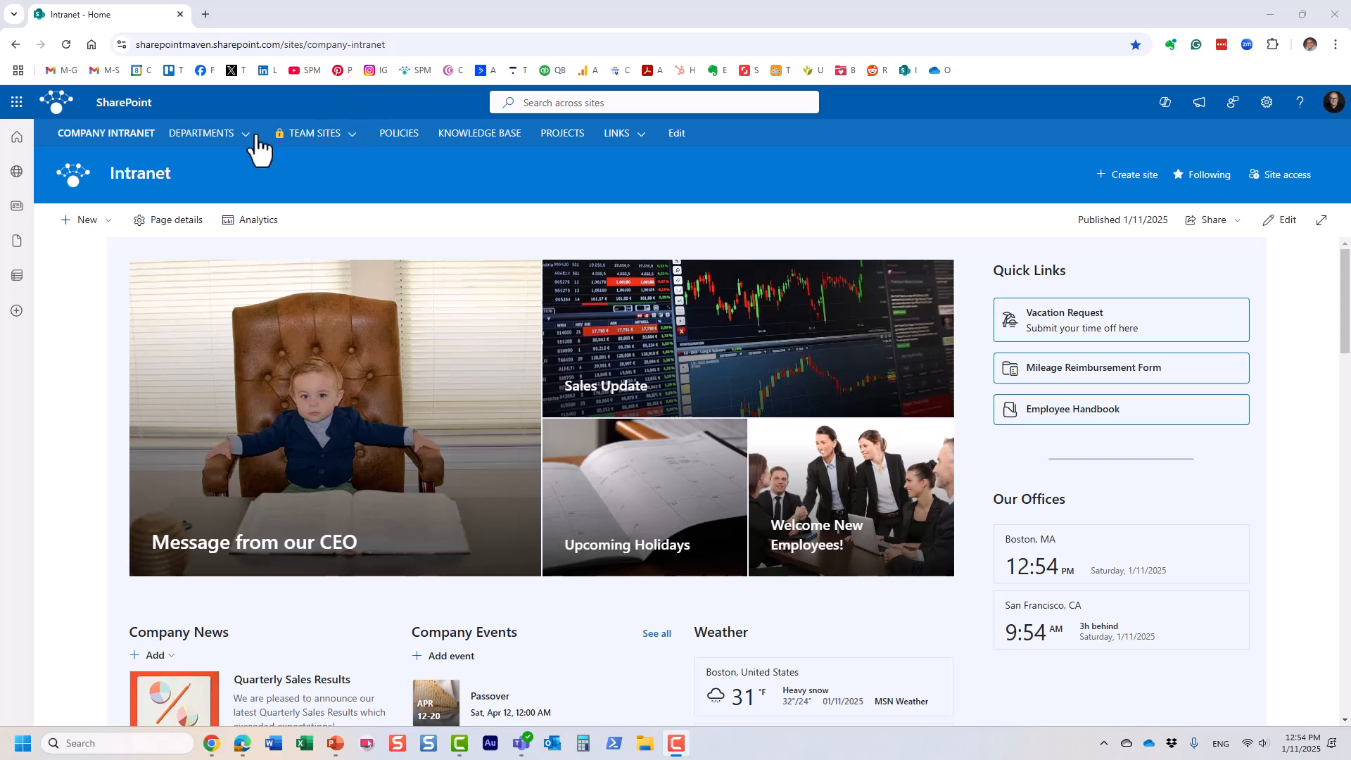
Step: Open SharePoint's Create site chooser in a new tab from the app launcher, then return to the Intranet home page
click(16, 102)
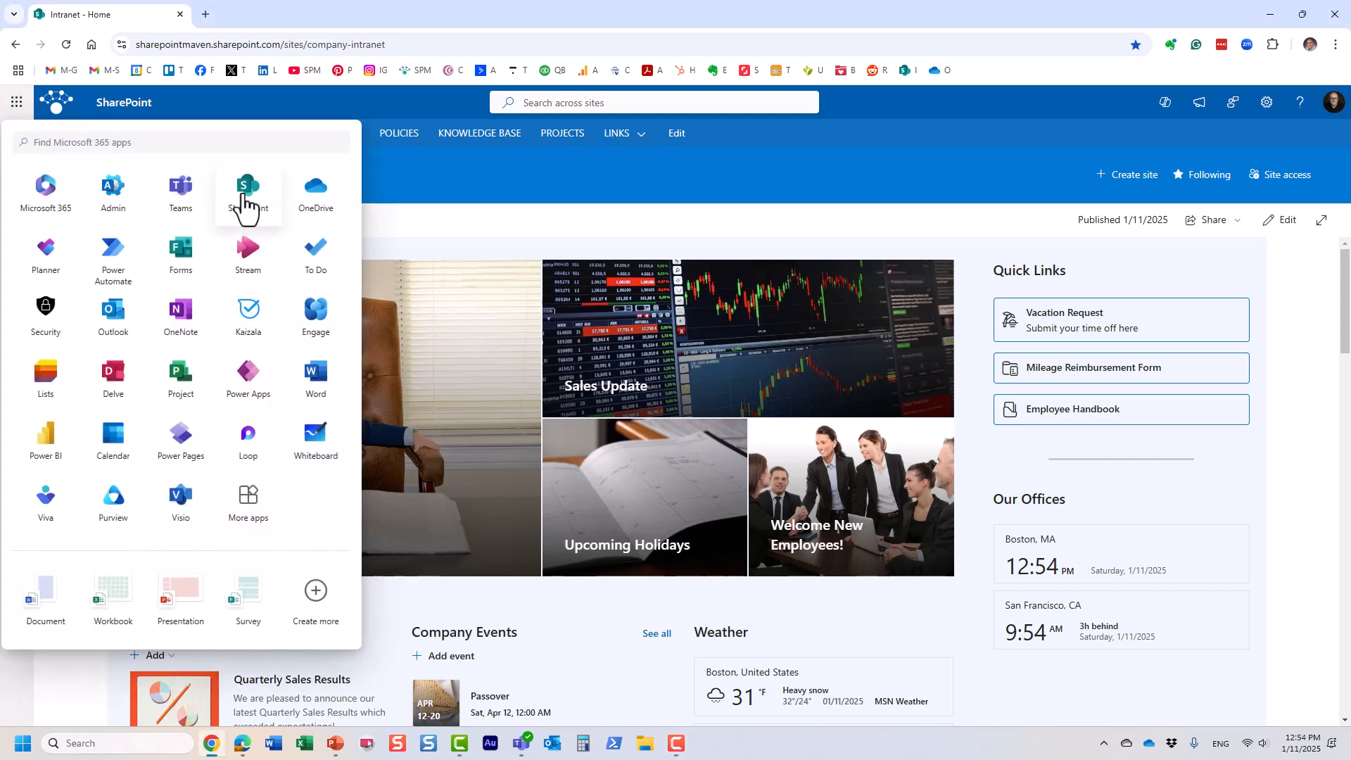
right_click(242, 204)
click(331, 204)
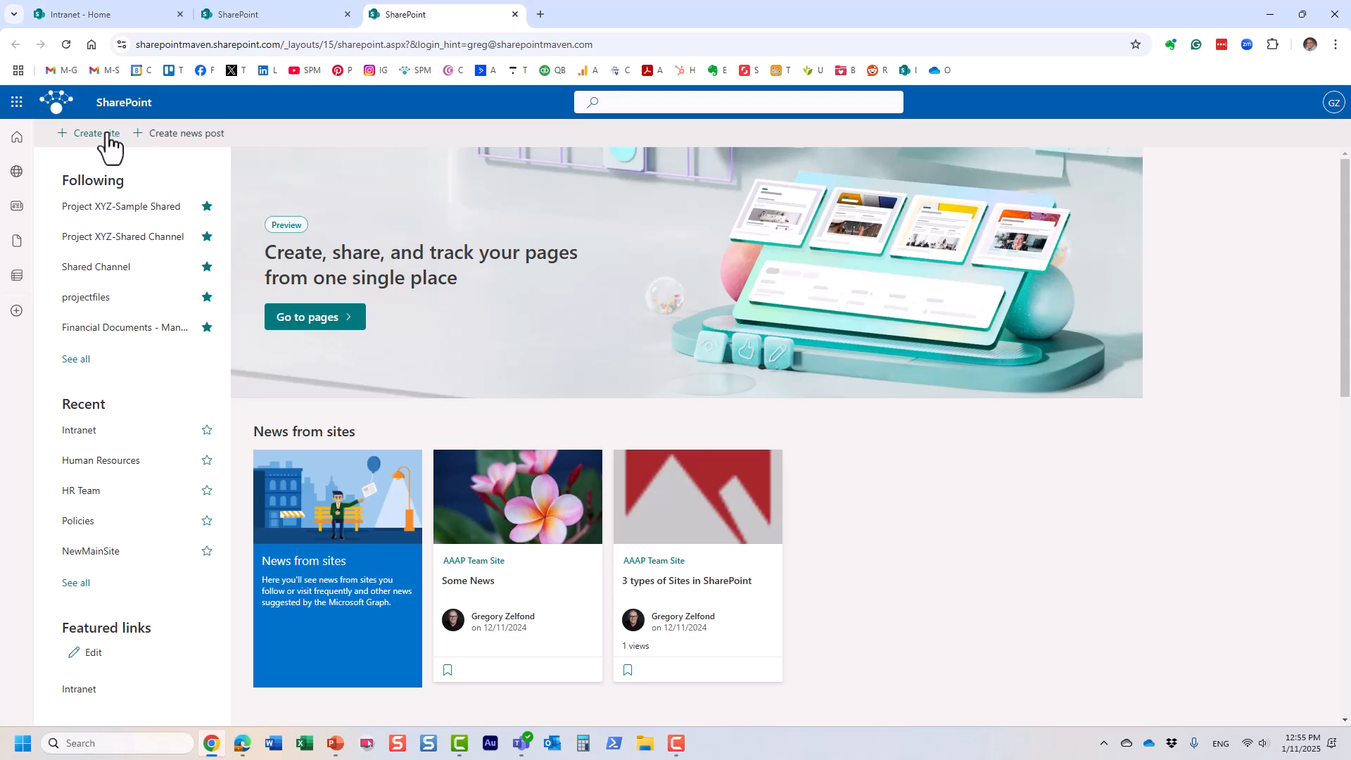
click(97, 134)
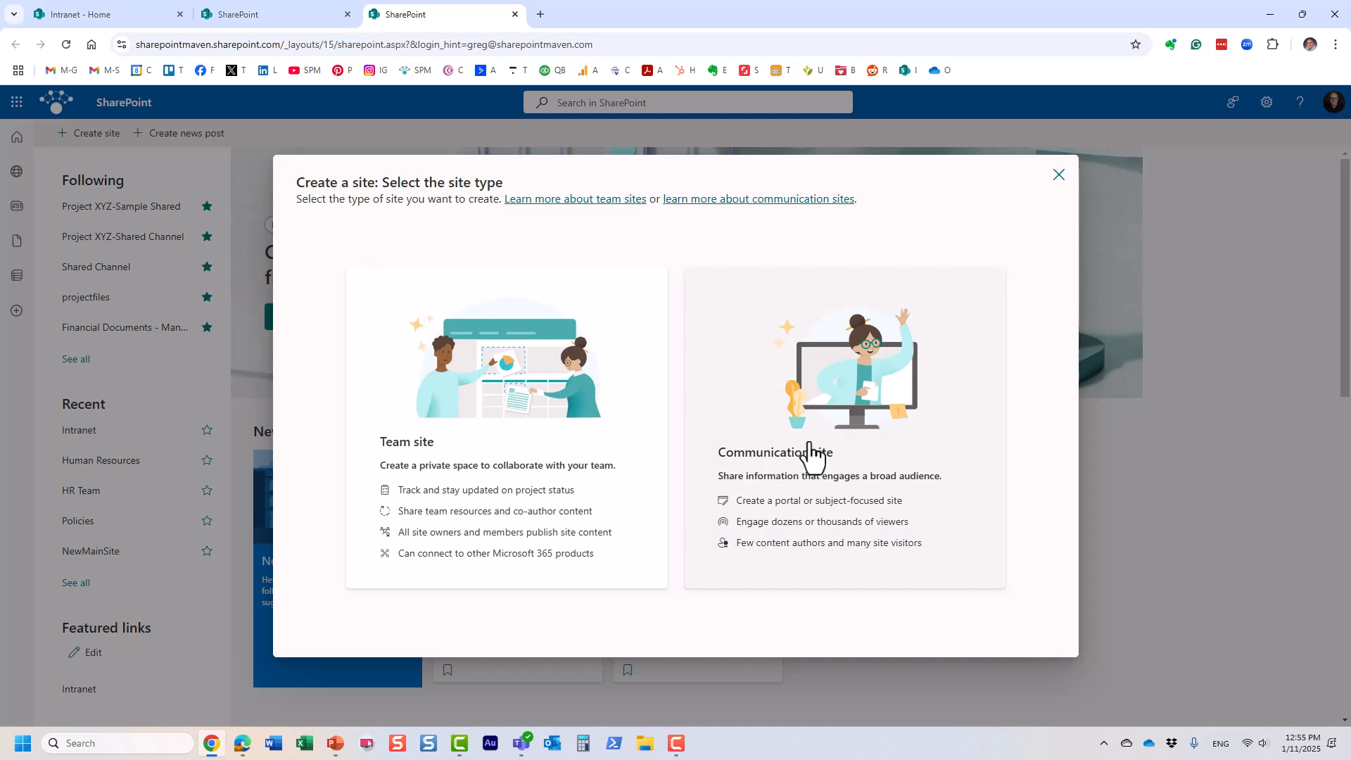
click(134, 12)
click(445, 167)
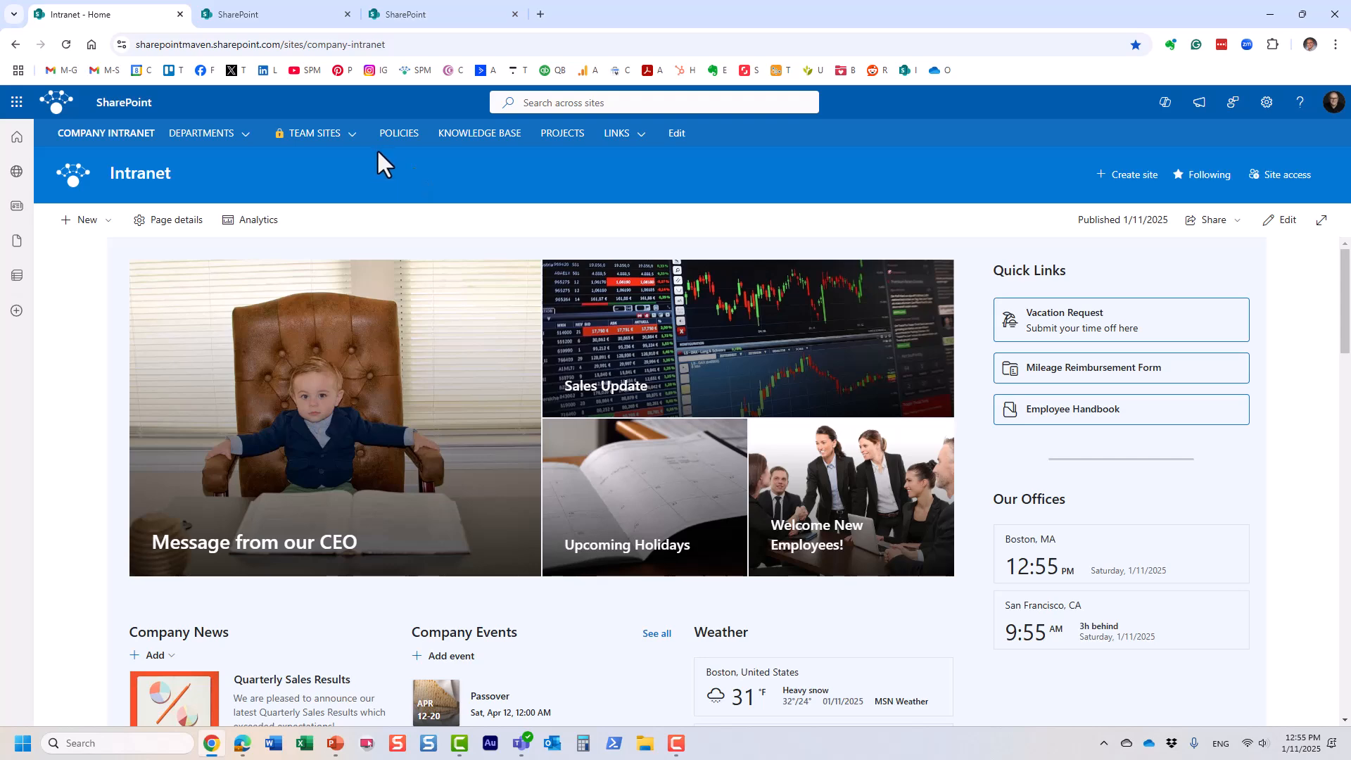
Step: Browse the Human Resources site from Departments, then switch back to the Create a site tab
click(222, 141)
click(250, 220)
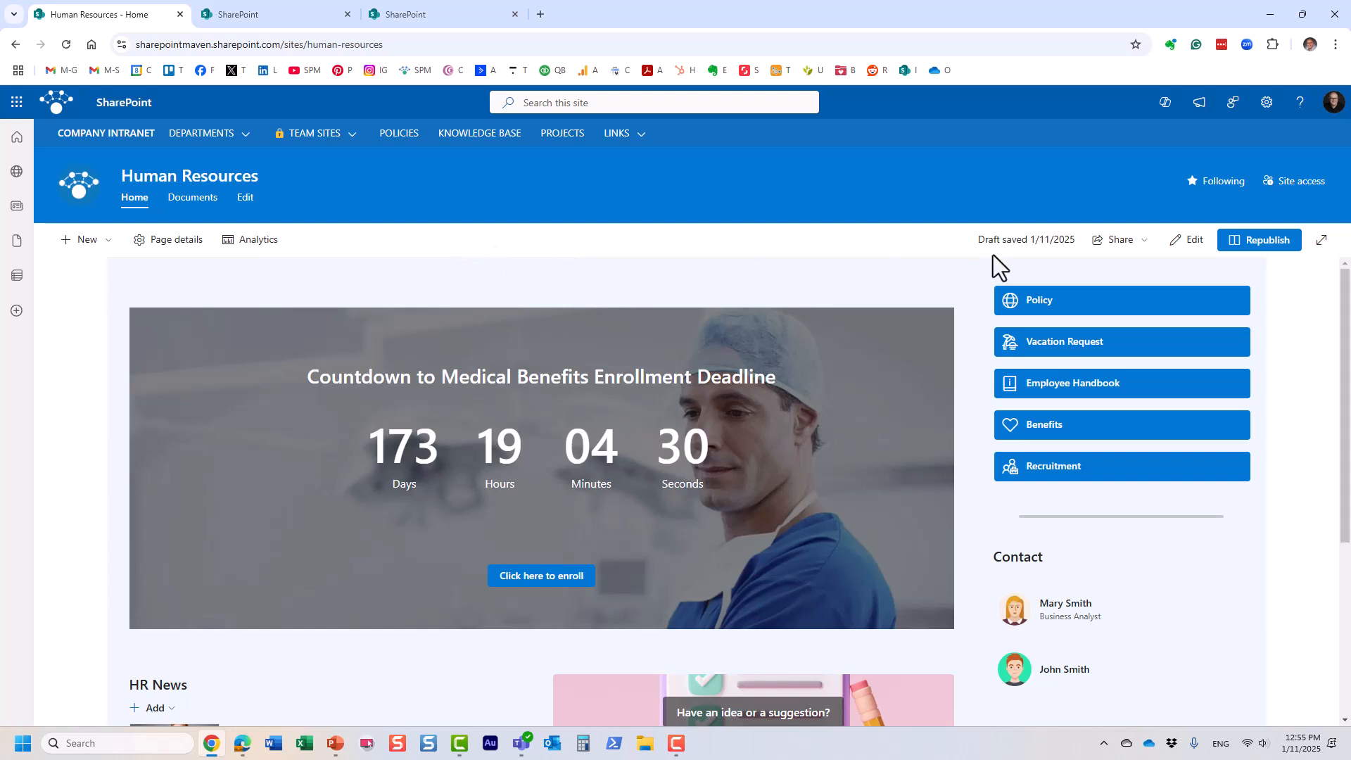
scroll(1121, 413, down, 1)
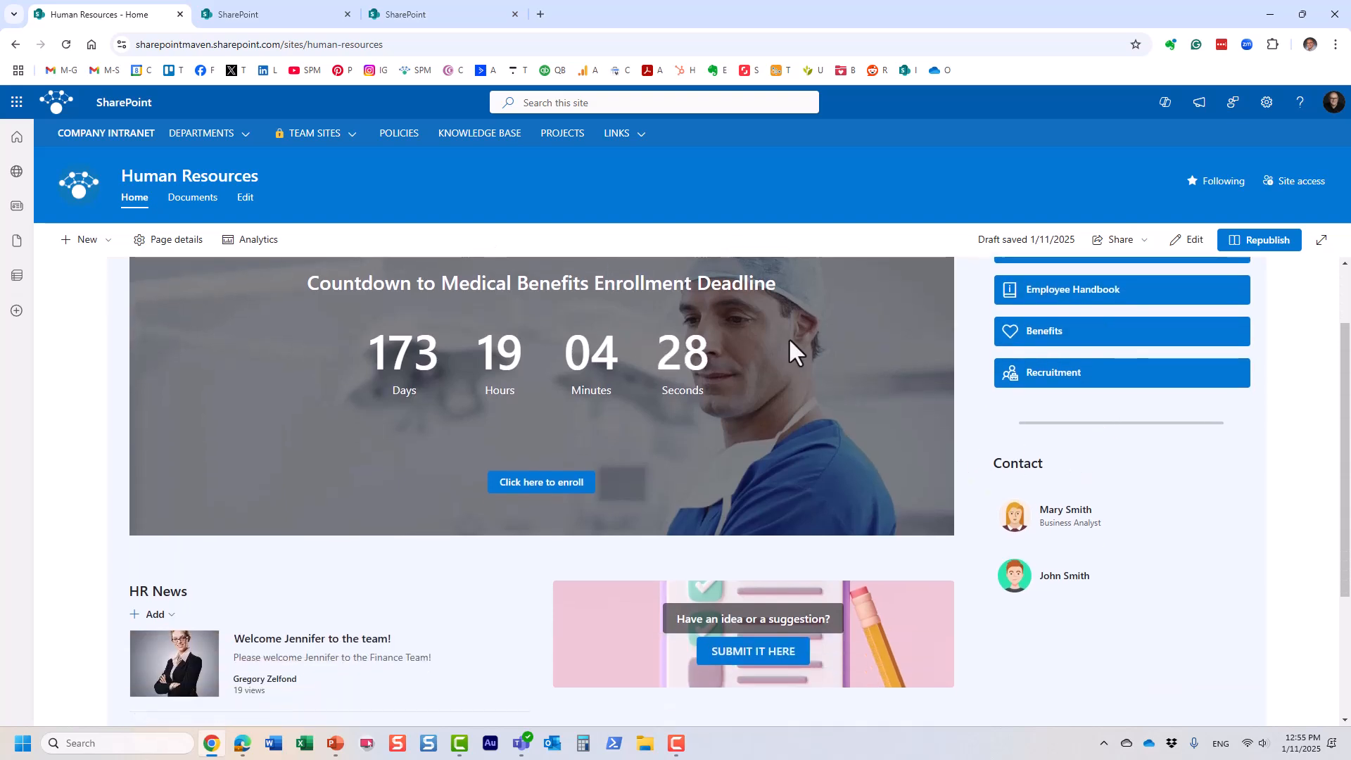
scroll(790, 340, down, 1)
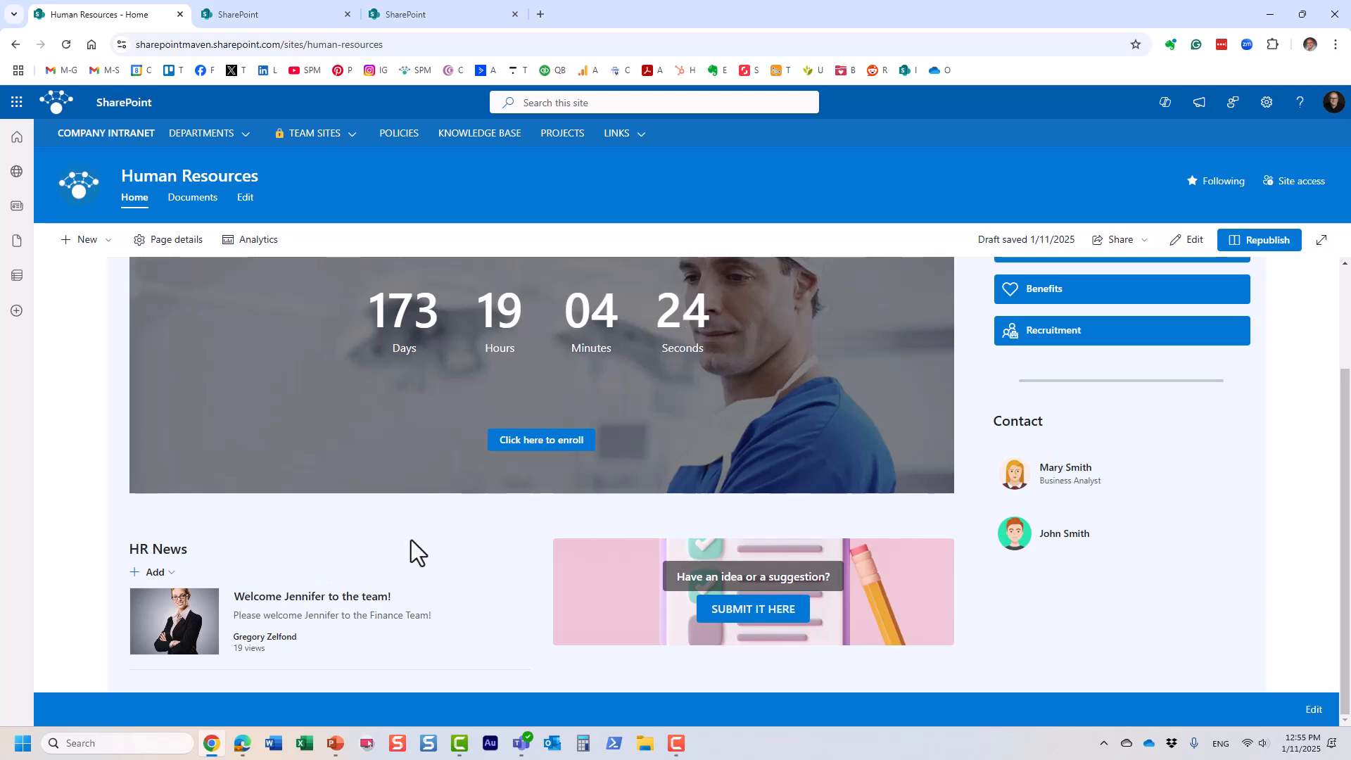
scroll(1200, 538, up, 2)
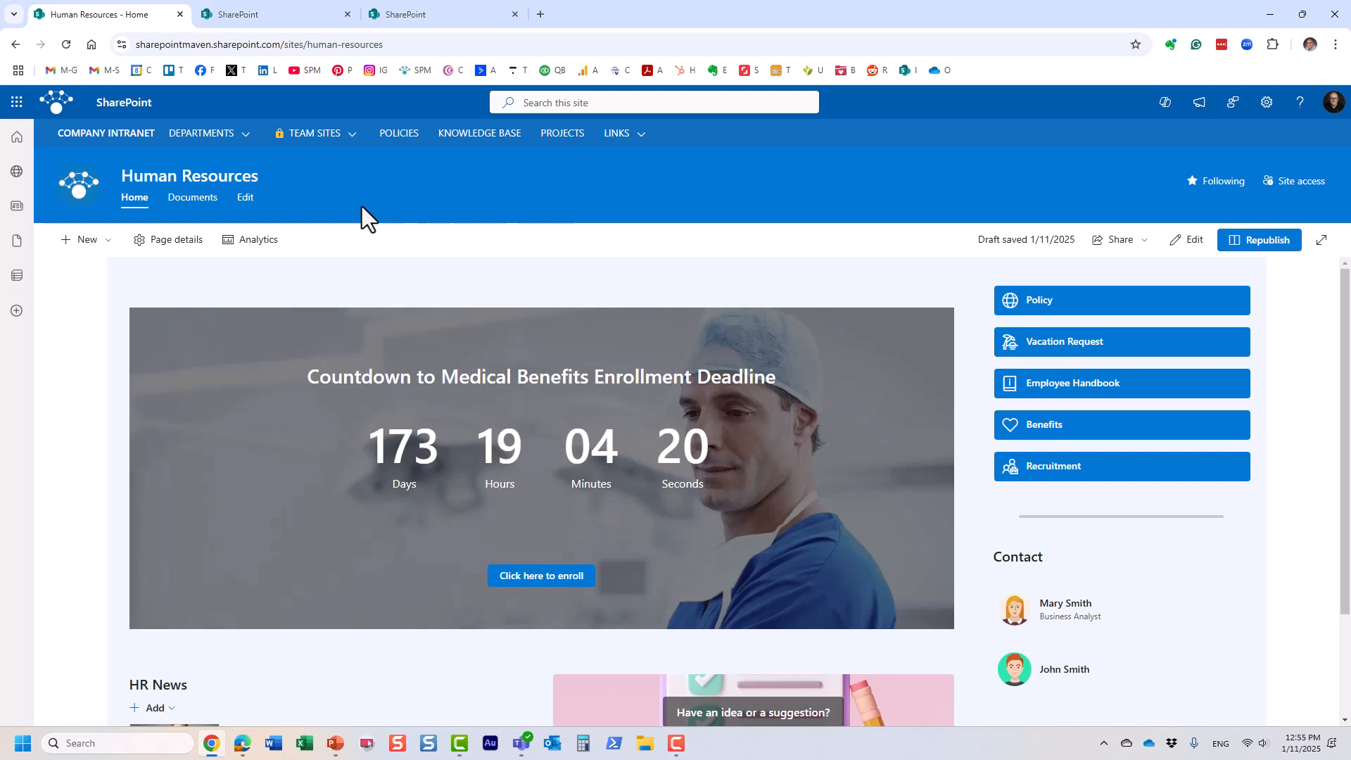
mouse_move(330, 141)
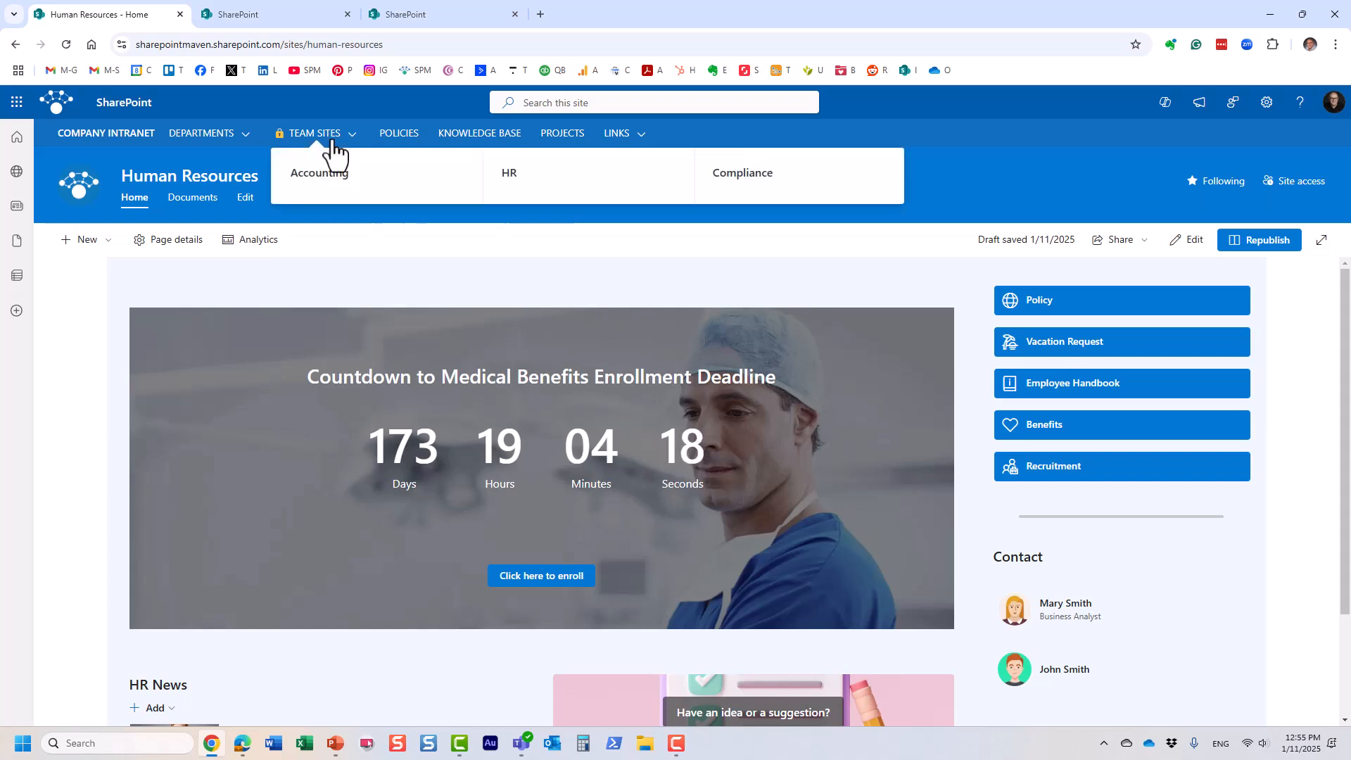
click(441, 13)
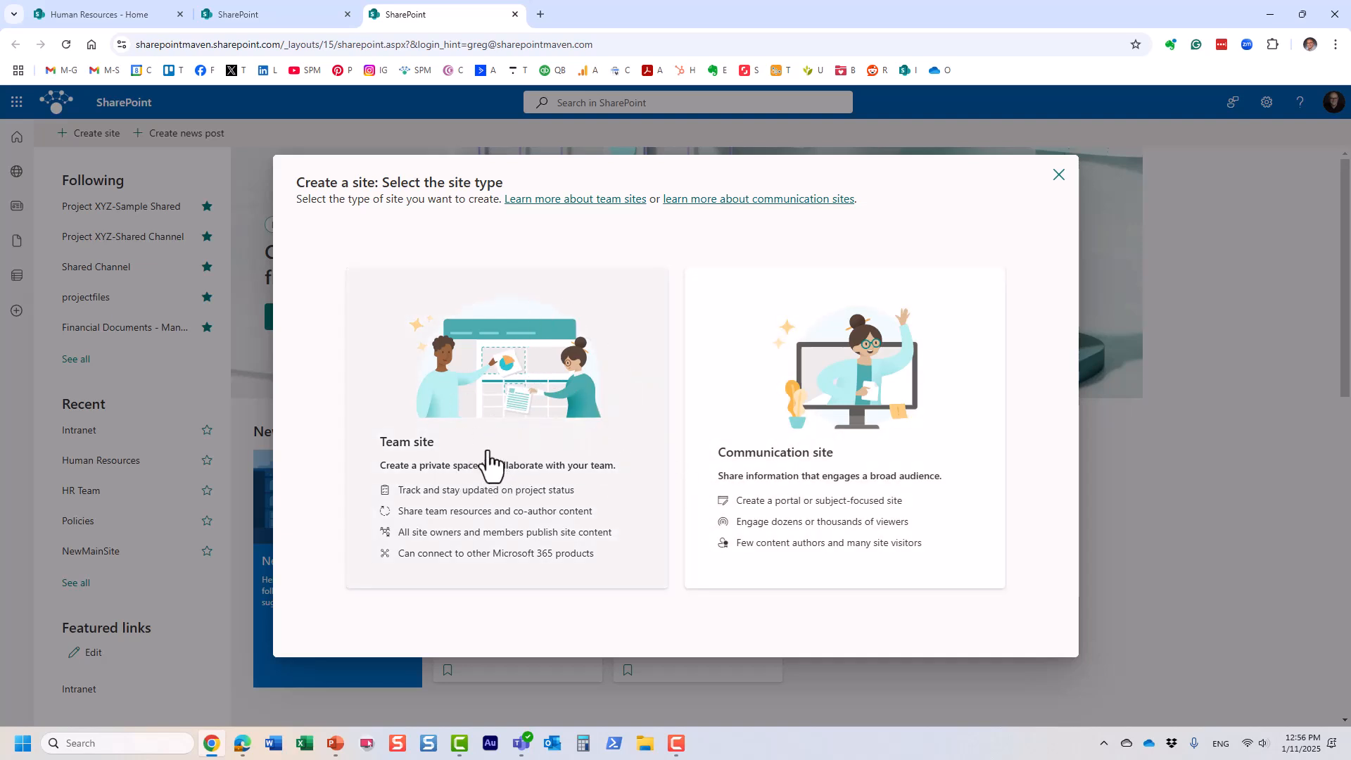
Step: Open the HR Team site from the Human Resources Team Sites menu and view its home page
click(120, 15)
click(350, 137)
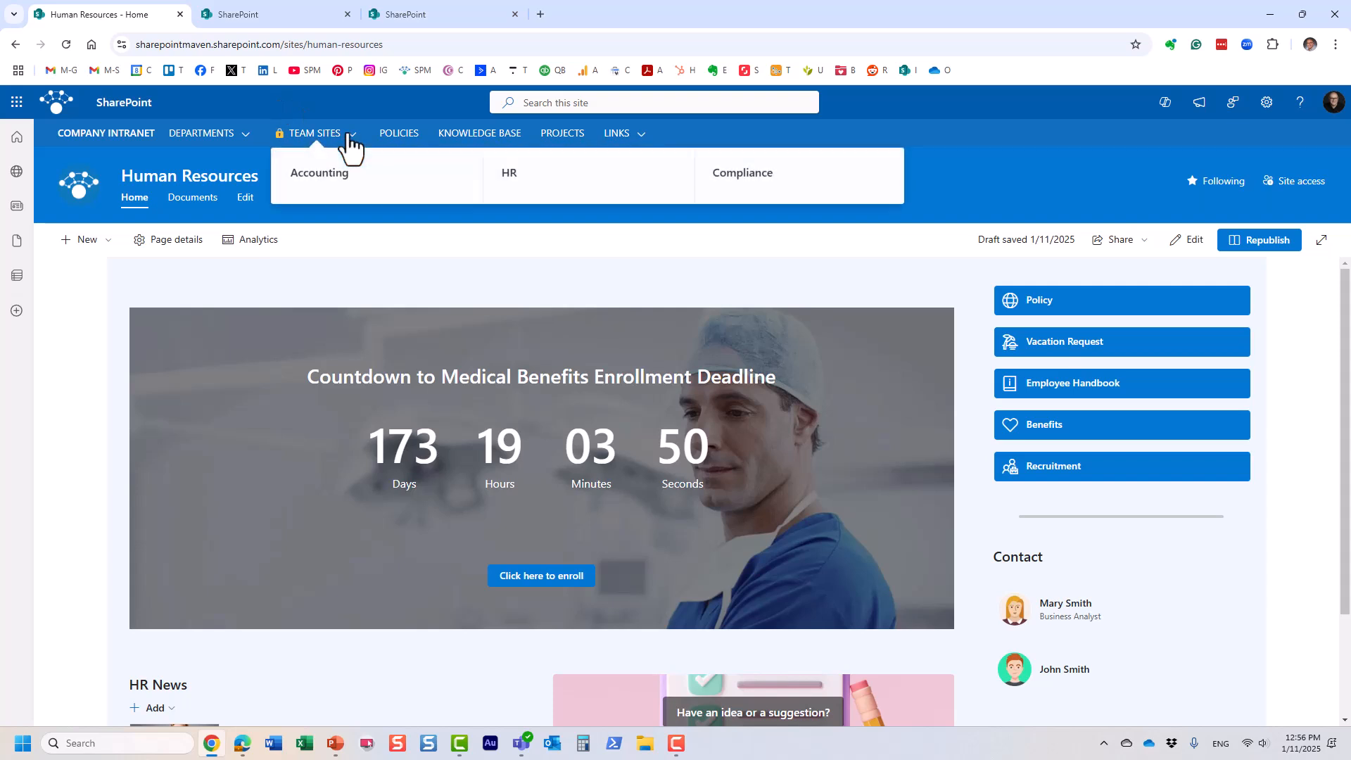
click(505, 181)
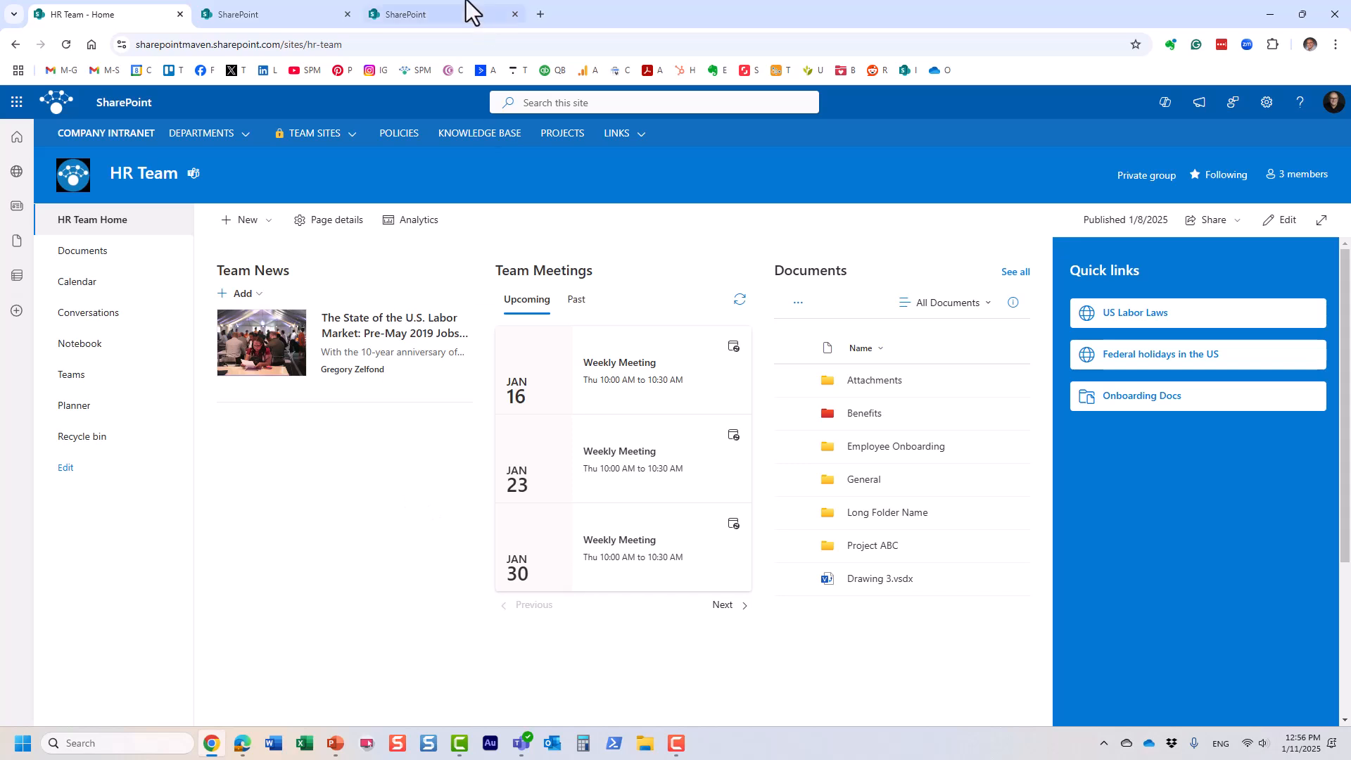
click(442, 14)
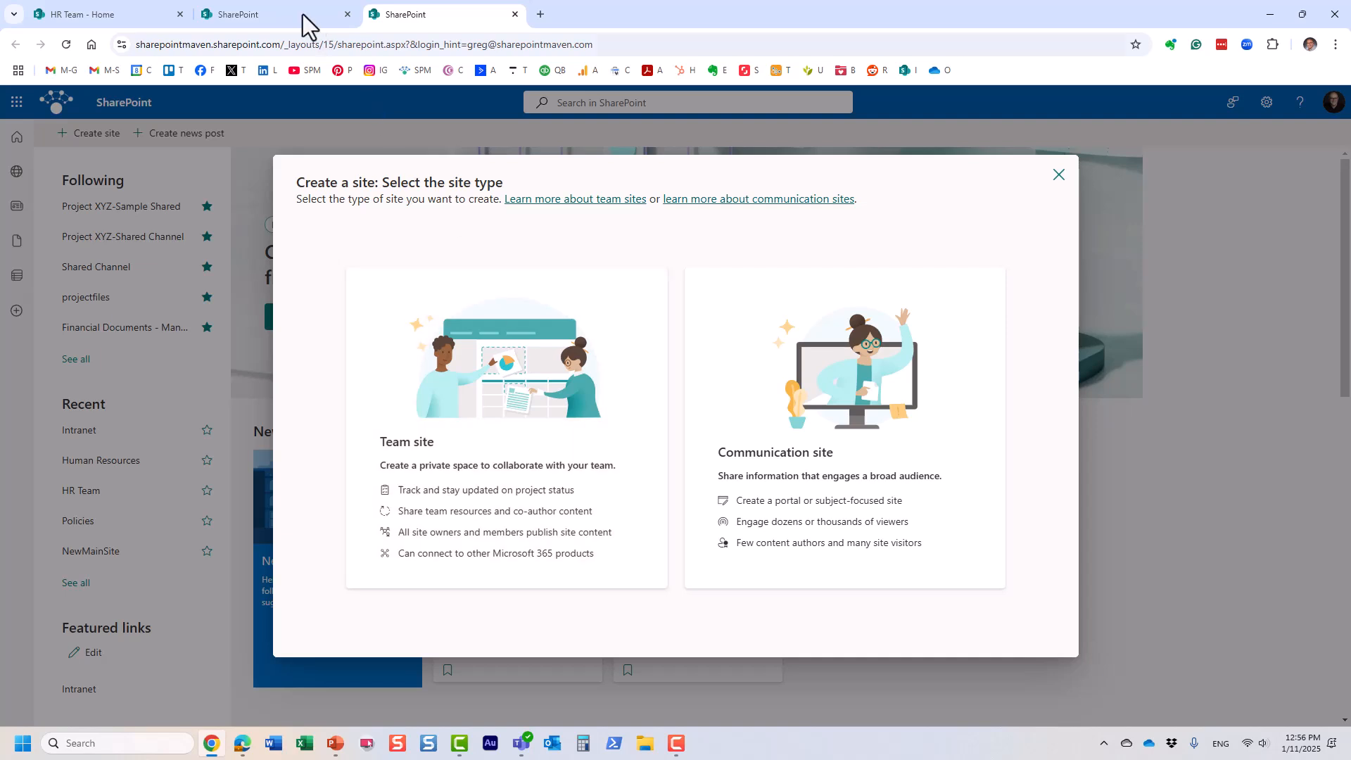
click(117, 19)
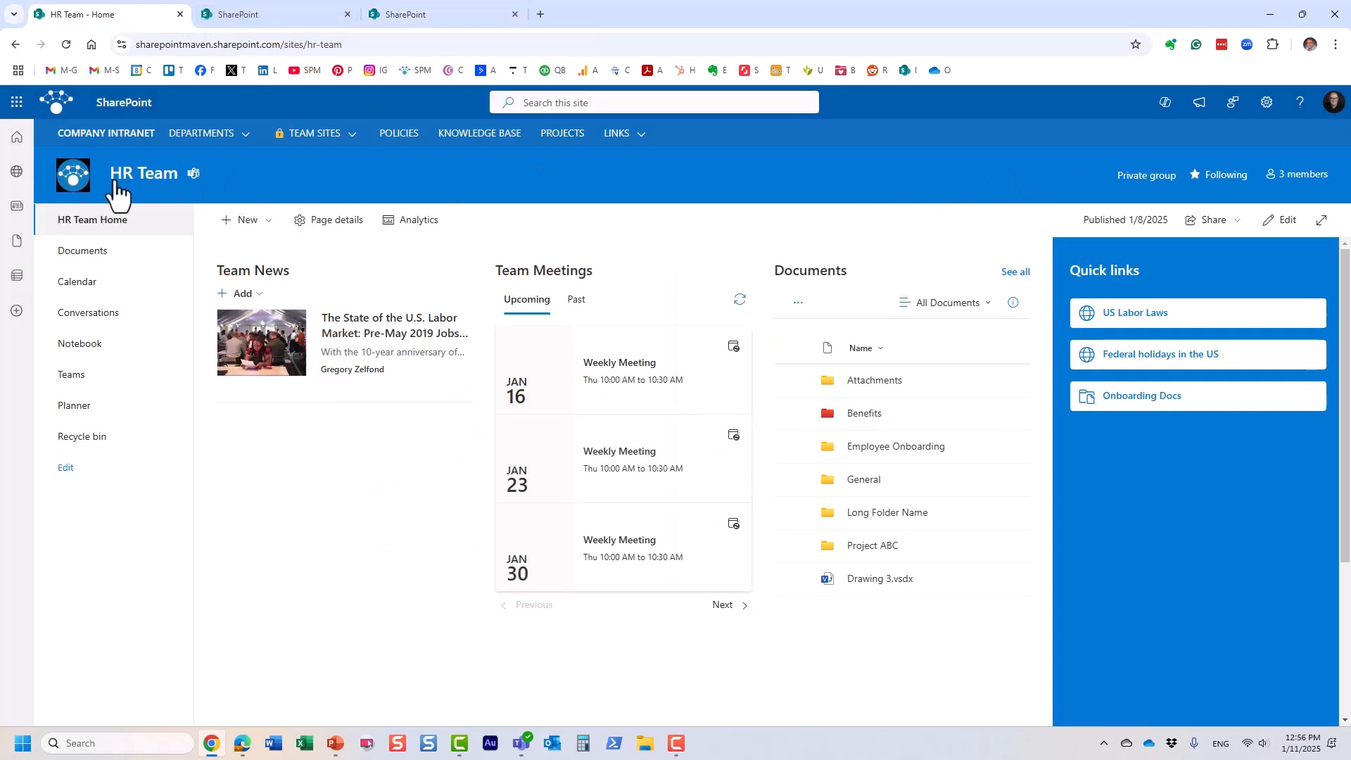
mouse_move(181, 191)
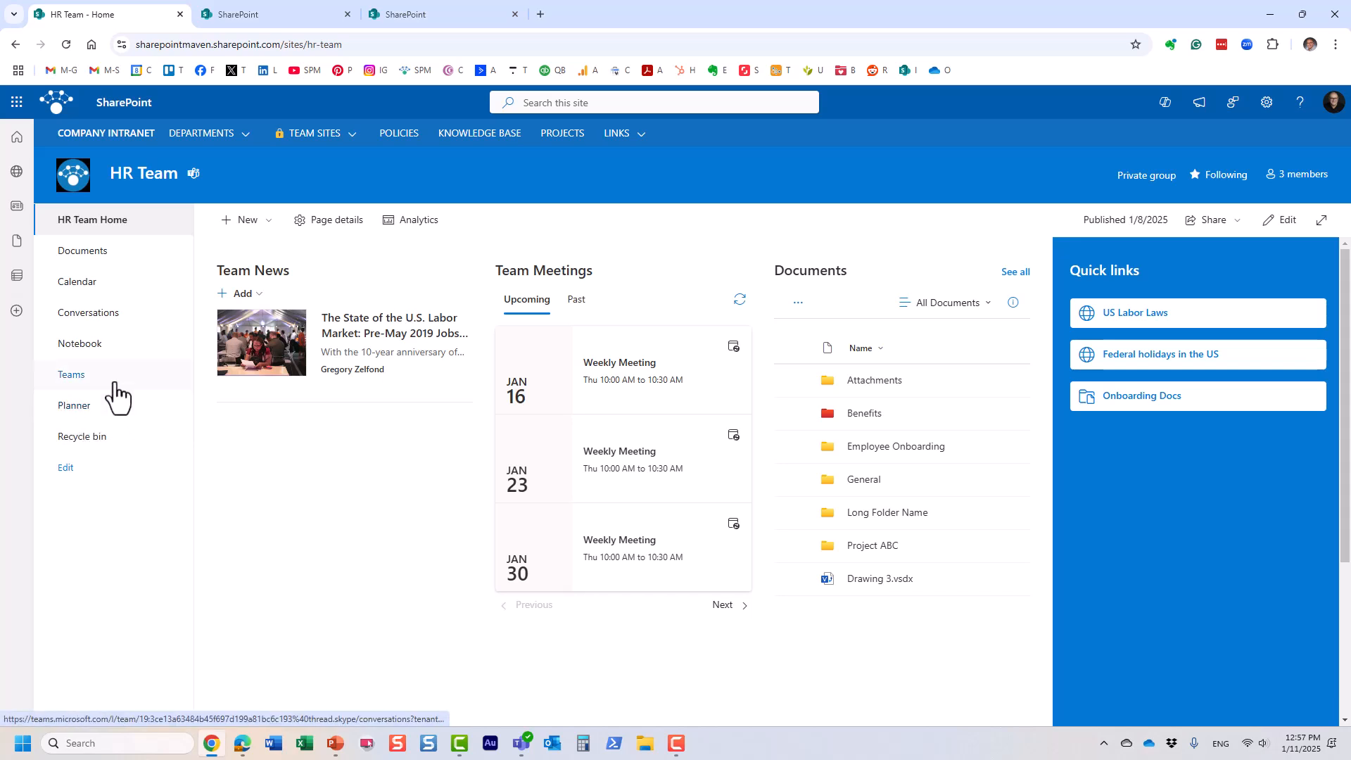
click(417, 15)
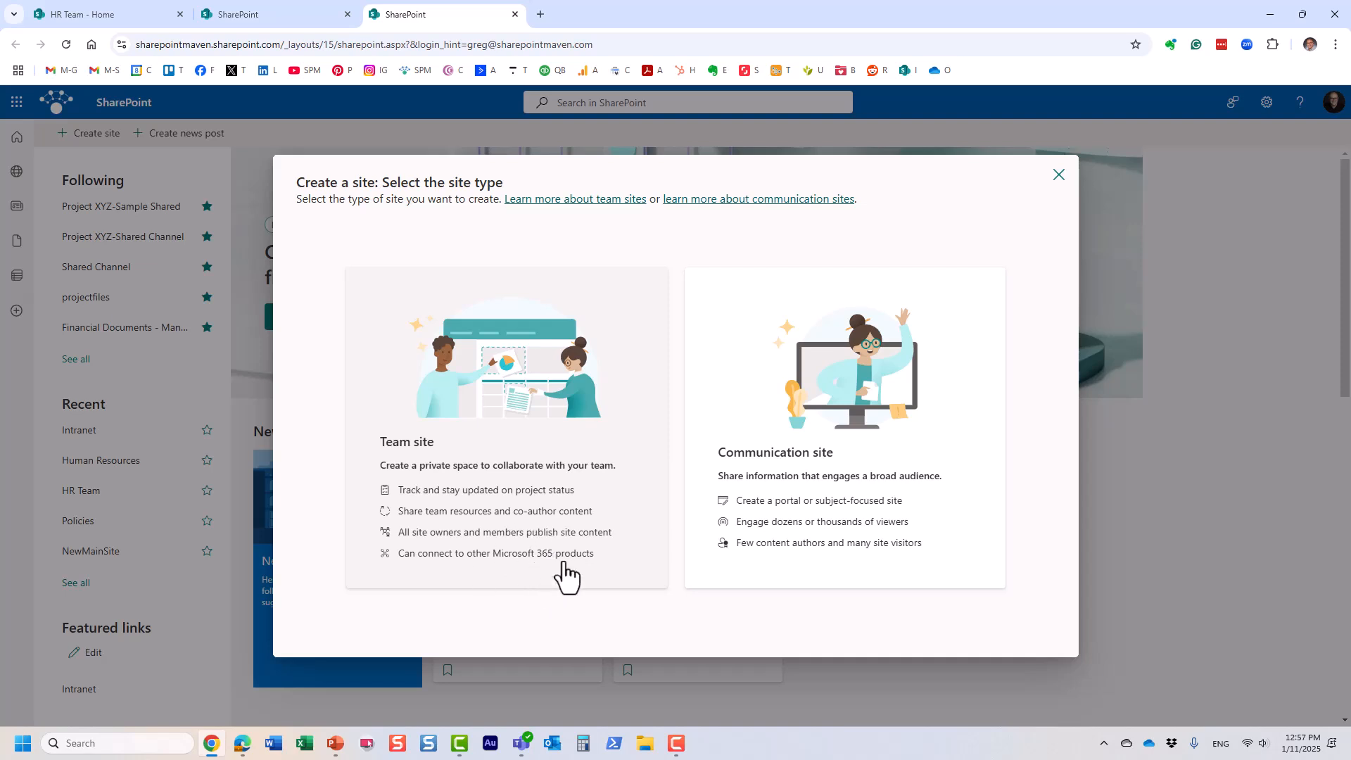
click(131, 17)
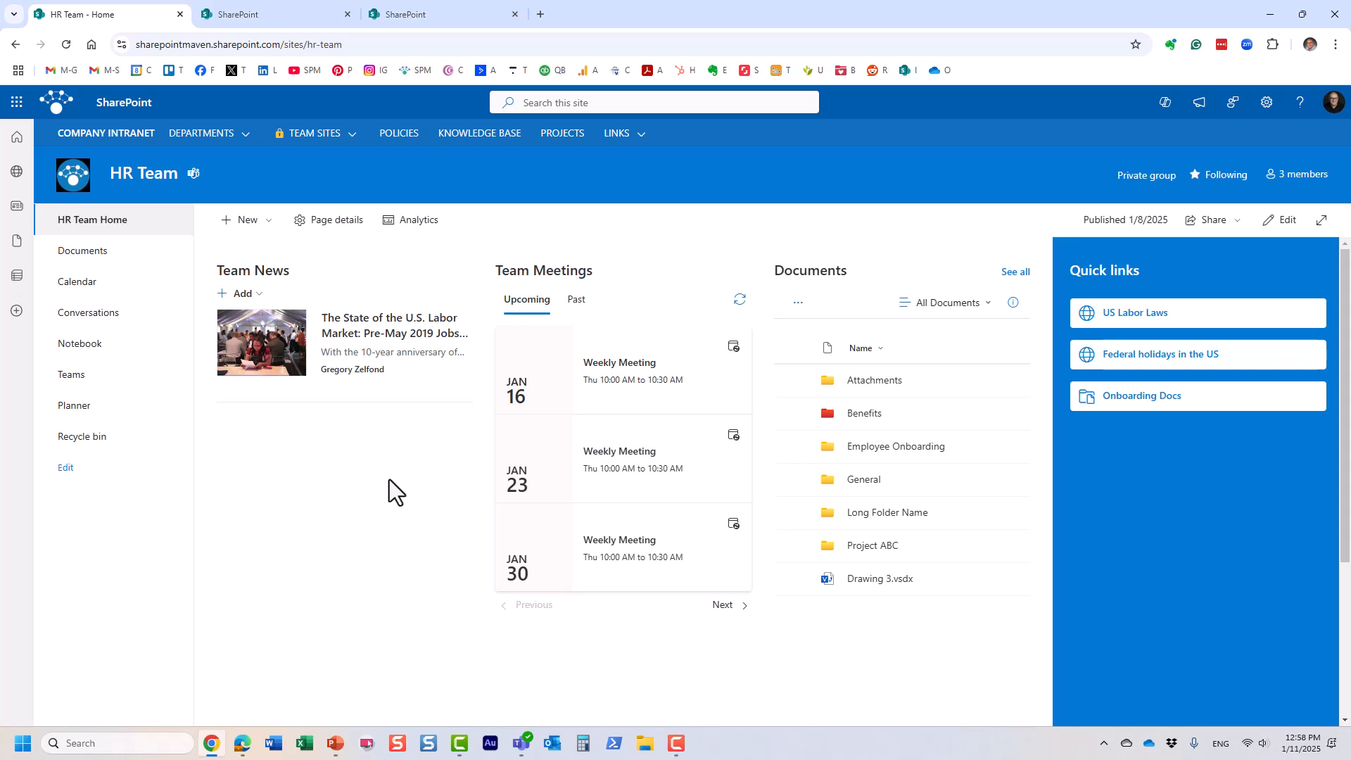
Step: Preview the Team site templates, then close the picker and confirm abandoning the new site
click(457, 11)
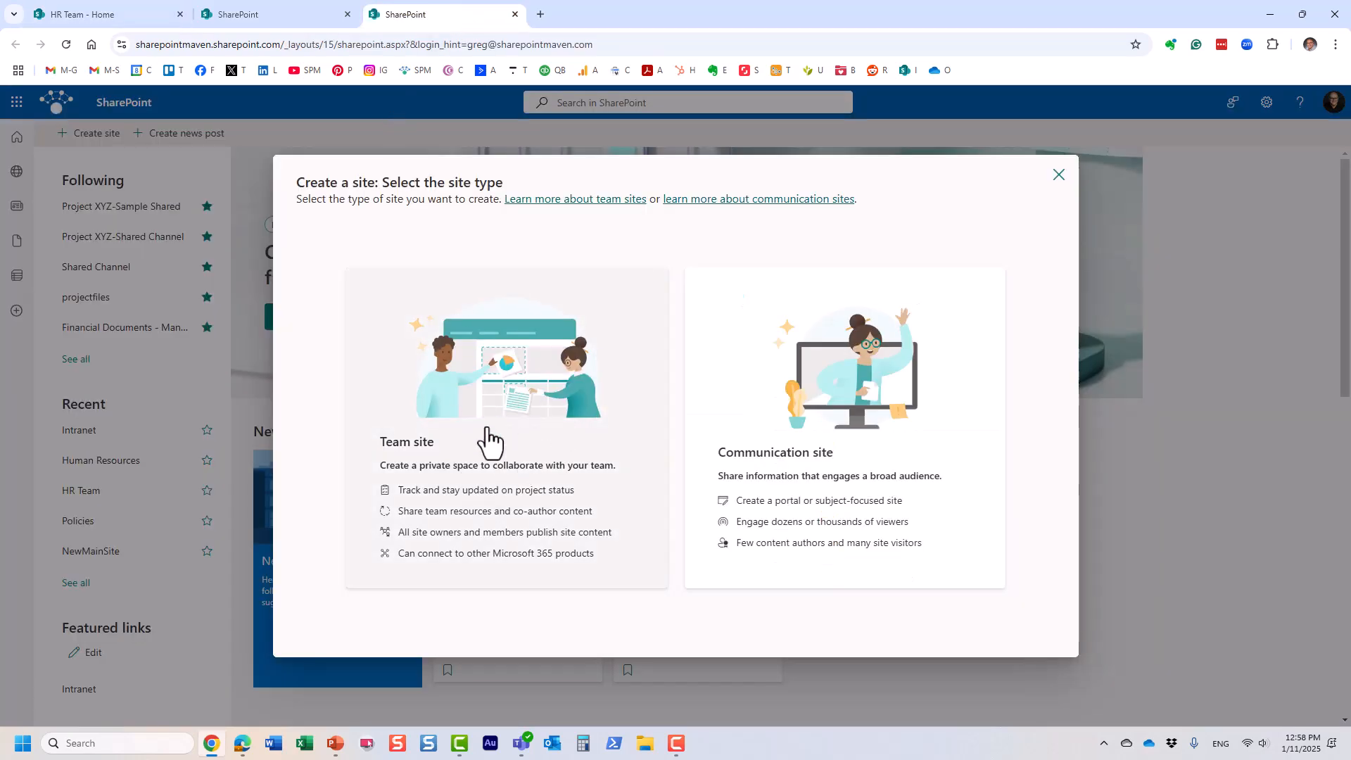
click(512, 428)
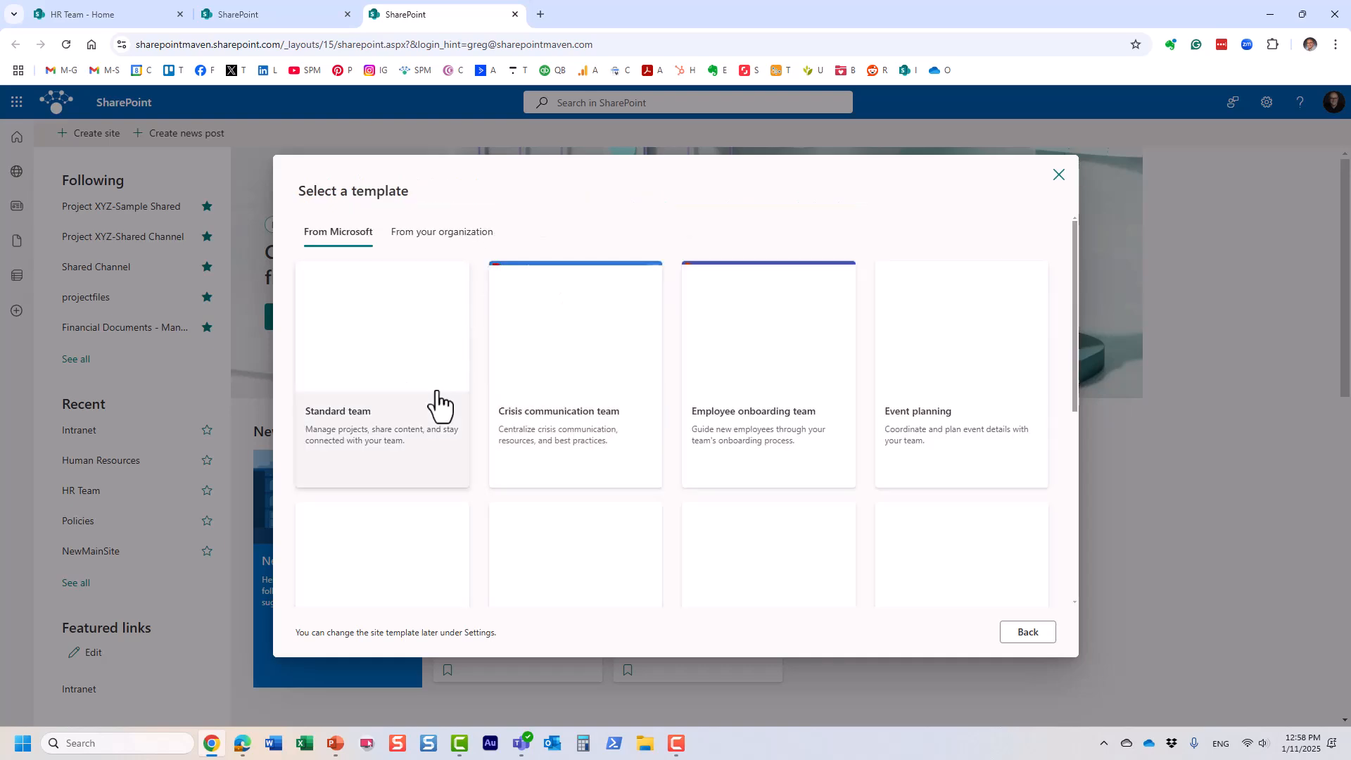
click(1059, 176)
click(791, 434)
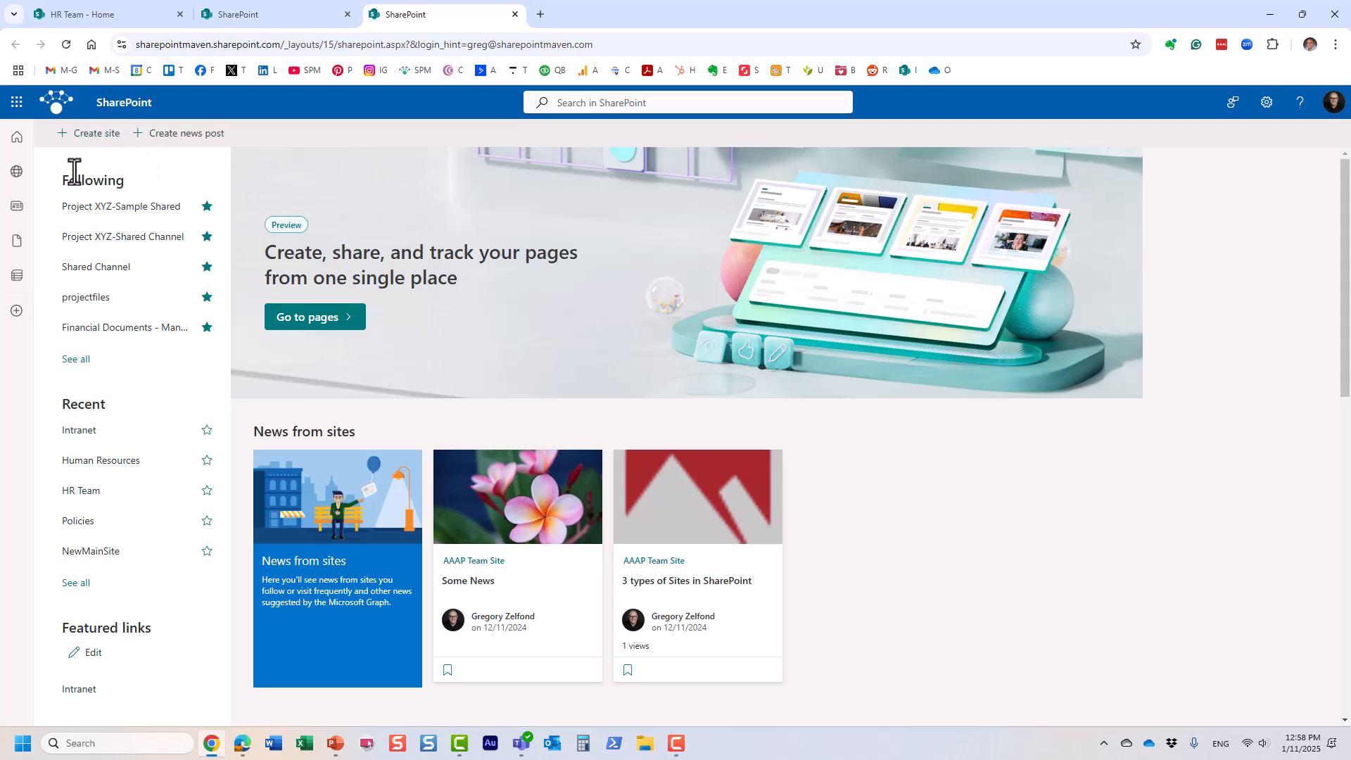
Step: Reopen Create site, then close it again and confirm without creating a site
click(95, 135)
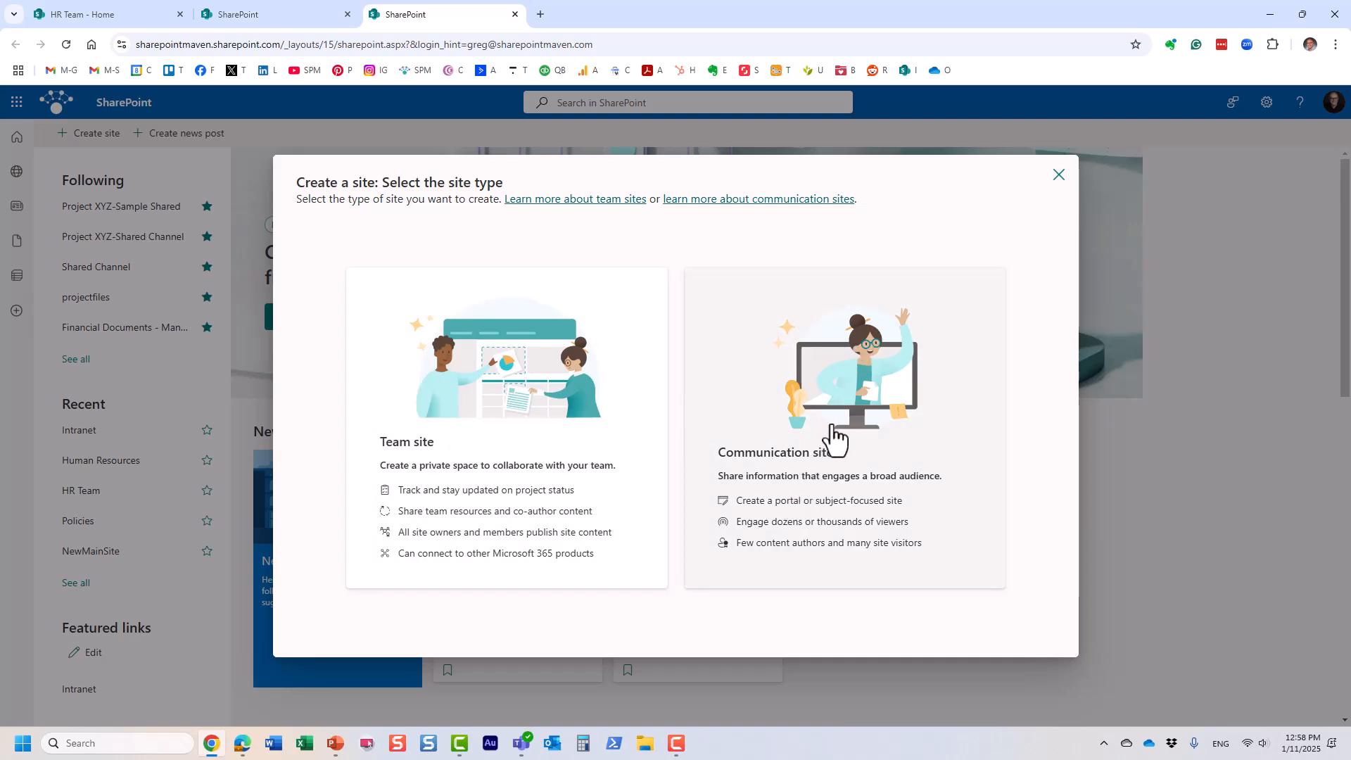
click(1058, 175)
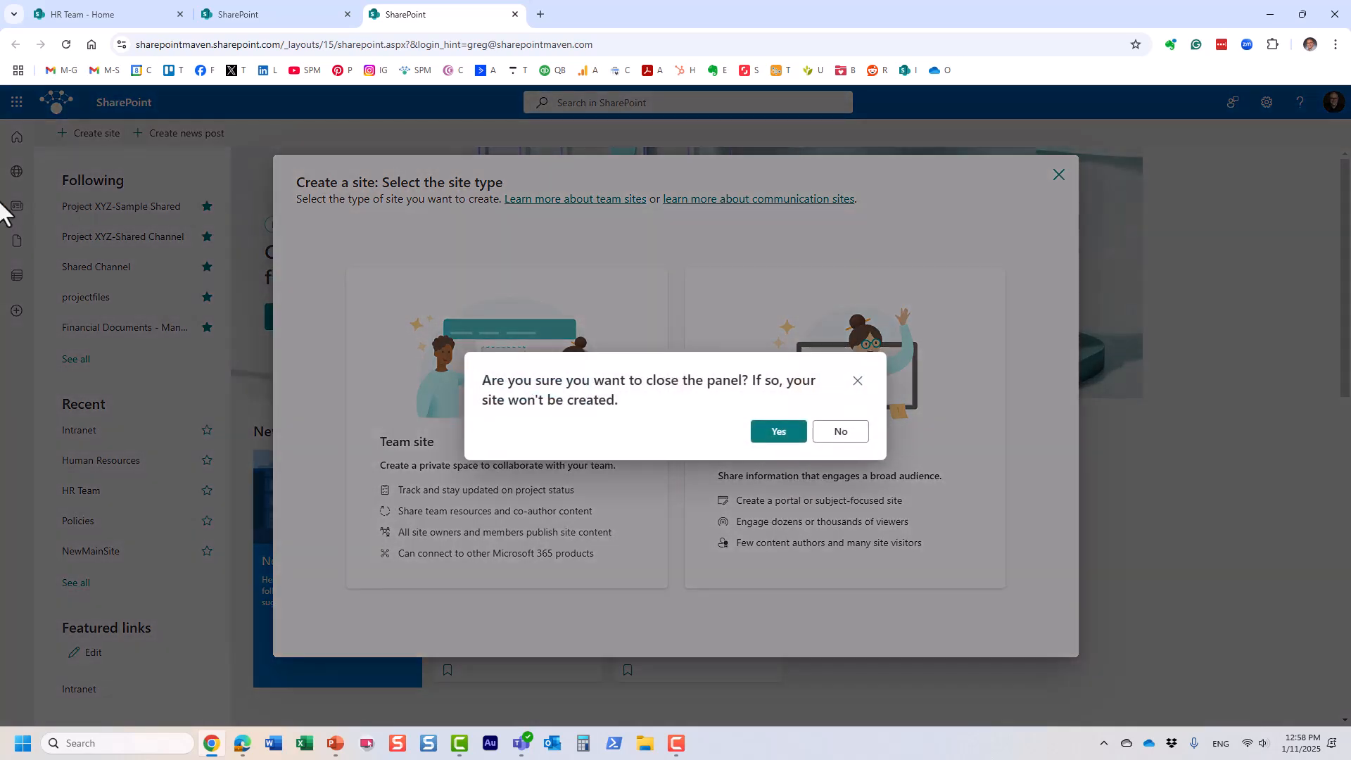
click(778, 432)
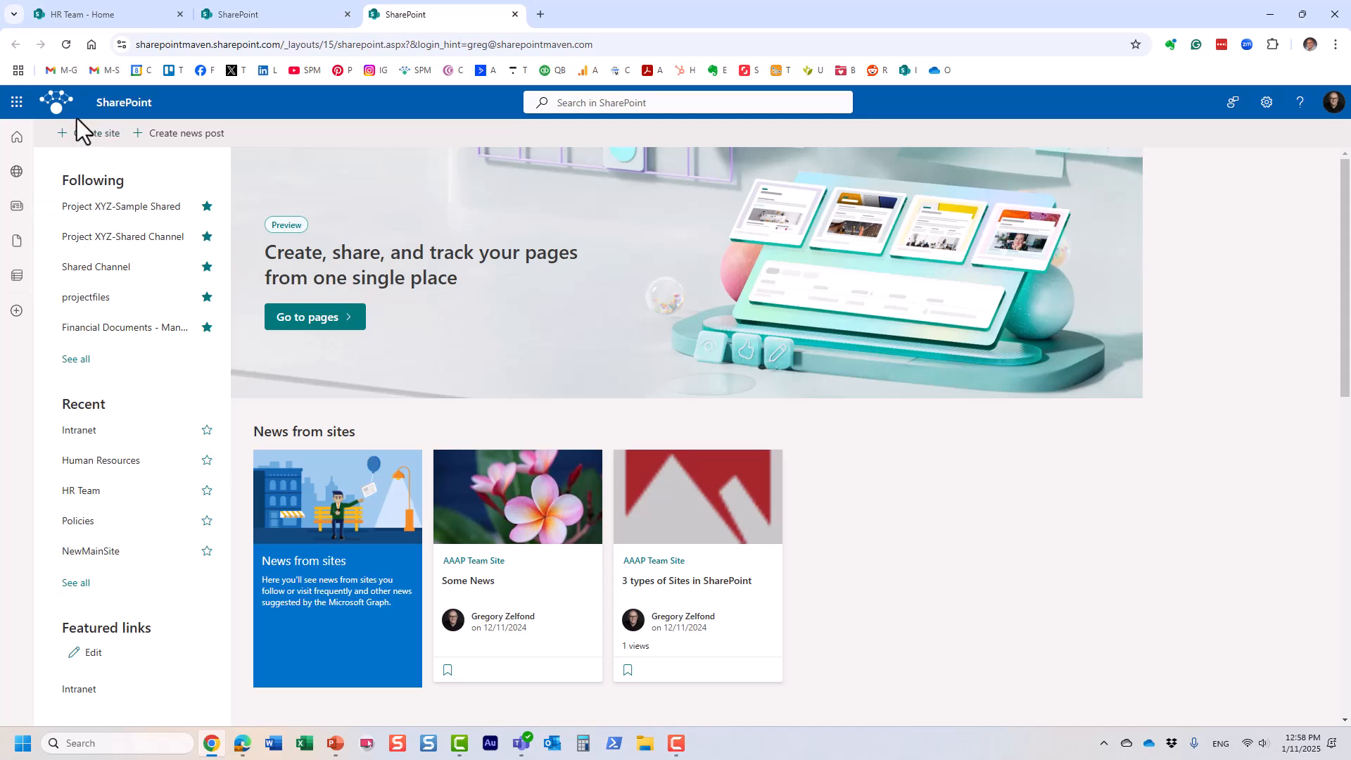
Step: Go from the Microsoft 365 admin center to the SharePoint admin center's Active sites list
click(17, 104)
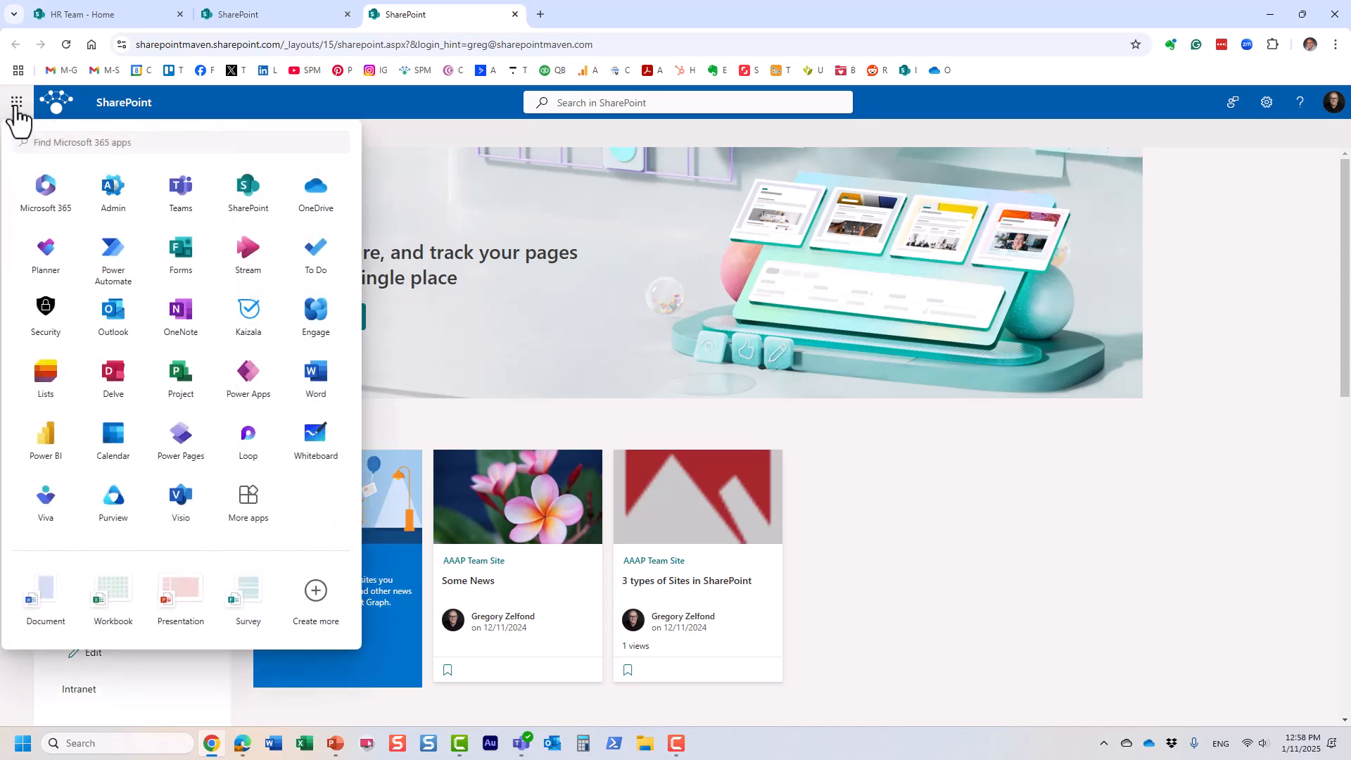
click(109, 197)
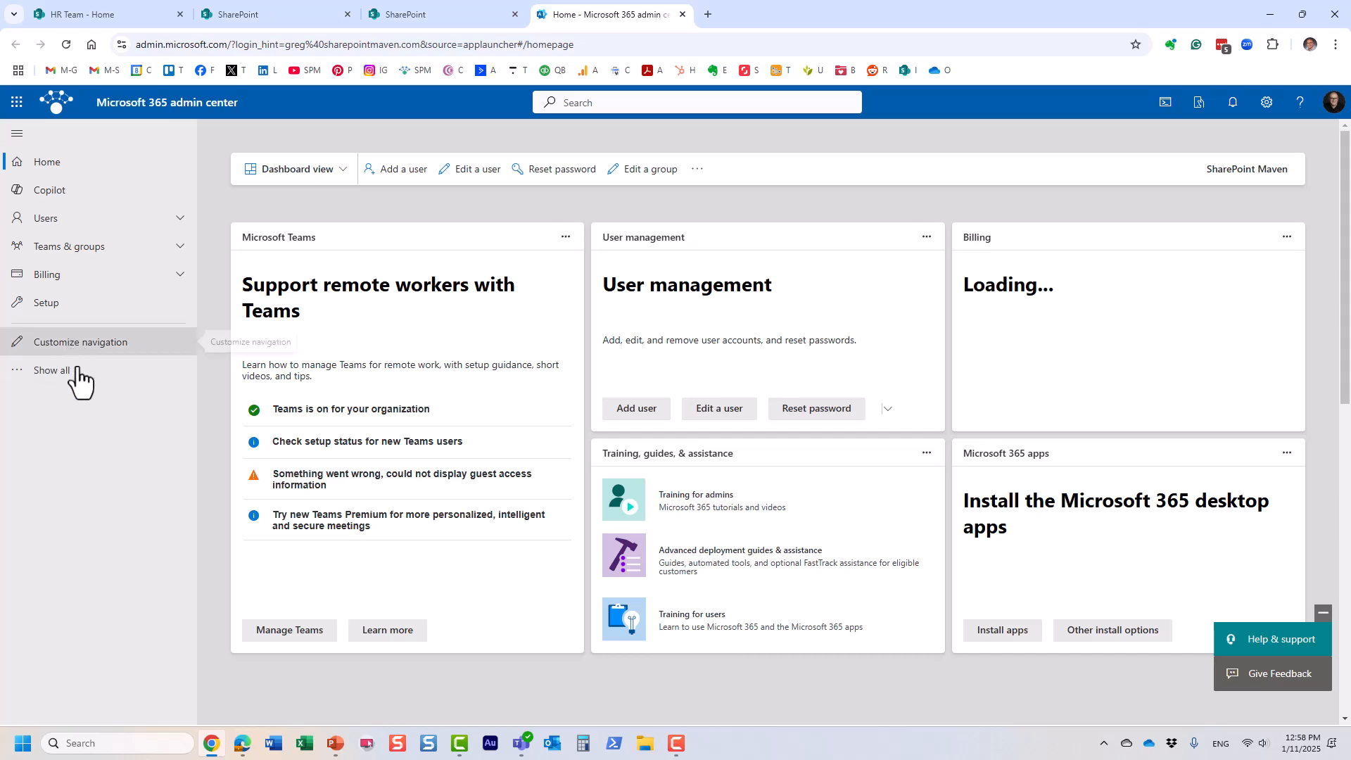
click(56, 373)
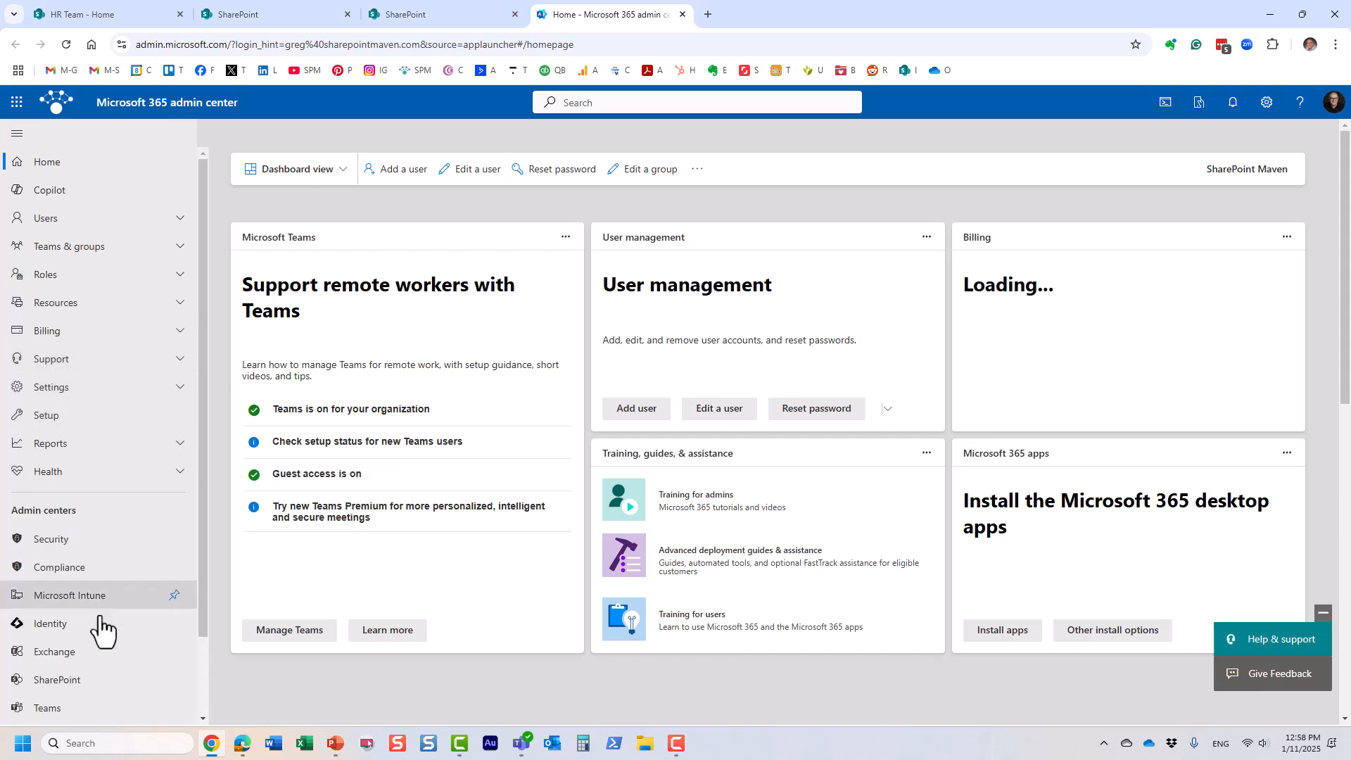
click(79, 681)
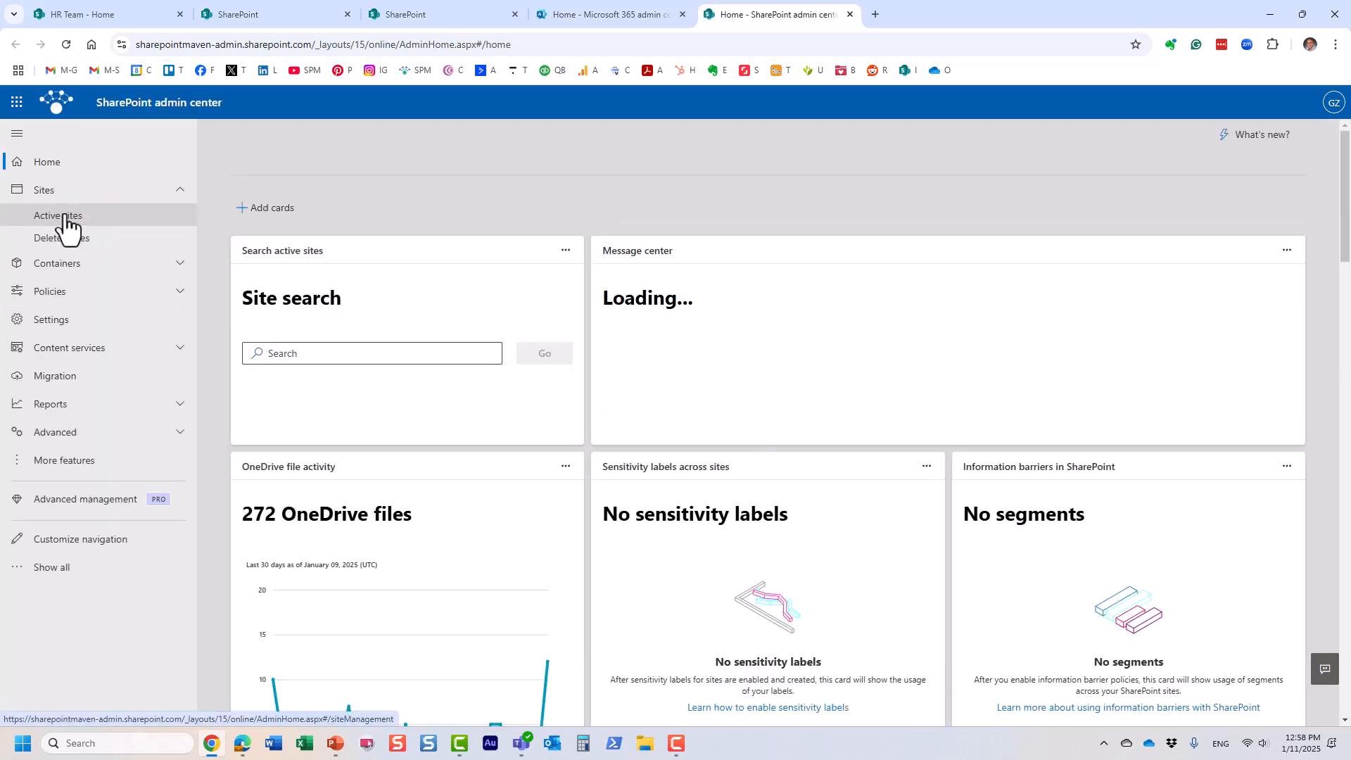
click(62, 218)
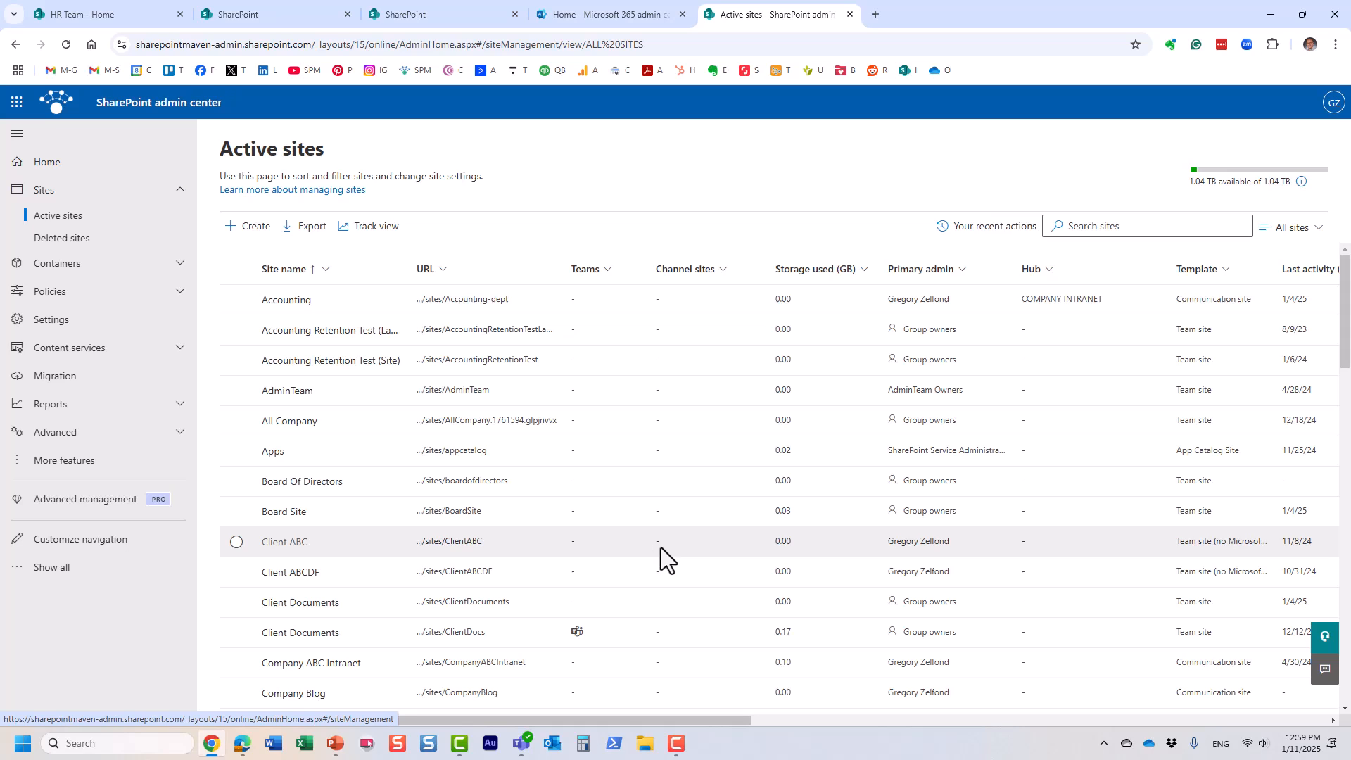
Step: Start a new site under Other options and keep the Team site template, with no Microsoft 365 Group
click(248, 227)
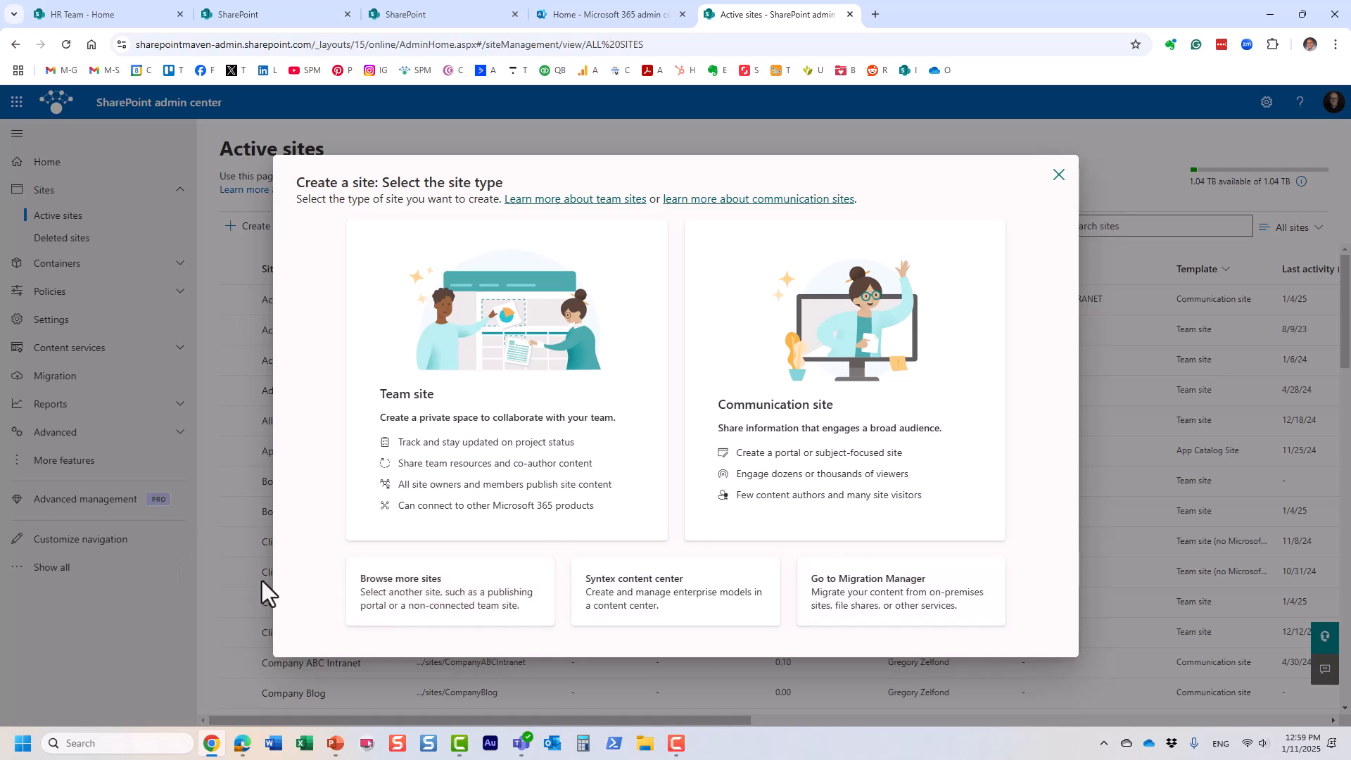
click(433, 597)
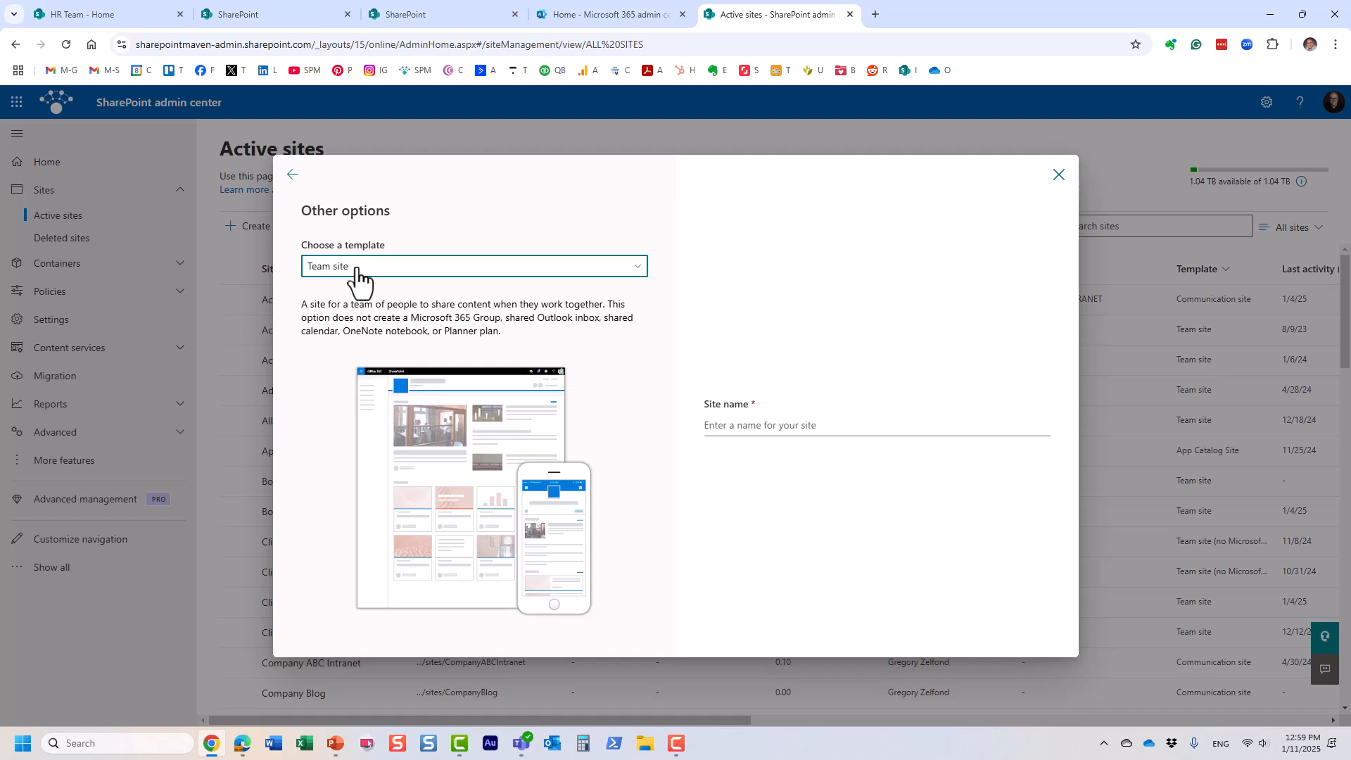
click(531, 273)
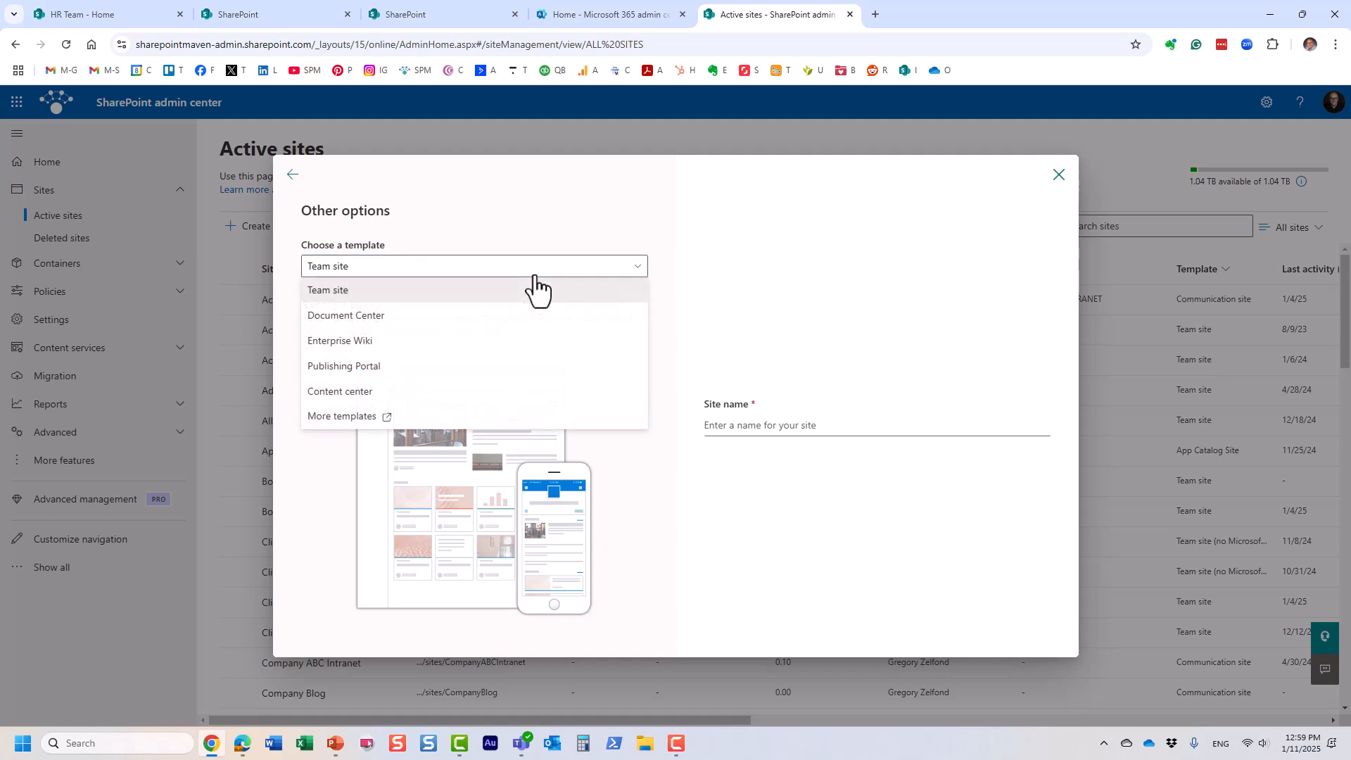
click(551, 200)
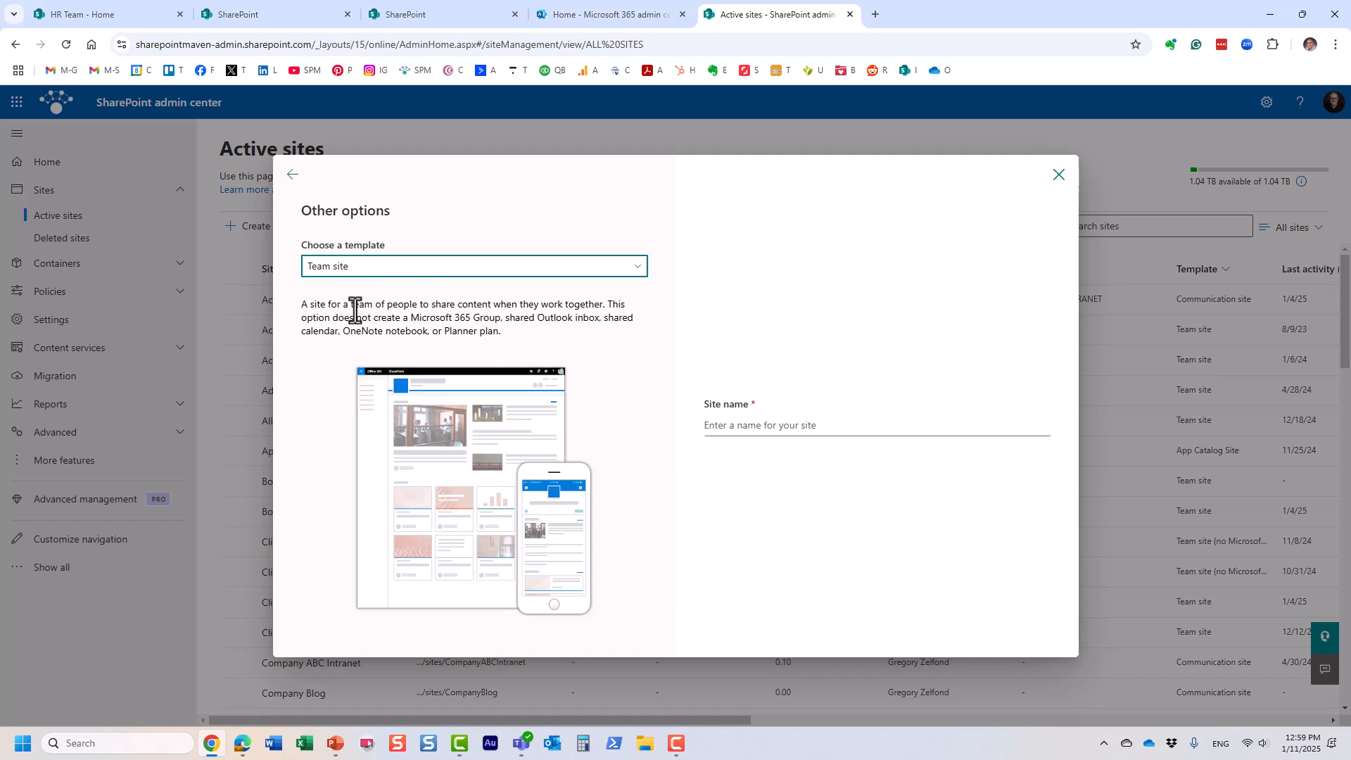
drag(355, 318, 568, 319)
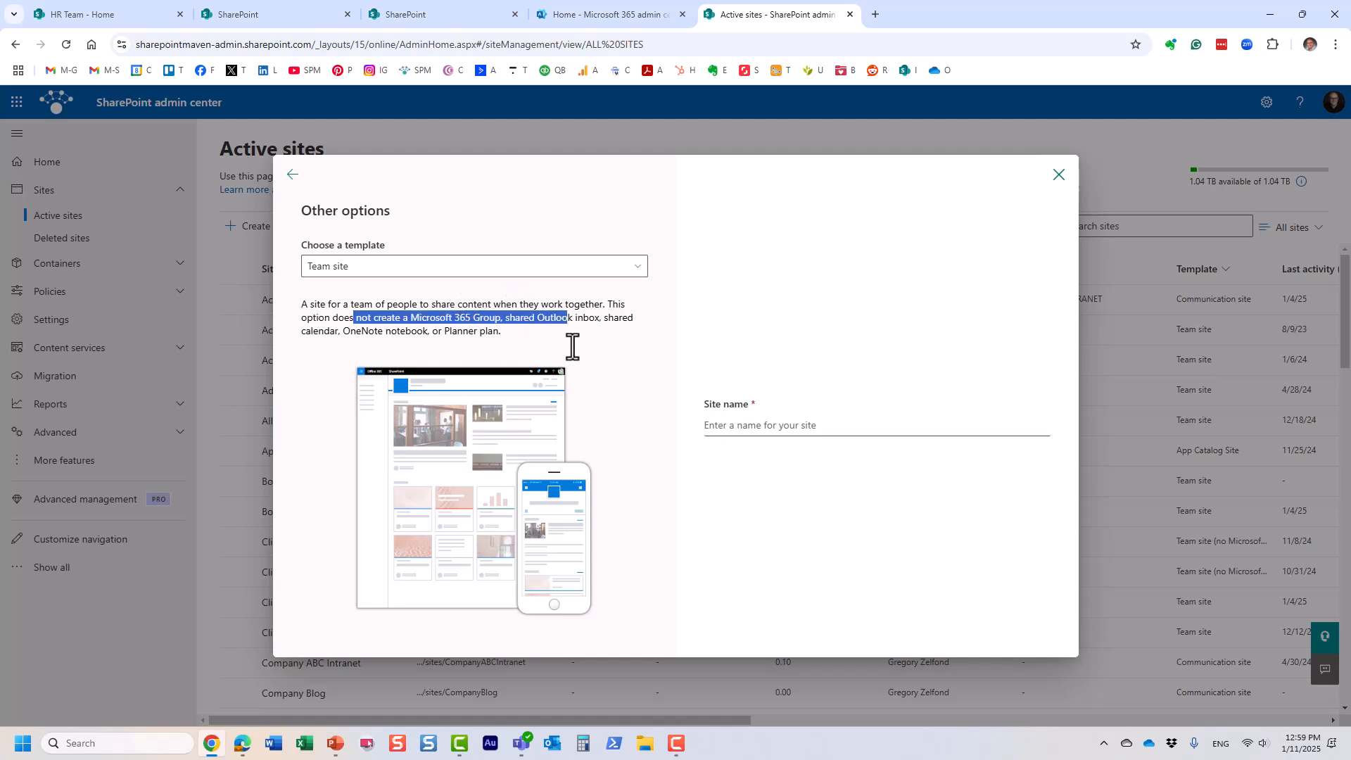
click(384, 303)
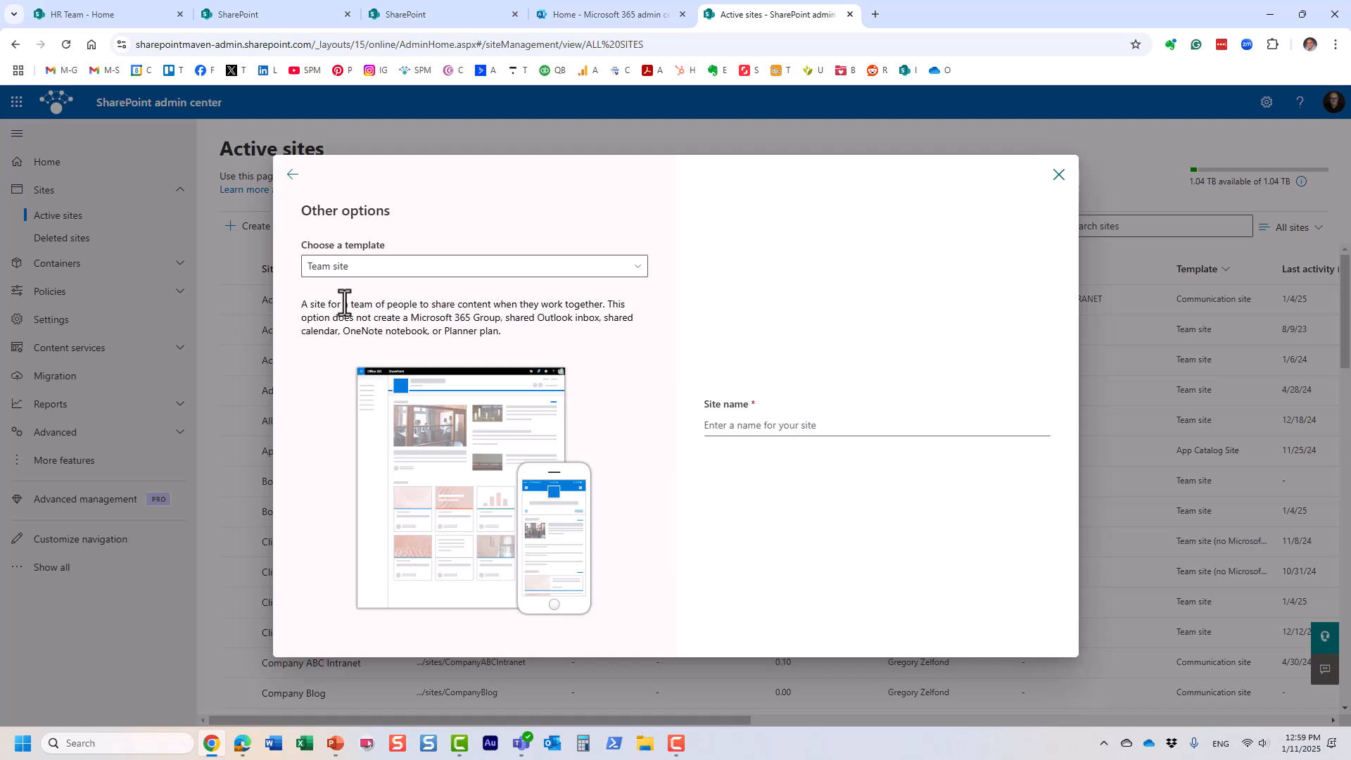
Step: Name the site 'Board of Directors', set its address to BOD, choose the primary administrator, and continue
click(743, 429)
text(Boa)
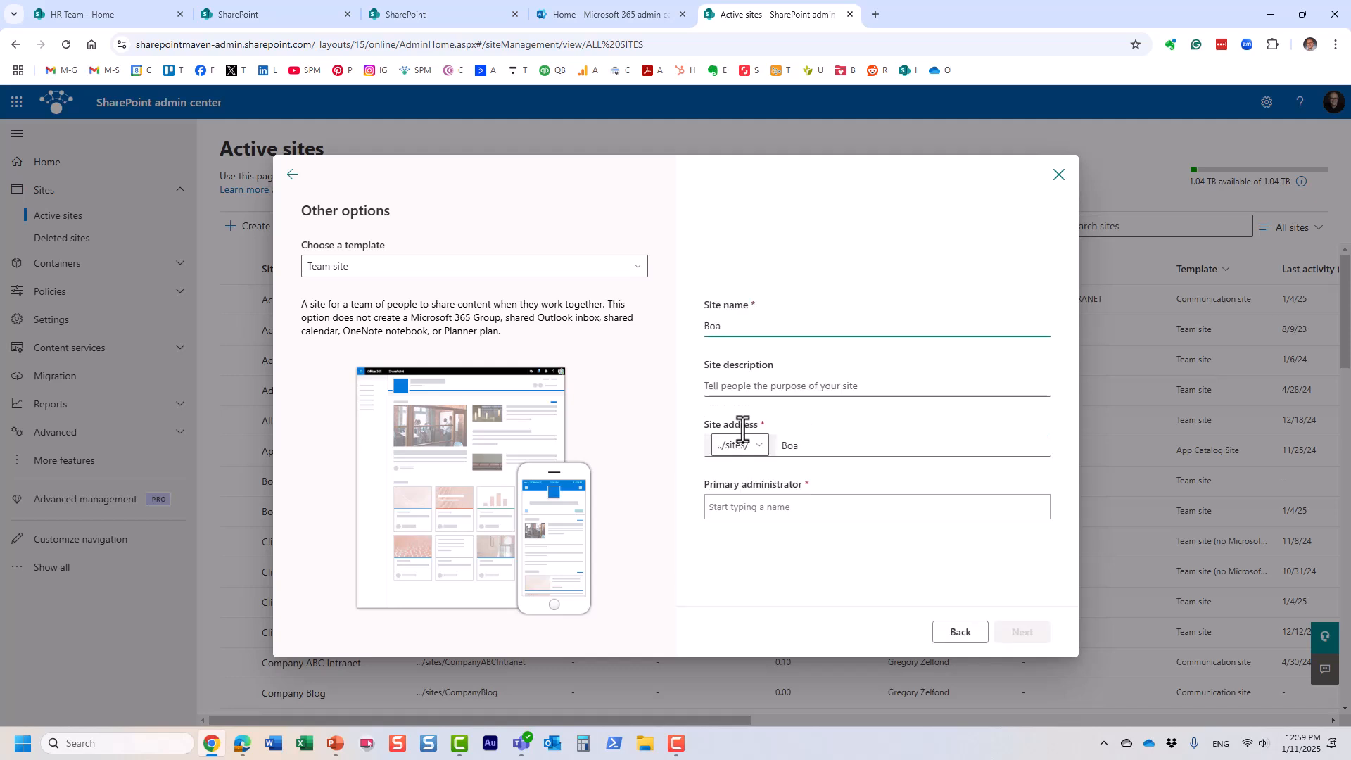
text(rd of Directors)
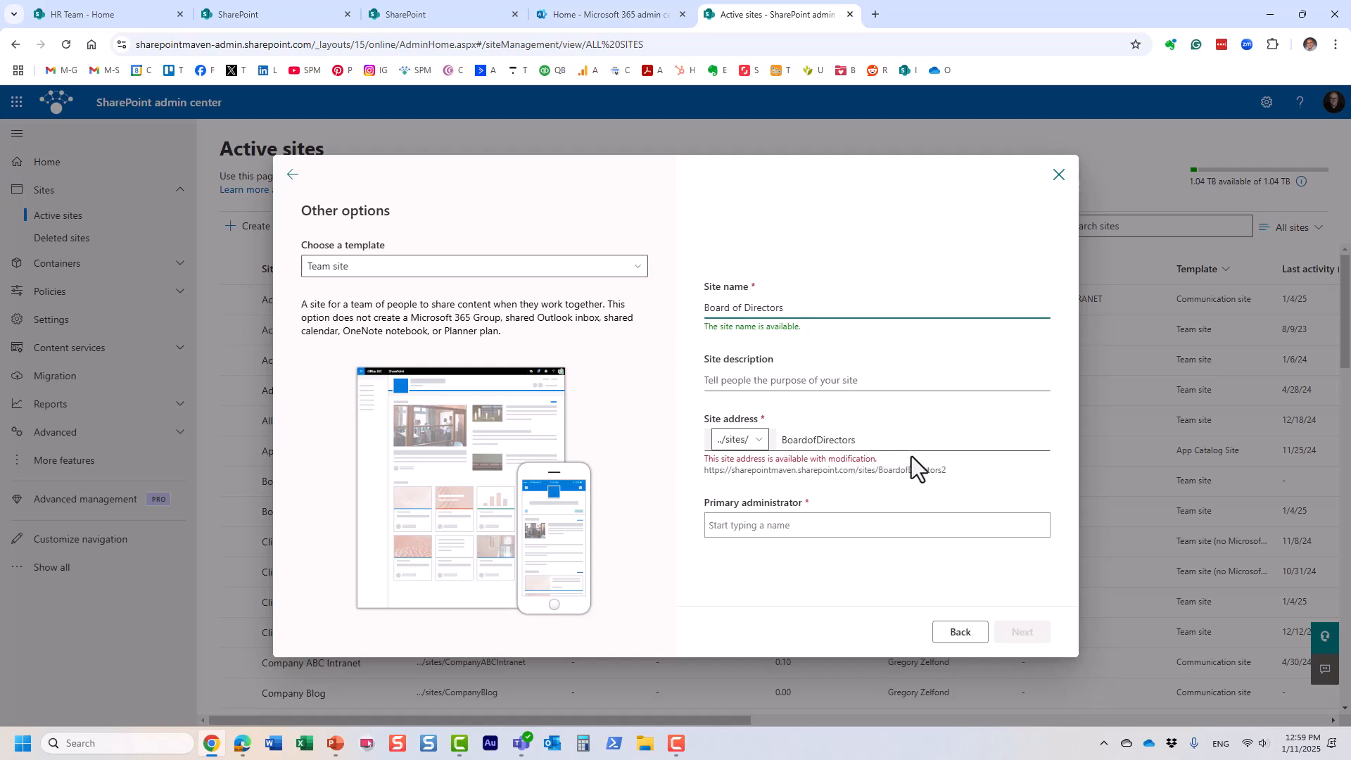
drag(862, 447, 784, 444)
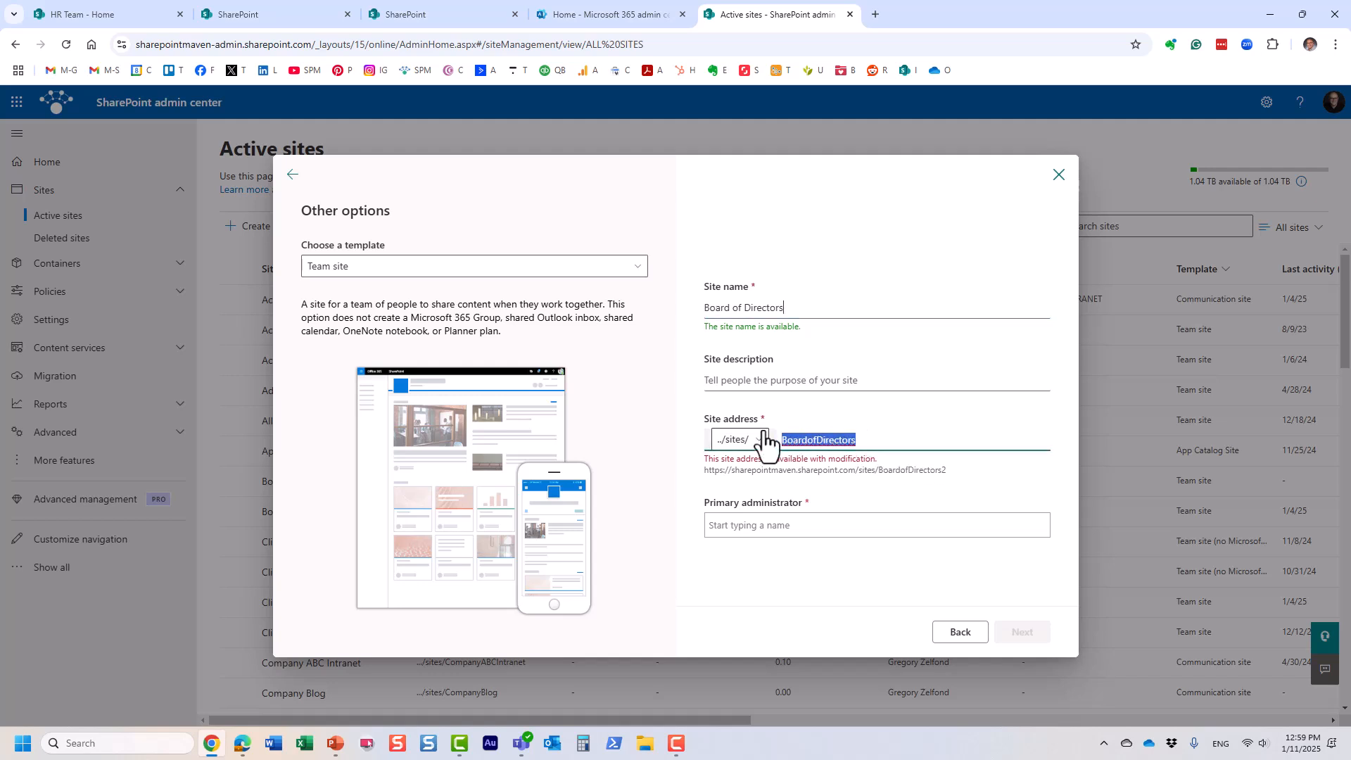
text(BOD)
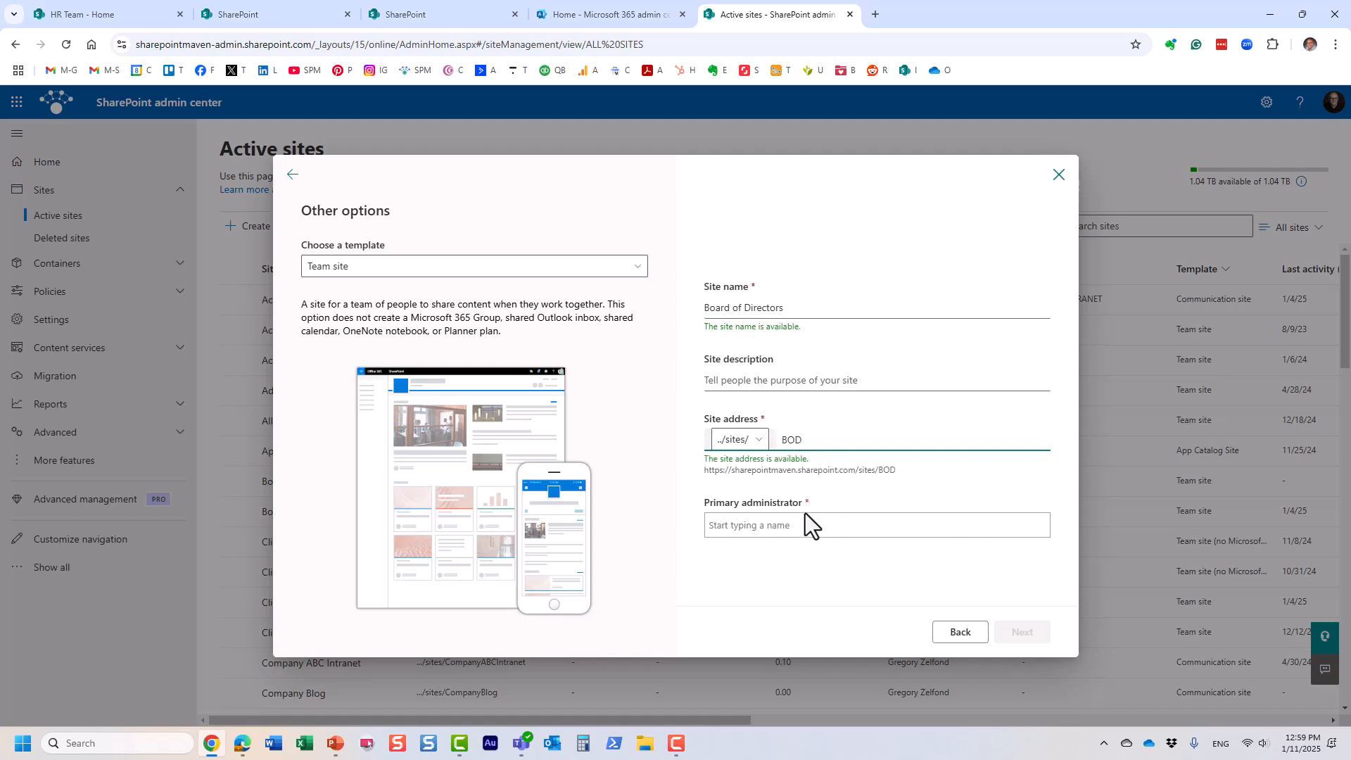
click(775, 525)
text(zelf)
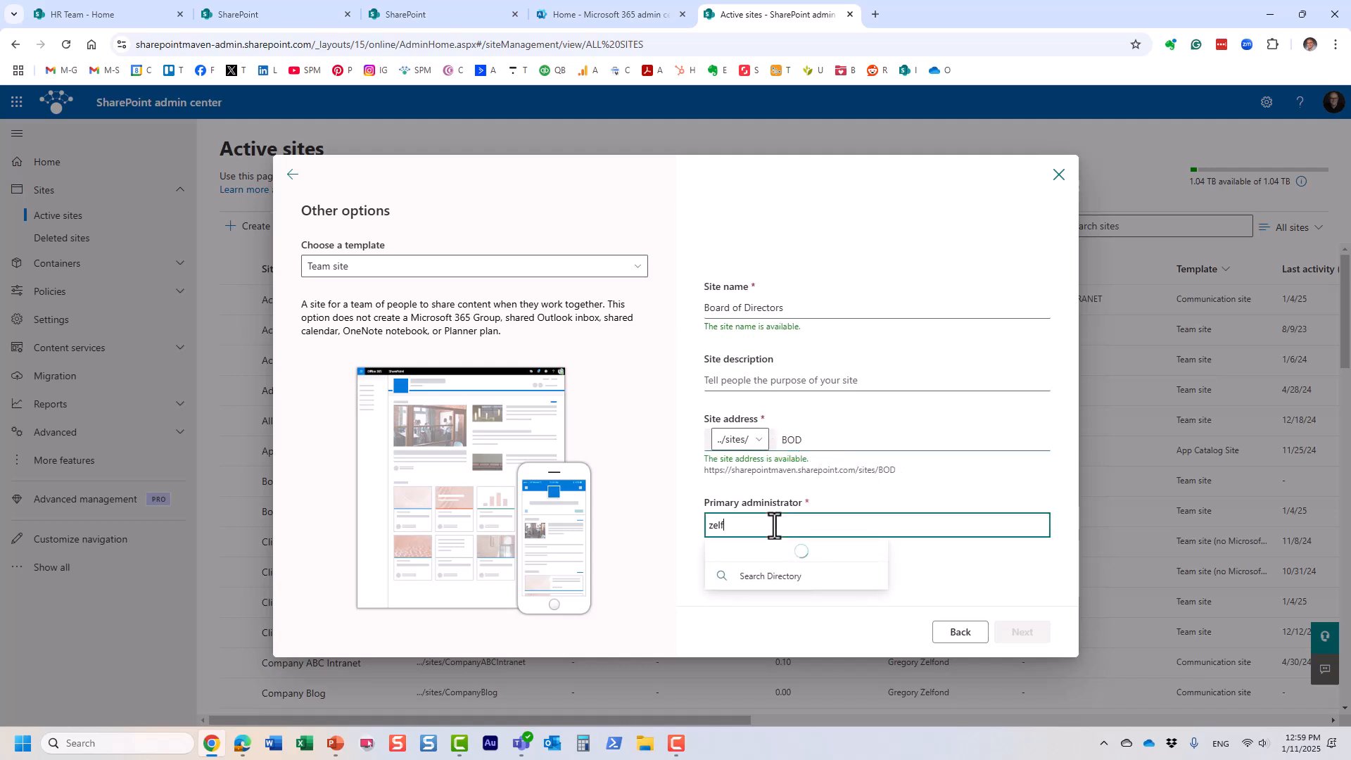
click(854, 563)
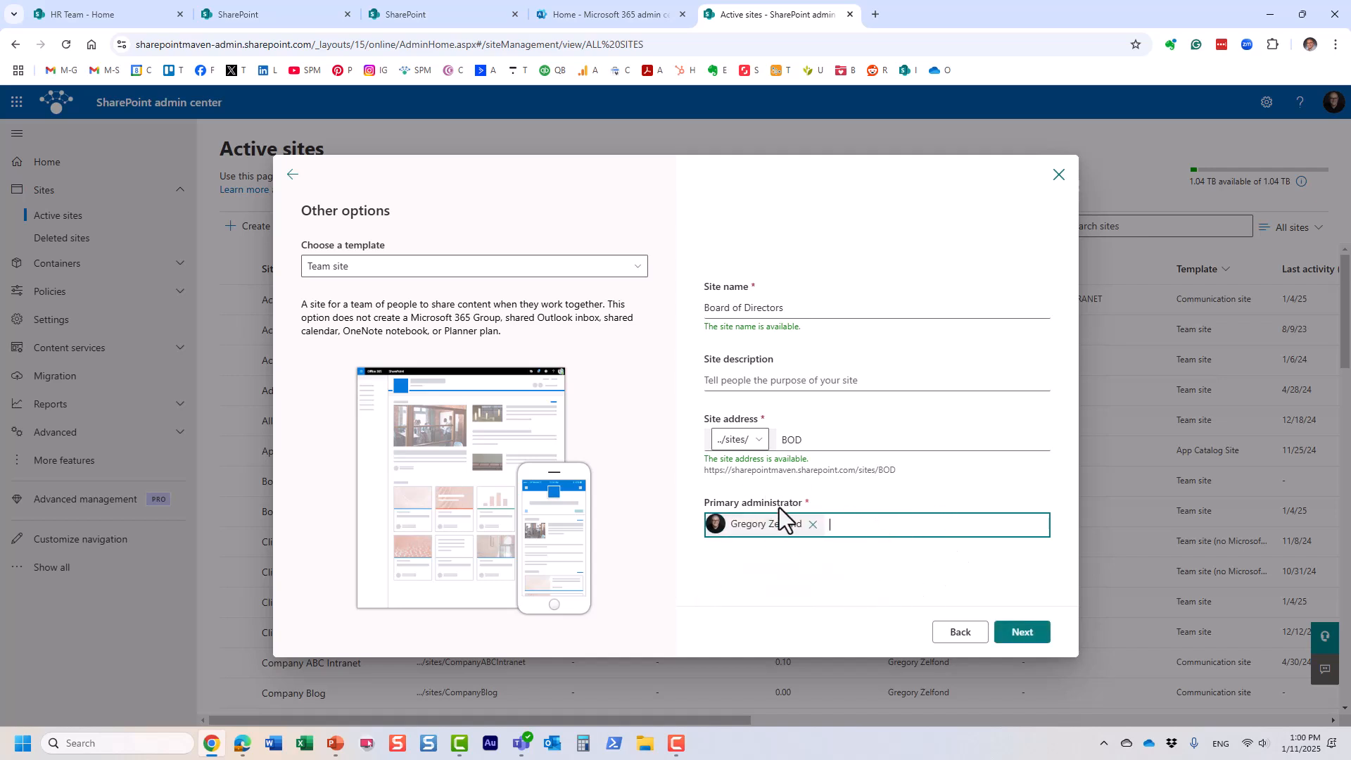
click(1021, 636)
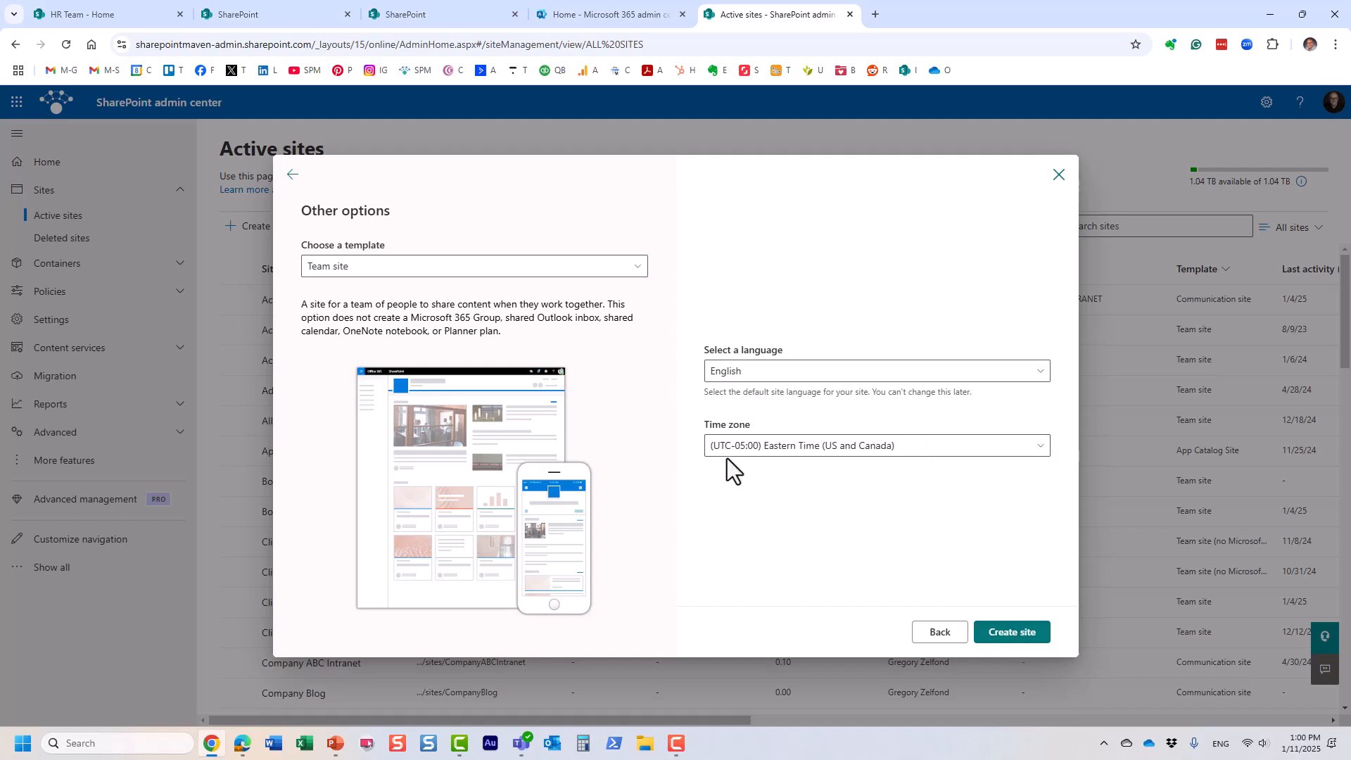
Step: Create the Board of Directors site, check recent actions, and open its /sites/BOD URL from Active sites
click(1033, 637)
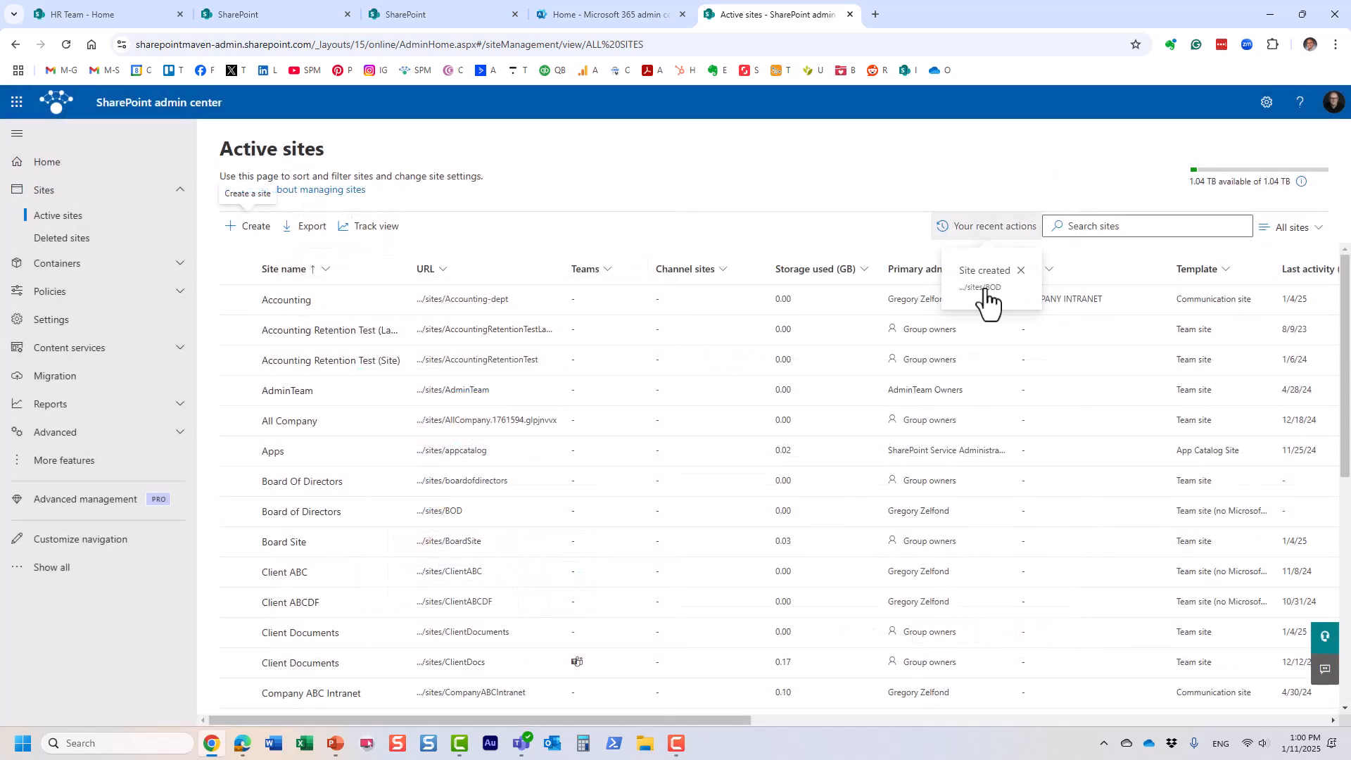
click(986, 301)
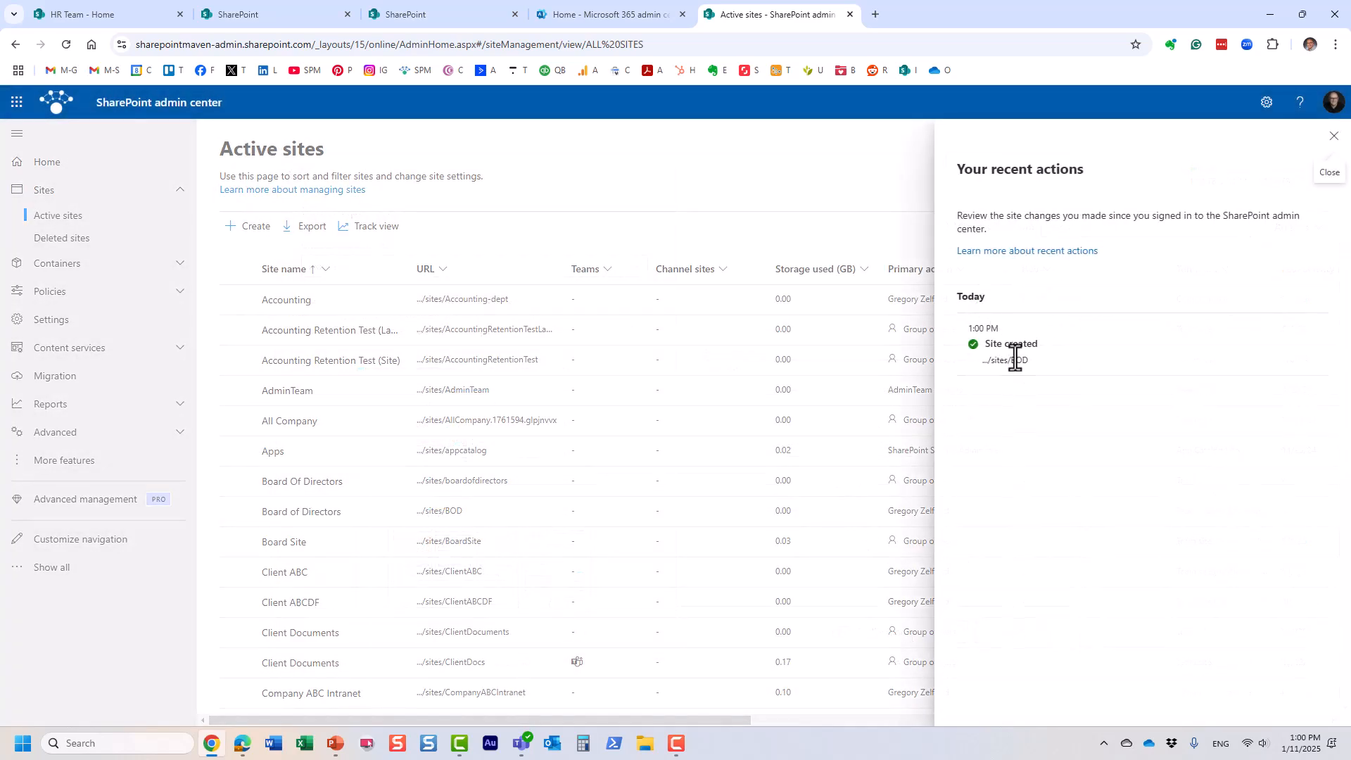
click(1335, 136)
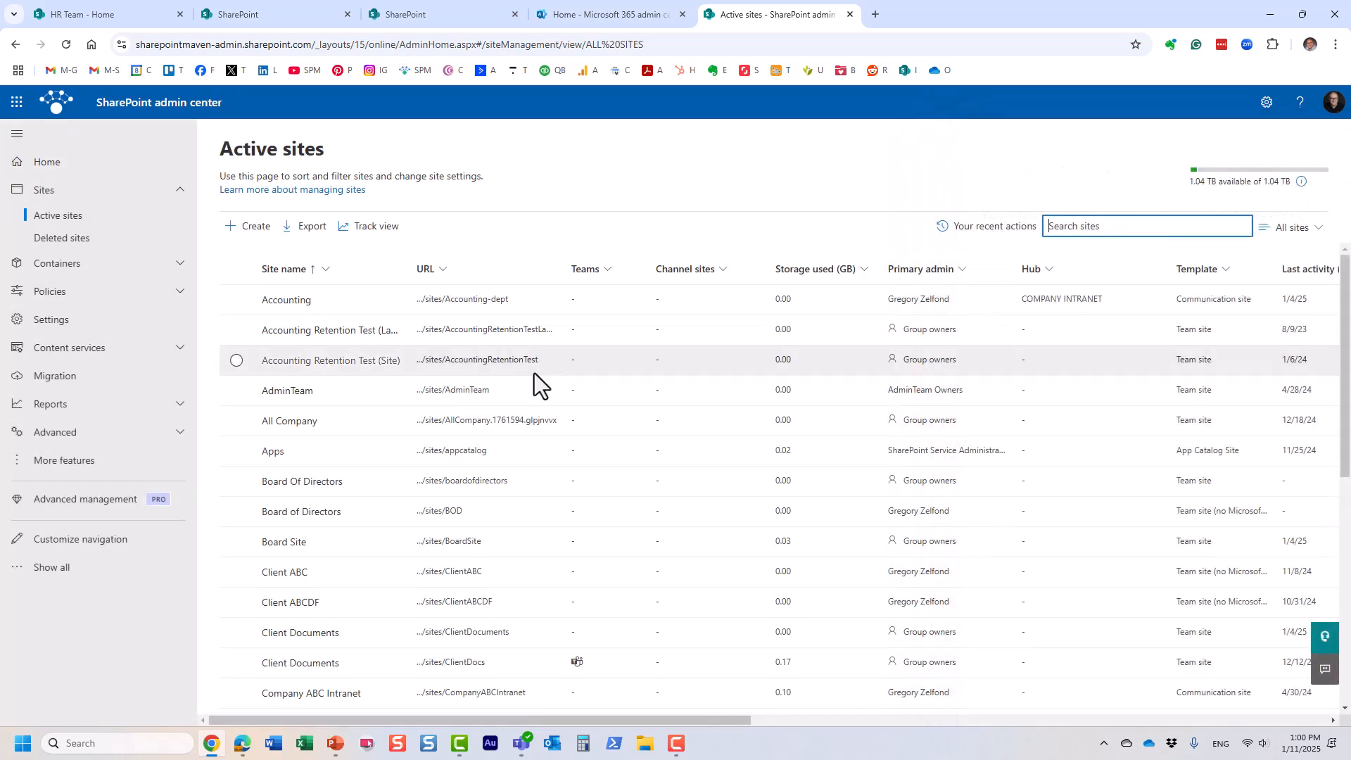
scroll(532, 387, down, 3)
scroll(529, 408, up, 1)
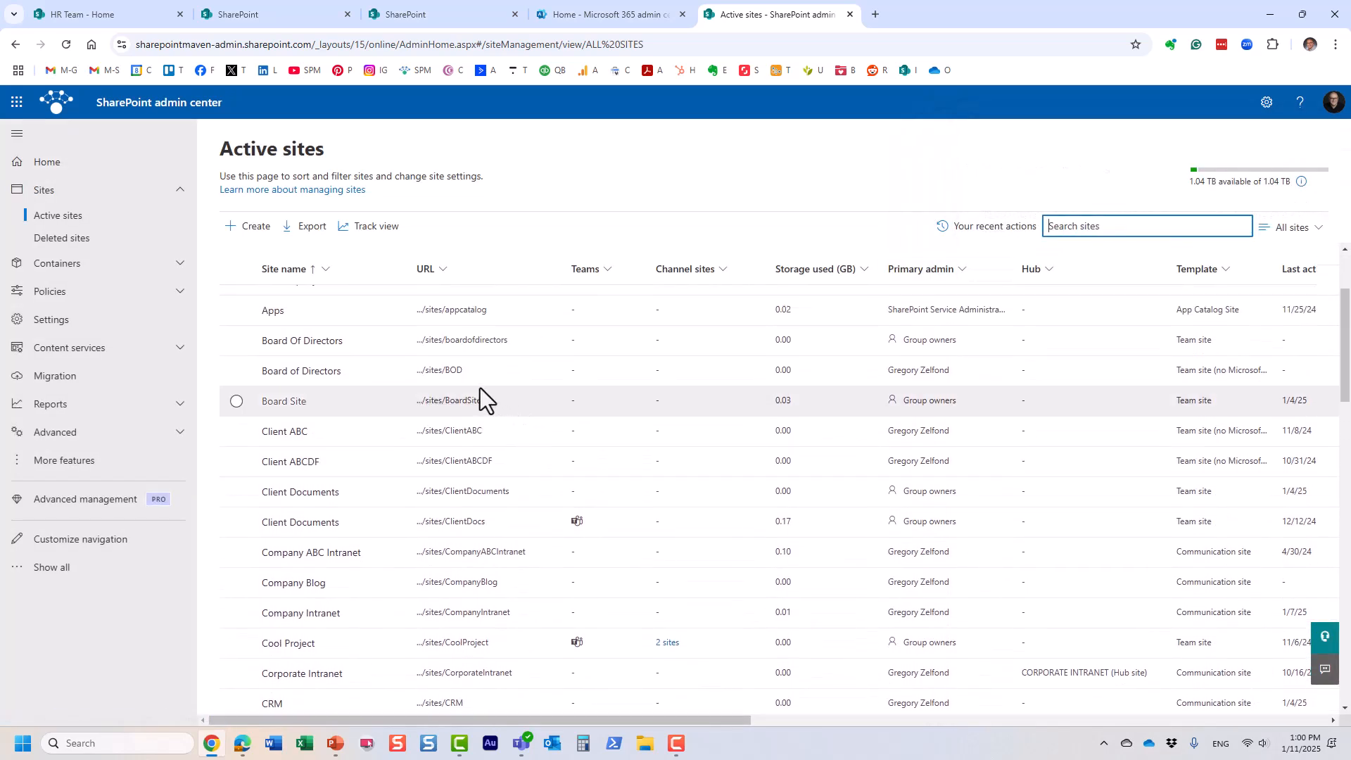
click(440, 370)
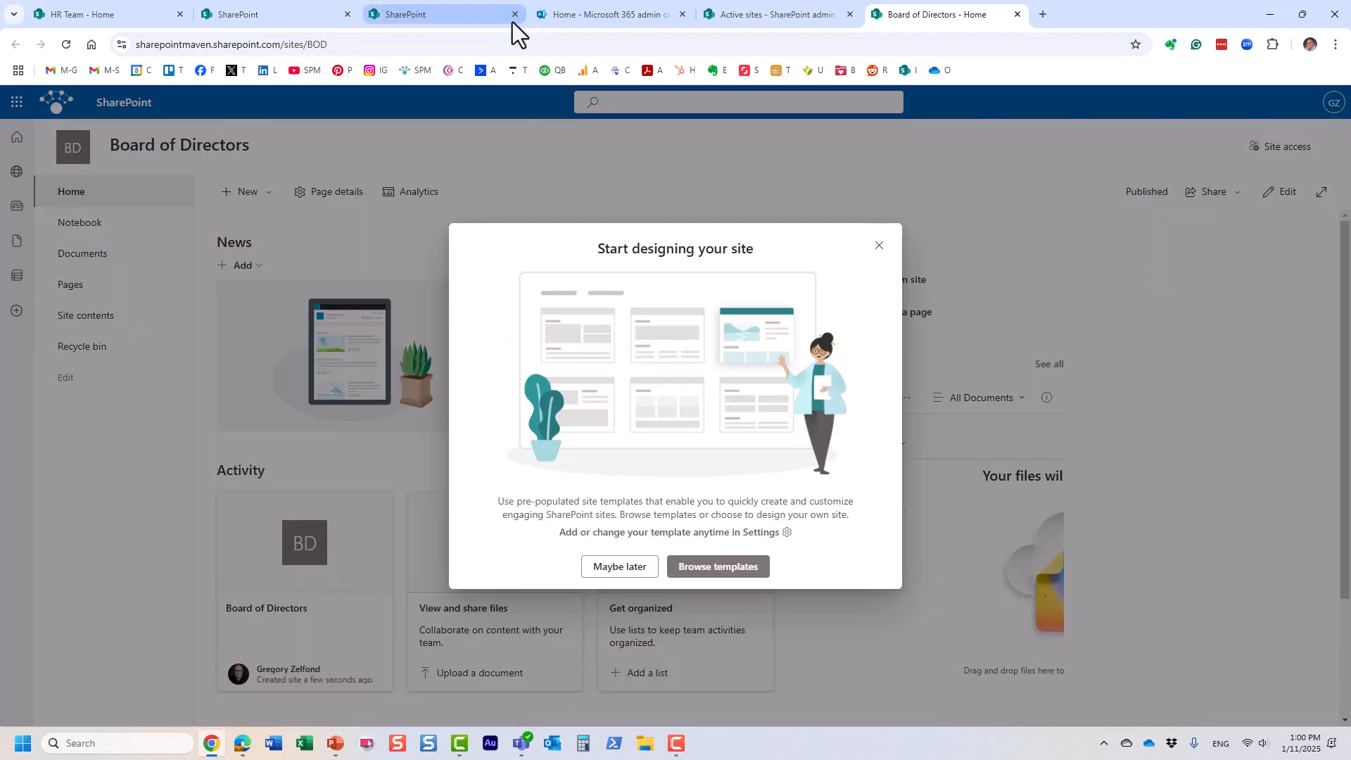
Step: Close the SharePoint, Microsoft 365 admin and Active sites tabs, and dismiss the Start designing your site prompt
click(513, 17)
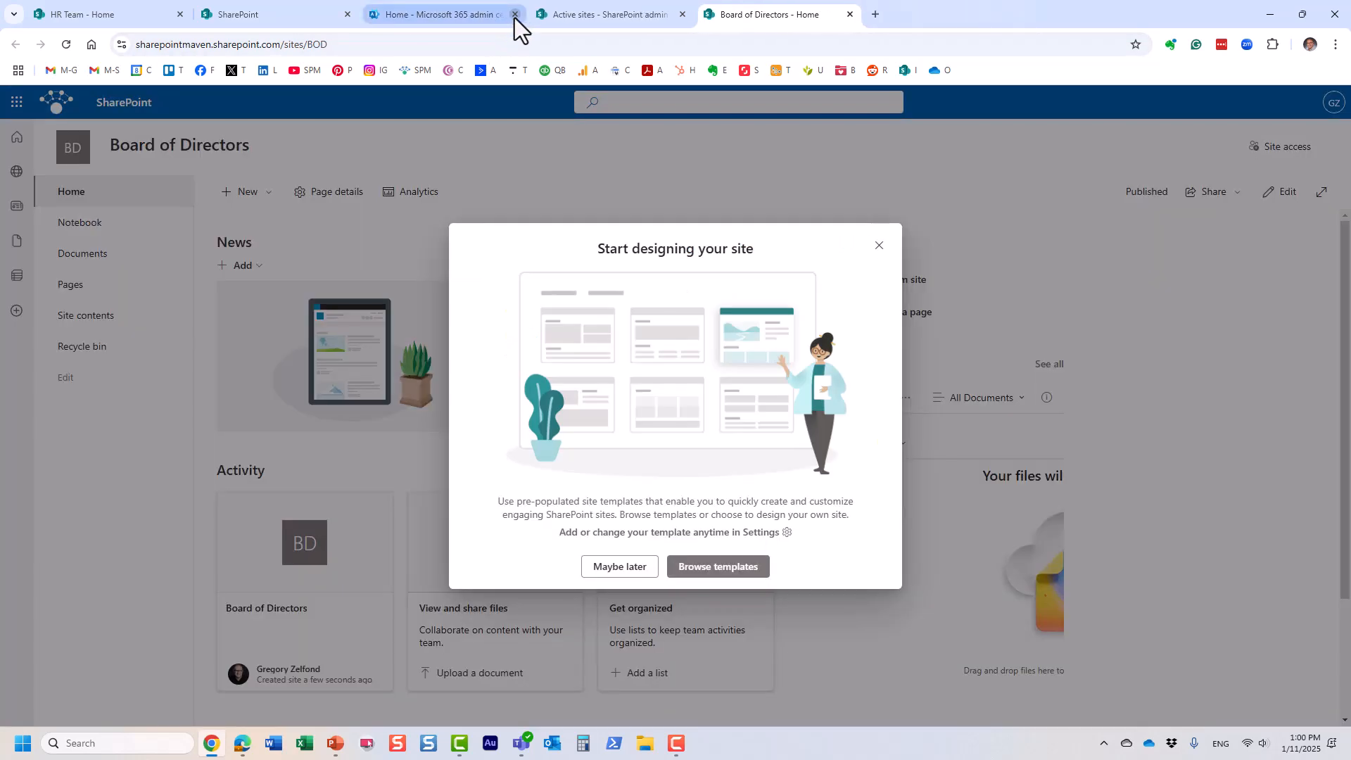
click(514, 17)
click(514, 17)
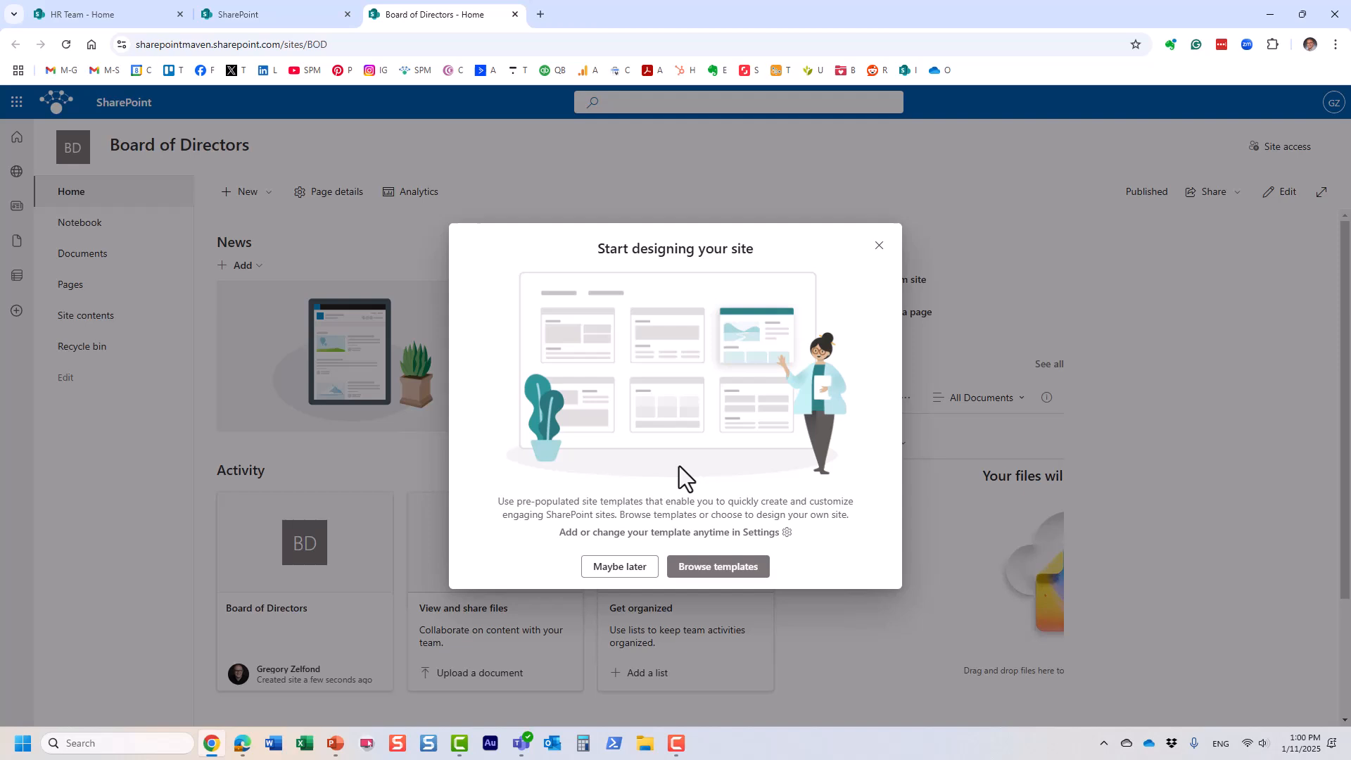
click(879, 245)
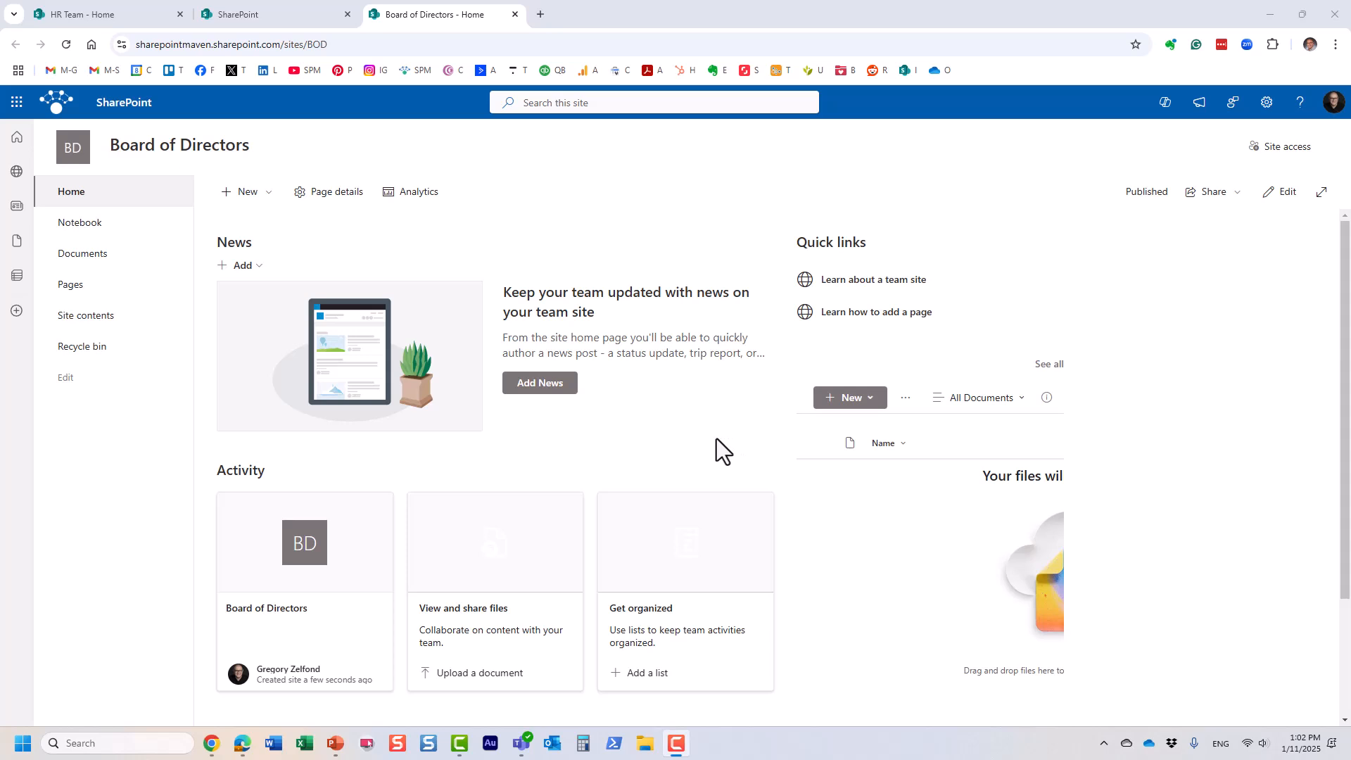
Step: Choose Apply a site template from the Settings gear and browse the From Microsoft templates
click(1268, 104)
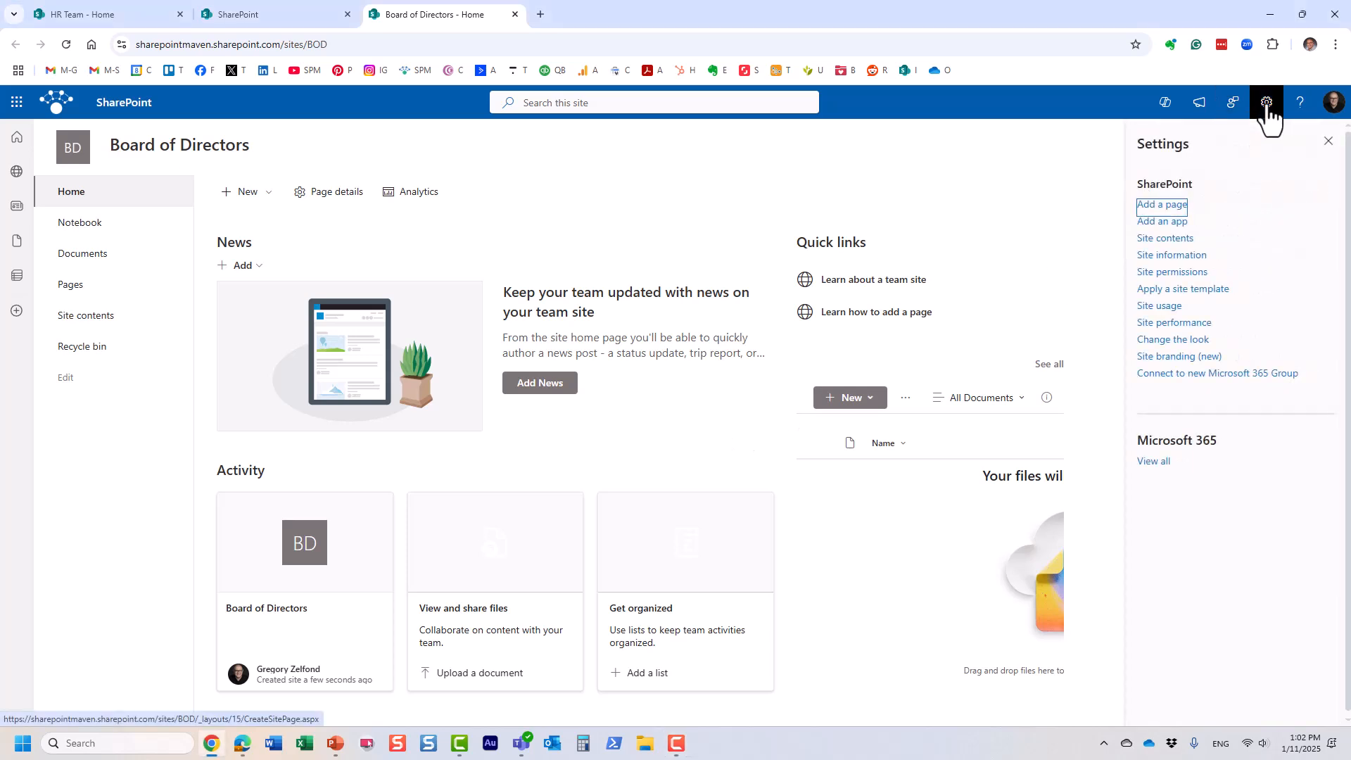
click(1214, 294)
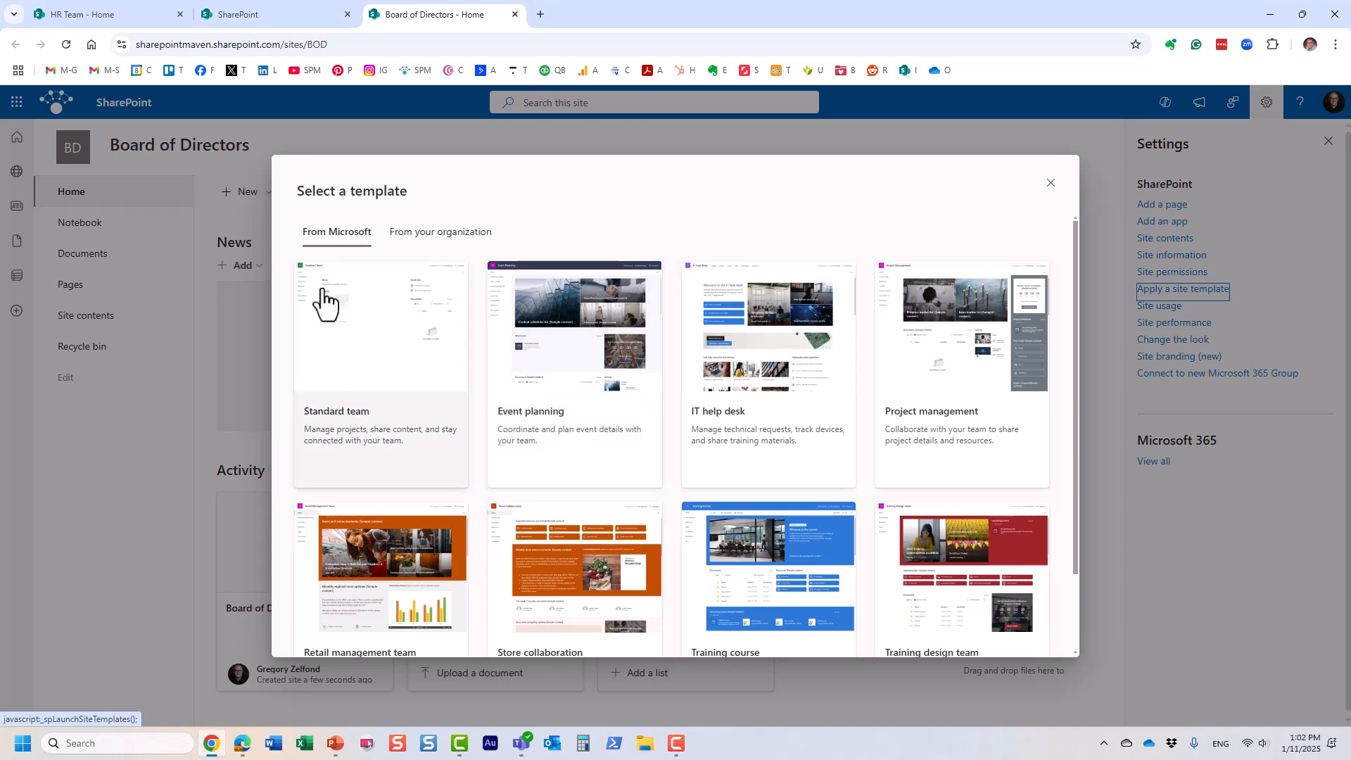
scroll(403, 359, down, 2)
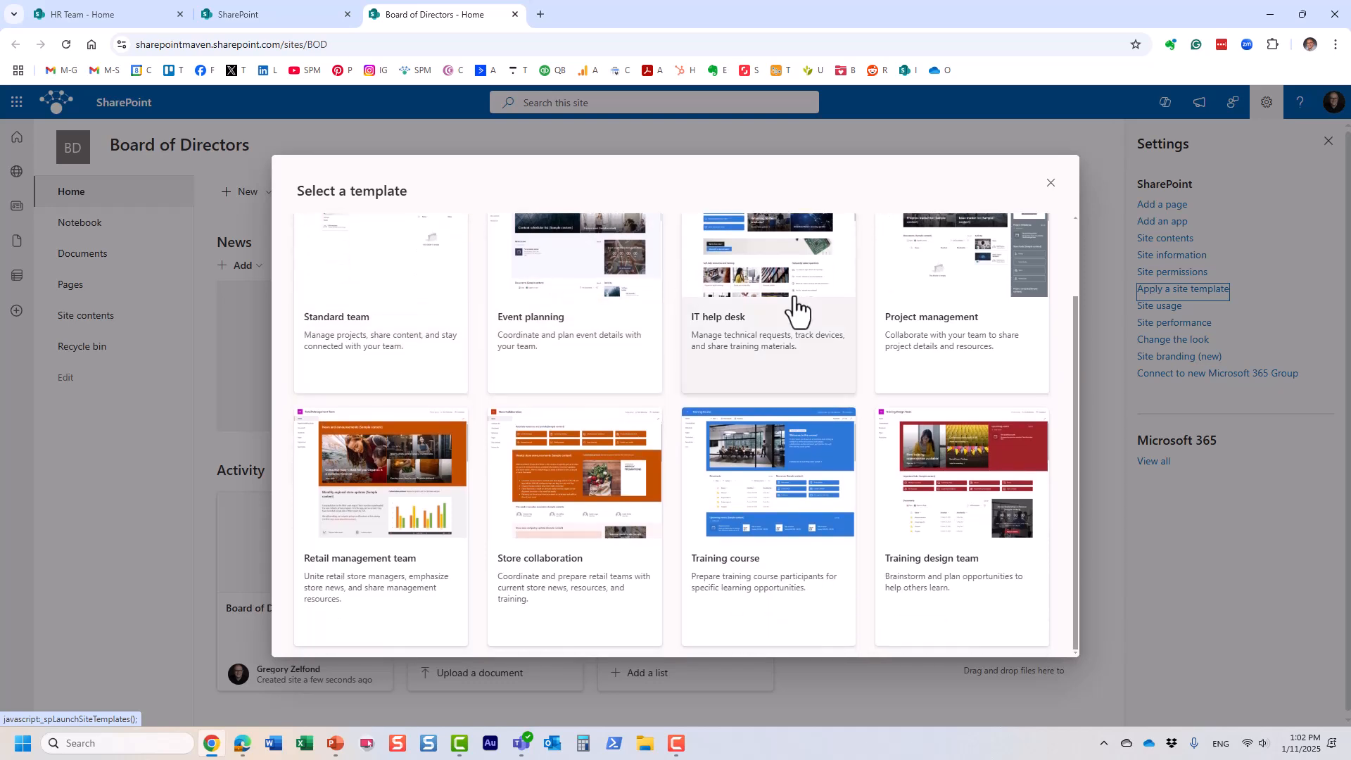
scroll(814, 401, up, 2)
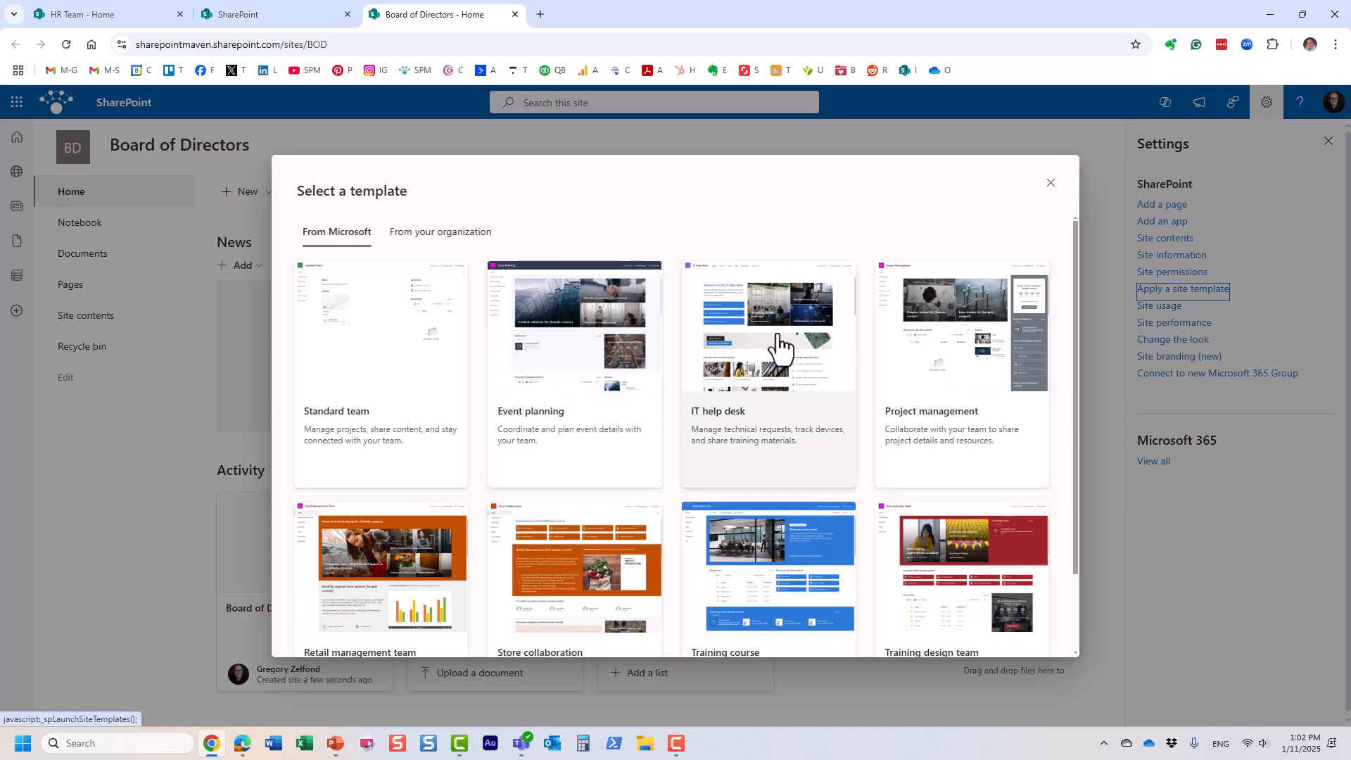
scroll(770, 485, down, 2)
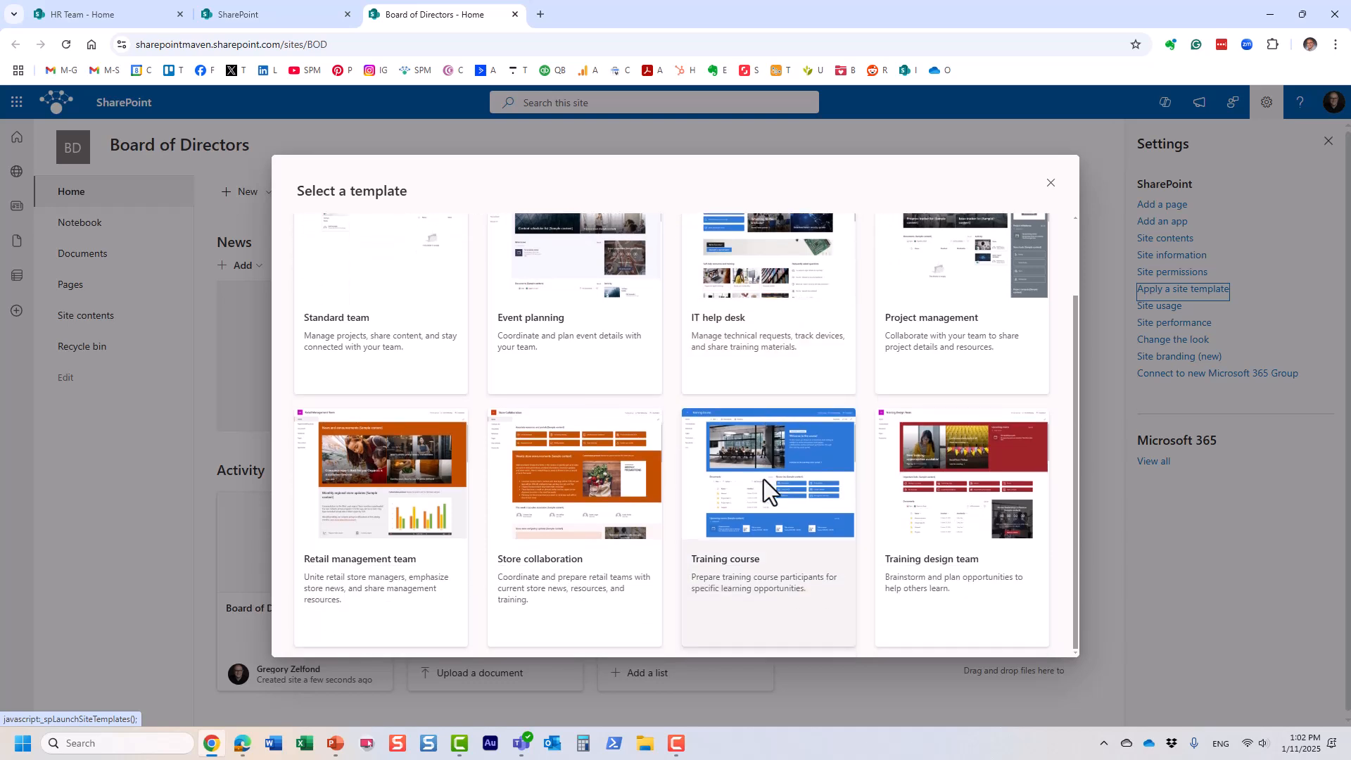
scroll(957, 422, up, 2)
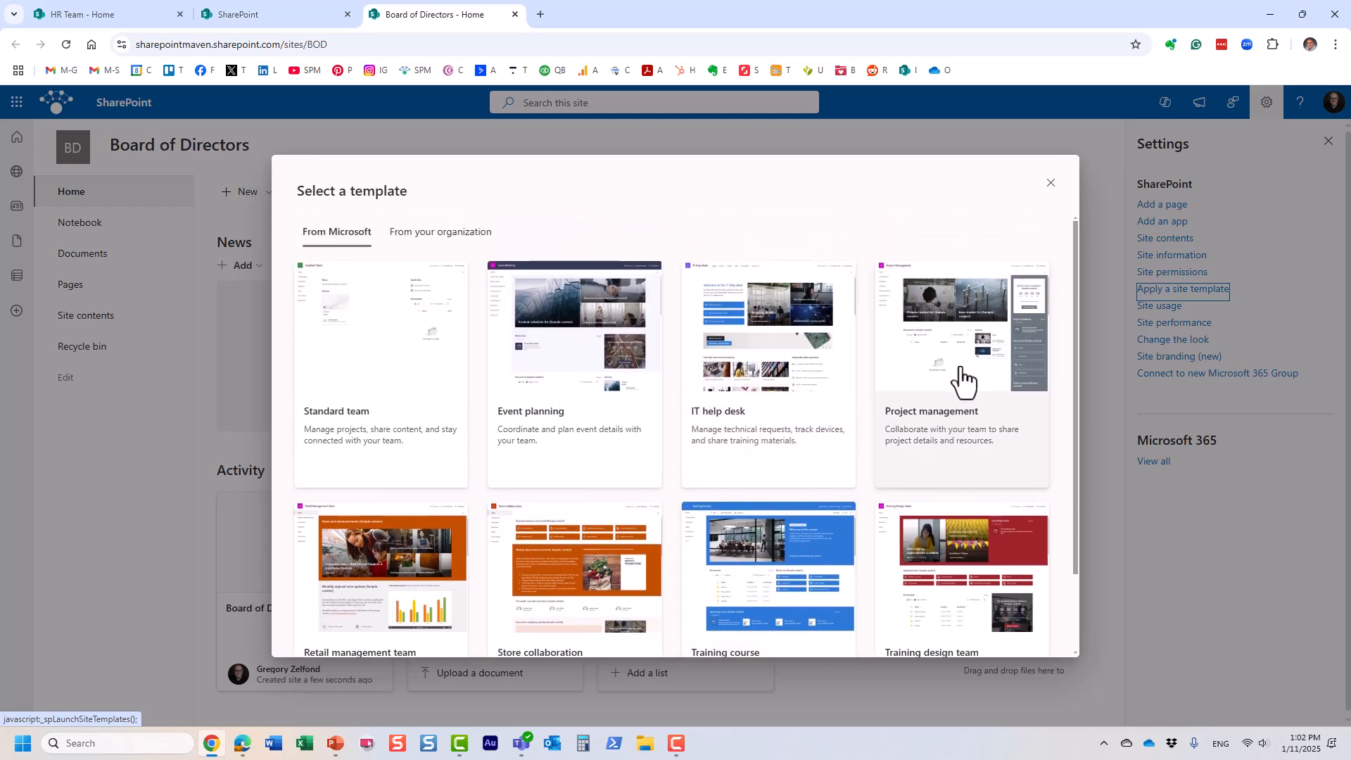
click(962, 381)
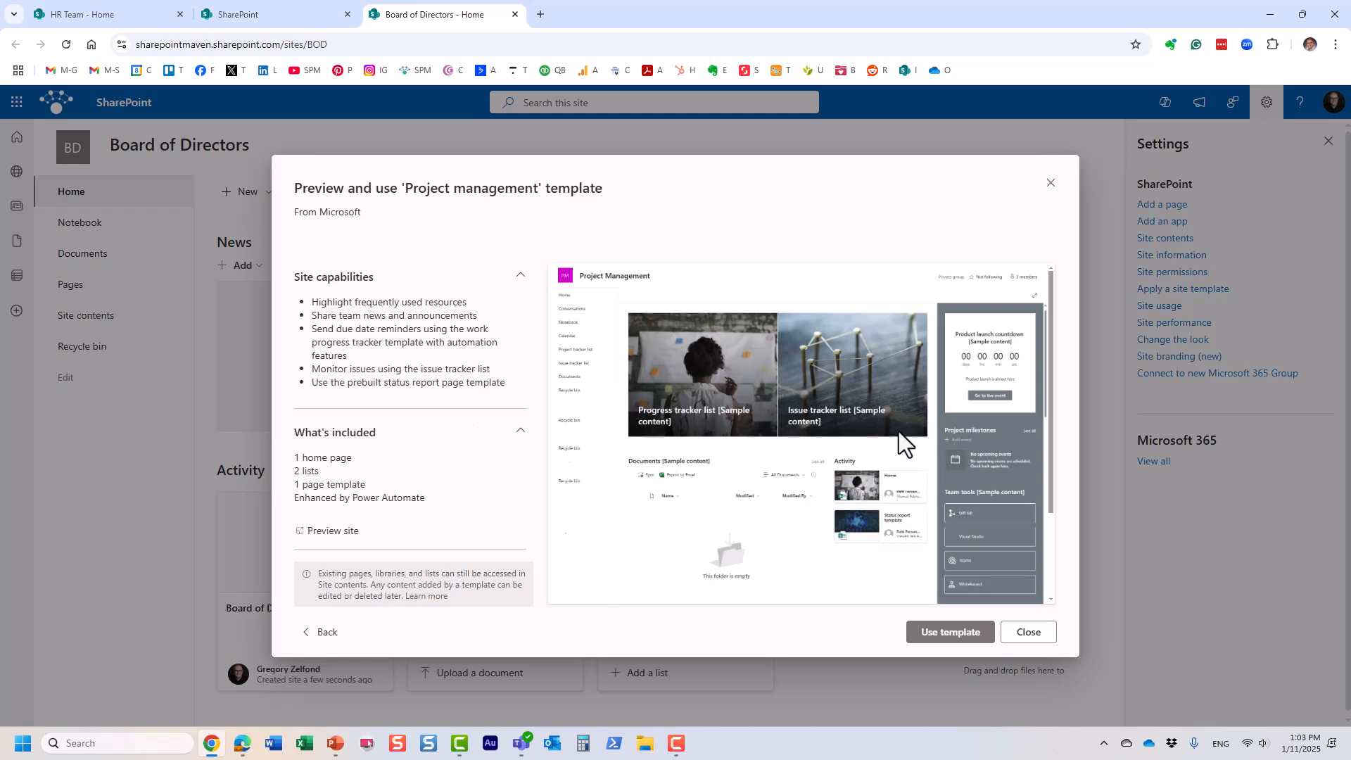
Step: Preview the Retail management team template, then close the gallery and Settings pane without applying it
click(325, 632)
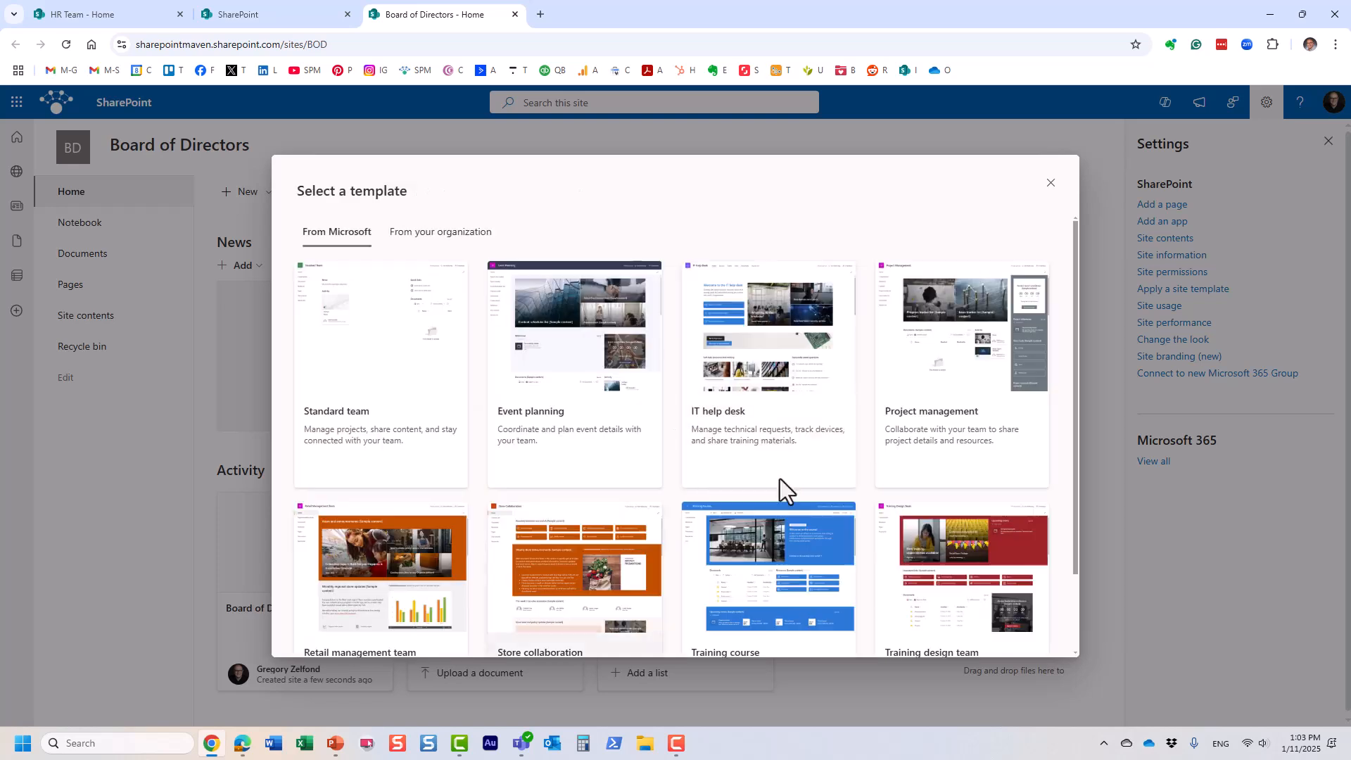
scroll(751, 492, down, 1)
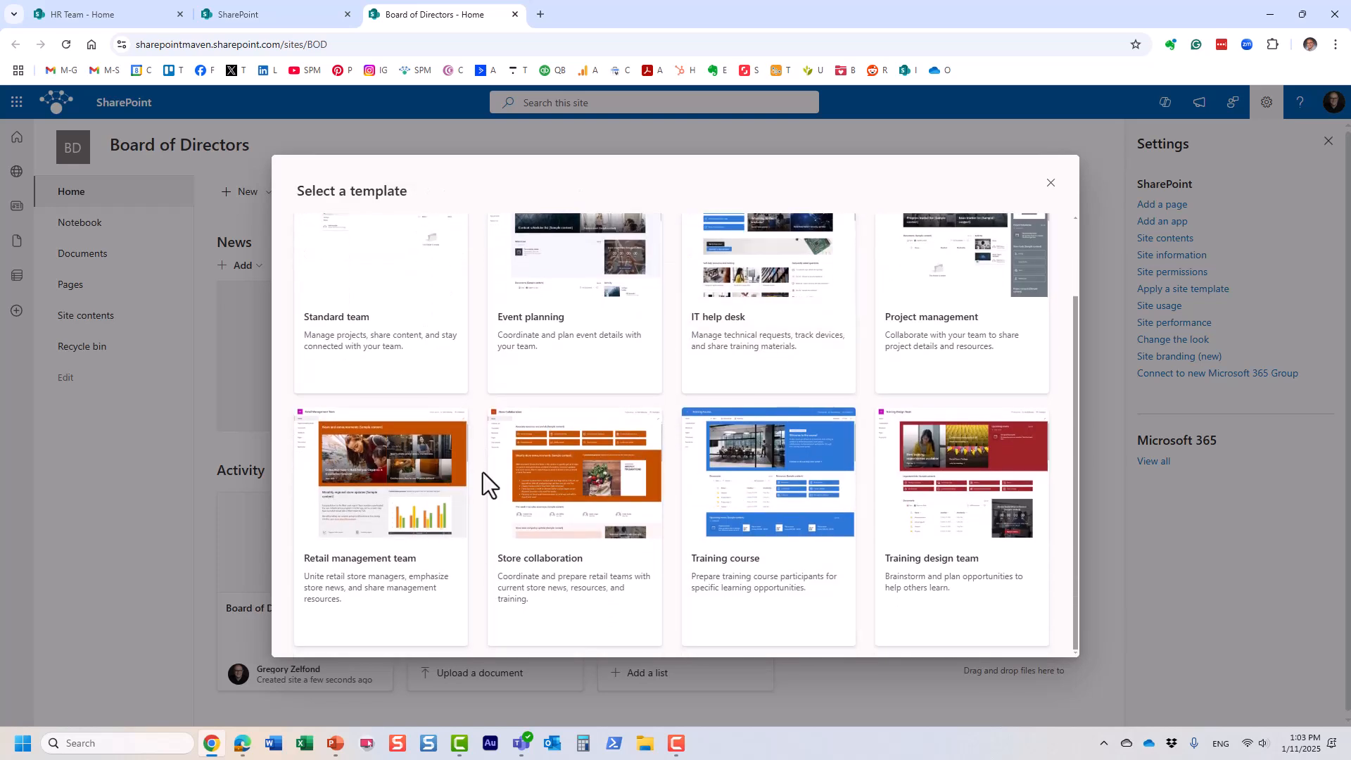
click(415, 481)
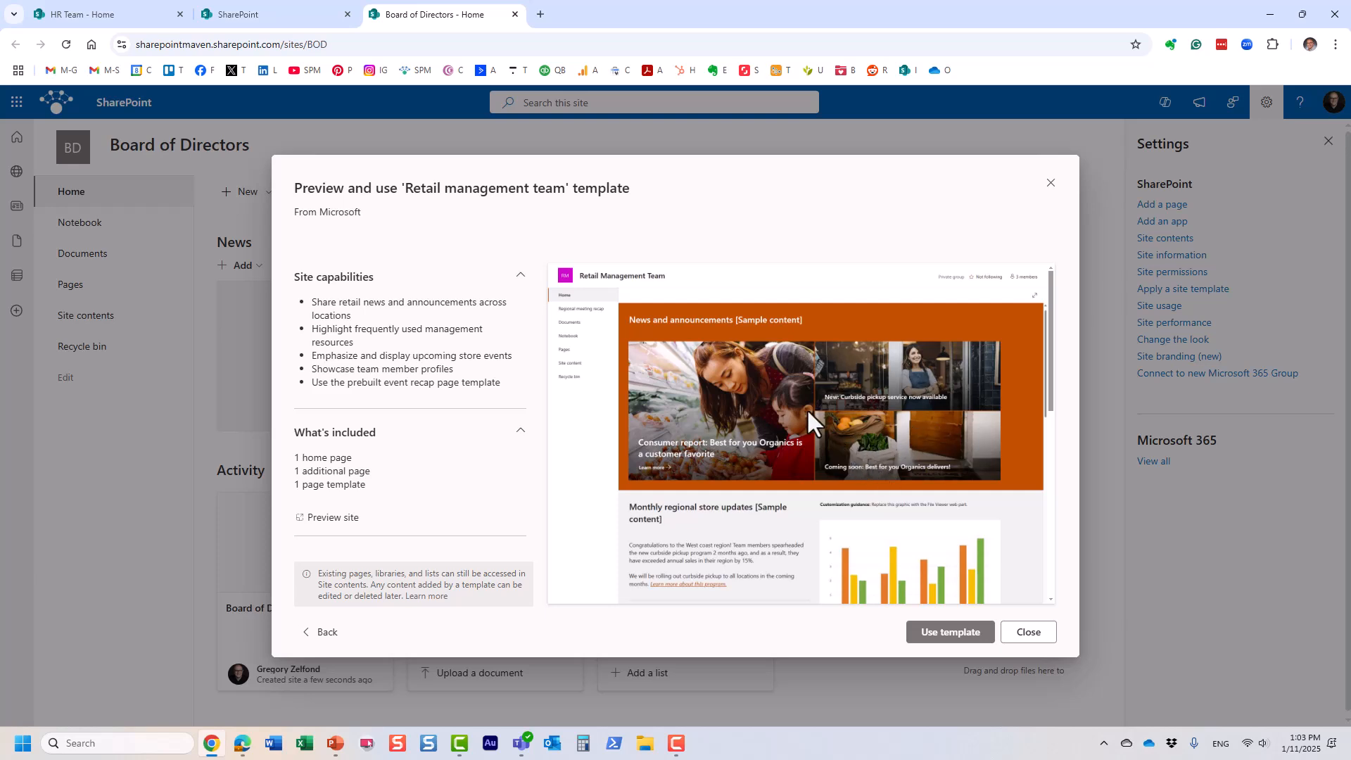
scroll(807, 409, down, 3)
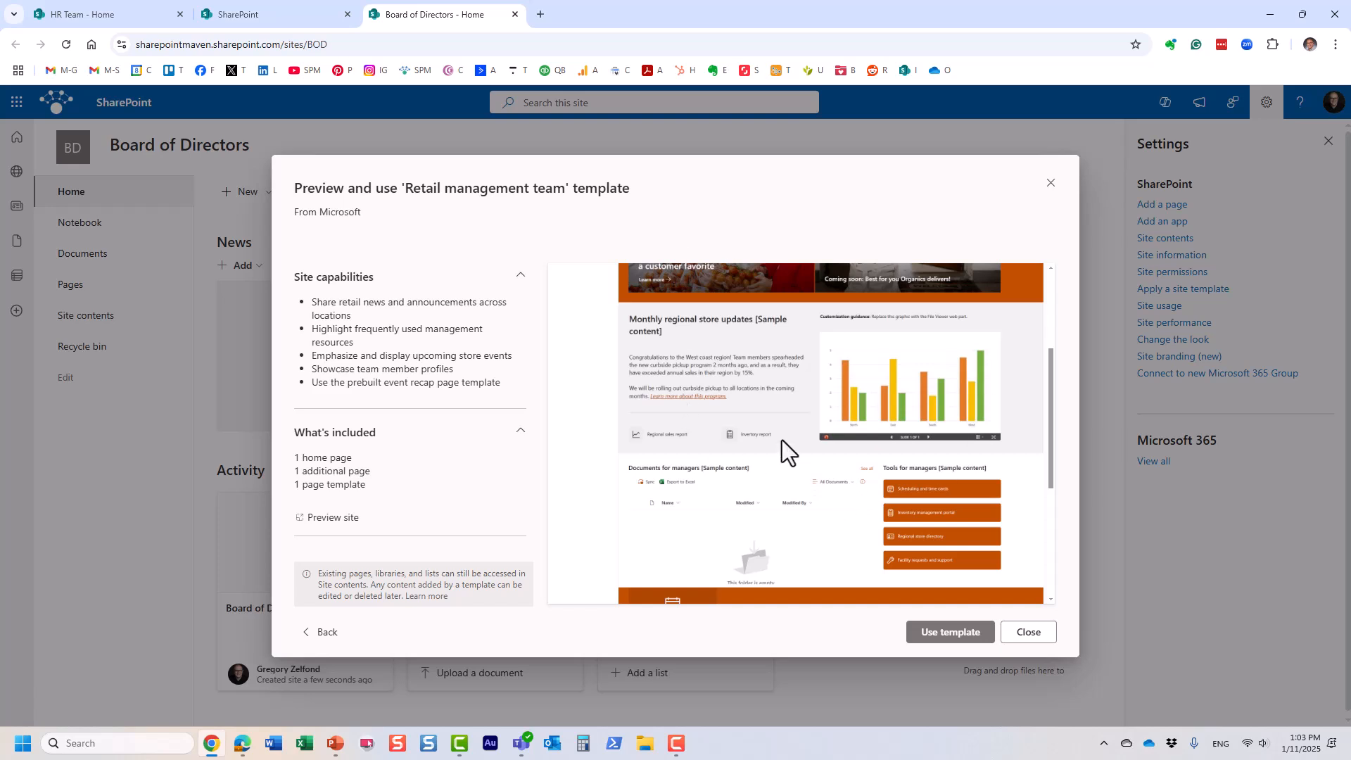
scroll(797, 455, down, 1)
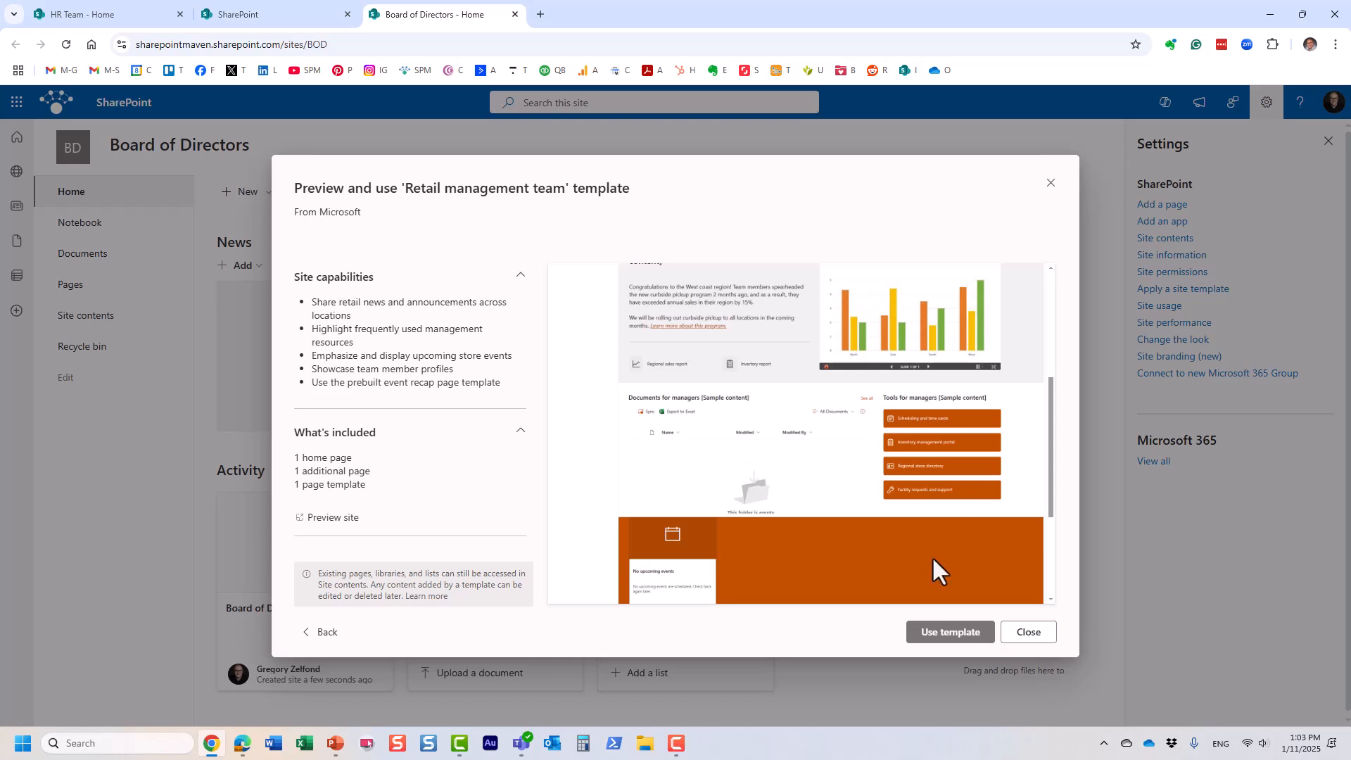
click(1029, 632)
click(1328, 143)
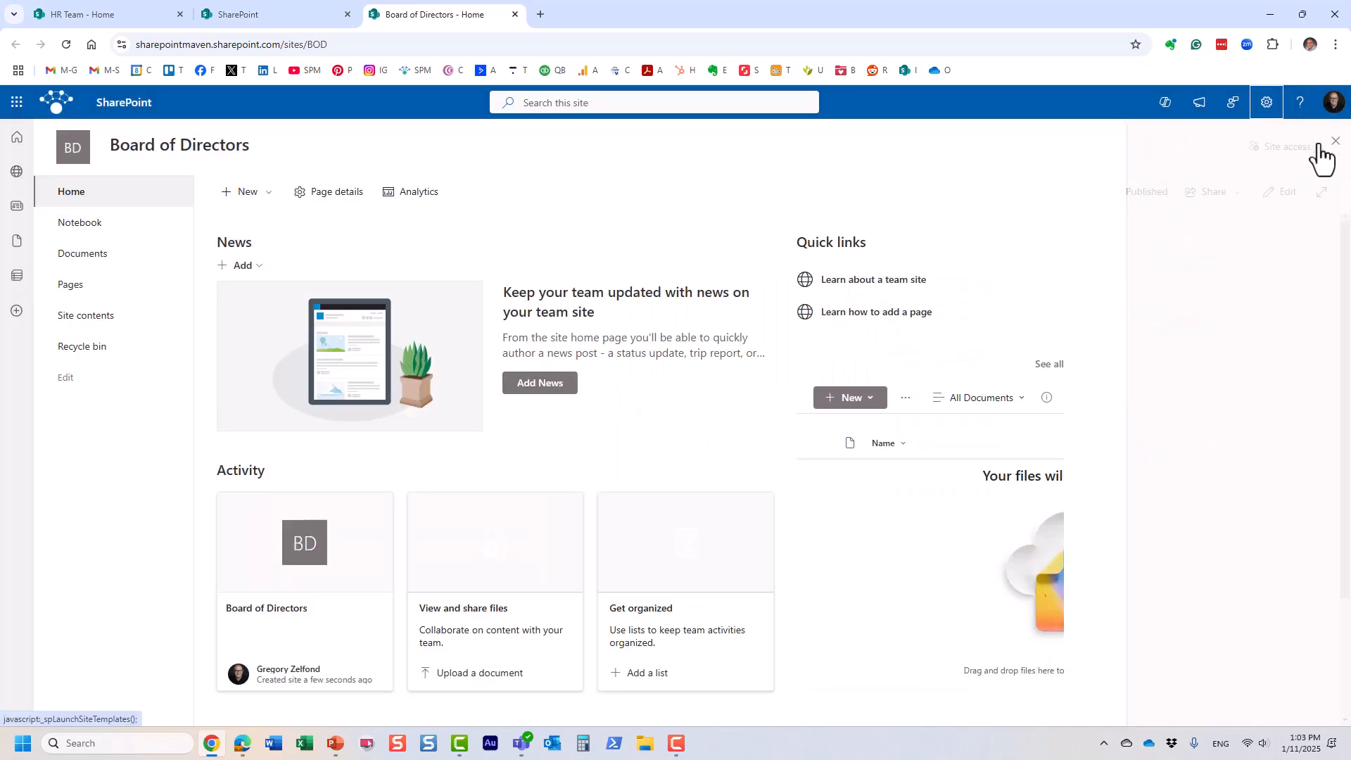
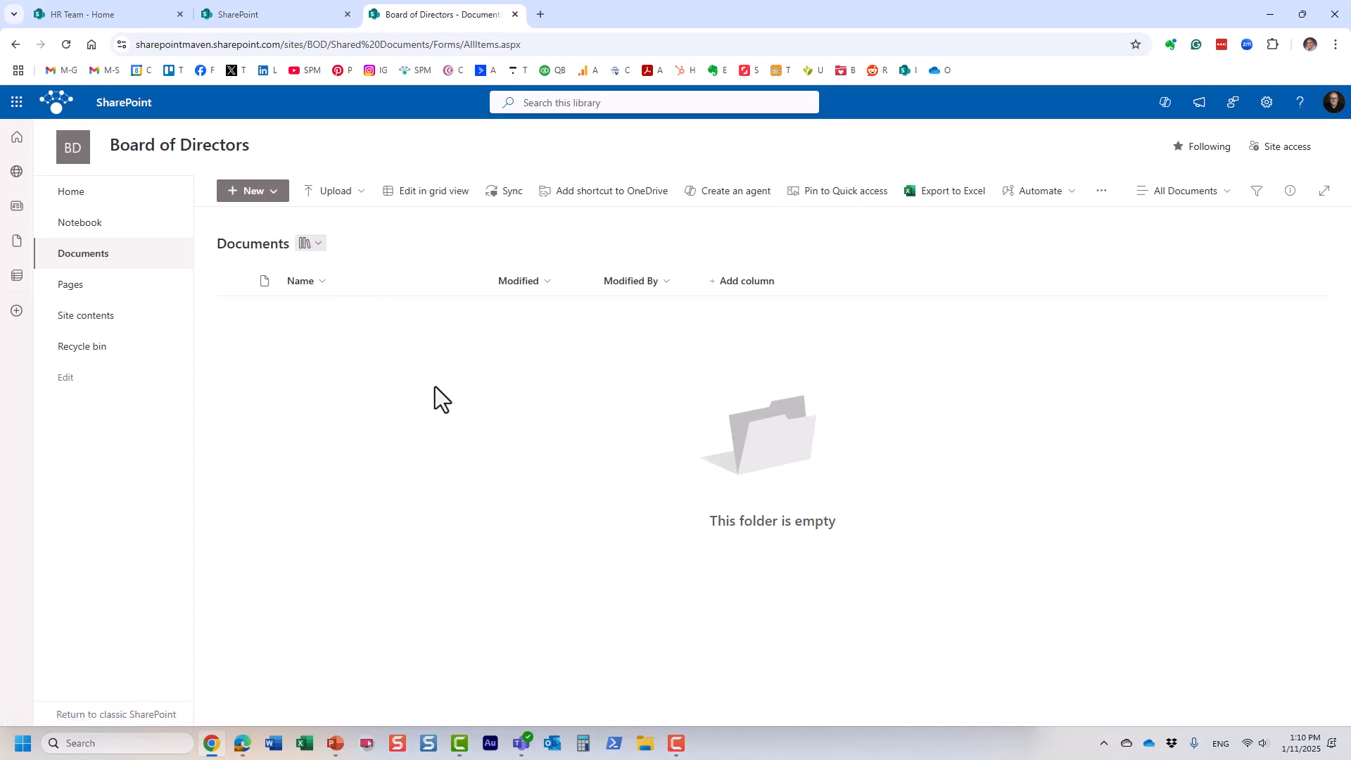
Step: Create a new folder named 'Bylaws' in the Documents library
click(266, 194)
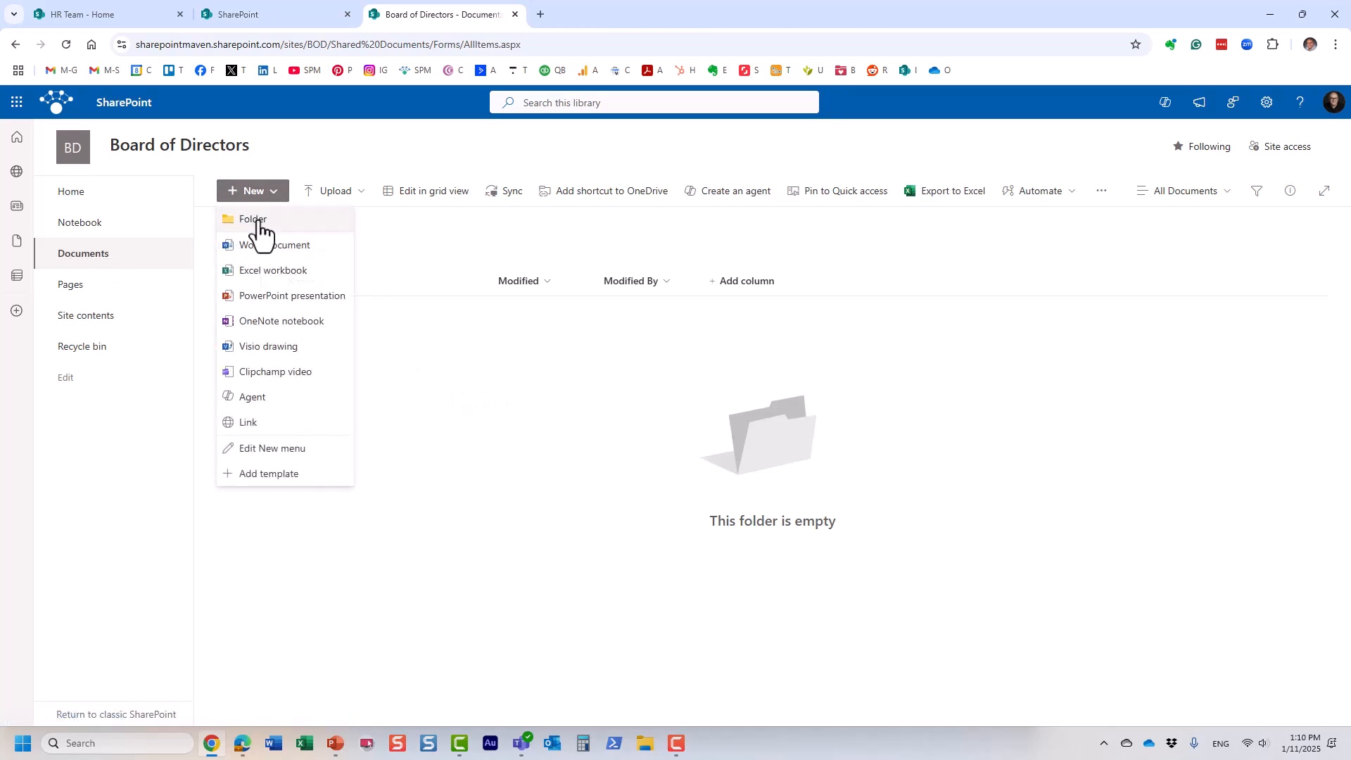
click(255, 221)
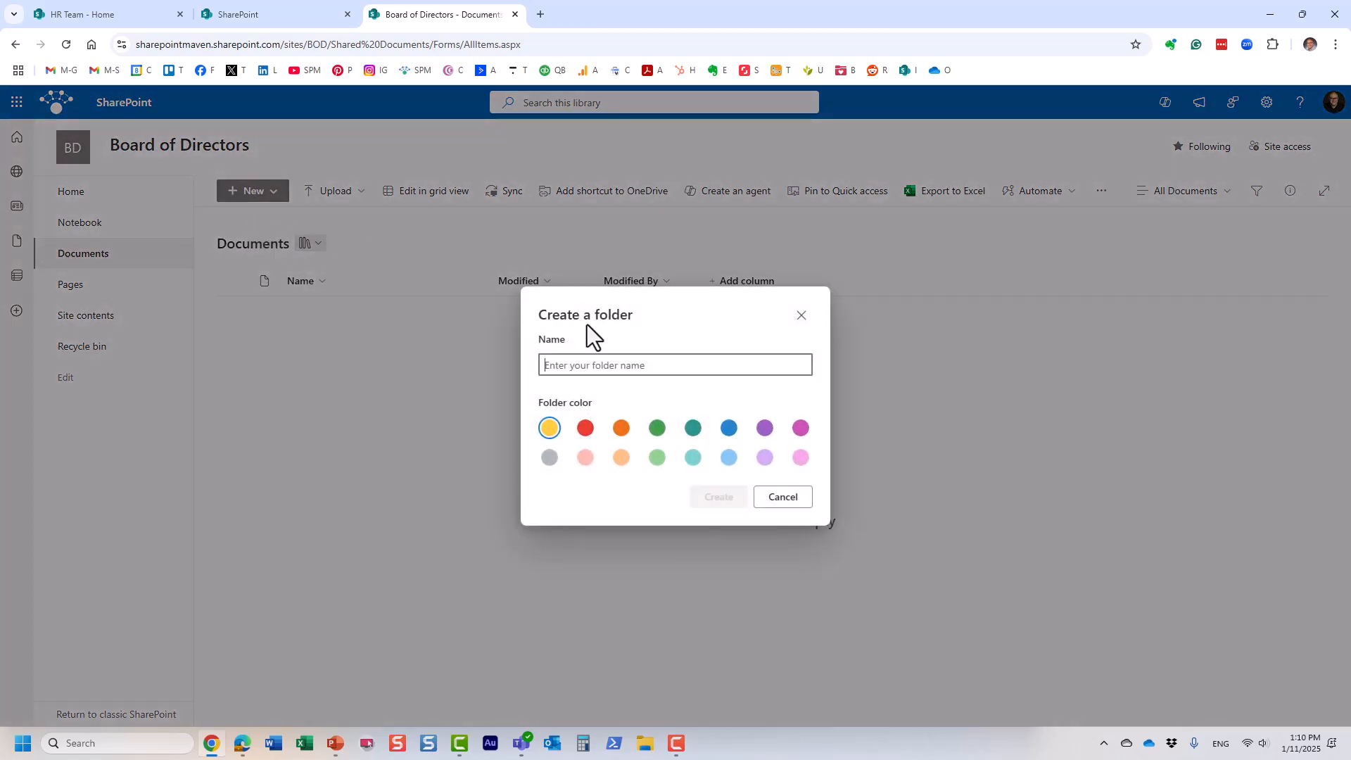
text(Byl)
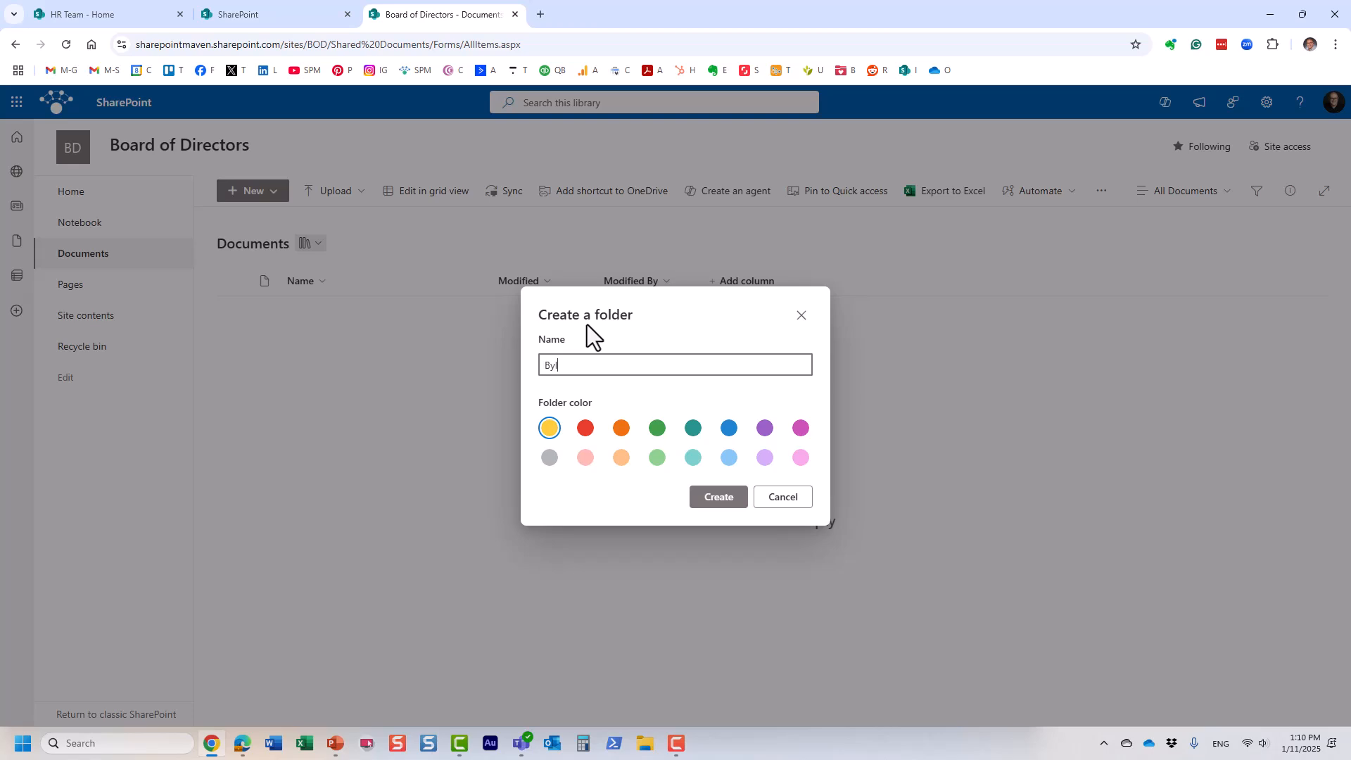
text(aws)
click(718, 501)
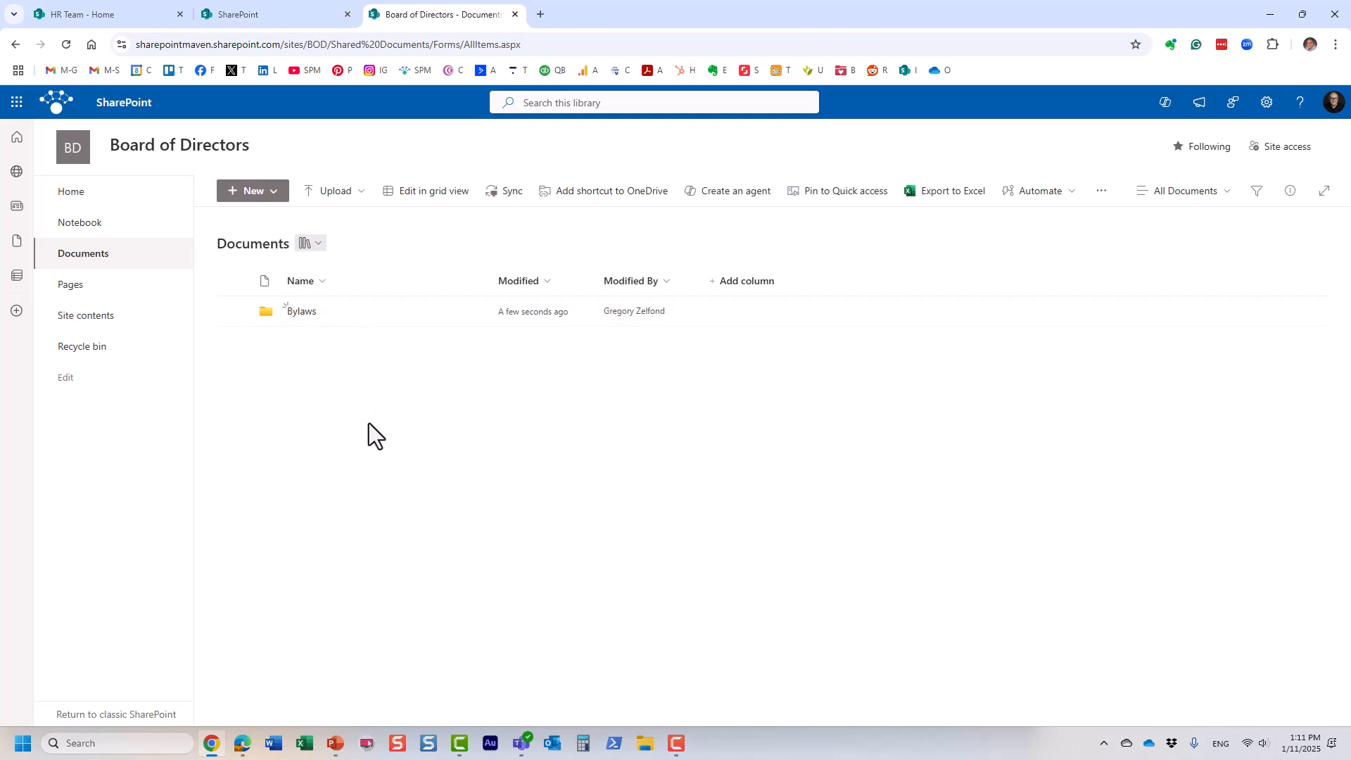
Step: Visit the site home page and the Documents library, then return home
click(86, 194)
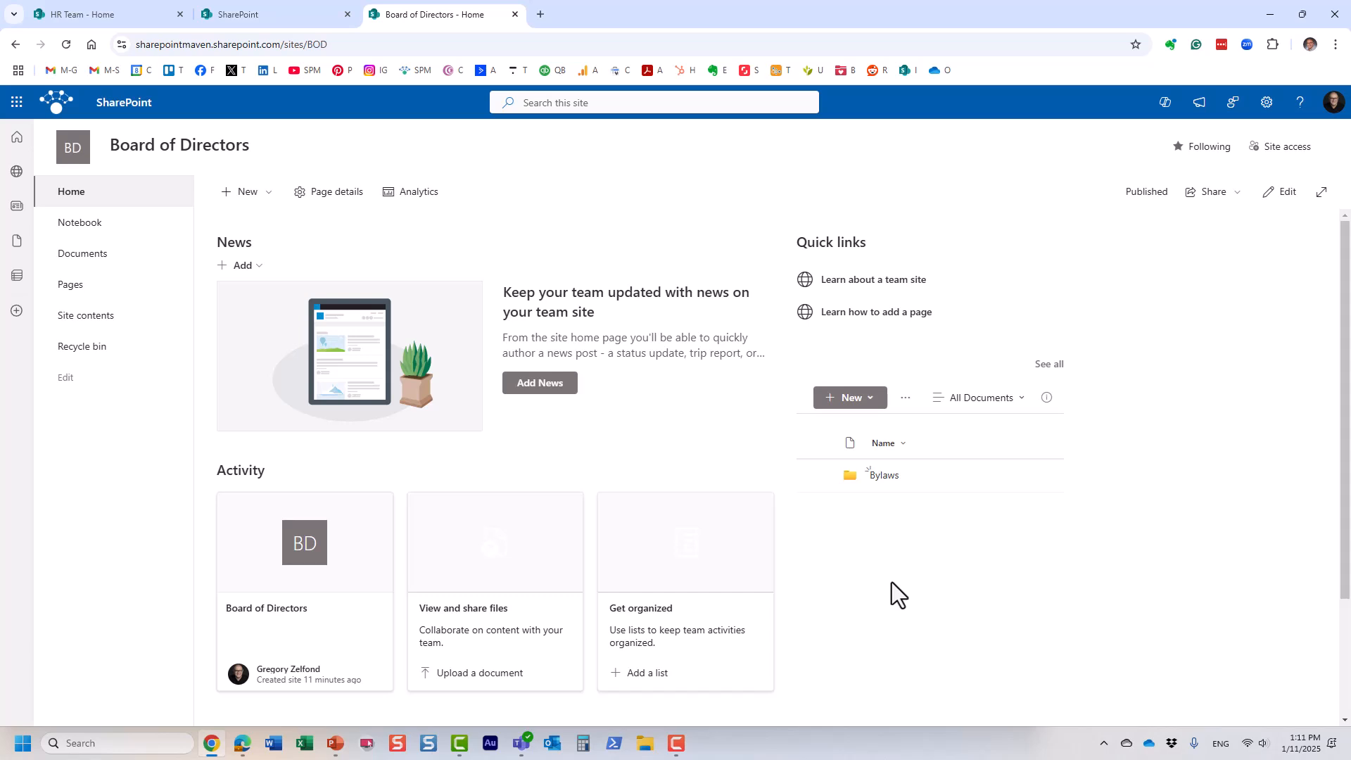
click(85, 254)
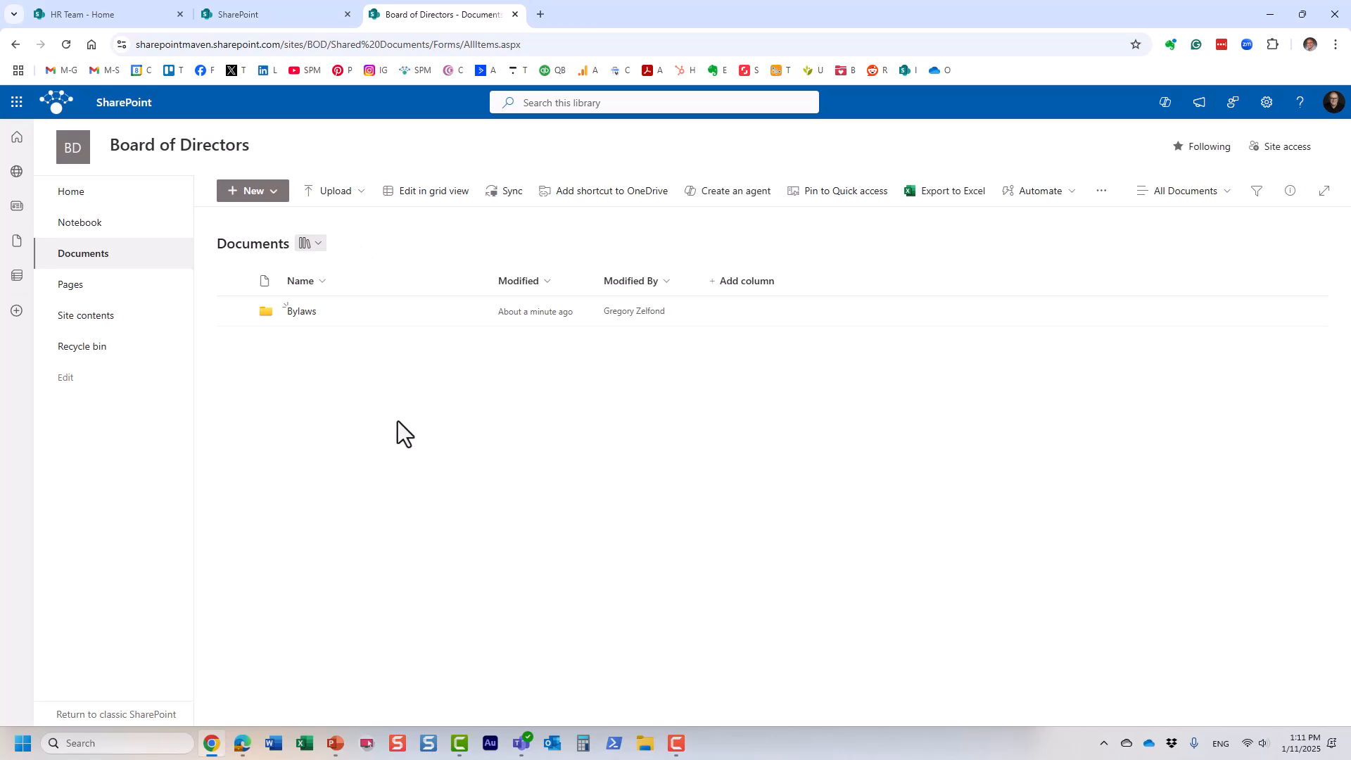
click(71, 192)
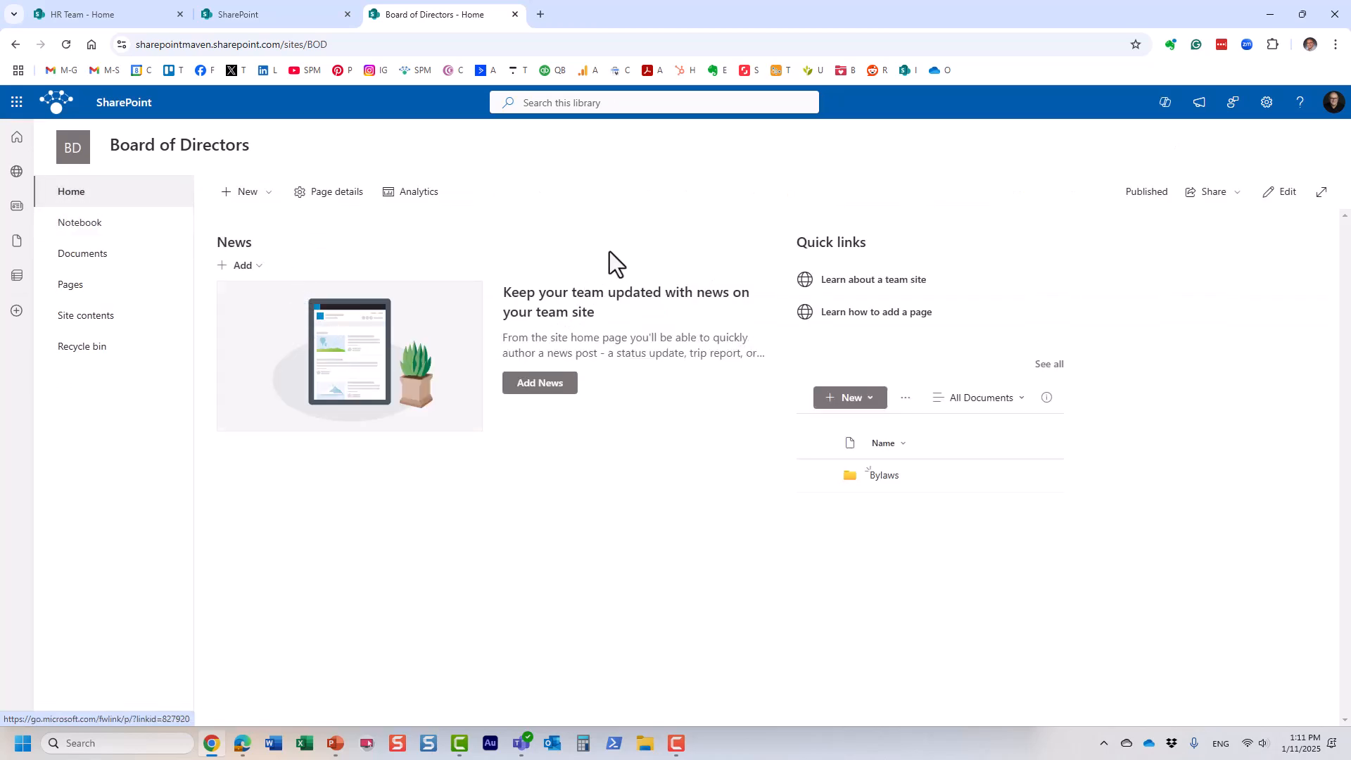
Step: Start a blank document library, cancel it, and reopen the Documents library
click(259, 200)
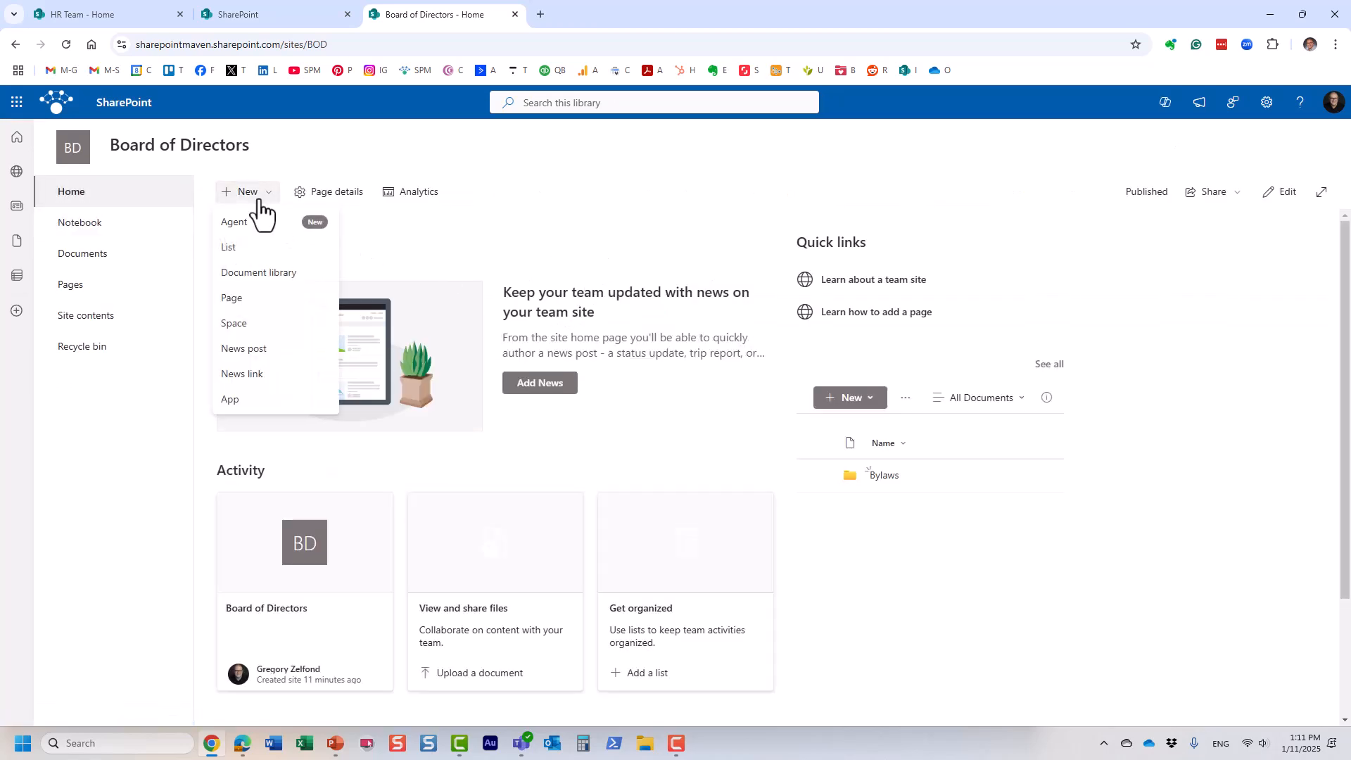
click(277, 279)
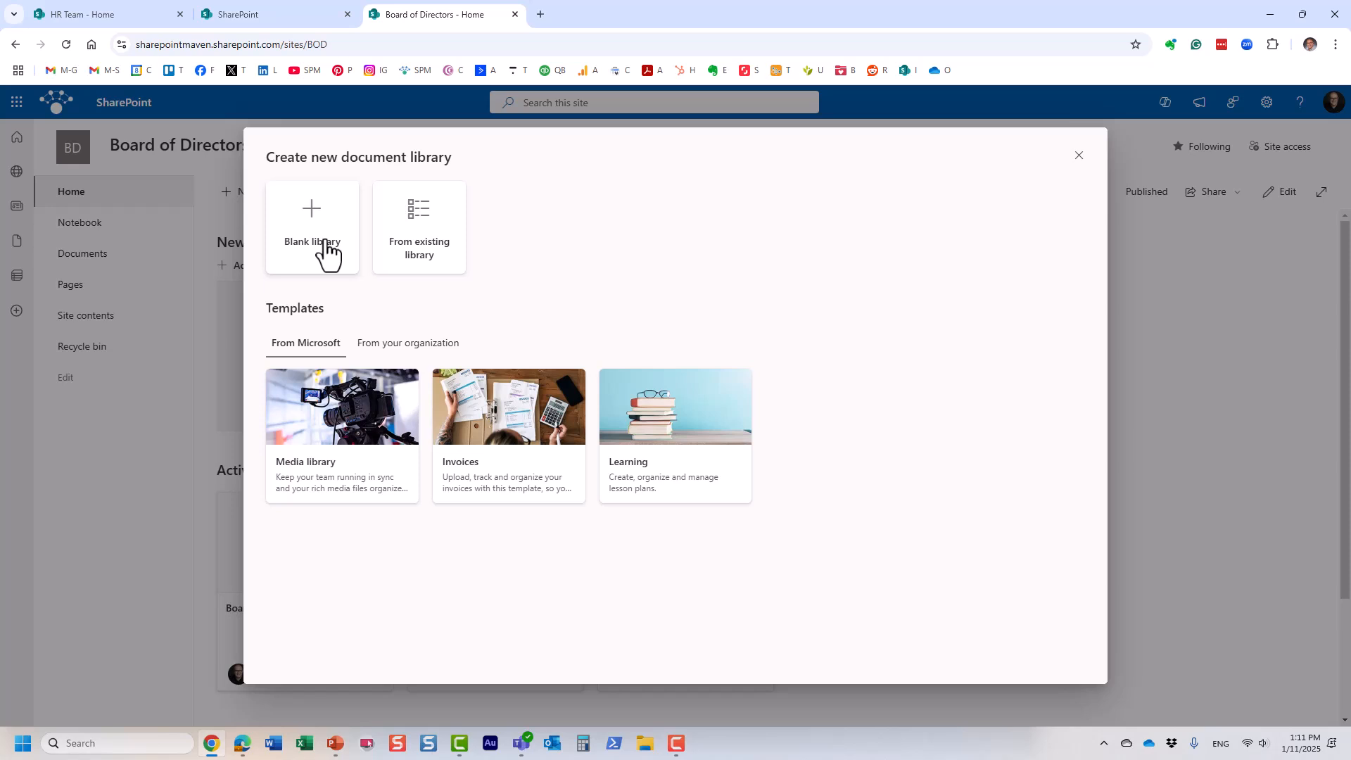
click(326, 252)
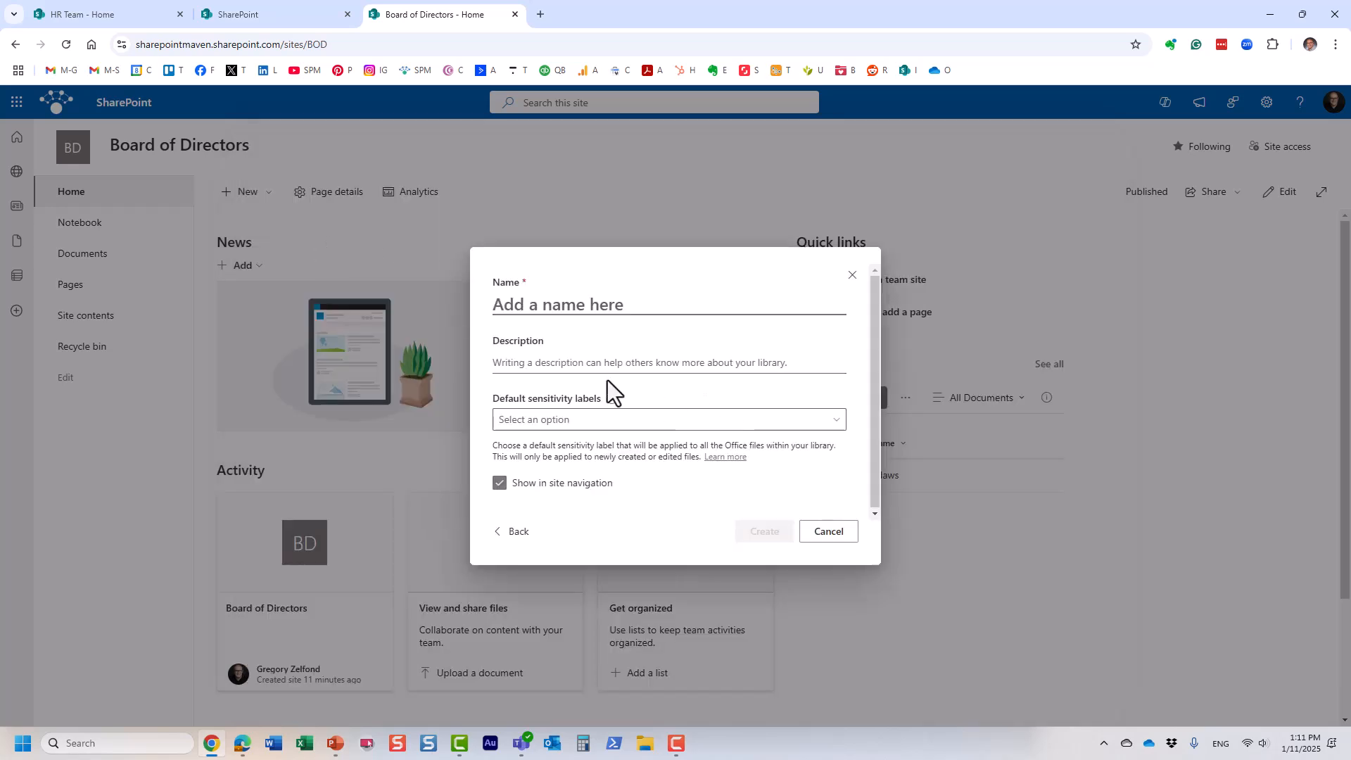
click(852, 275)
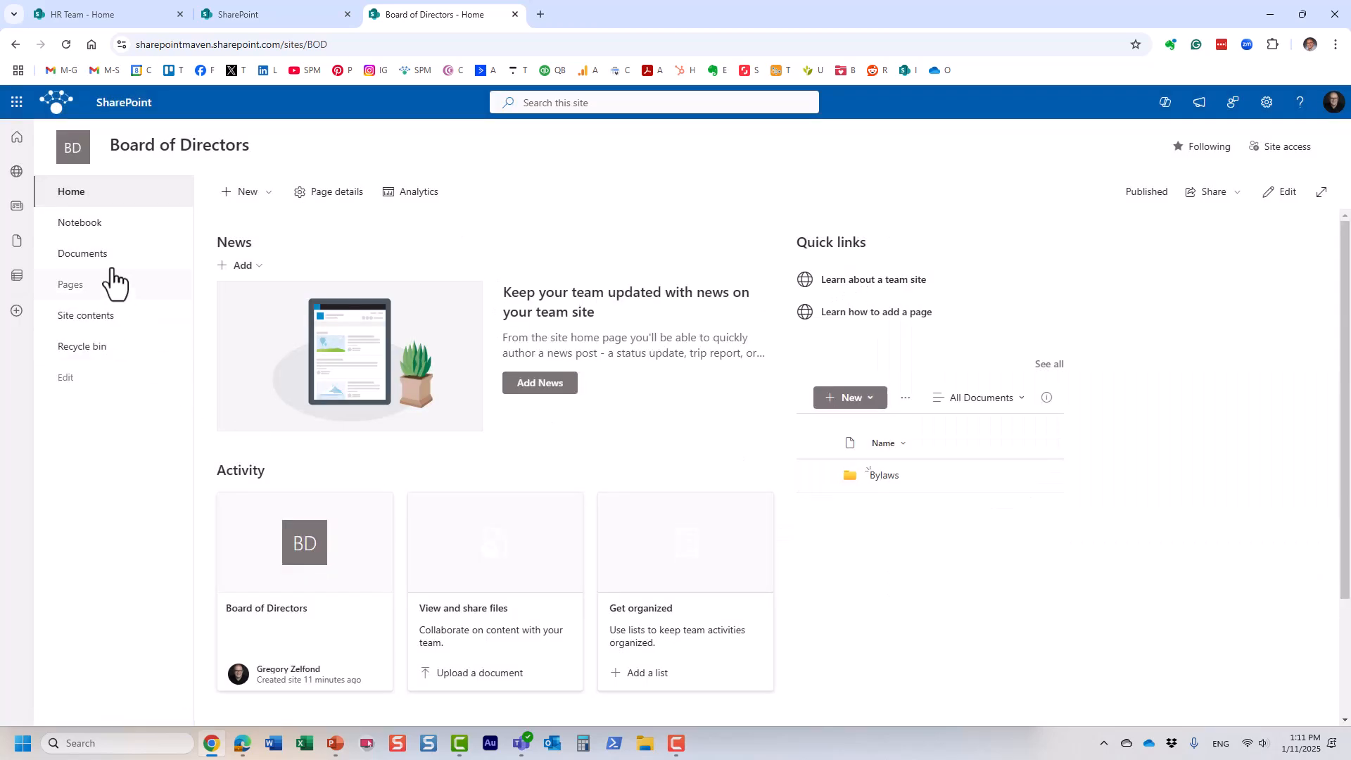
click(91, 255)
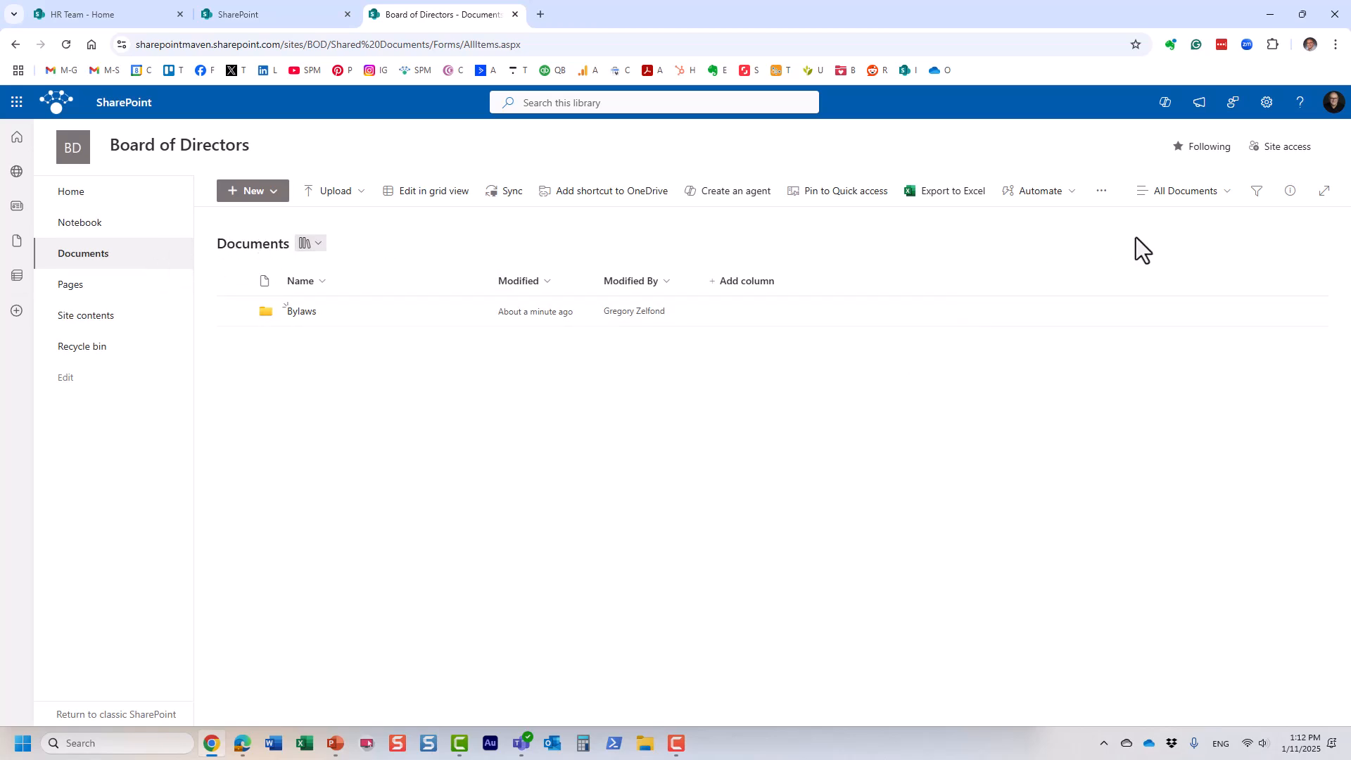
Step: Rename the Documents library to 'Board Documents' and dismiss the next-steps suggestions
click(1267, 103)
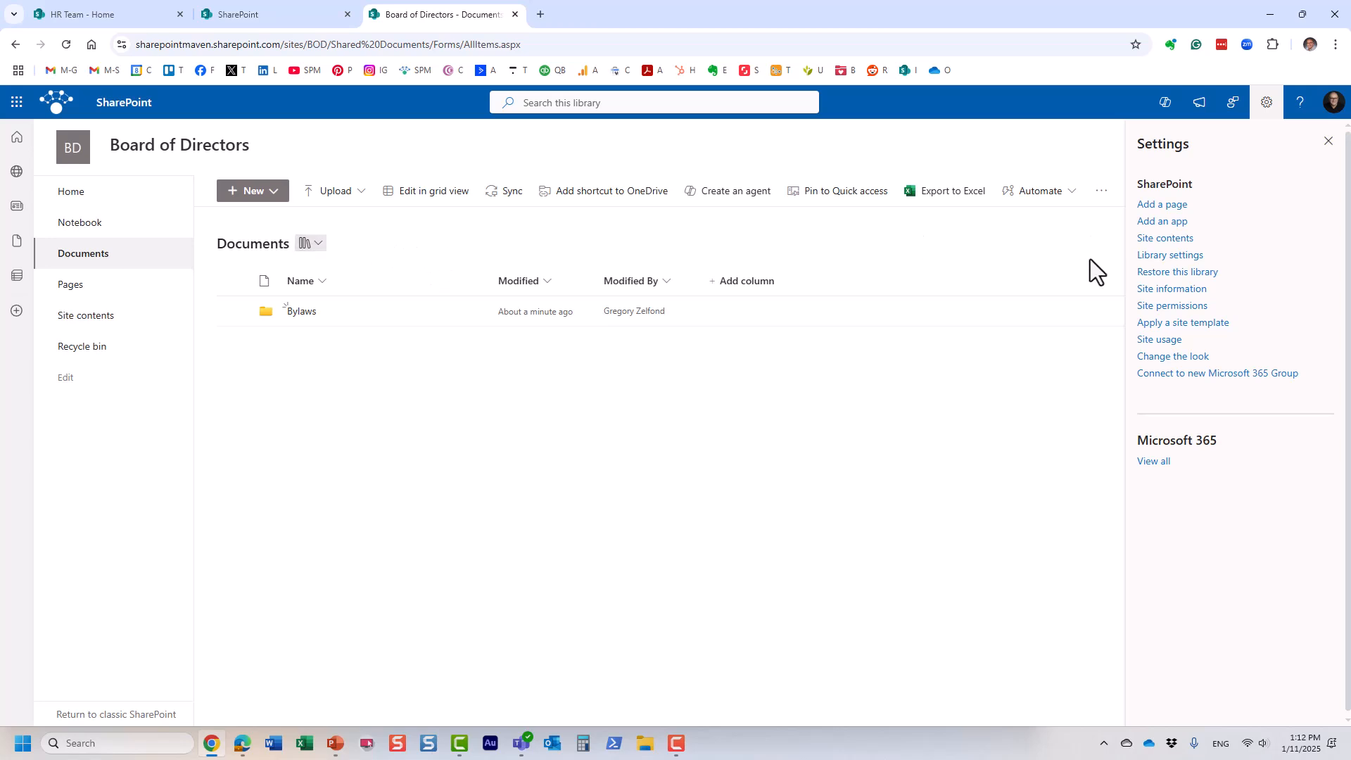
click(1174, 255)
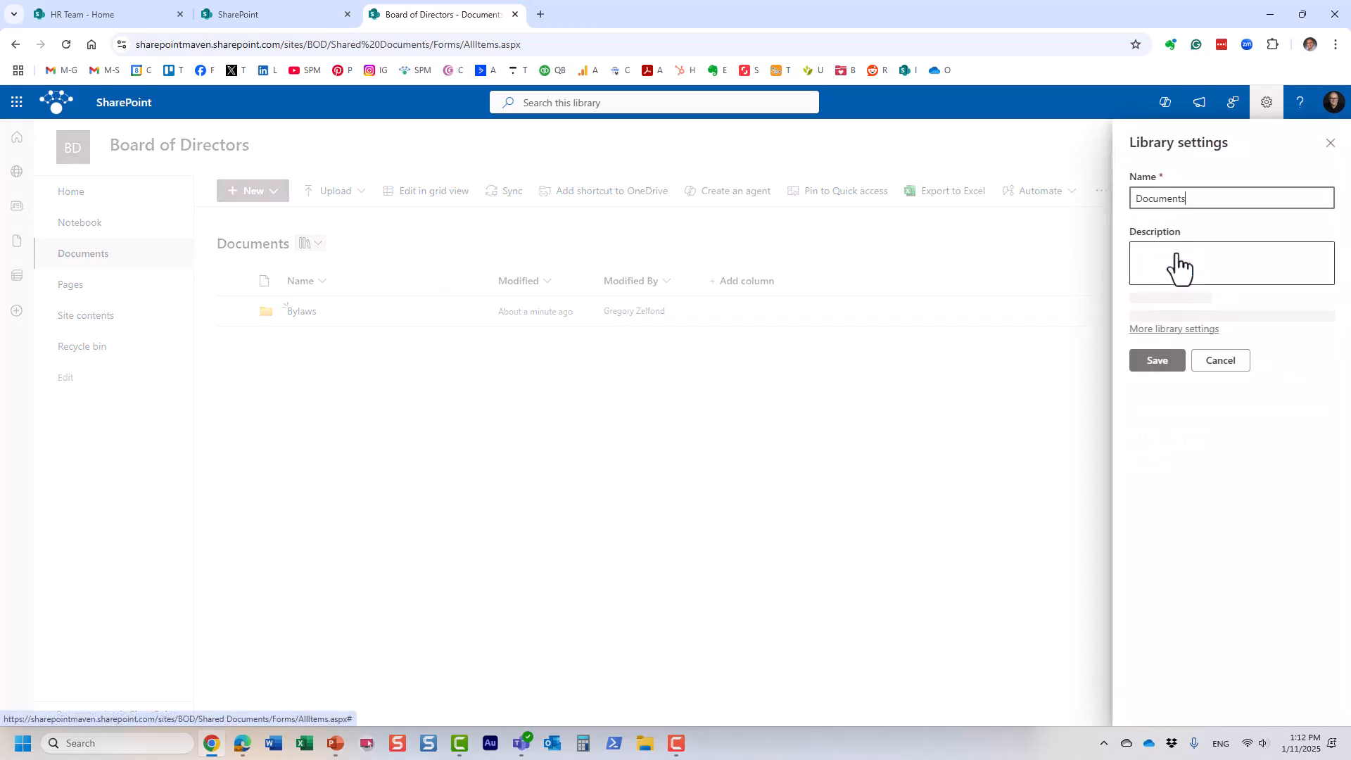
click(1134, 198)
text(Board)
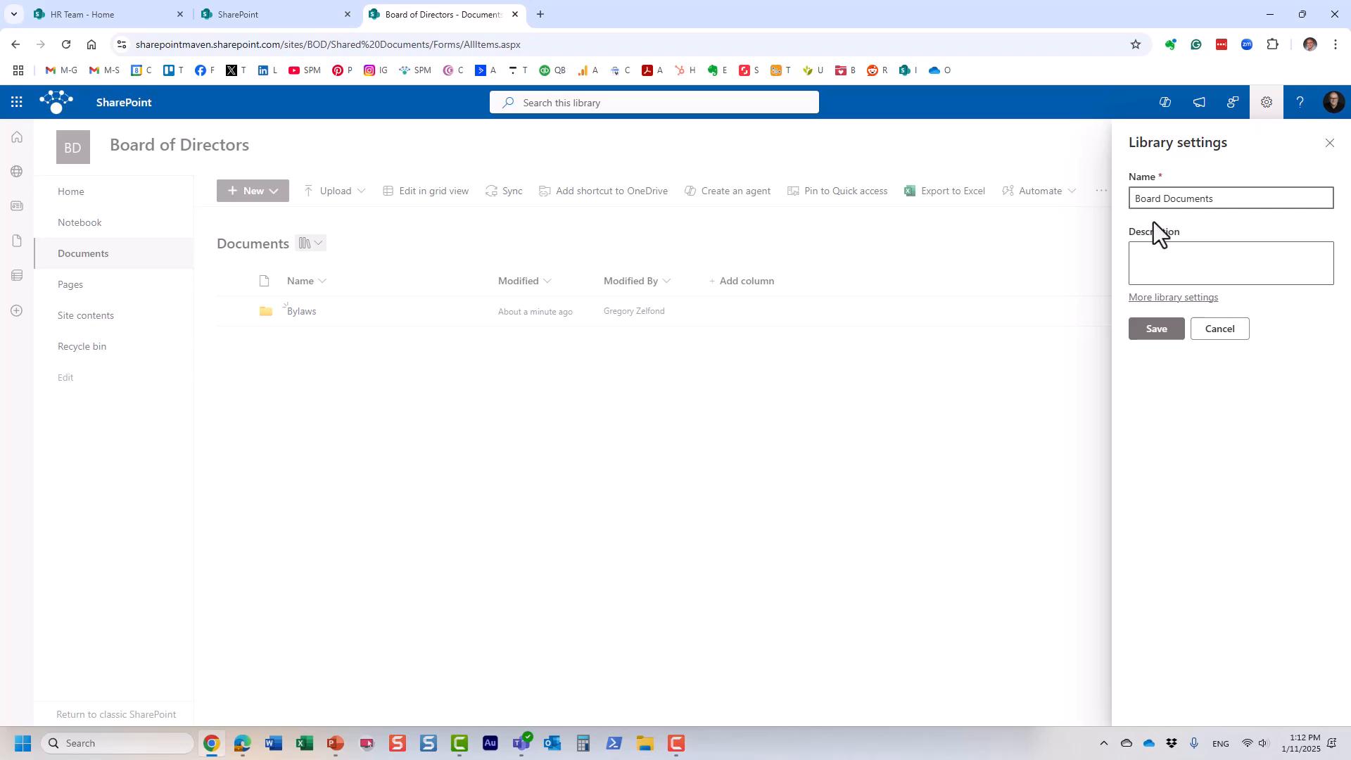
click(1161, 329)
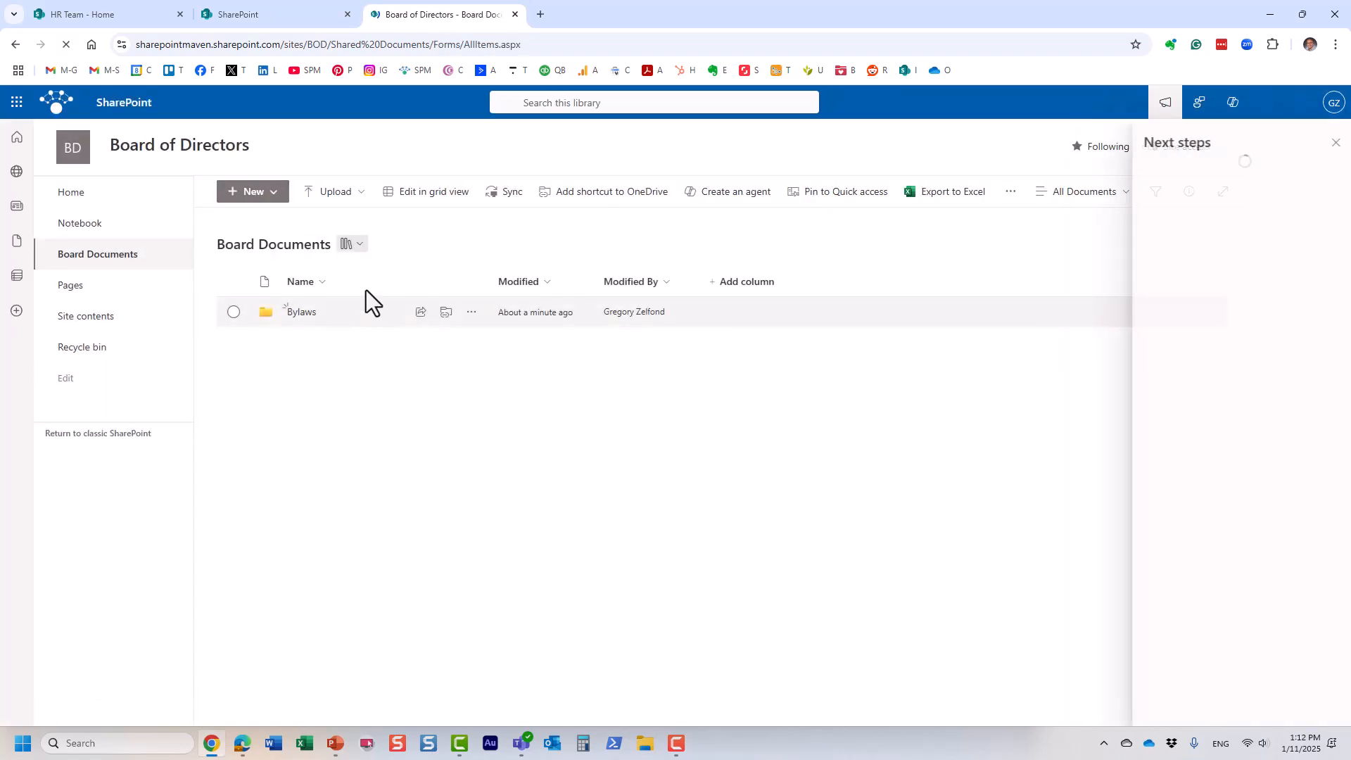
click(1330, 144)
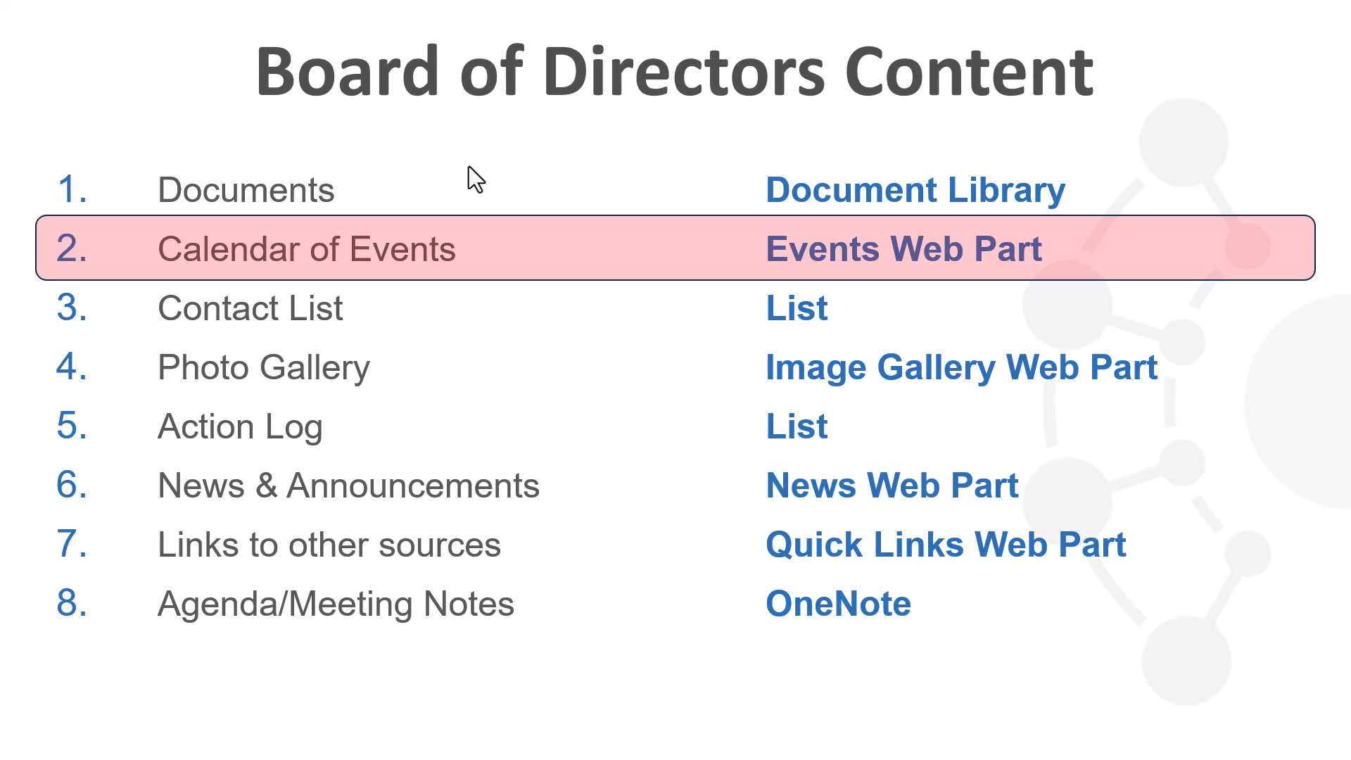
Step: Switch from the PowerPoint slideshow back to the Board of Directors site with Alt+Tab
key(alt+Tab)
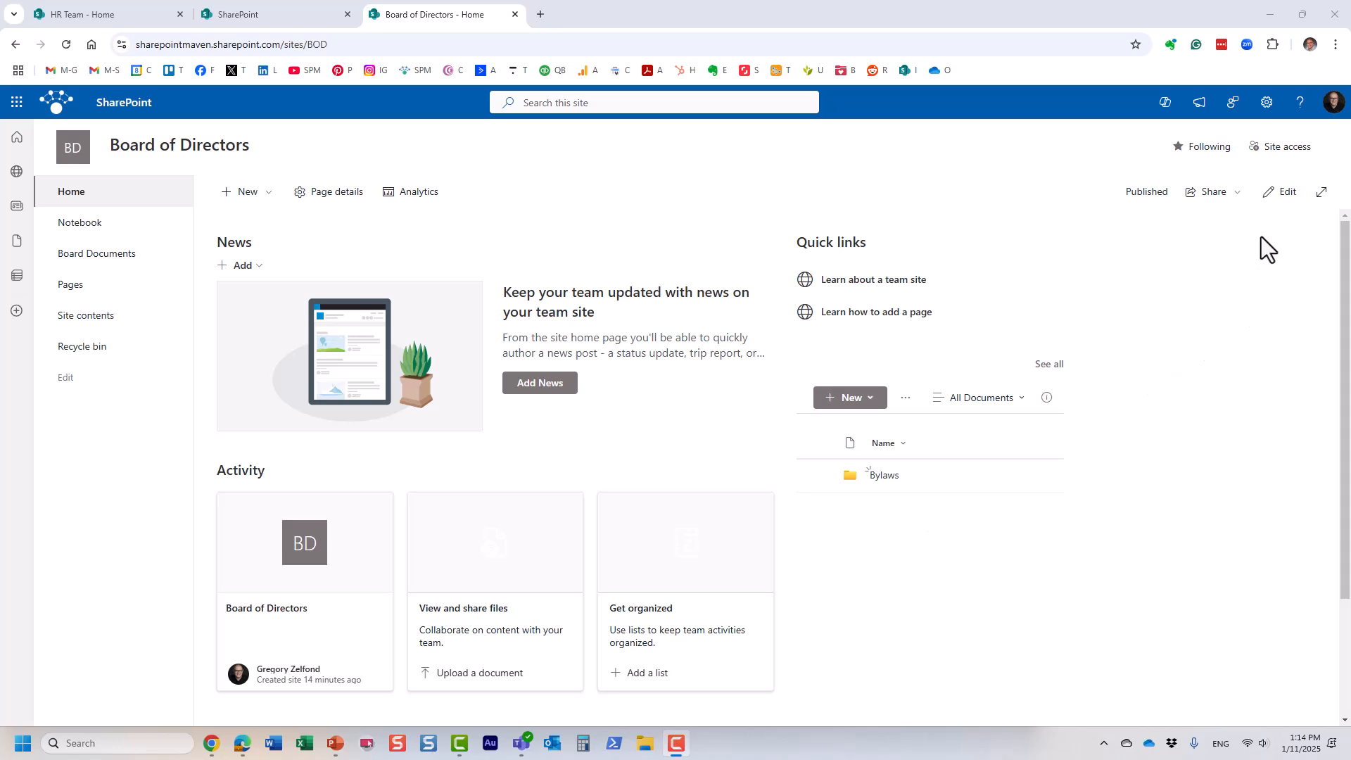
Step: Put the home page into edit mode and show the web part gallery for column two
click(1283, 198)
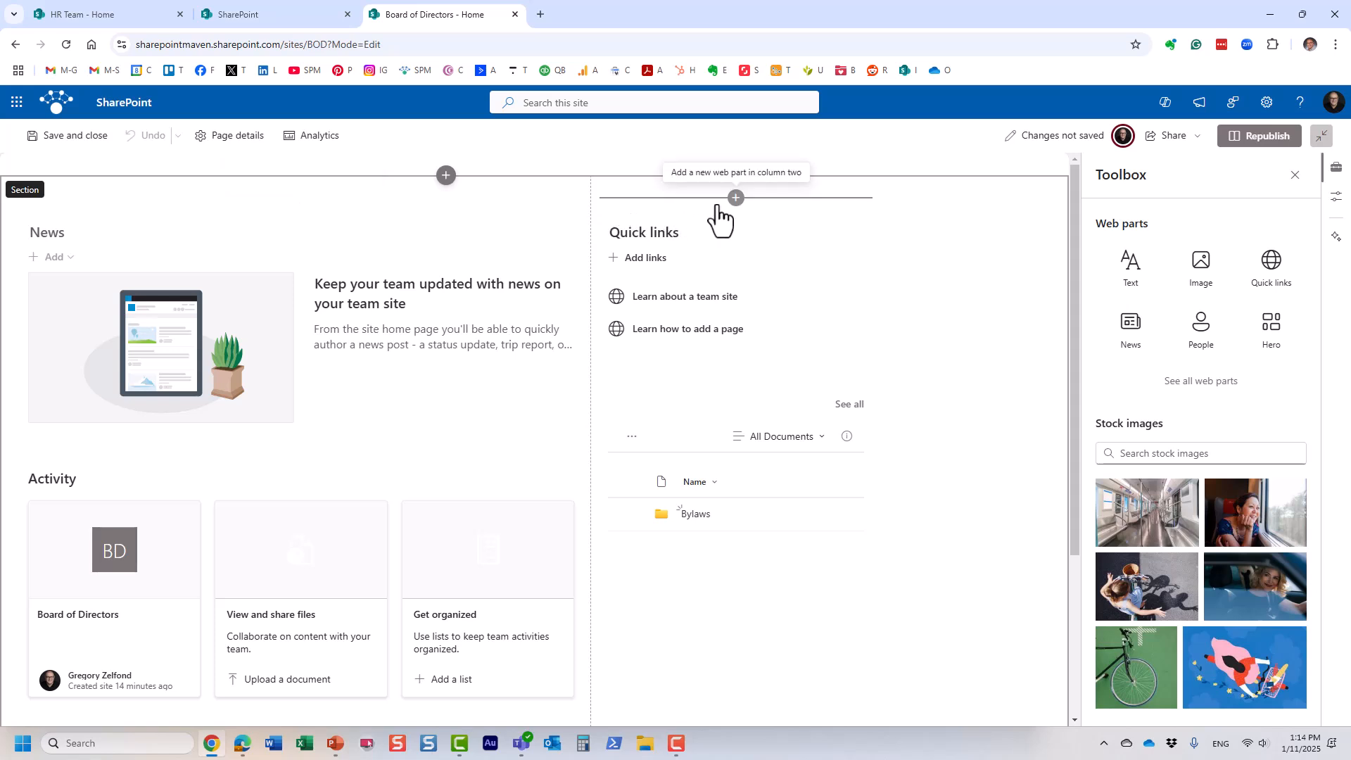
click(736, 197)
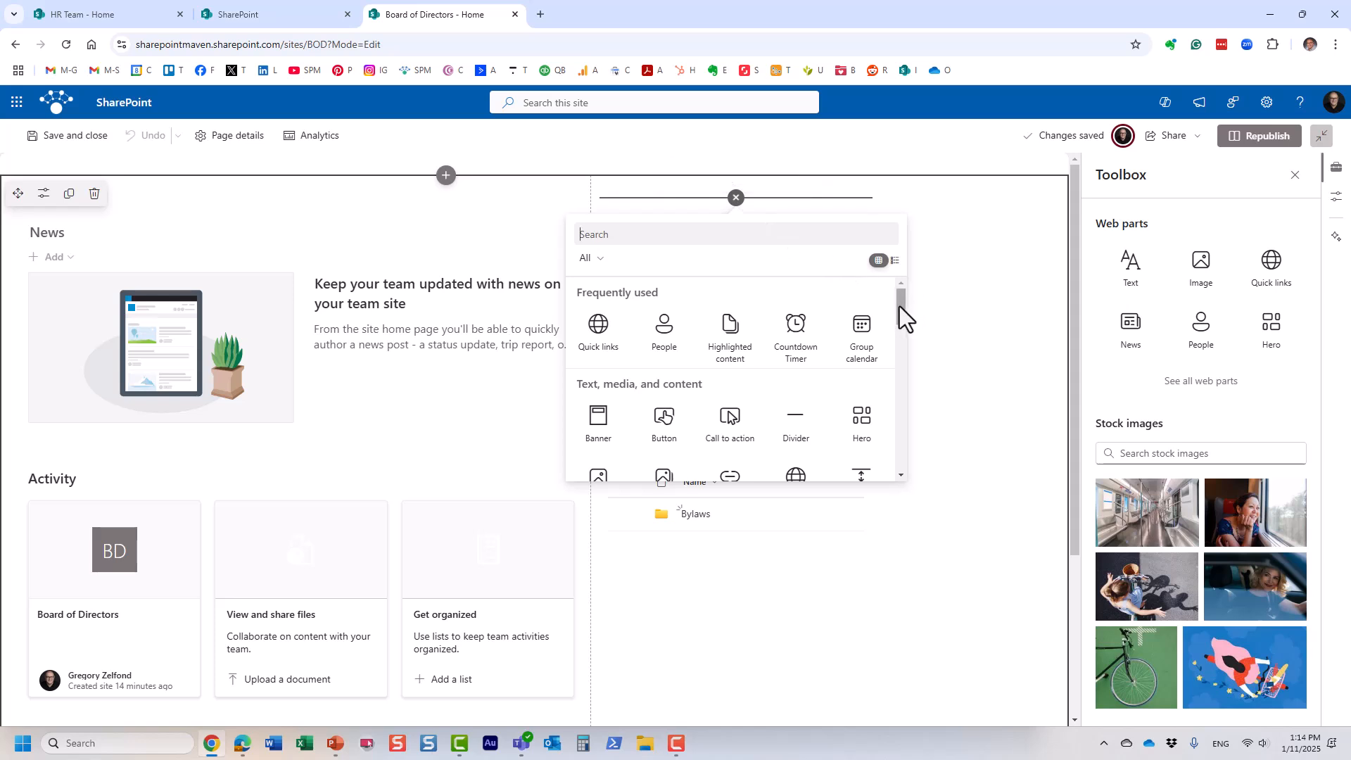
mouse_move(899, 306)
mouse_down()
mouse_move(902, 444)
mouse_move(906, 314)
mouse_up()
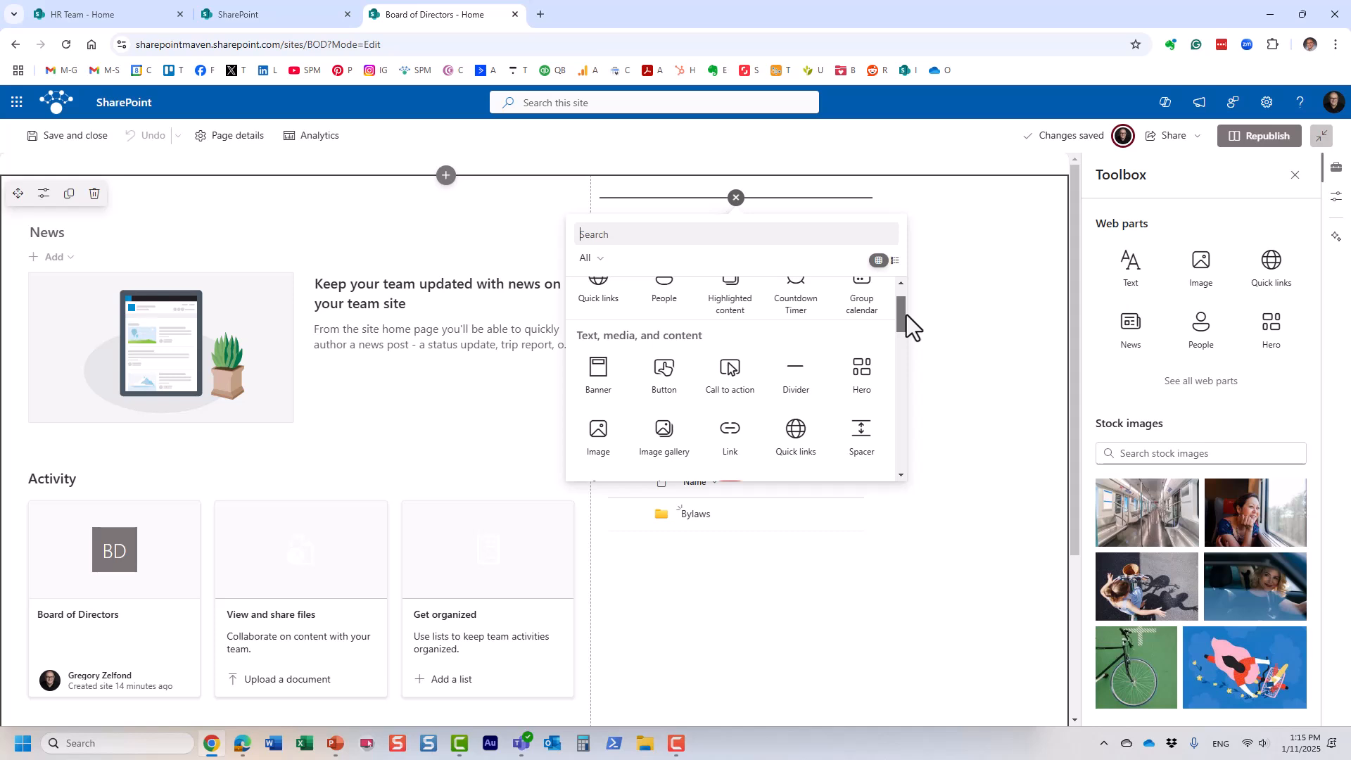
drag(907, 314, 911, 395)
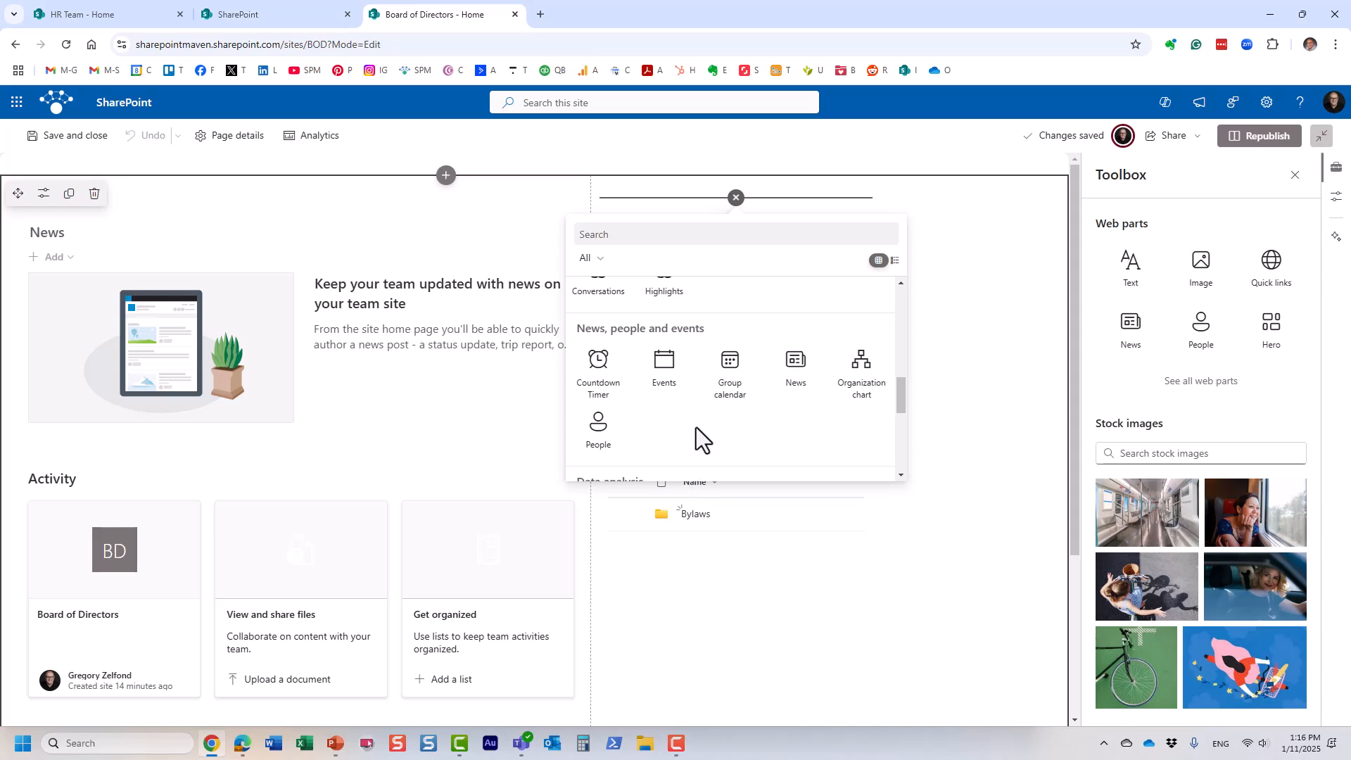
Step: Insert an Events web part titled 'Calendar' into column two and republish the page
click(664, 363)
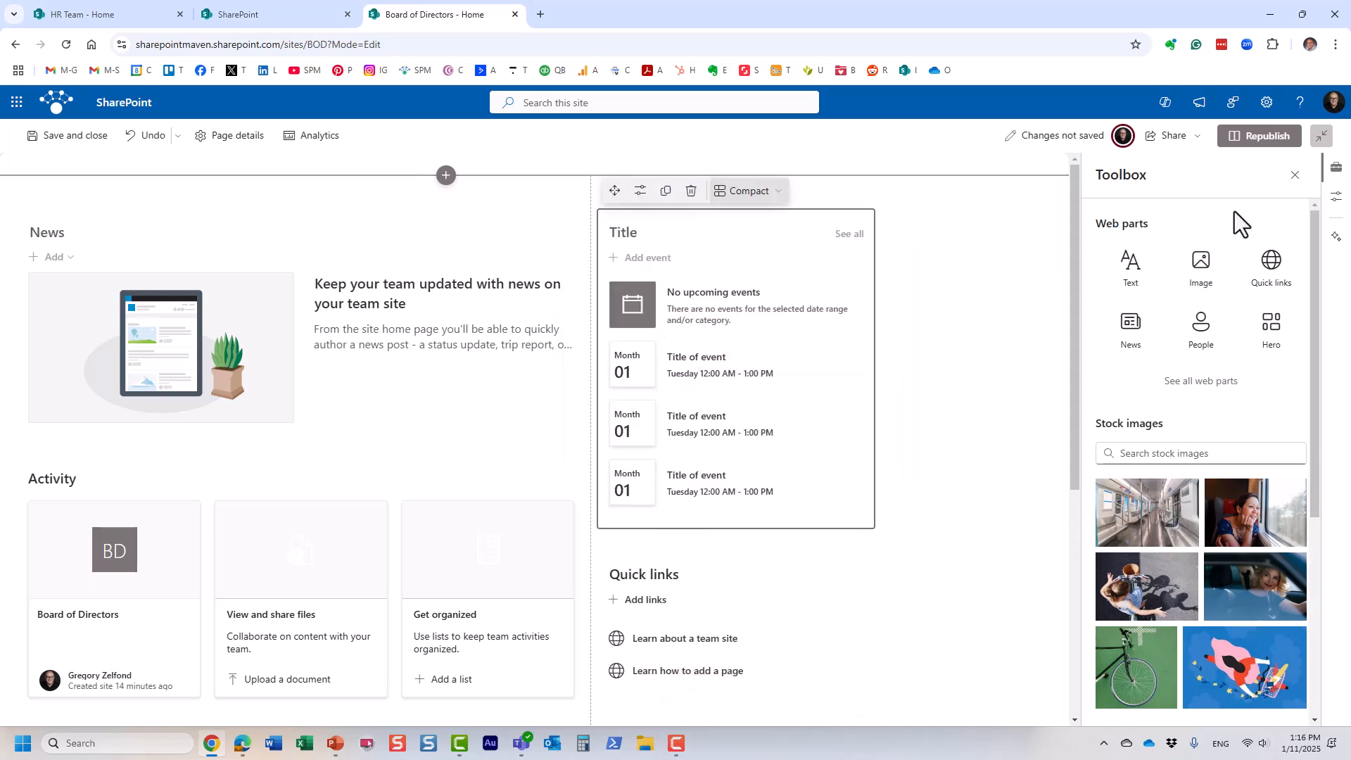
click(1295, 178)
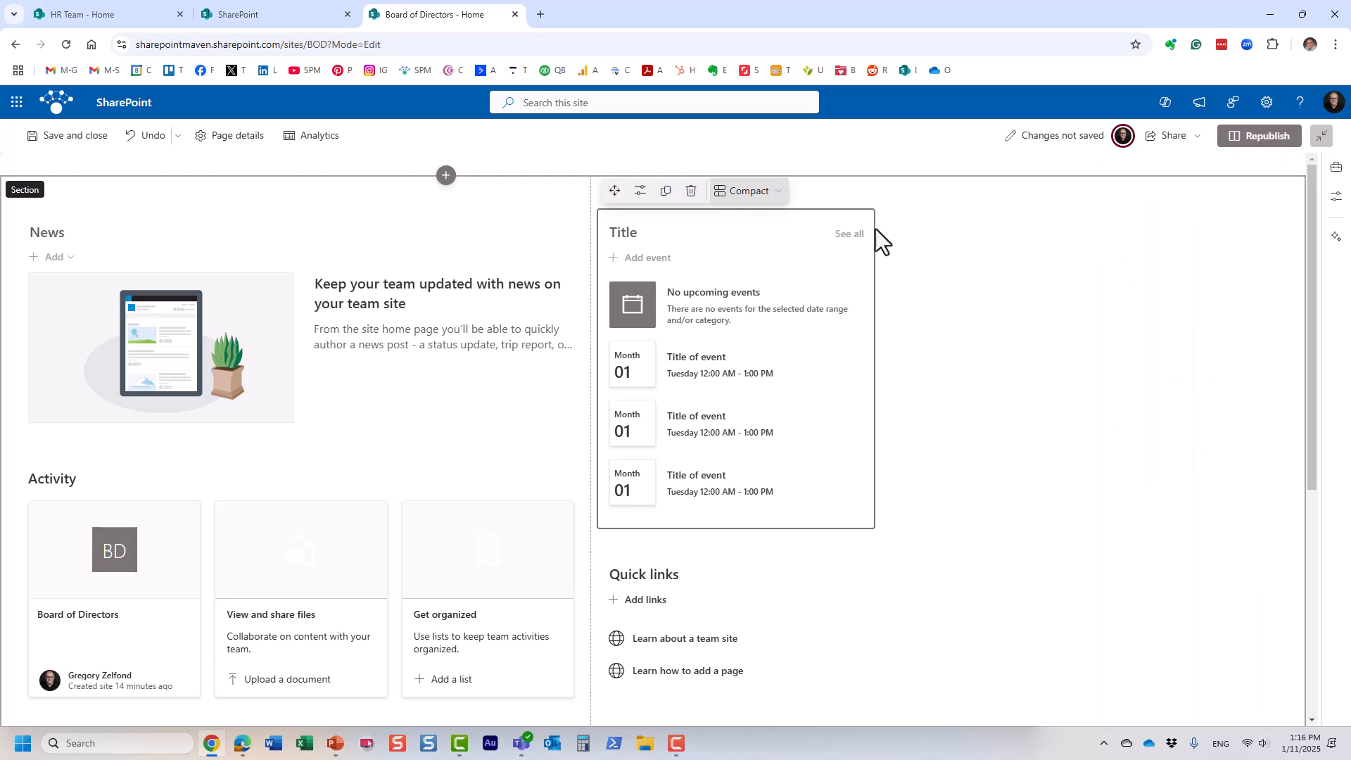
click(631, 233)
text(Cale)
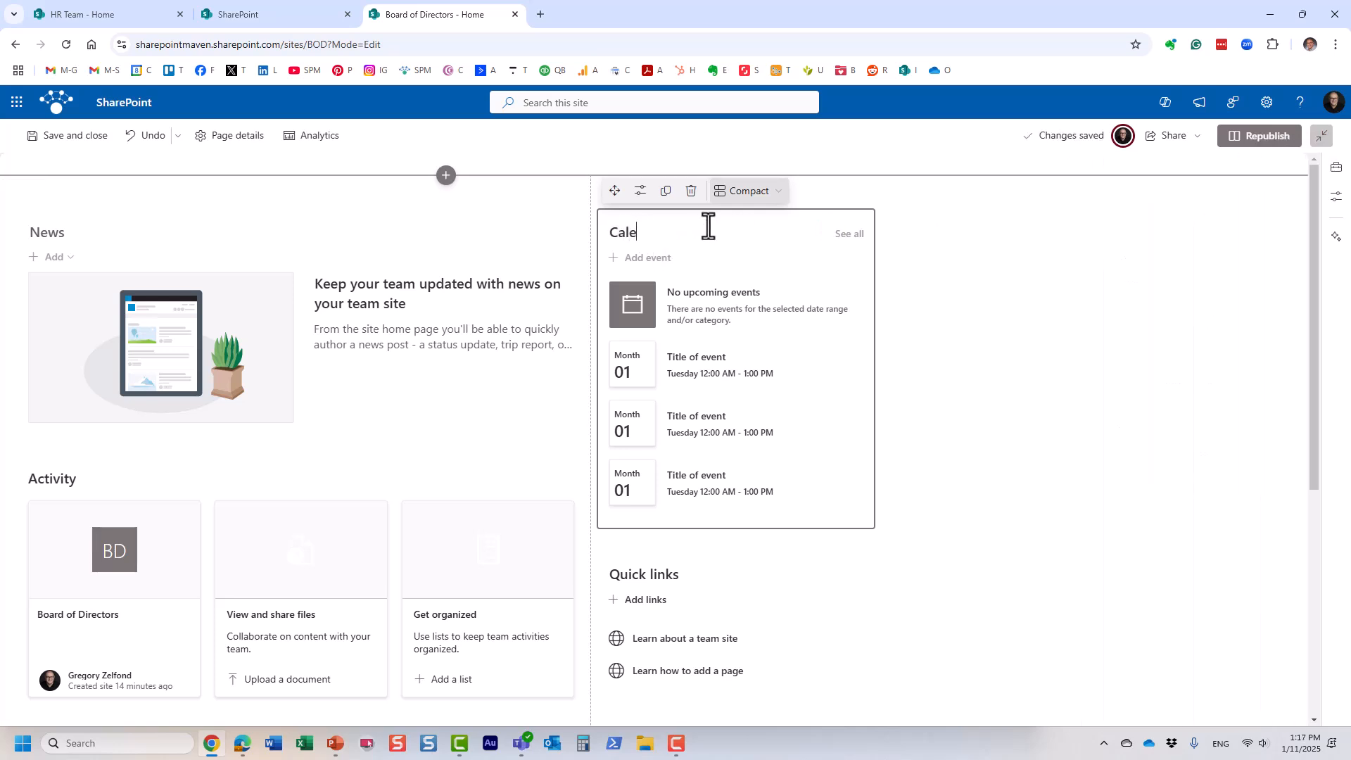
text(ndar)
click(1257, 140)
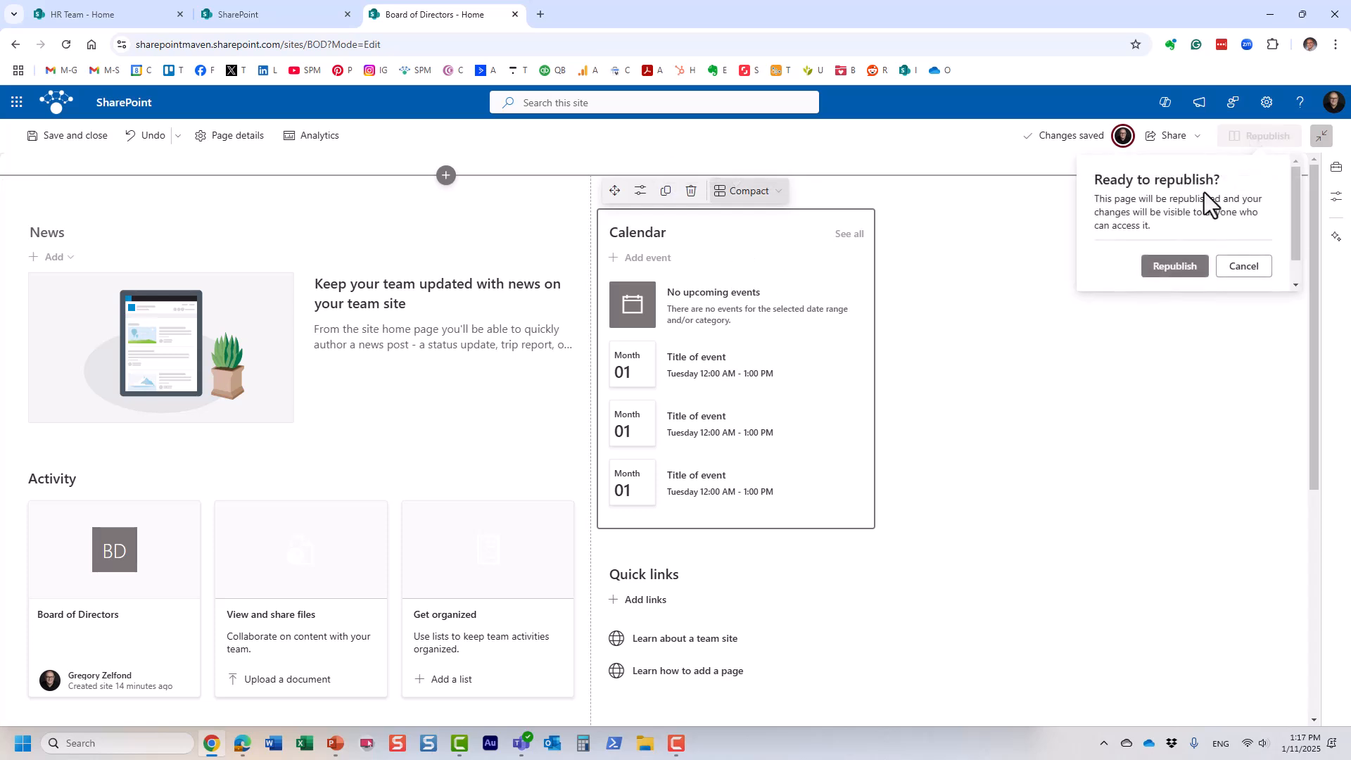
click(1177, 269)
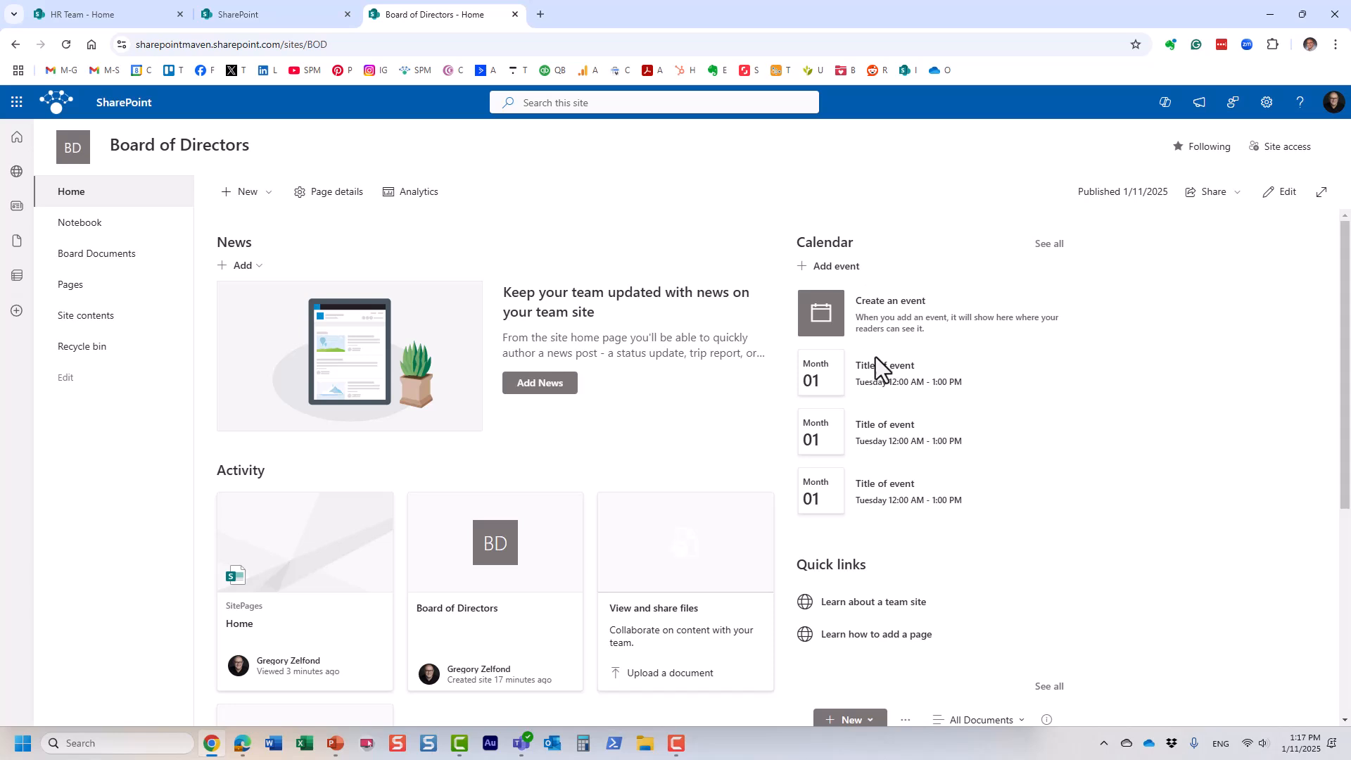
Step: Start a new event titled 'Board Meeting' dated February 12, 2025
click(839, 280)
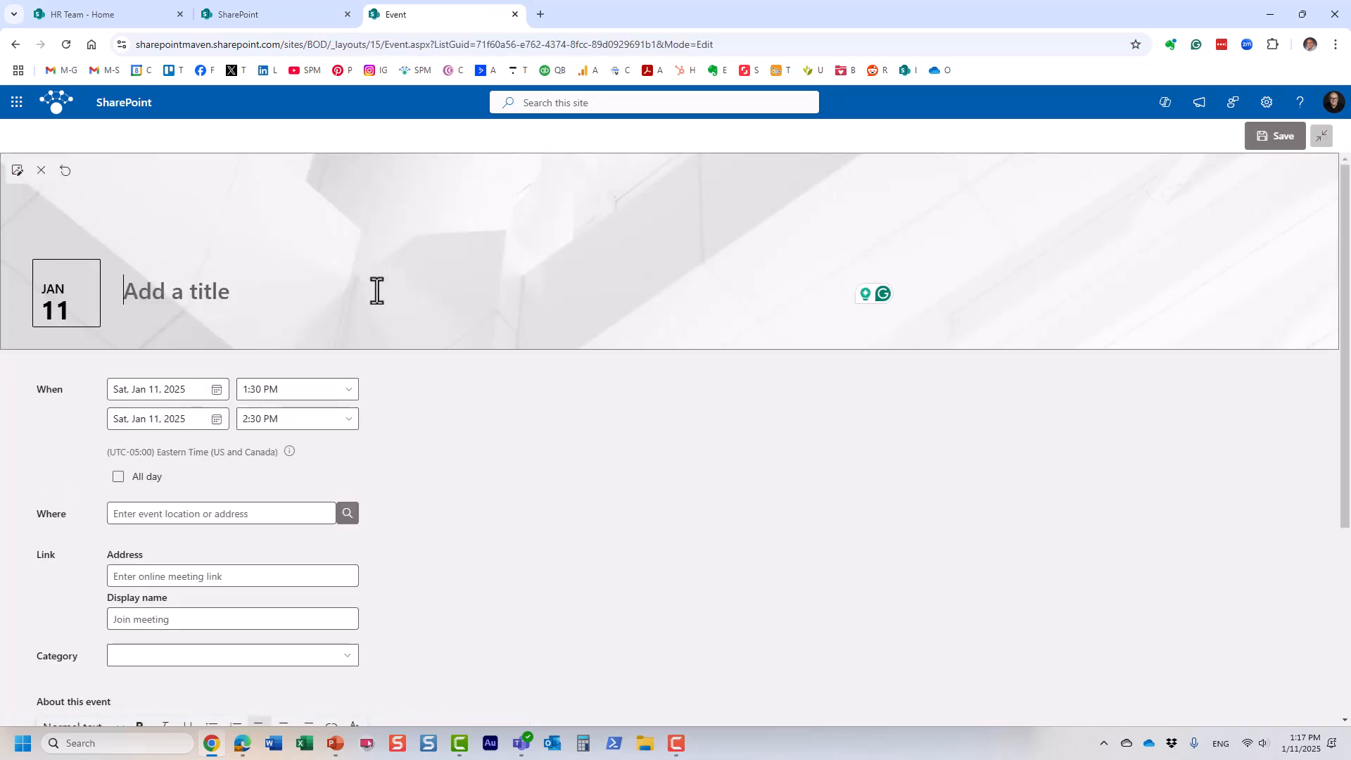
text(Bo)
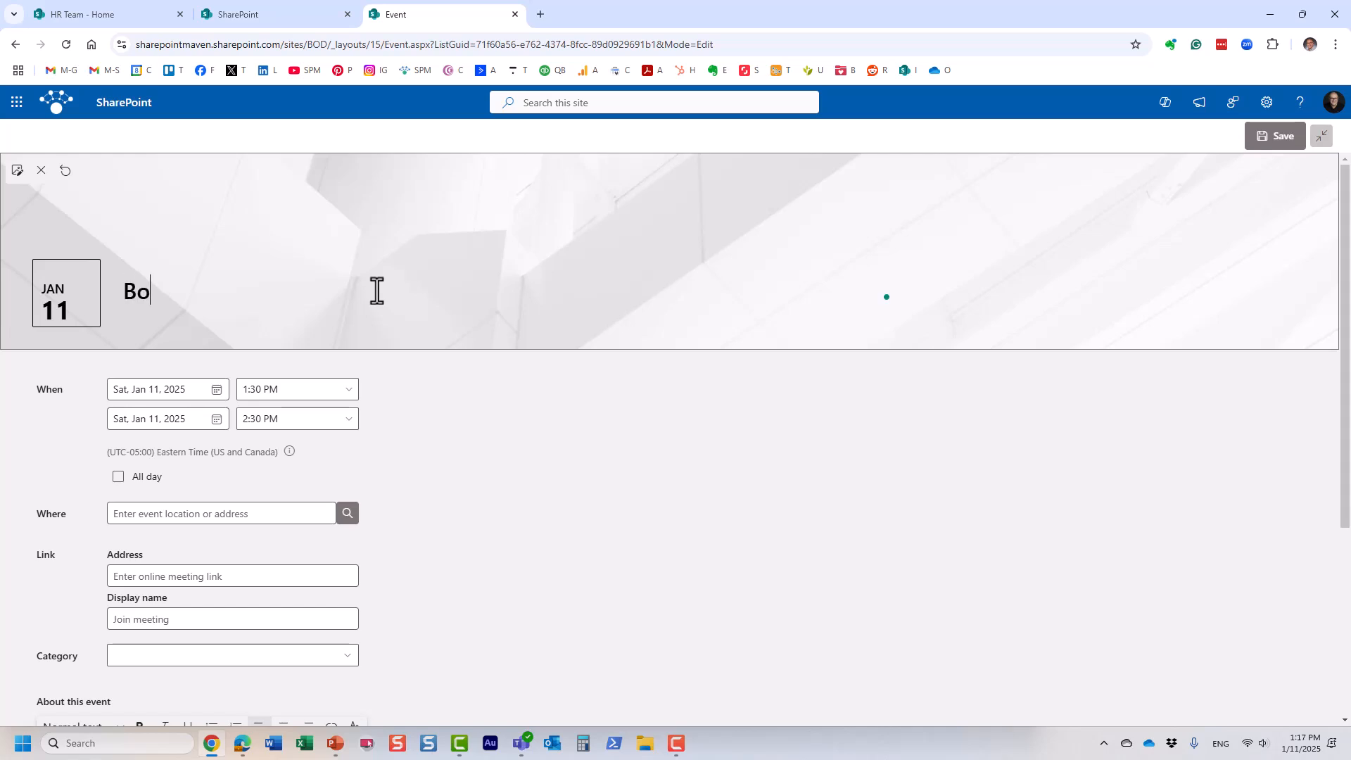
text(ard Meeting)
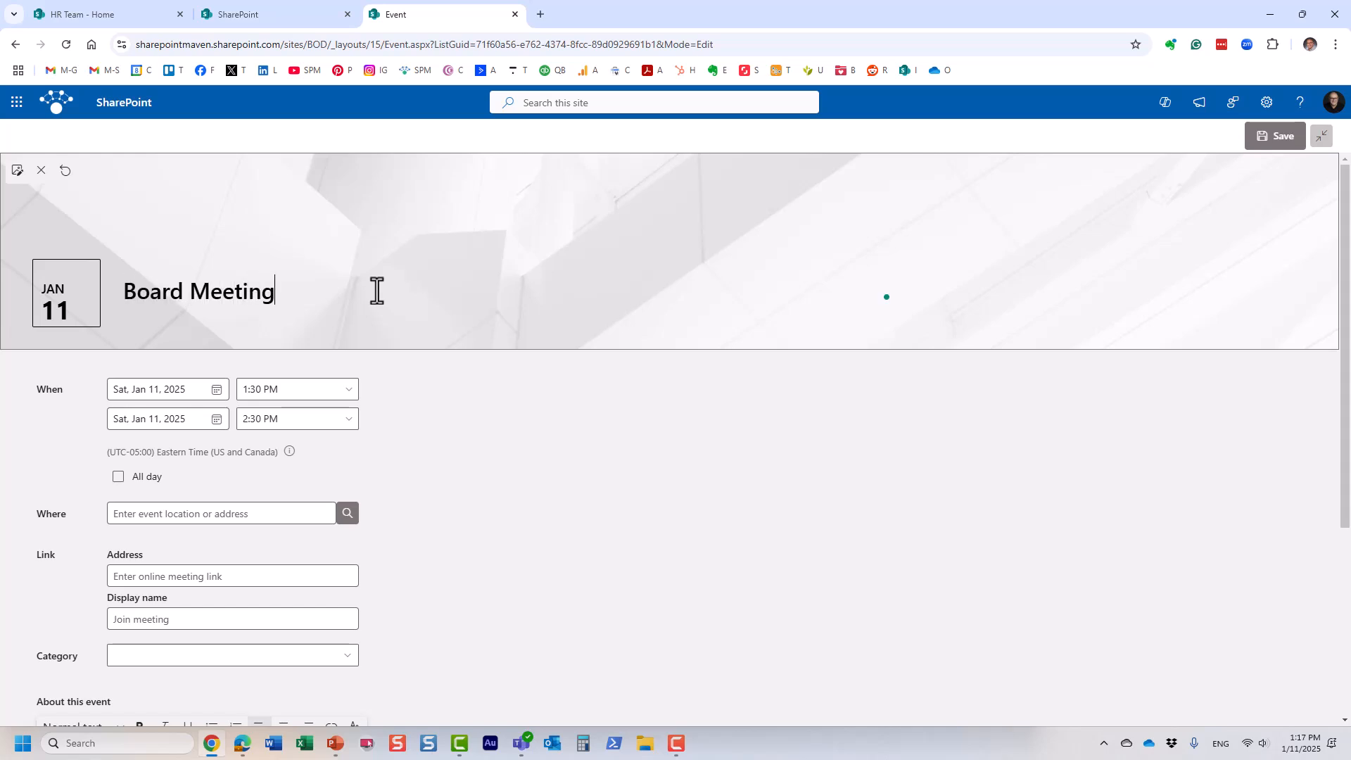
click(217, 396)
click(242, 419)
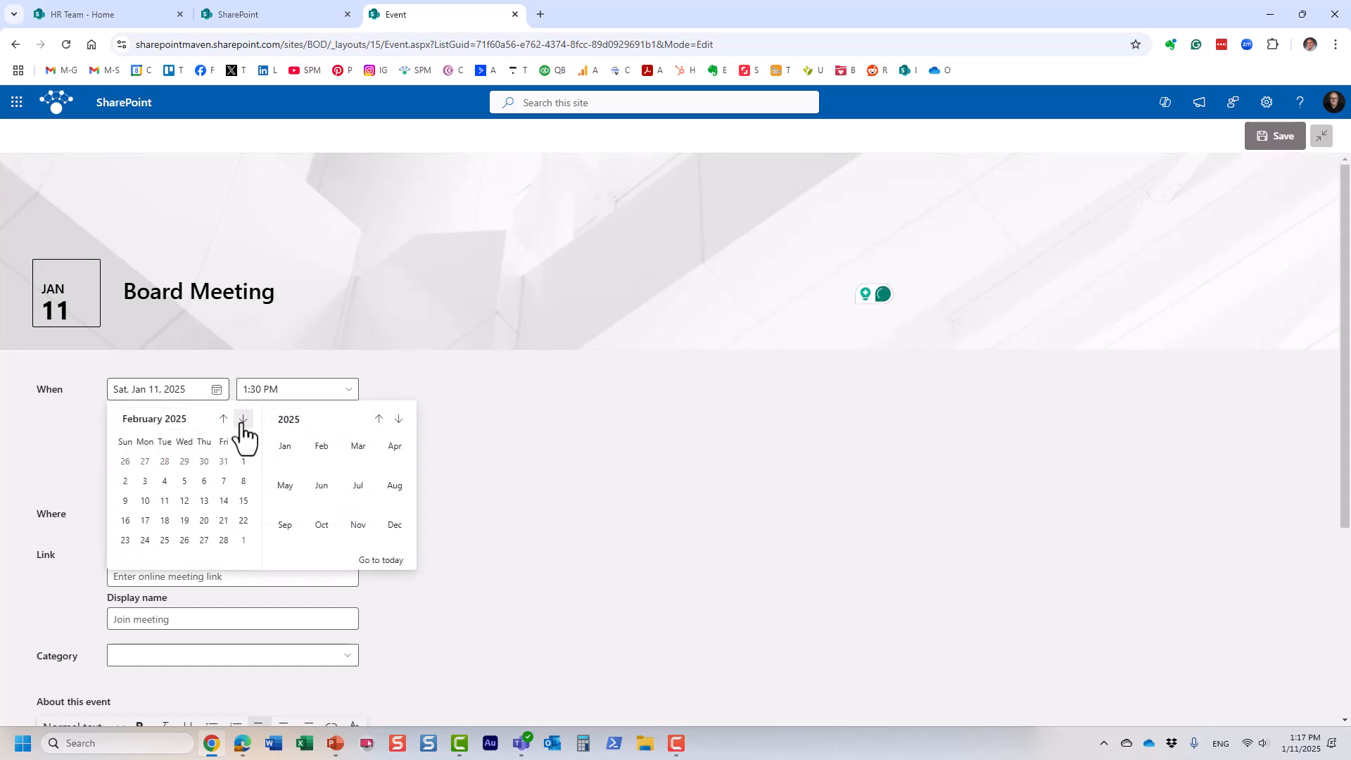
click(184, 501)
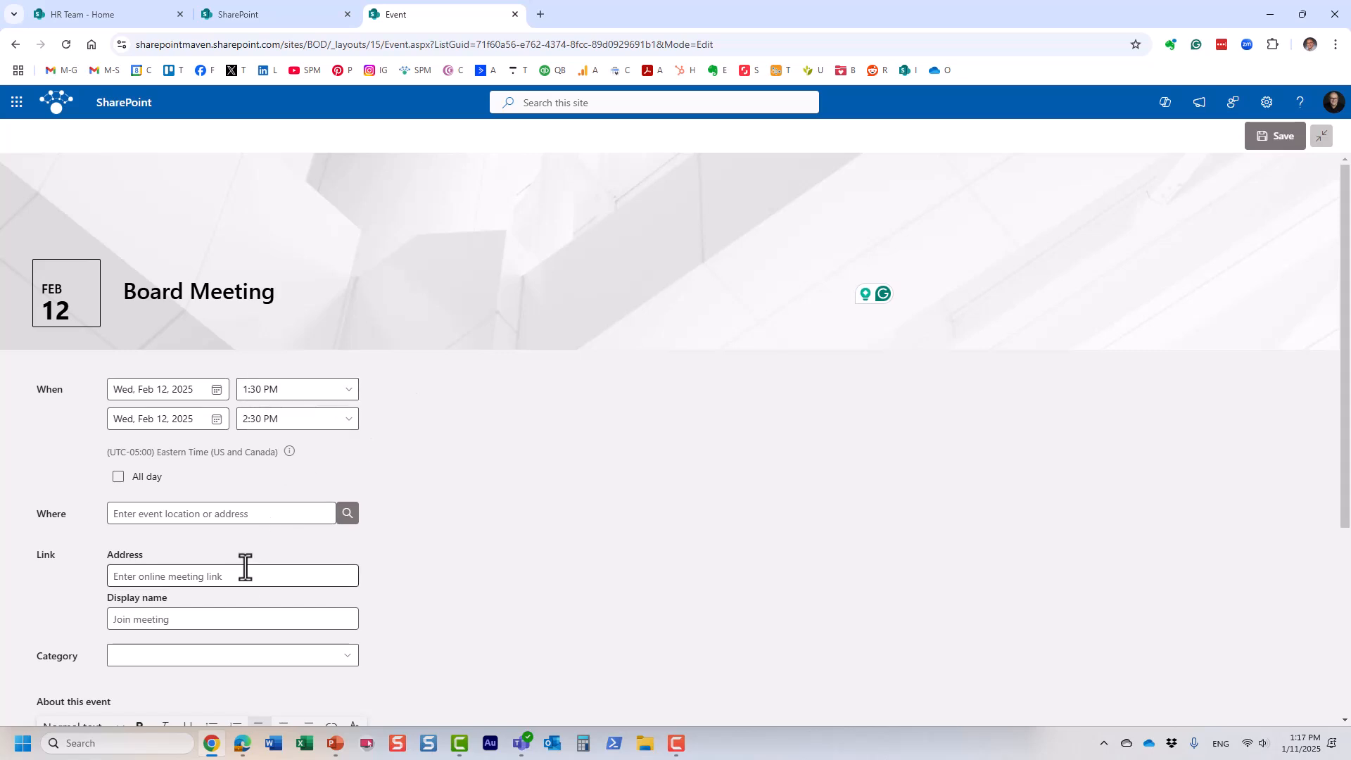
Step: Set the red cinema-seats stock photo as the event banner and save the event
mouse_move(225, 229)
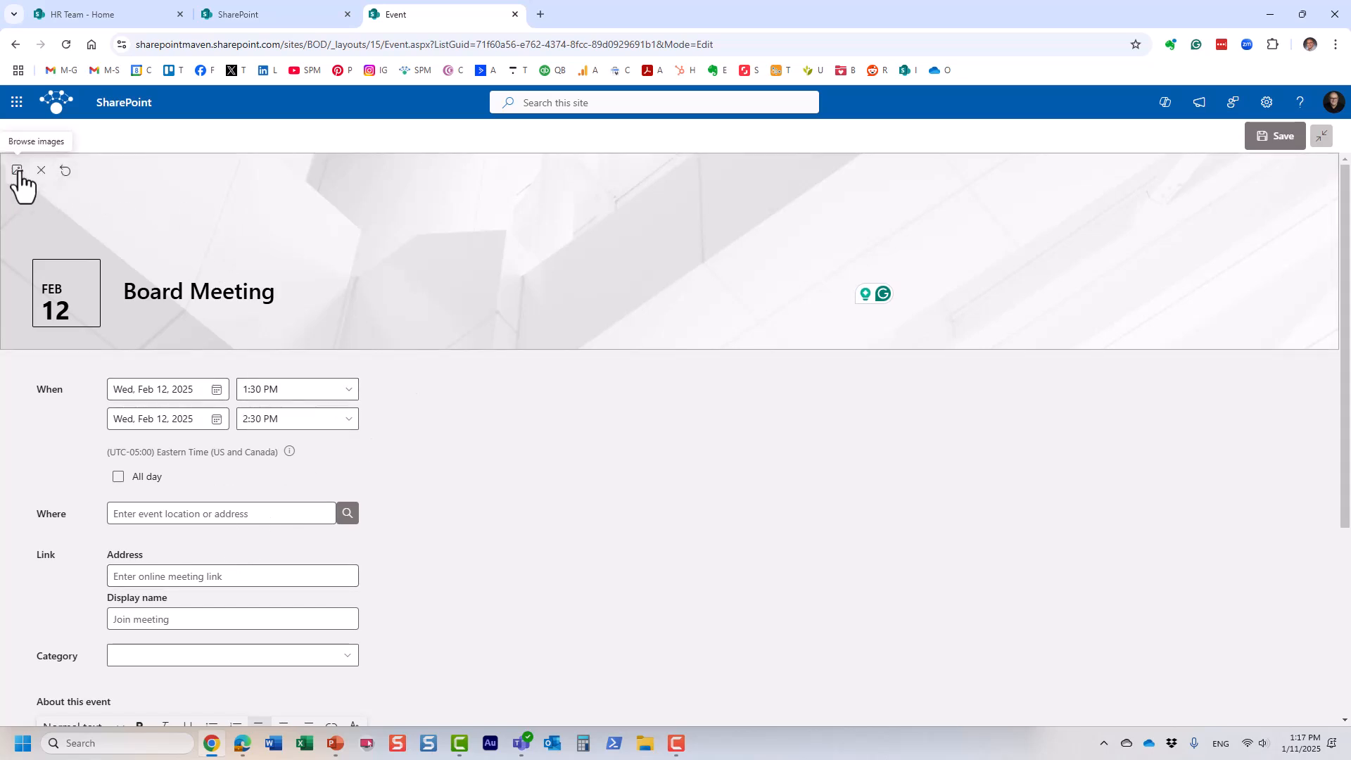
click(18, 171)
click(208, 243)
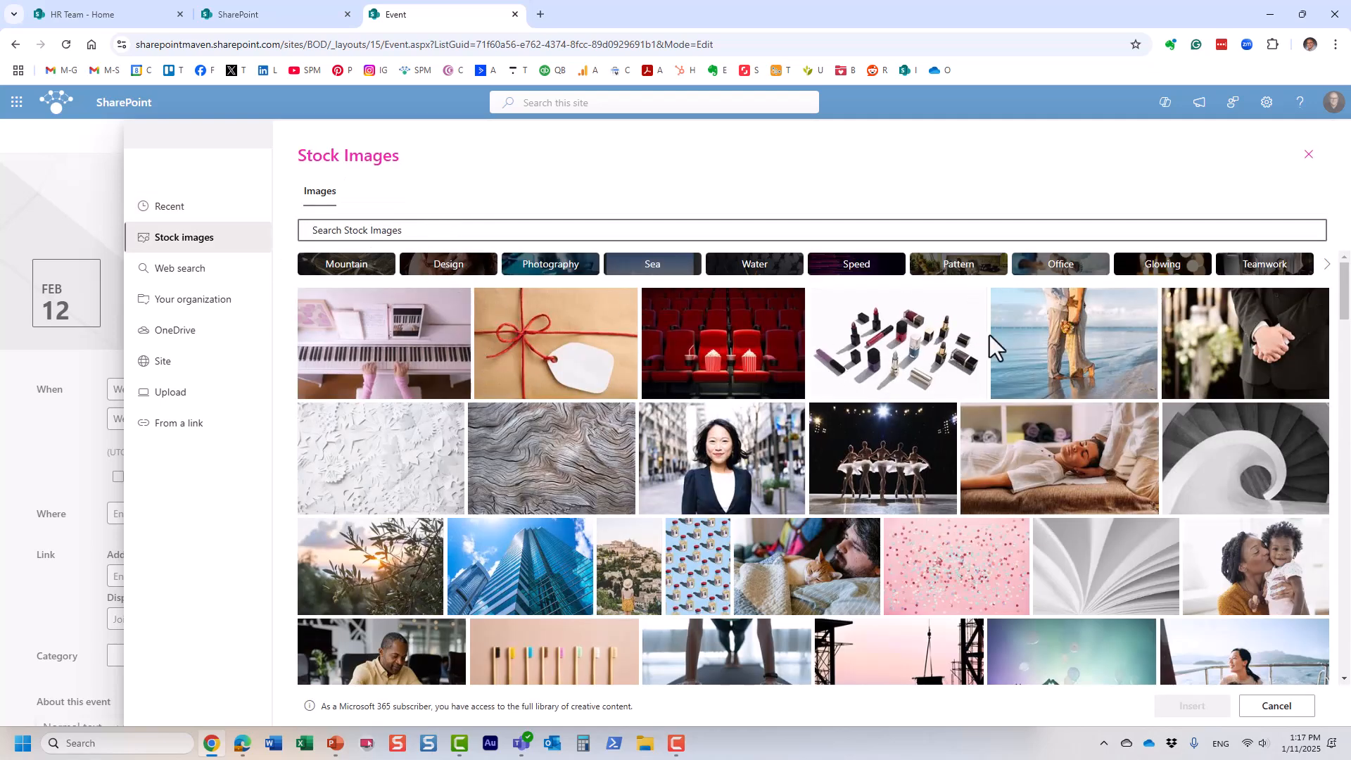
click(795, 298)
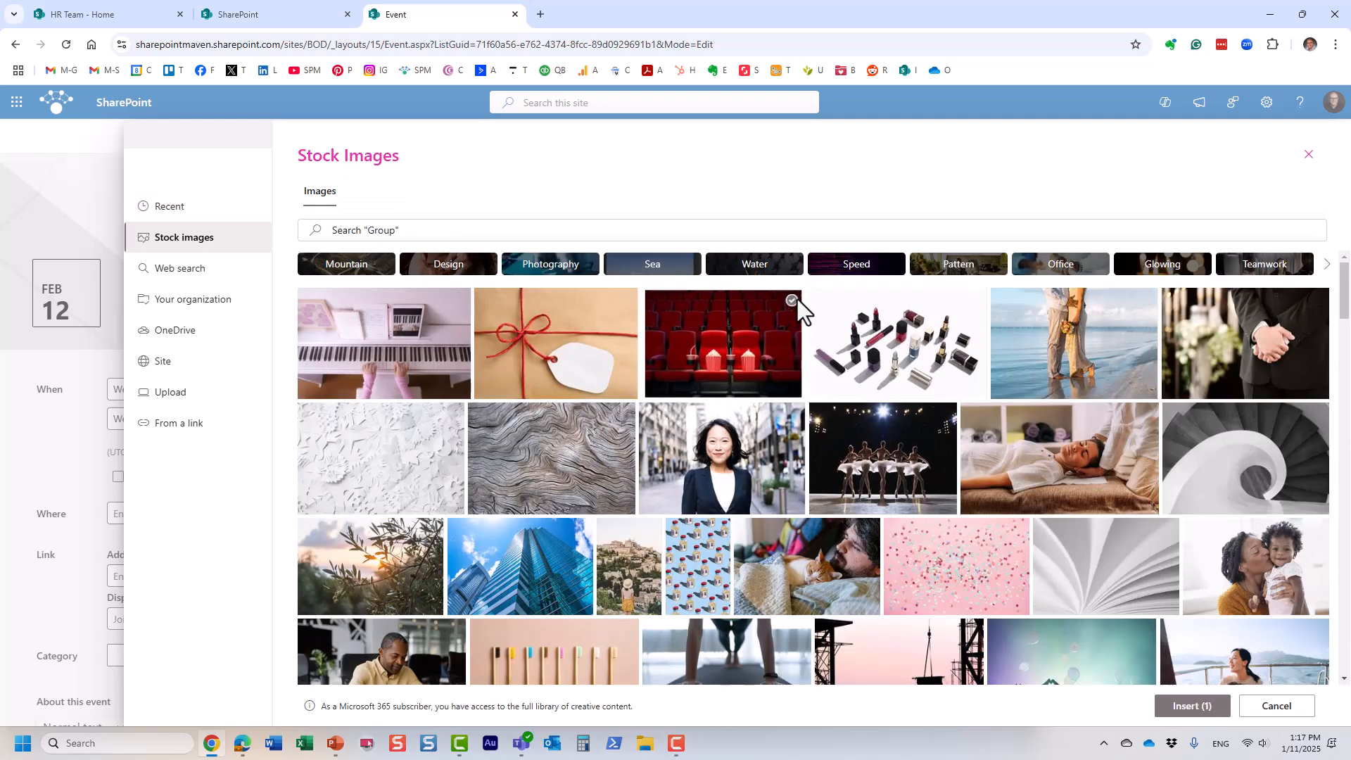
click(1196, 709)
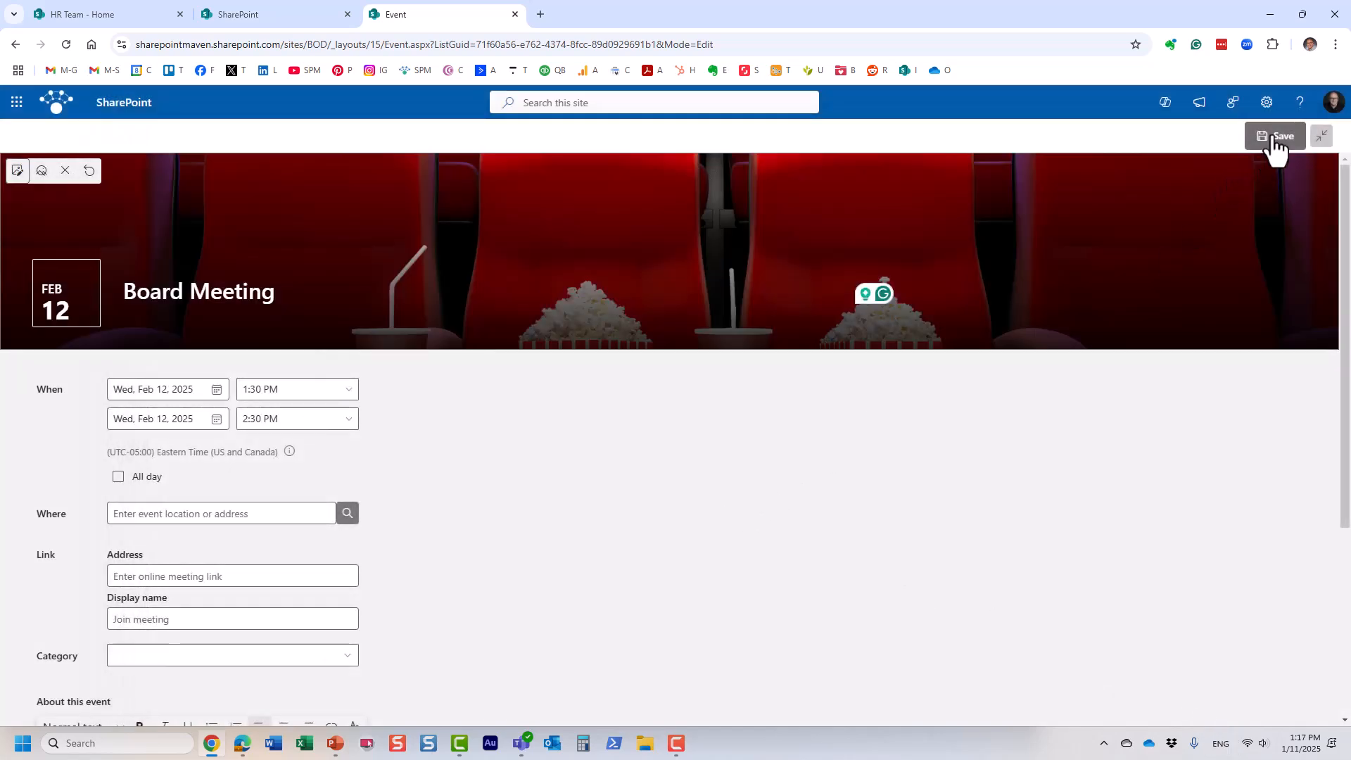
click(1274, 141)
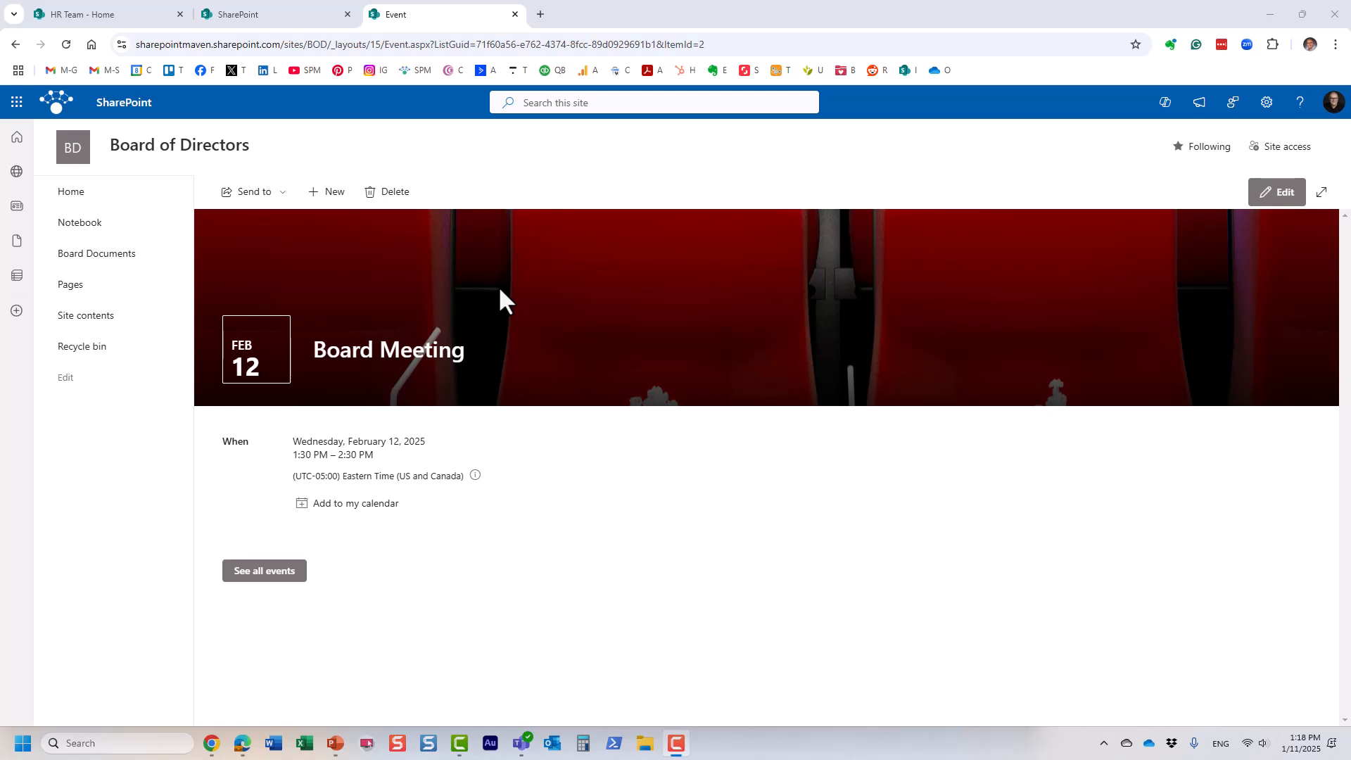
Step: Go back to the Board of Directors home page from the left navigation
click(71, 193)
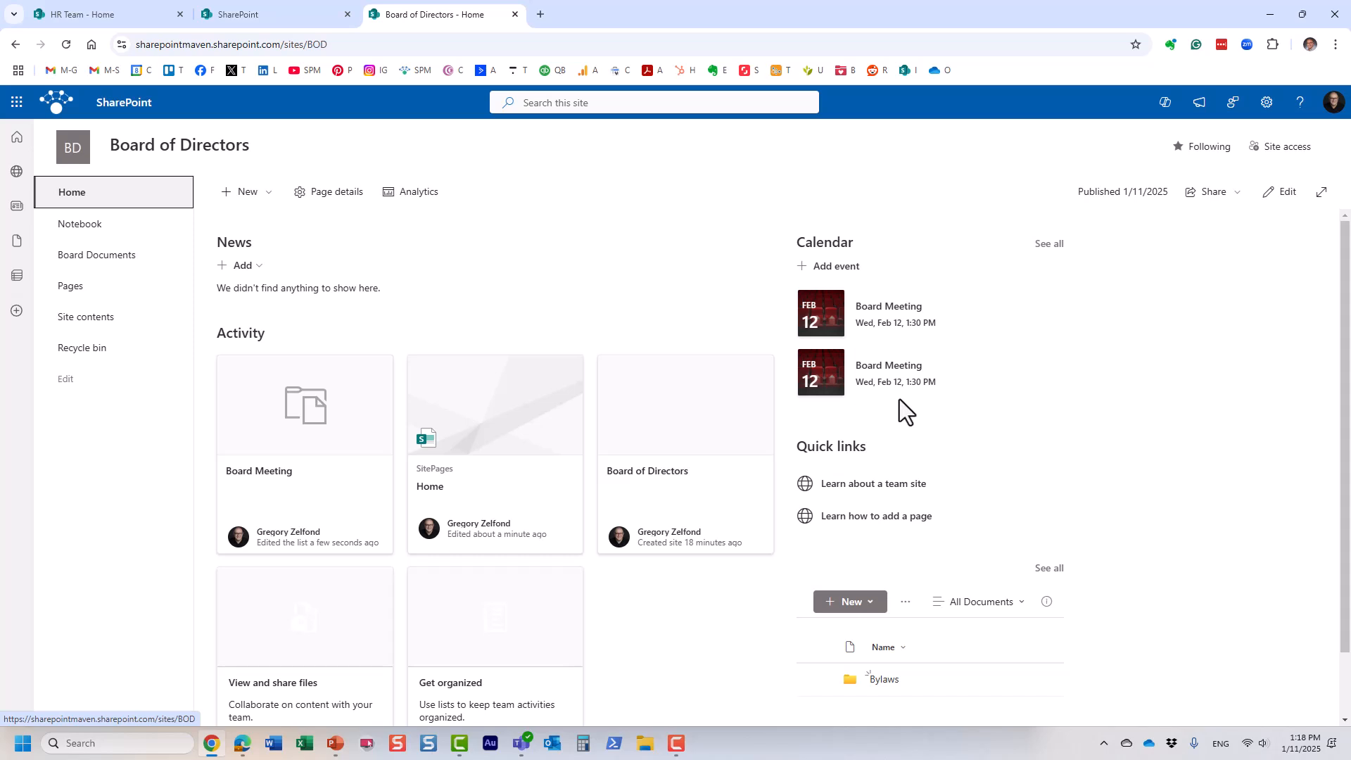
Step: Open the Settings gear panel and close it again
click(1269, 105)
click(1325, 140)
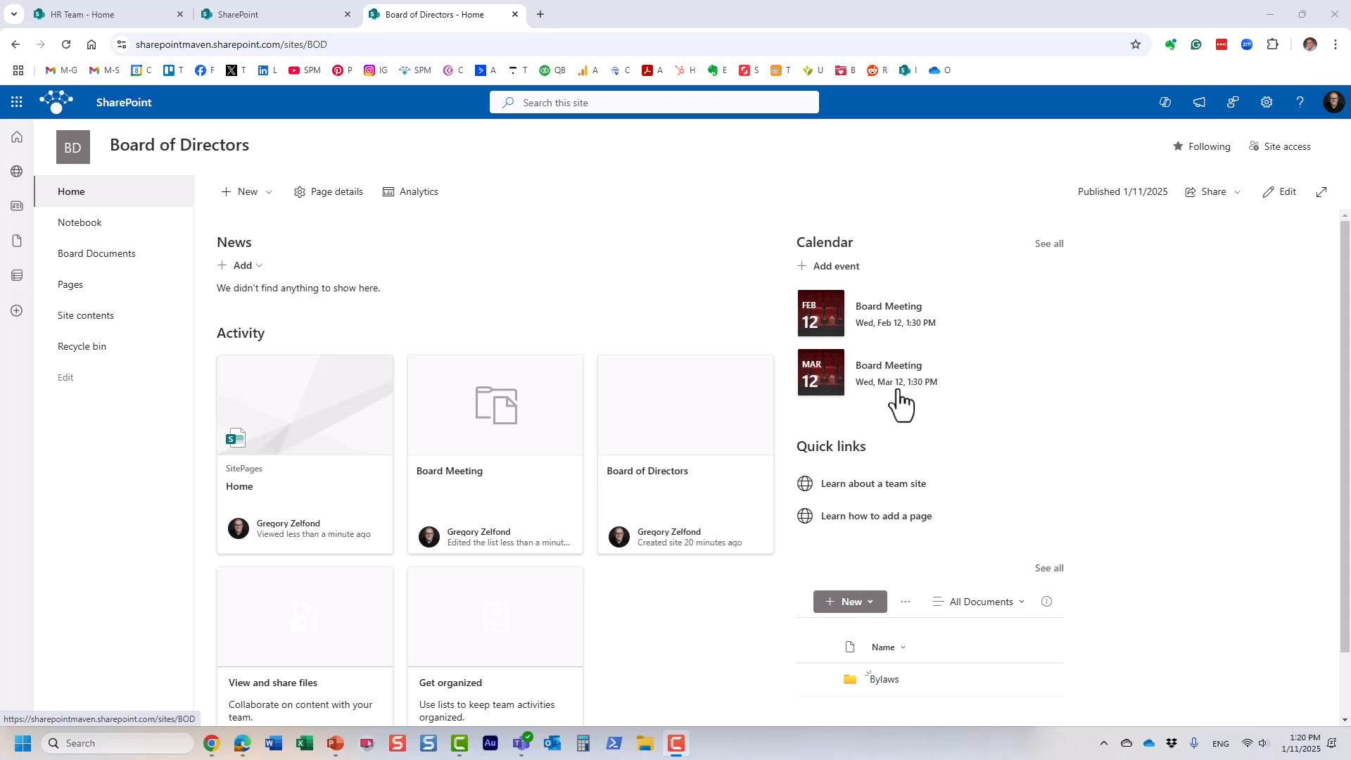
click(848, 279)
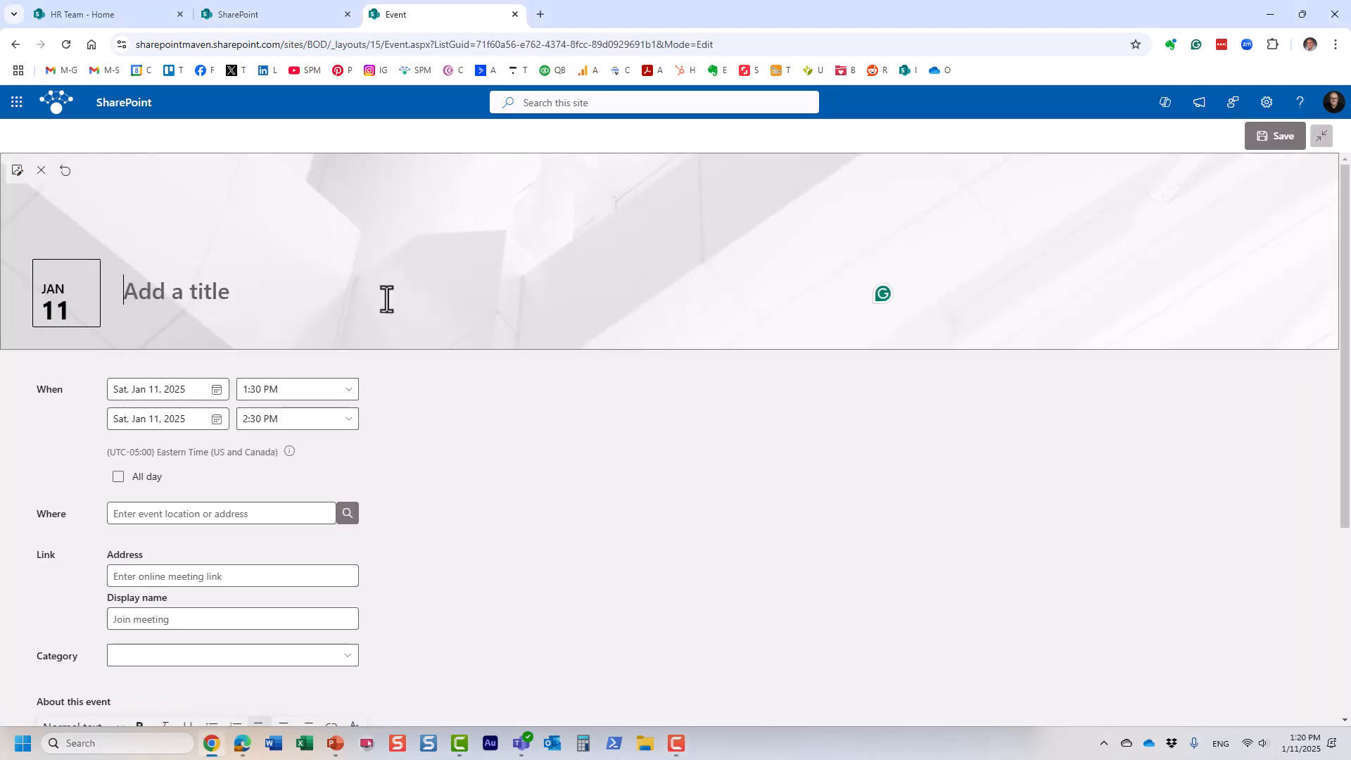
scroll(256, 491, down, 2)
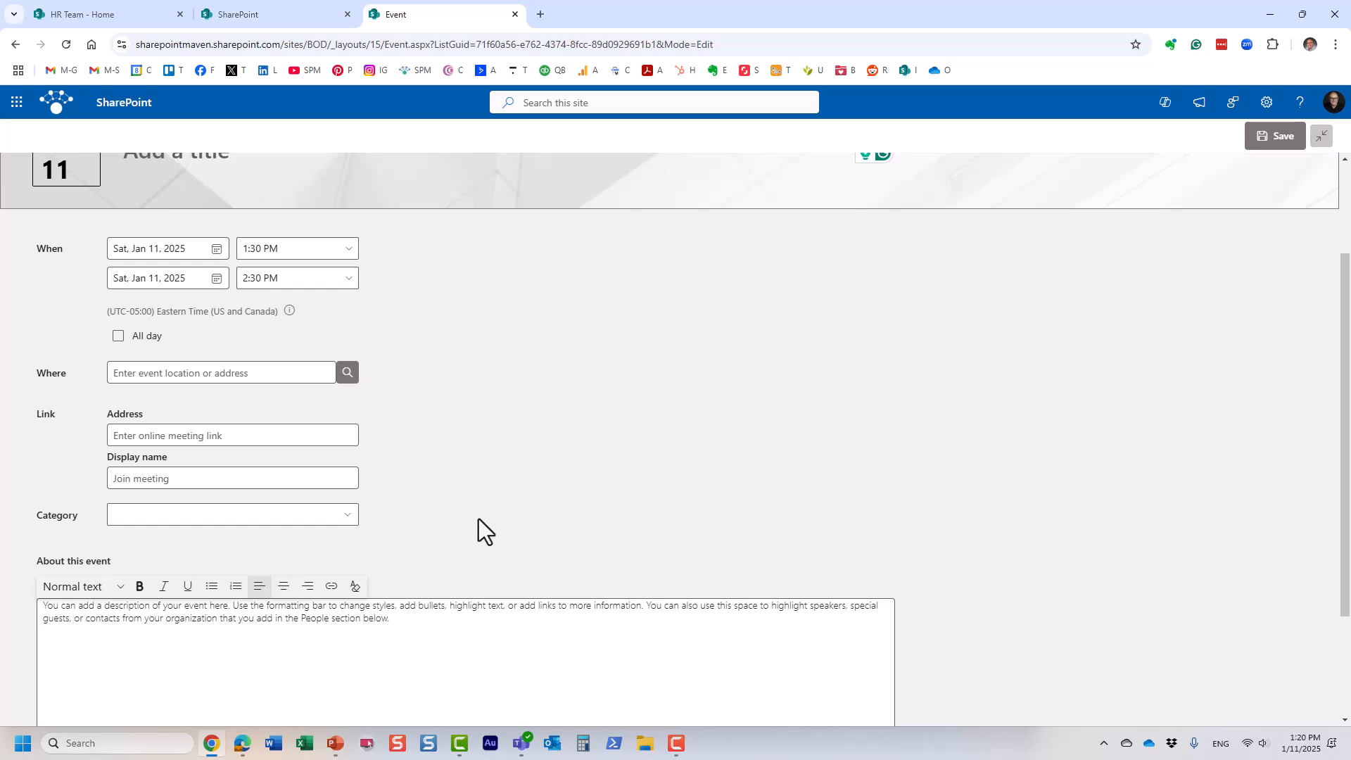
scroll(412, 481, up, 2)
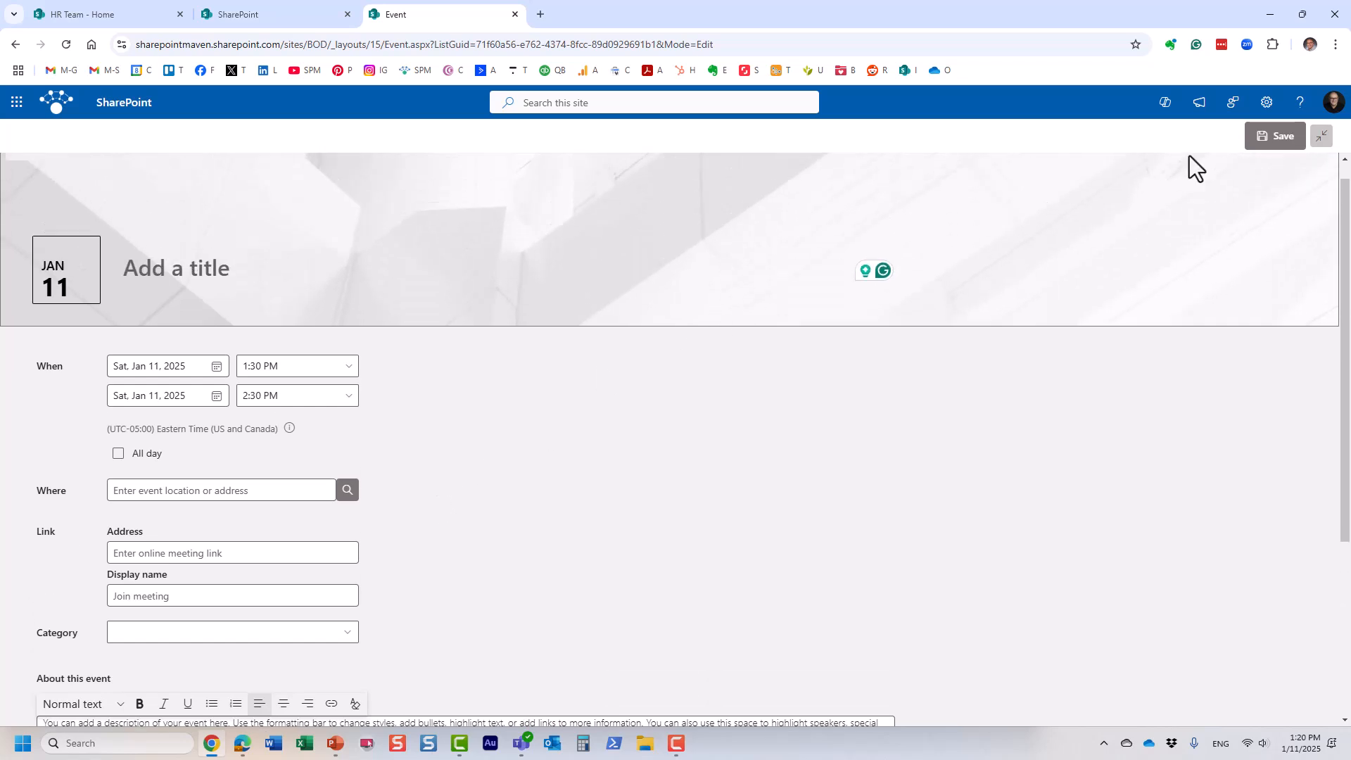
click(17, 45)
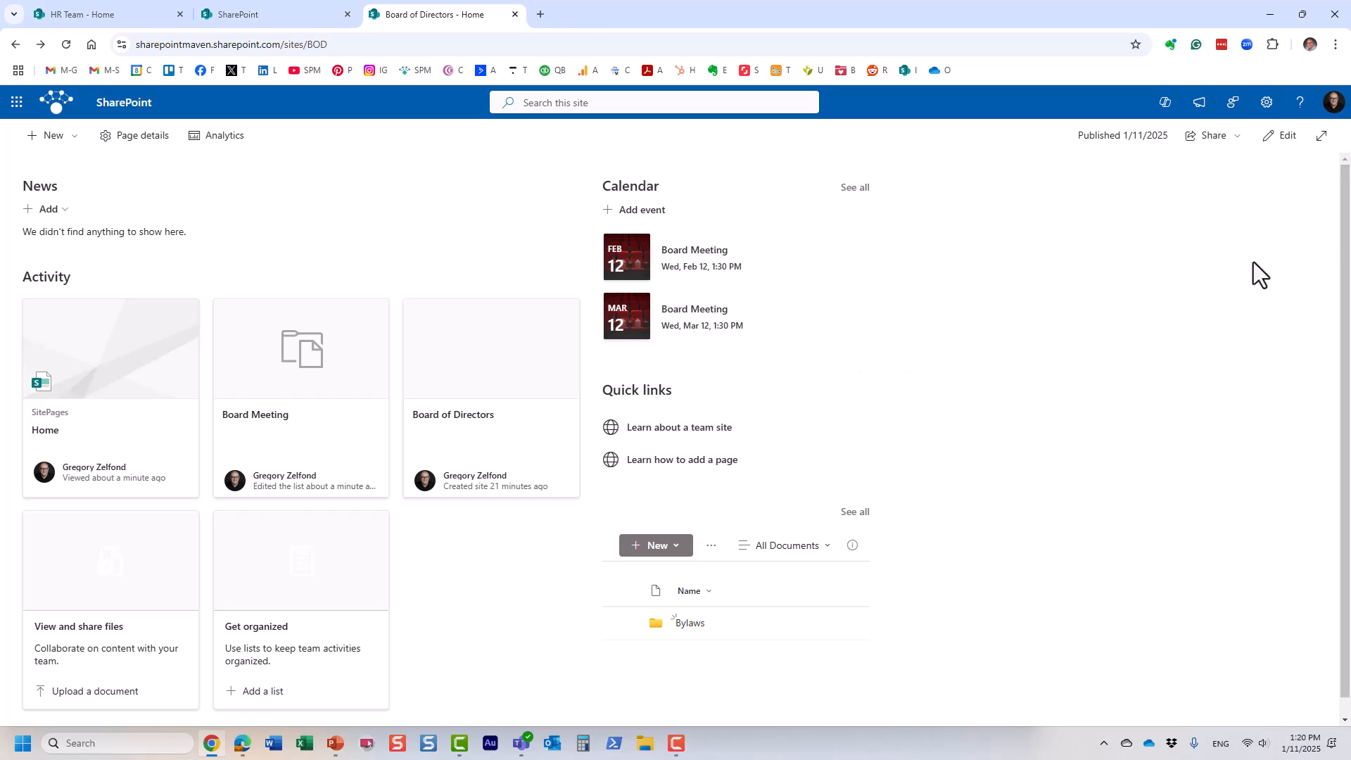
Step: Reload the home page, then open and close the Microsoft 365 app launcher
click(65, 45)
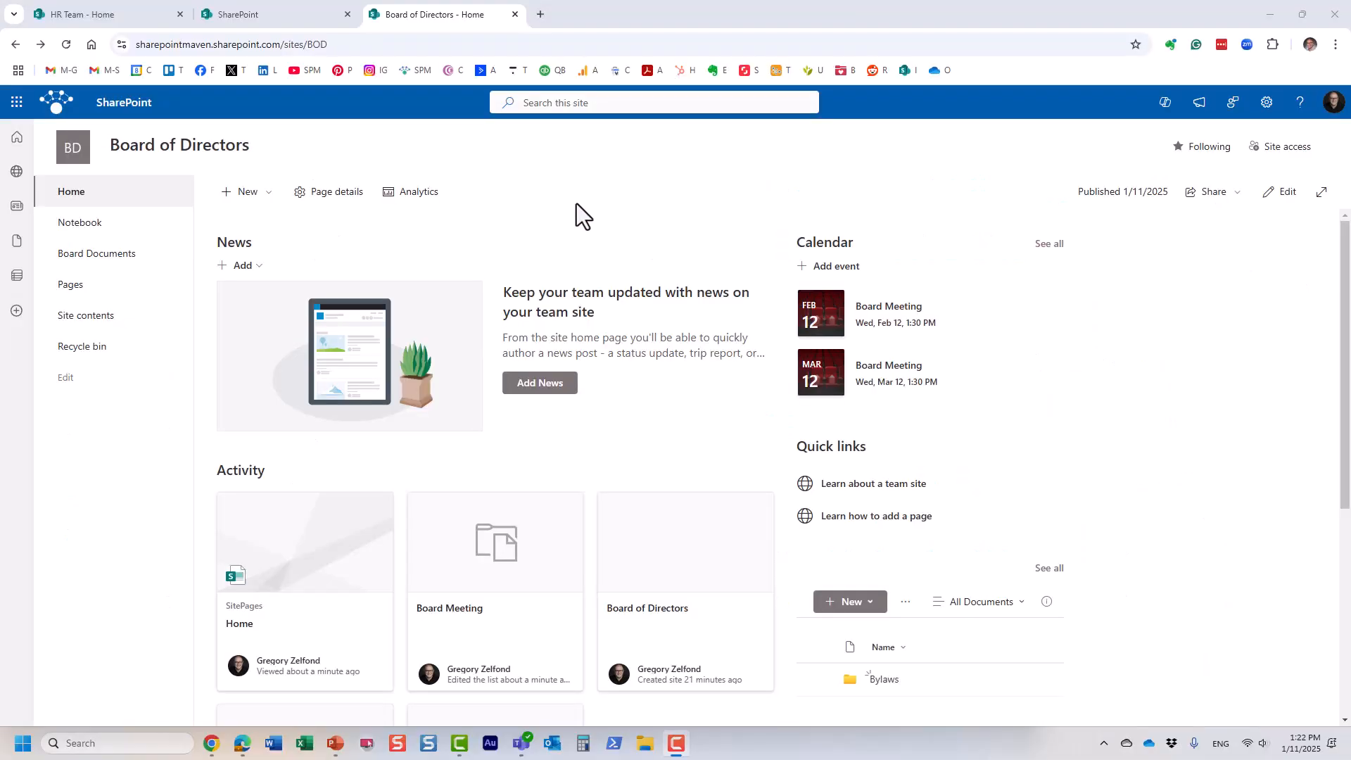
click(17, 102)
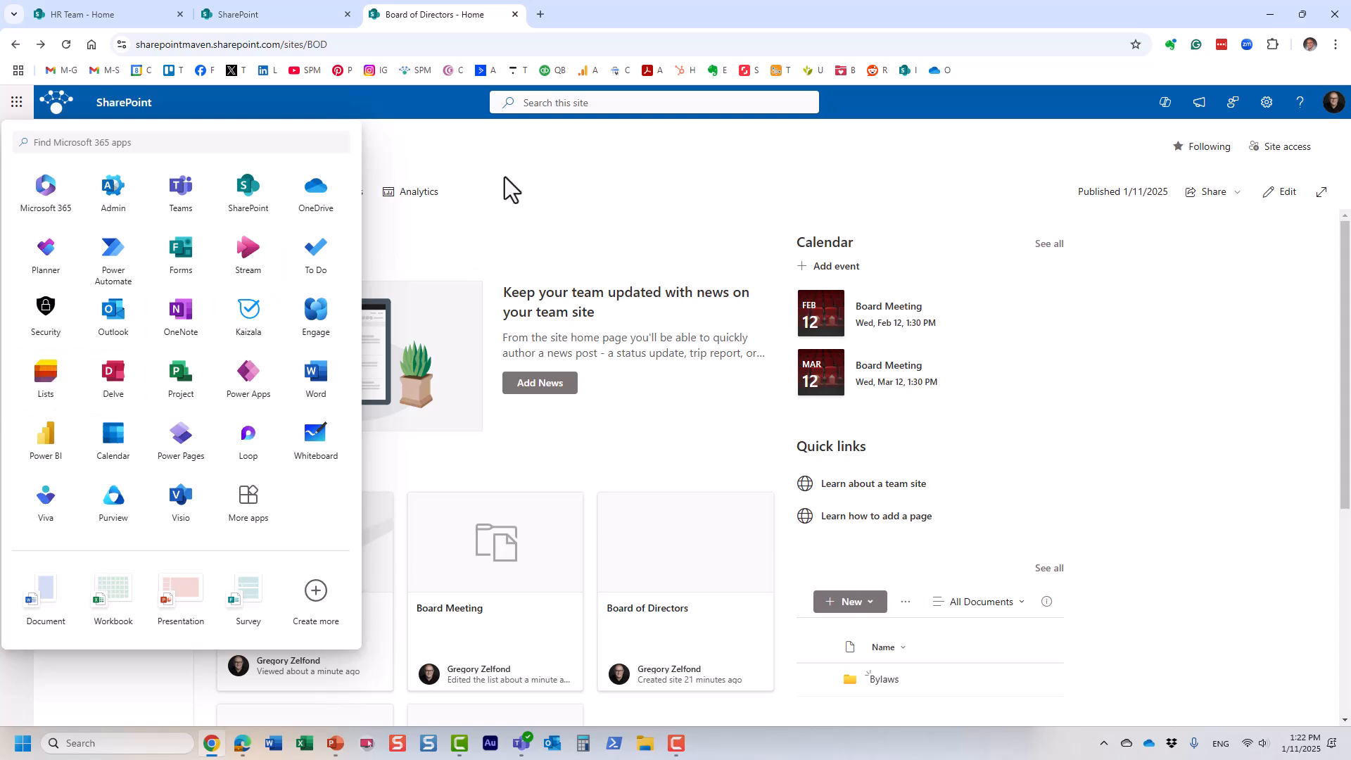
click(383, 163)
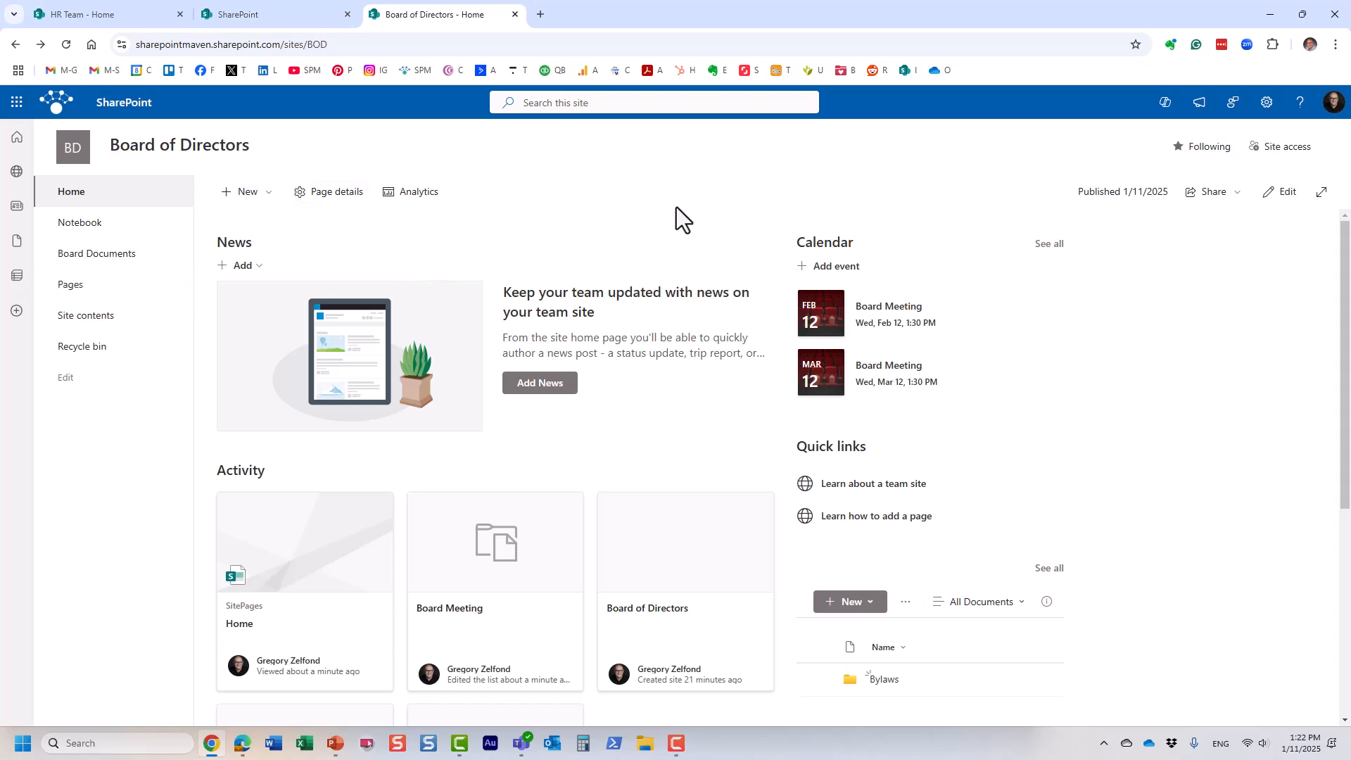
Step: Open the Create a list dialog from + New > List and browse its template options
click(275, 197)
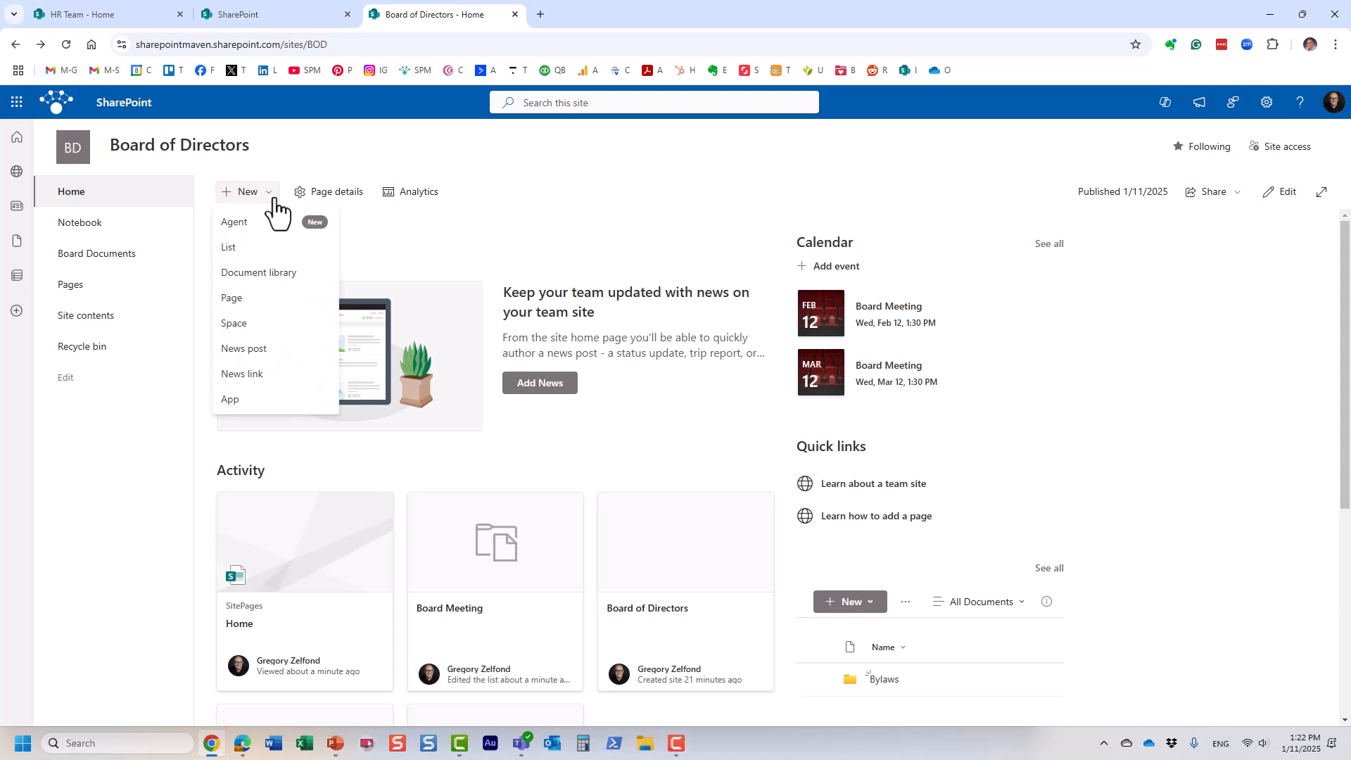
click(81, 197)
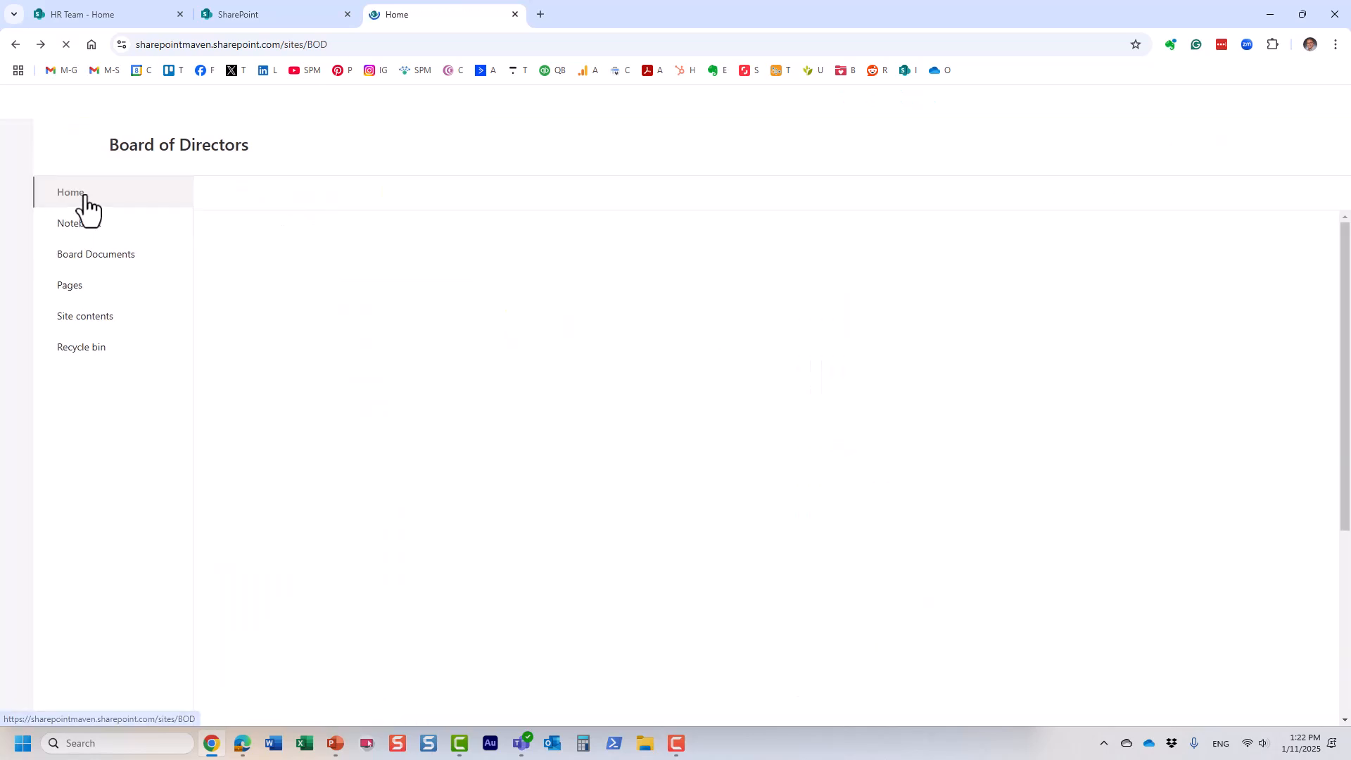
click(247, 200)
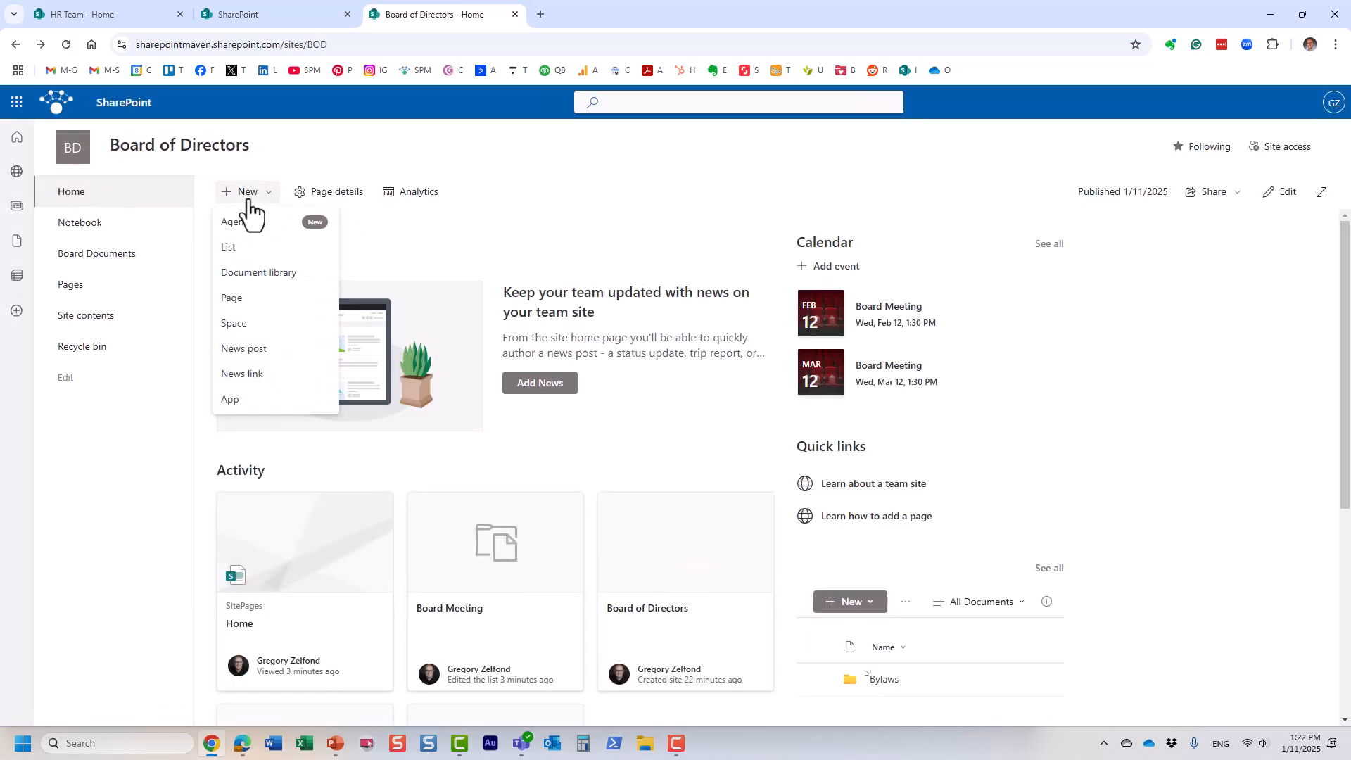
click(237, 251)
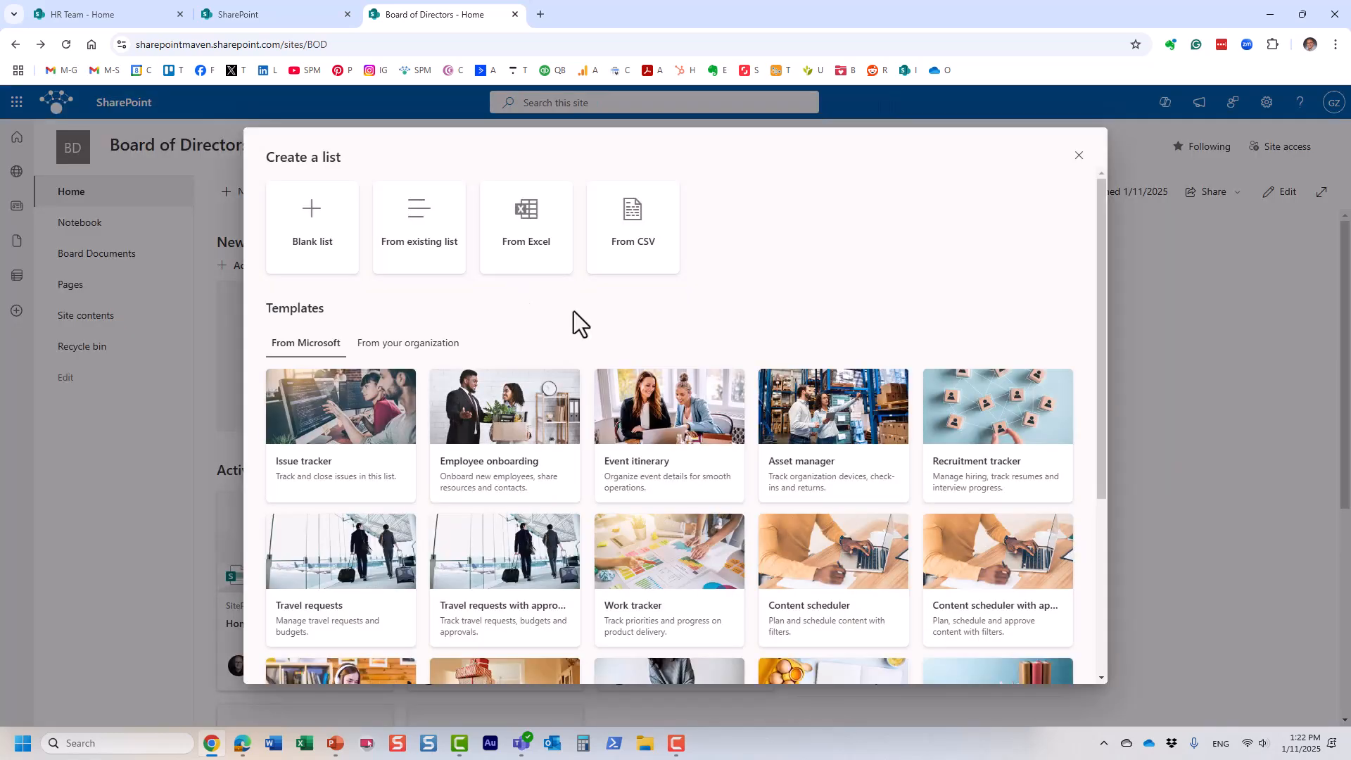
scroll(636, 447, down, 3)
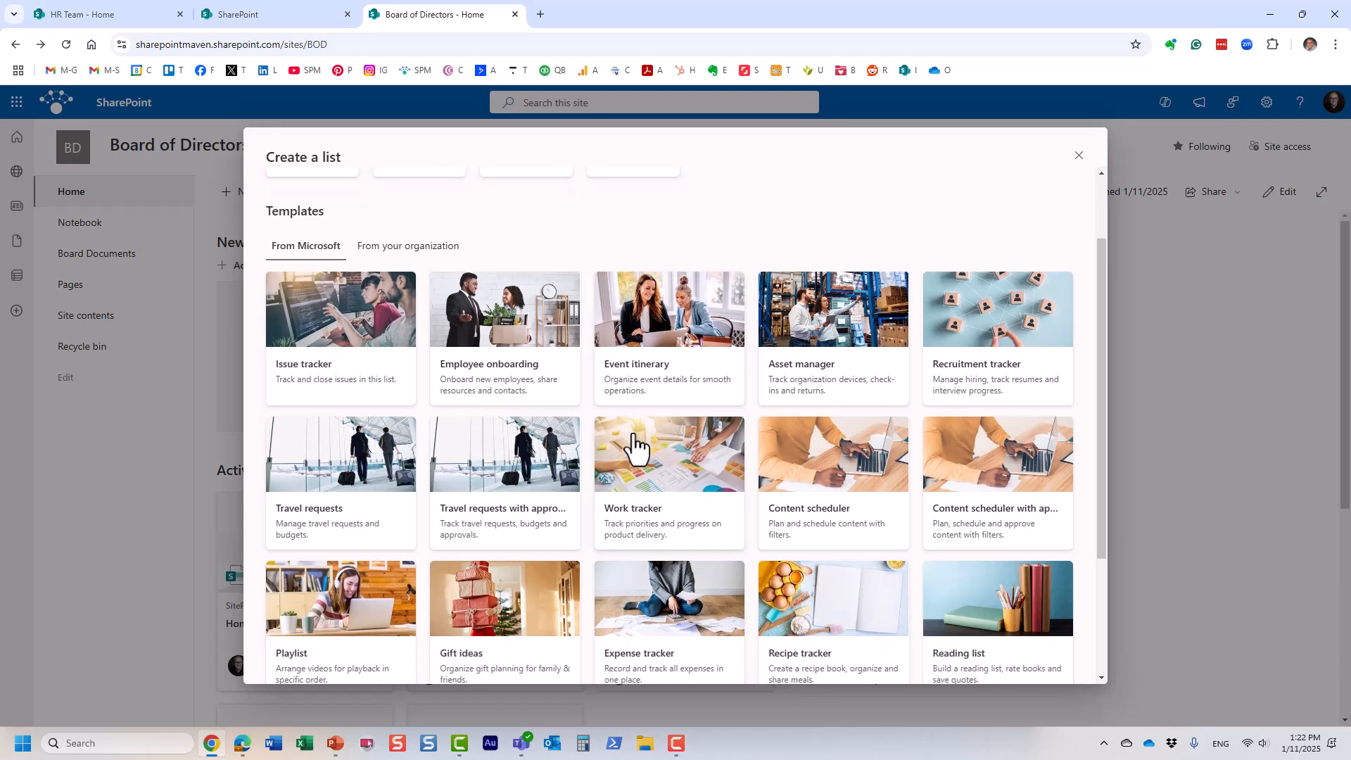
scroll(636, 447, down, 2)
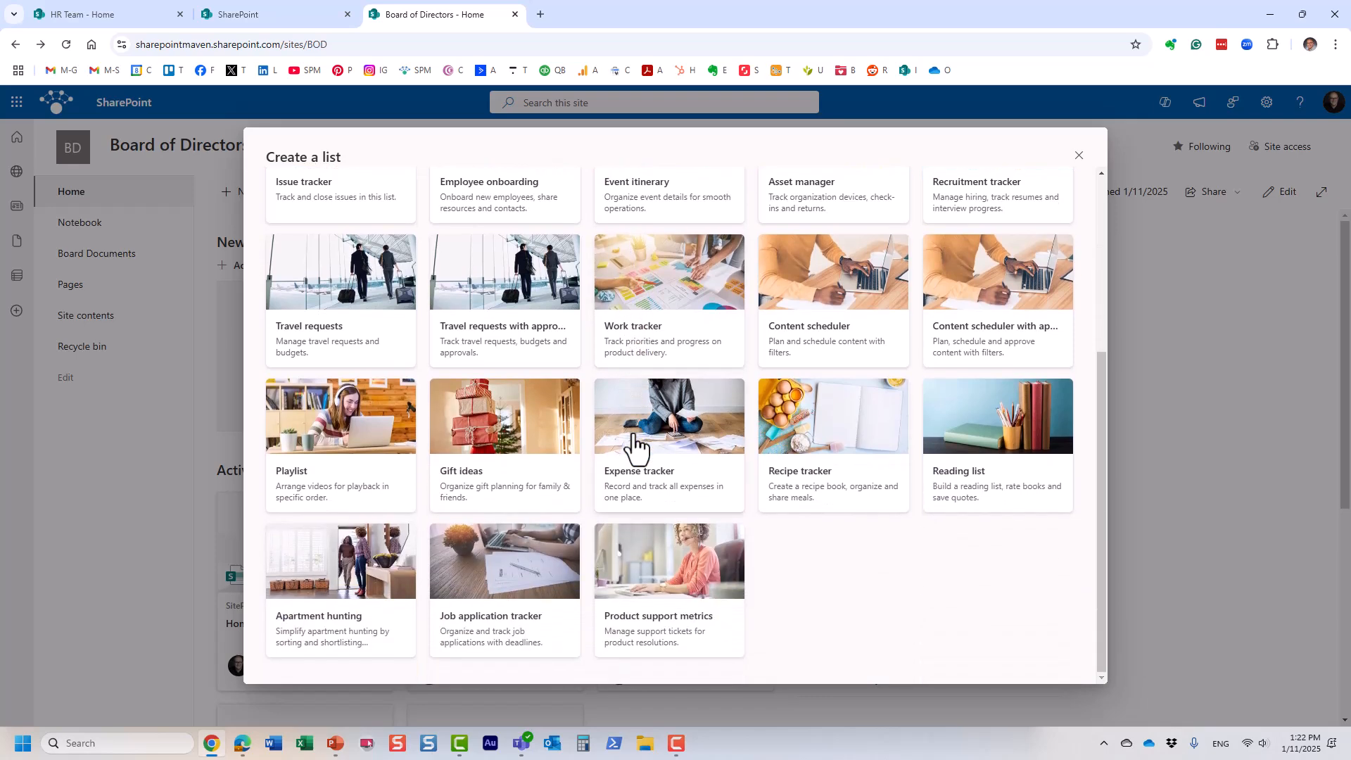
scroll(669, 451, up, 5)
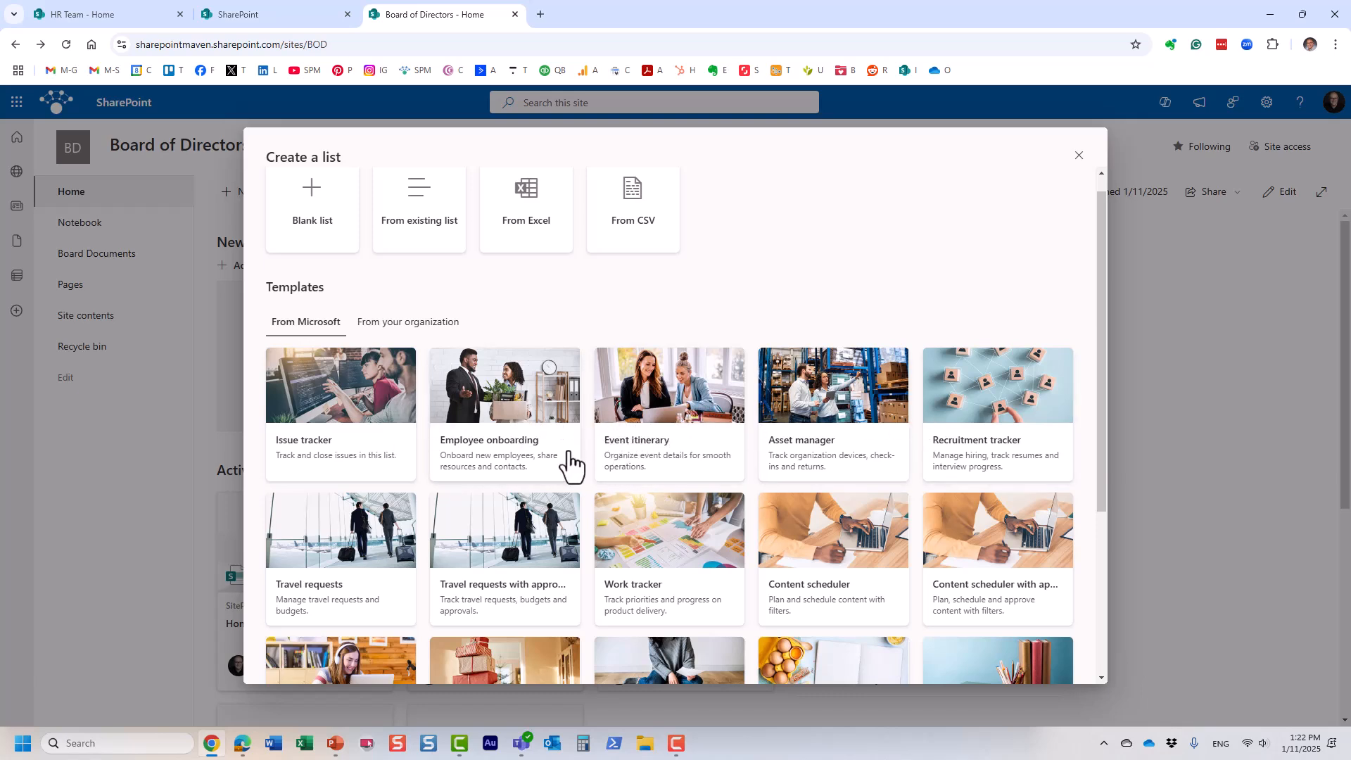
scroll(542, 454, down, 3)
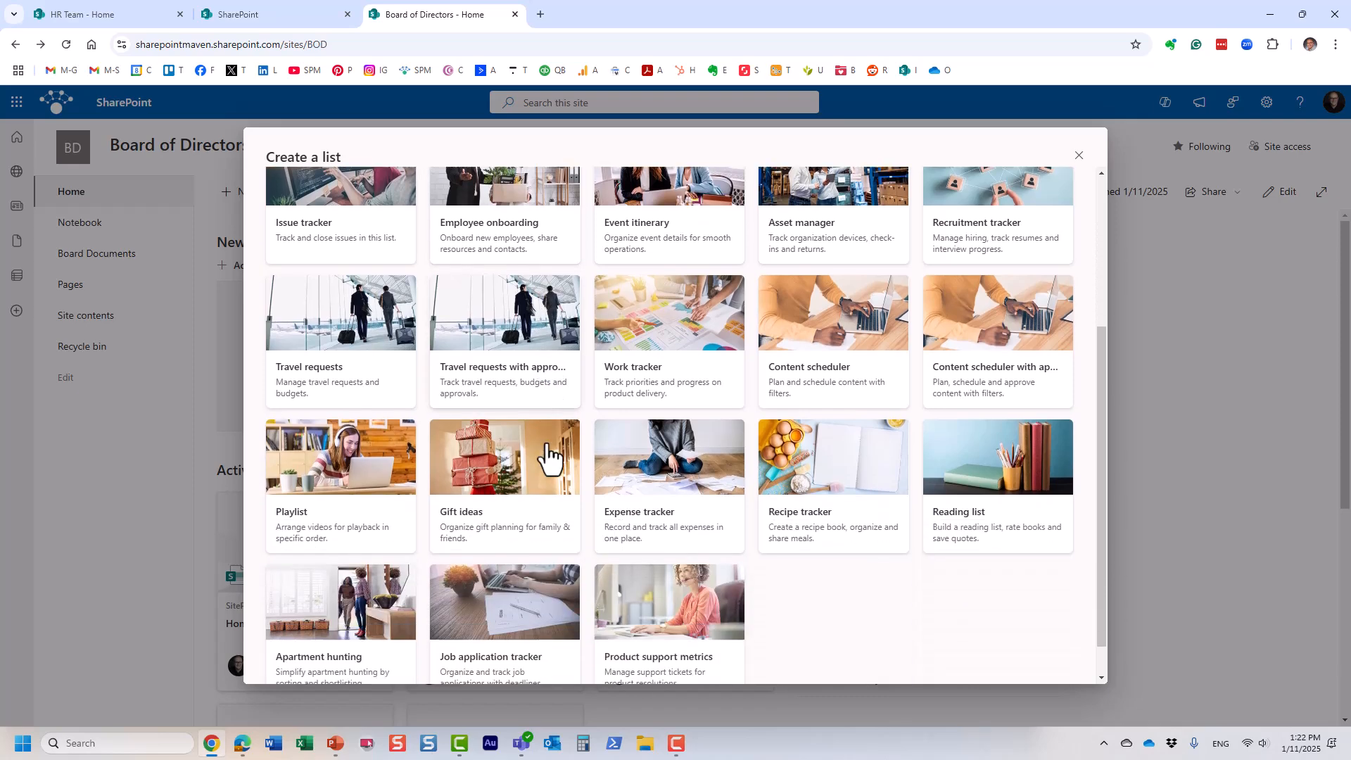
scroll(893, 566, up, 3)
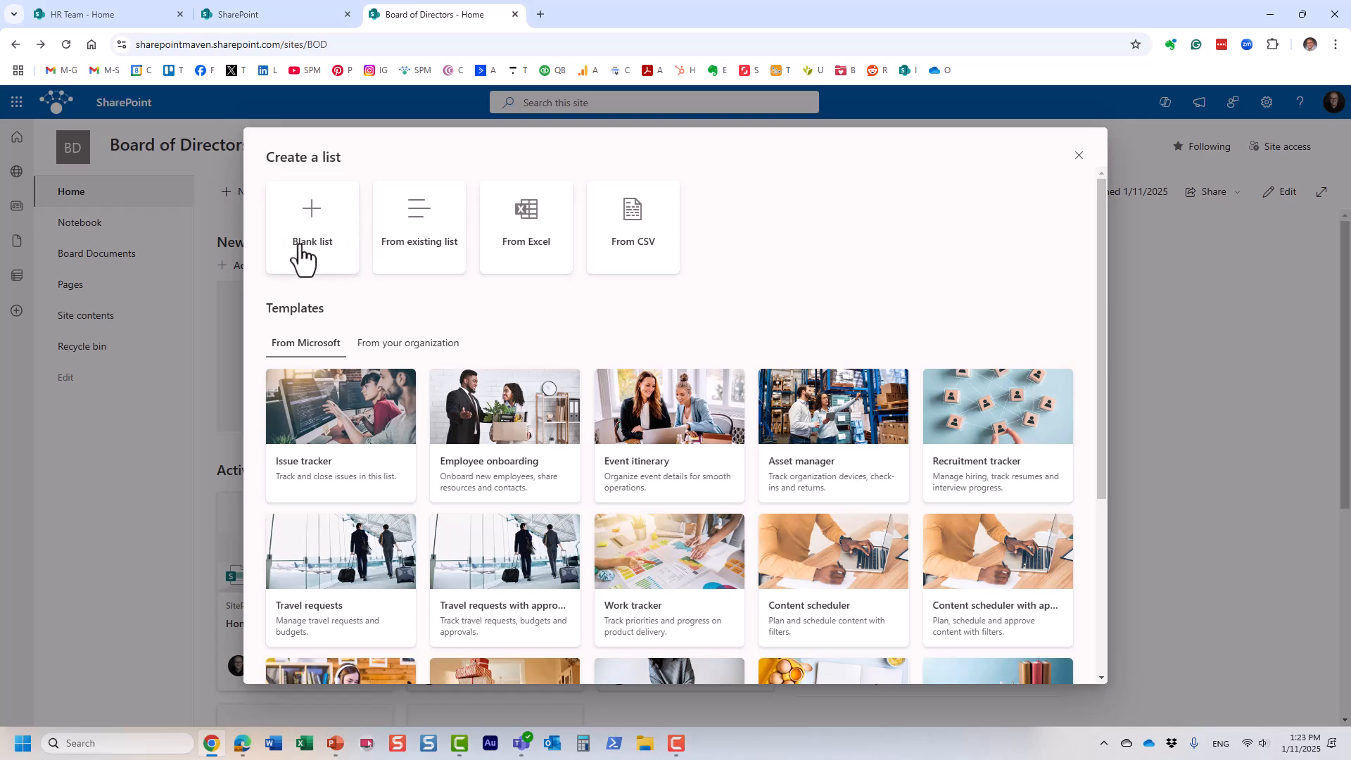
Step: Create a blank list named 'Contact List'
click(325, 243)
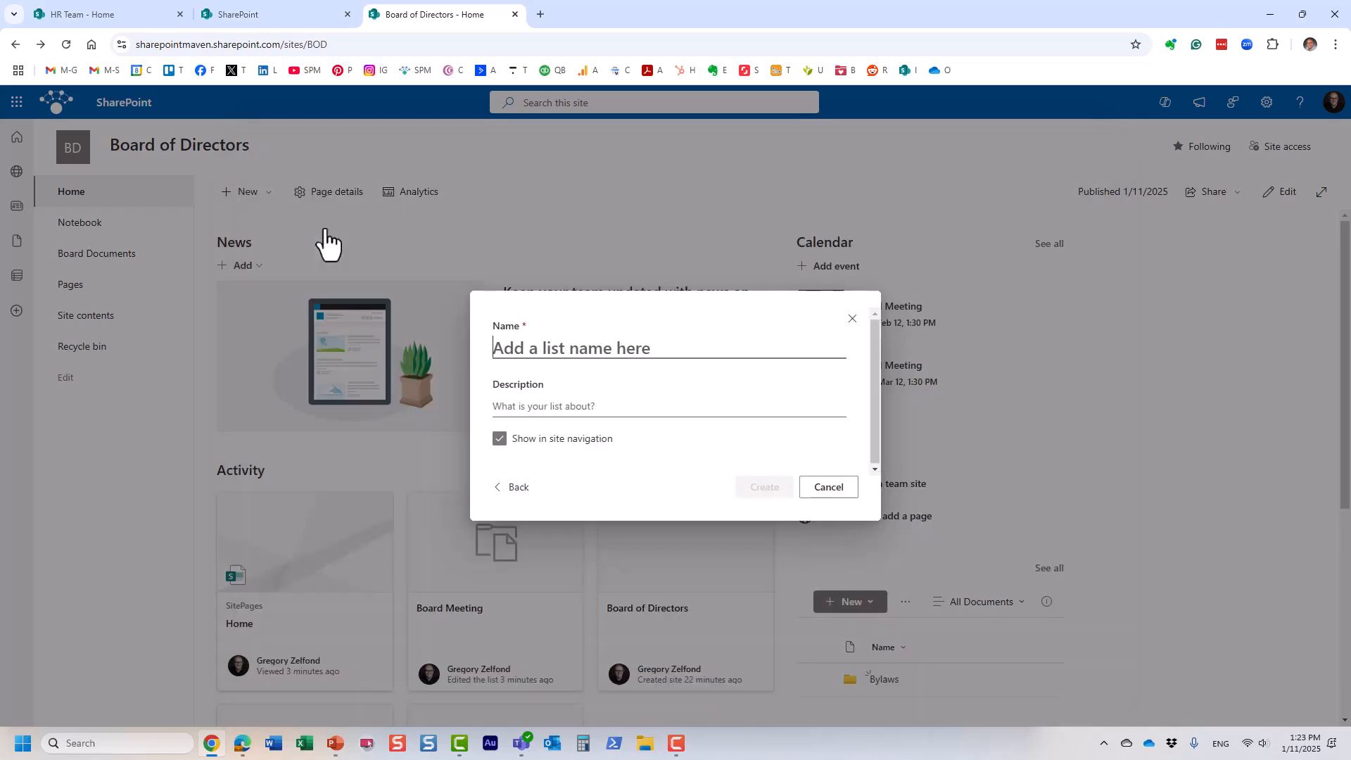
text(Contact)
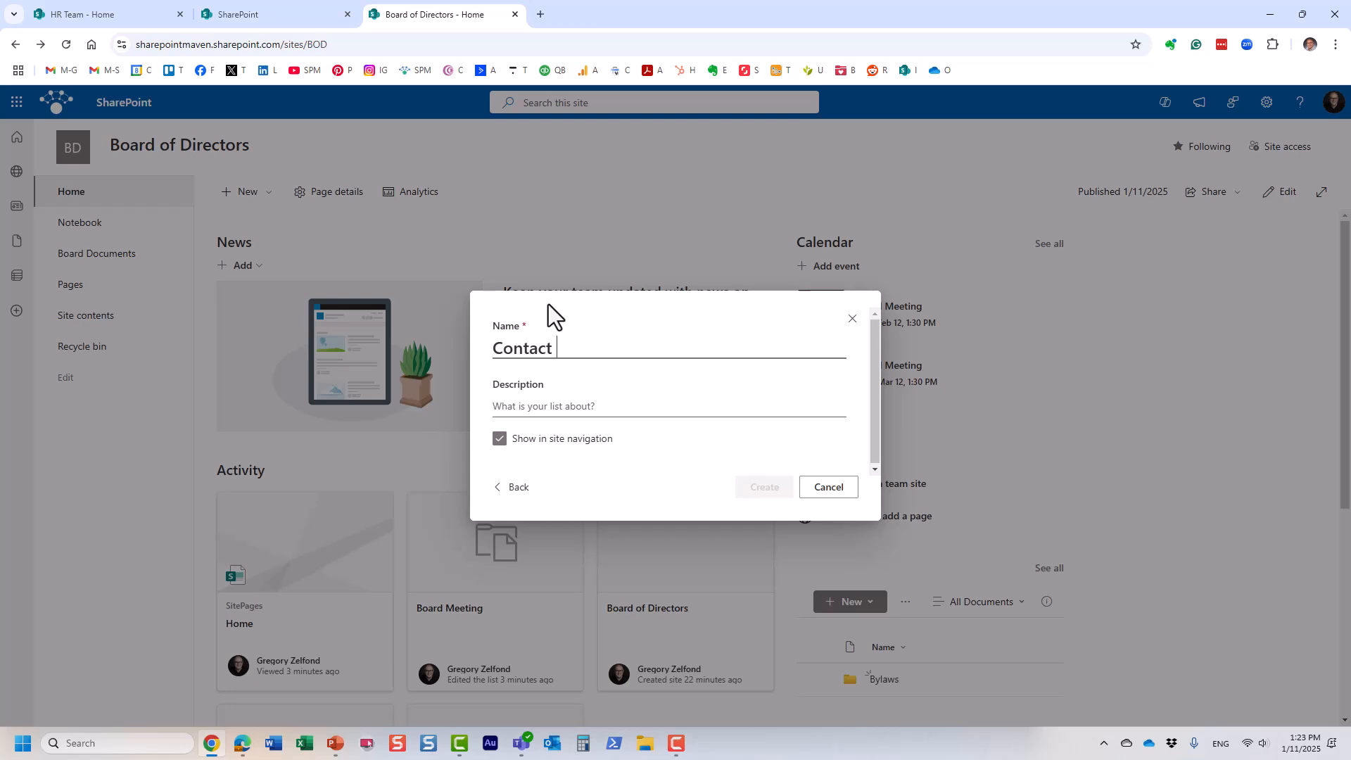
text( List)
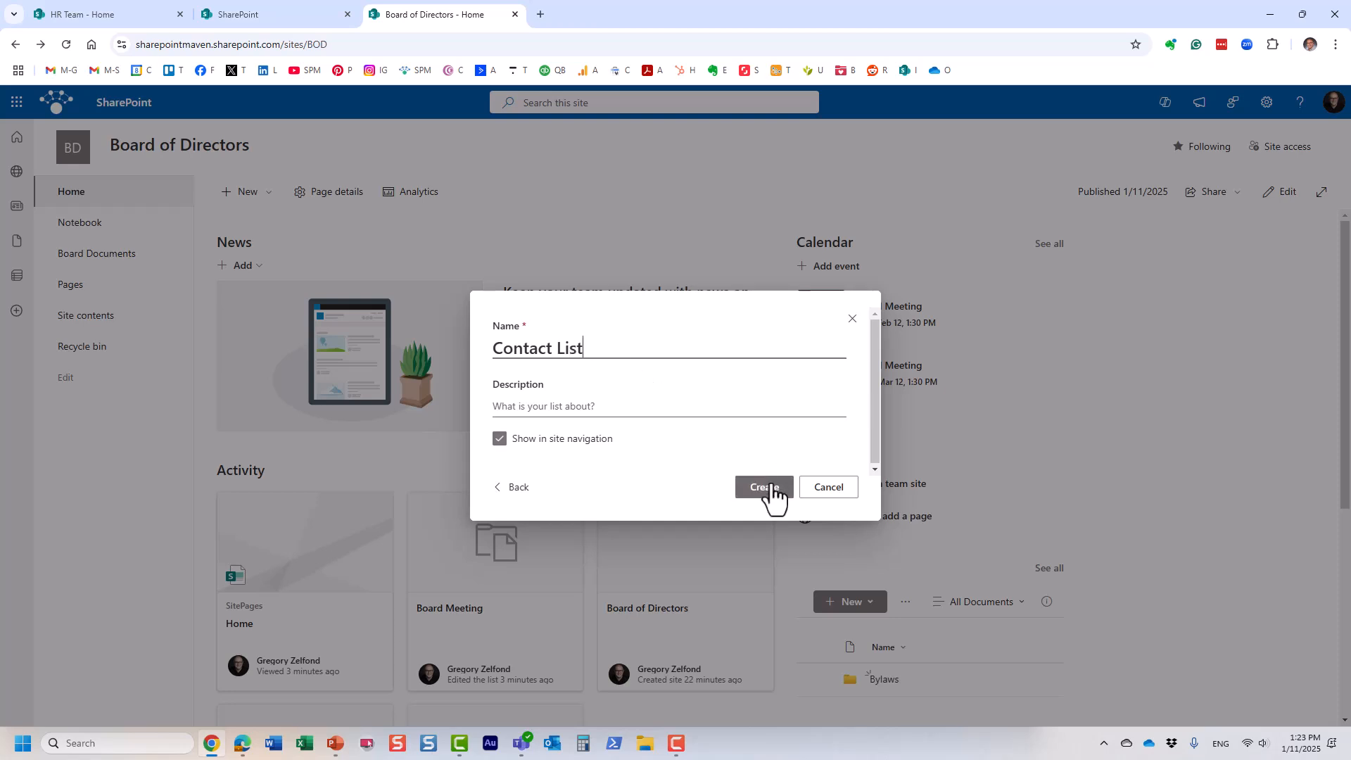
click(768, 485)
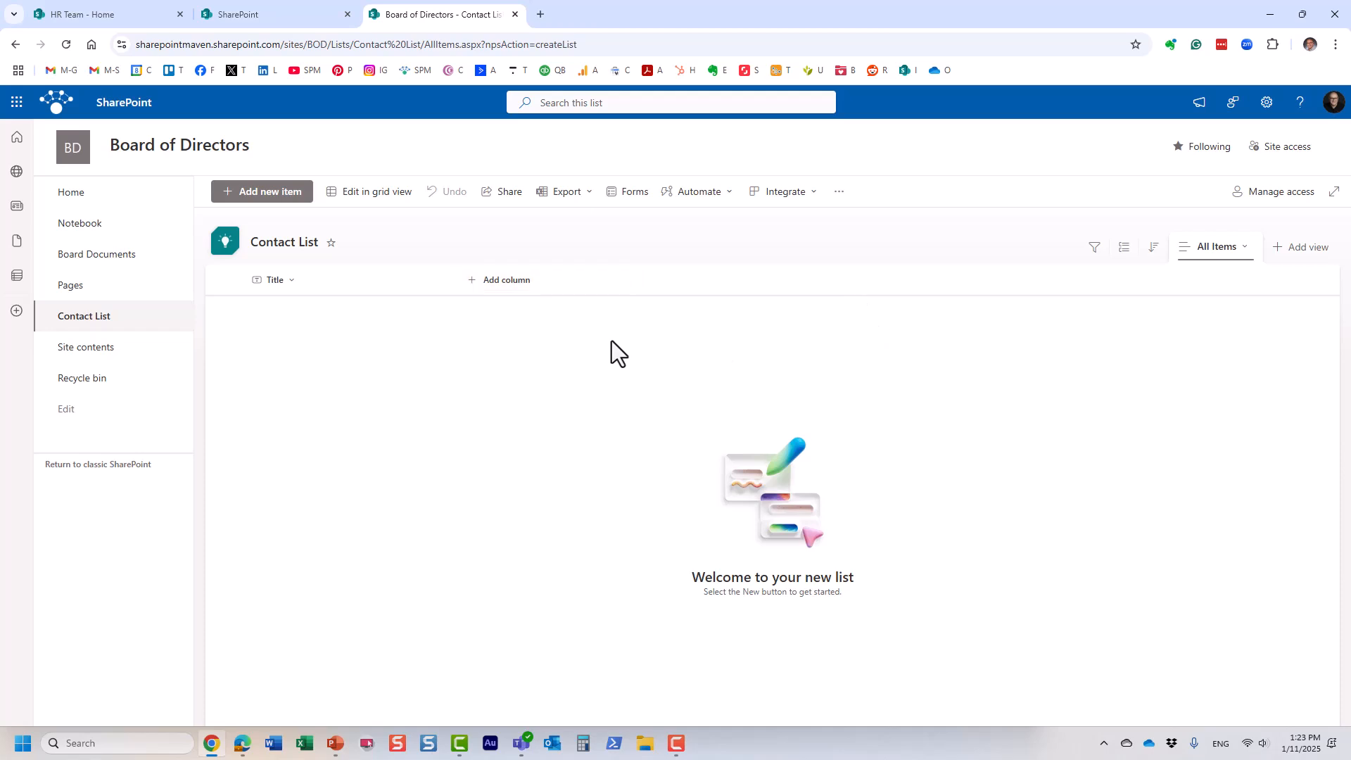
Step: Rename the list's Title column to 'BOD Name'
click(284, 280)
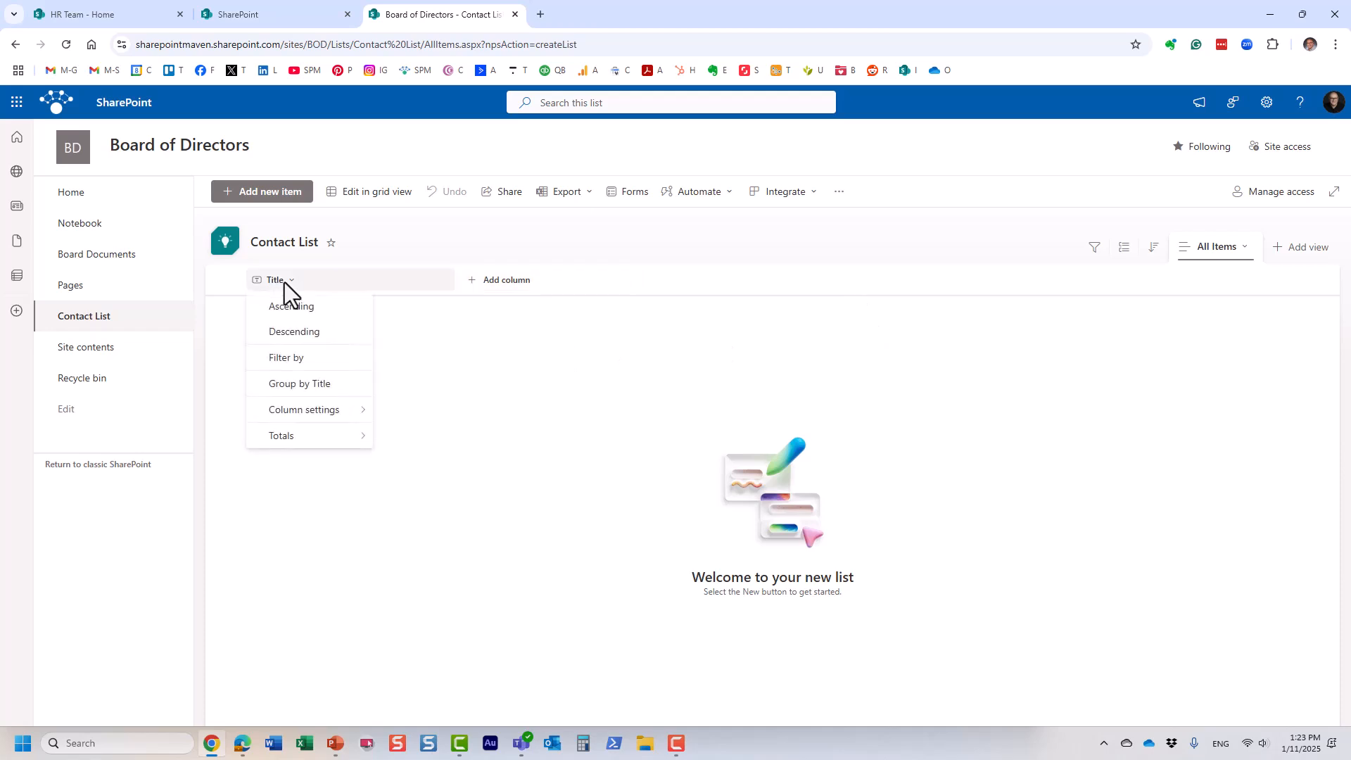
mouse_move(338, 410)
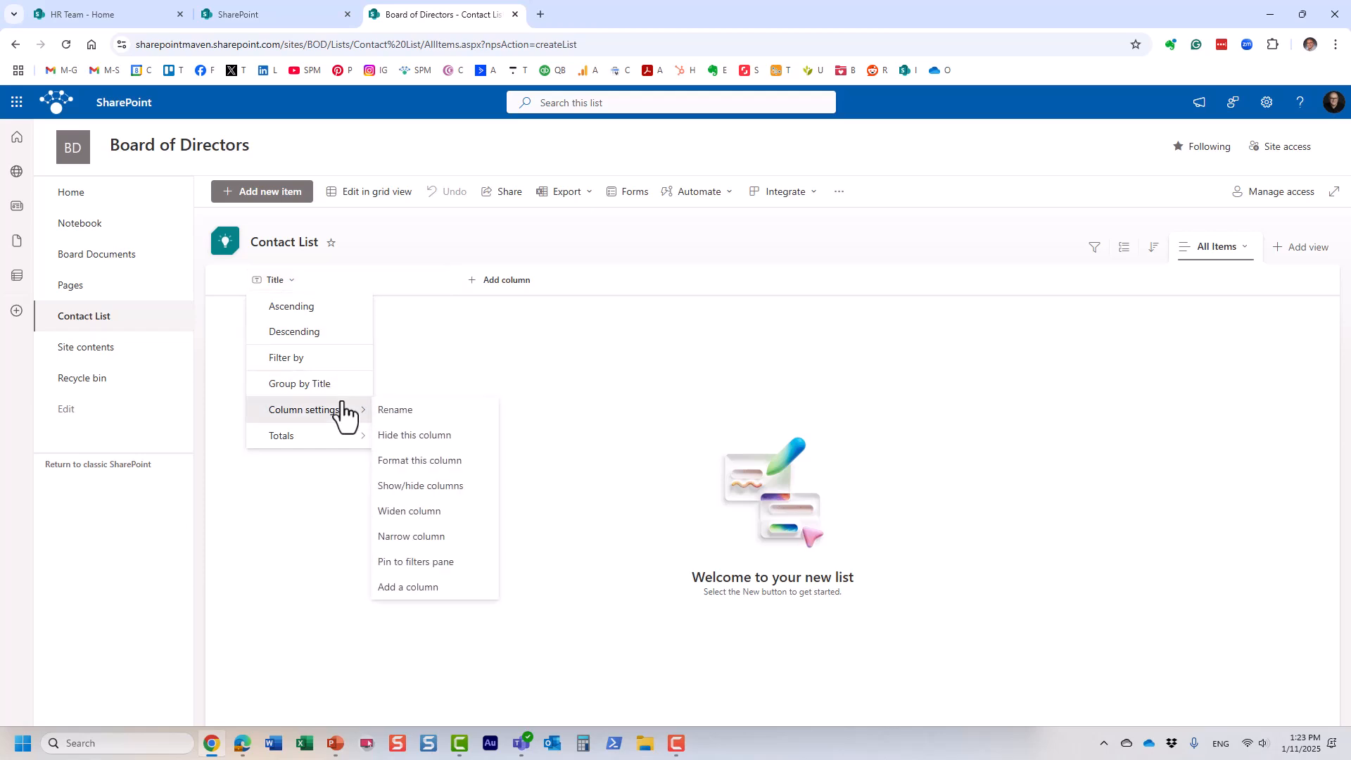
click(406, 411)
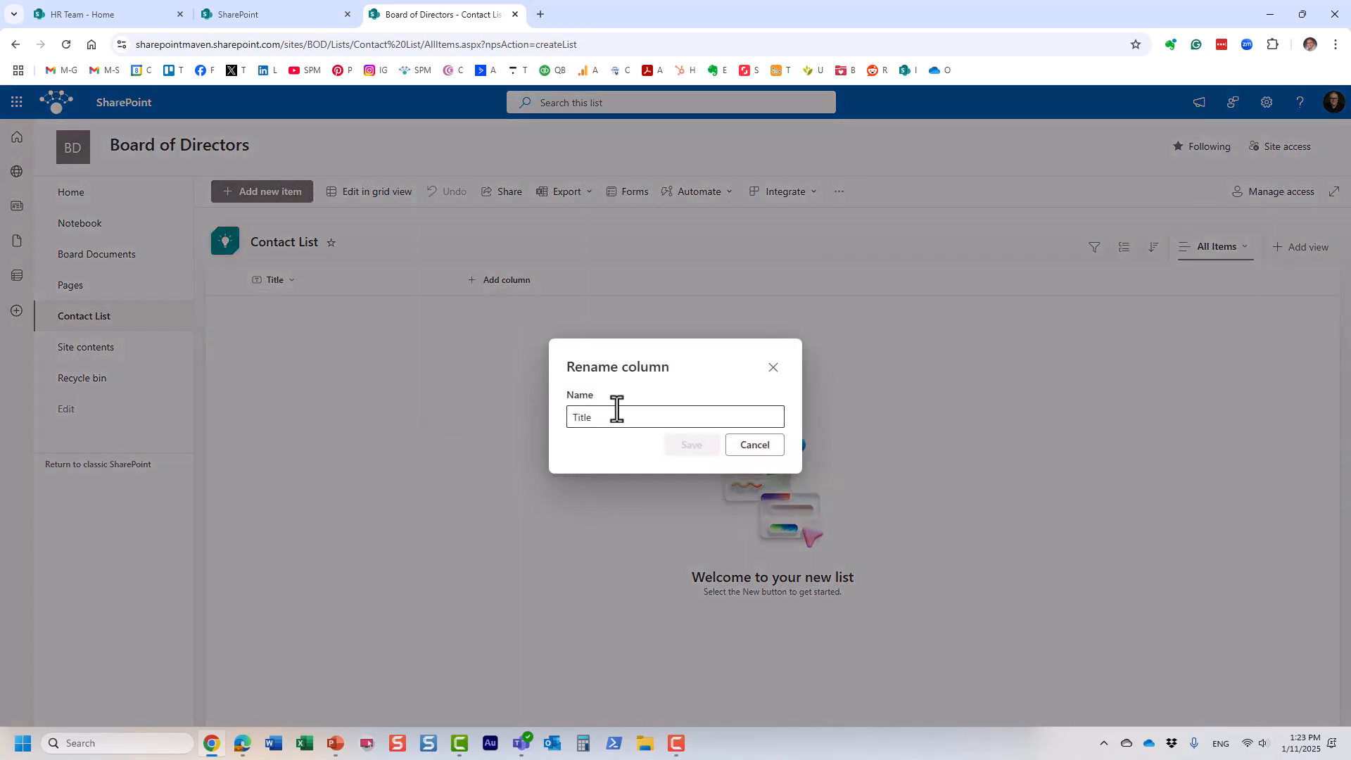
drag(616, 417, 560, 418)
text(BO)
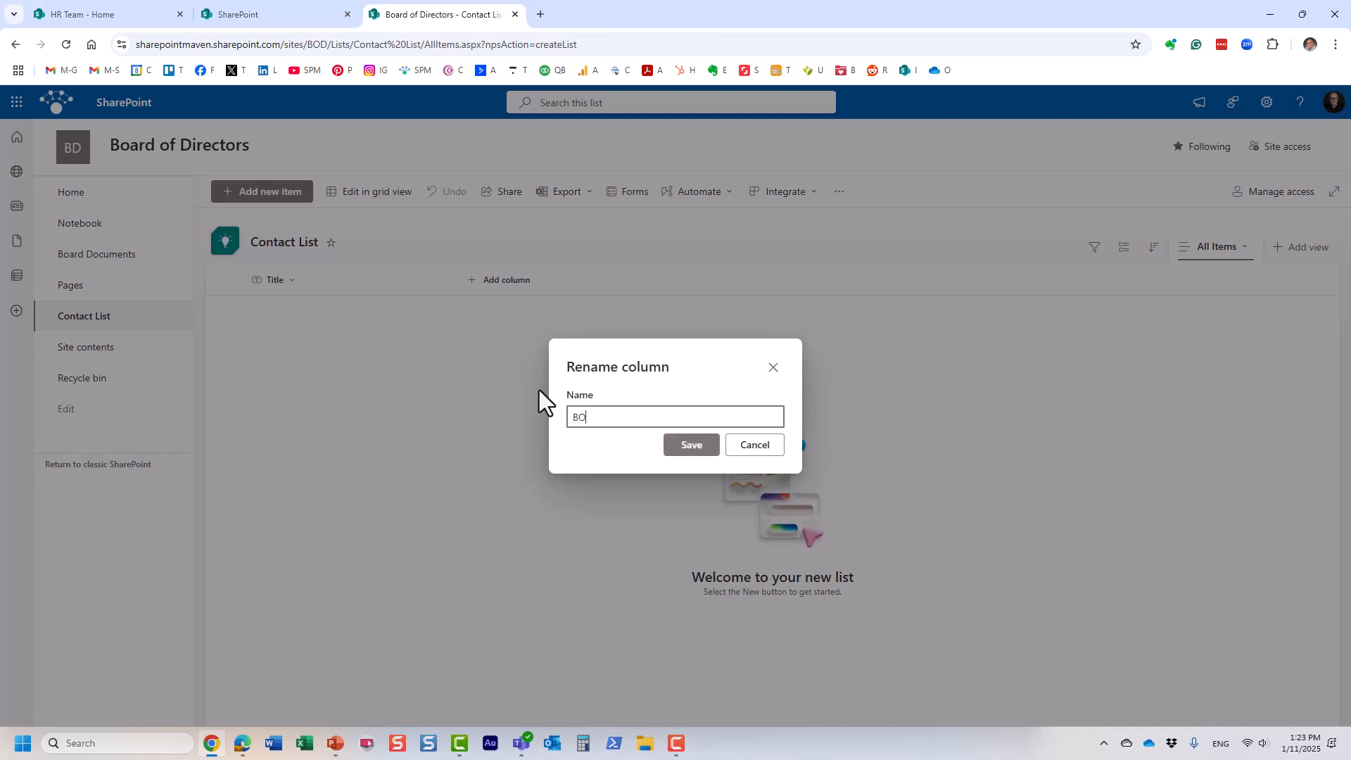
text(D Name)
click(688, 446)
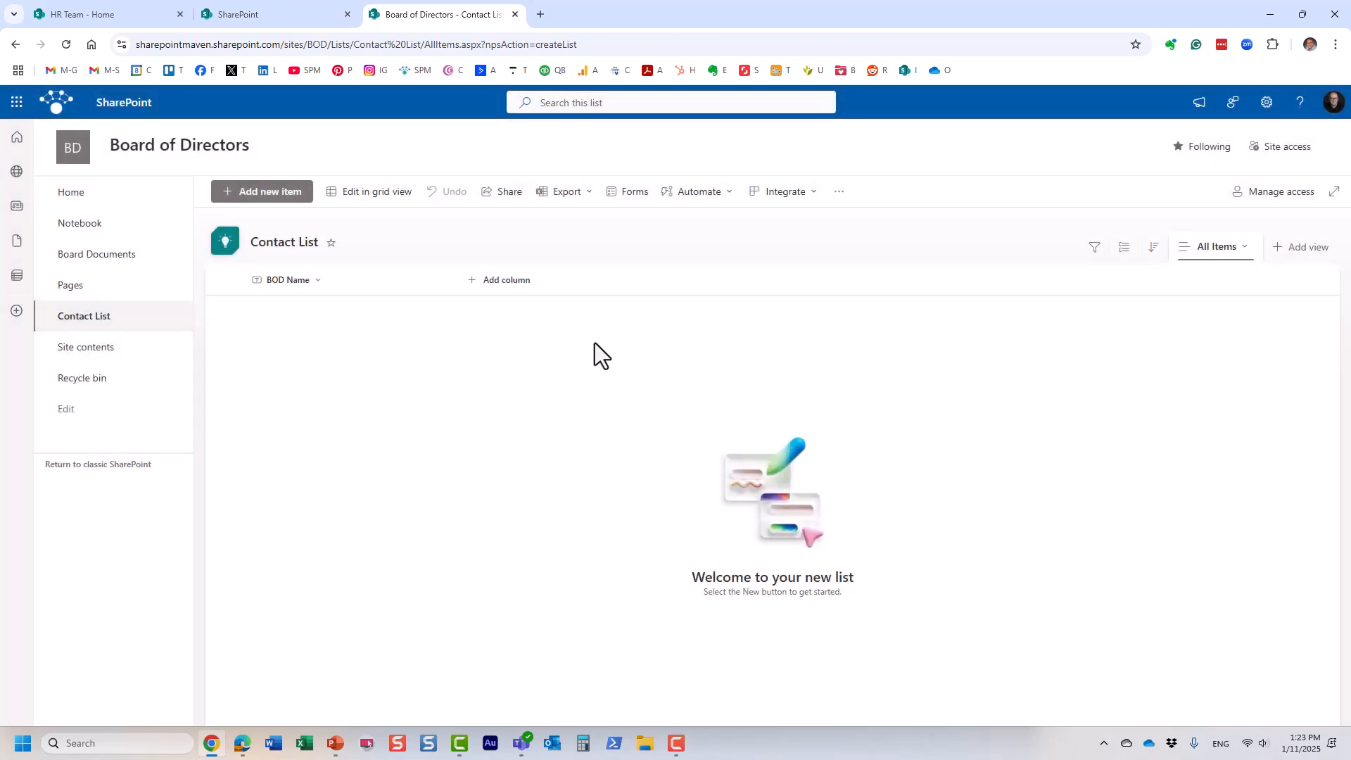
Step: Add a text column named 'Phone' to the Contact List
click(509, 281)
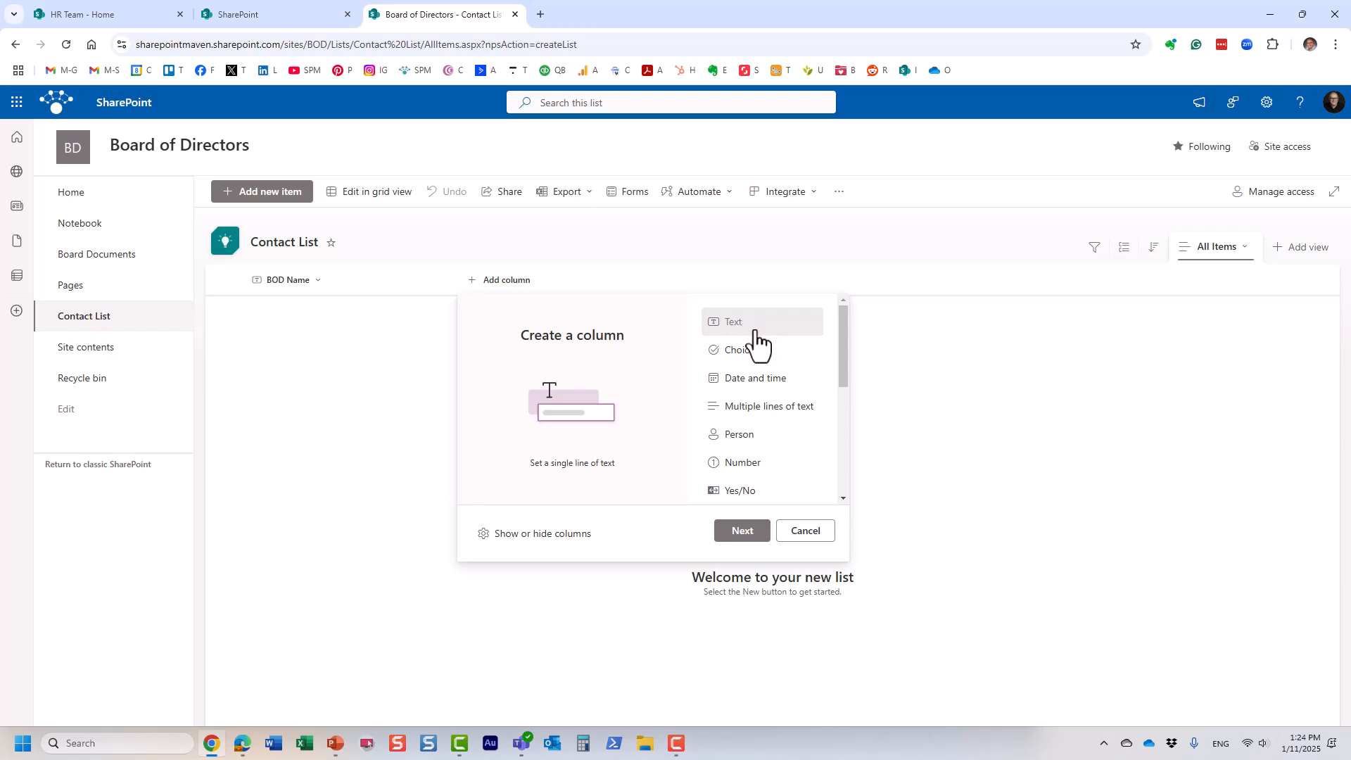
click(741, 533)
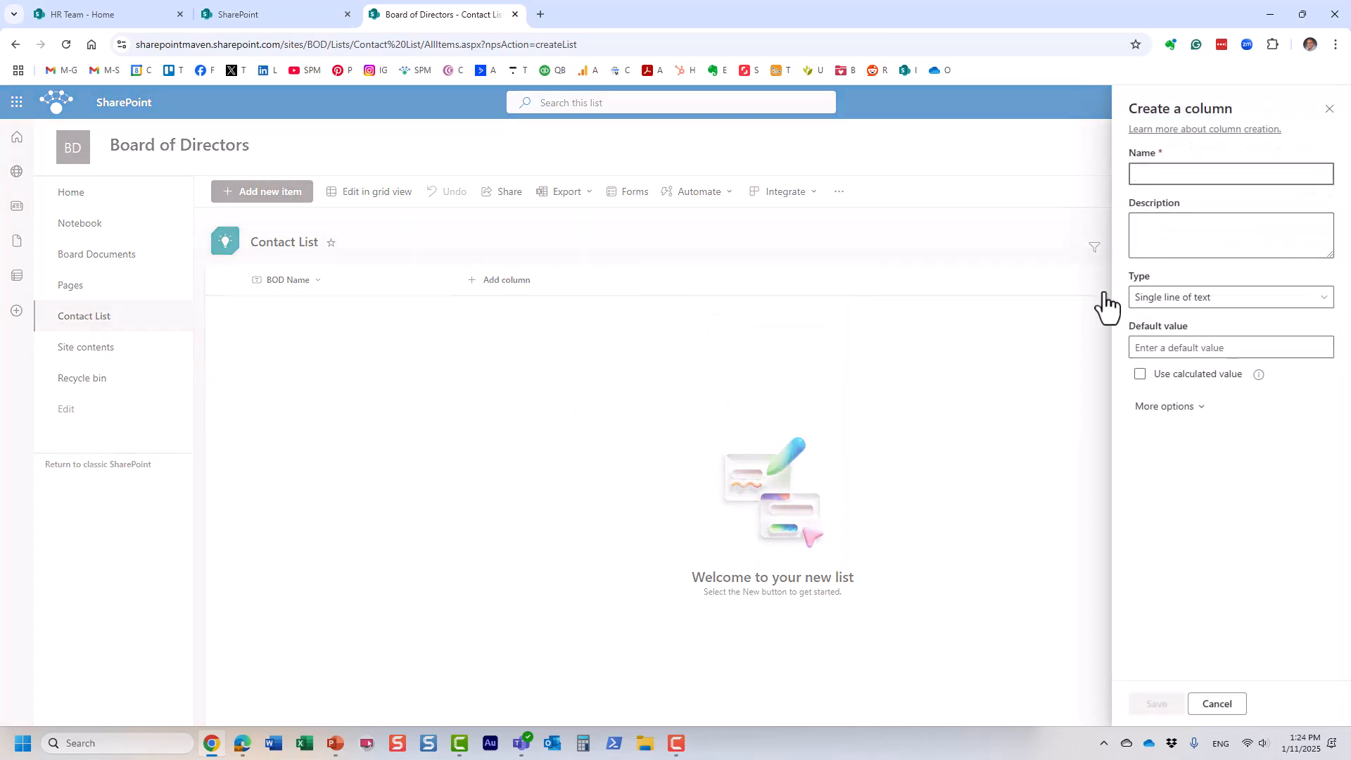
text(Phone)
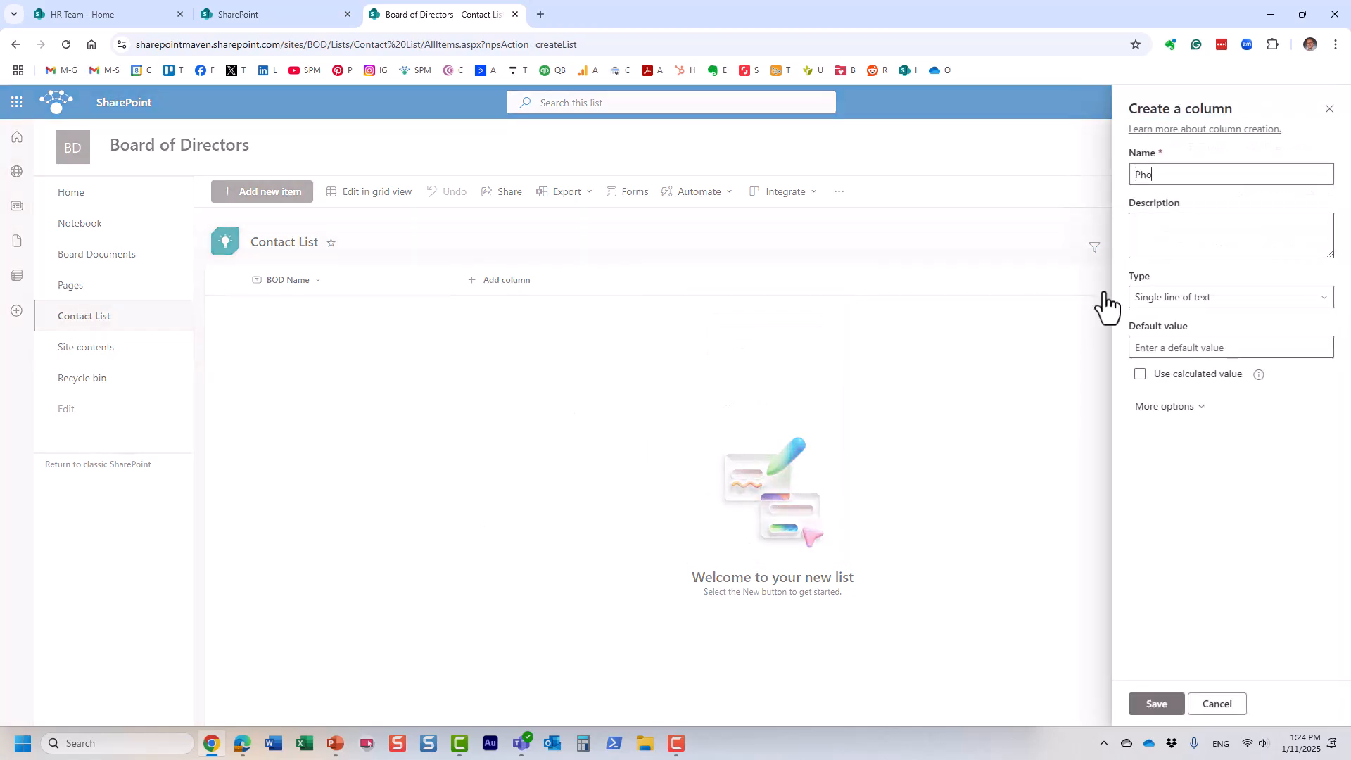
click(1158, 709)
Step: Add a date and time column named 'Started On'
click(589, 280)
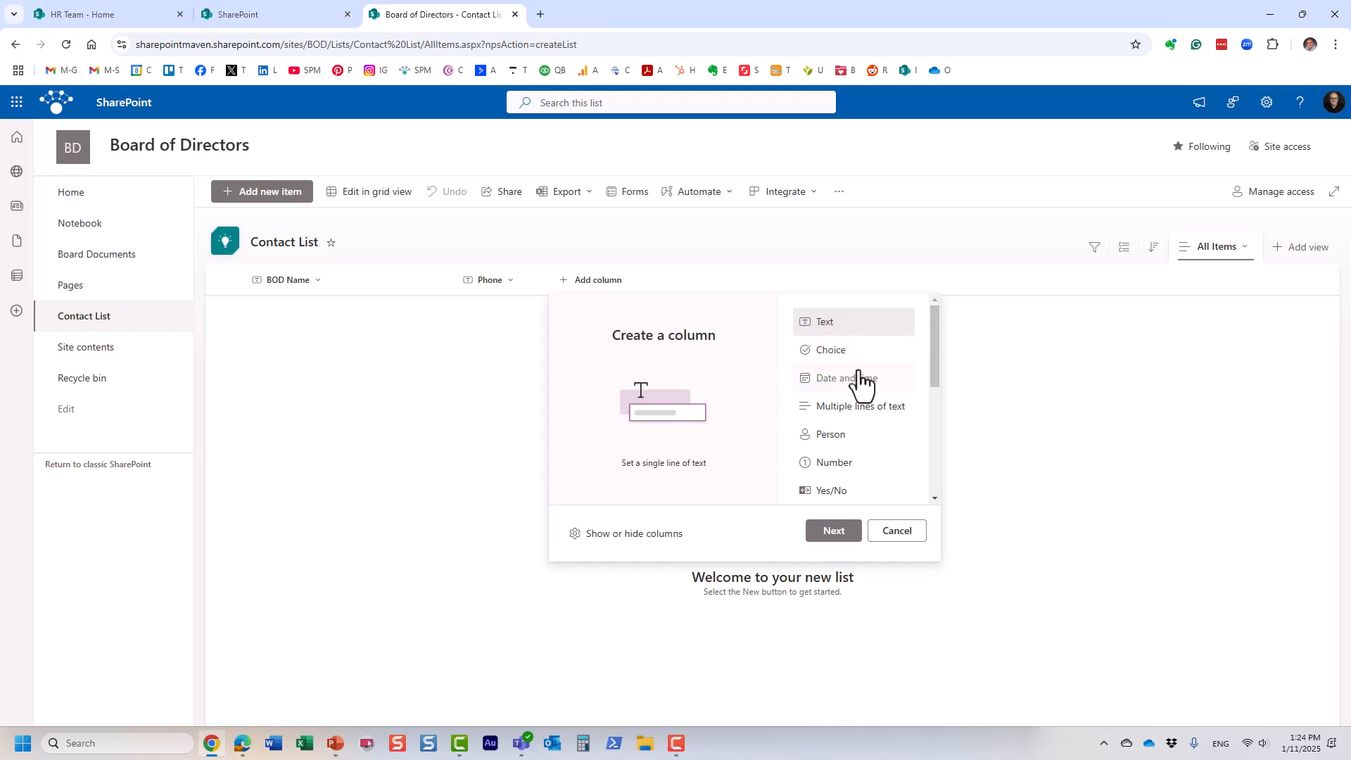
scroll(858, 371, down, 3)
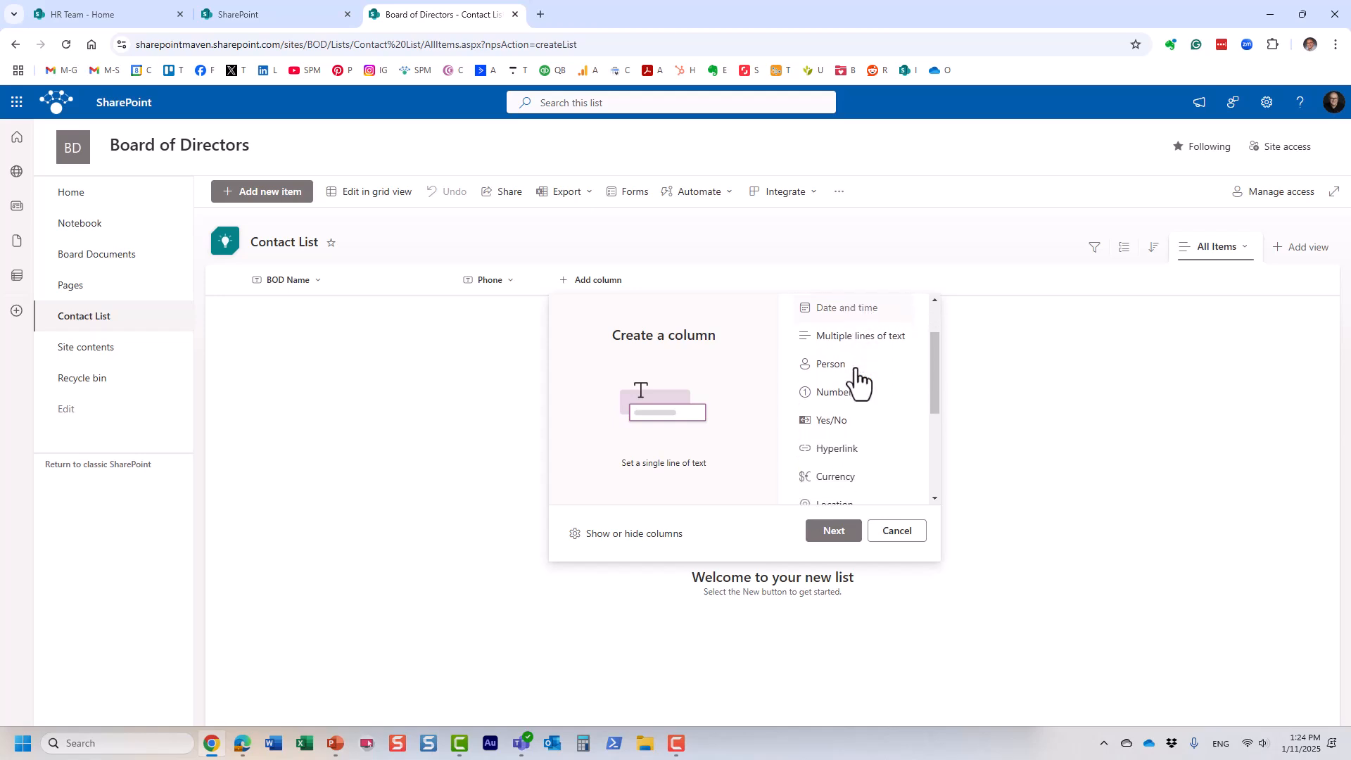
scroll(858, 372, up, 3)
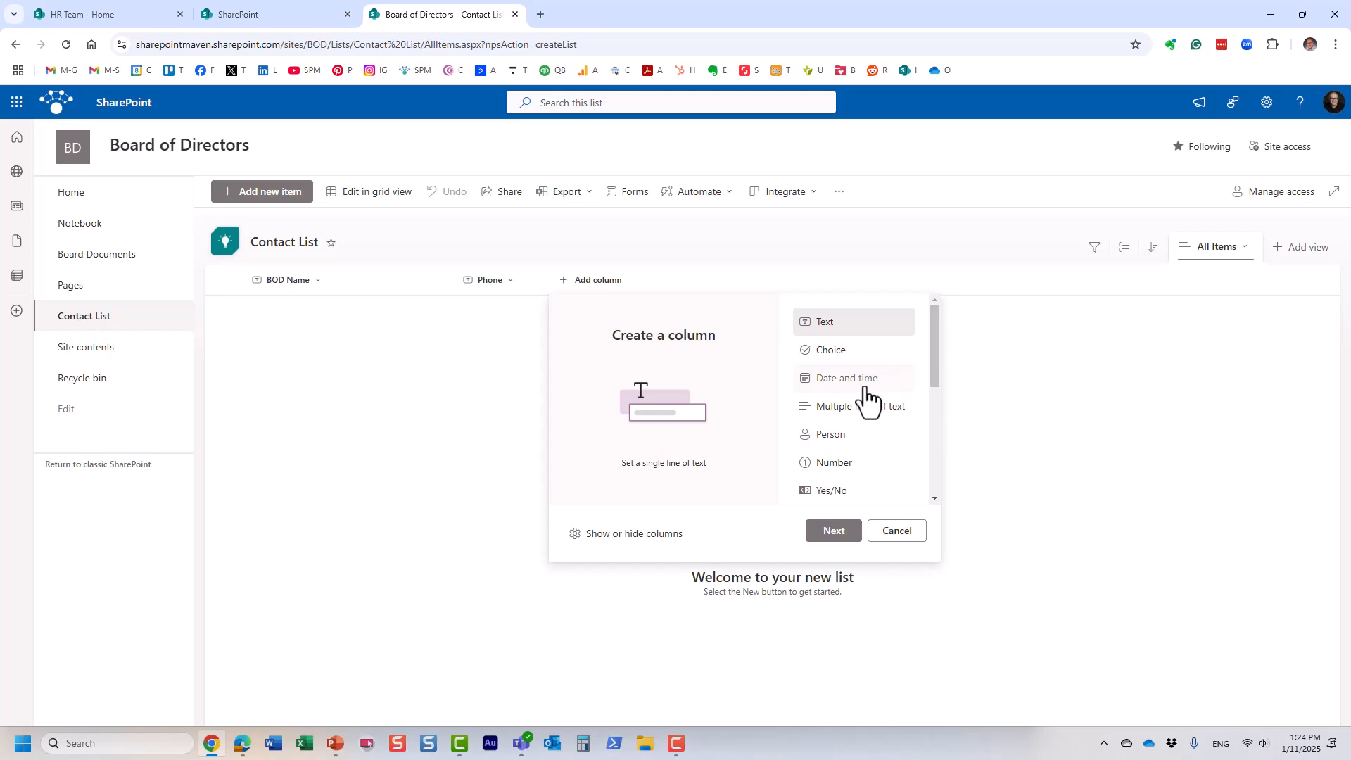
click(855, 383)
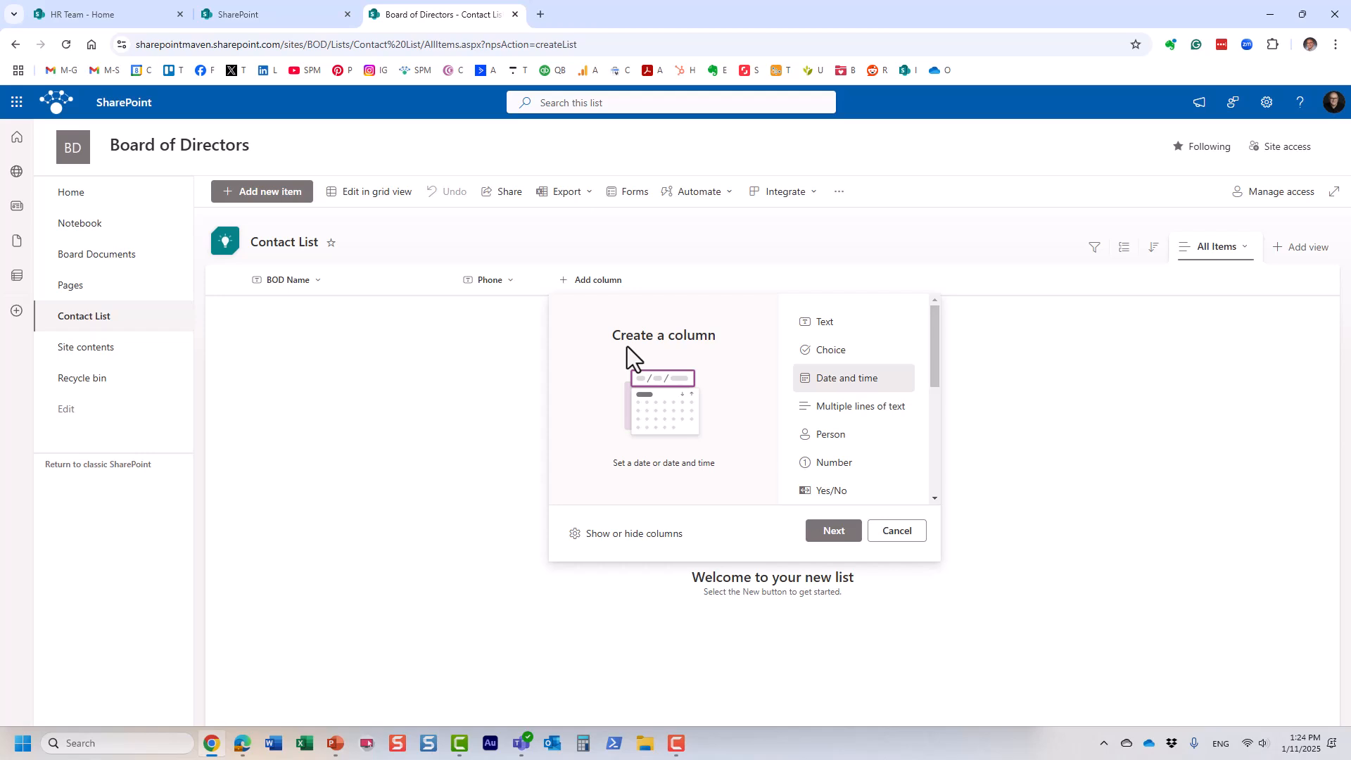
click(835, 532)
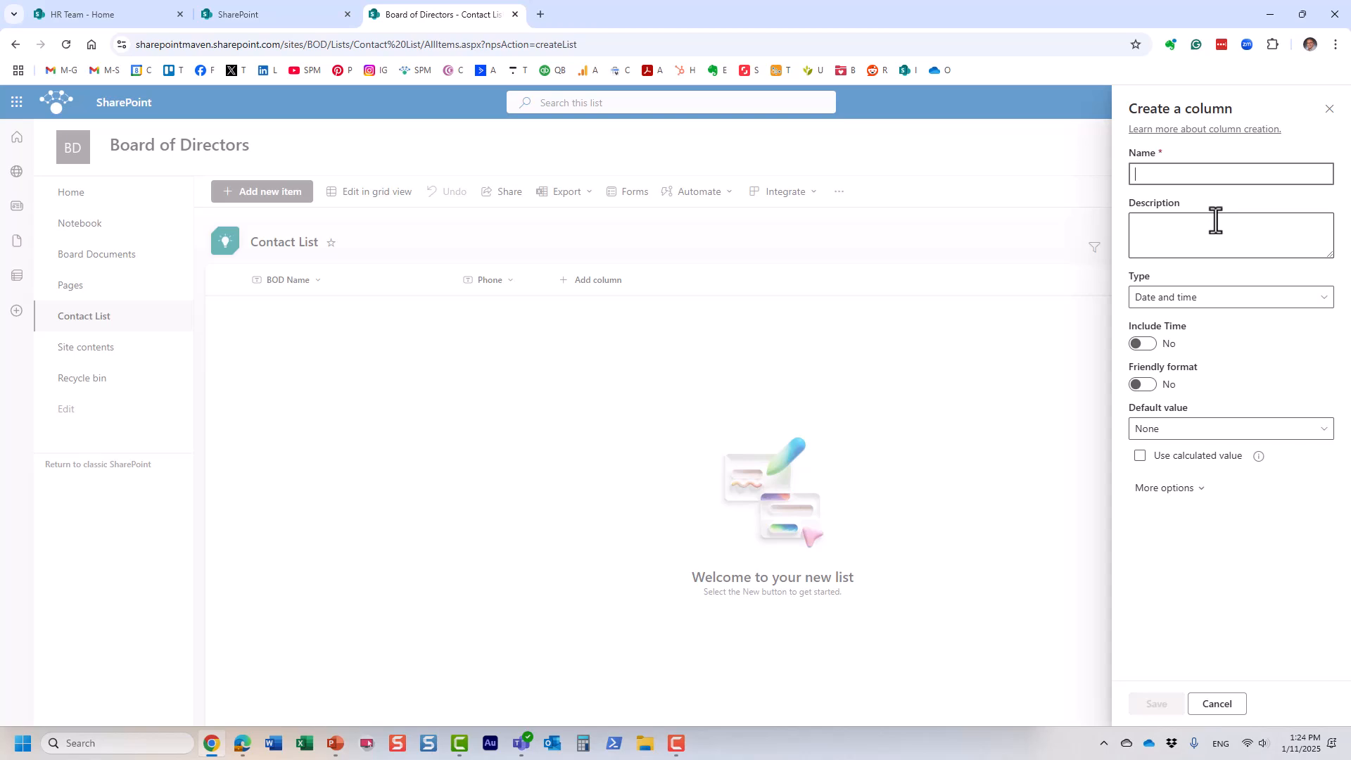
text(Started On)
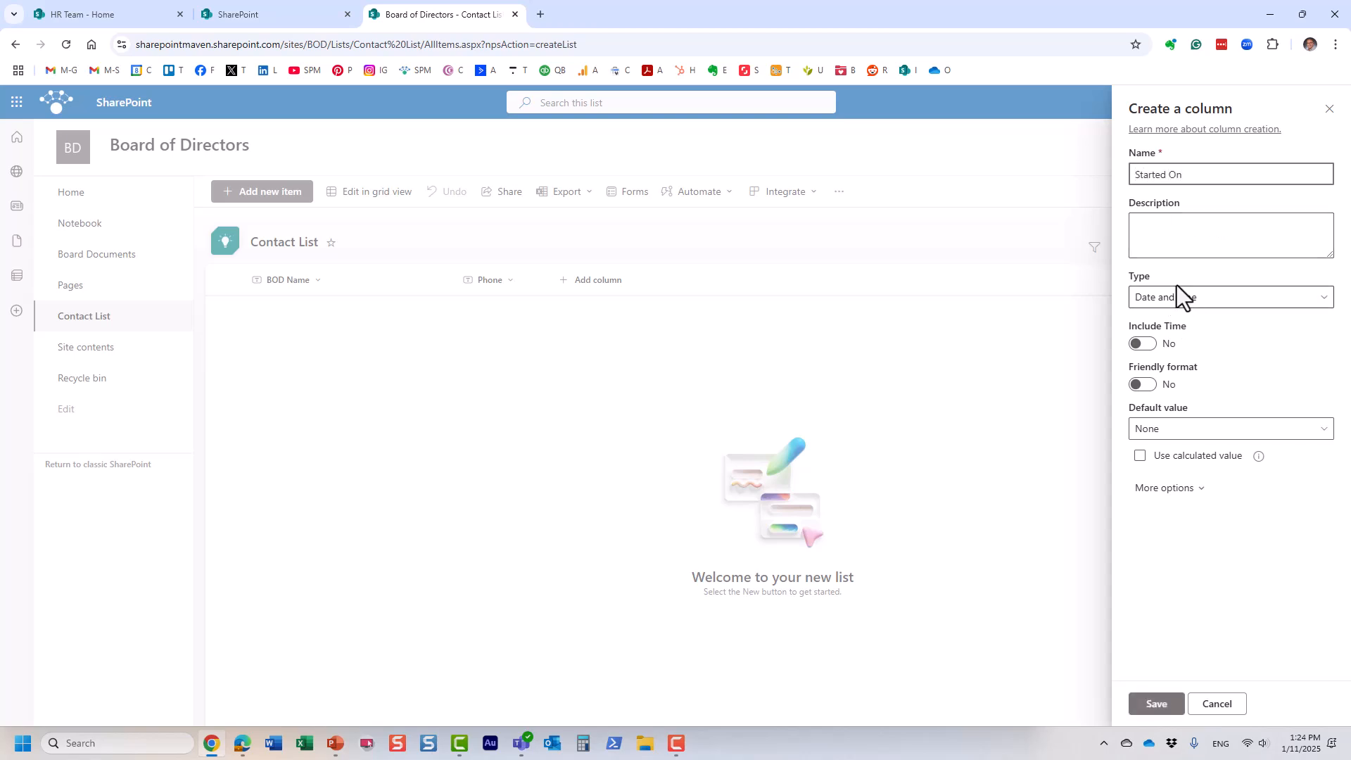
click(1160, 705)
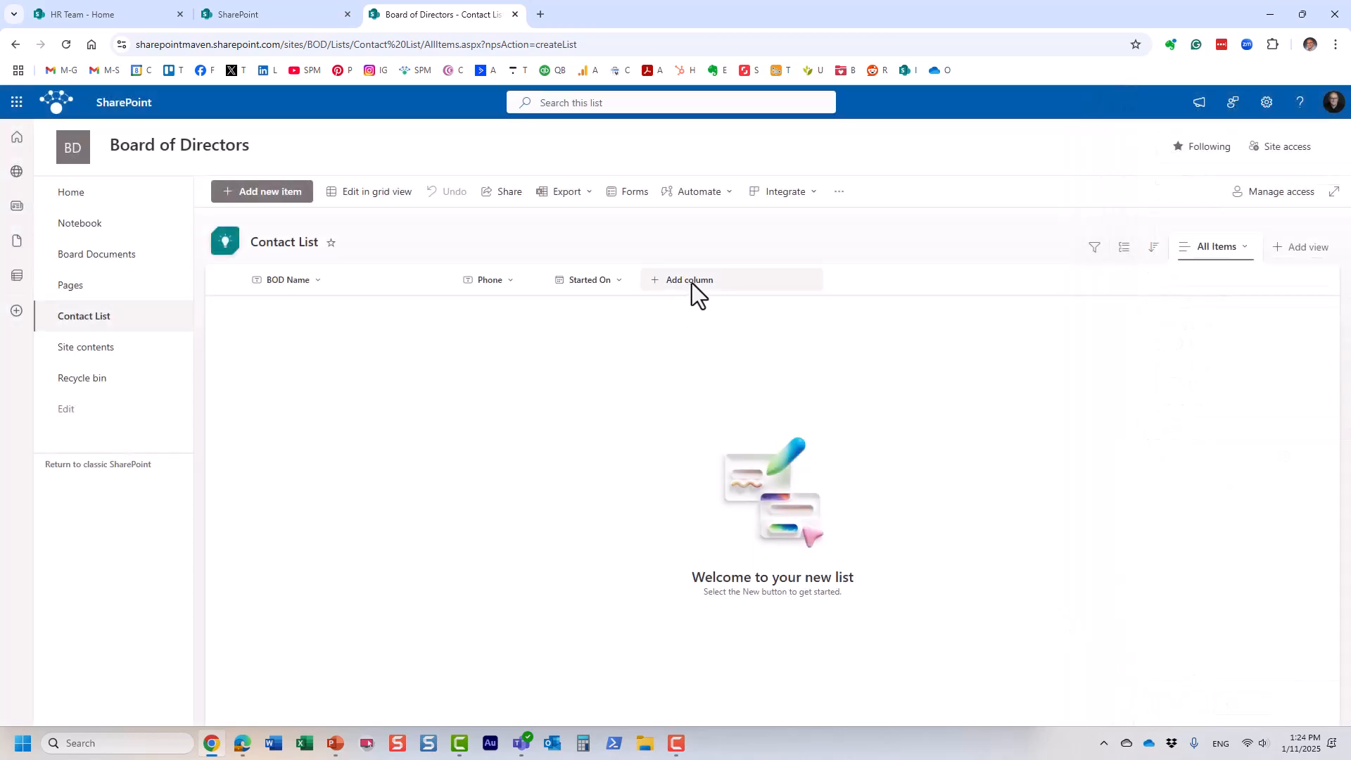
Step: Start a new column and pick Choice as its type
click(691, 283)
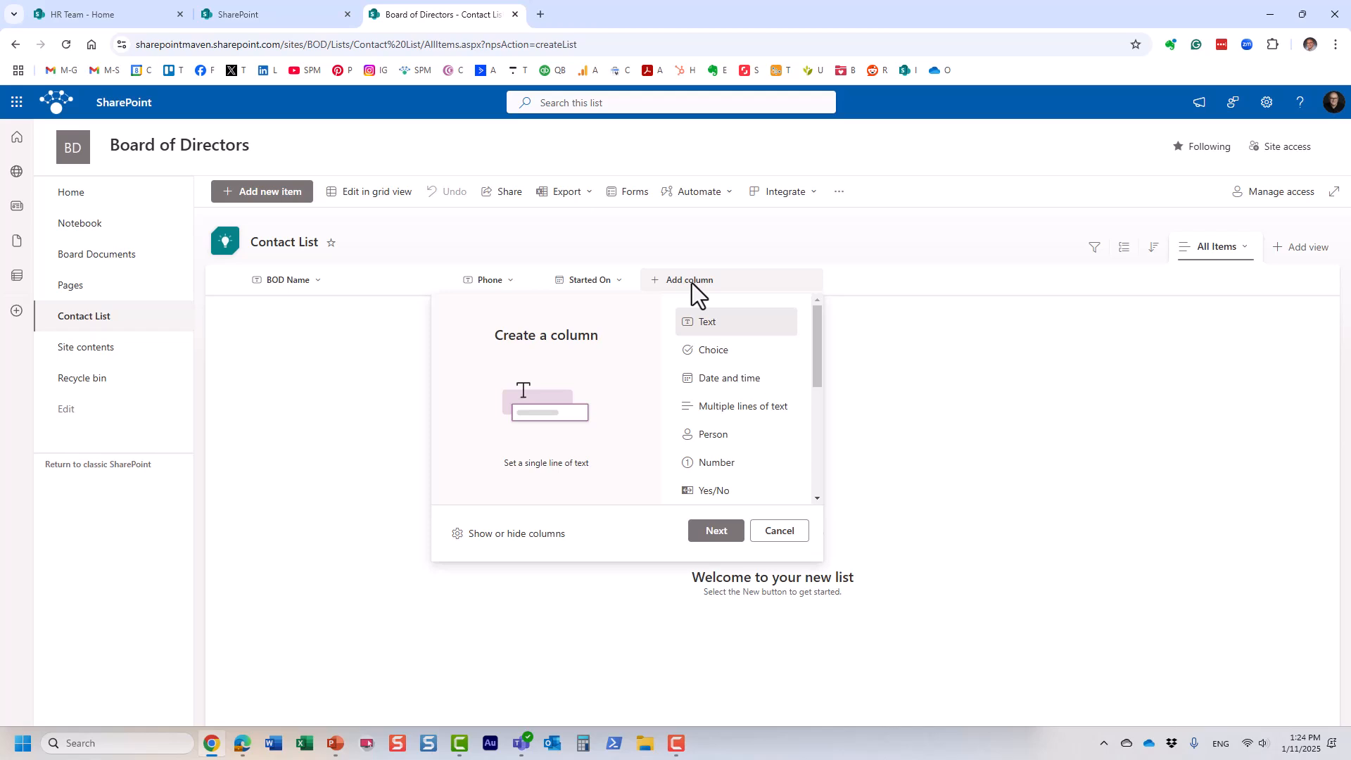
click(713, 350)
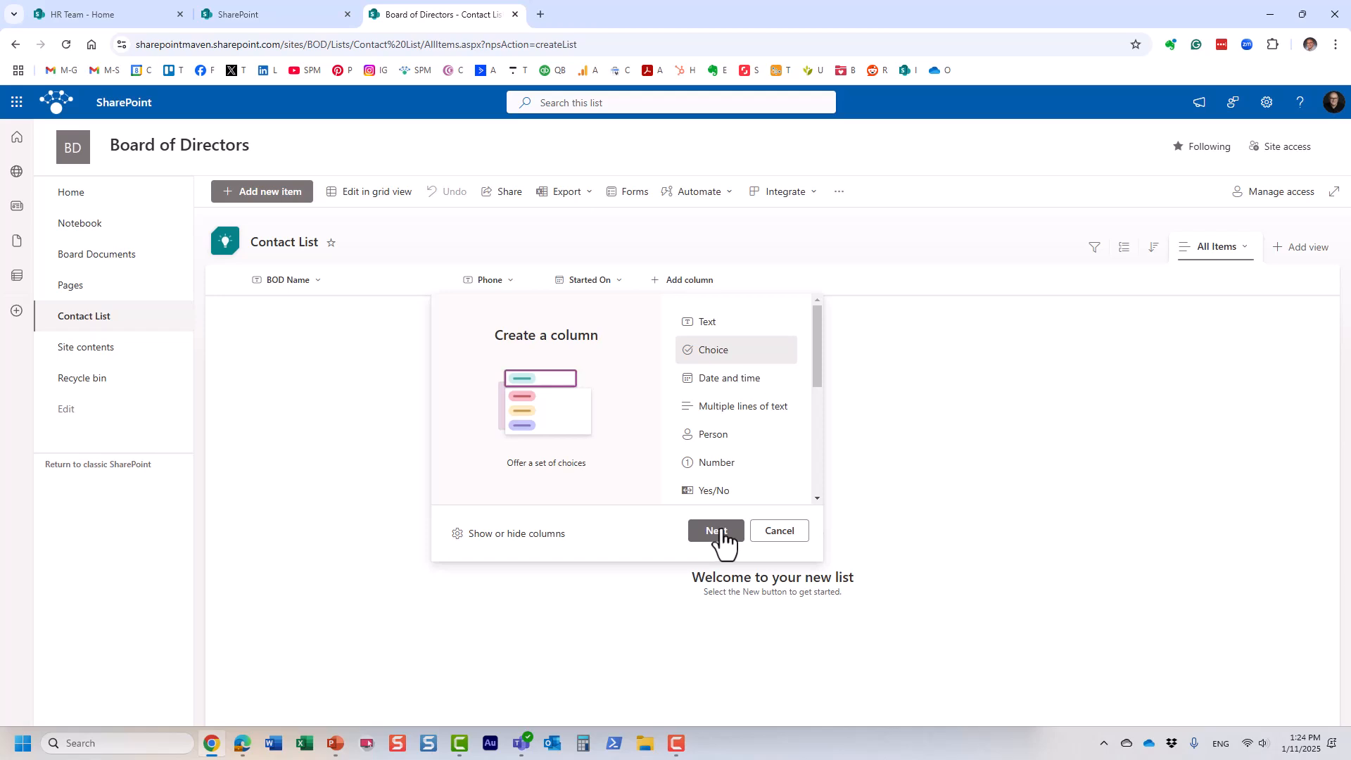
Step: Save a 'Role' choice column with Director, President and Volunteer, then cancel a new-item form
click(716, 531)
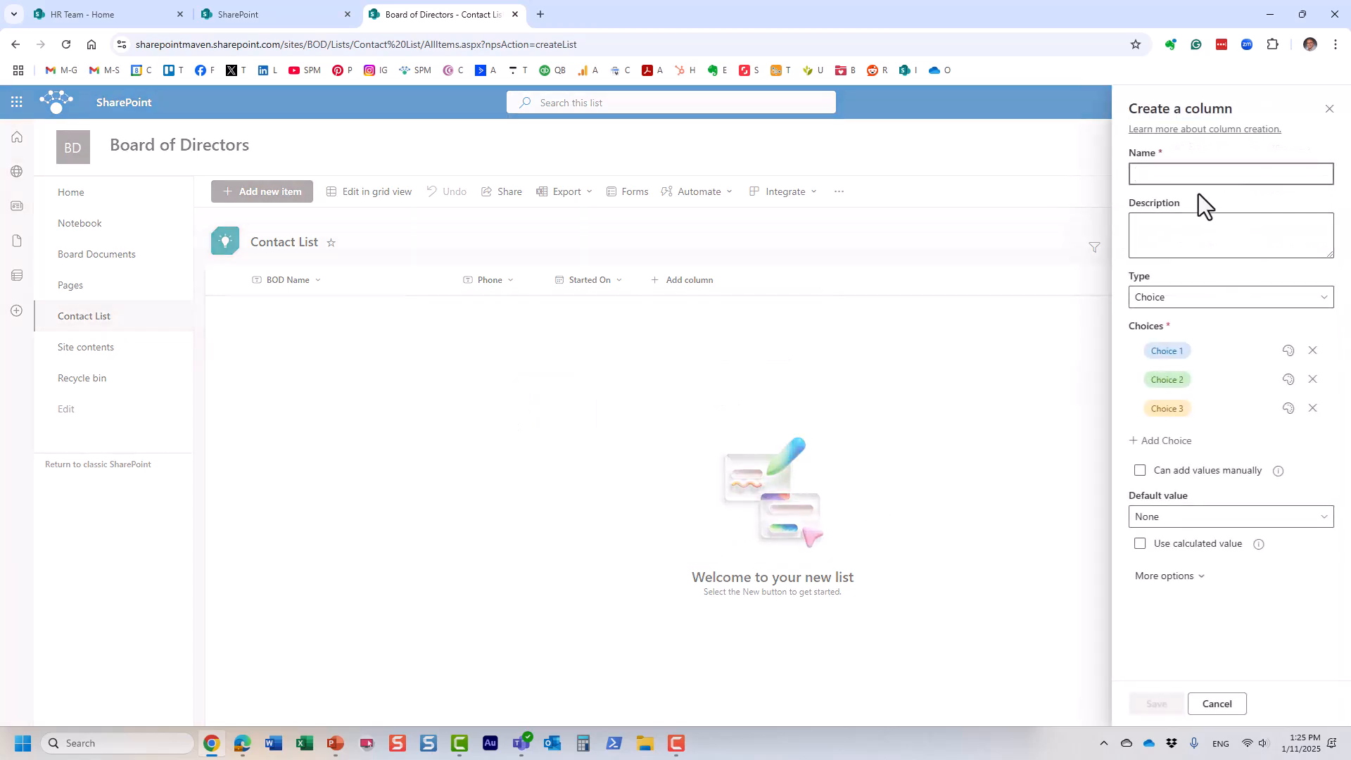
text(Role)
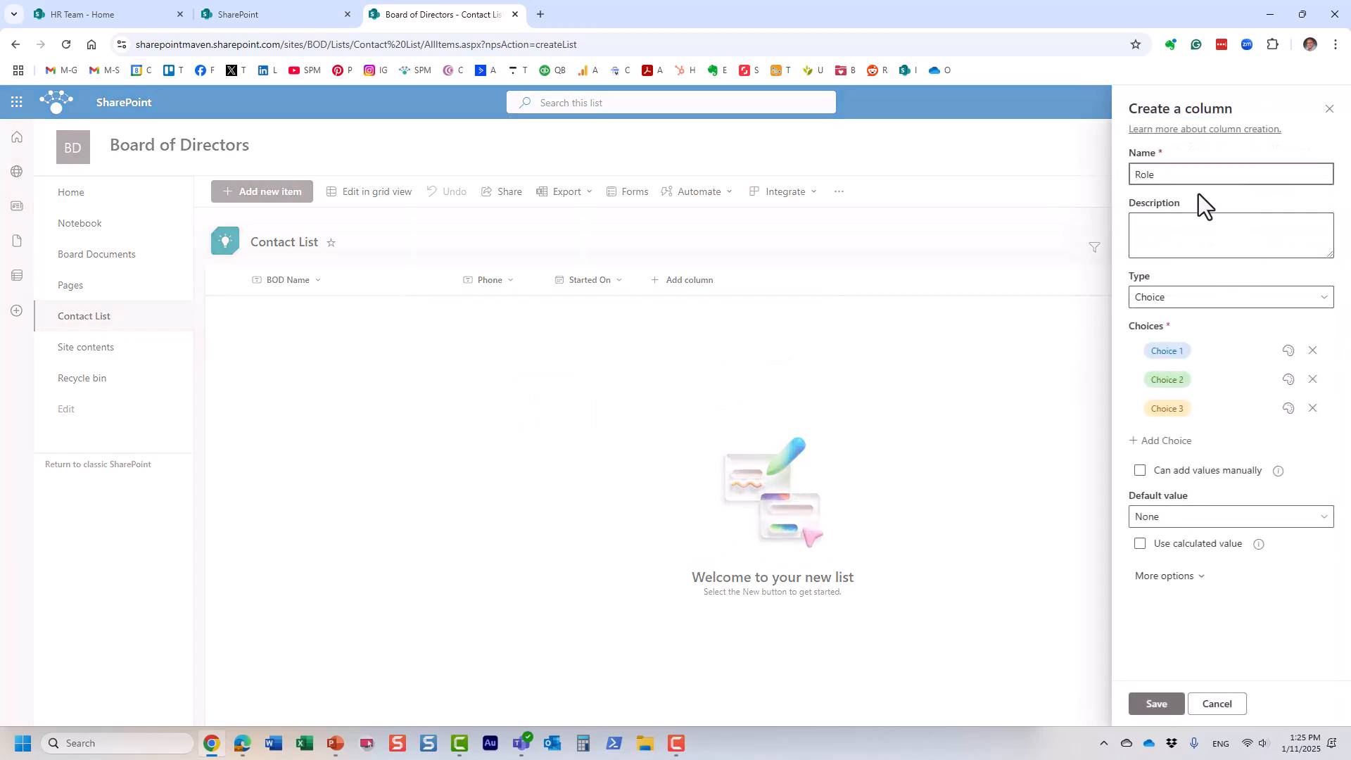
click(1177, 352)
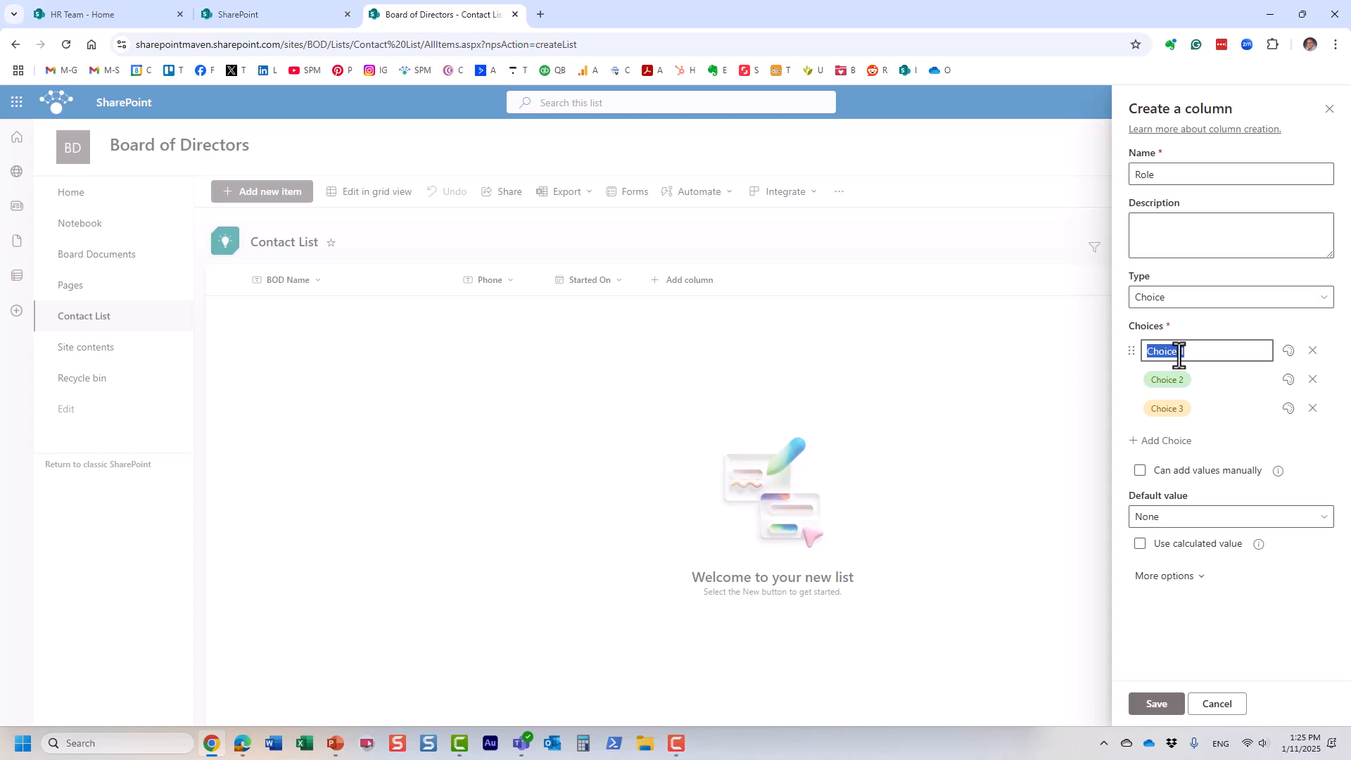
text(Director)
click(1166, 382)
text(Pr)
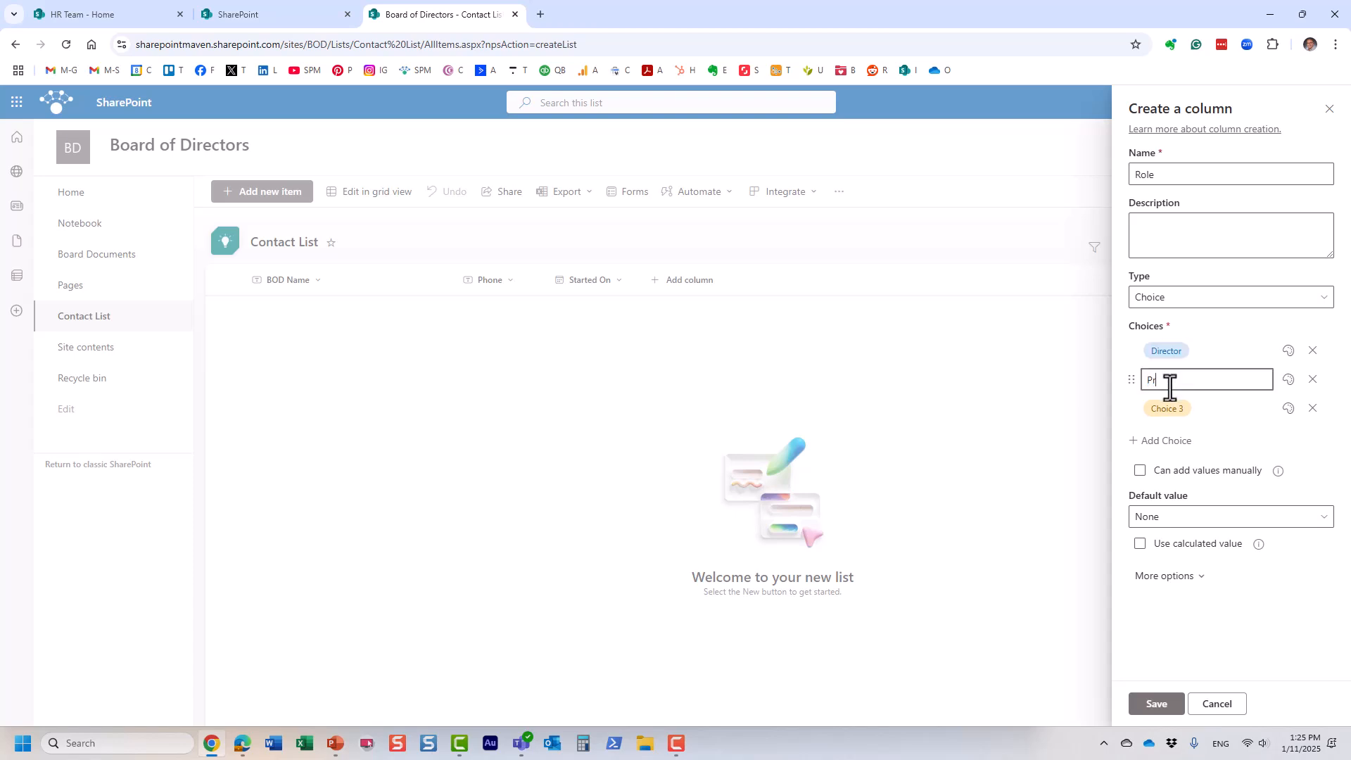
text(esident)
click(1174, 408)
text(V)
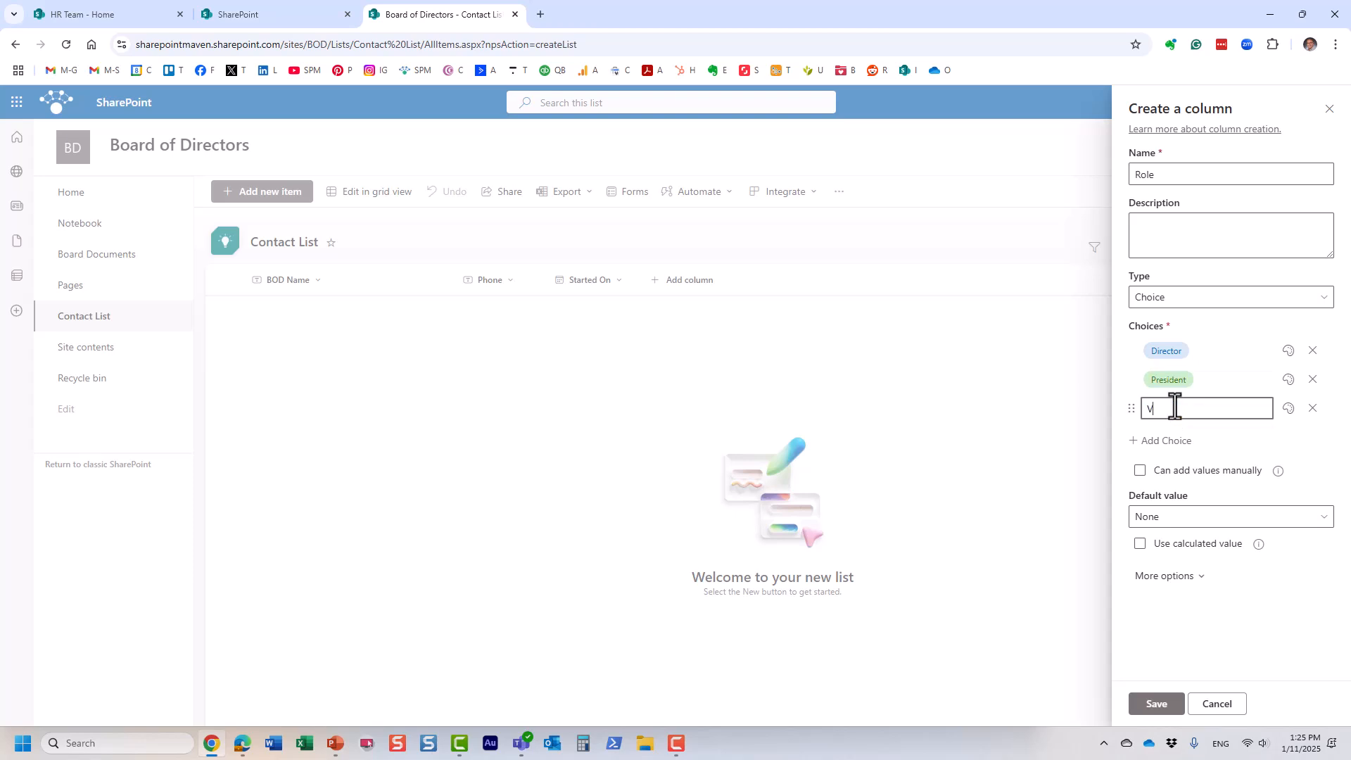
text(olunteer)
click(1299, 443)
click(1157, 704)
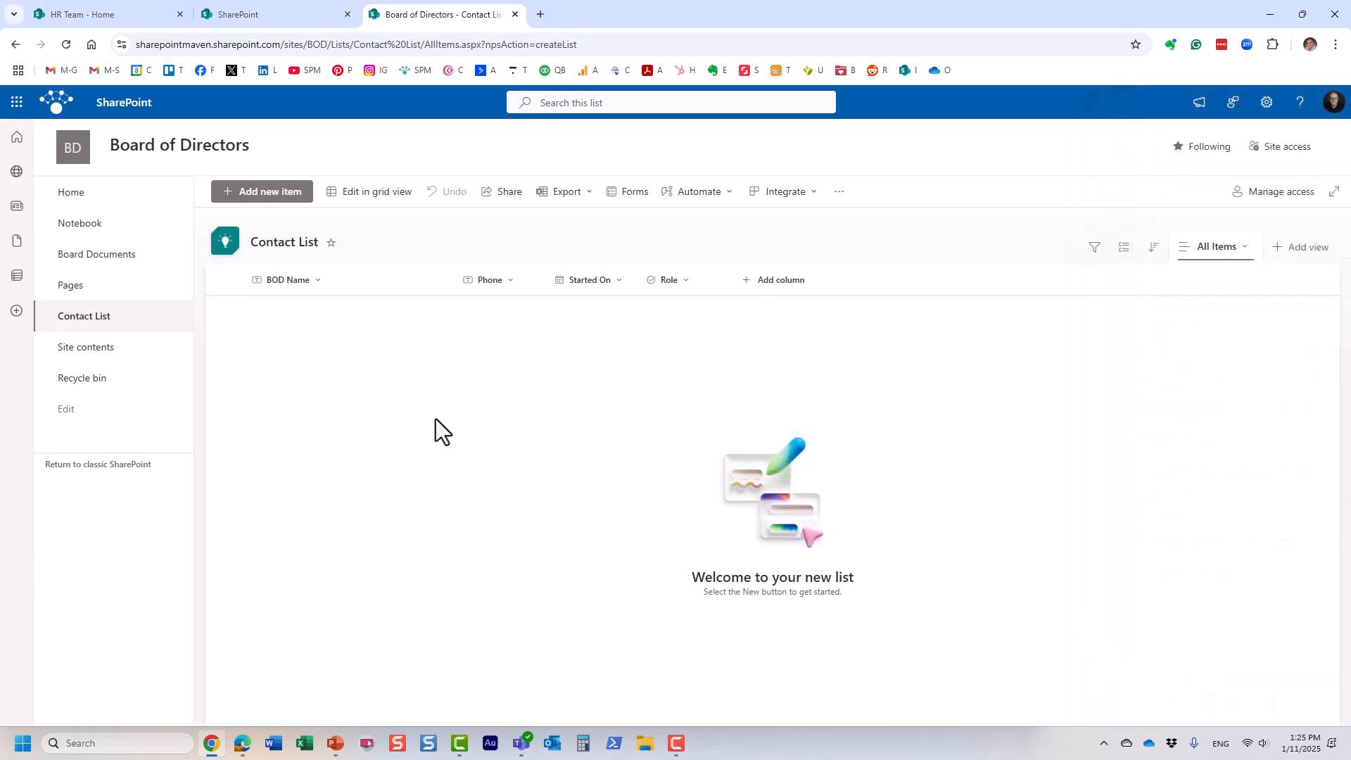
click(297, 200)
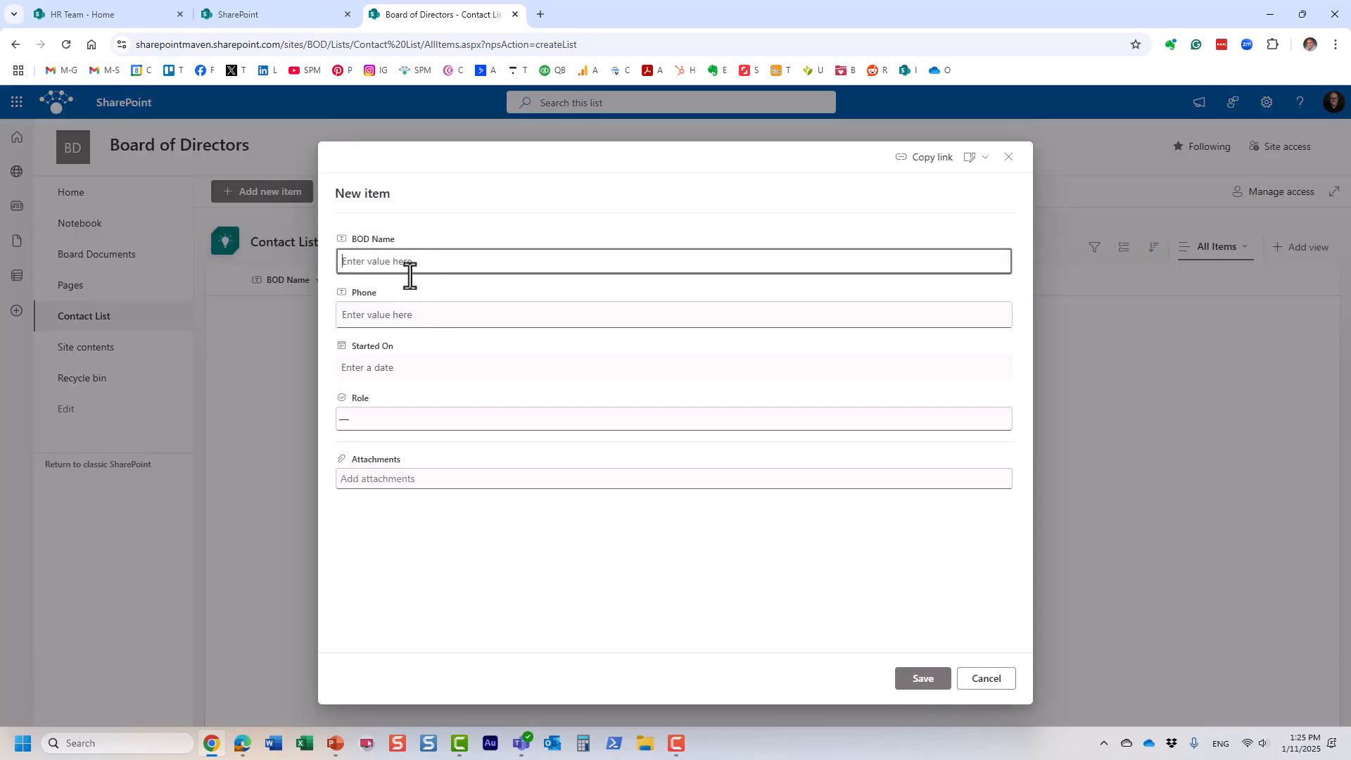
click(974, 680)
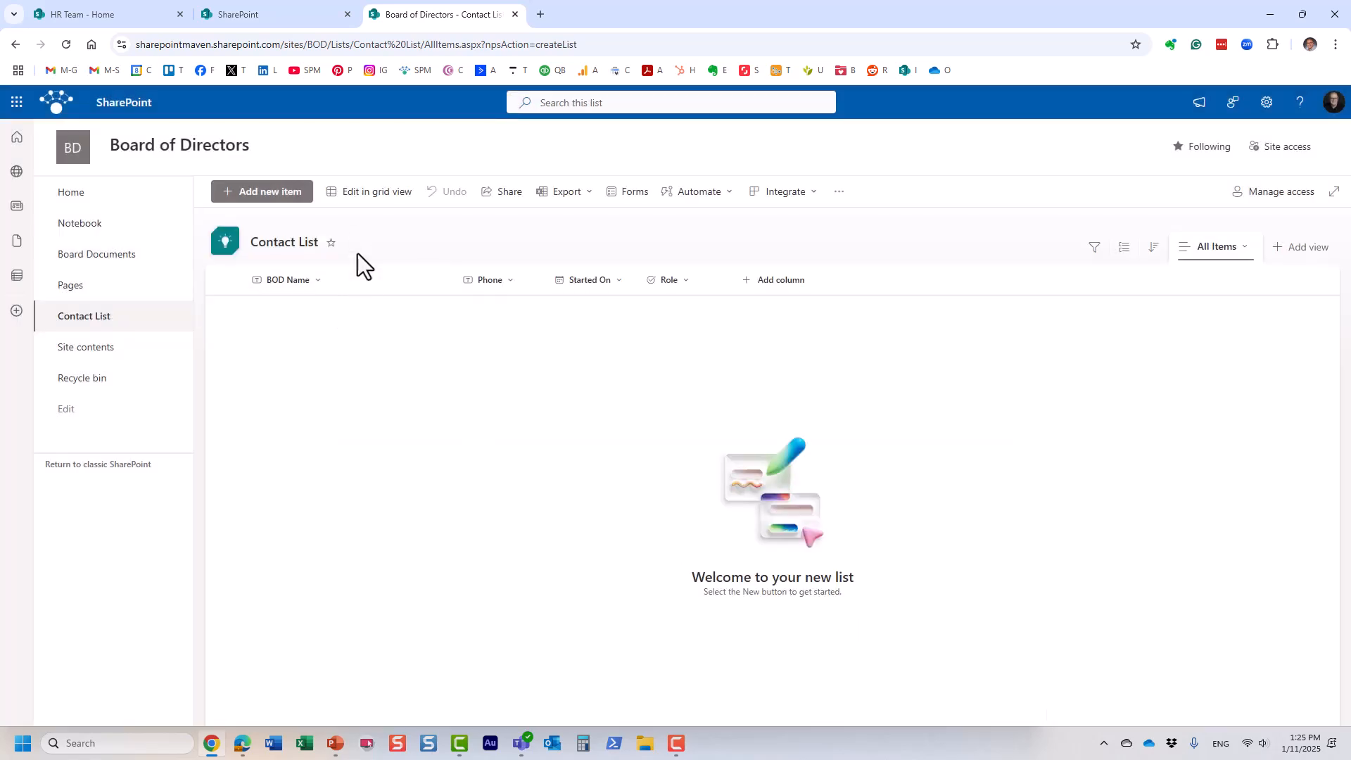
Step: In grid view, add the first board member's name, phone, start date 1/14/2025 and Role President
click(373, 192)
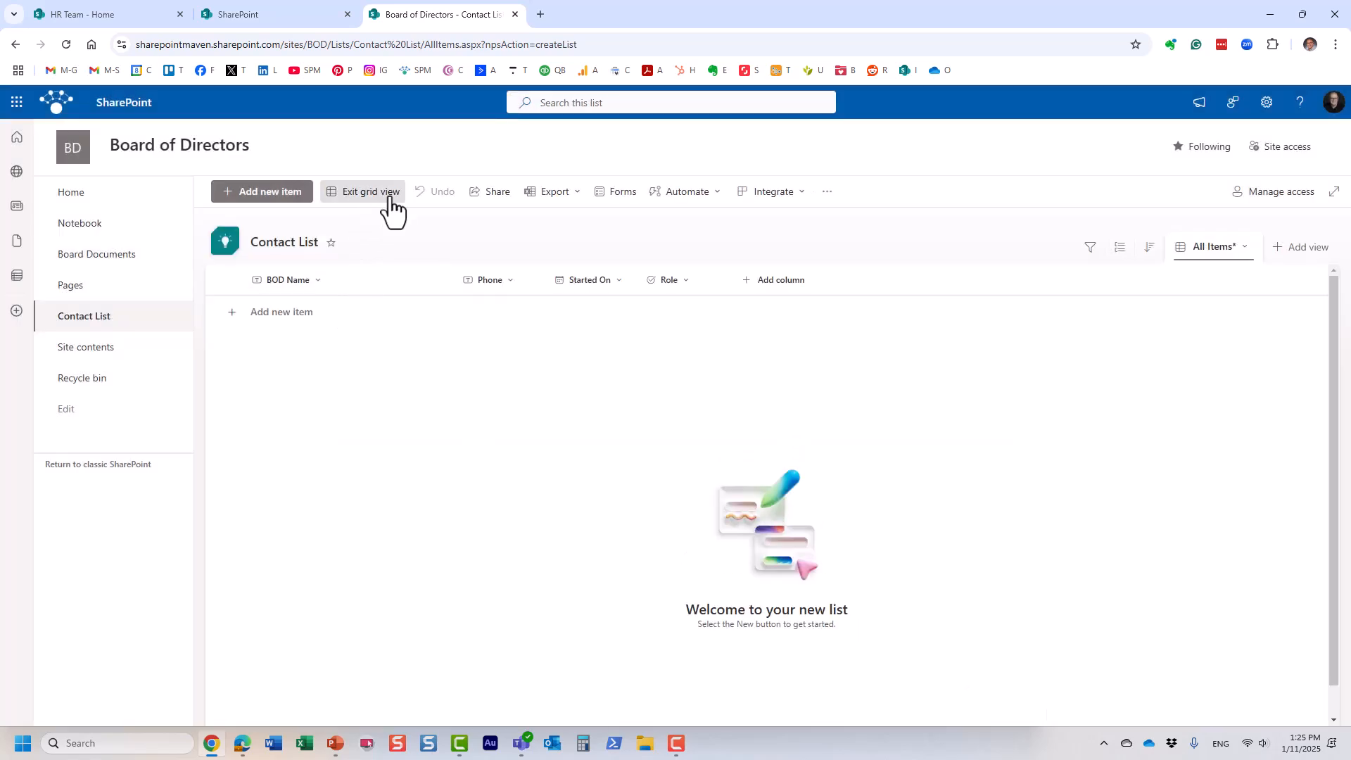
click(280, 315)
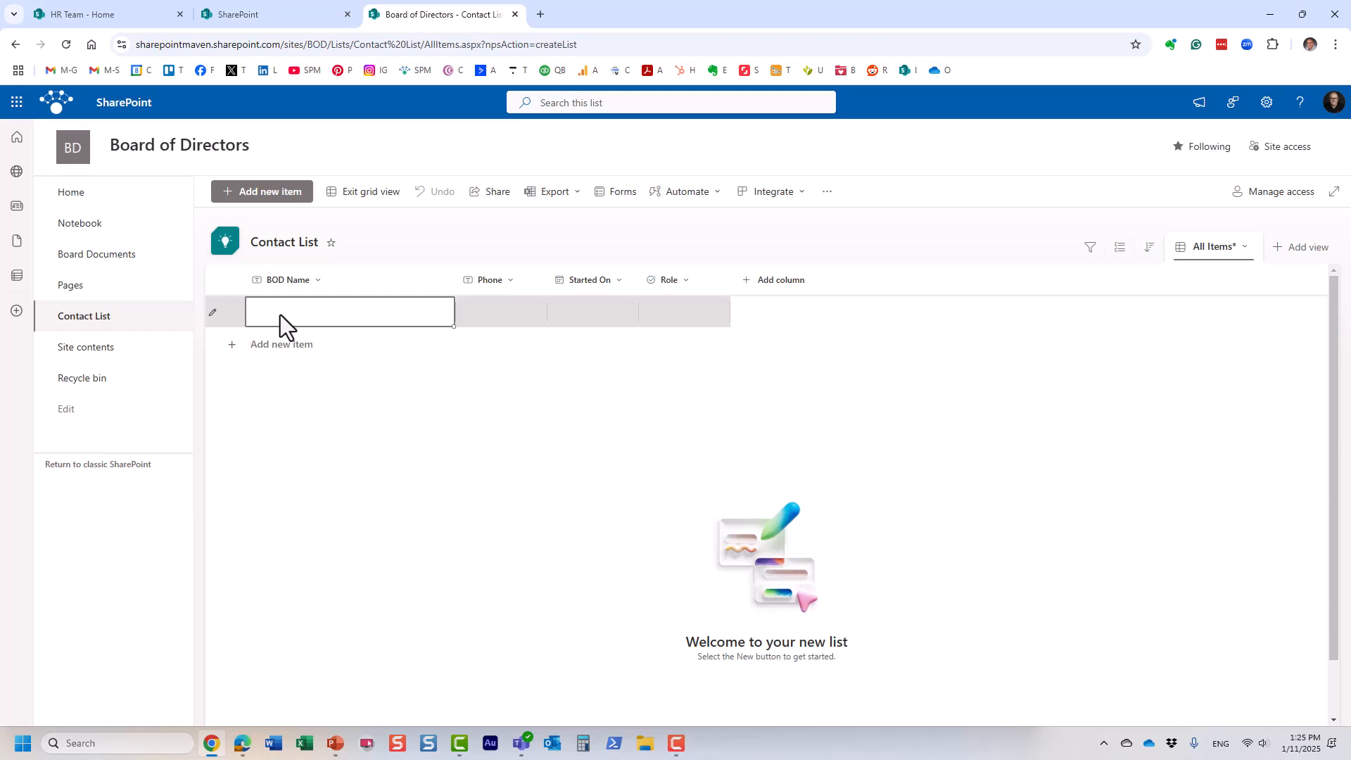
text(Greg)
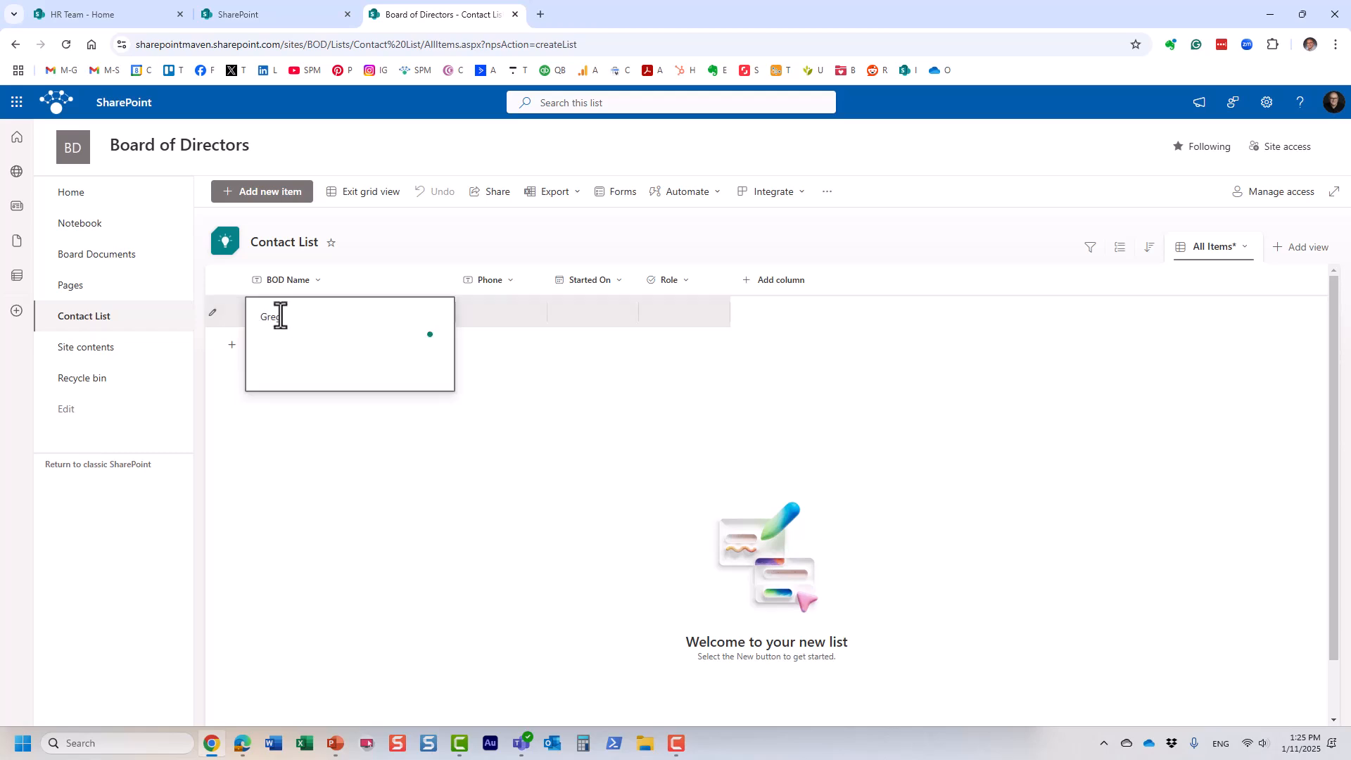
click(503, 310)
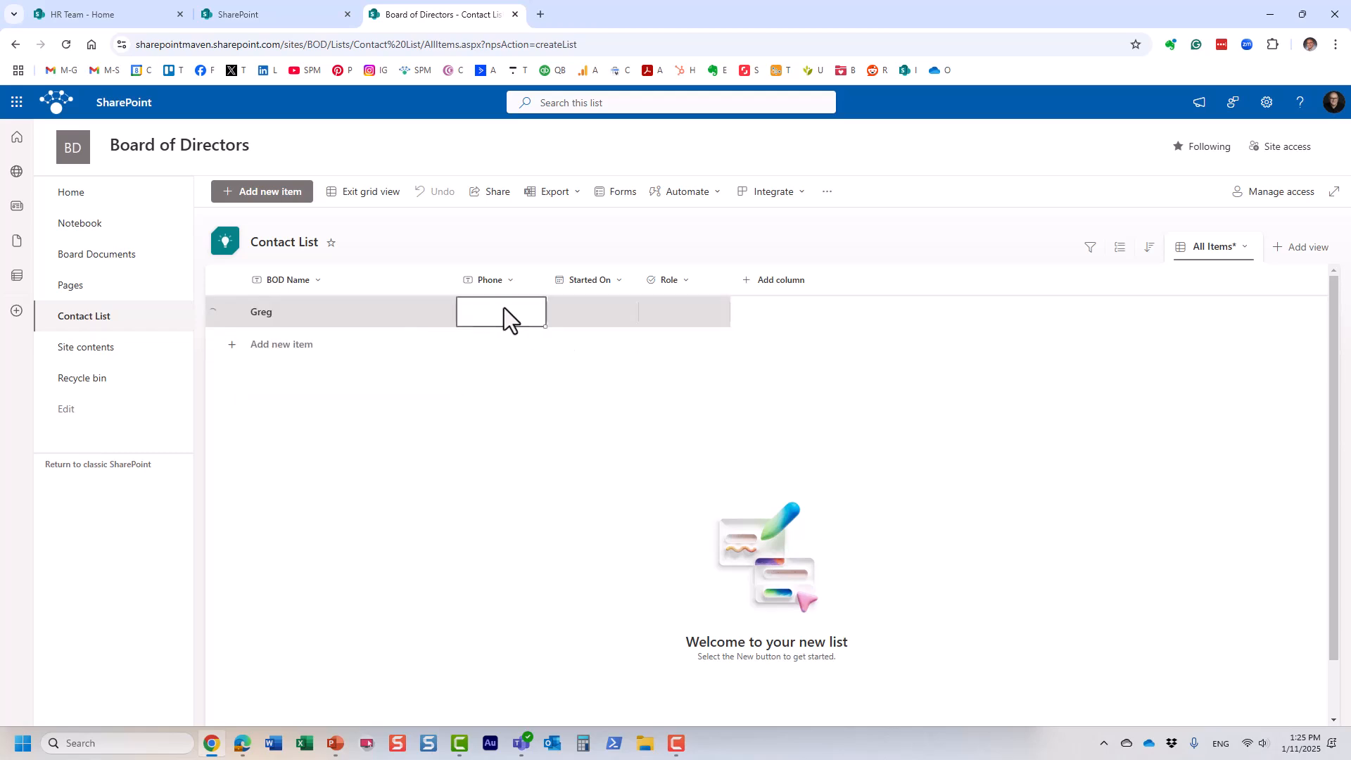
text(111111)
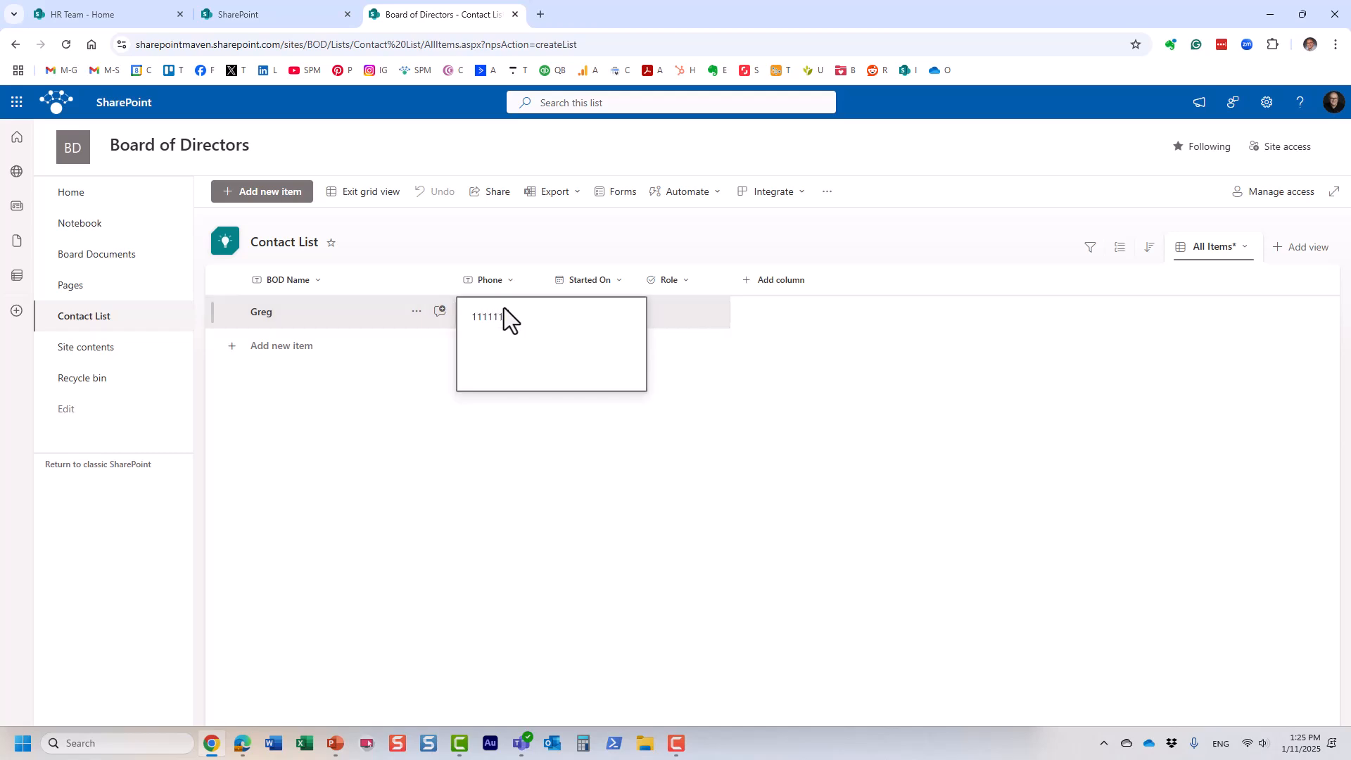
text(111)
key(Return)
click(606, 318)
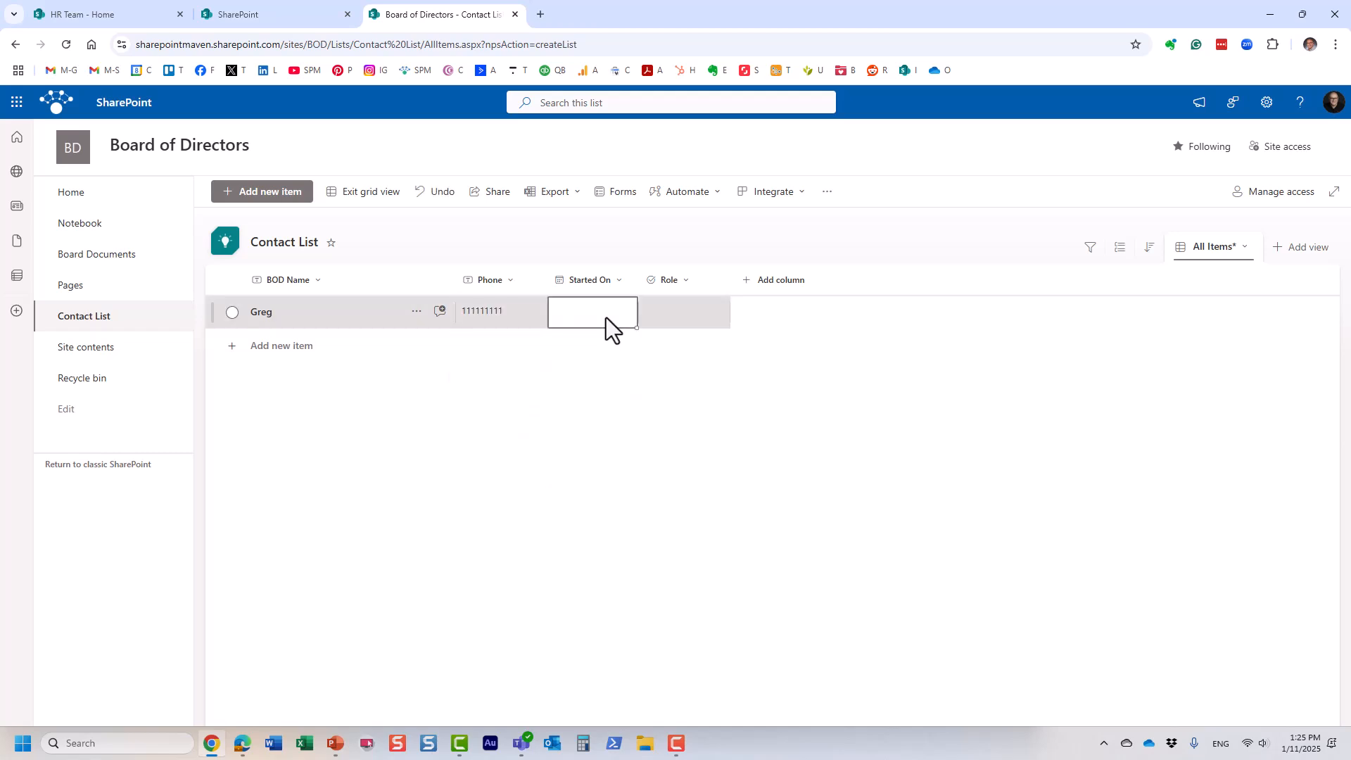
click(597, 314)
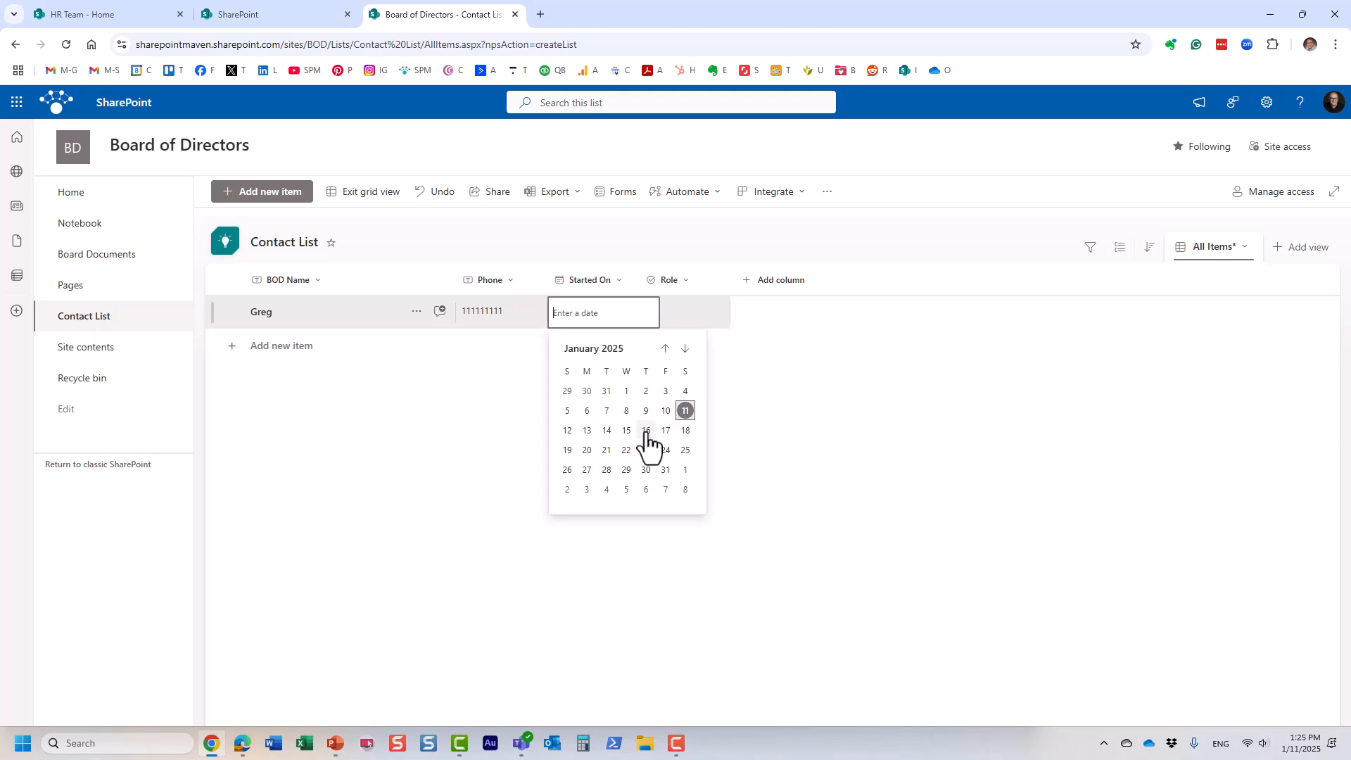
click(607, 430)
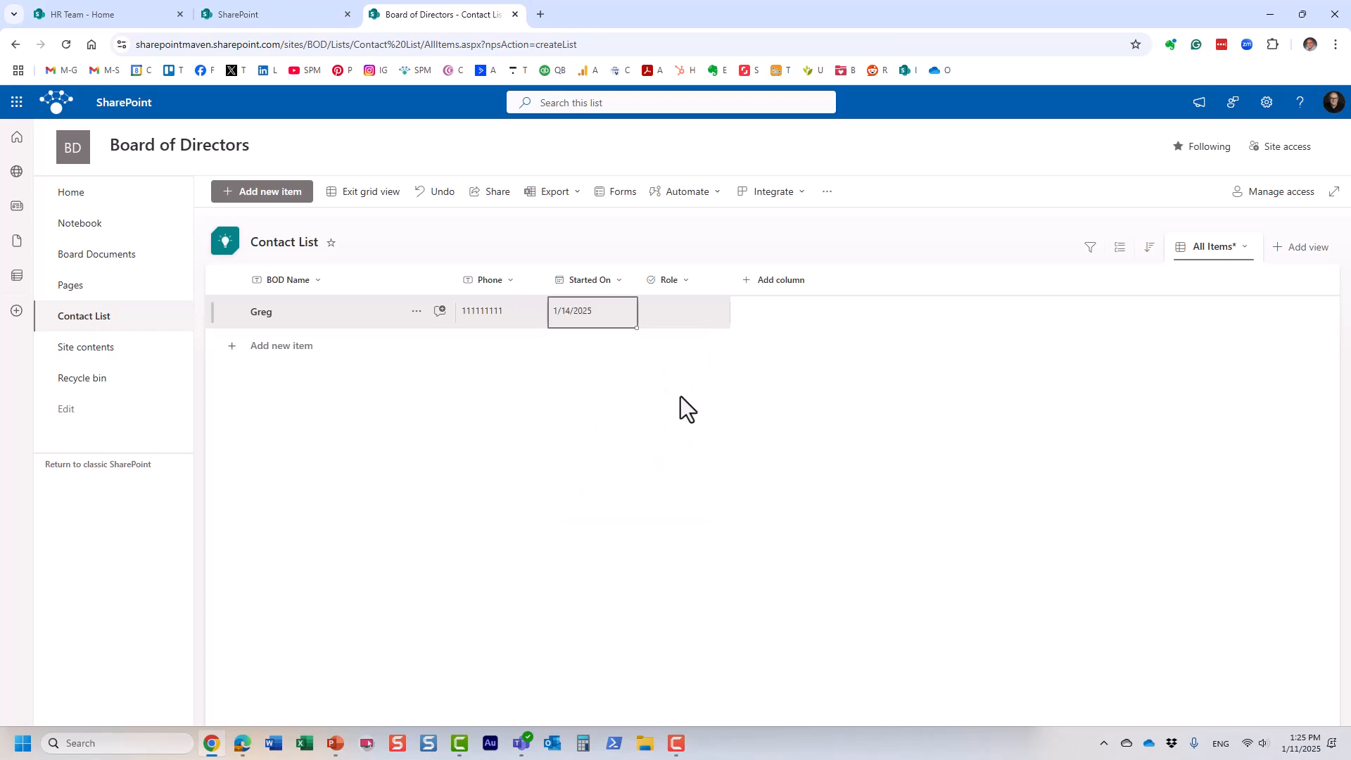
click(681, 314)
click(681, 314)
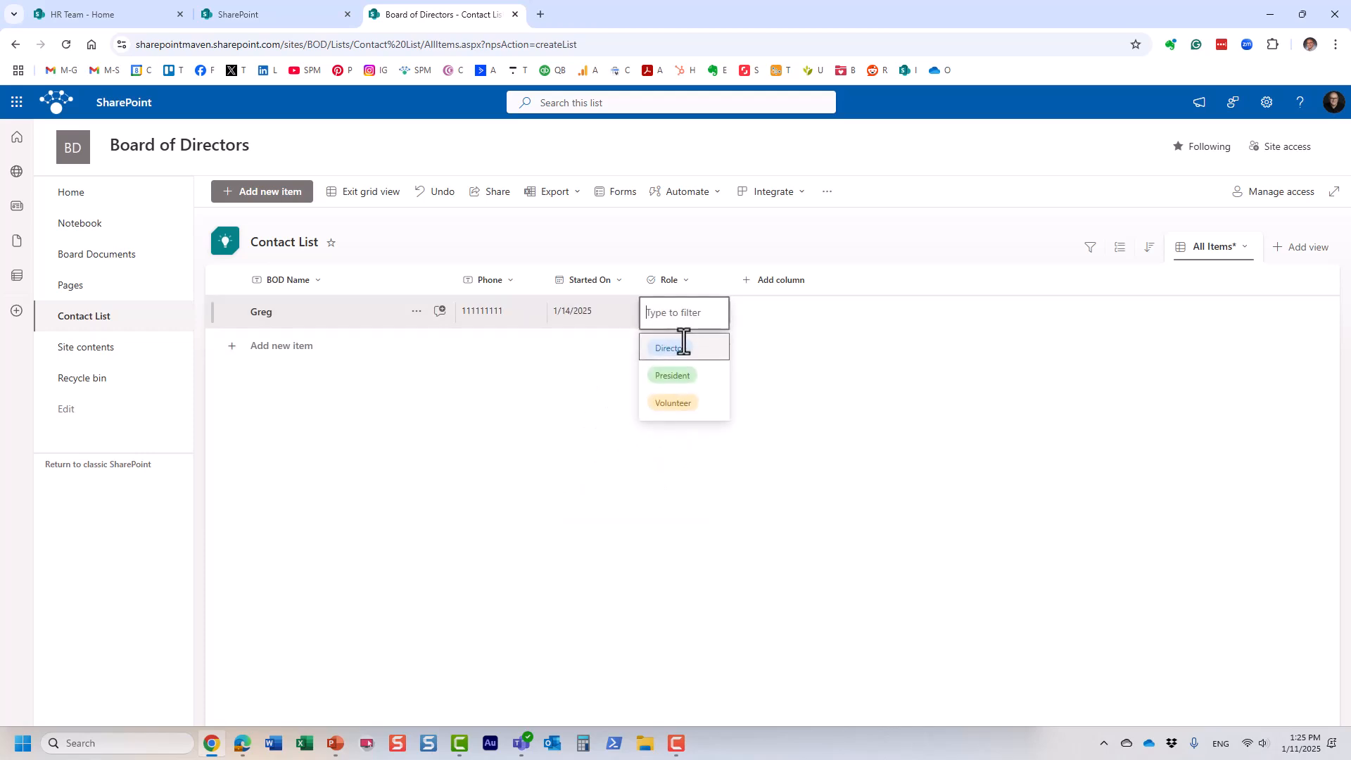
click(671, 376)
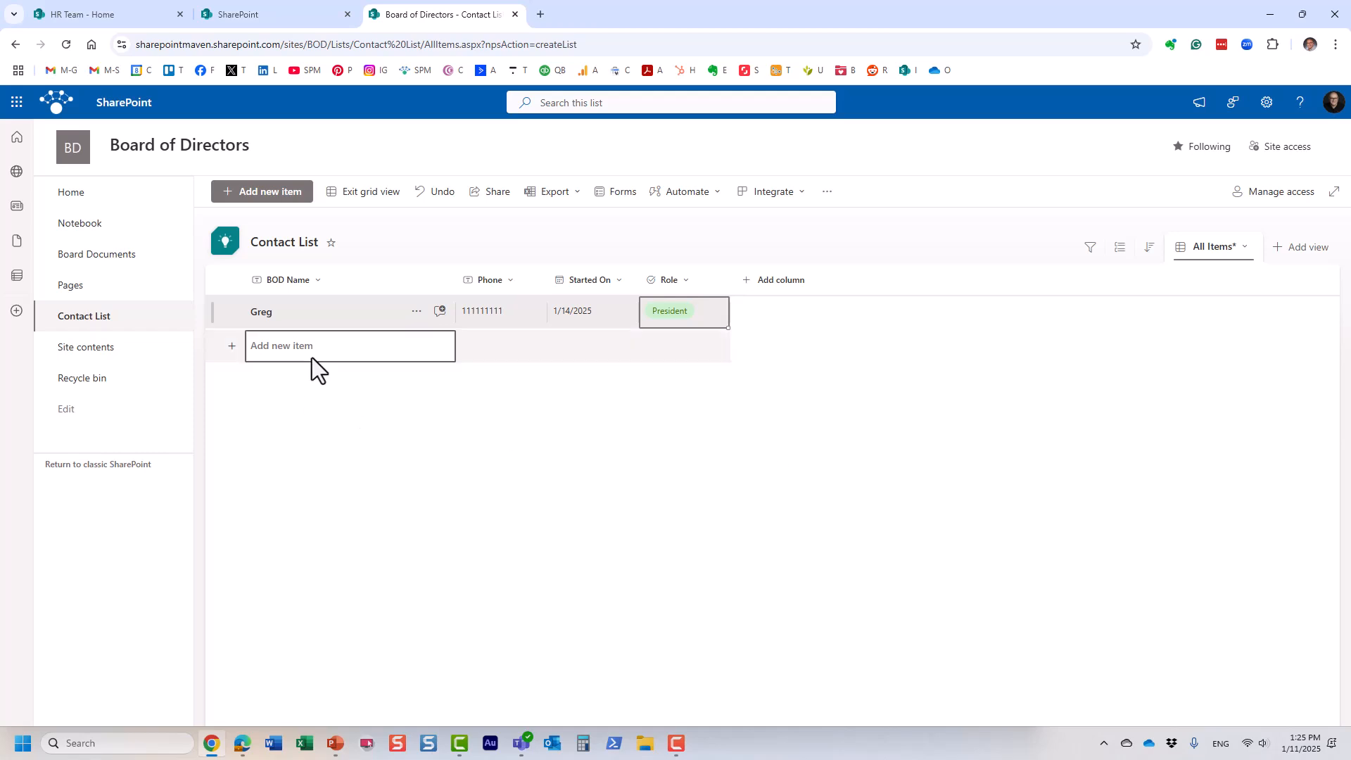
Step: Add the second board member's name, phone and Role Volunteer, then exit grid view
click(294, 348)
text(Mary)
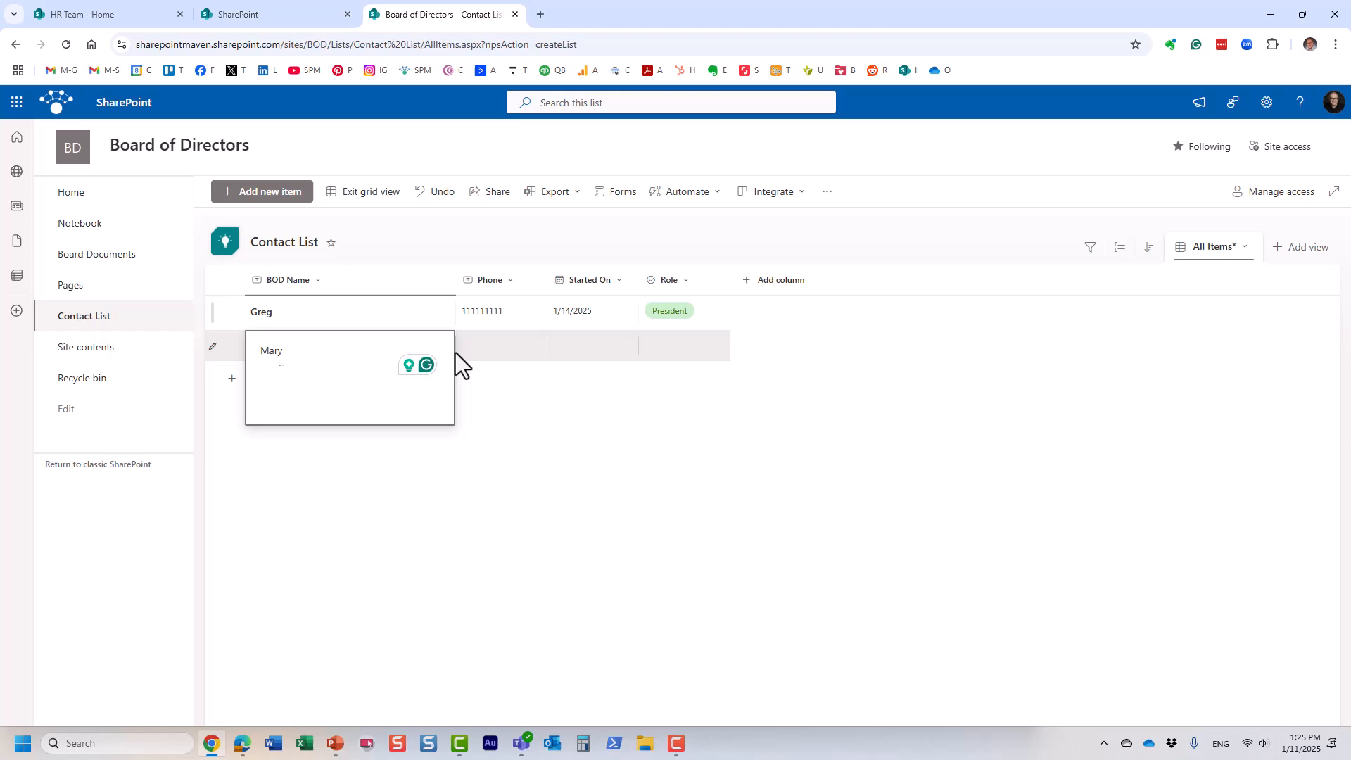
click(494, 353)
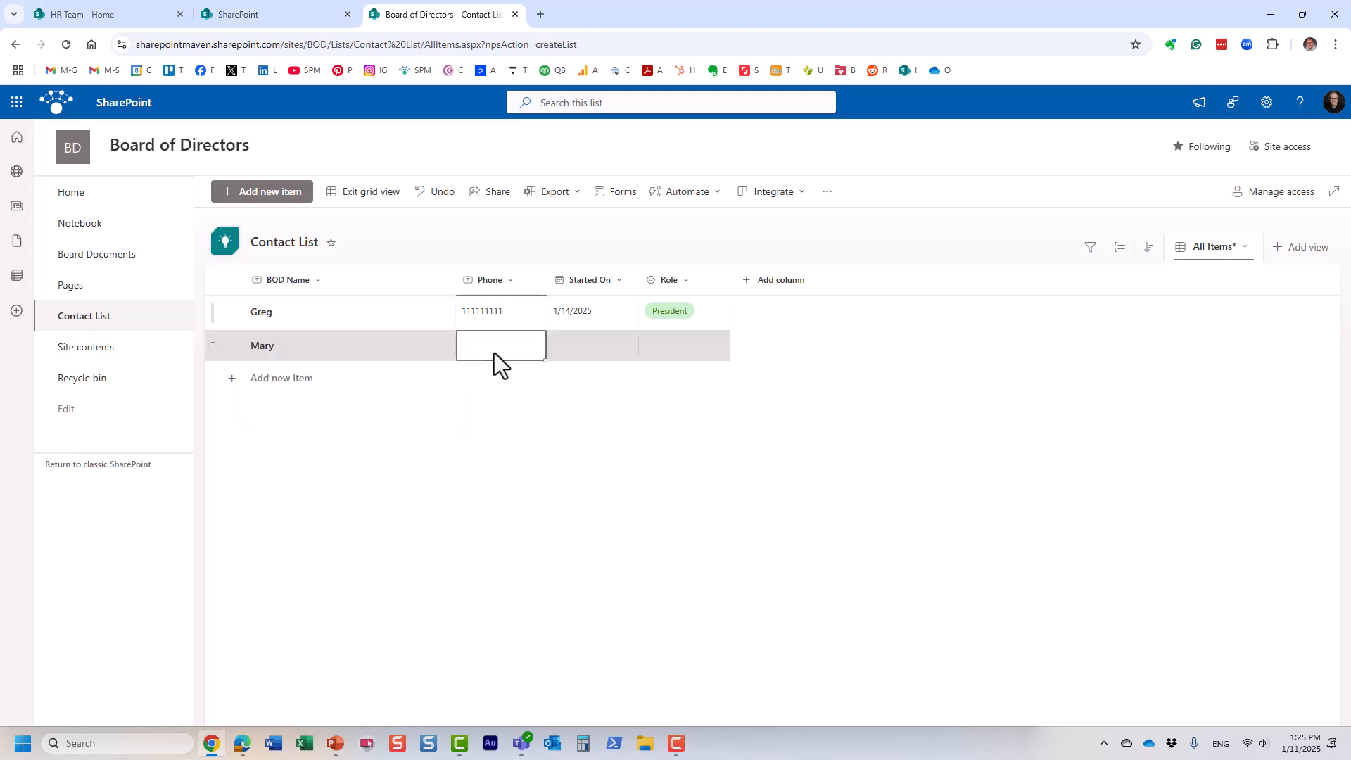
text(454545455)
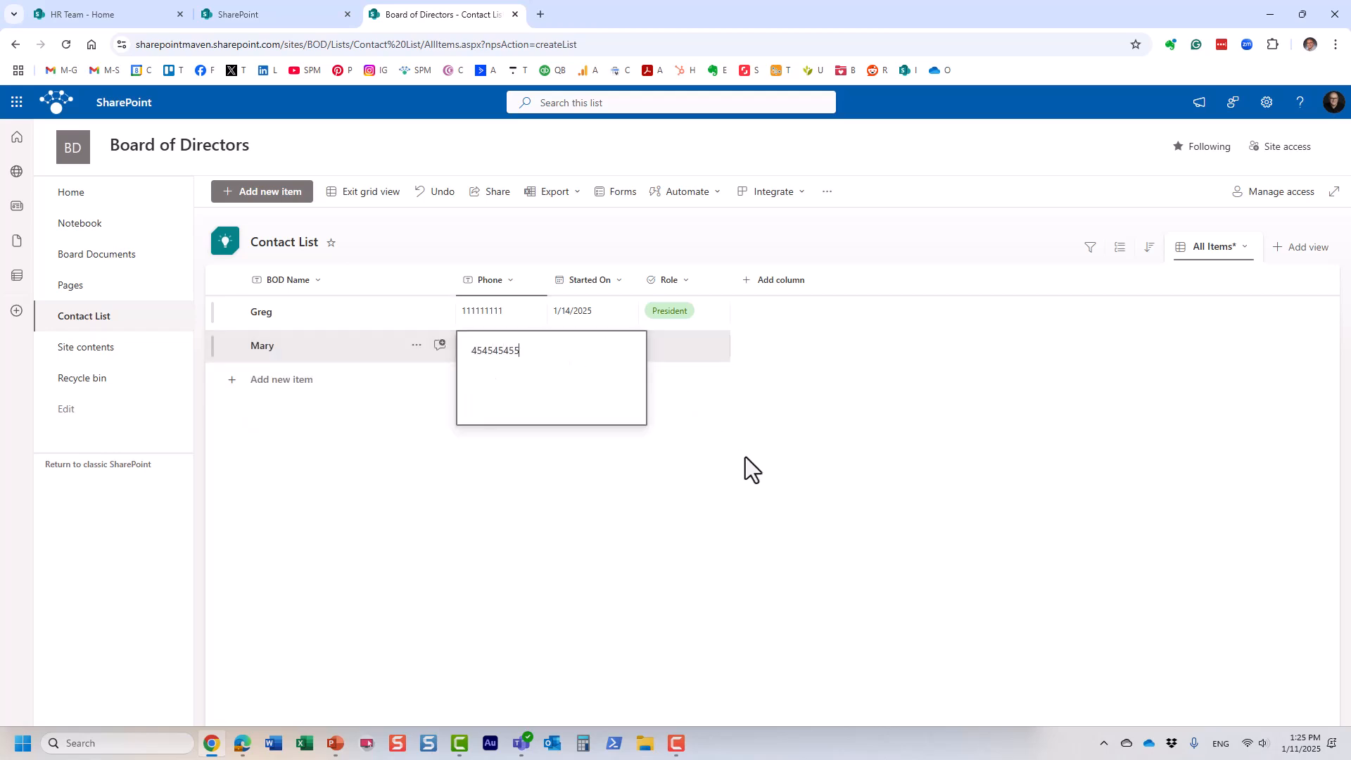
click(686, 348)
click(682, 343)
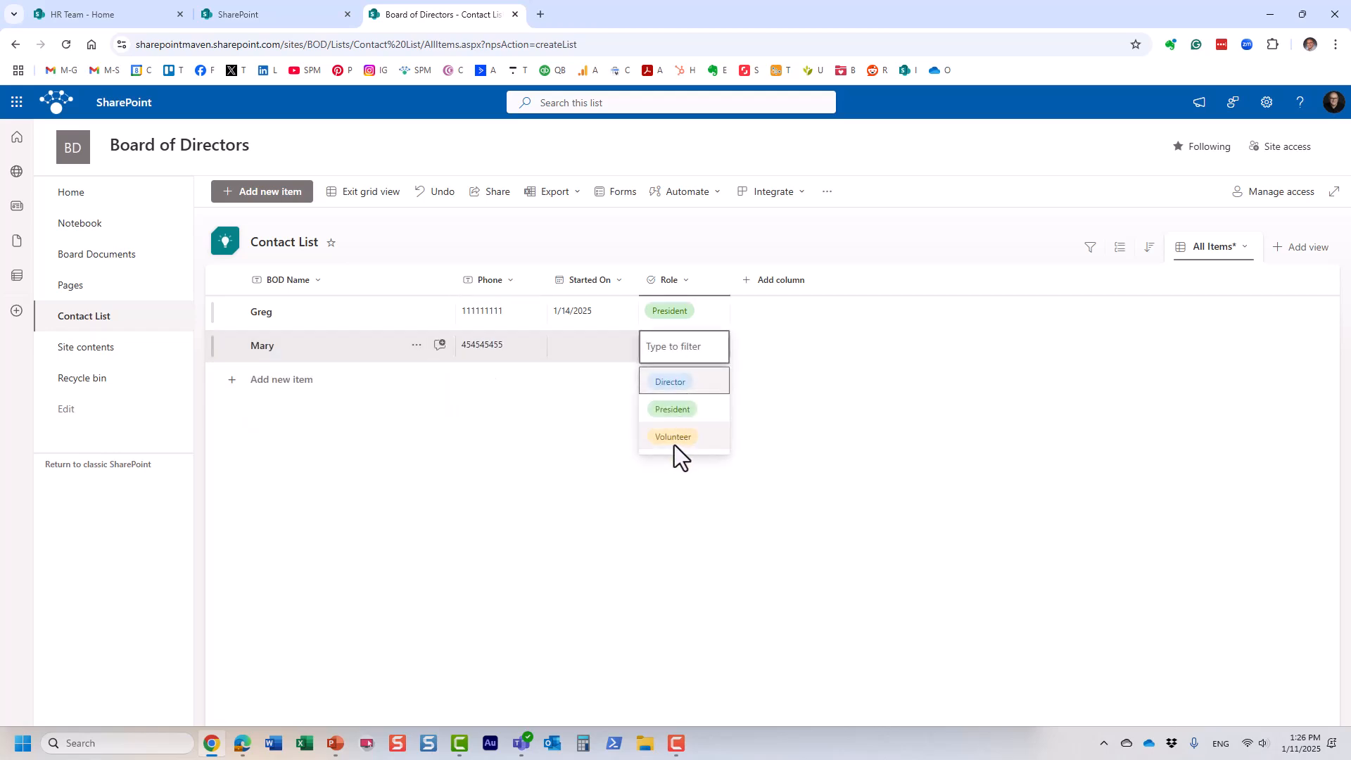
click(674, 444)
click(371, 193)
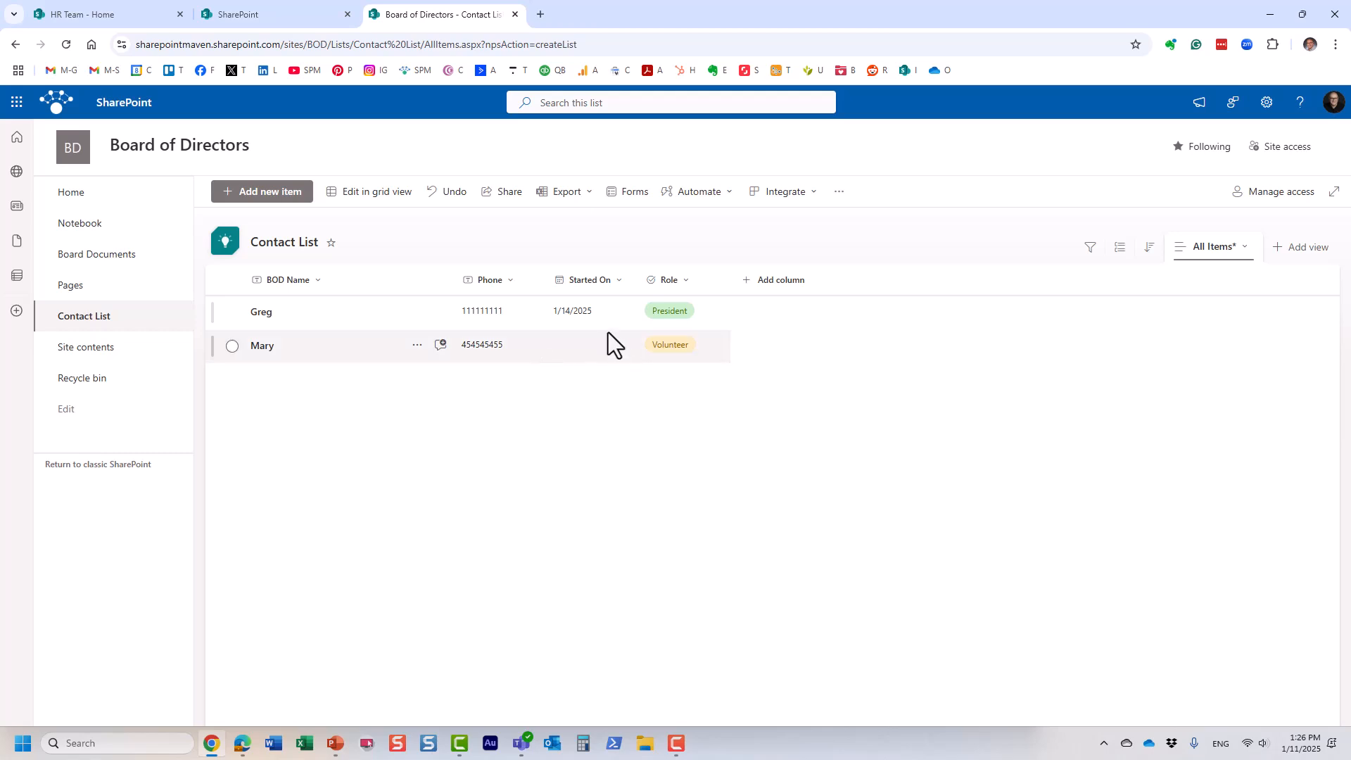
Step: Visit Board Documents, return to the Contact List and select the President's row
click(108, 252)
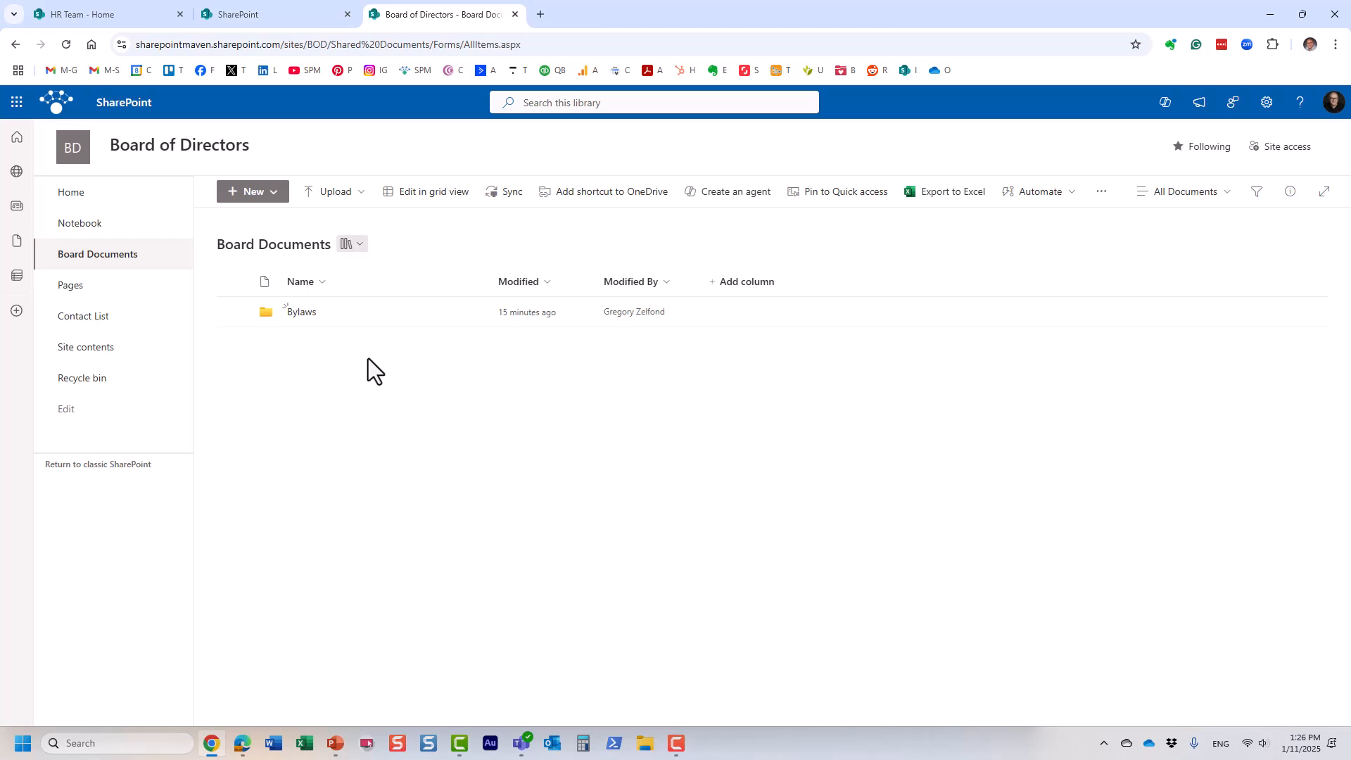
click(83, 322)
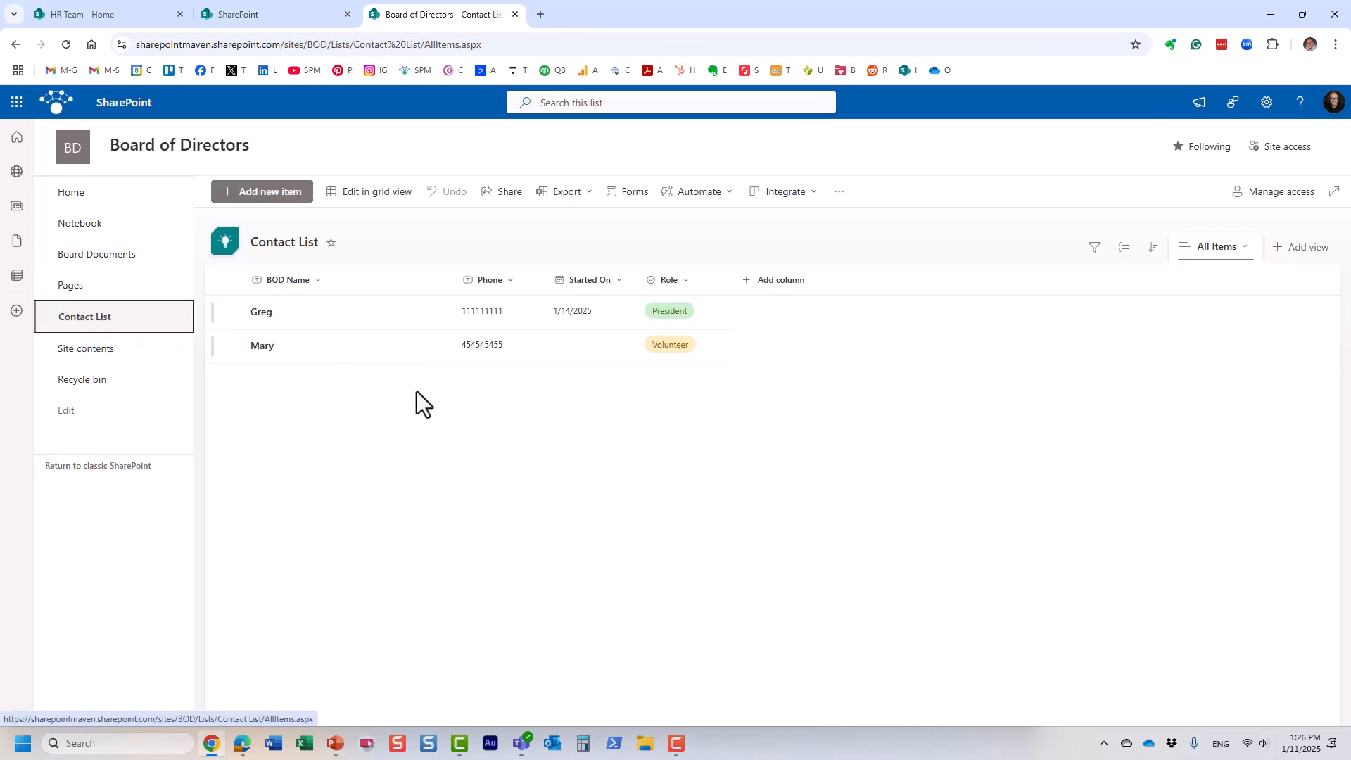
click(366, 314)
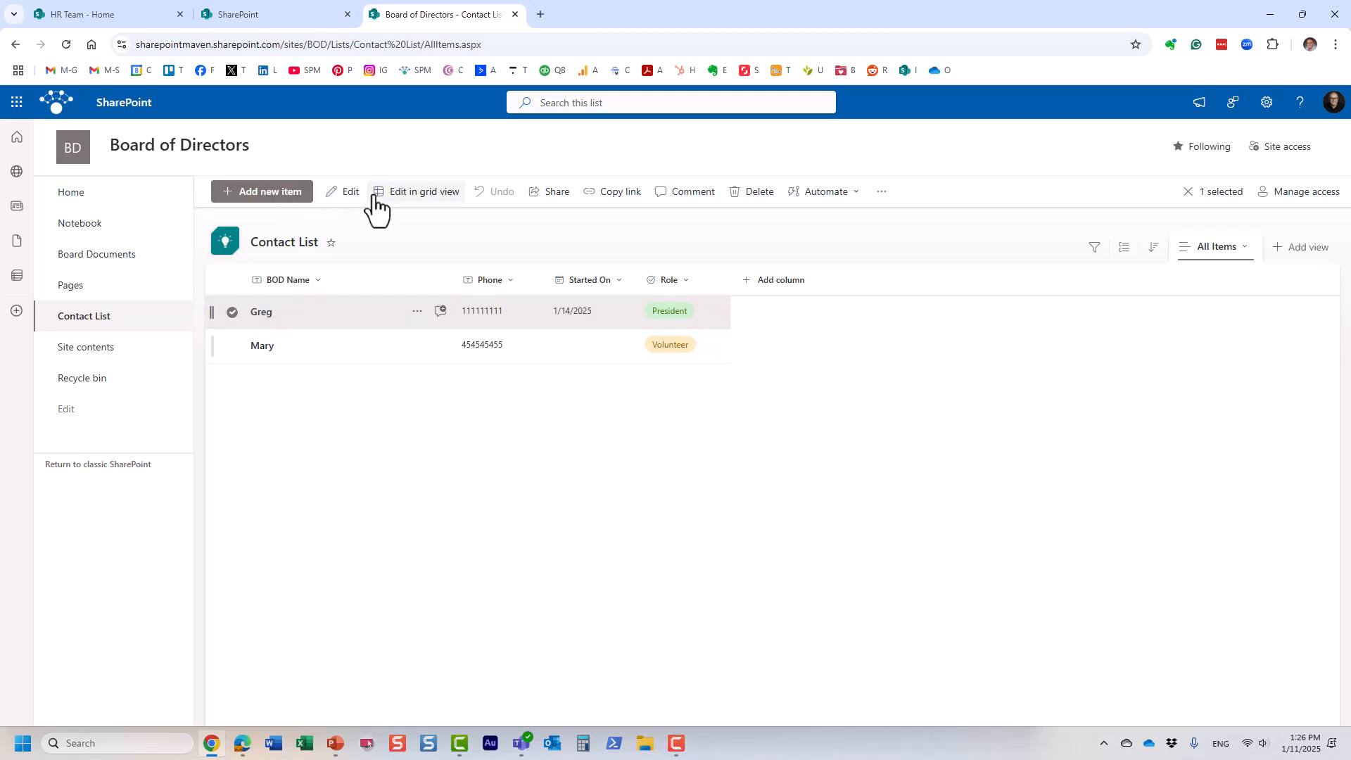
click(345, 194)
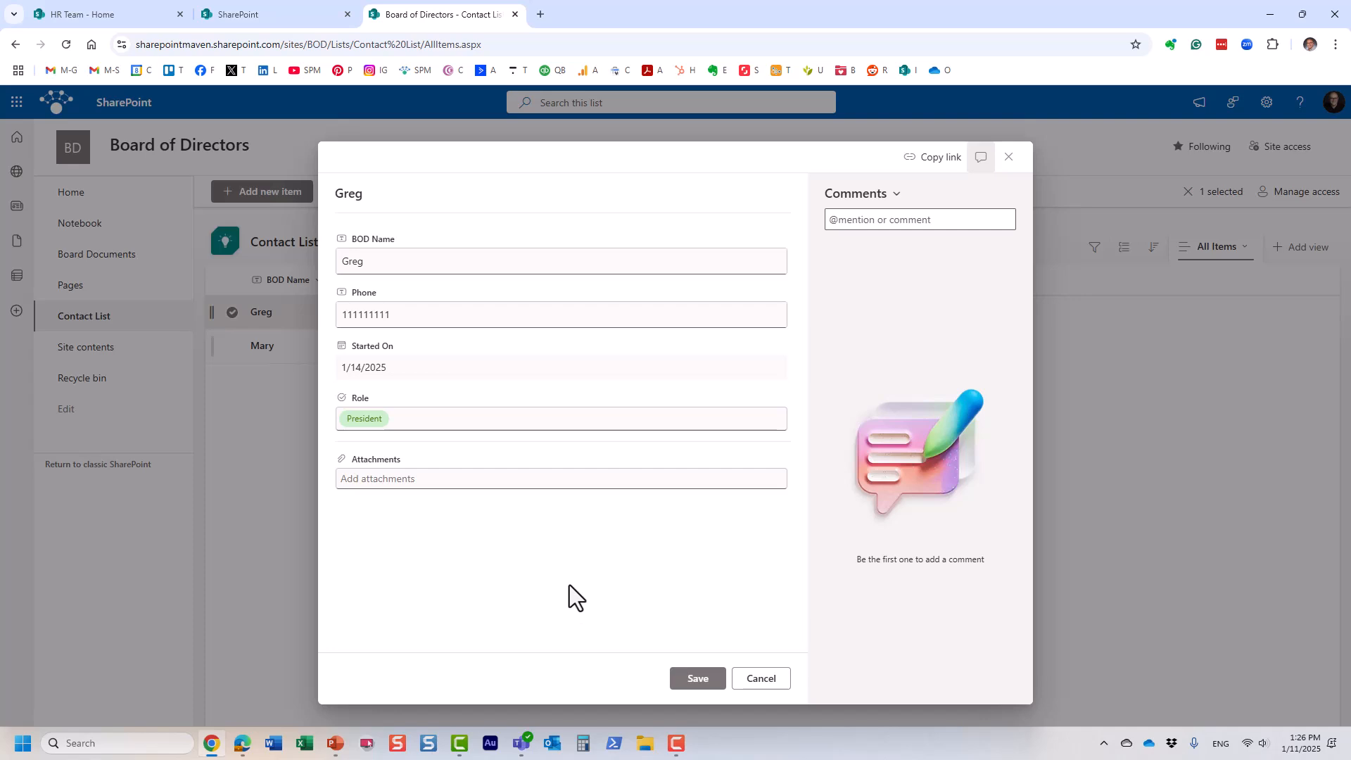
click(758, 680)
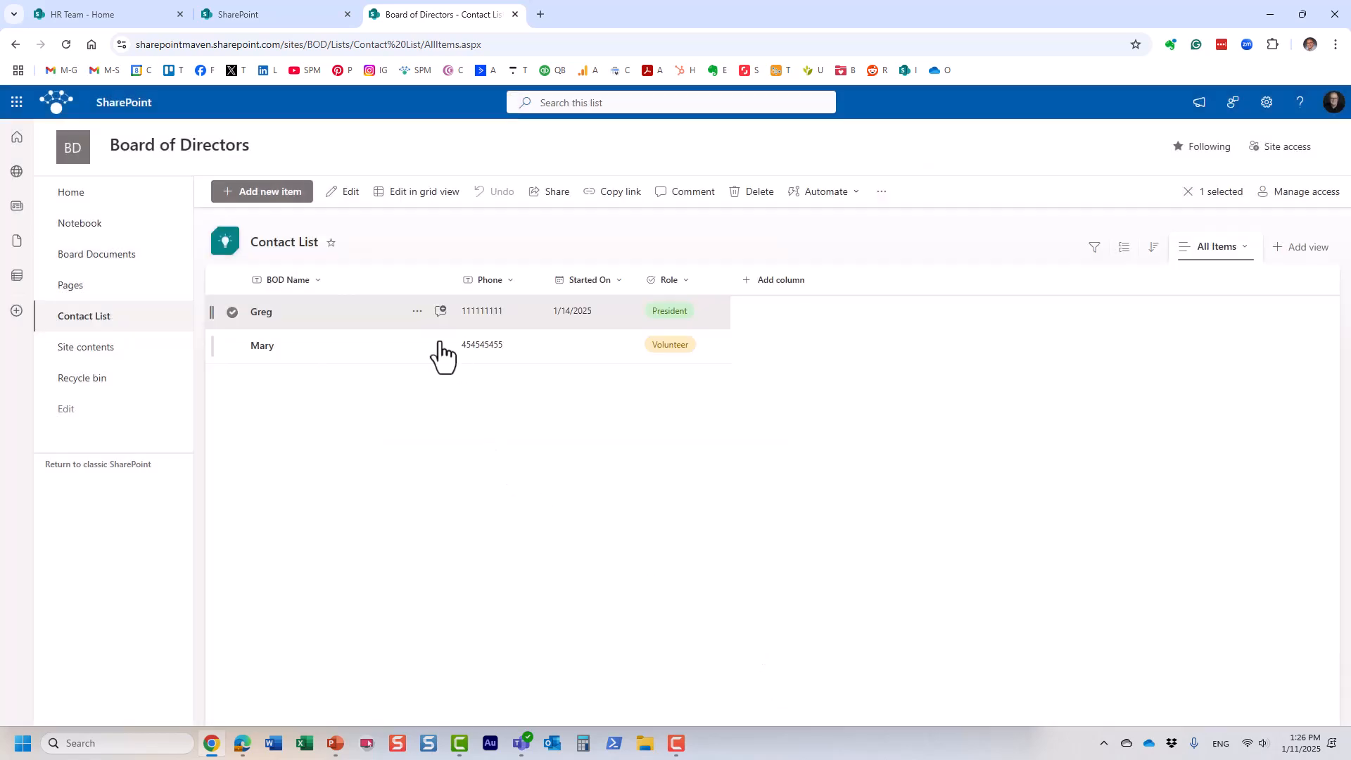
click(418, 313)
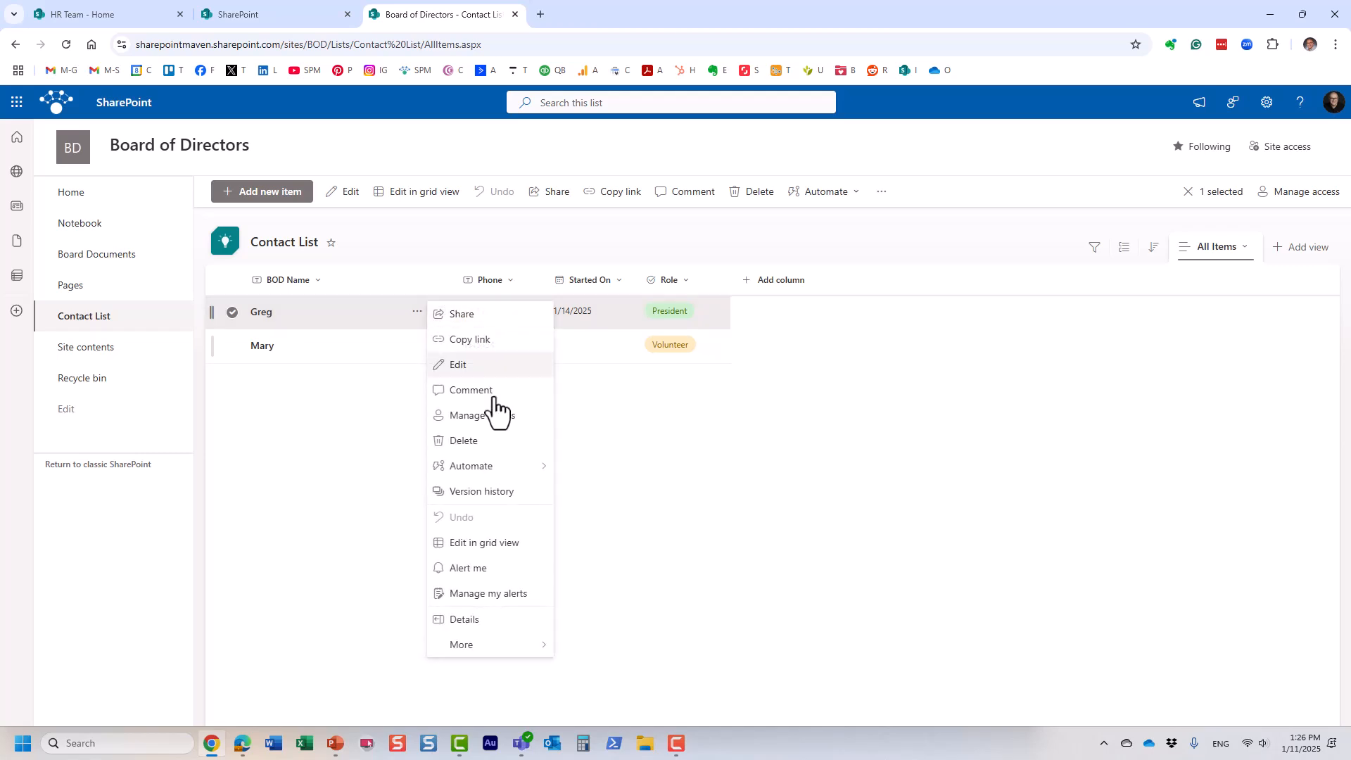
click(532, 503)
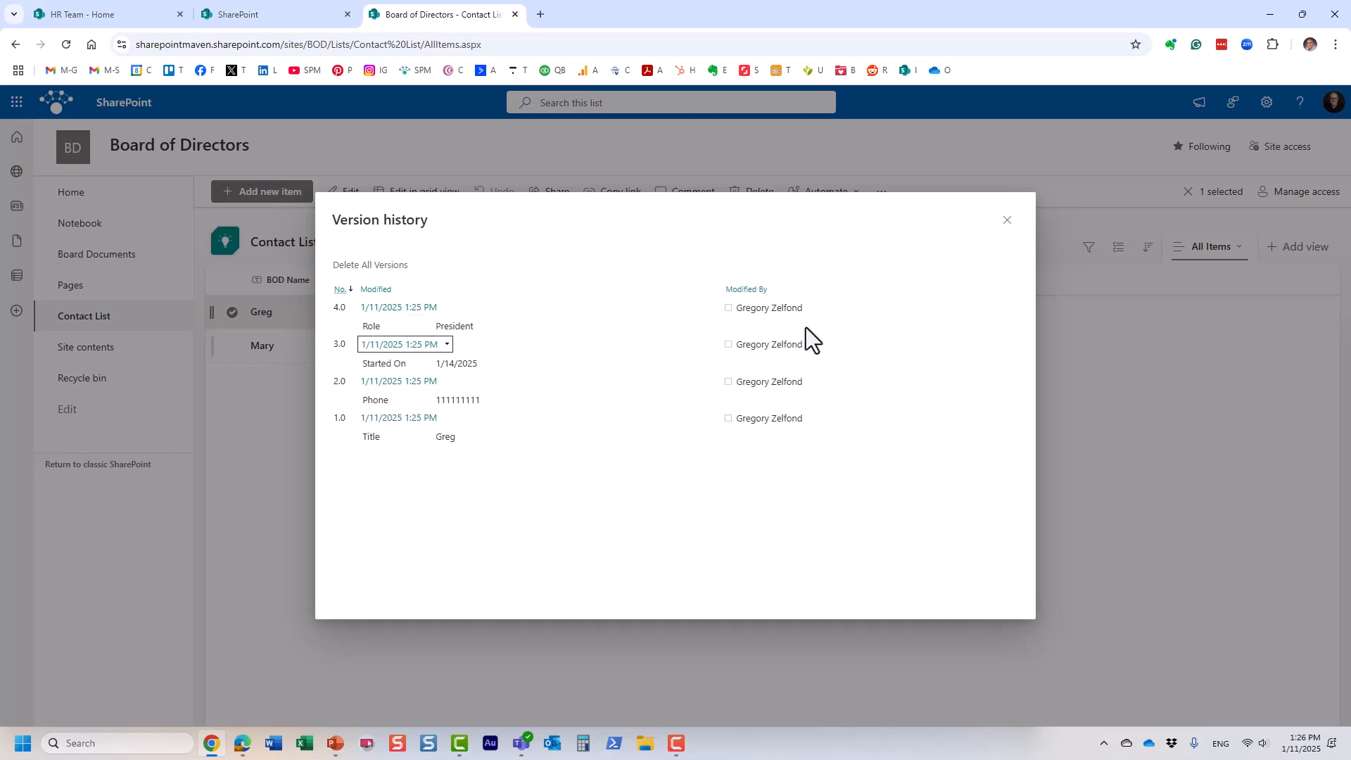
click(1007, 220)
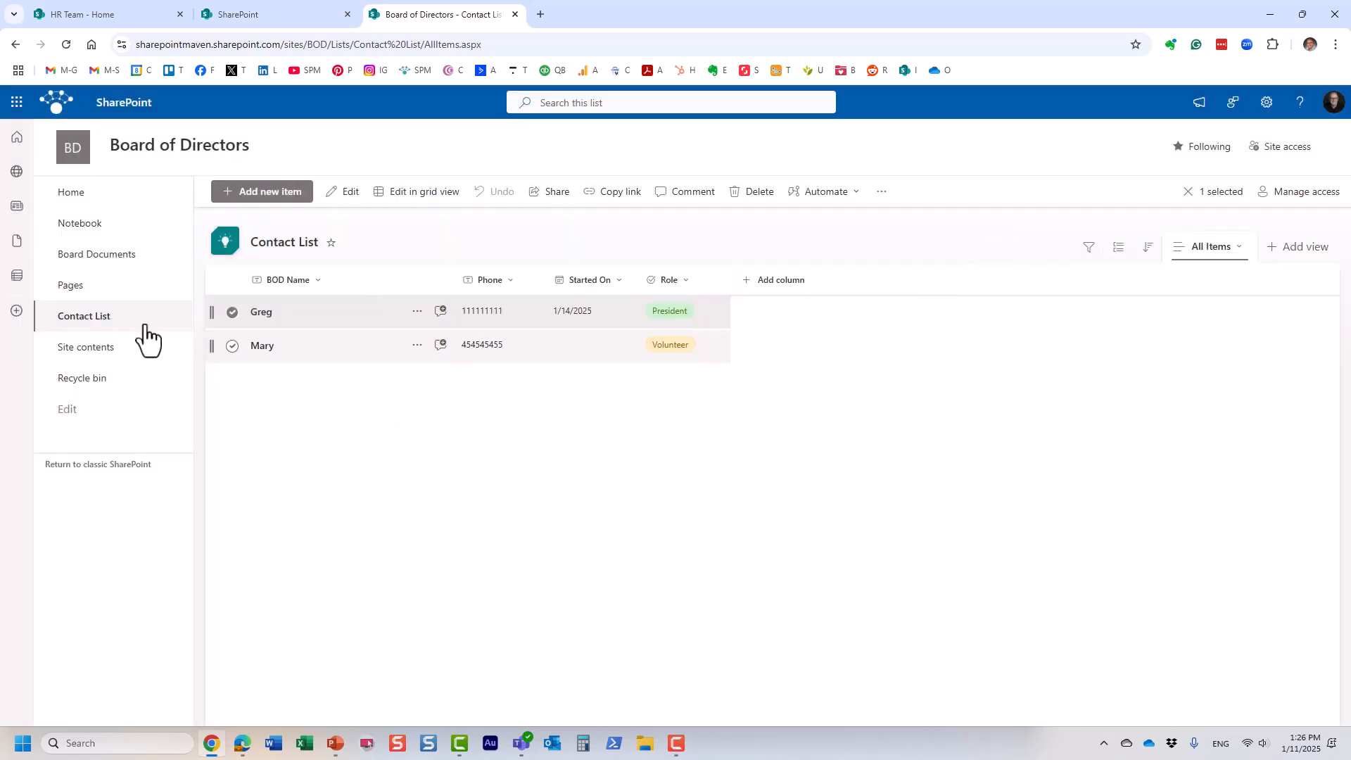
click(232, 311)
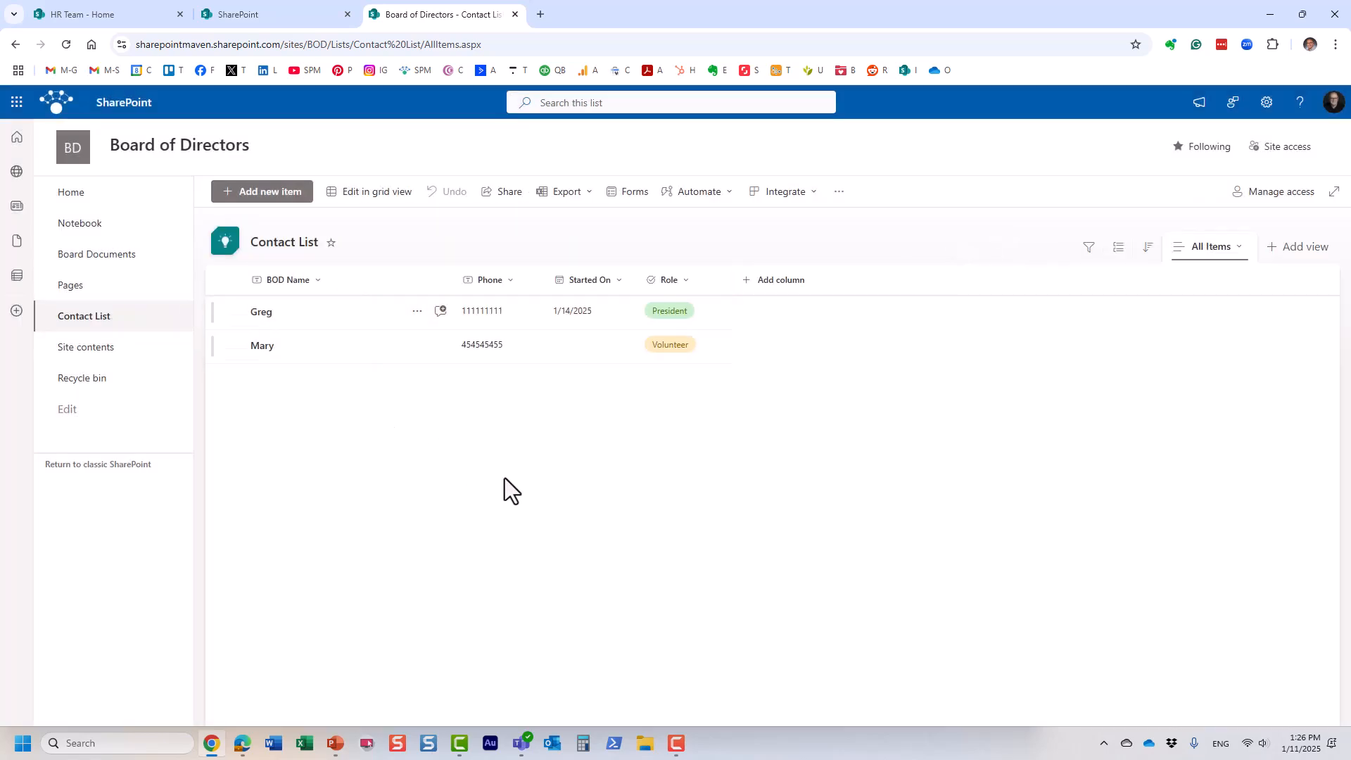
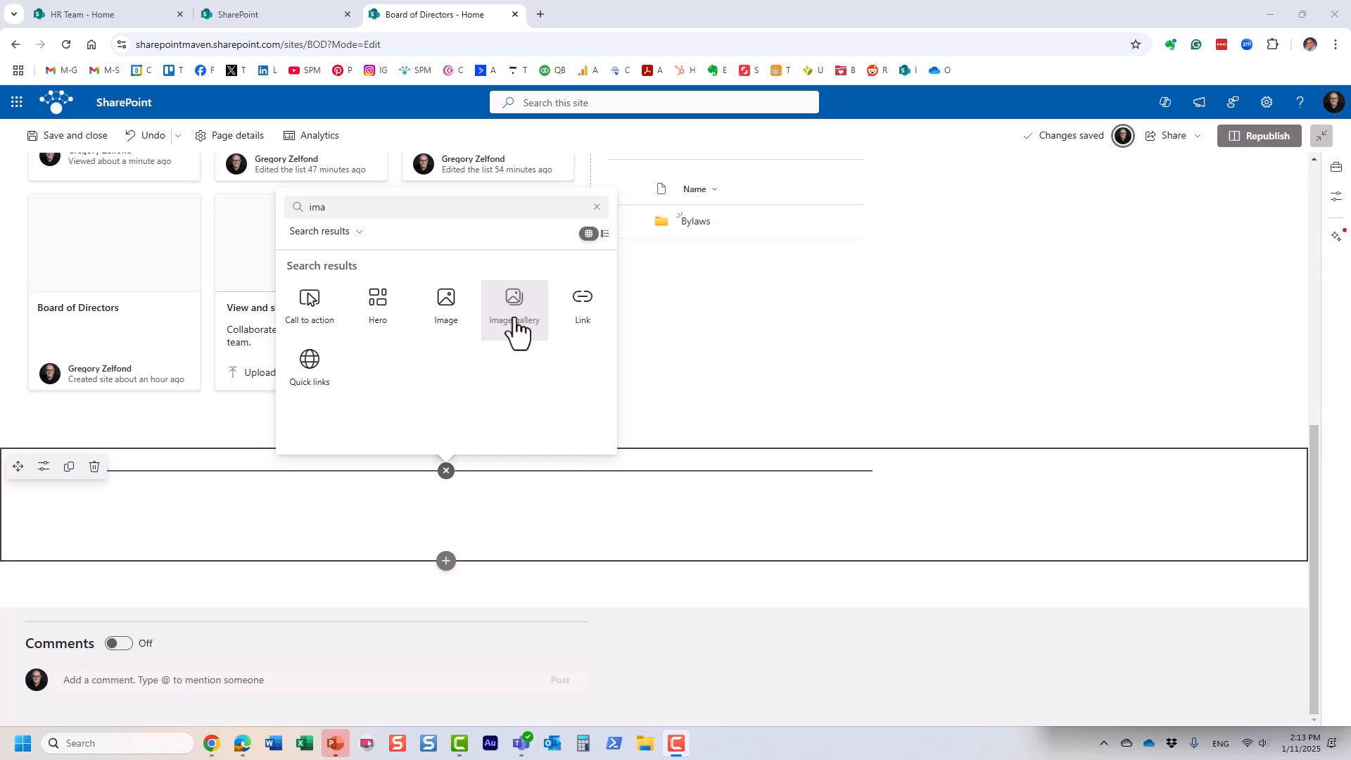
Step: Insert an Image gallery of six stock photos, including gift tag, cinema chairs, staircase, confetti and open book
click(518, 315)
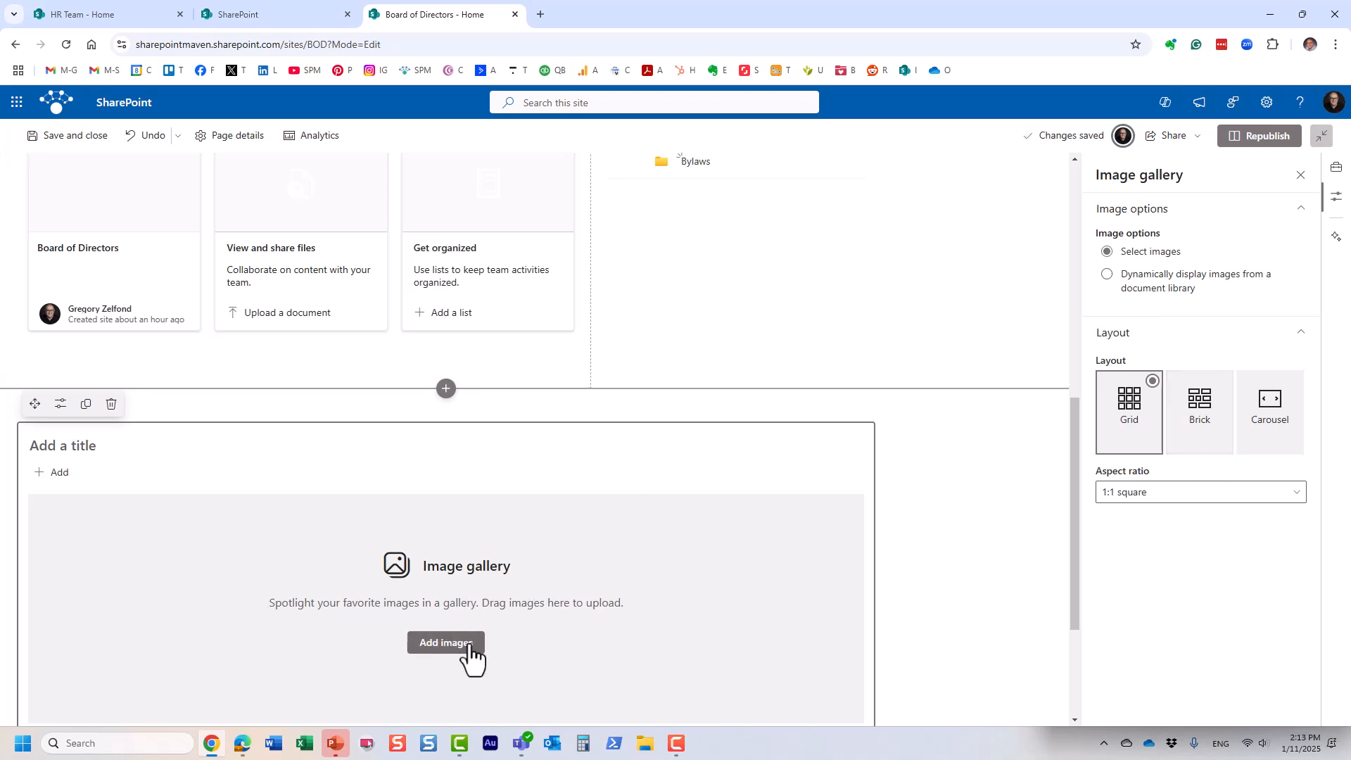
click(477, 641)
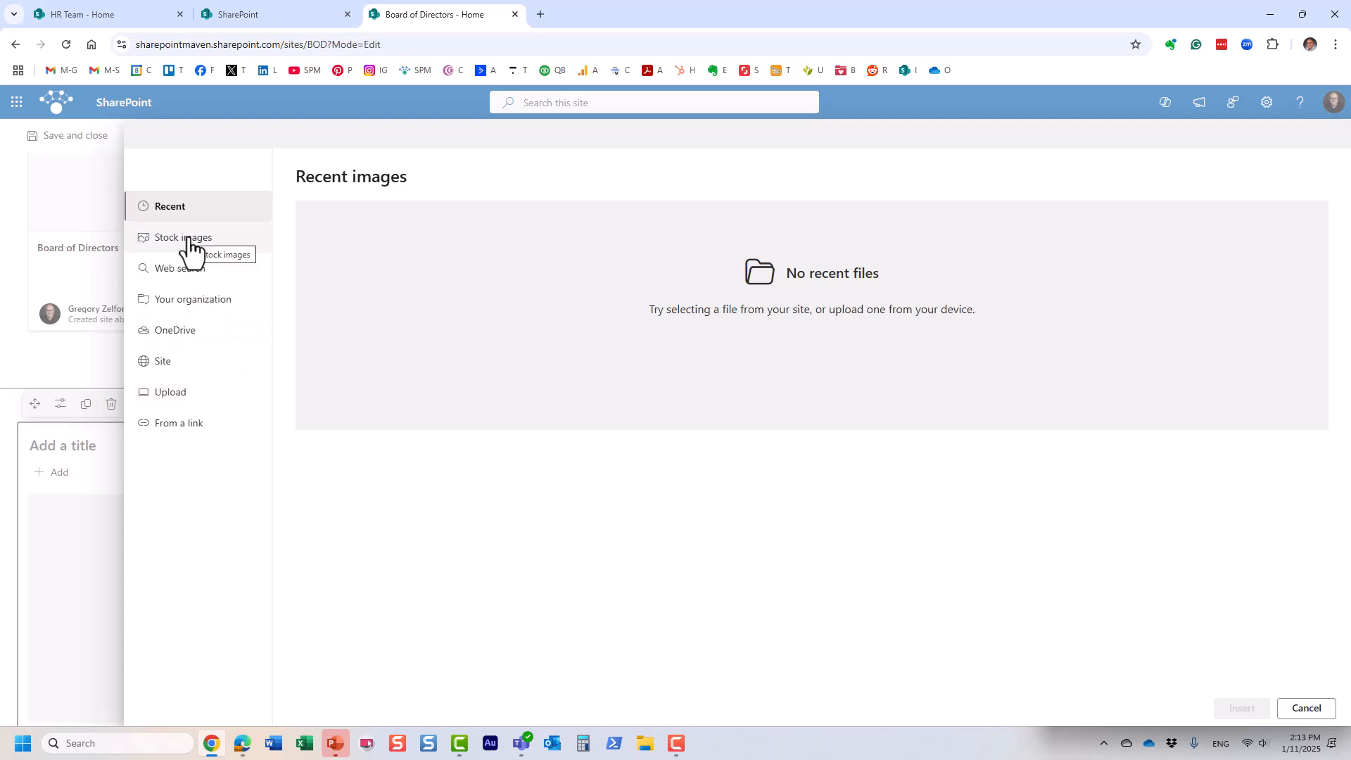
click(188, 239)
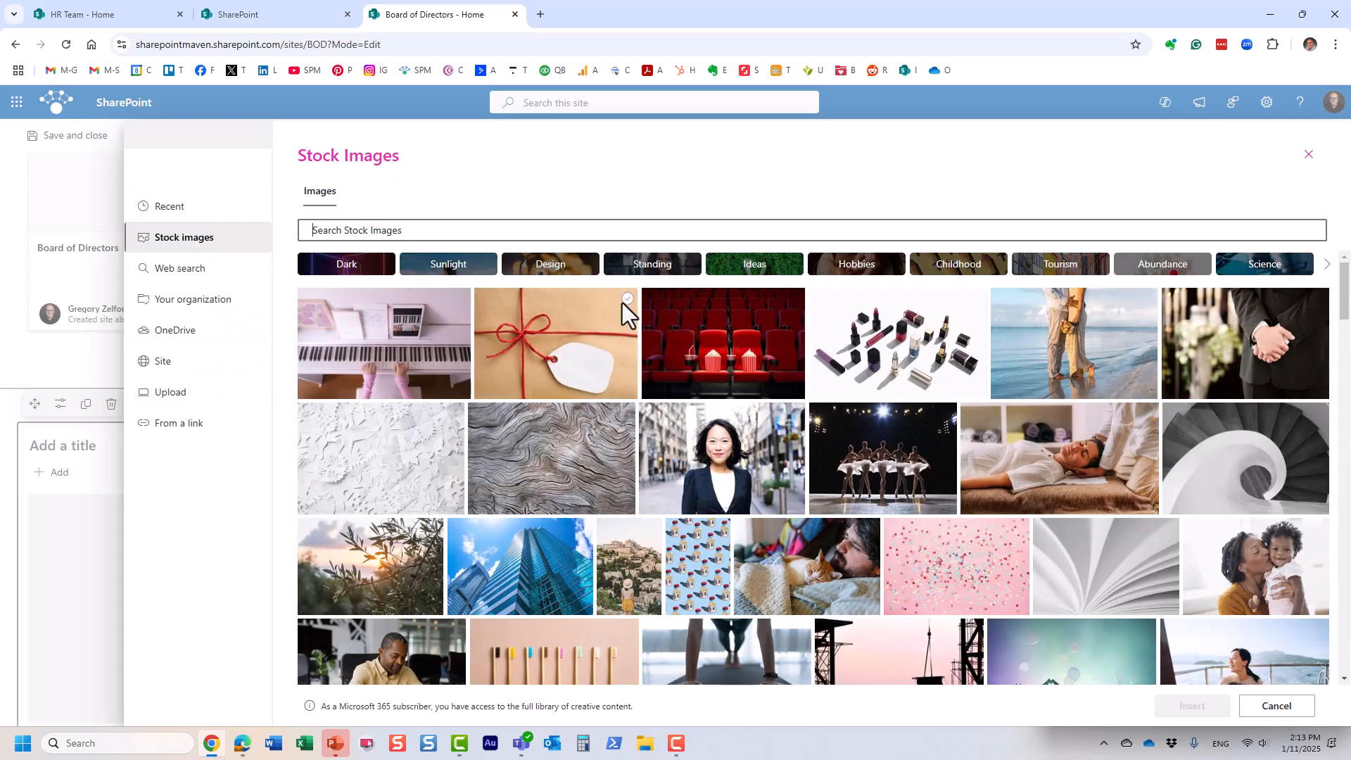
click(625, 299)
click(794, 299)
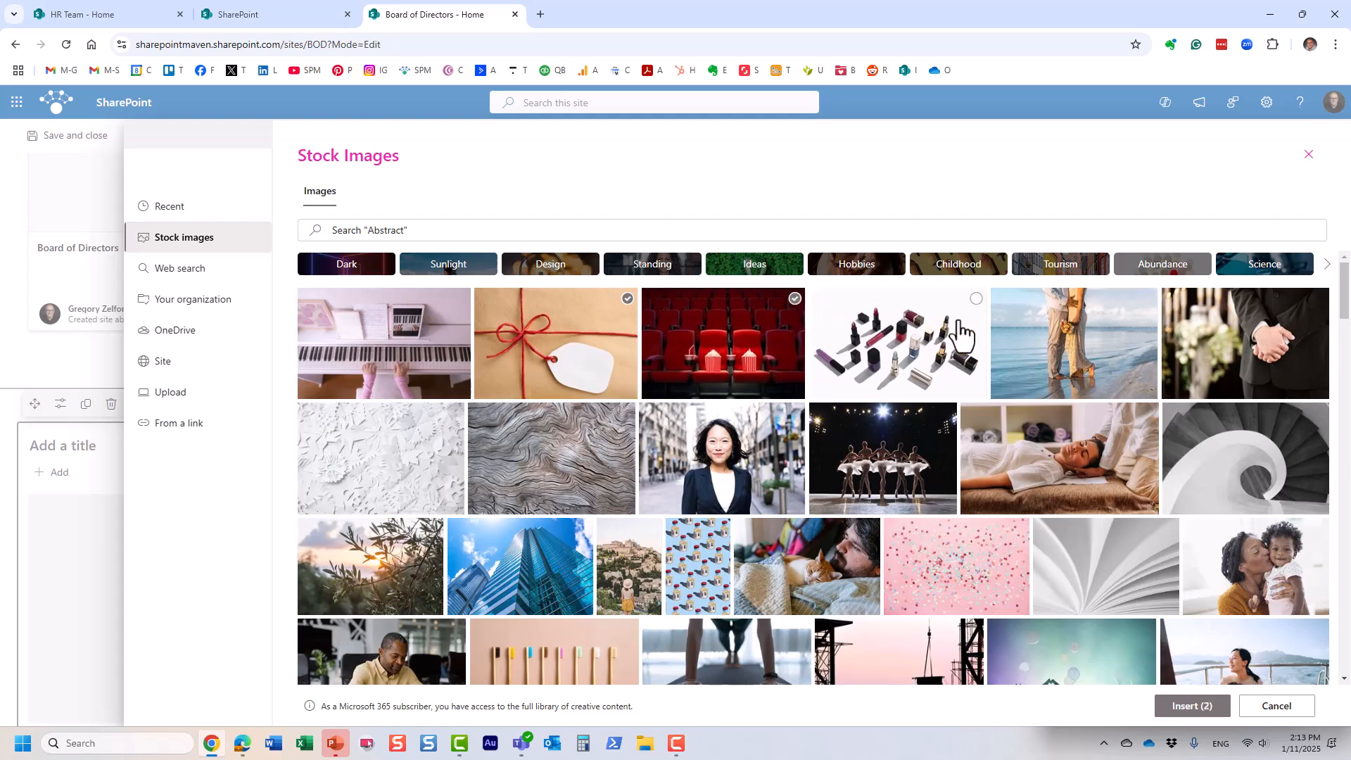
click(1317, 413)
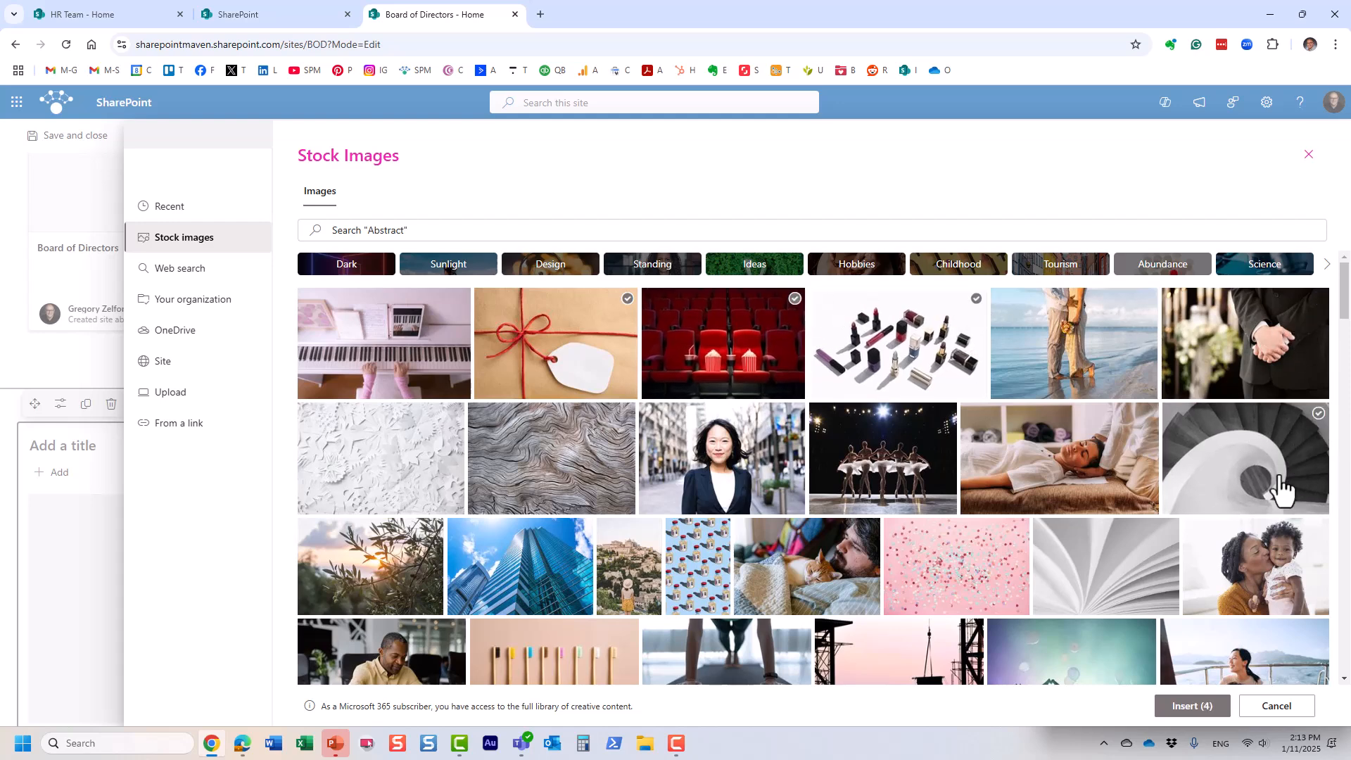
click(996, 574)
click(1081, 594)
click(1191, 706)
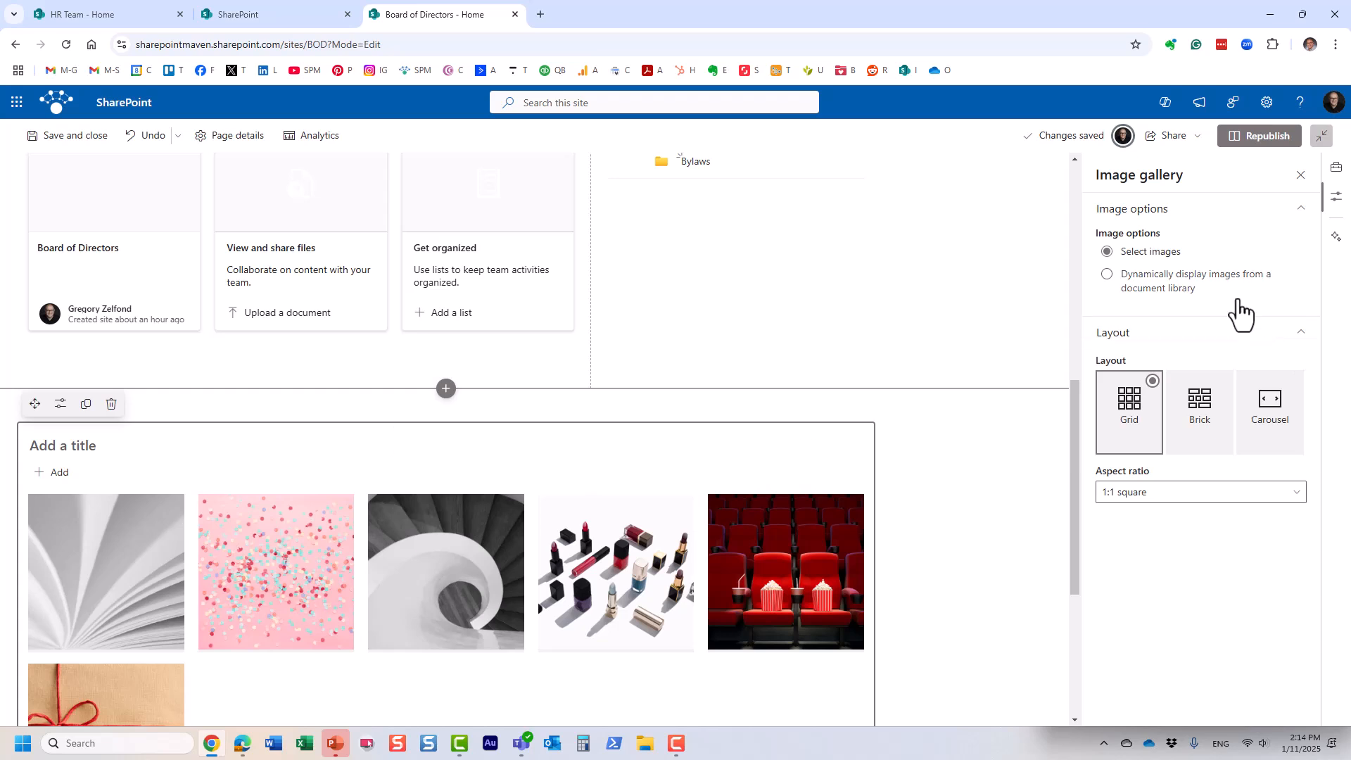
Step: Switch the gallery to display images dynamically from a document library, then republish the home page
click(1107, 274)
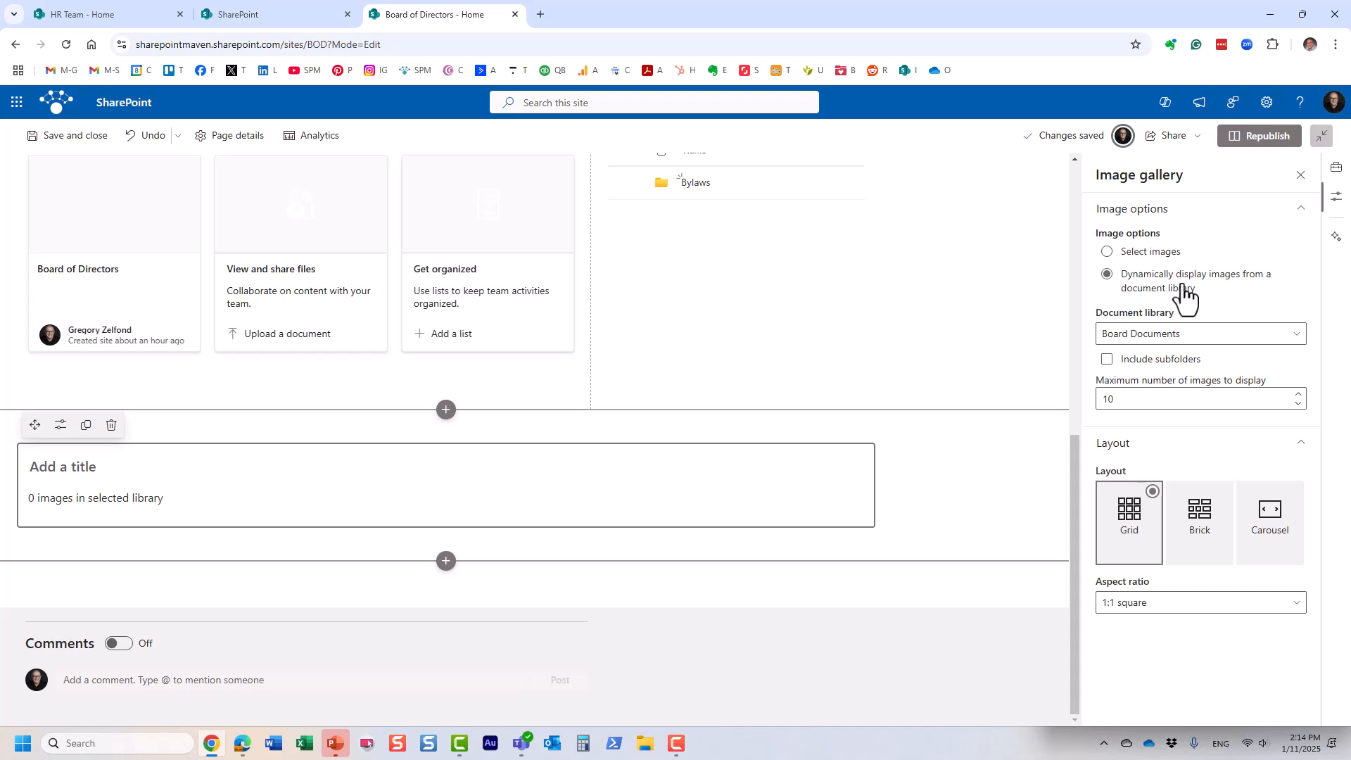
click(1321, 137)
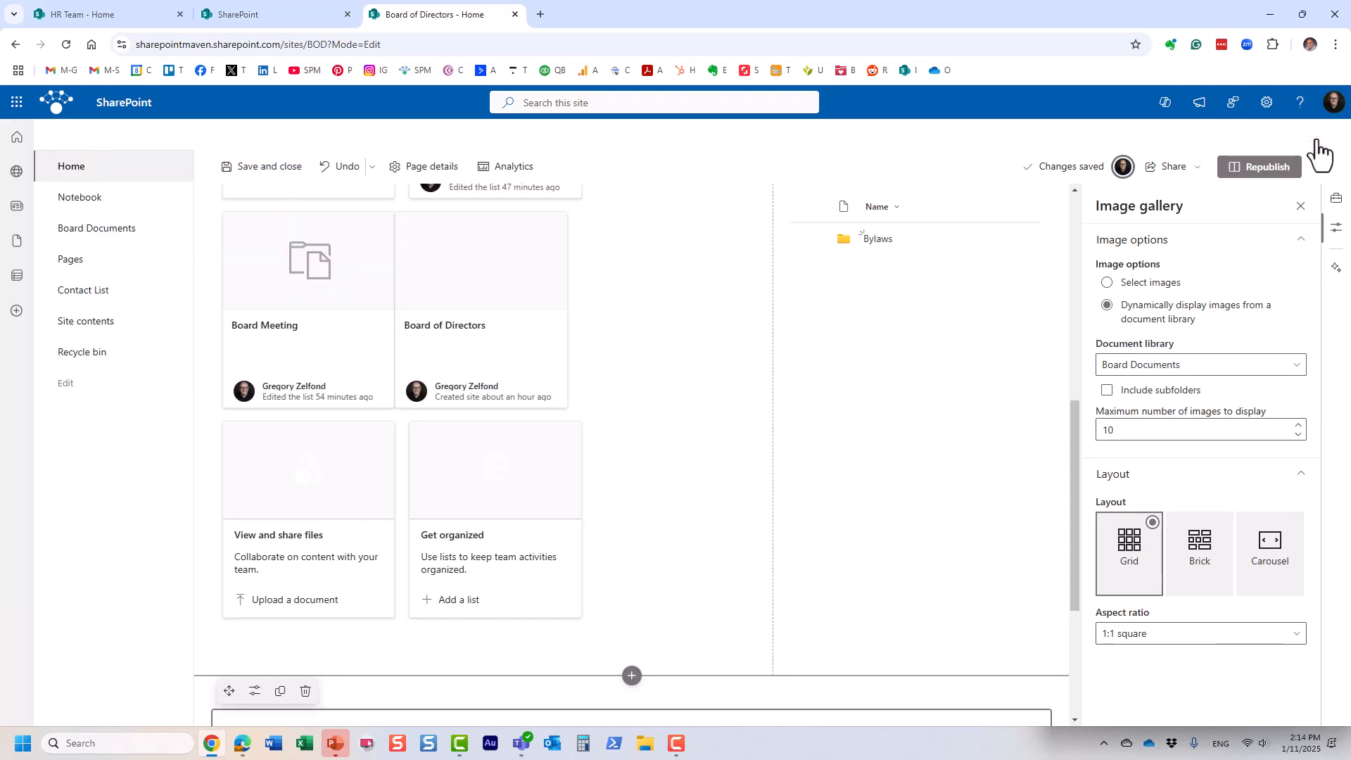
click(1261, 169)
click(1166, 296)
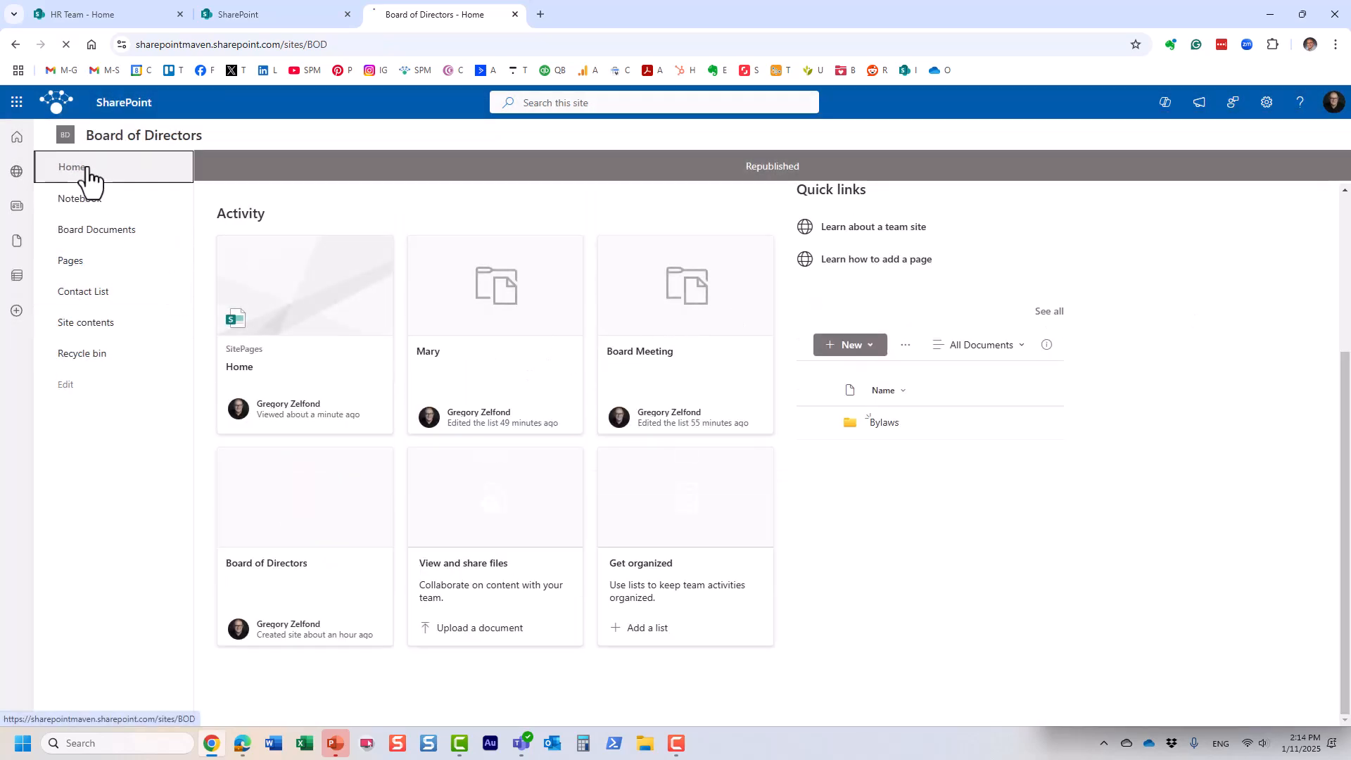
Step: From the site home page, create a new blank document library named 'Conference ABC'
click(86, 169)
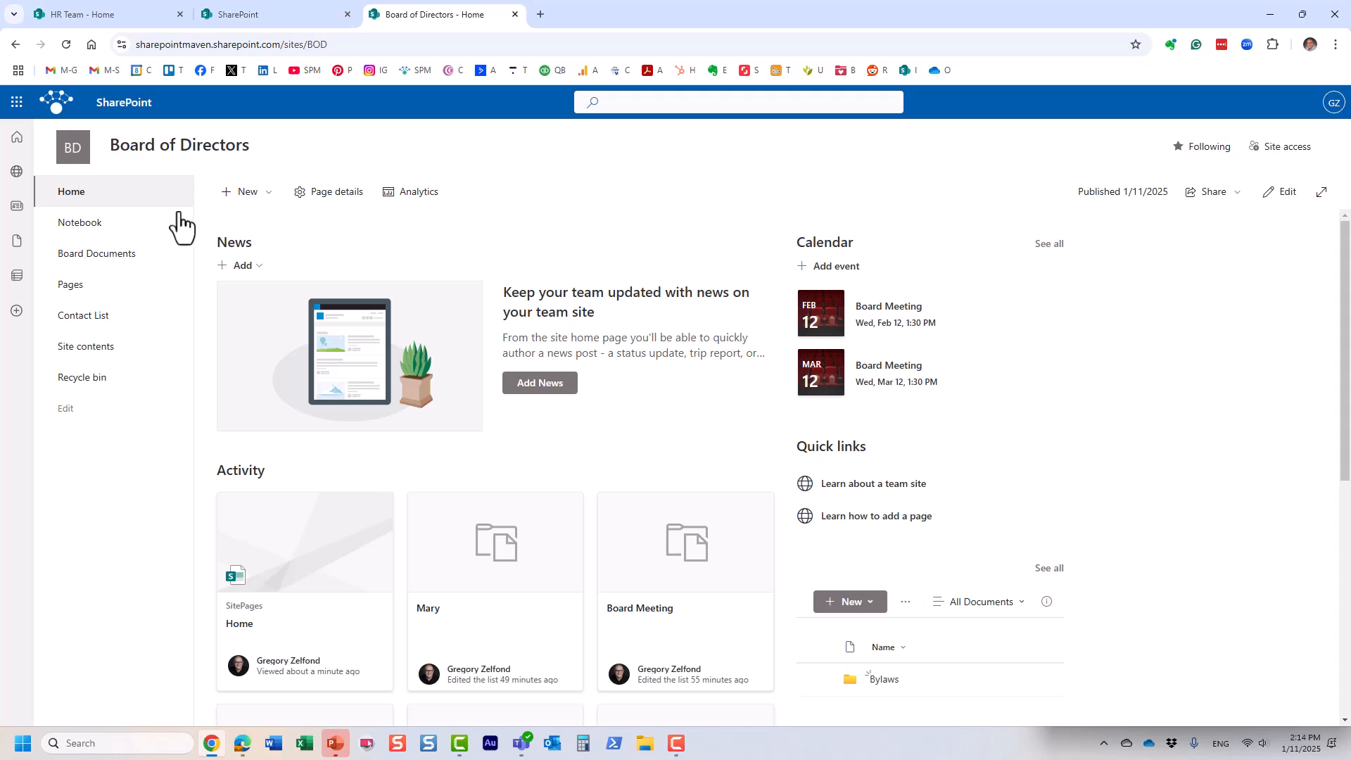
click(246, 194)
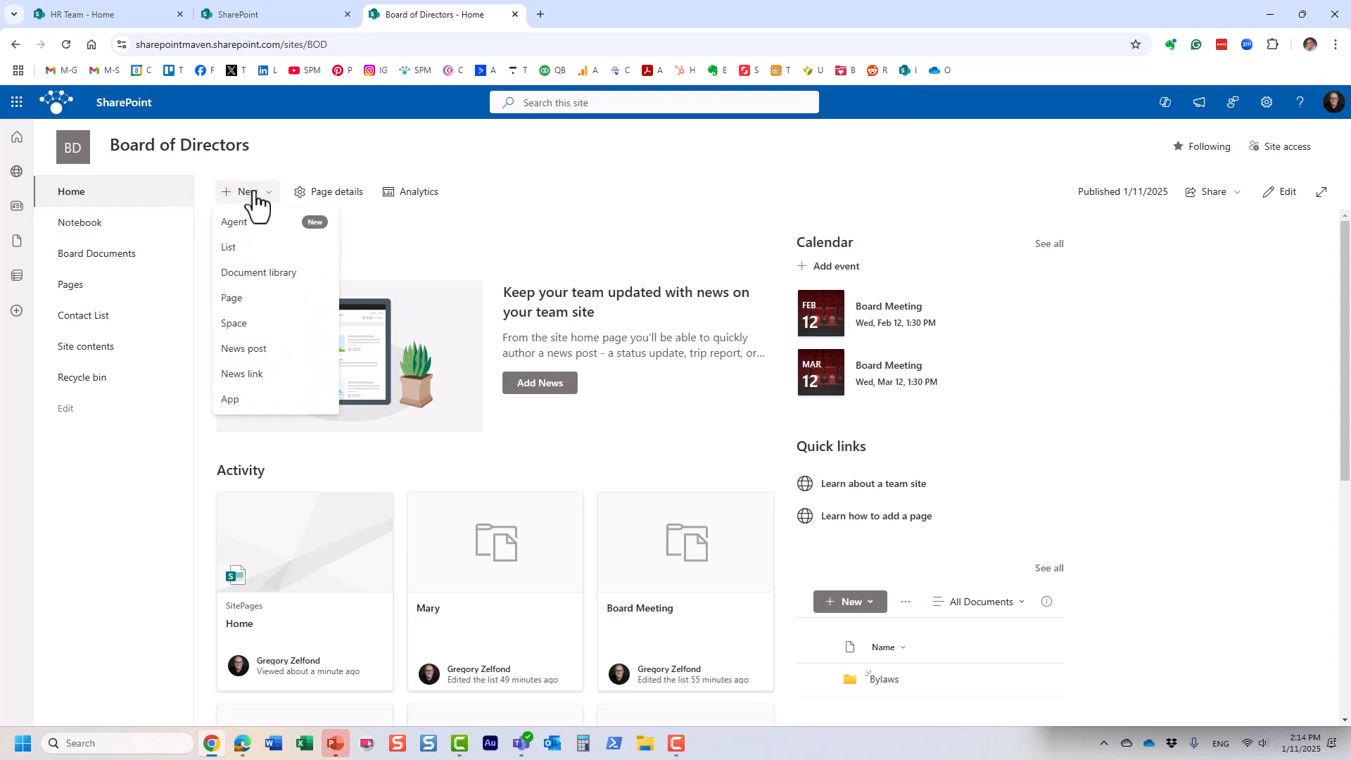
click(290, 276)
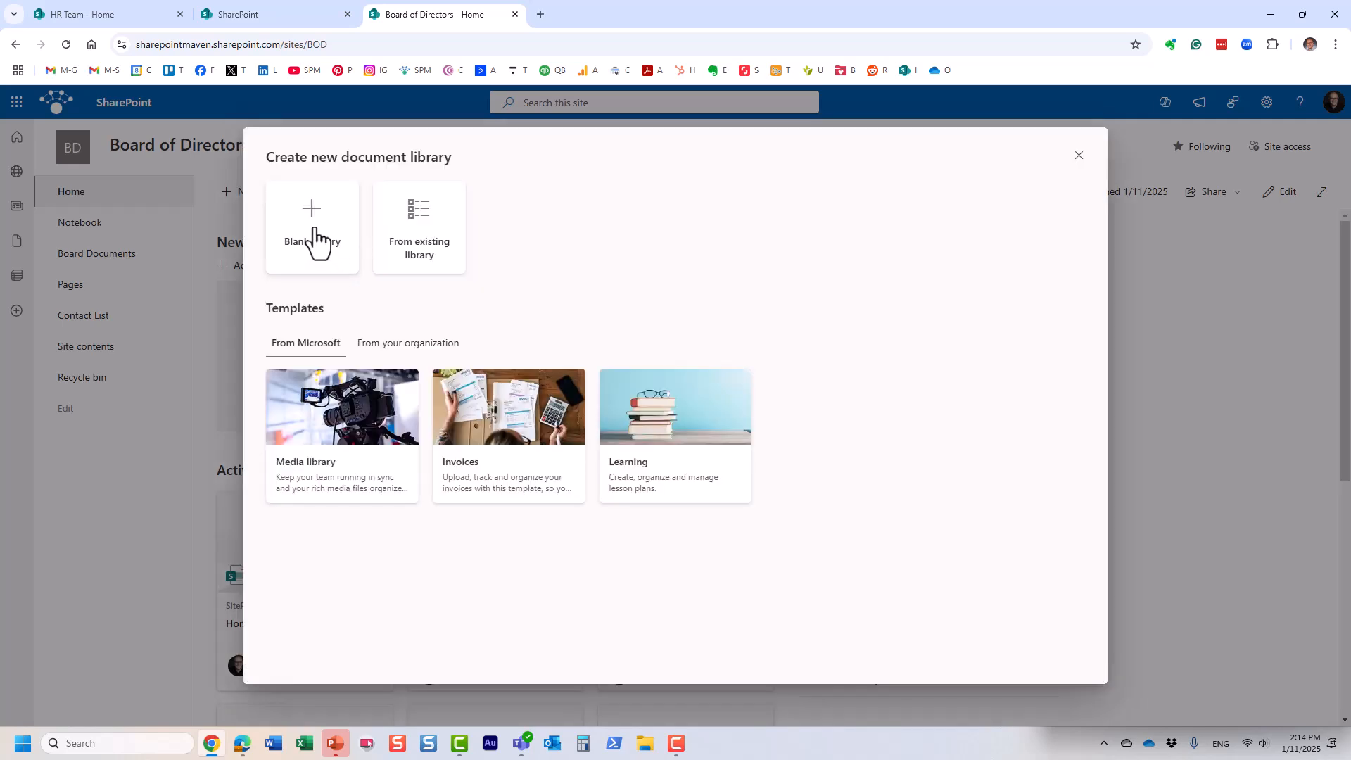
click(316, 241)
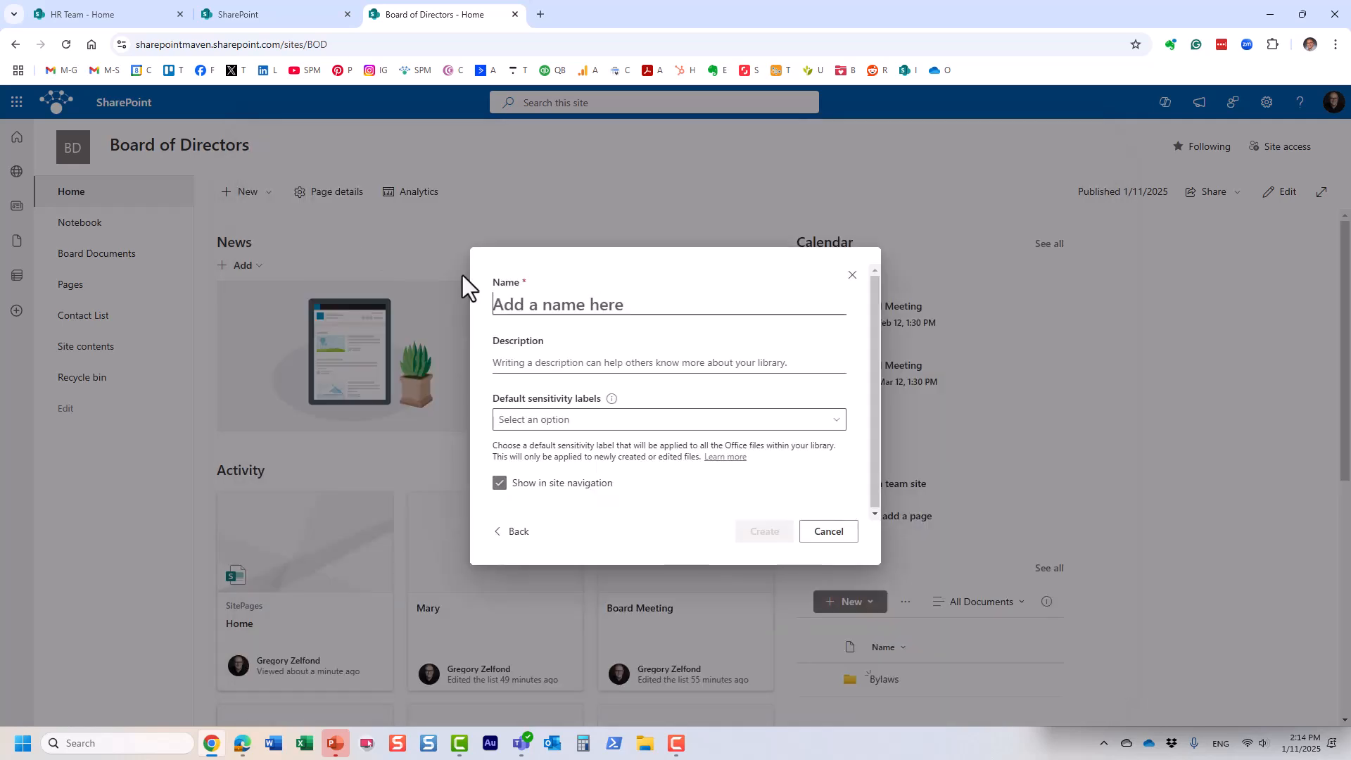
text(Conference A)
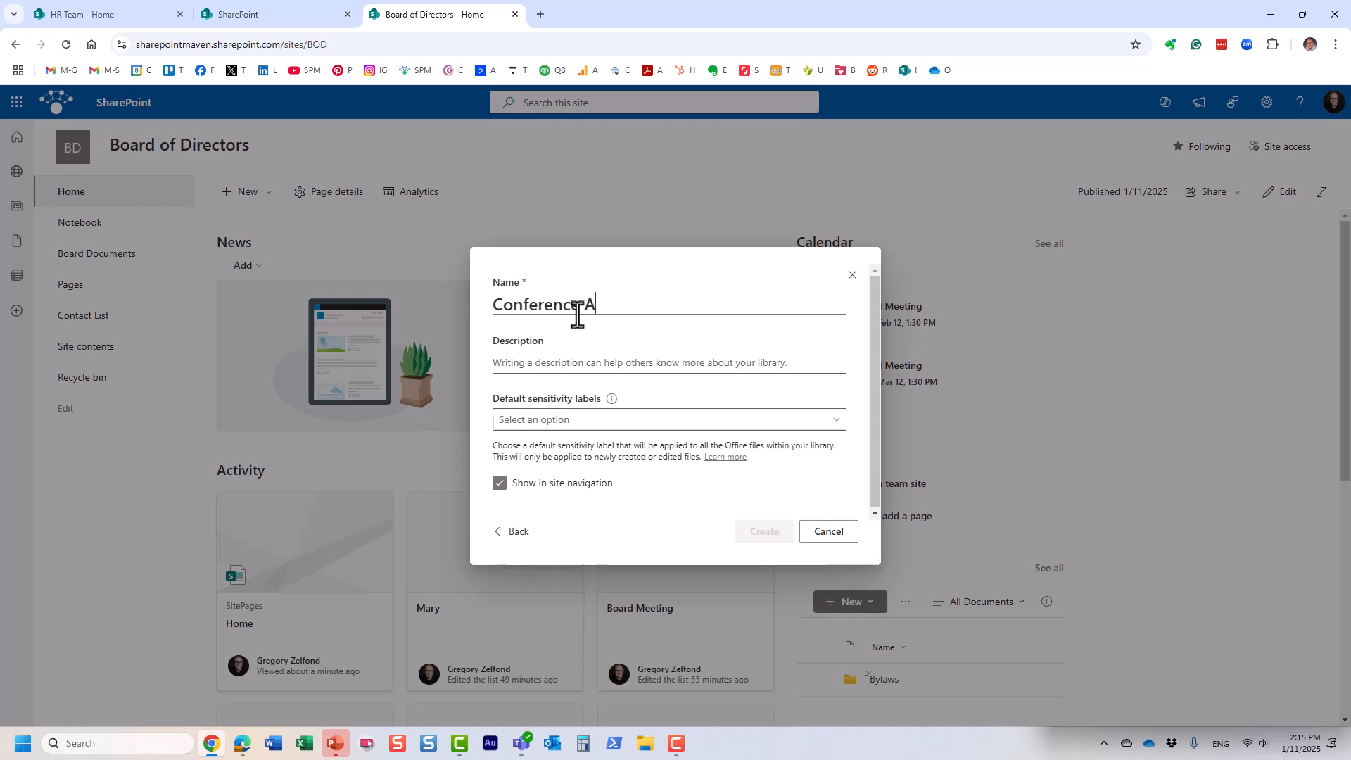
text(BC)
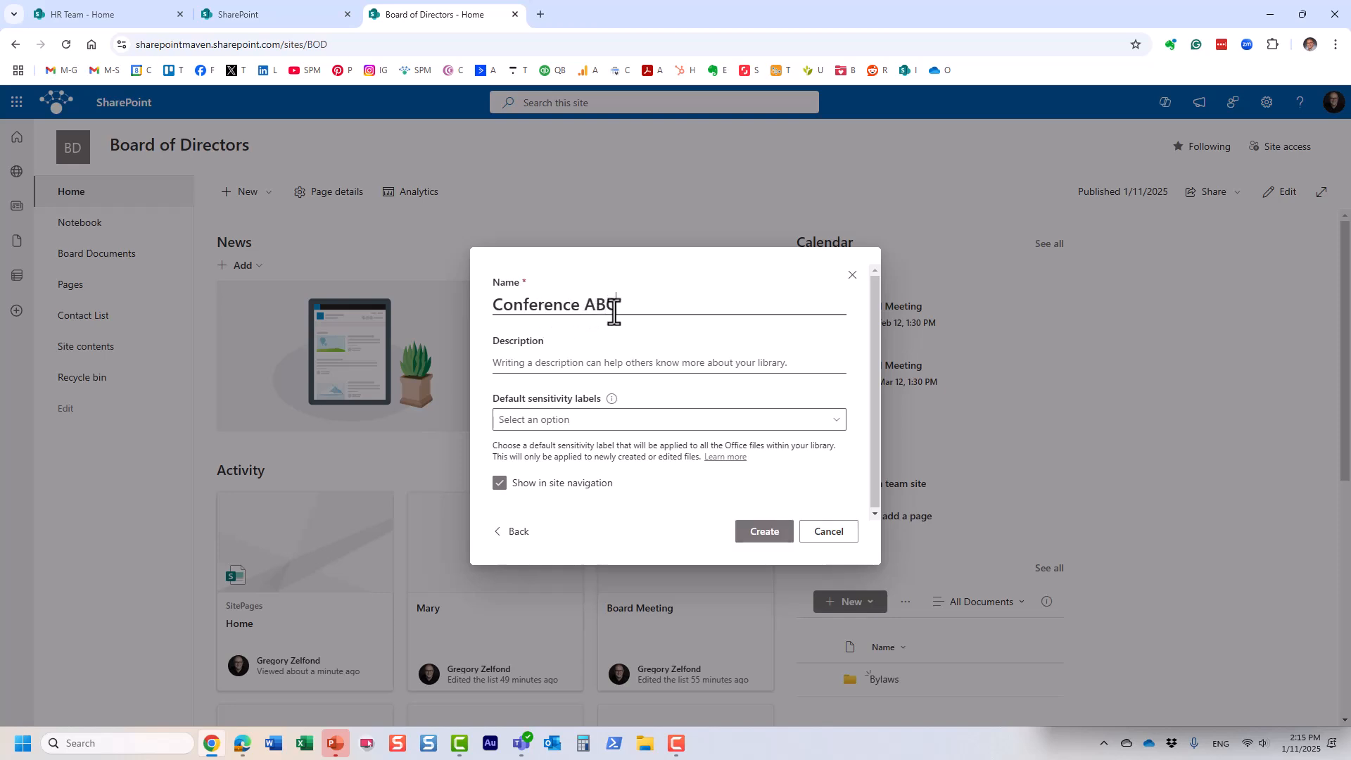
click(769, 531)
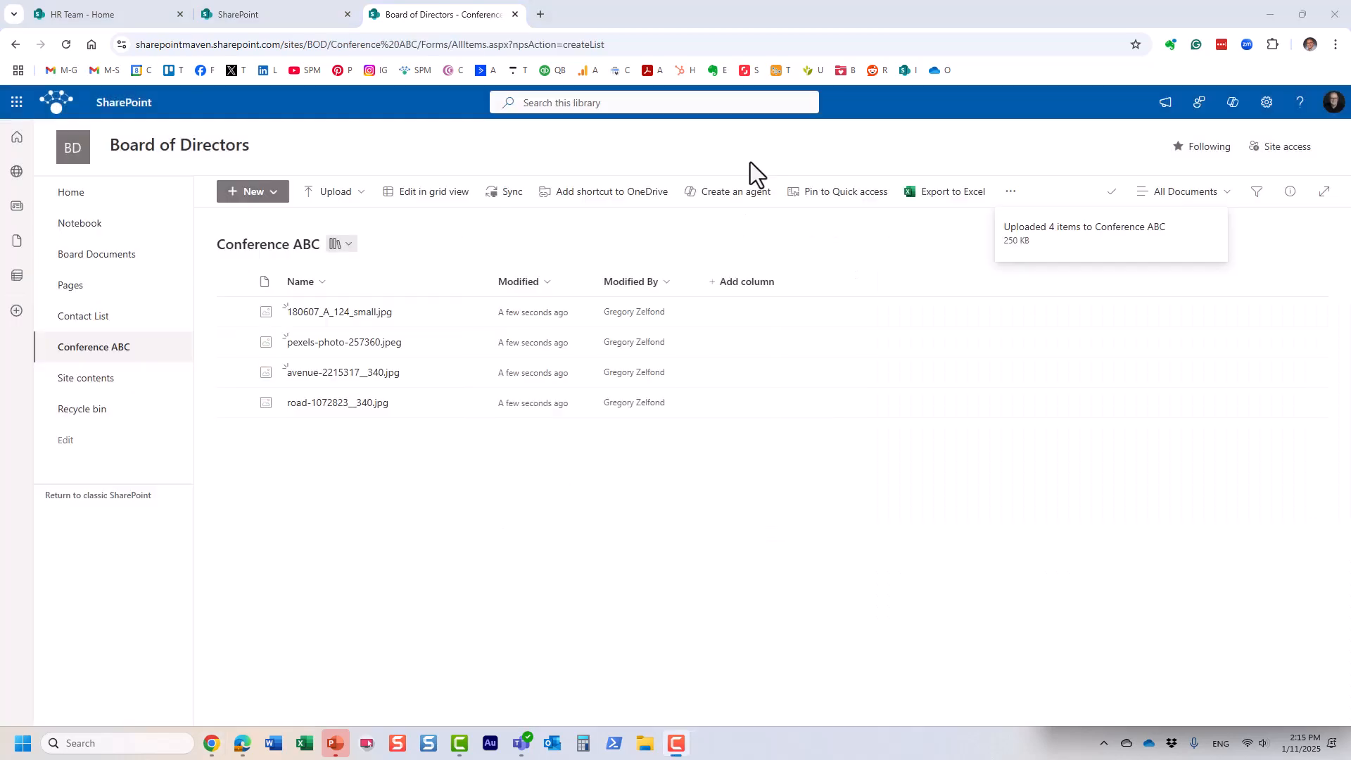
Step: Preview the photo 180607_A_124_small.jpg in Conference ABC, then return to the site home page
click(356, 197)
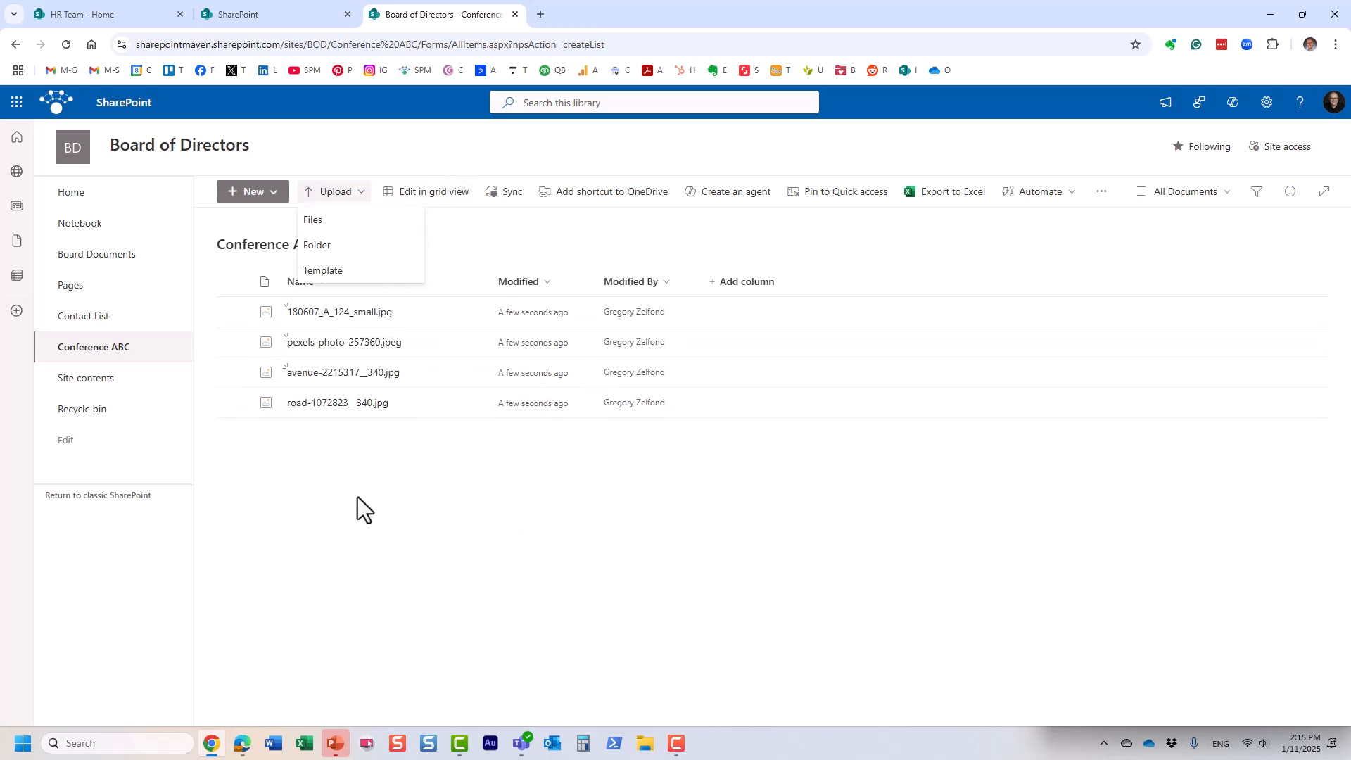
click(364, 313)
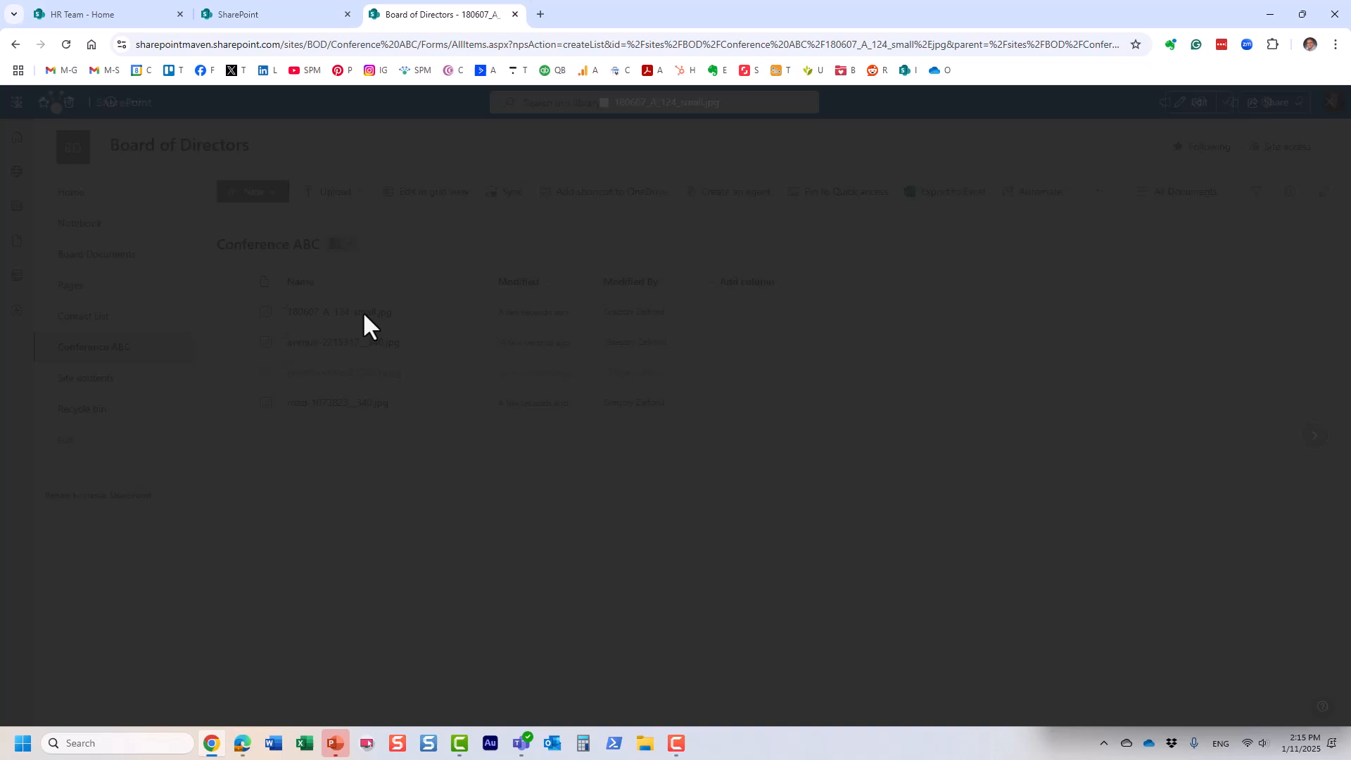
click(1330, 102)
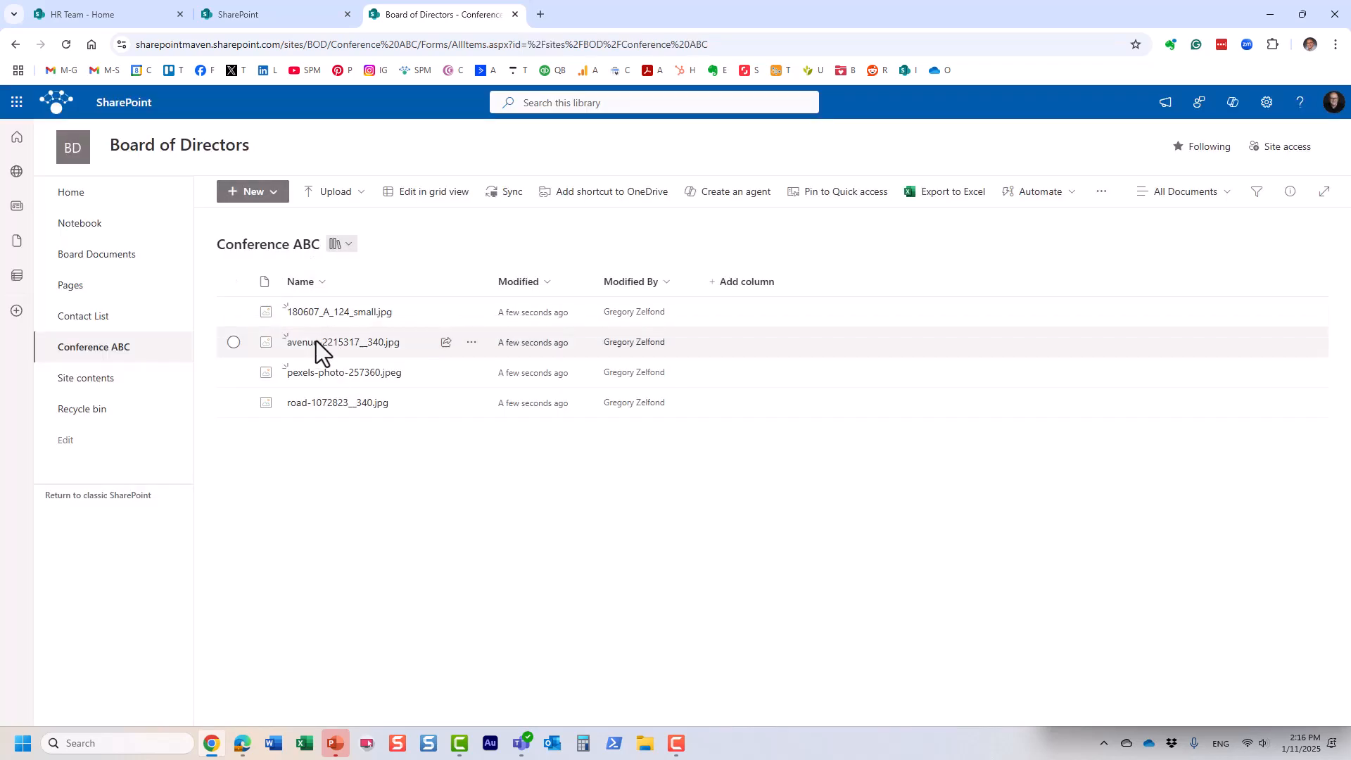
click(65, 192)
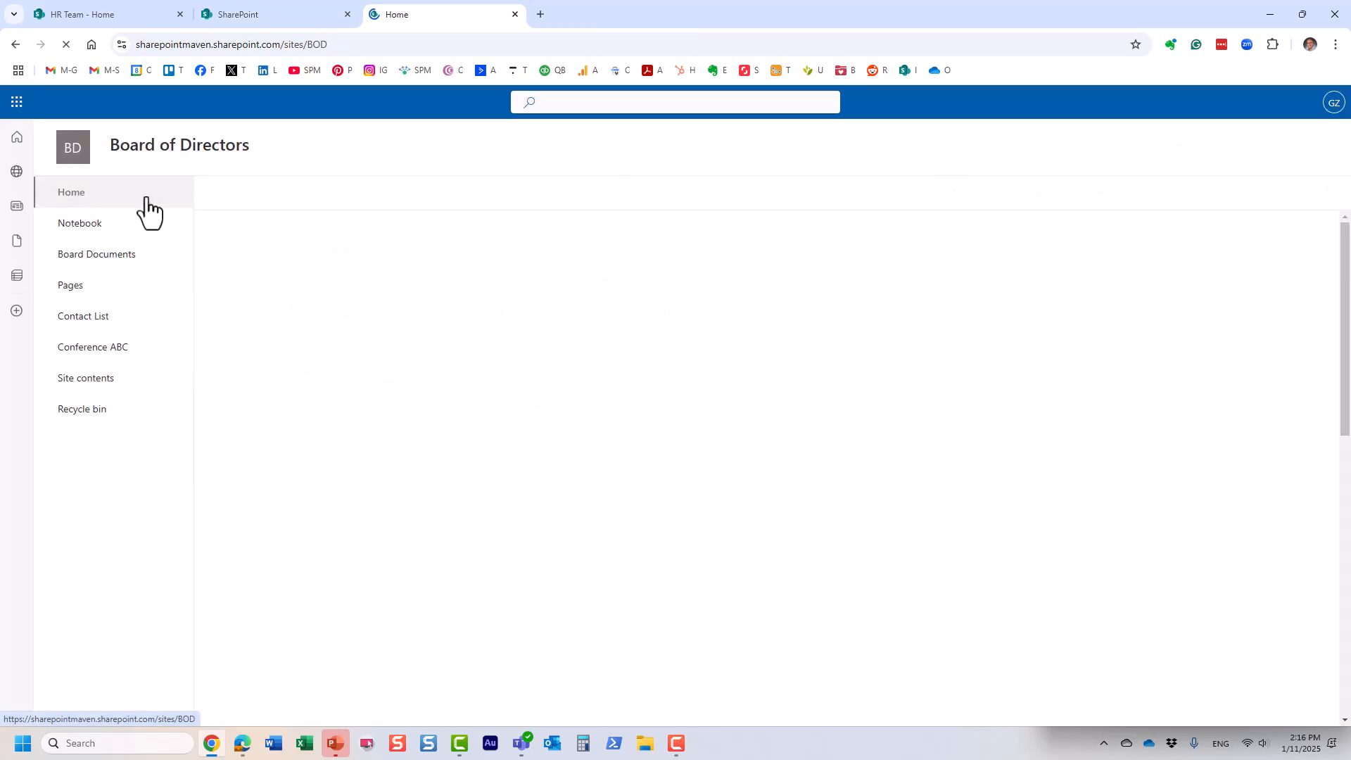
Step: Put the Board of Directors home page into edit mode and dismiss the web part toolbox
scroll(626, 344, down, 2)
scroll(627, 345, down, 2)
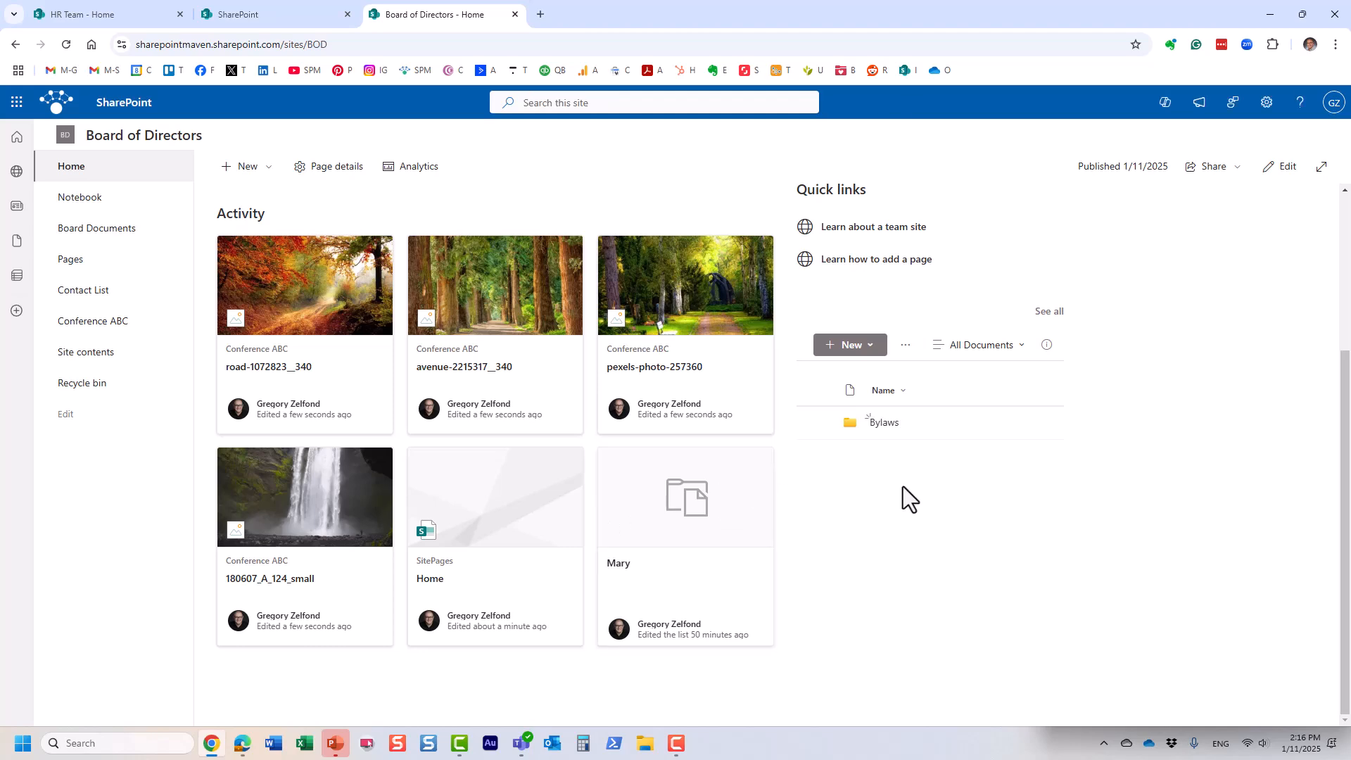
click(1282, 166)
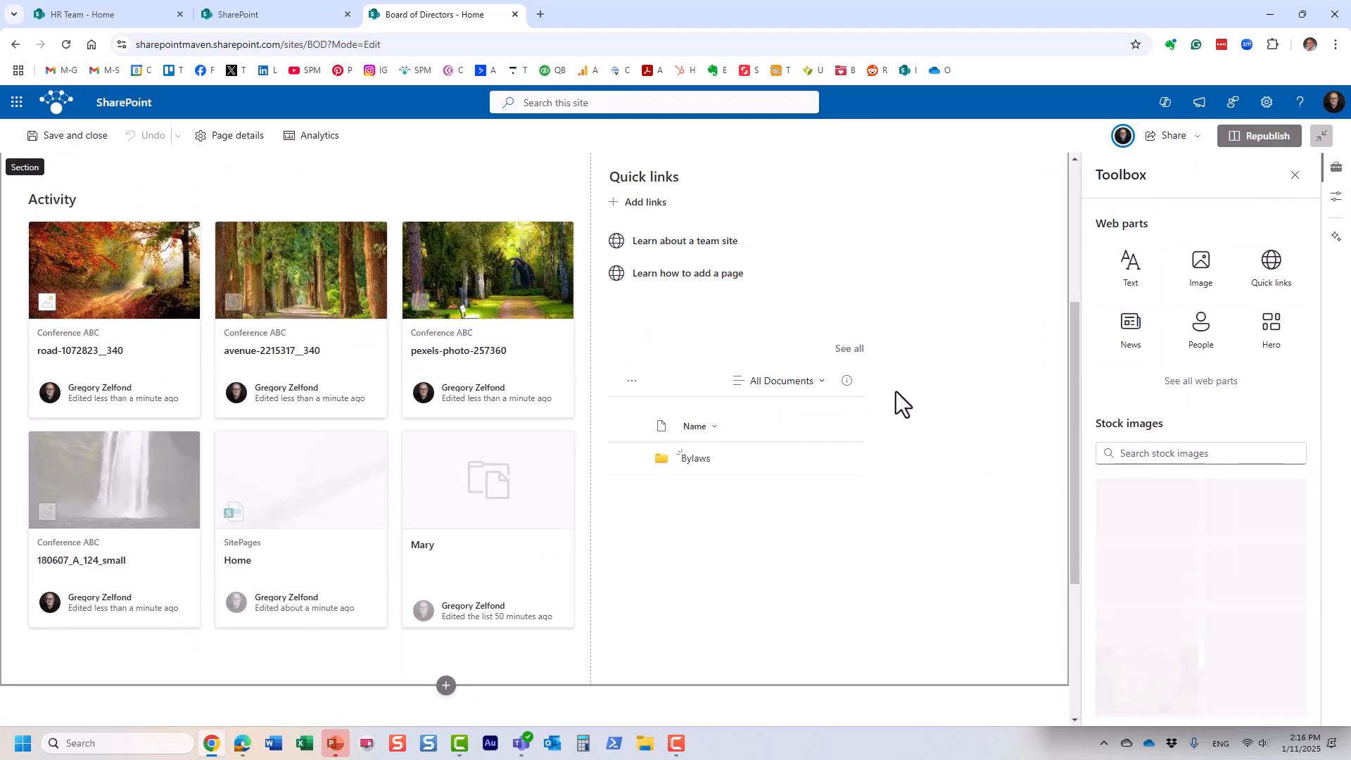
click(1297, 174)
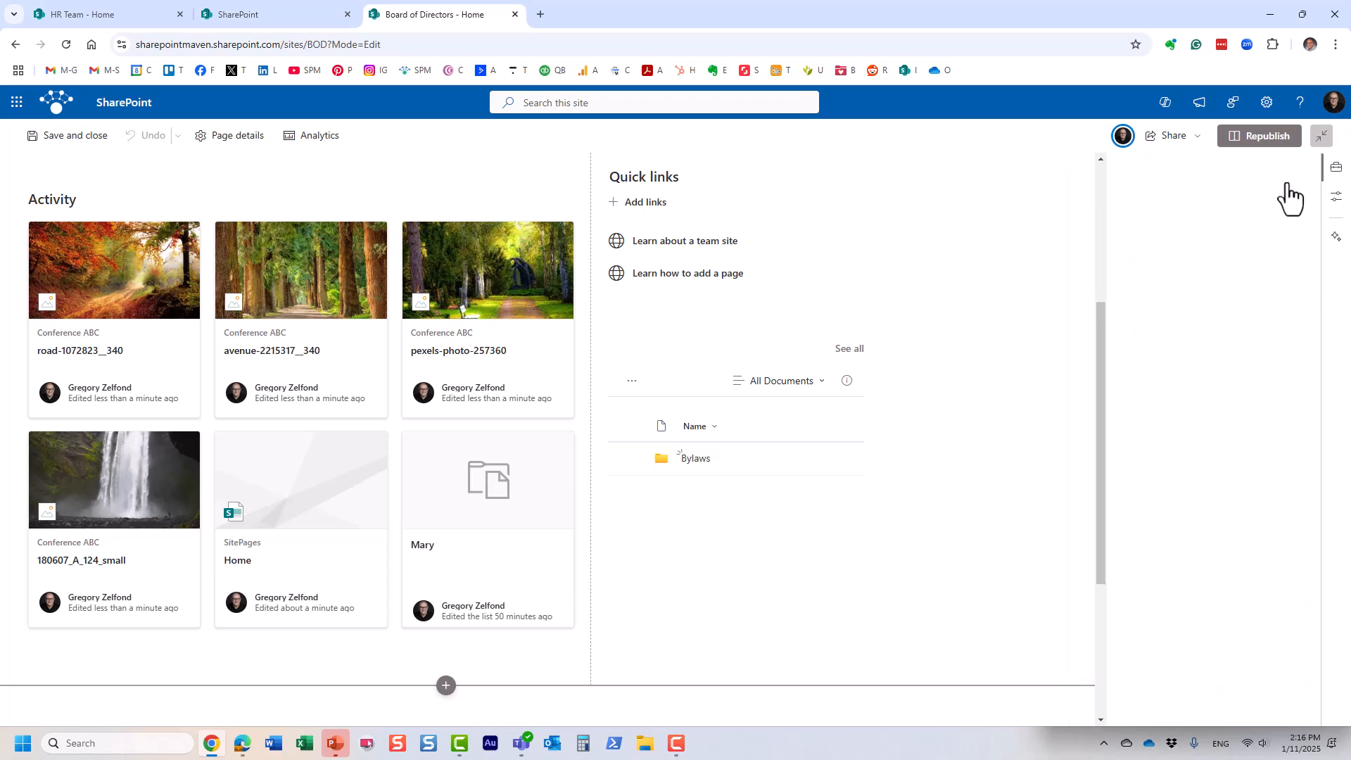
scroll(931, 353, down, 2)
scroll(736, 475, up, 1)
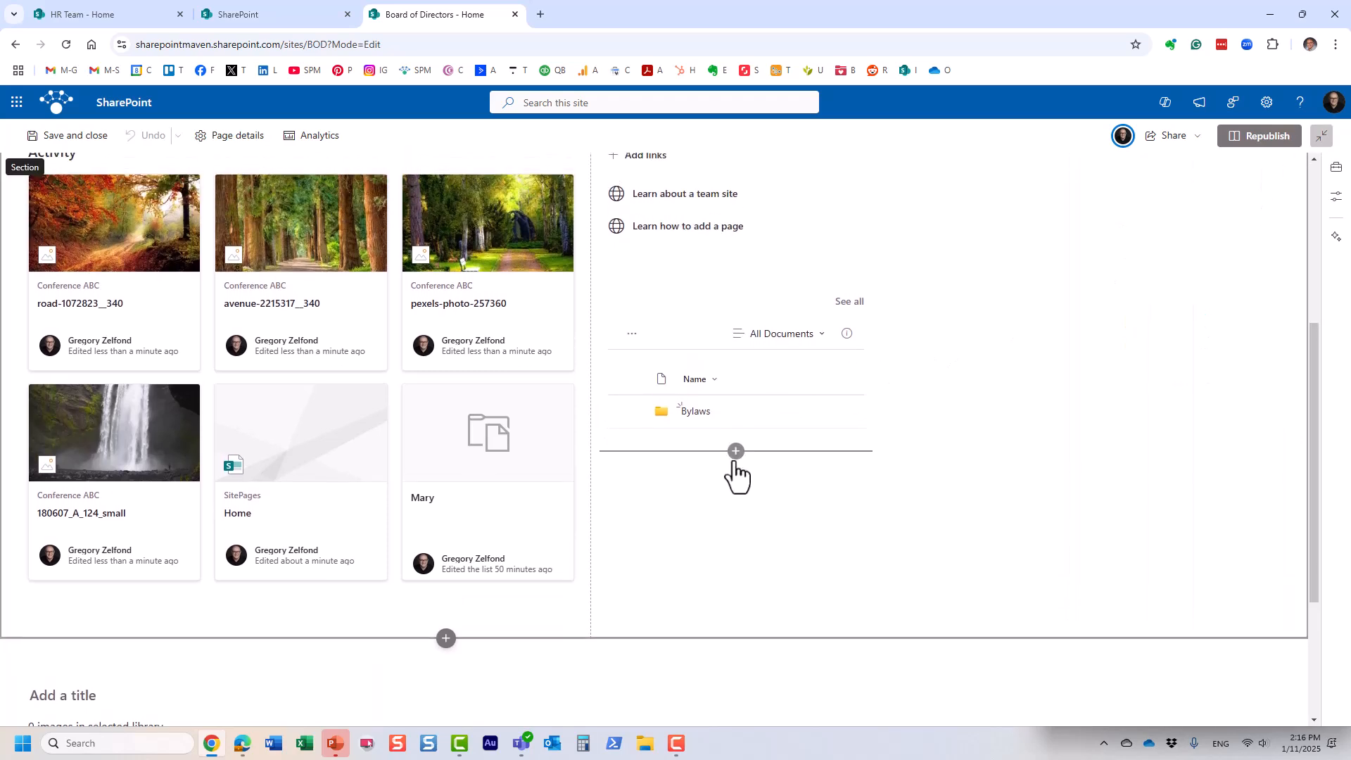
Step: Add an Image gallery web part below the Documents library, found by searching 'imag'
click(736, 451)
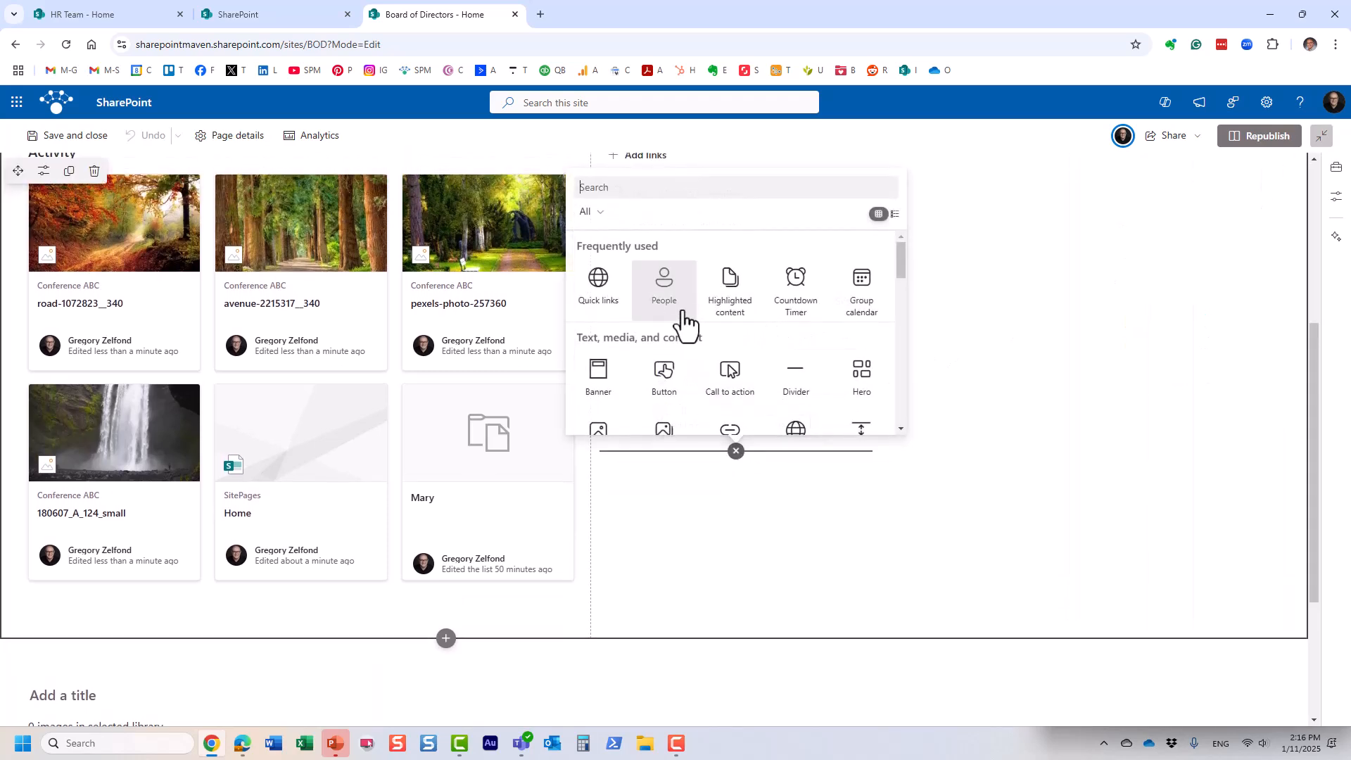
scroll(732, 332, down, 6)
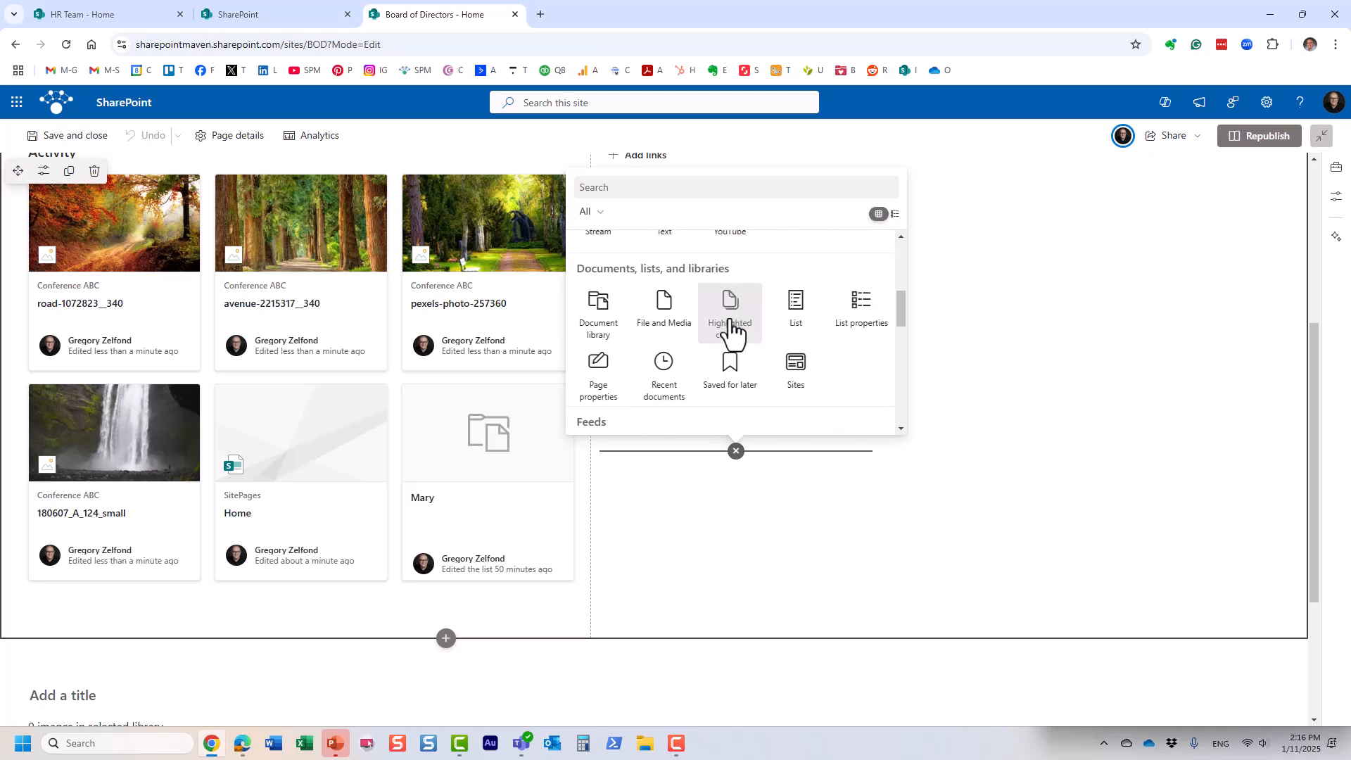
scroll(732, 332, down, 5)
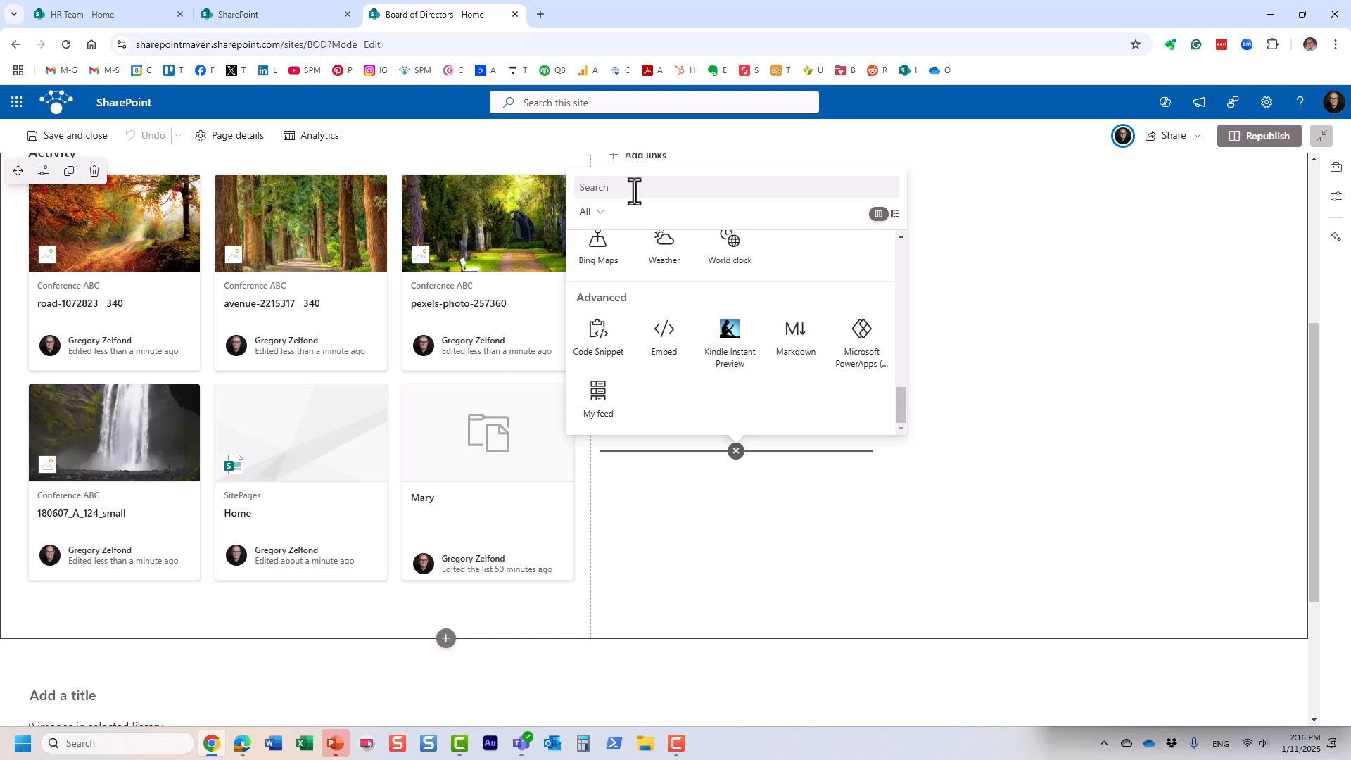
text(imag)
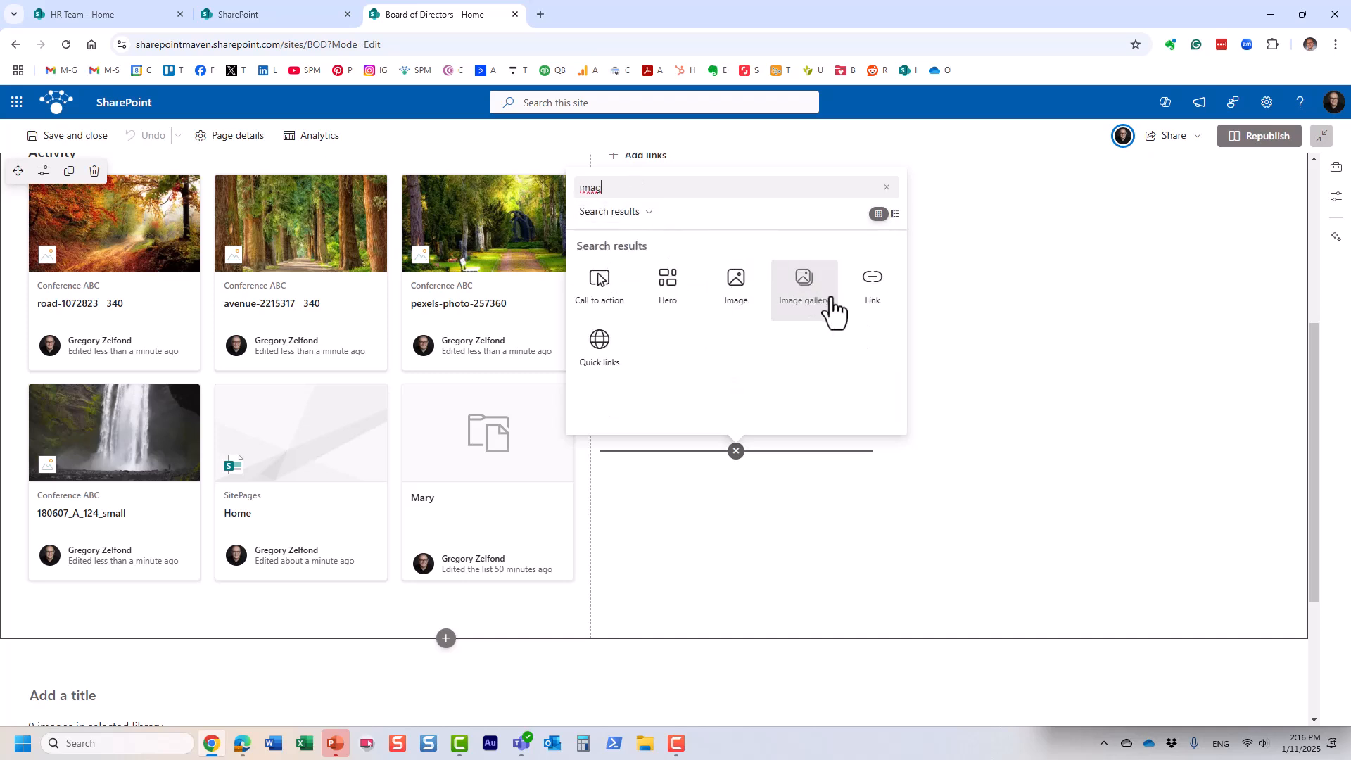
click(831, 308)
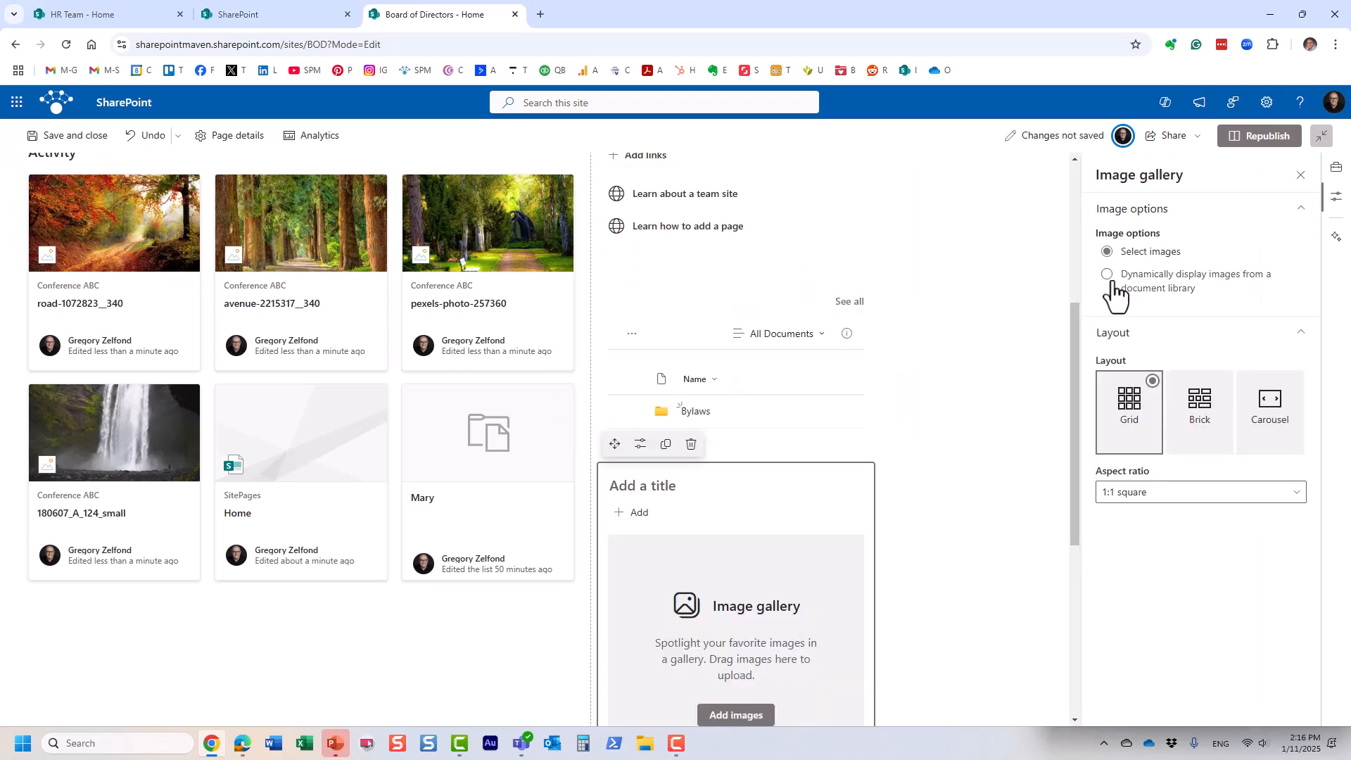
Step: Source the gallery's images dynamically from Conference ABC, excluding subfolders, and use the Carousel layout
click(1109, 276)
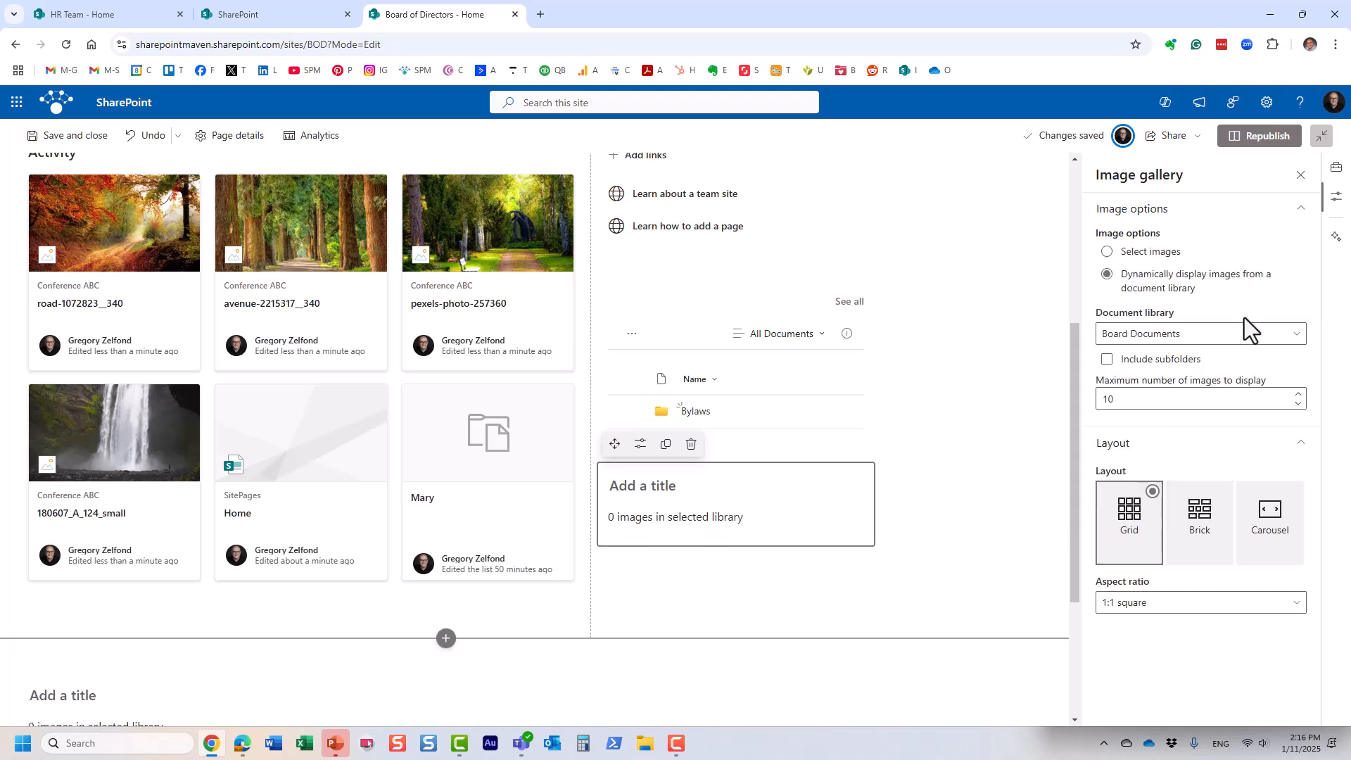
click(1260, 337)
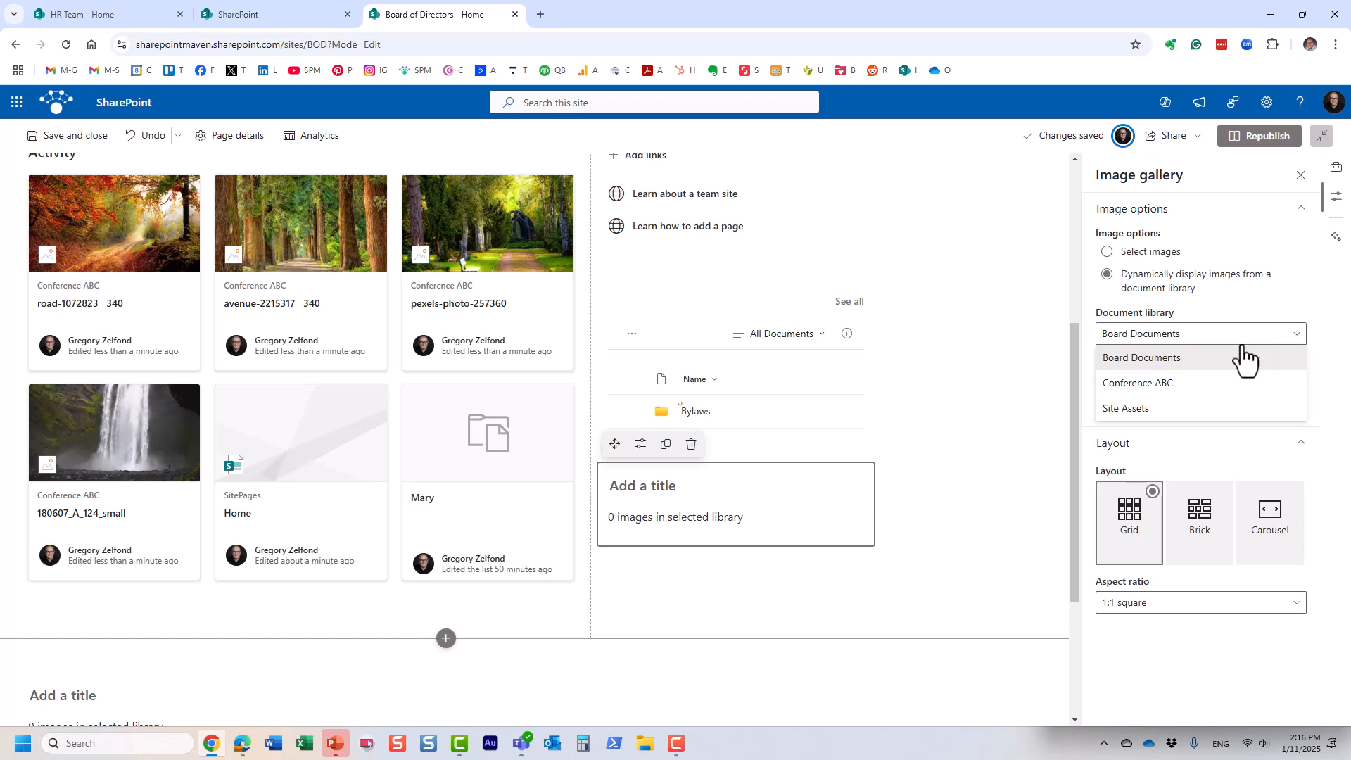
click(1191, 385)
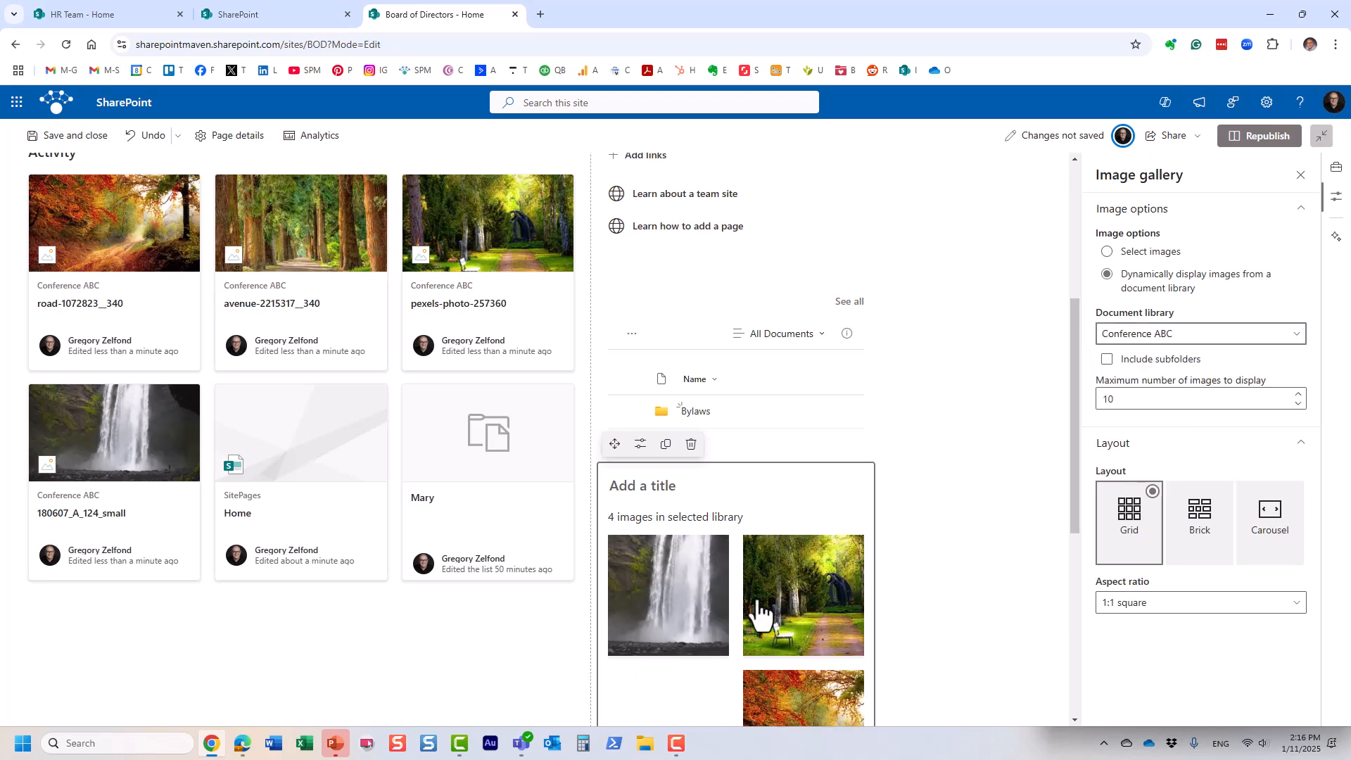
click(1108, 361)
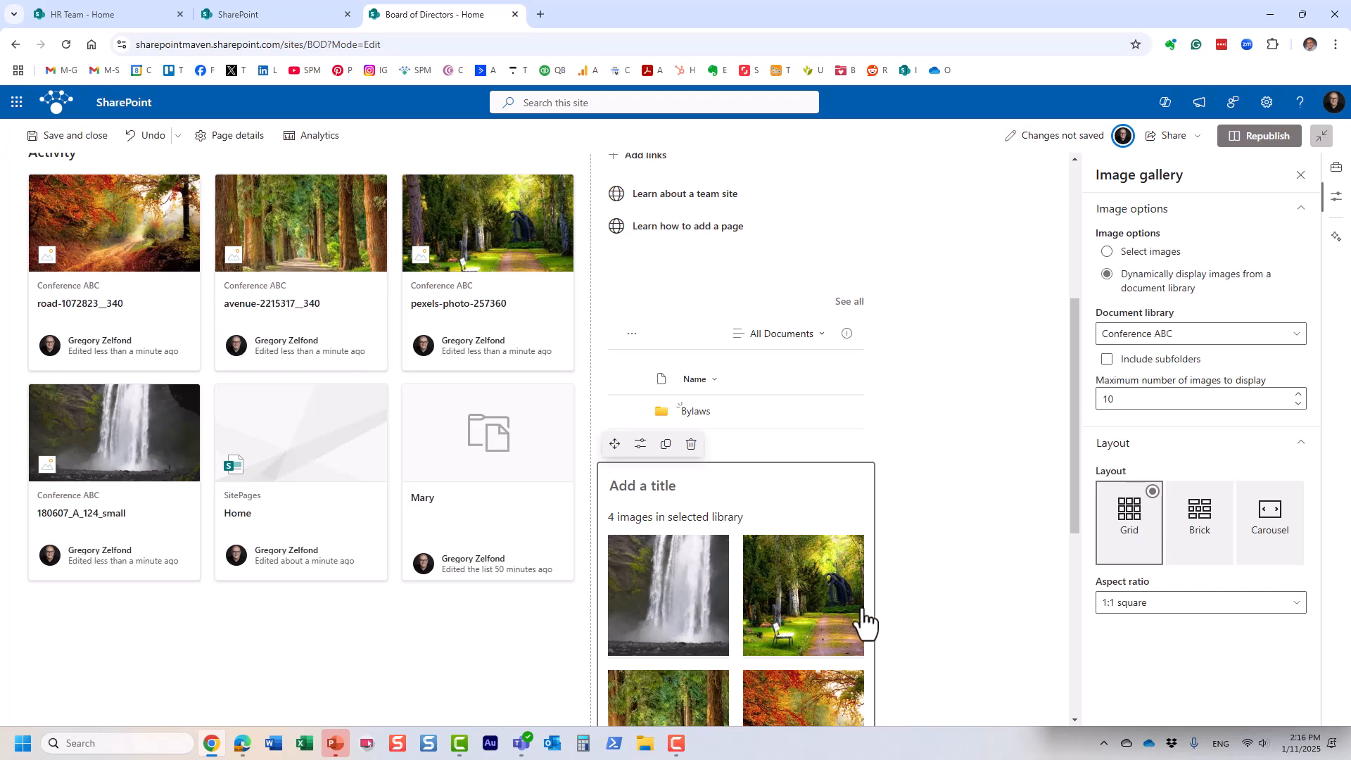
click(1108, 360)
click(1115, 361)
click(1296, 538)
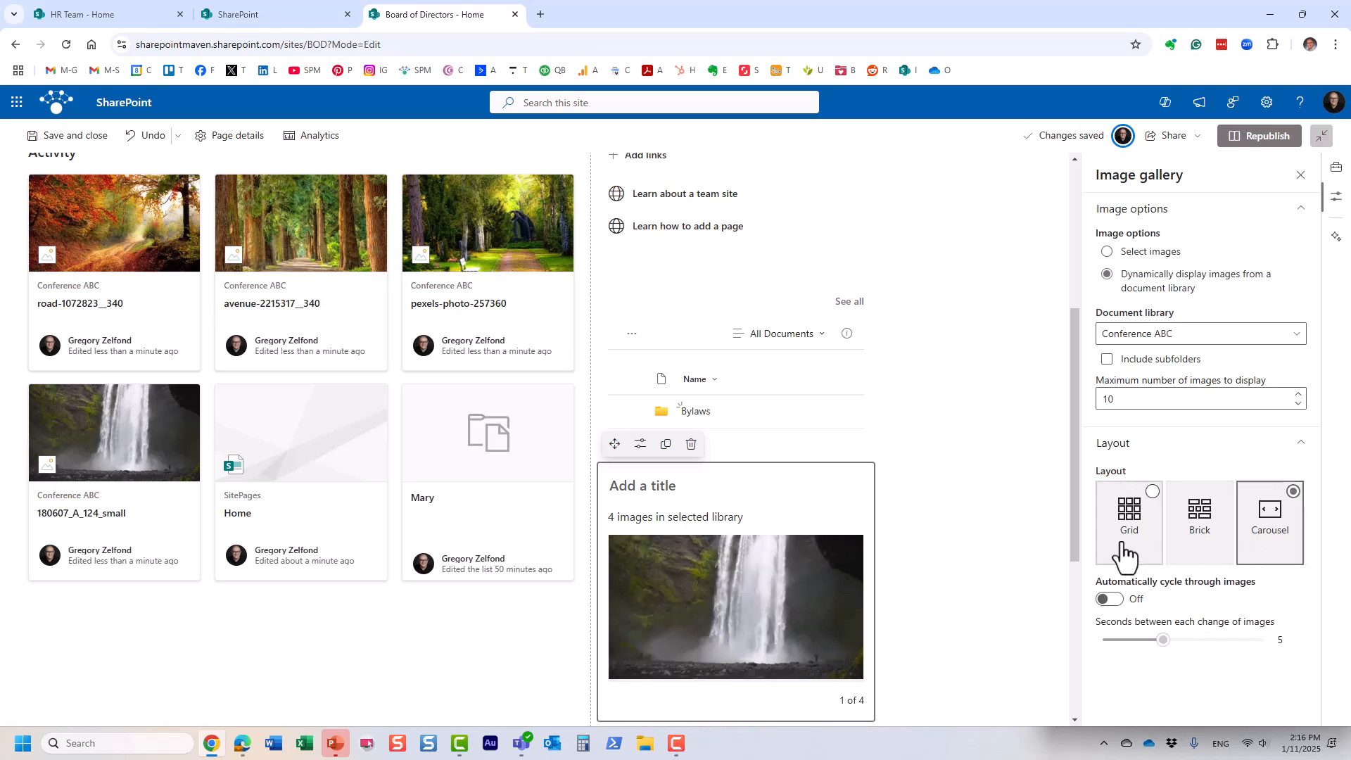
mouse_move(769, 552)
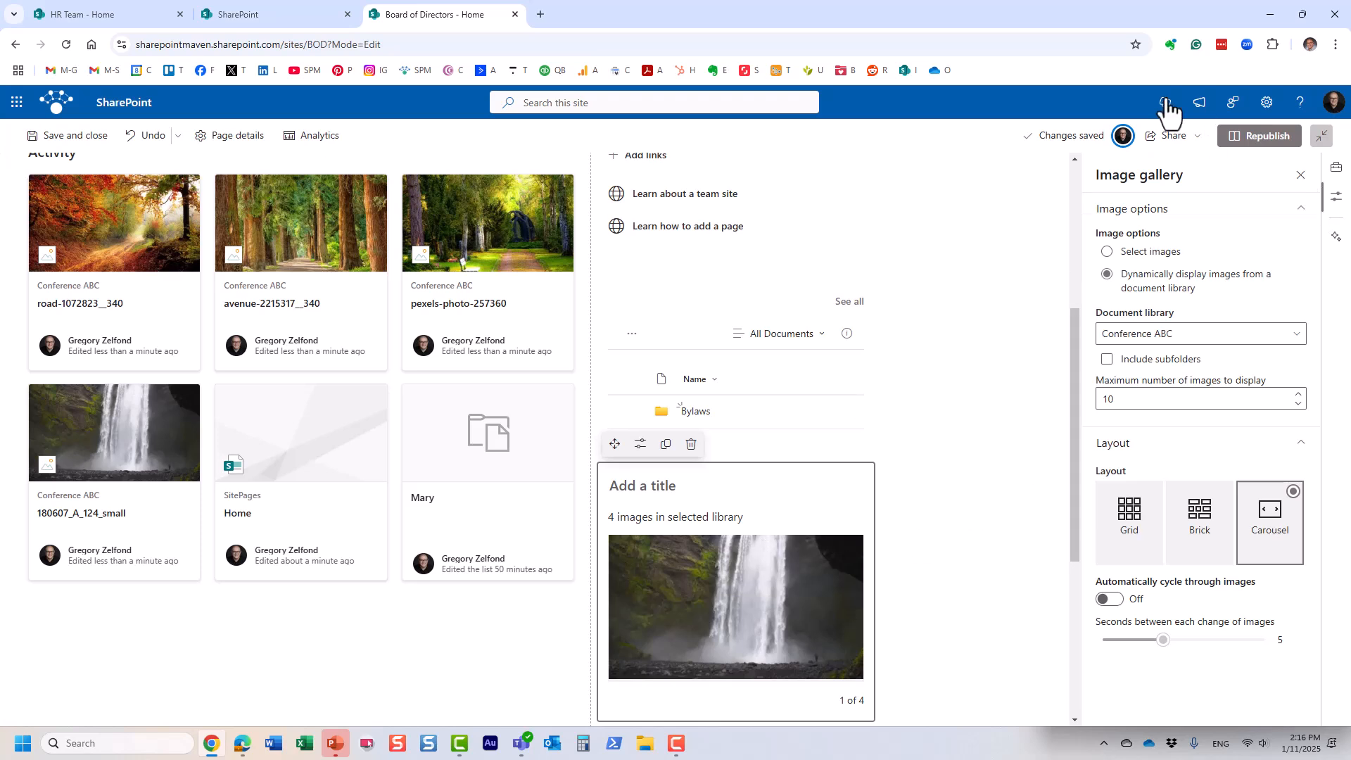
Step: Title the gallery 'Conference Photos', correcting the misspelled 'Coneference' via spelling suggestions
click(668, 487)
text(Coneferenc)
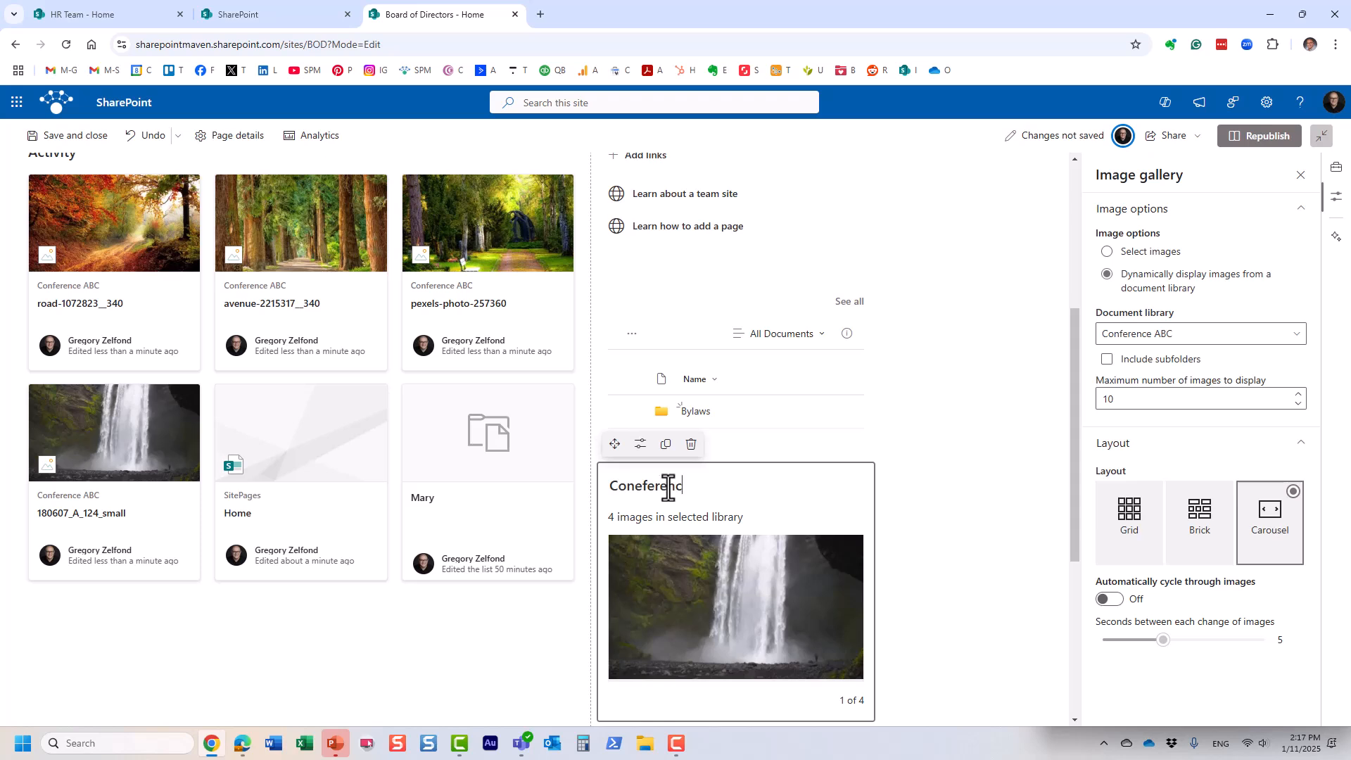
text(e Photos)
right_click(667, 487)
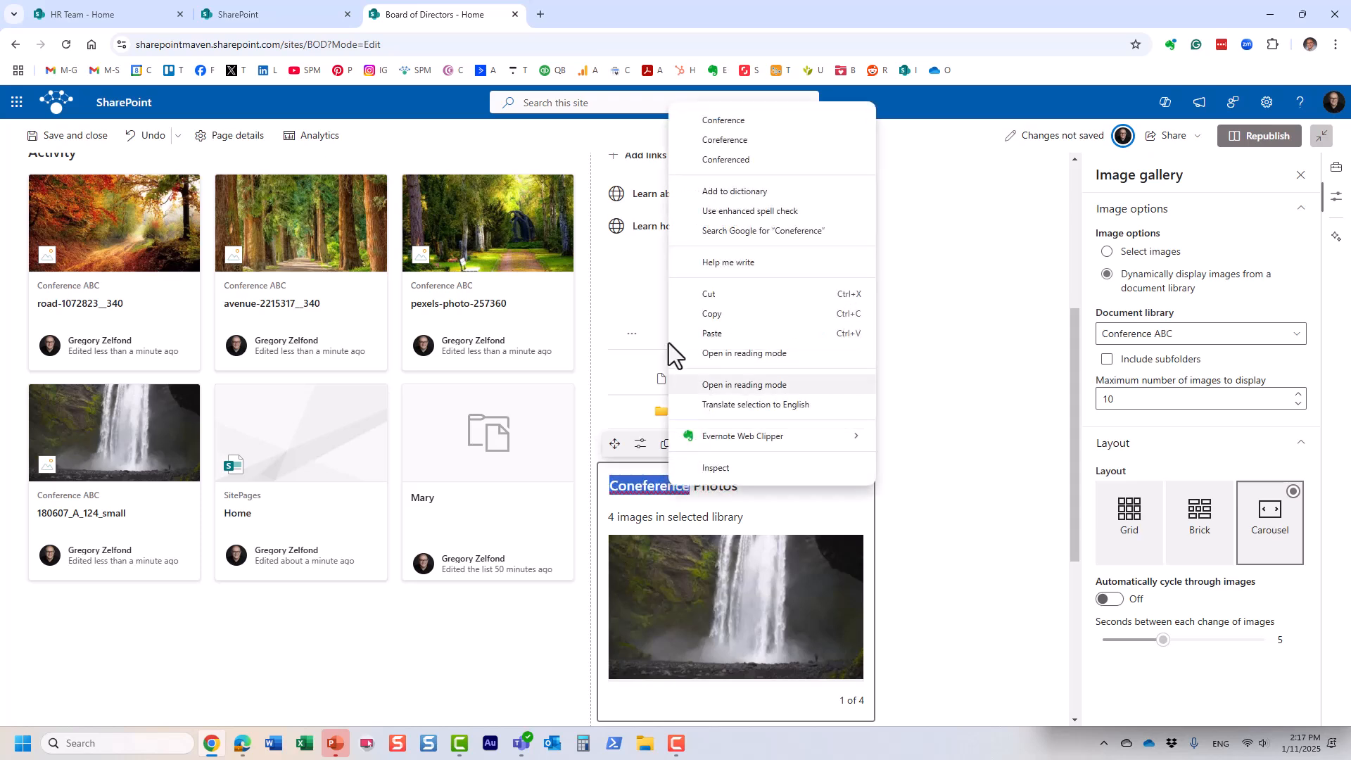
click(694, 118)
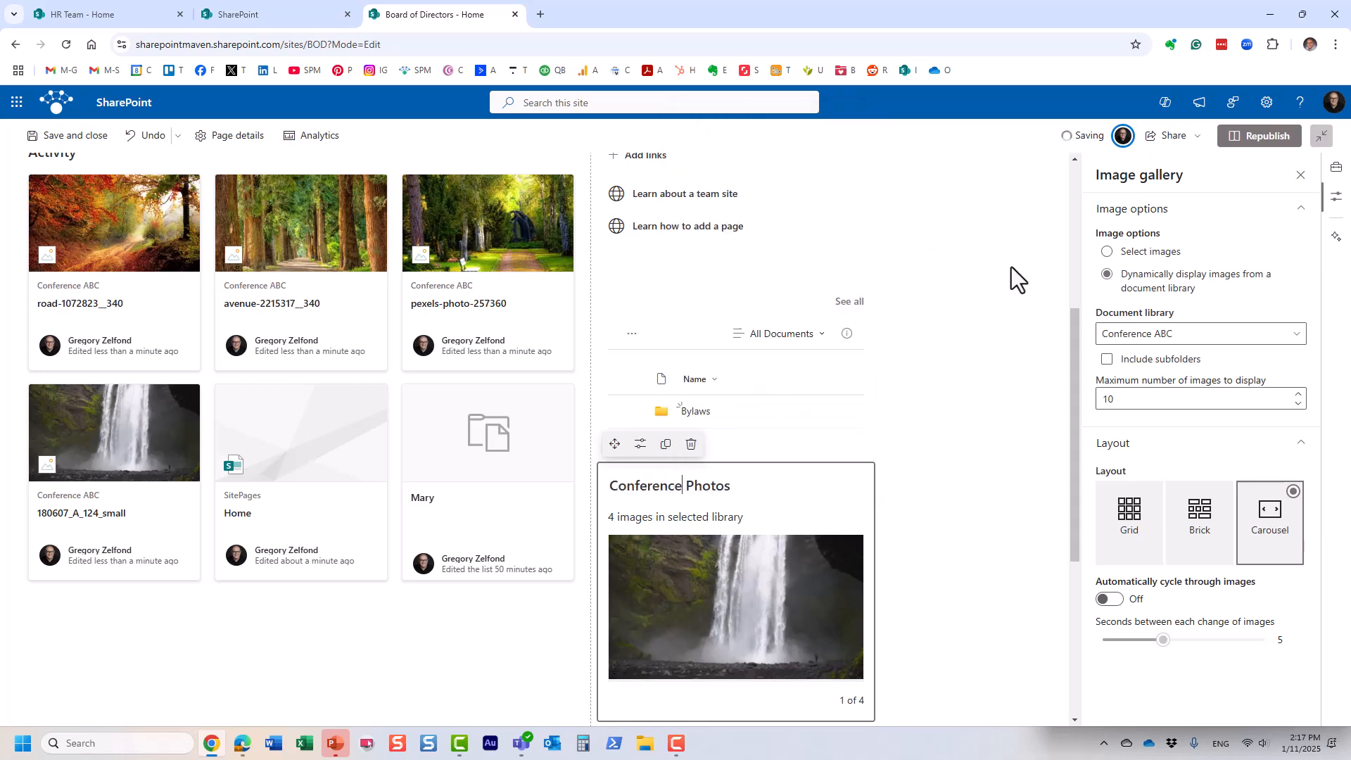
Step: Republish the home page and cycle the carousel through all four photos back to the first
click(1275, 137)
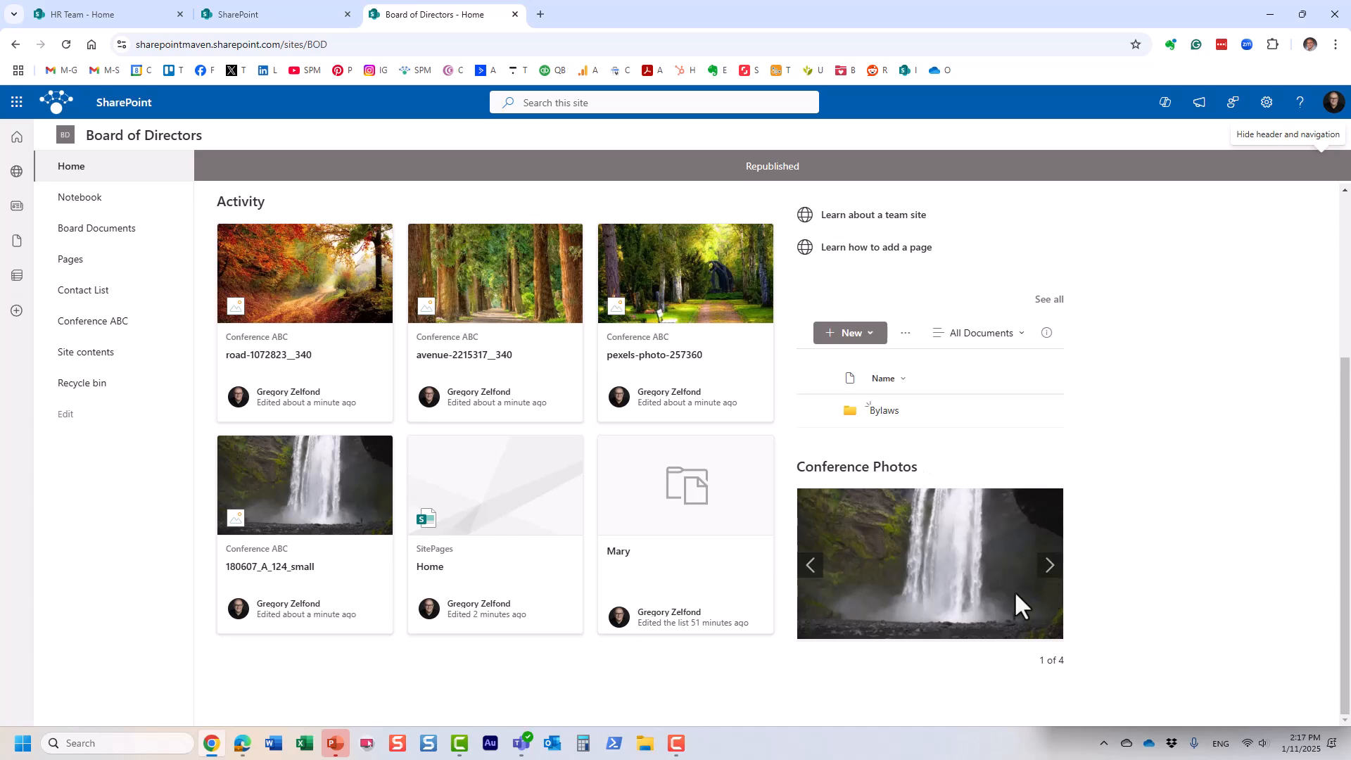
click(1048, 576)
click(1047, 576)
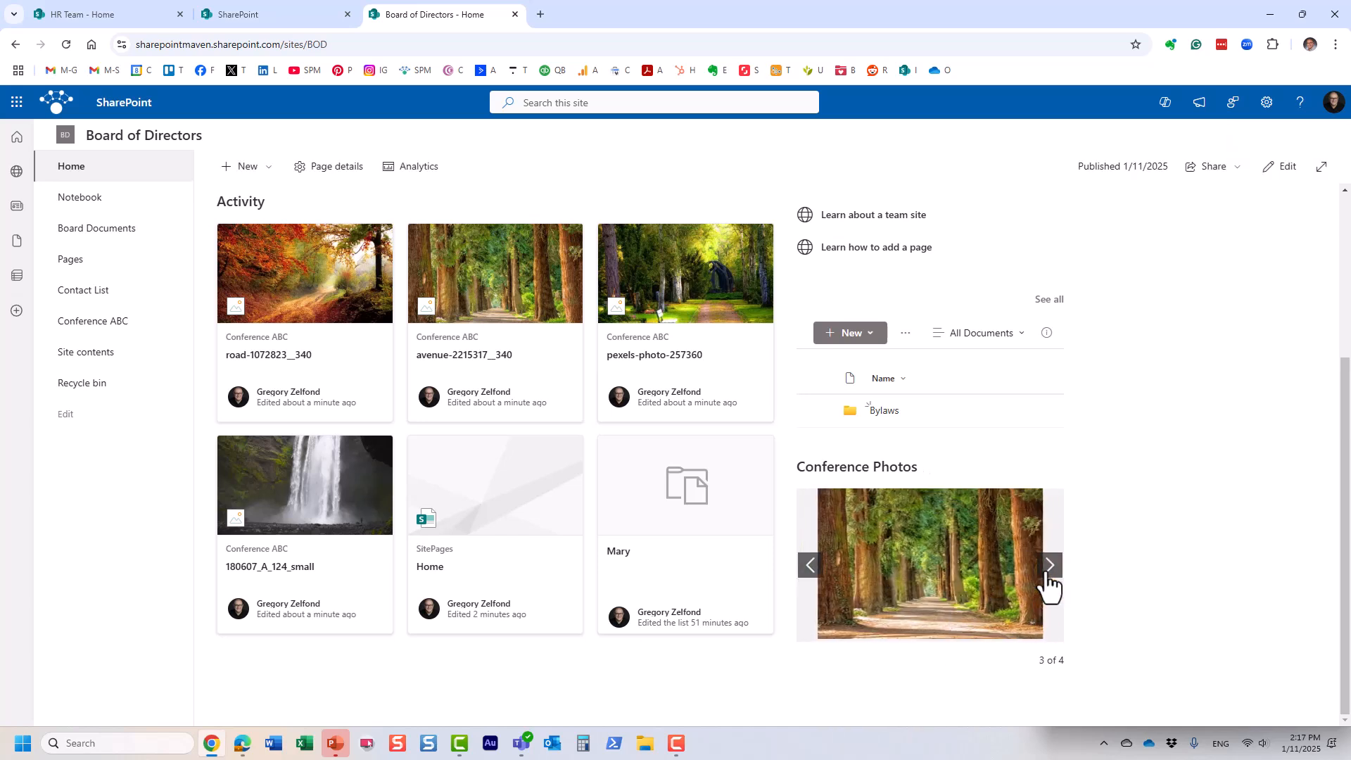
click(1048, 576)
click(1048, 575)
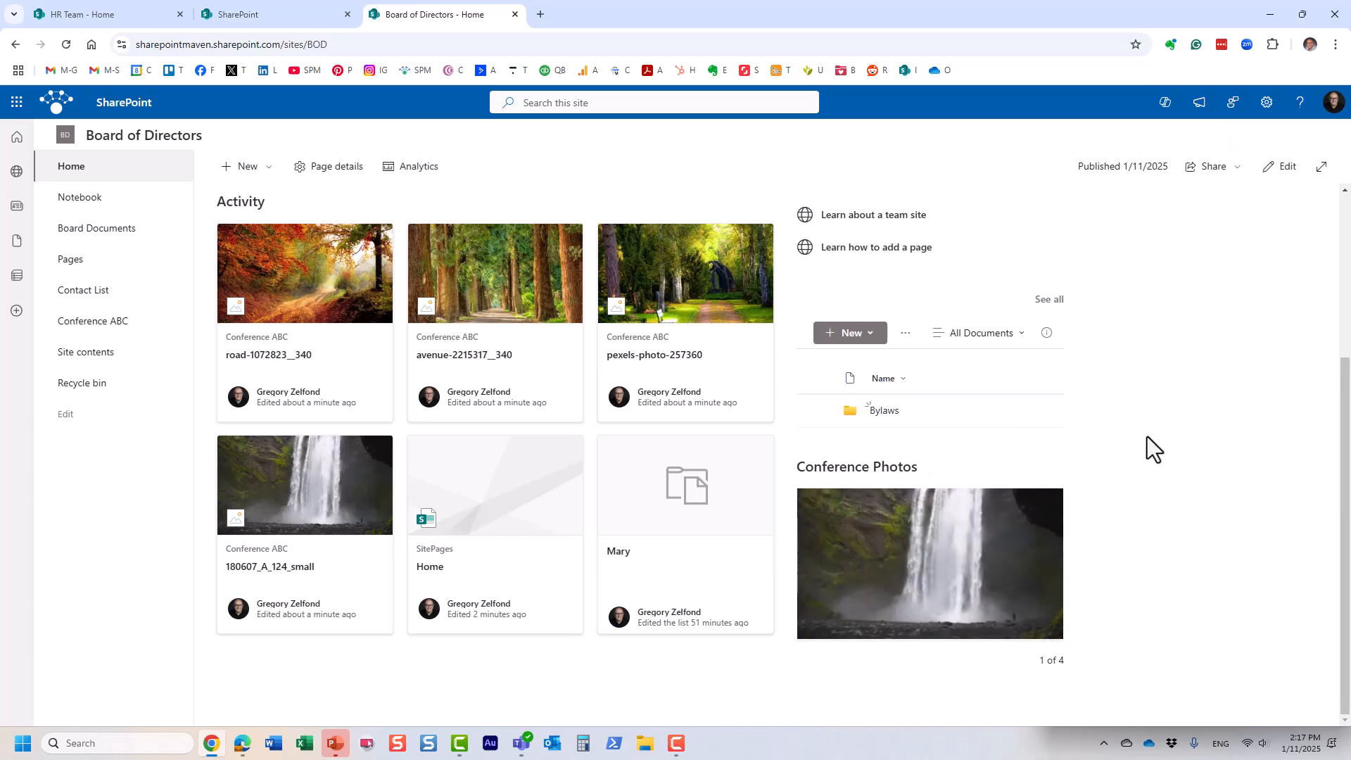
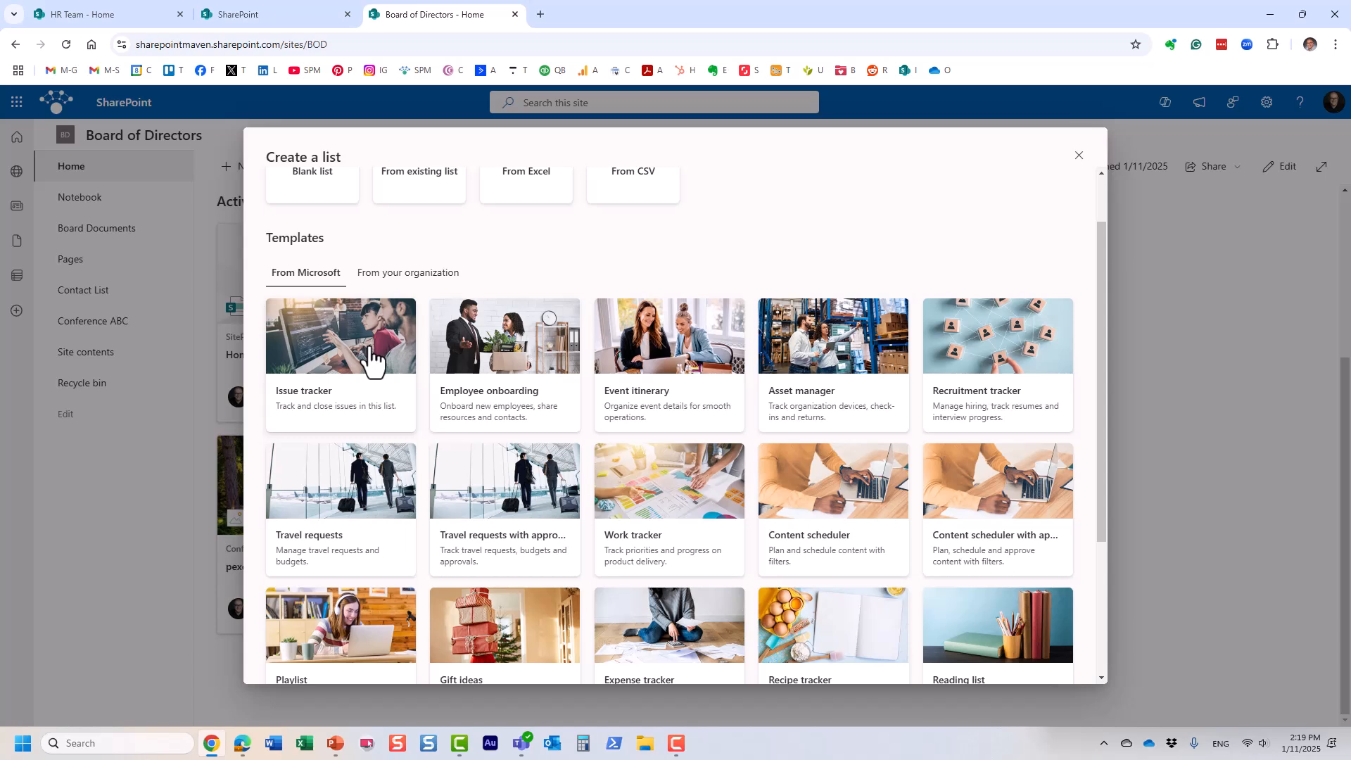
scroll(766, 422, down, 1)
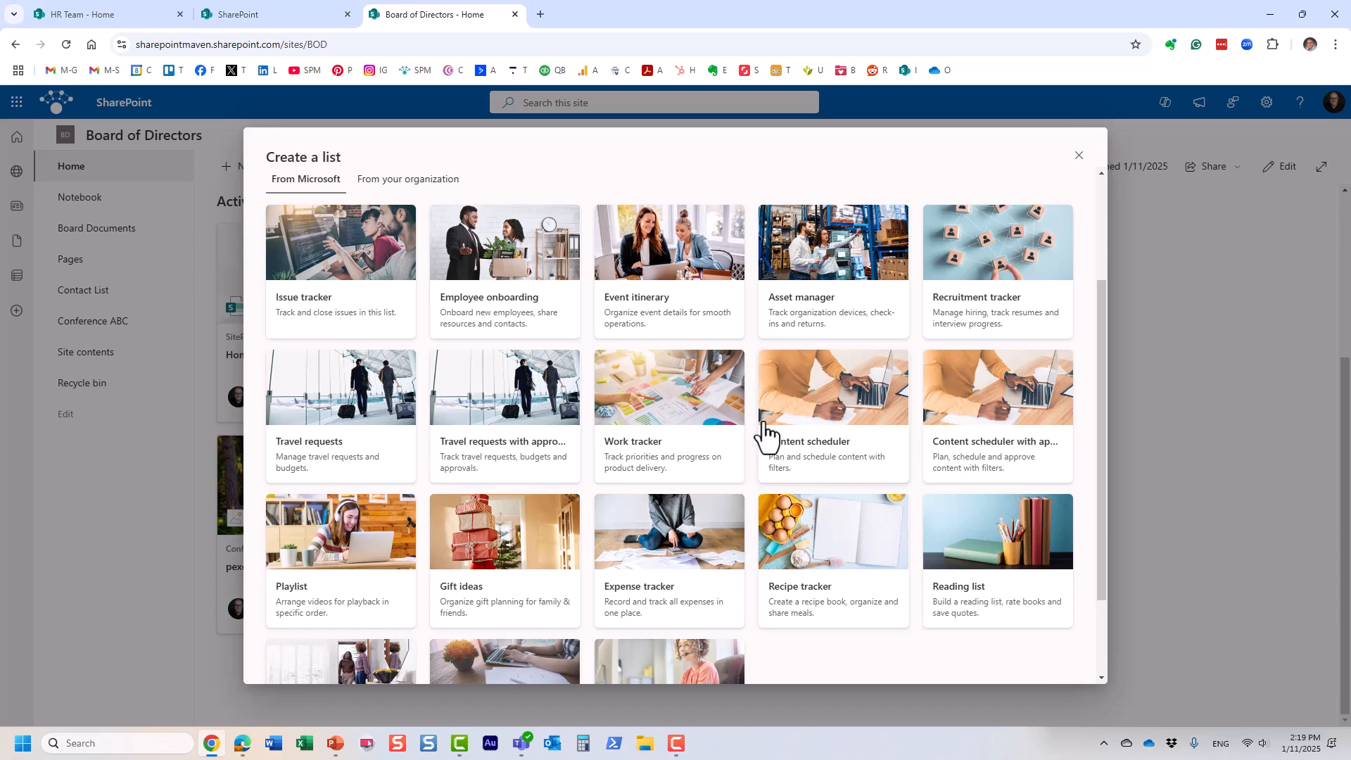
scroll(766, 435, up, 1)
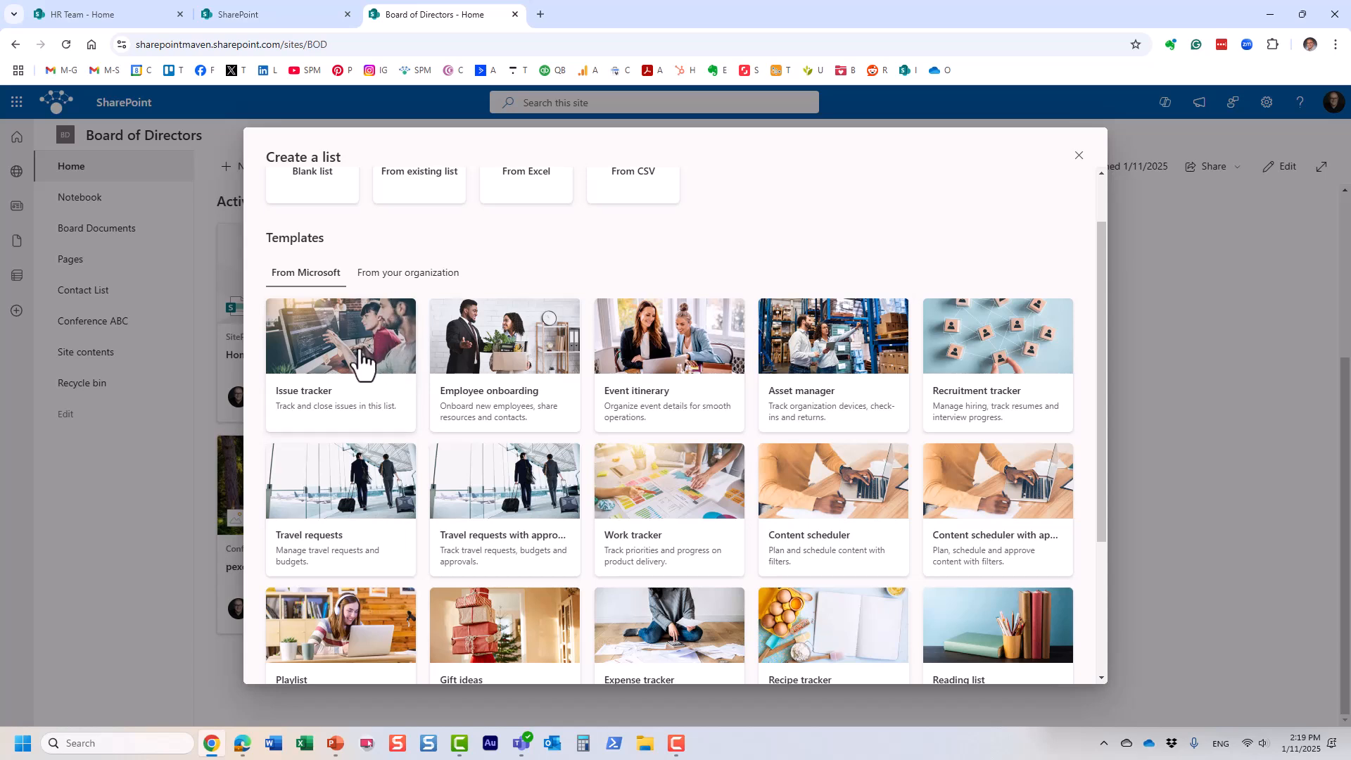
scroll(384, 356, up, 1)
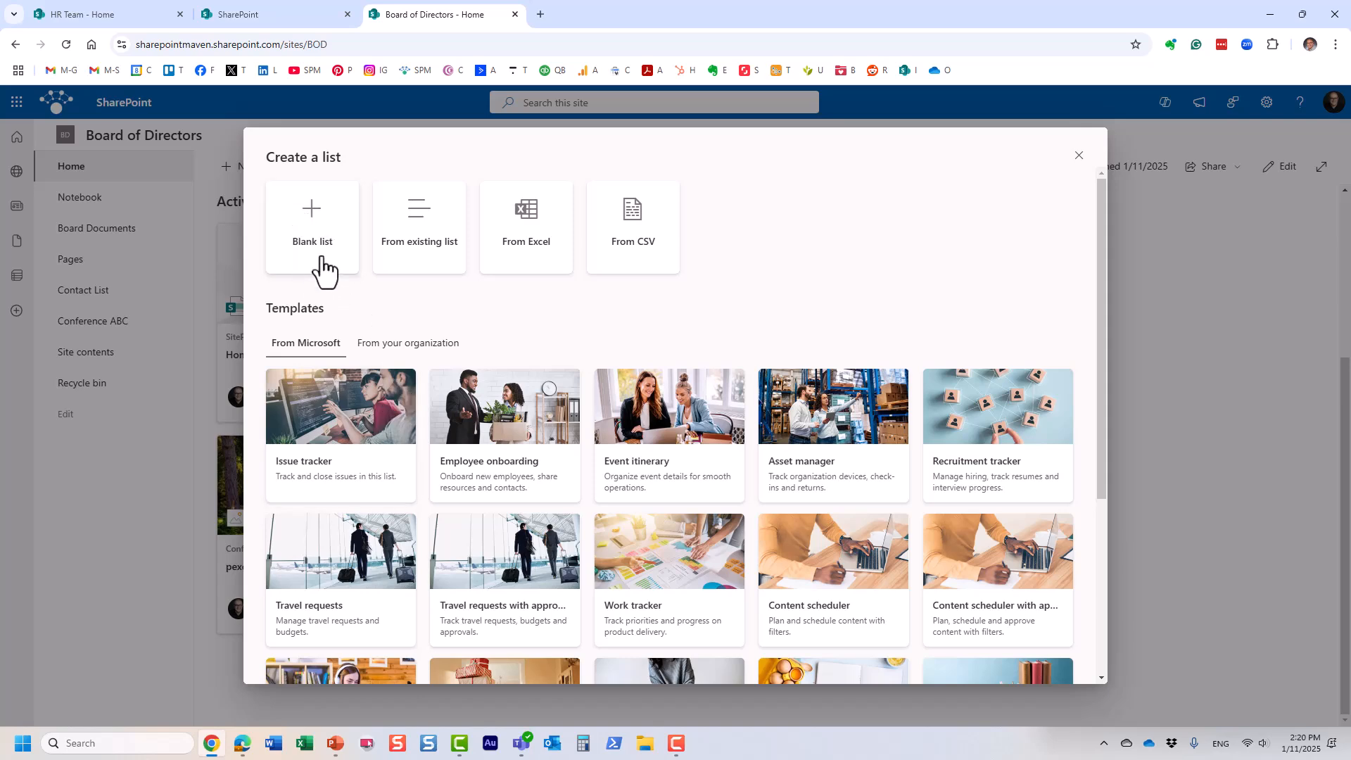
Step: Create a list named 'Actions Log' from the Issue tracker template
click(359, 418)
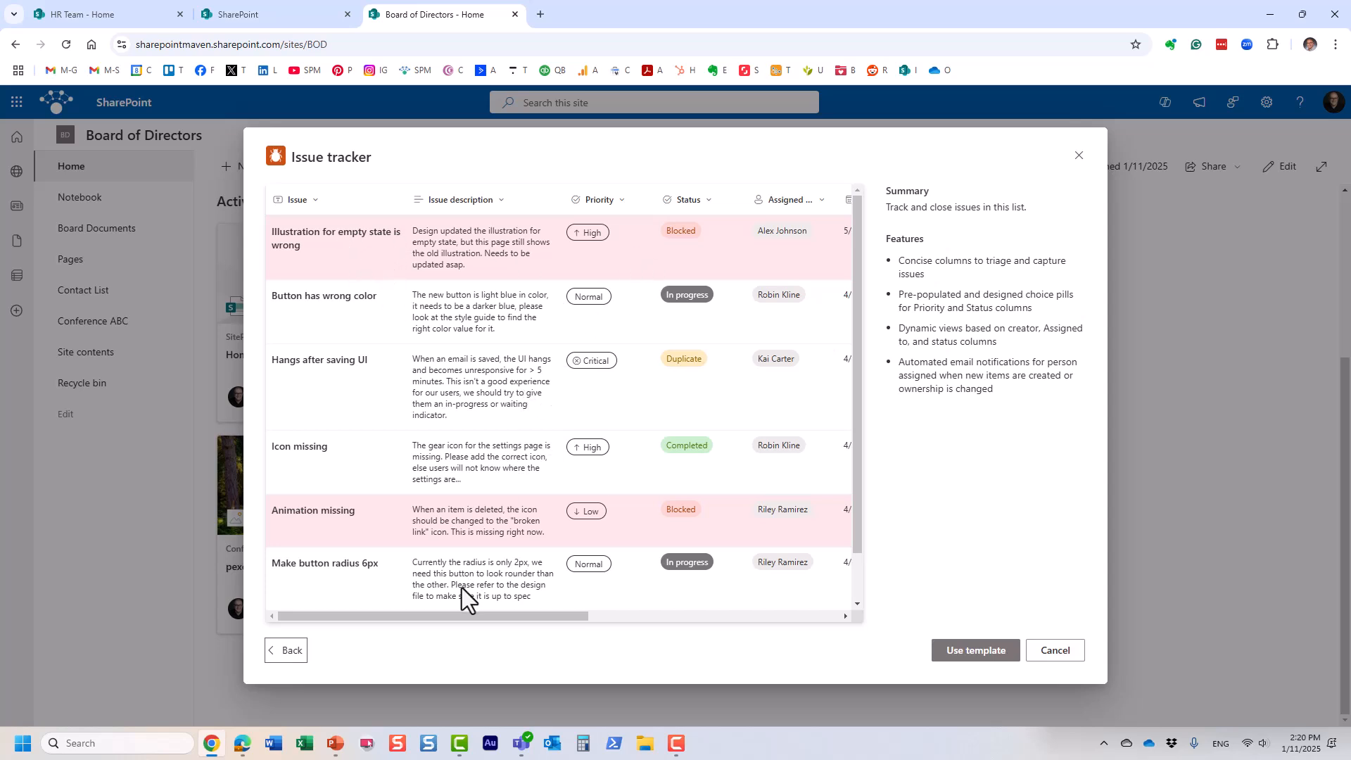
mouse_move(475, 618)
mouse_down()
mouse_move(816, 623)
mouse_move(369, 614)
mouse_move(749, 618)
mouse_move(466, 609)
mouse_up()
click(994, 653)
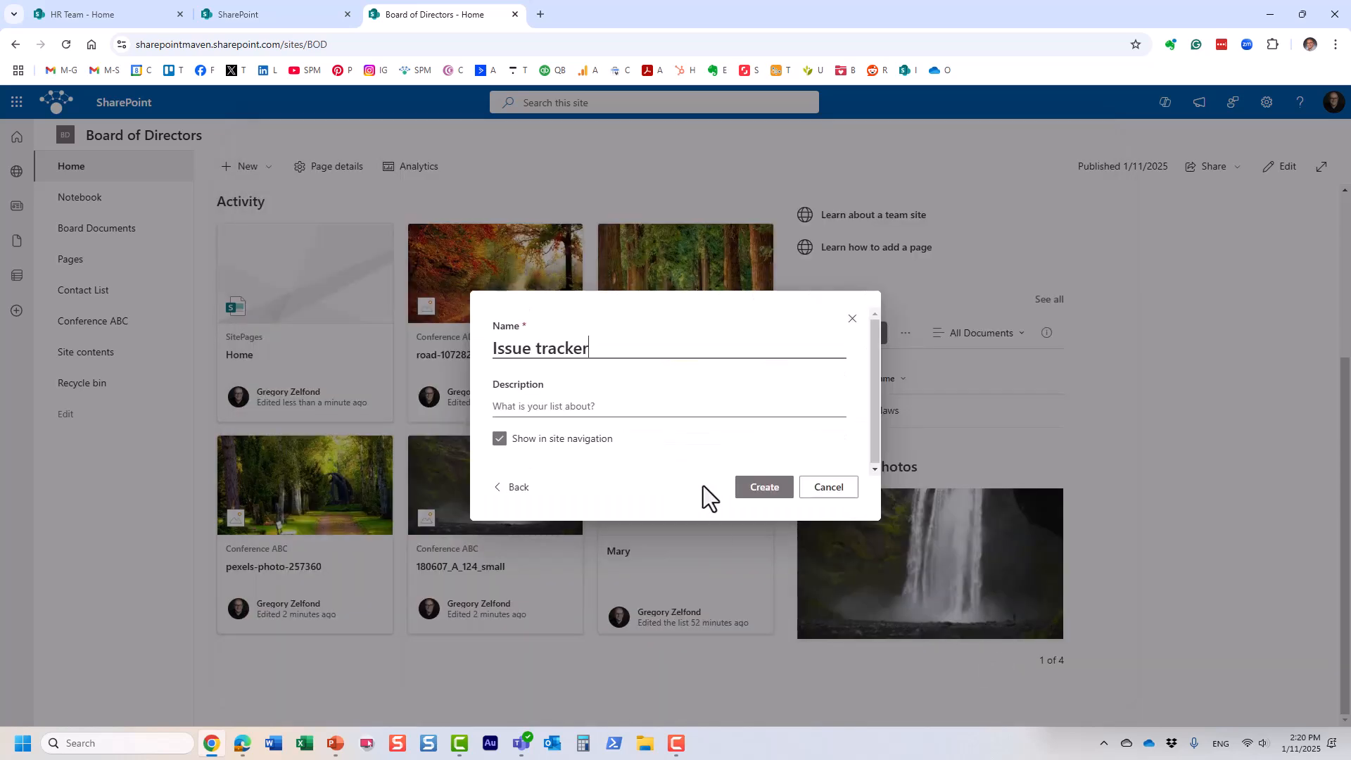
drag(596, 349, 488, 345)
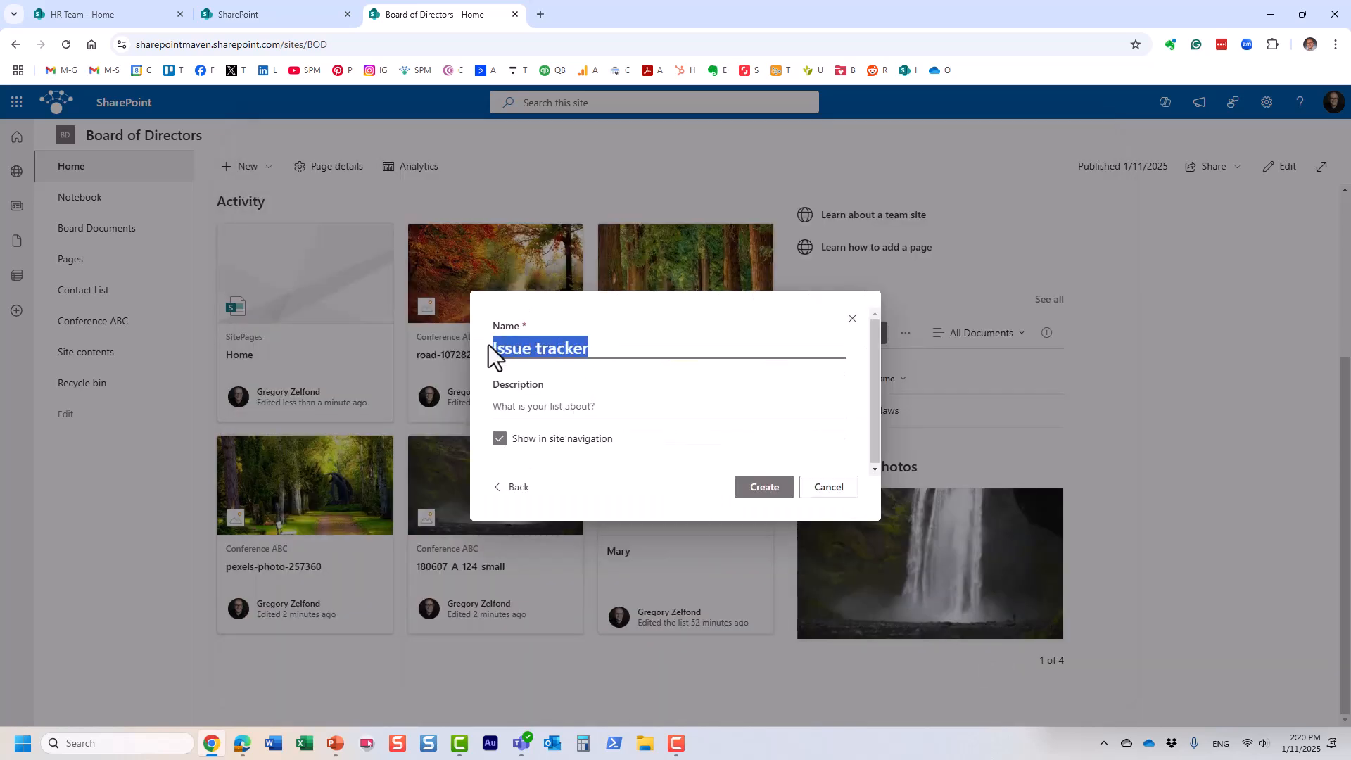
text(Action)
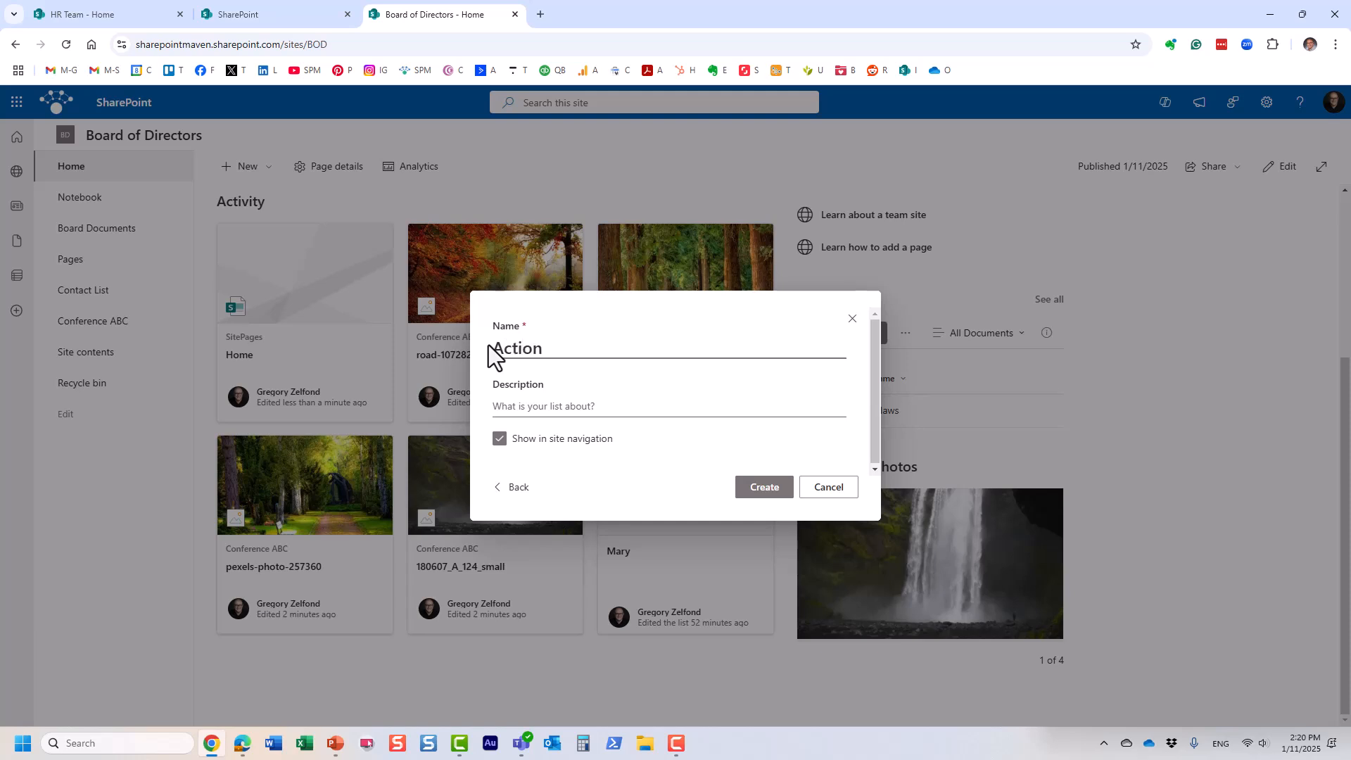
text(s Log)
click(767, 487)
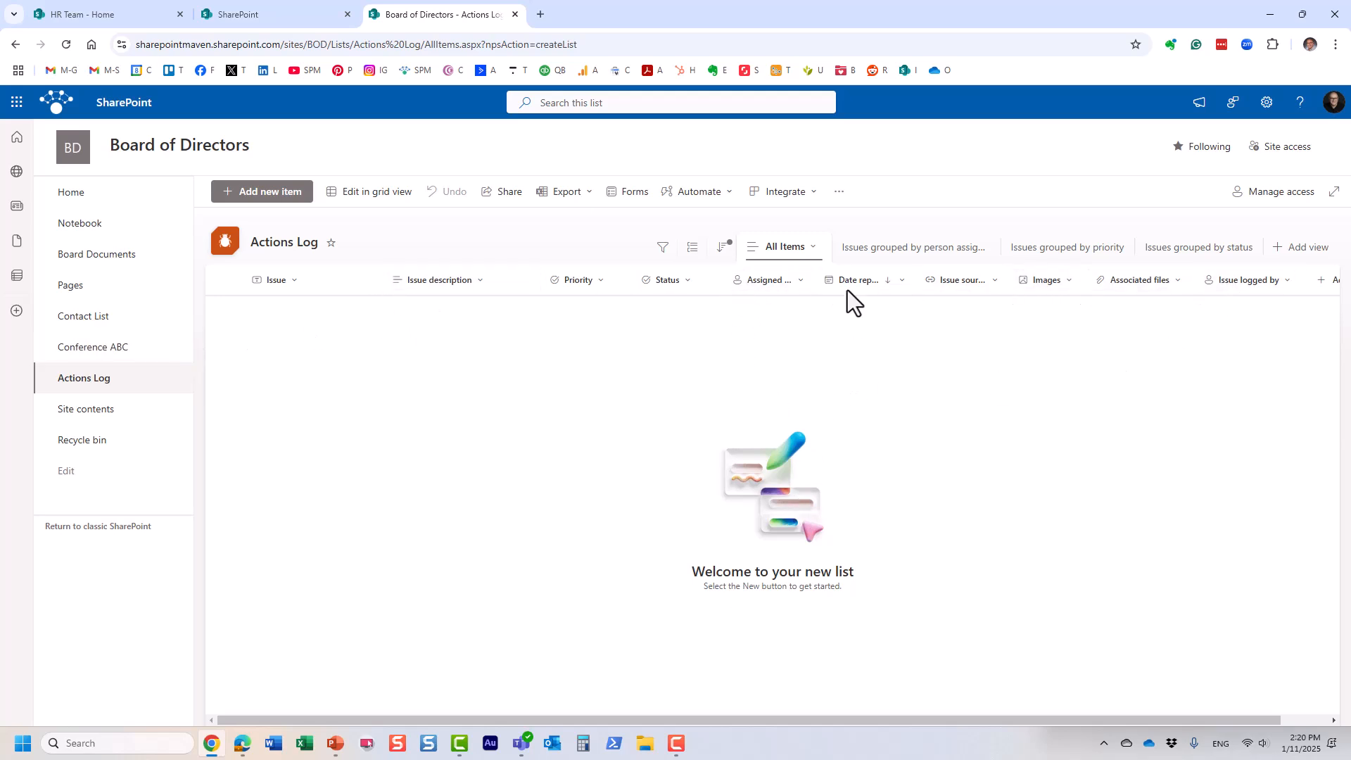
Step: Preview the grouped-by-person and grouped-by-priority views, then start a new item titled 'Some Action'
click(869, 253)
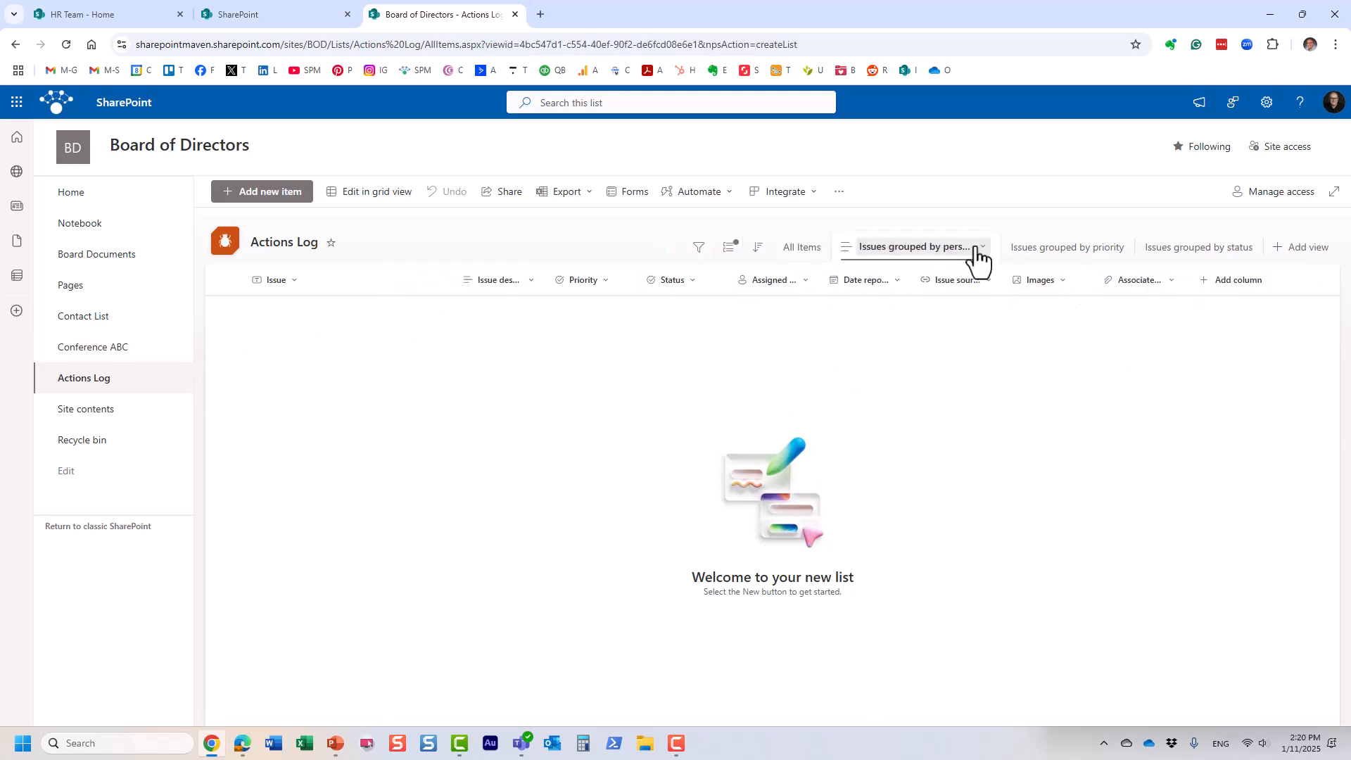
click(1078, 251)
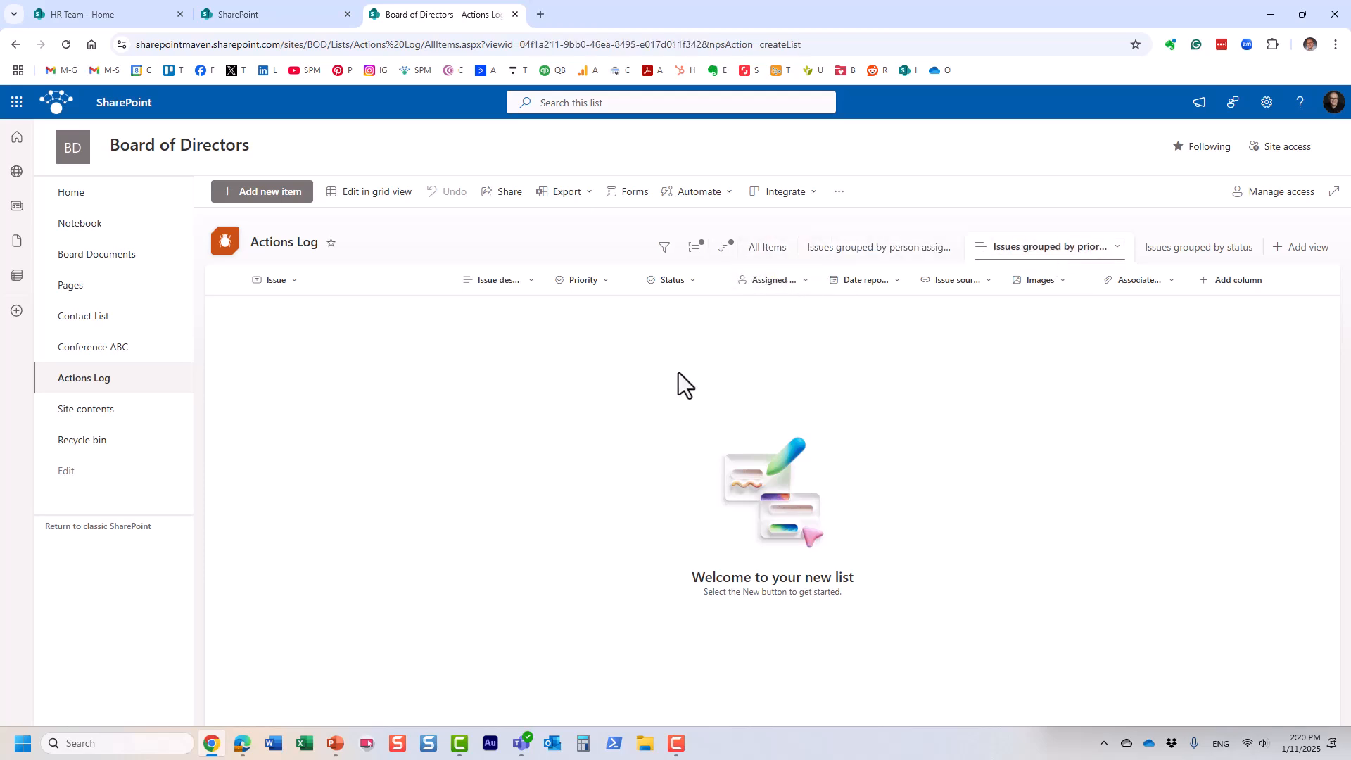
click(767, 248)
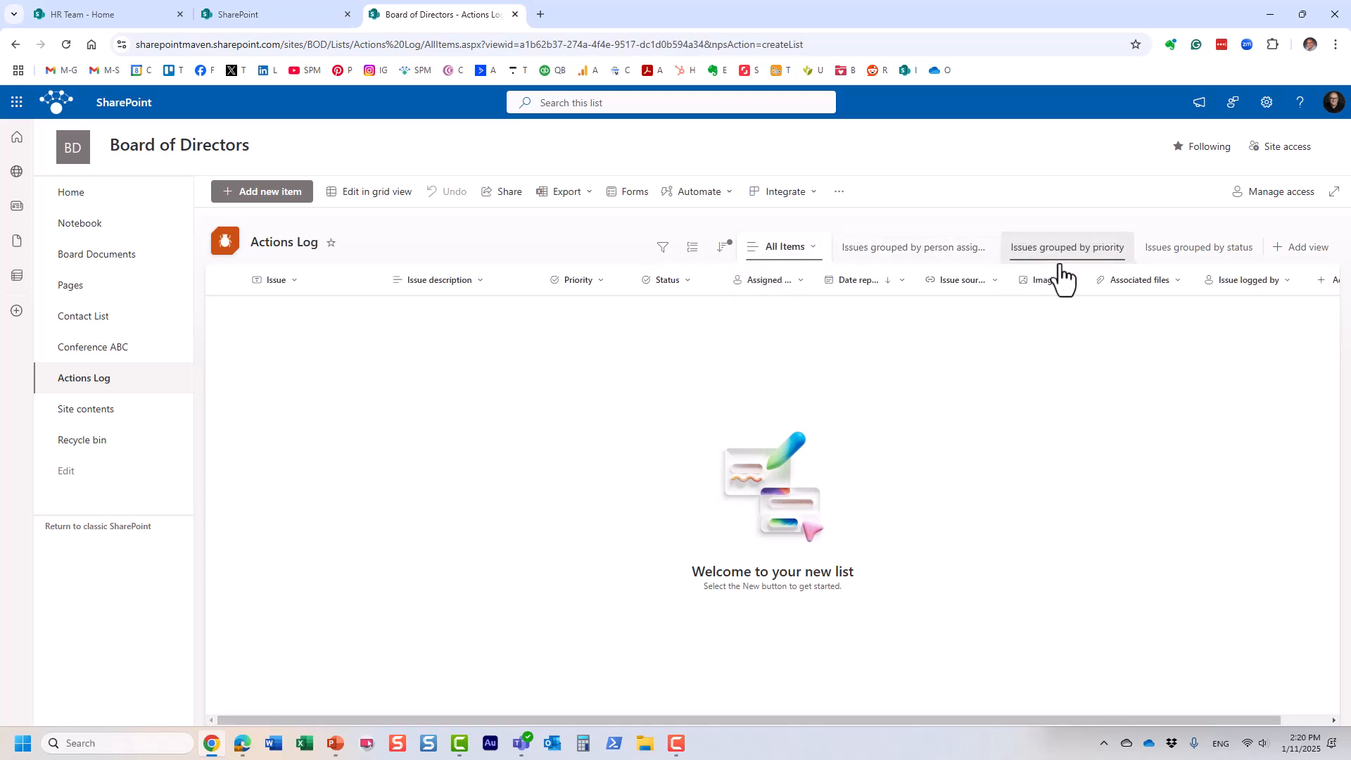
click(289, 198)
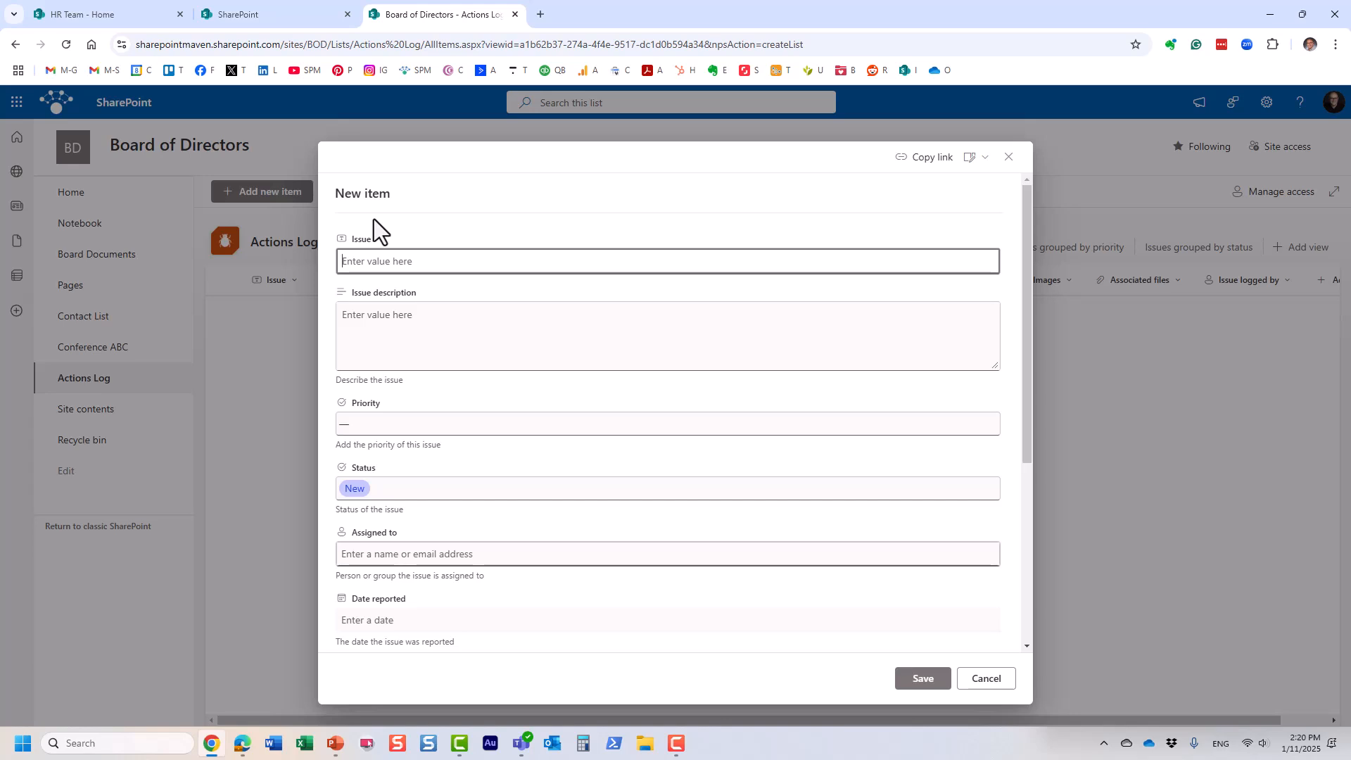
text(Some Action)
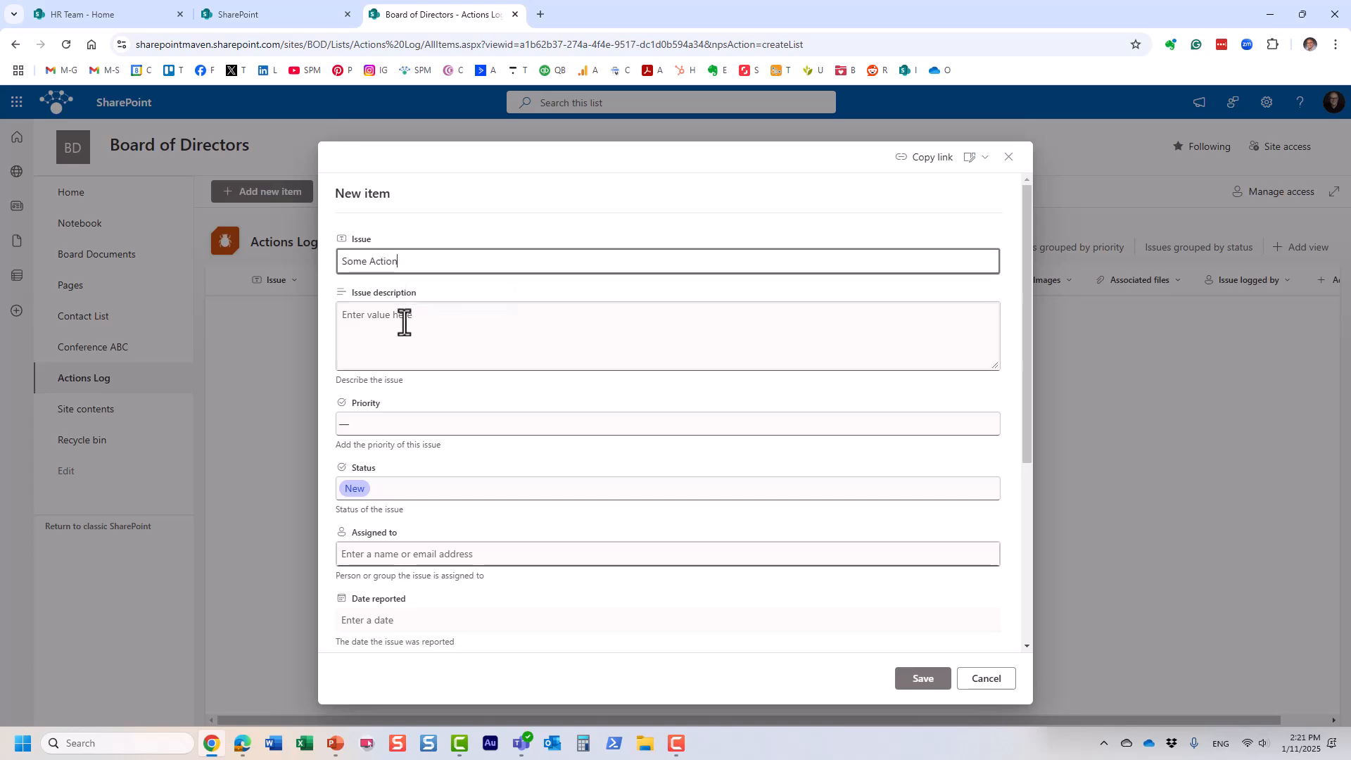
Step: Give the item High priority and In progress status, assign it to a person, and save
click(465, 426)
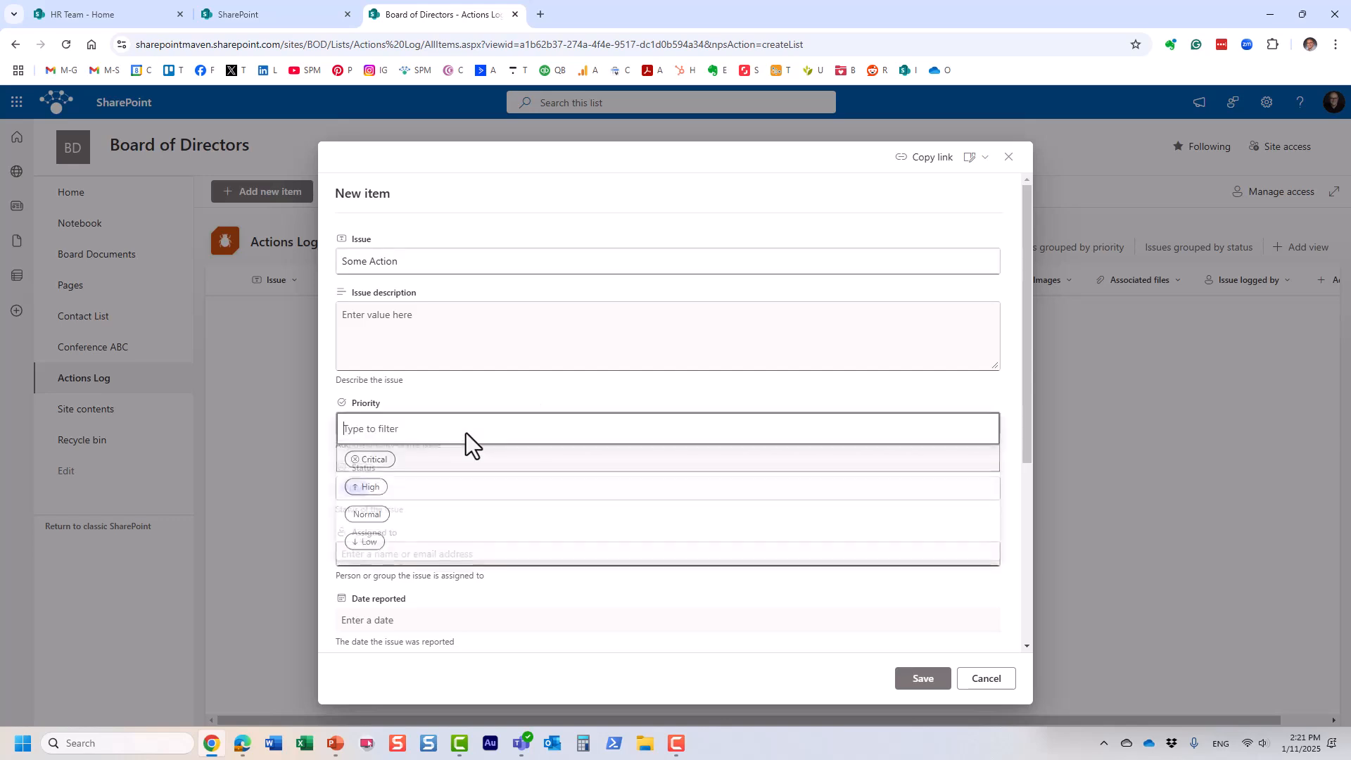
click(377, 490)
click(361, 484)
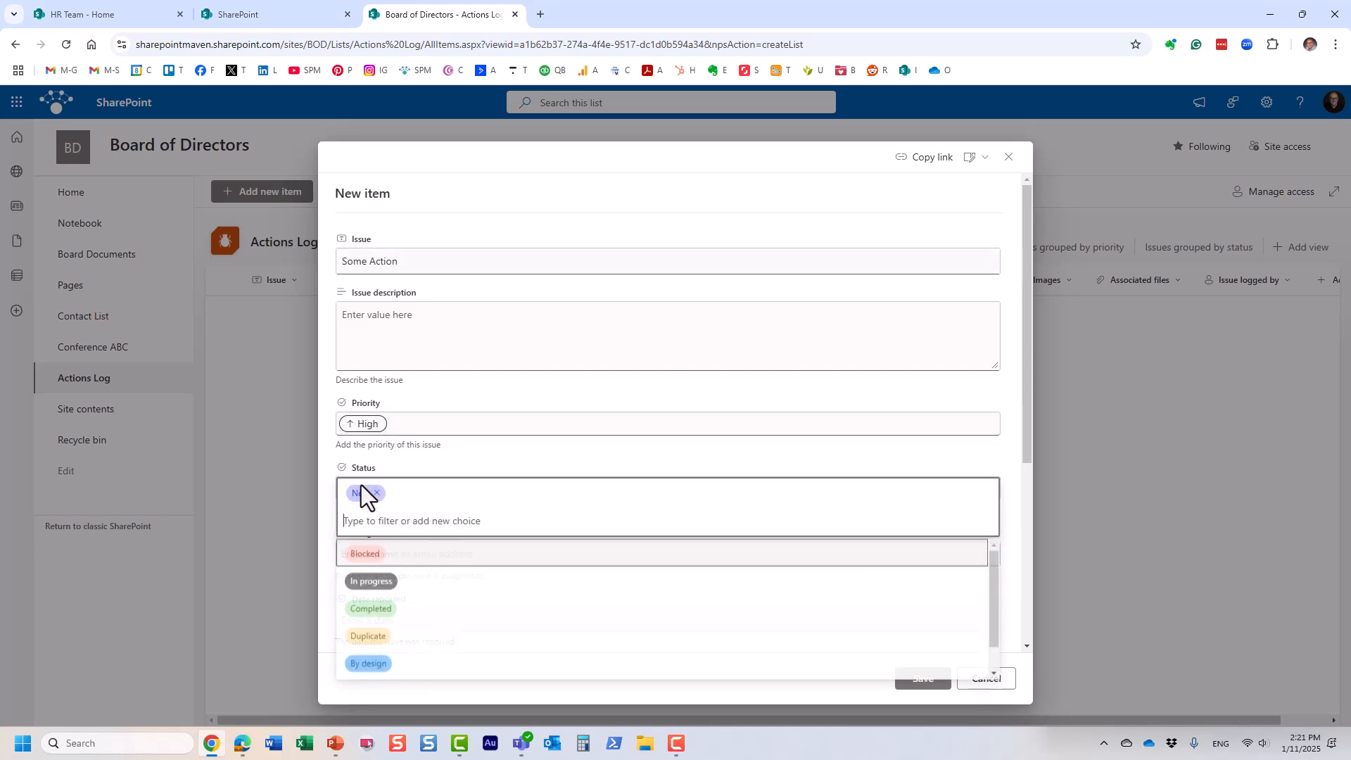
click(381, 581)
scroll(488, 486, down, 2)
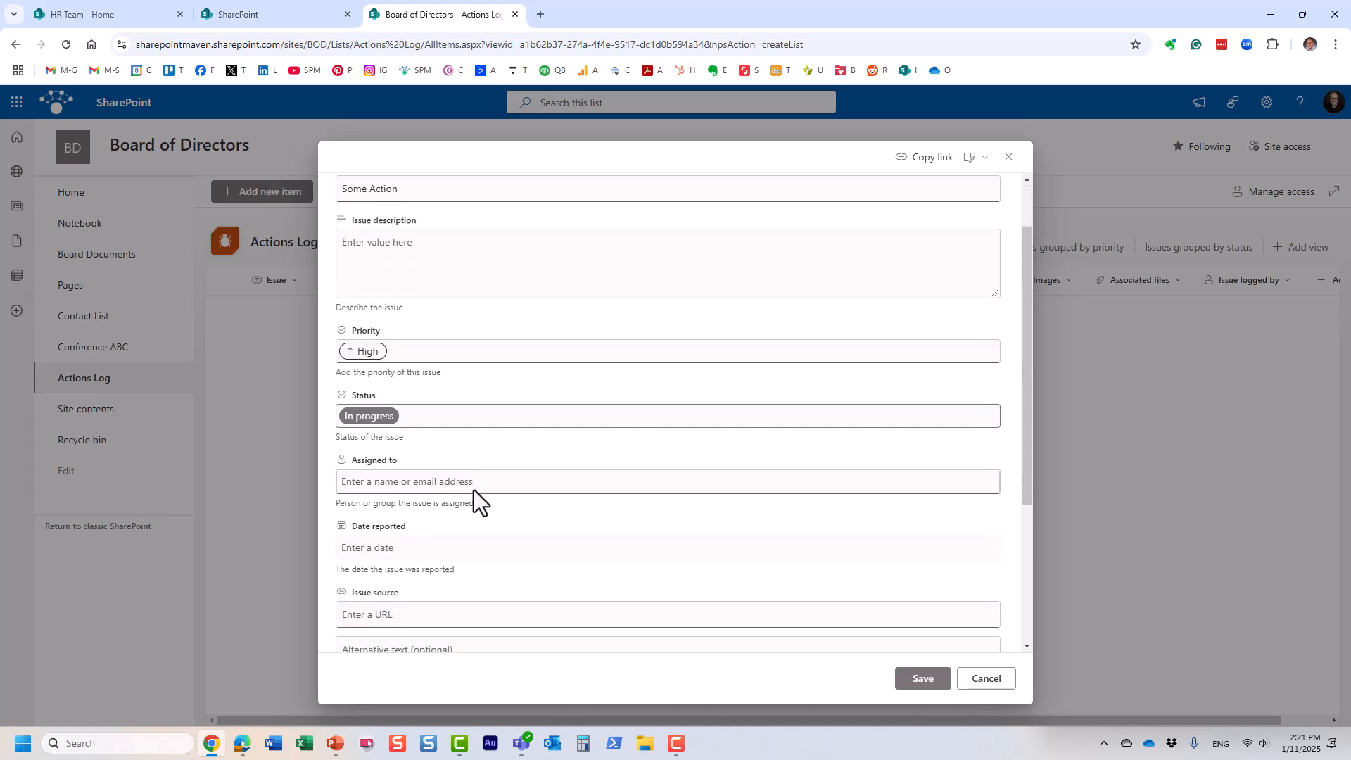
click(380, 436)
text(zelf)
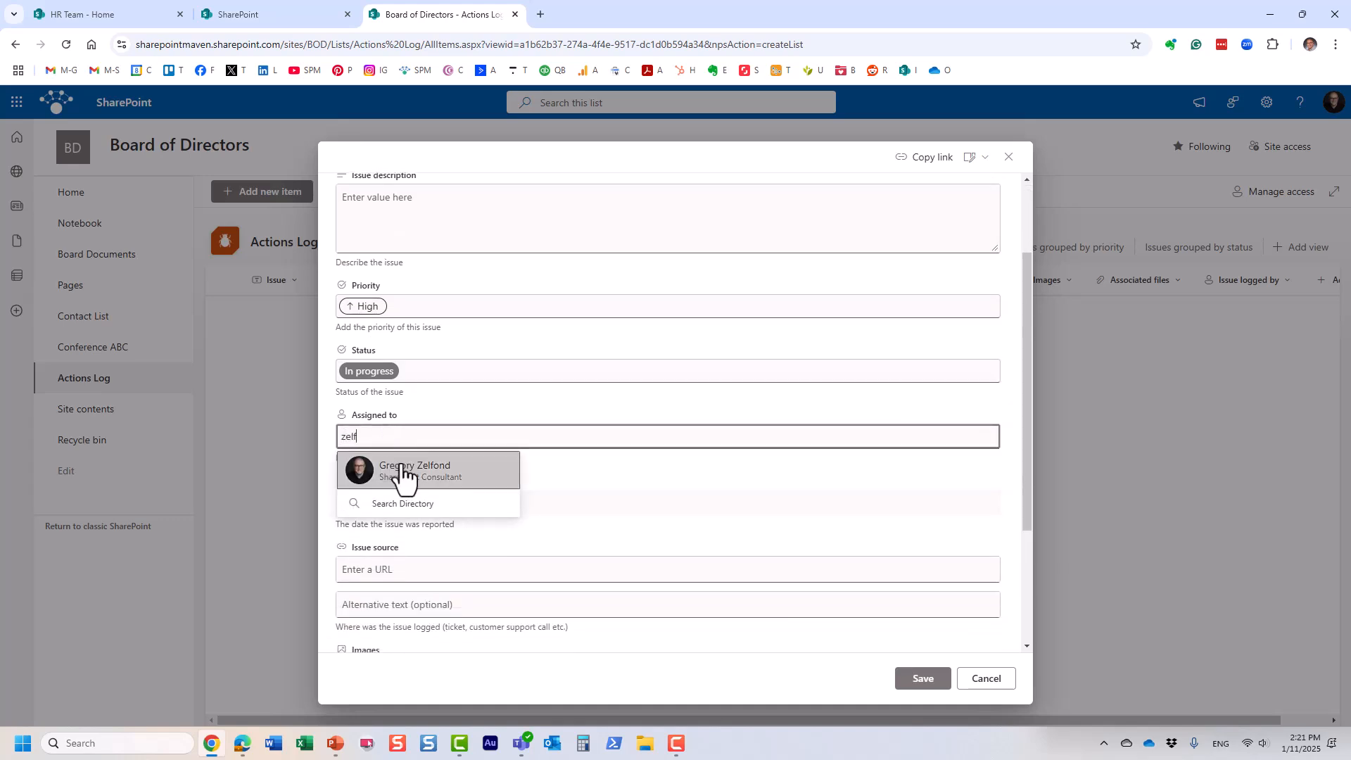
click(401, 473)
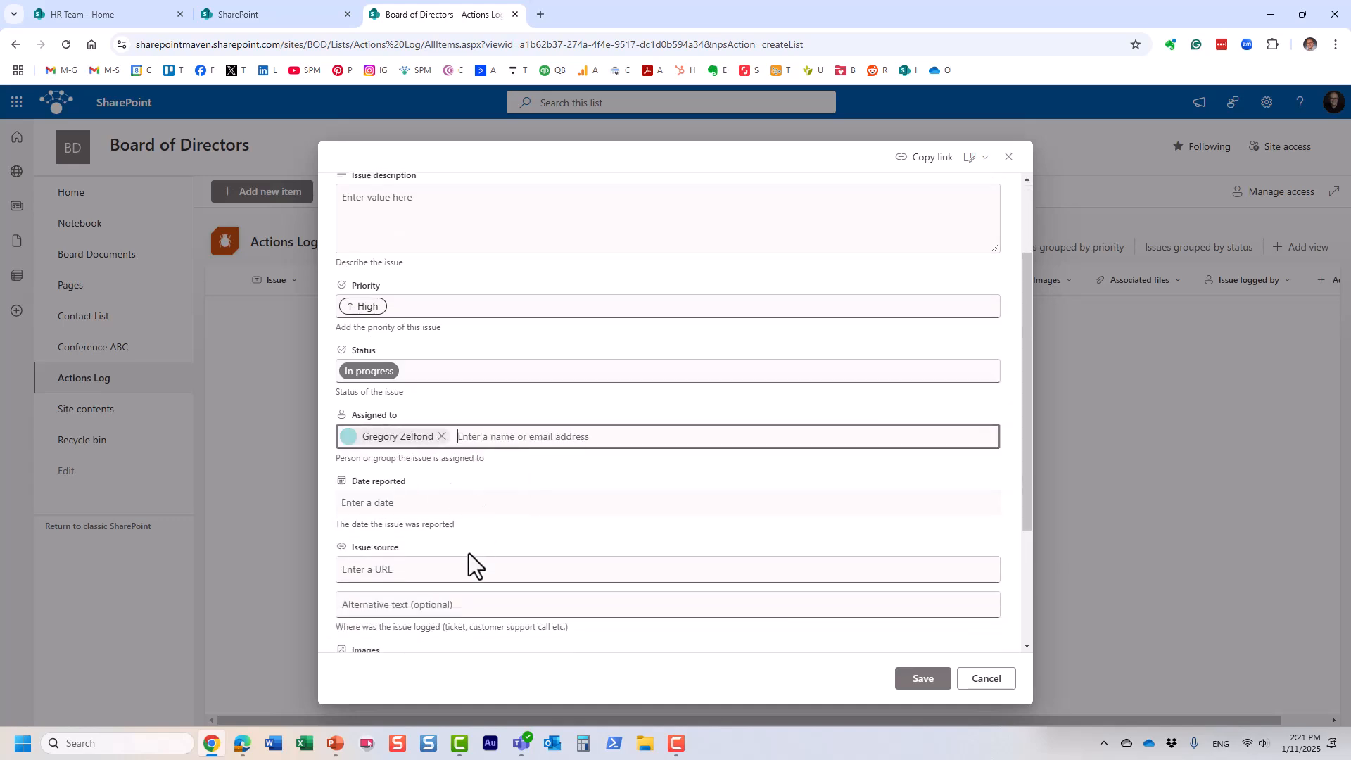
scroll(413, 506, down, 2)
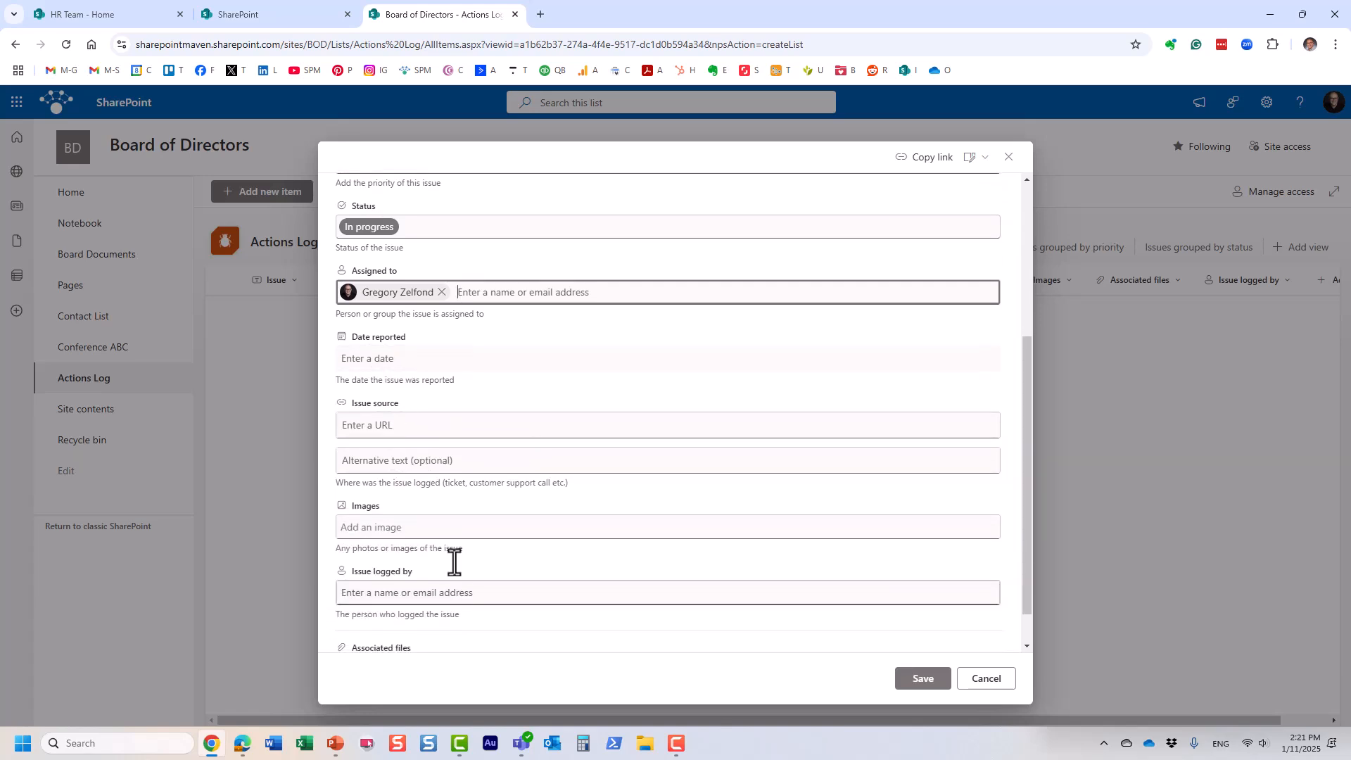
scroll(379, 365, down, 1)
click(925, 677)
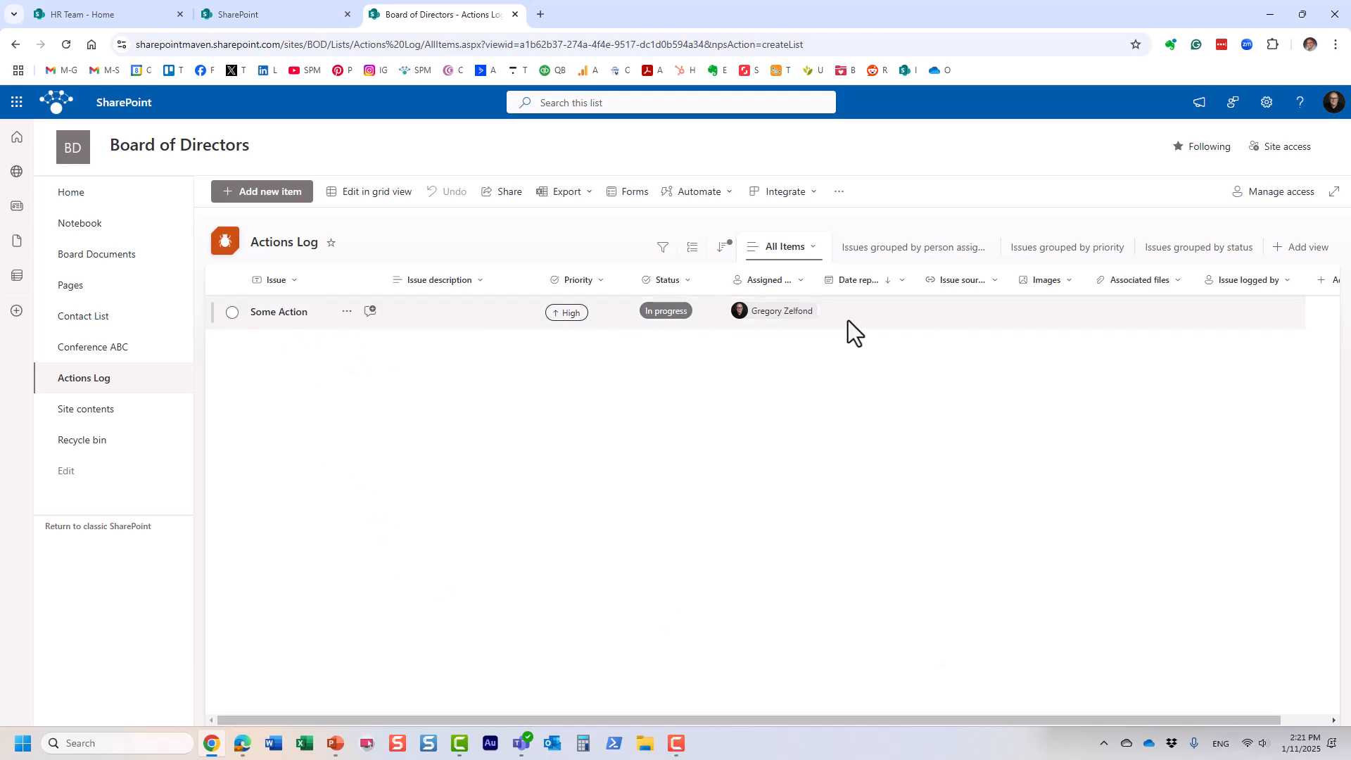
Step: Check the Actions Log views grouped by assigned person and by priority
click(908, 252)
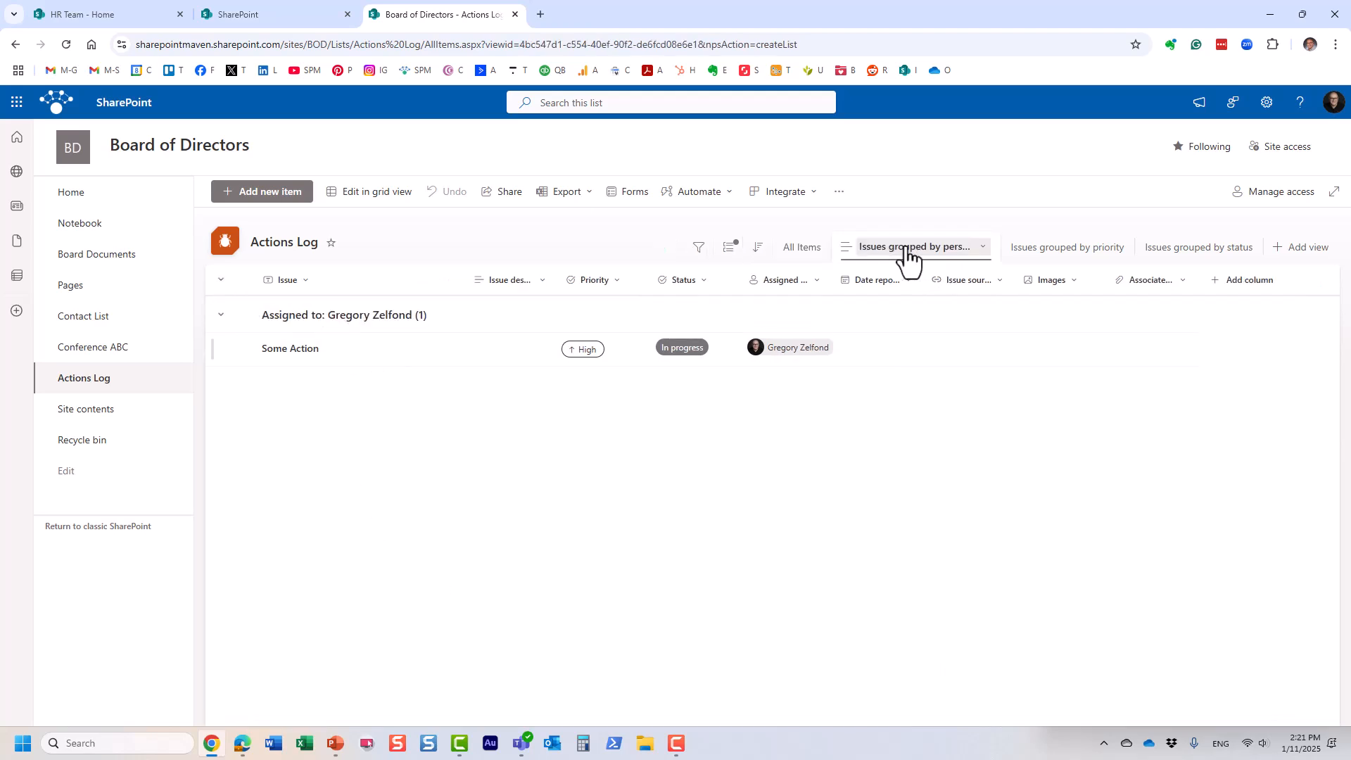
click(1104, 252)
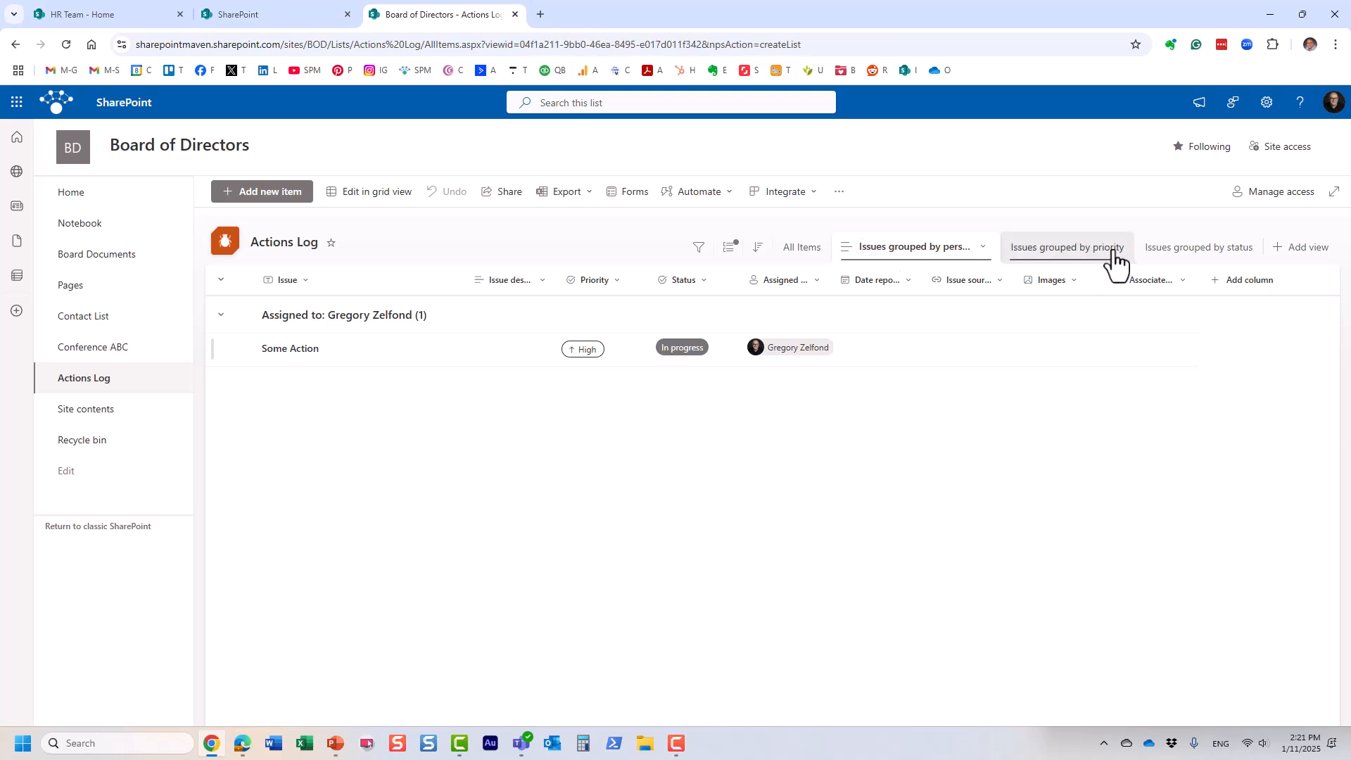
click(918, 257)
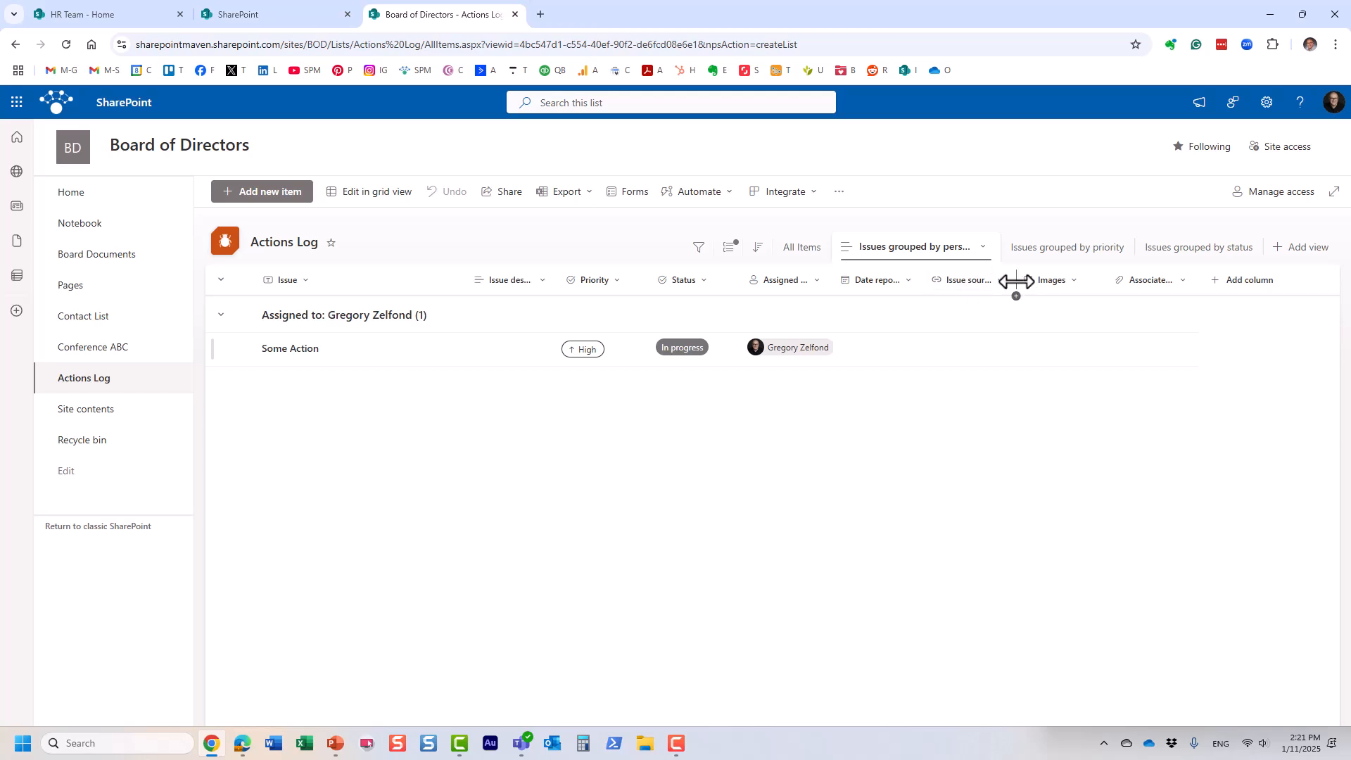
Step: Hide the Associated files column from the All Items view
click(1172, 284)
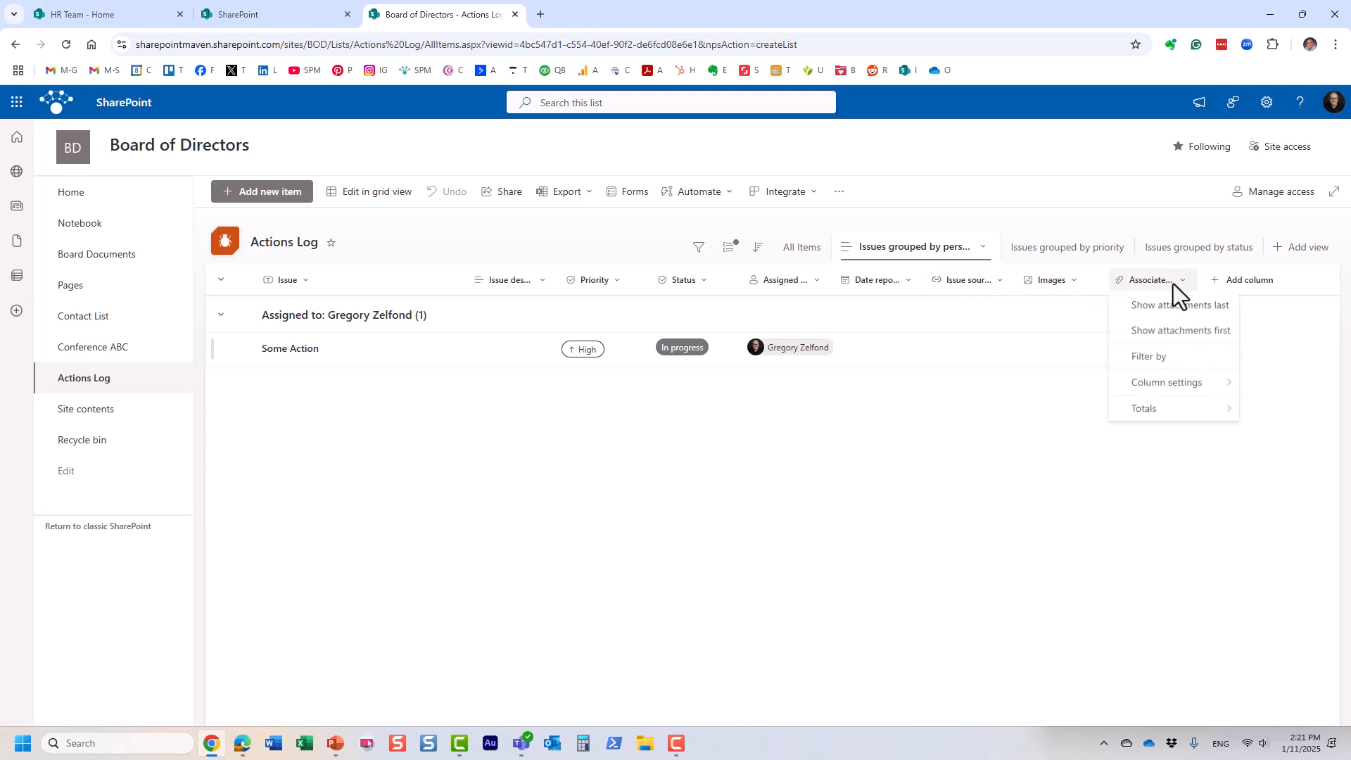
mouse_move(1217, 387)
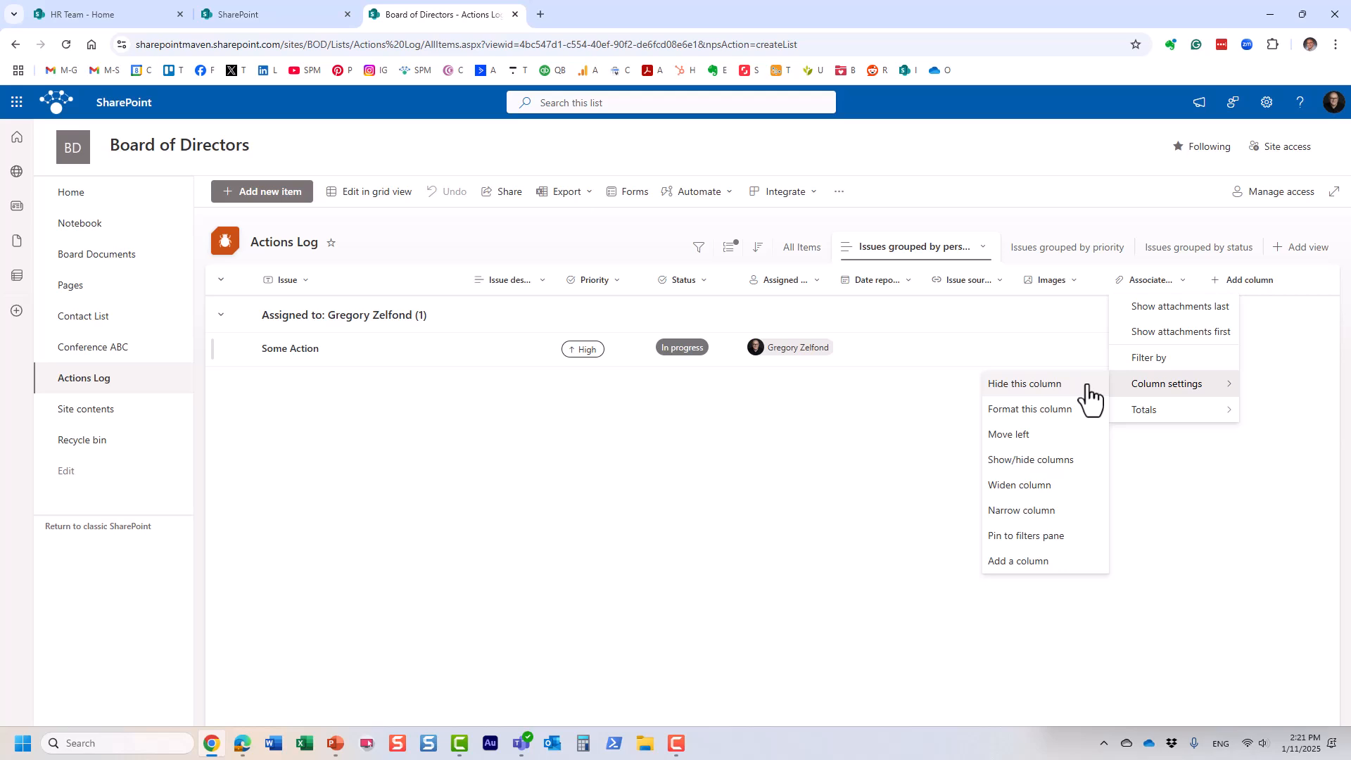
click(816, 249)
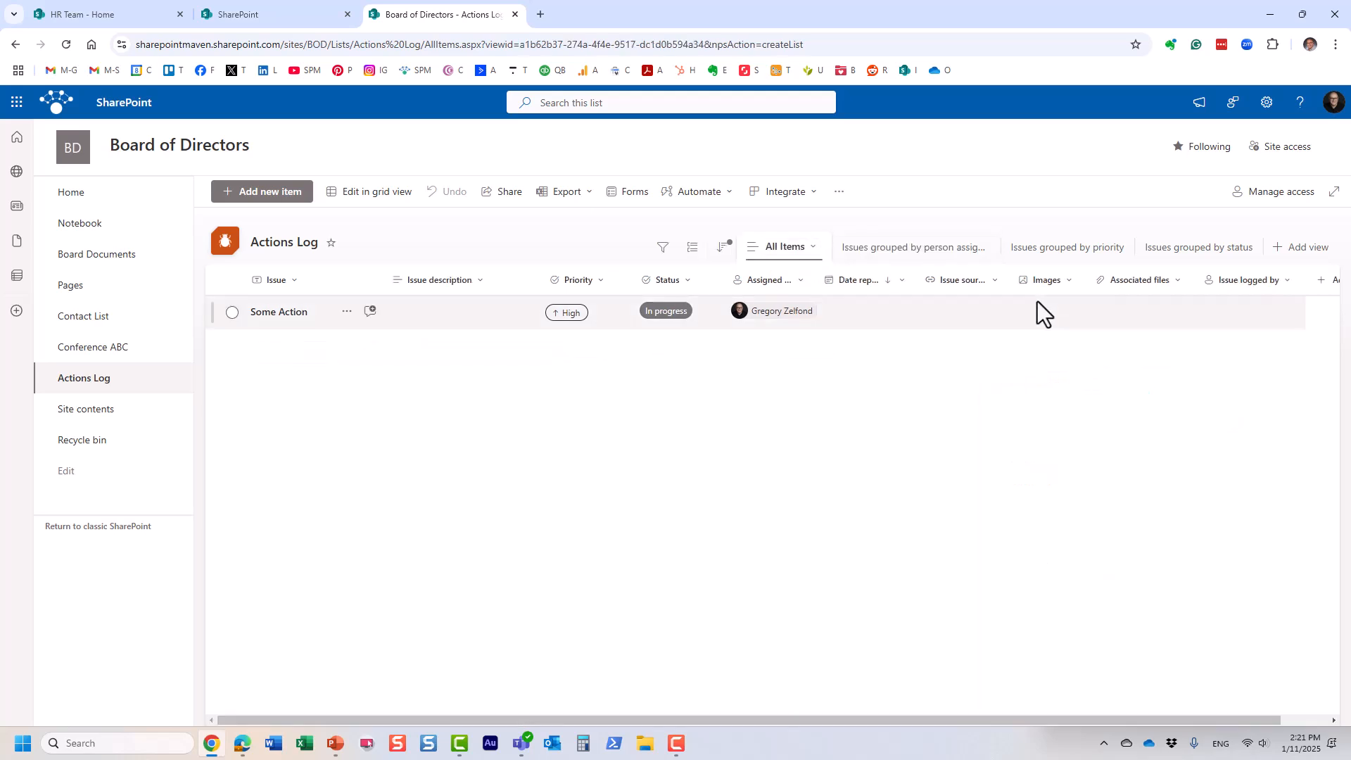
click(1160, 286)
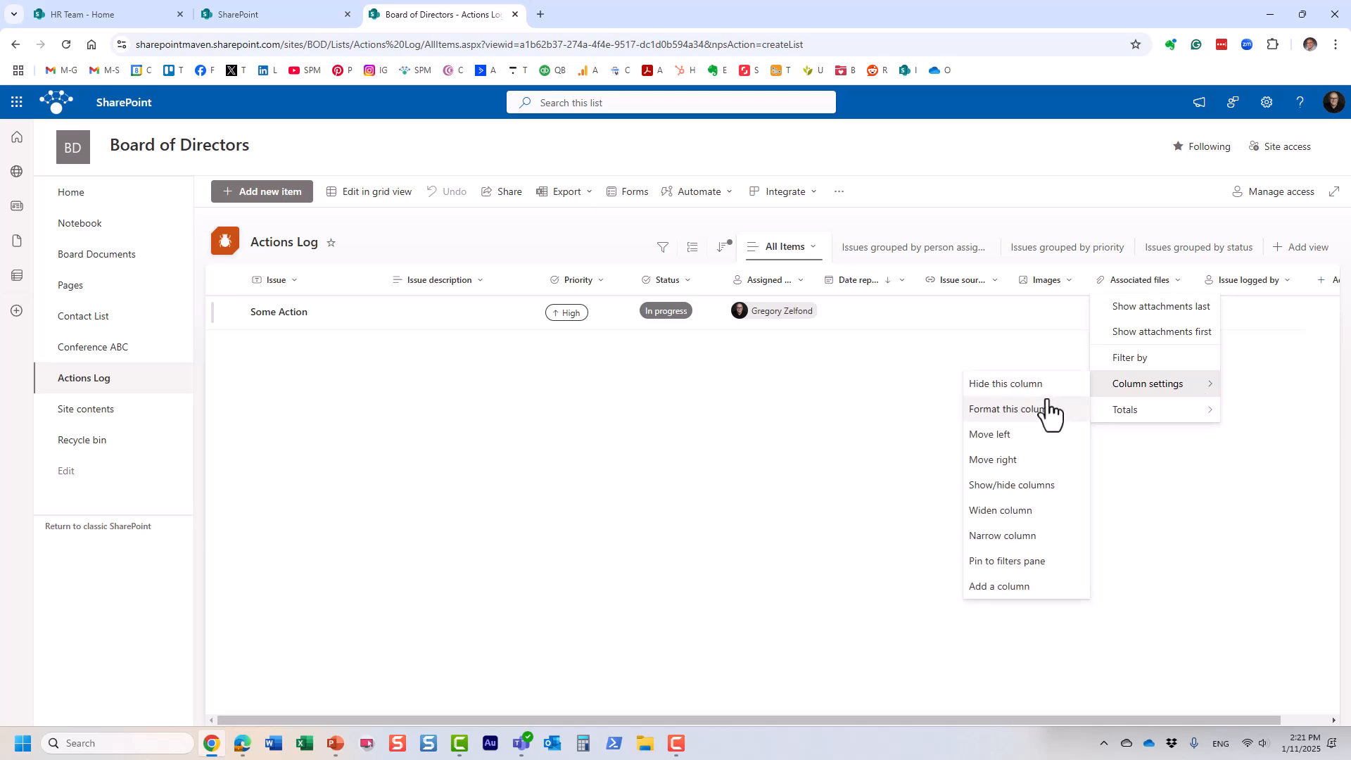
click(1033, 387)
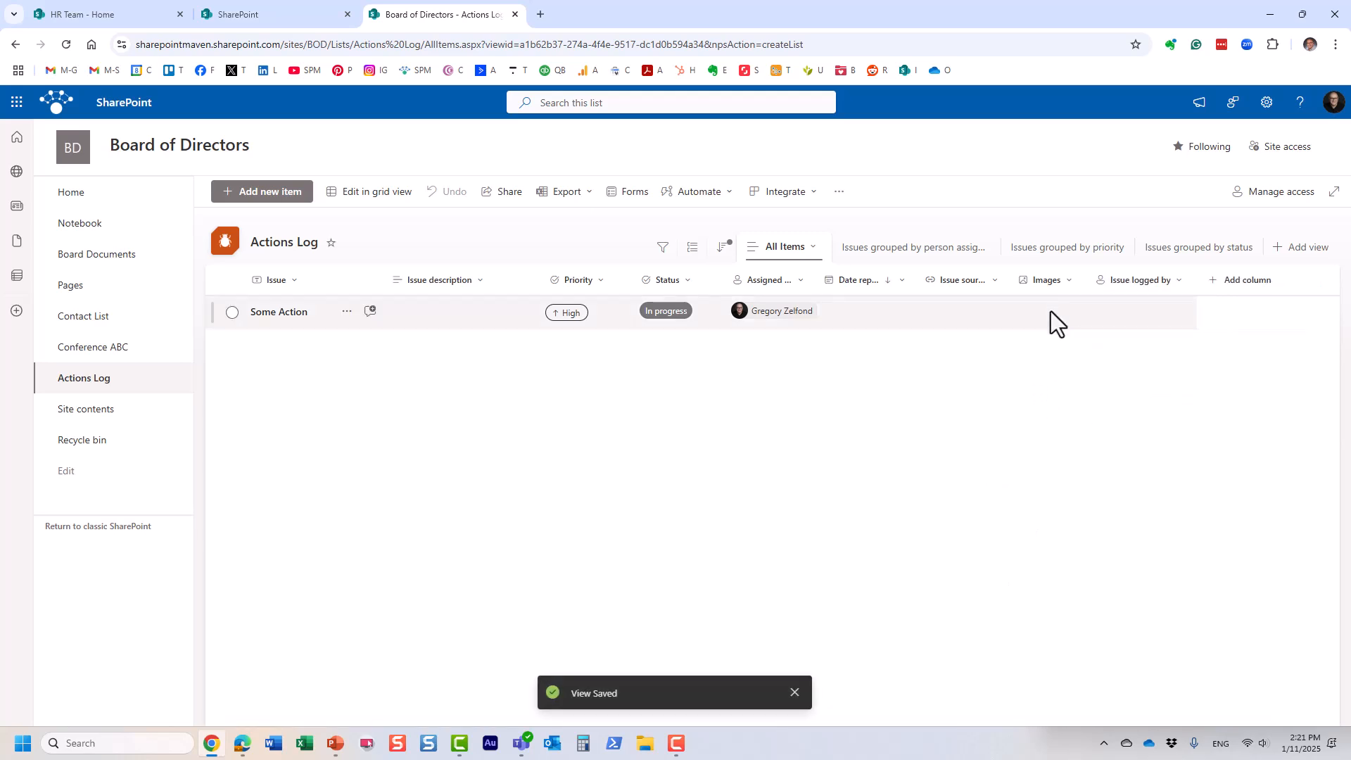
click(1058, 280)
Step: Delete the Images column from the Actions Log
mouse_move(1077, 307)
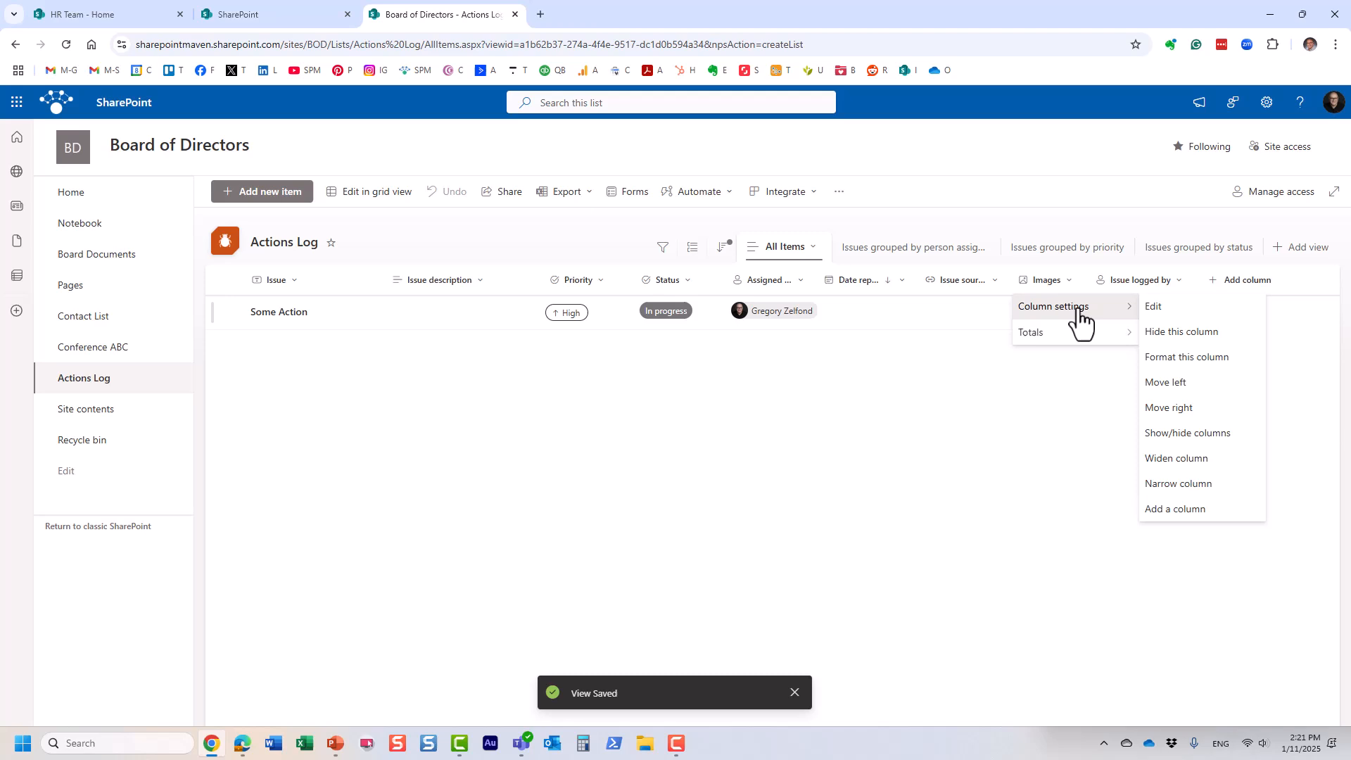
click(1162, 311)
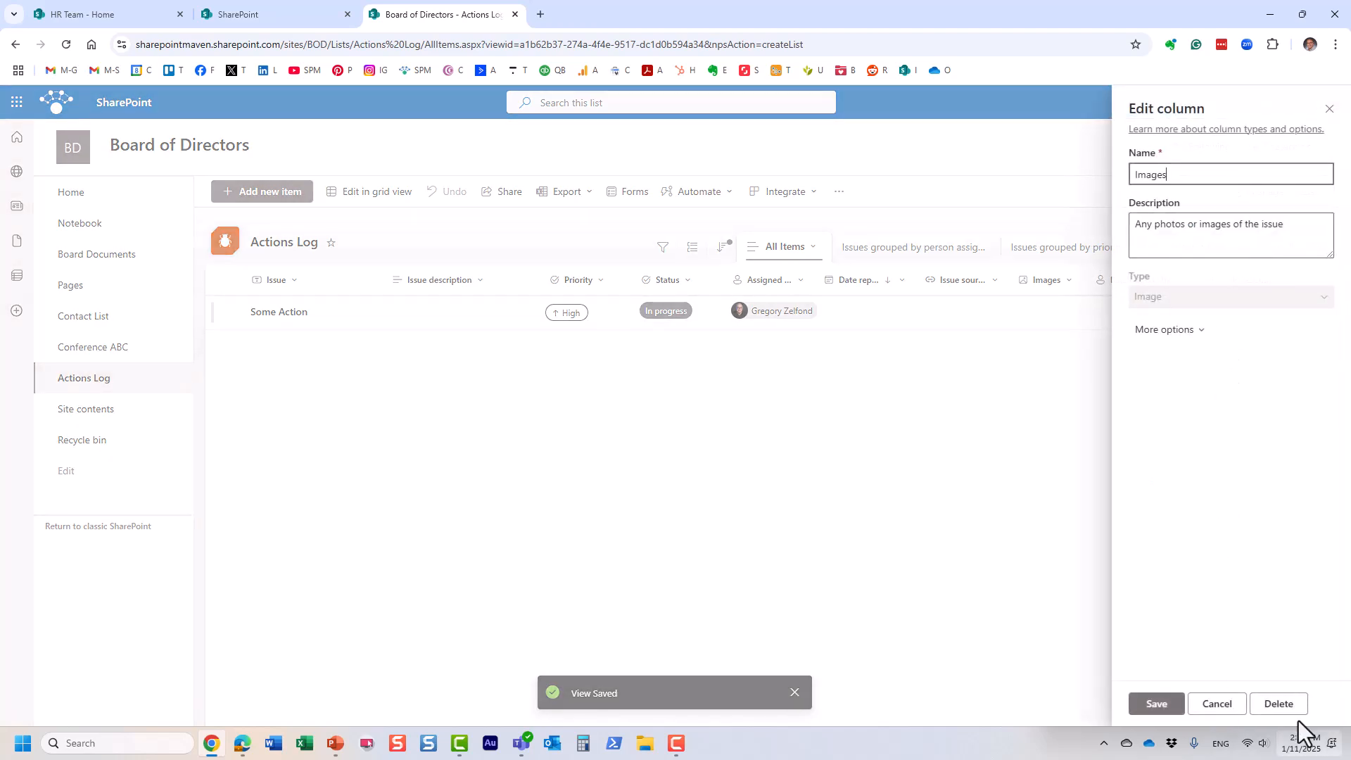
click(1282, 705)
click(776, 446)
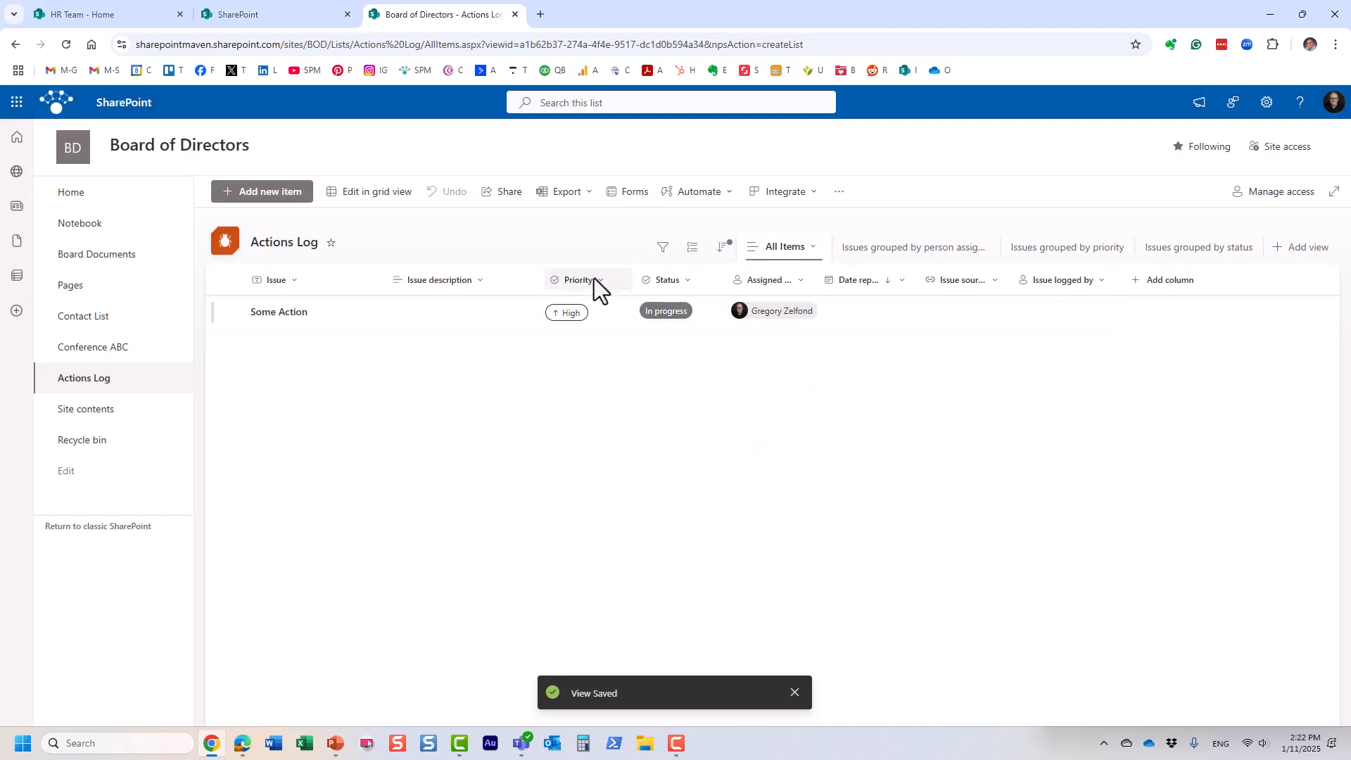
Step: Remove the By design and Won't fix choices from the Status column and save
click(594, 279)
click(677, 277)
click(677, 277)
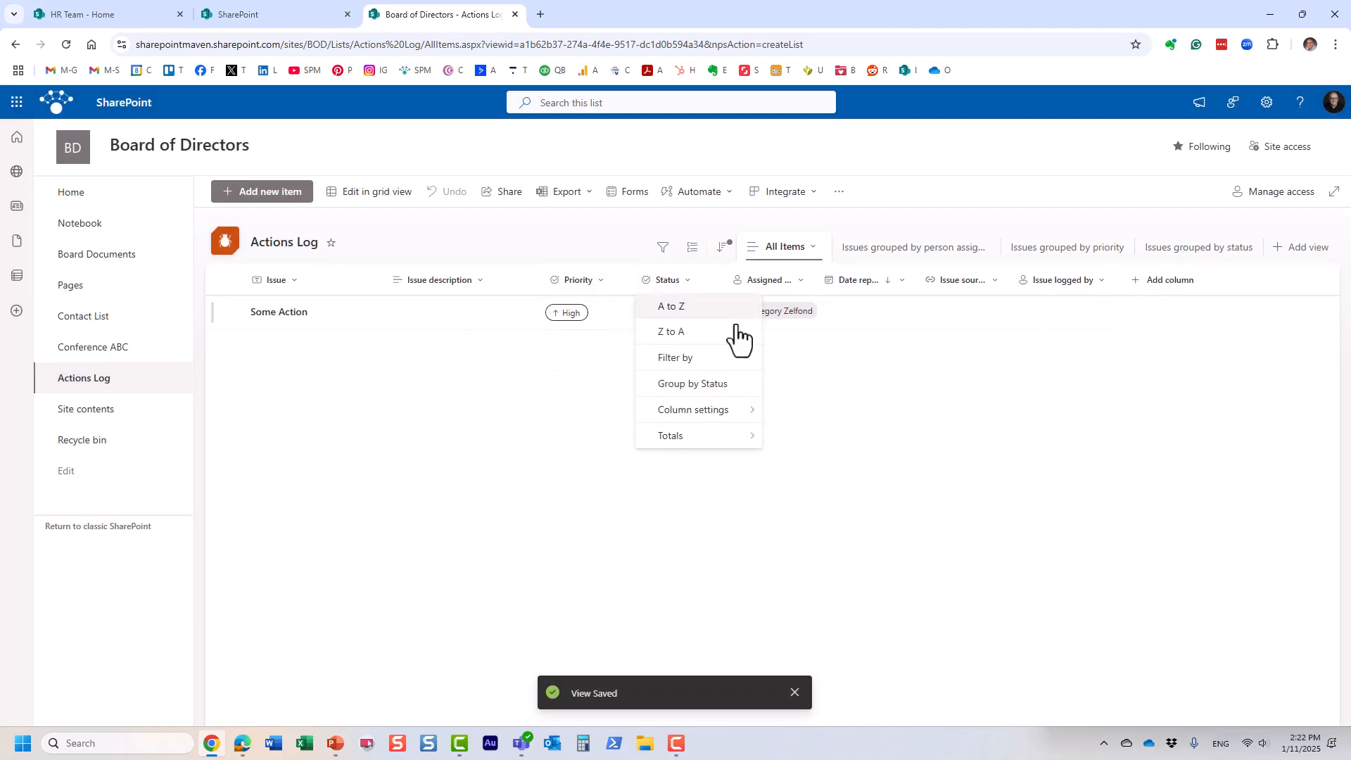
mouse_move(735, 411)
click(778, 413)
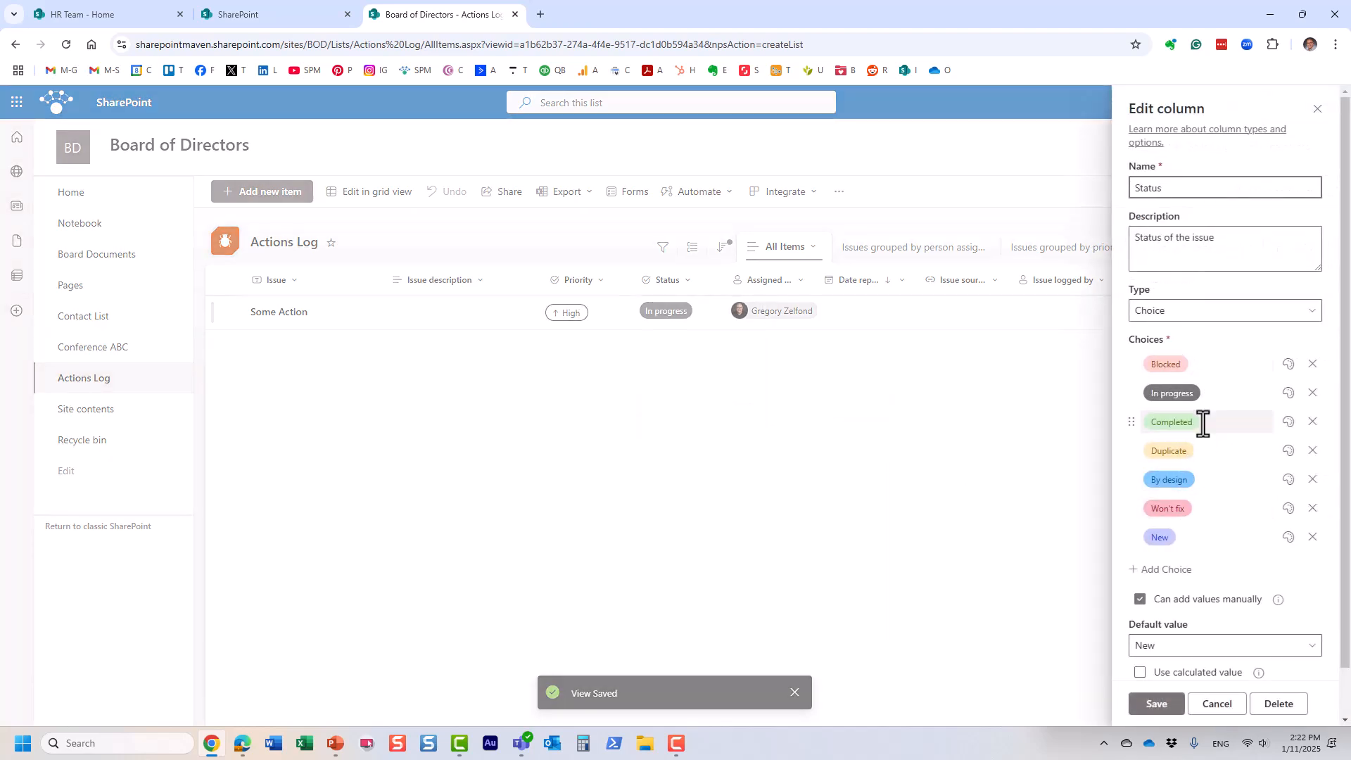
click(1312, 480)
click(1312, 480)
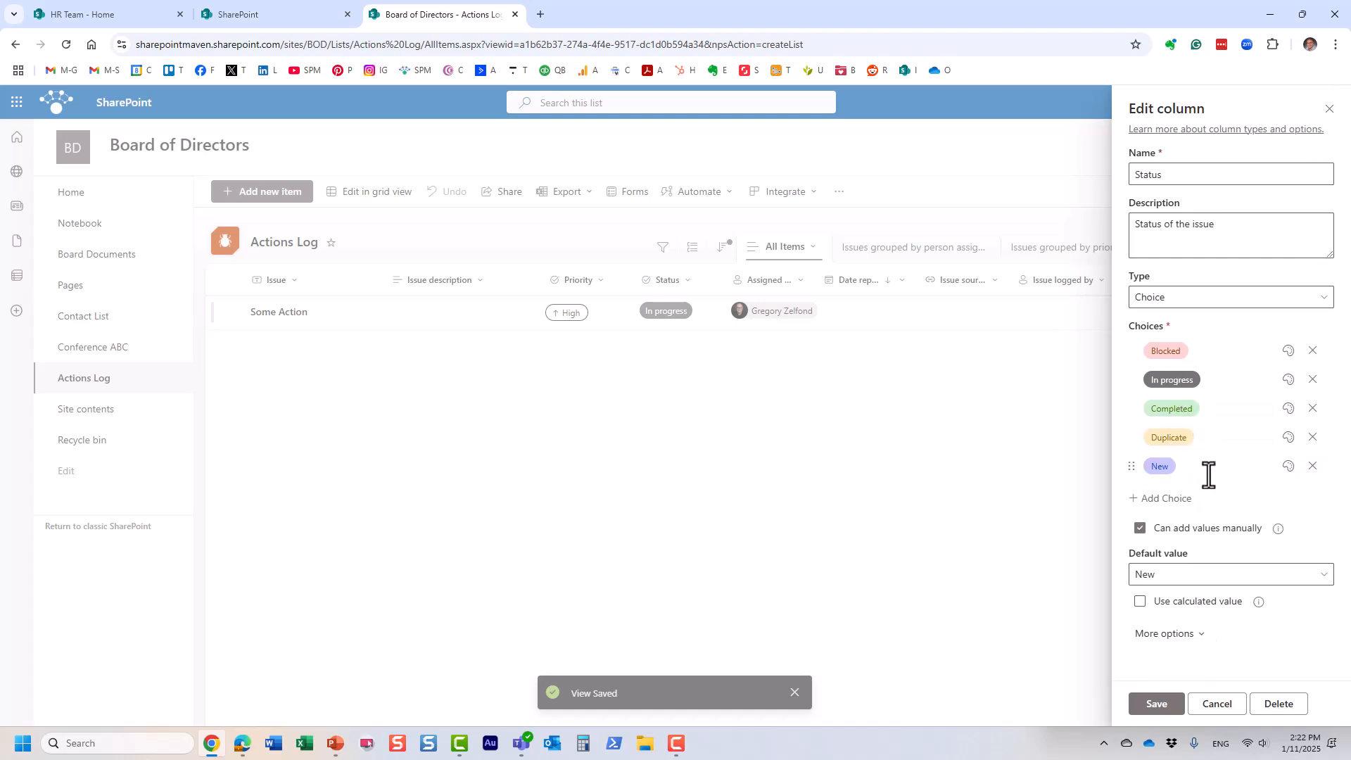
click(1157, 704)
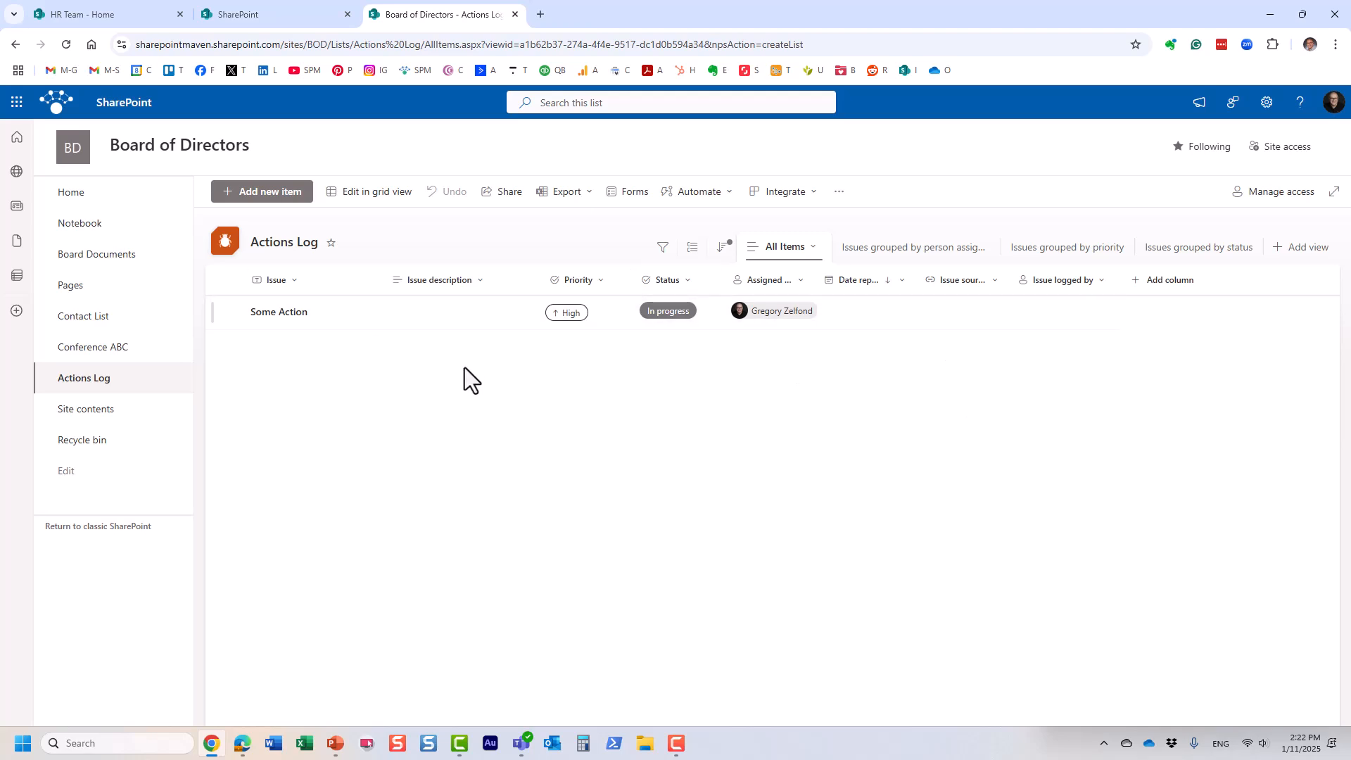
Step: Set the Some Action item's status to Completed, then view its version history
click(347, 311)
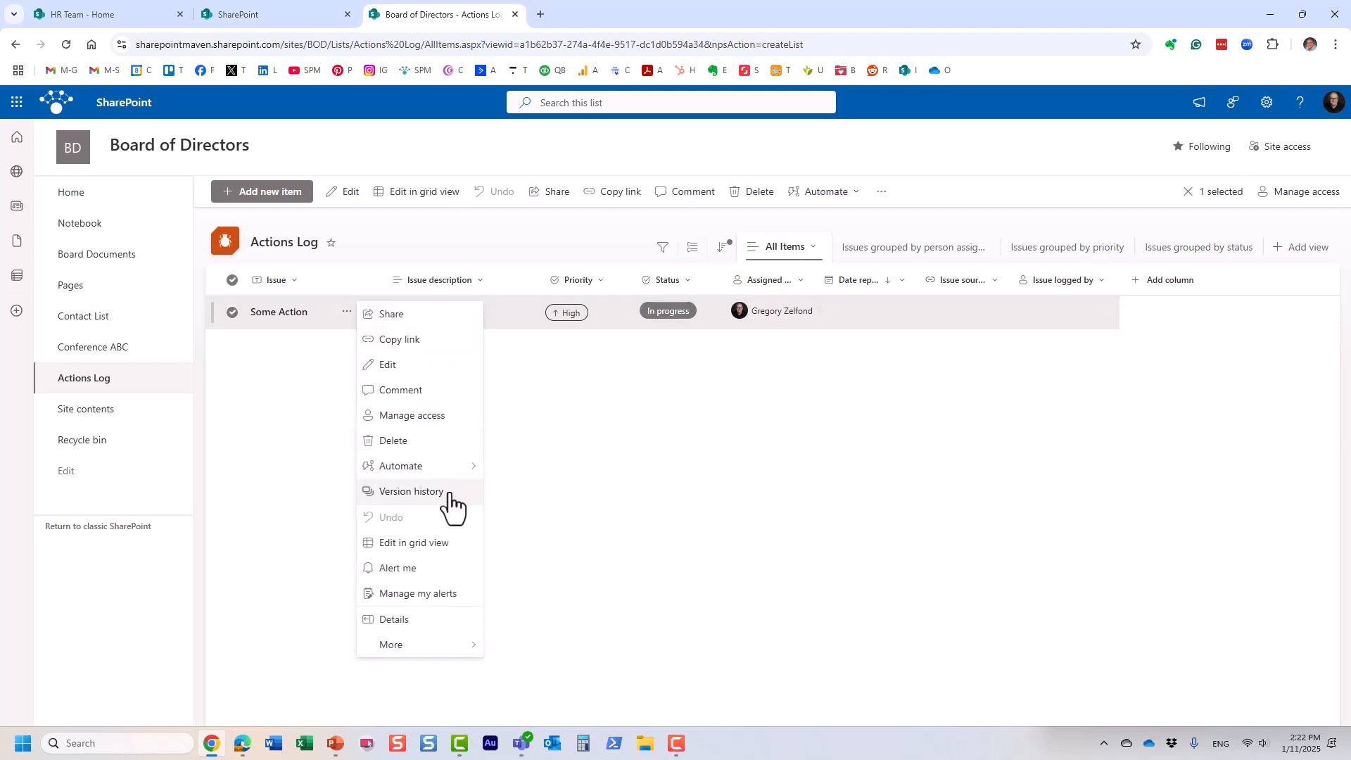
click(416, 366)
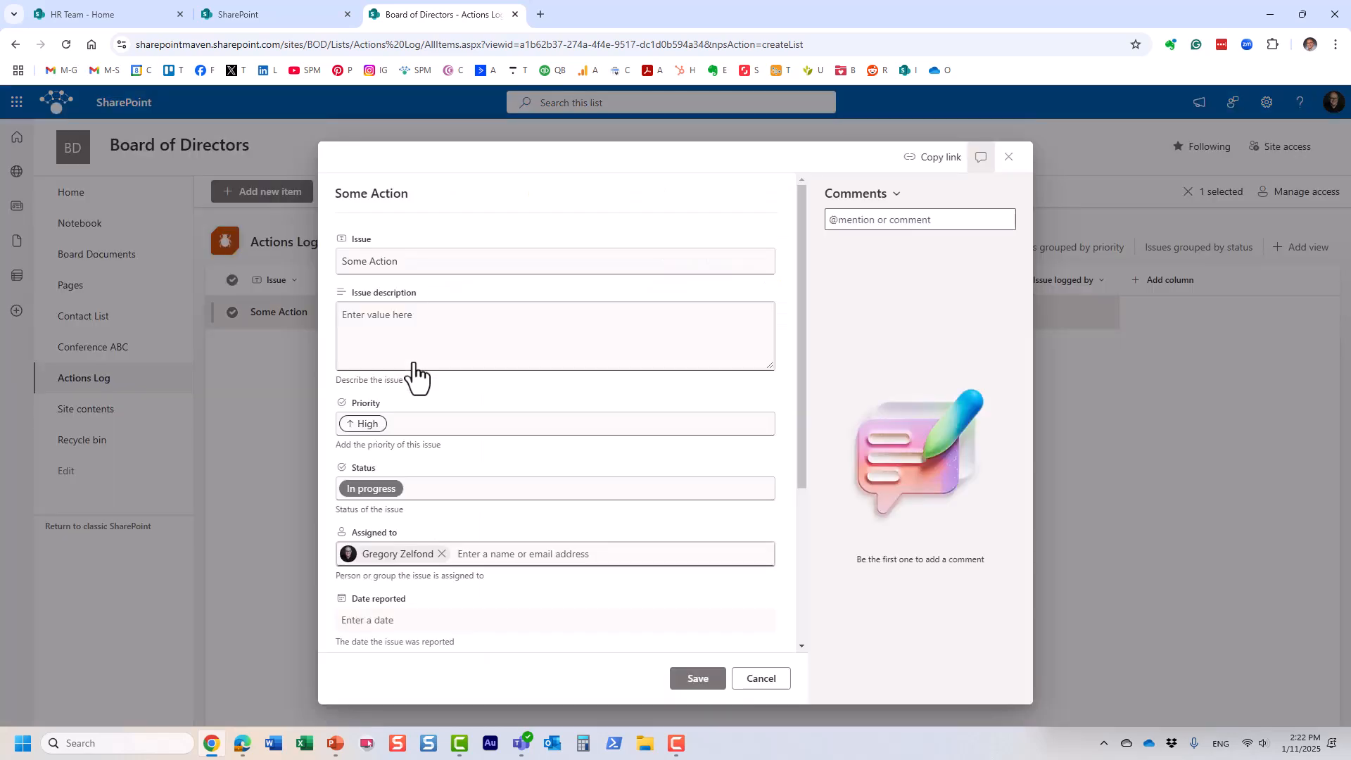
click(394, 486)
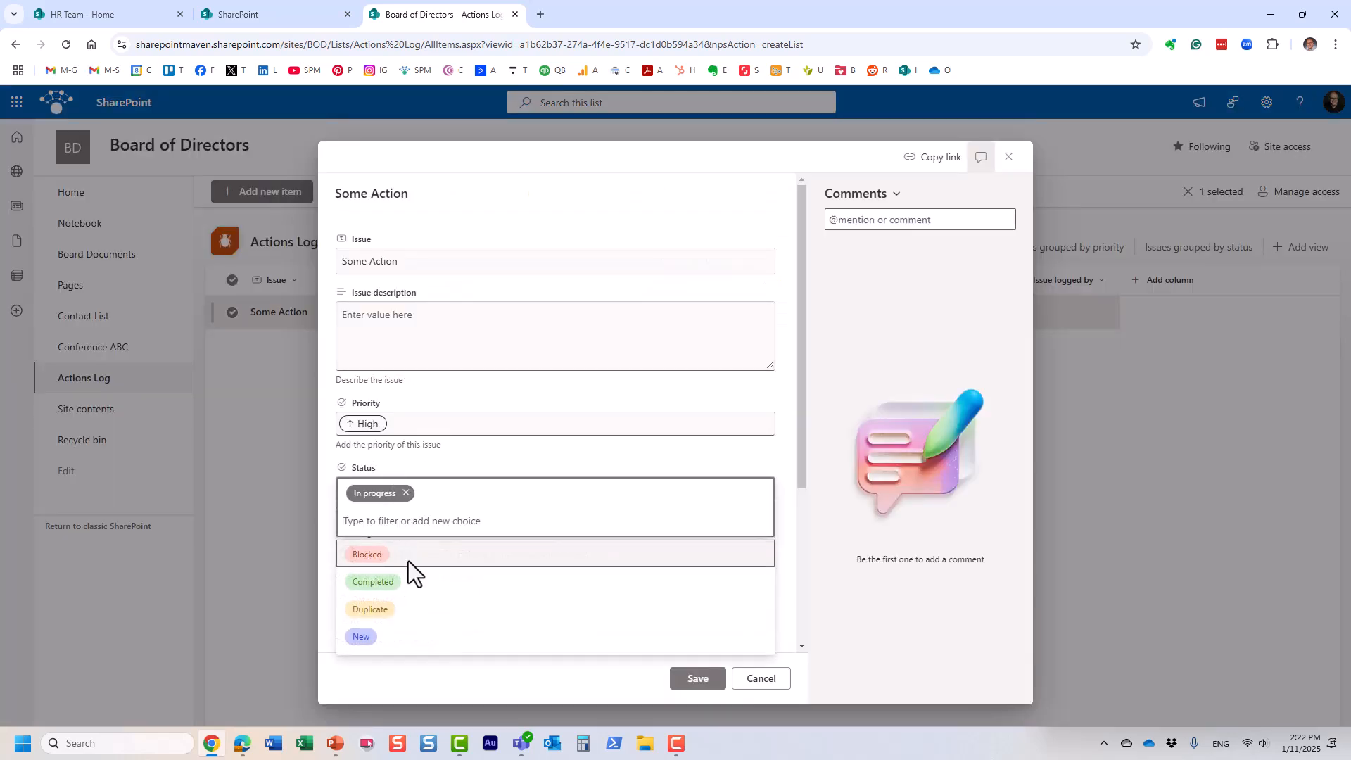
click(383, 582)
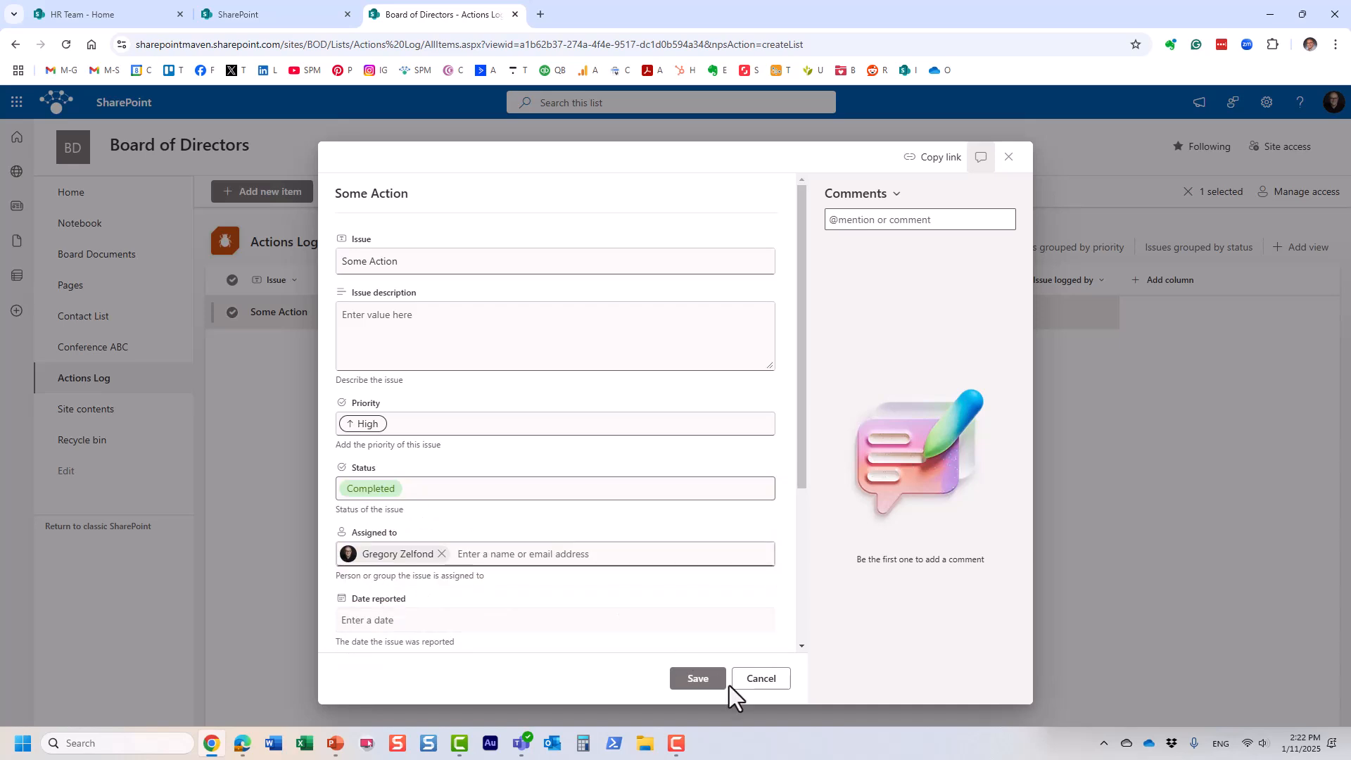
click(700, 679)
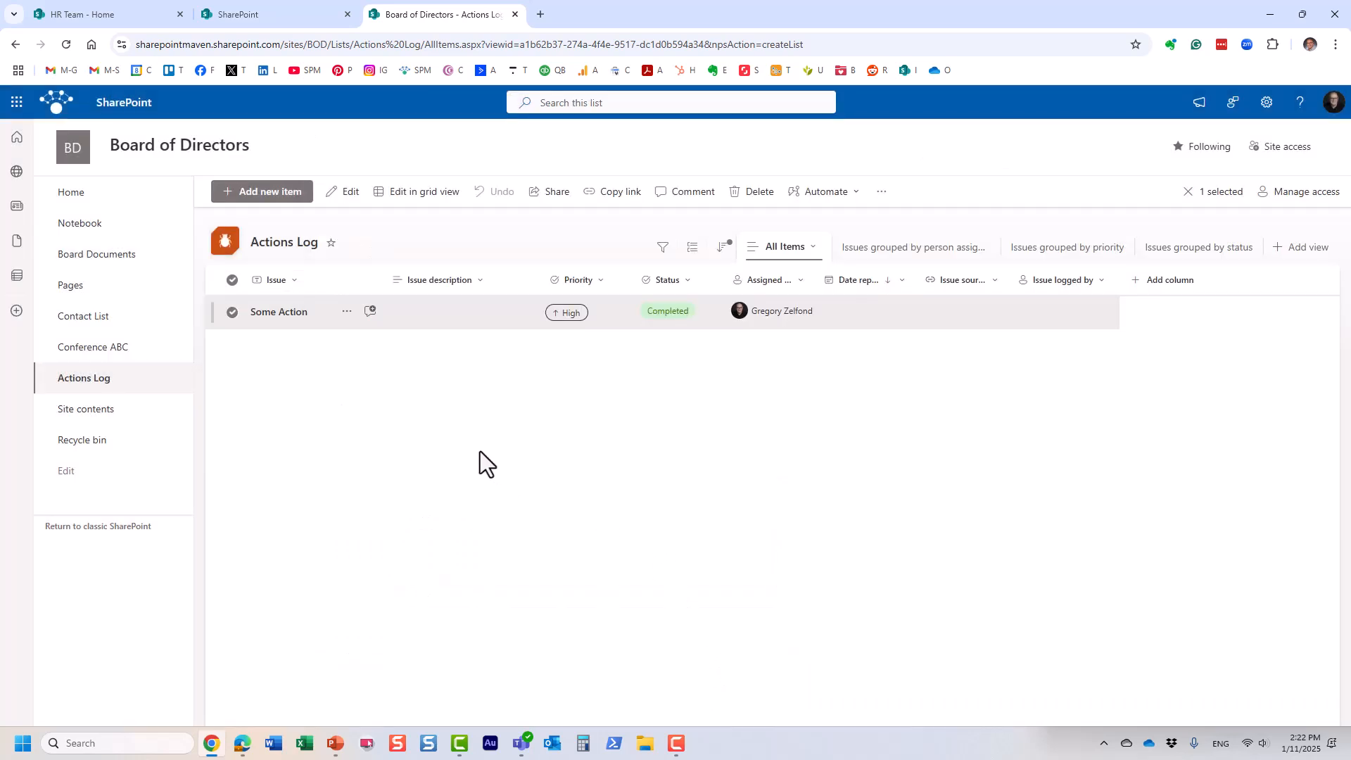
click(340, 316)
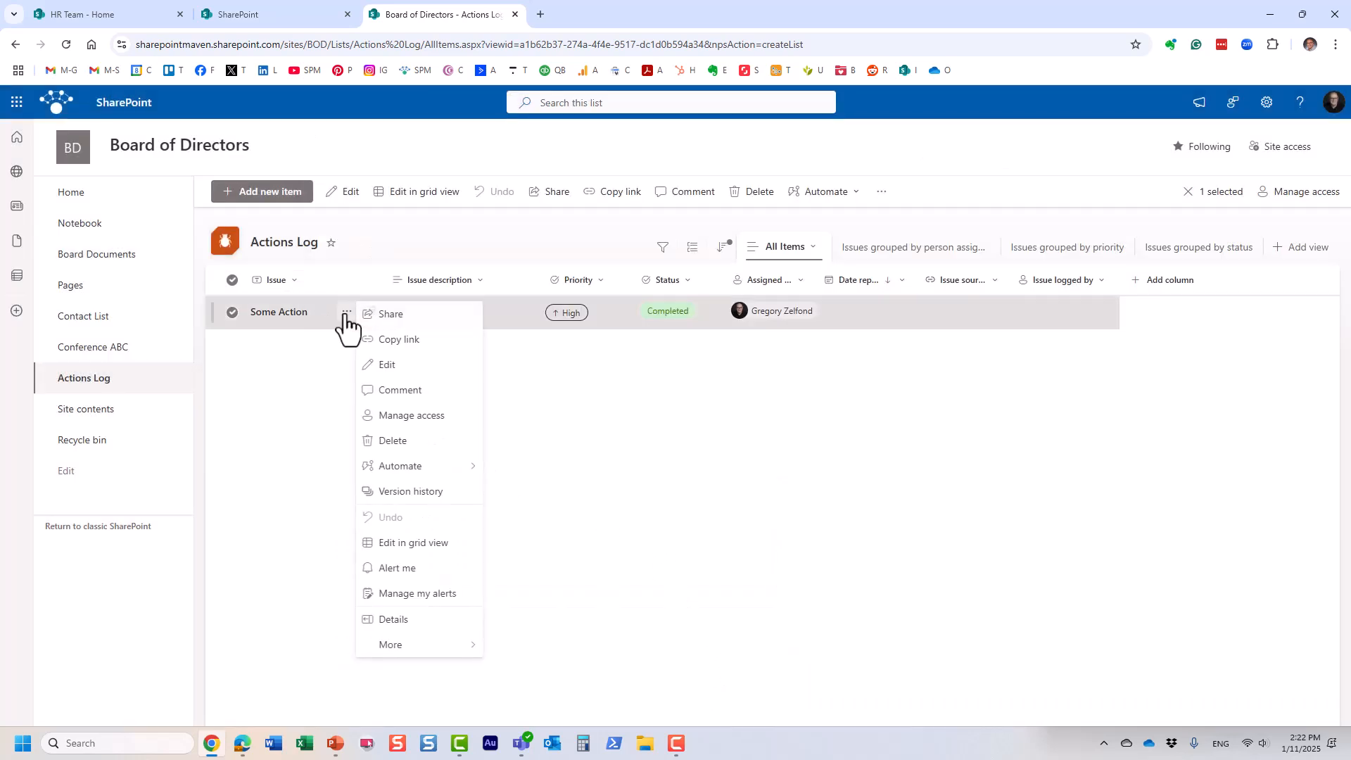
click(442, 502)
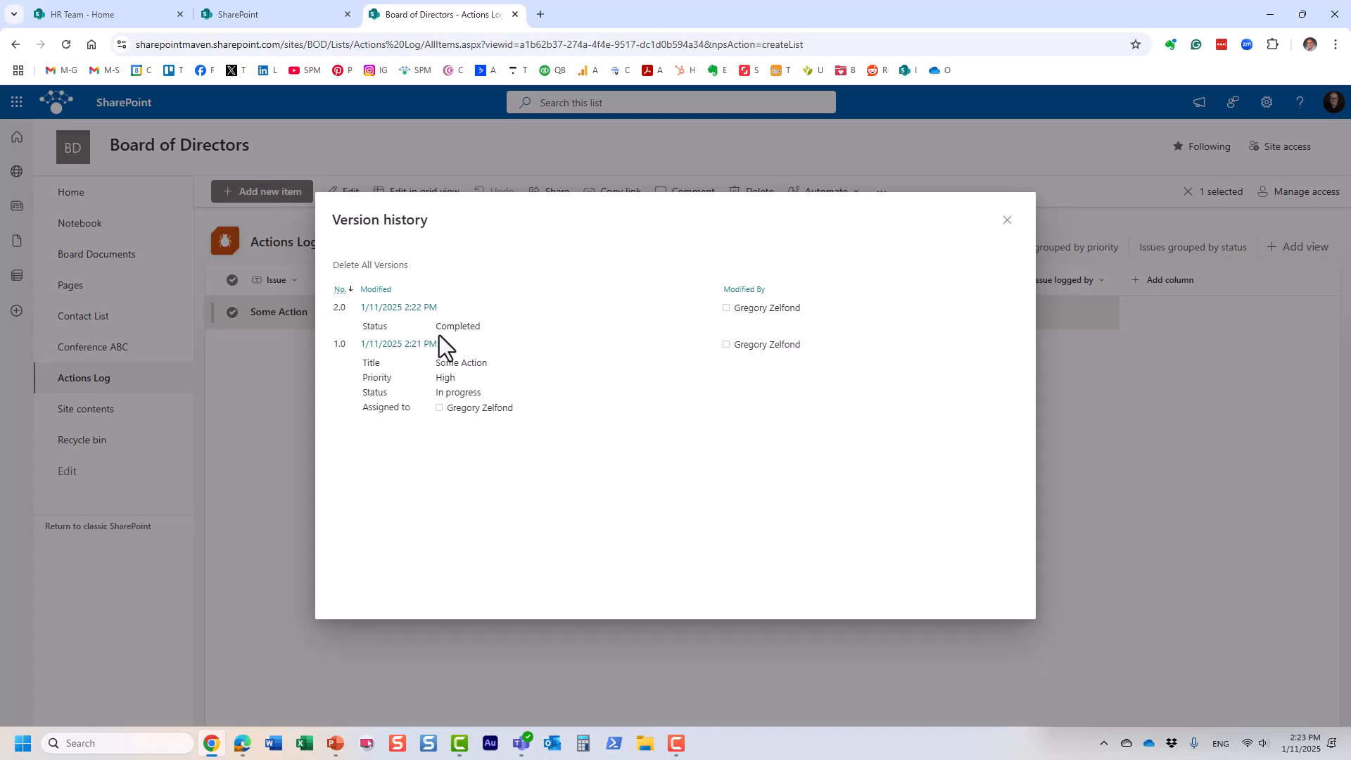
Step: Close the version history and deselect the Some Action row
click(1010, 220)
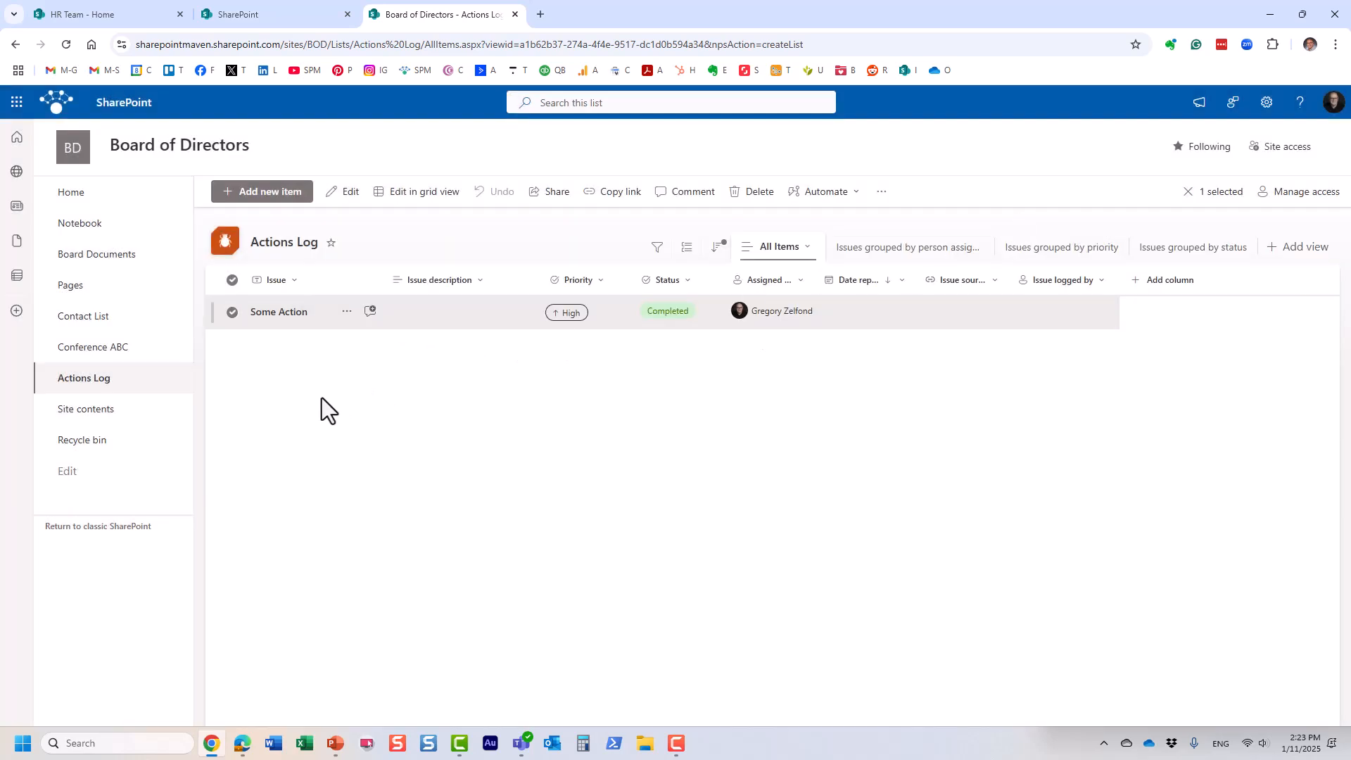
click(235, 316)
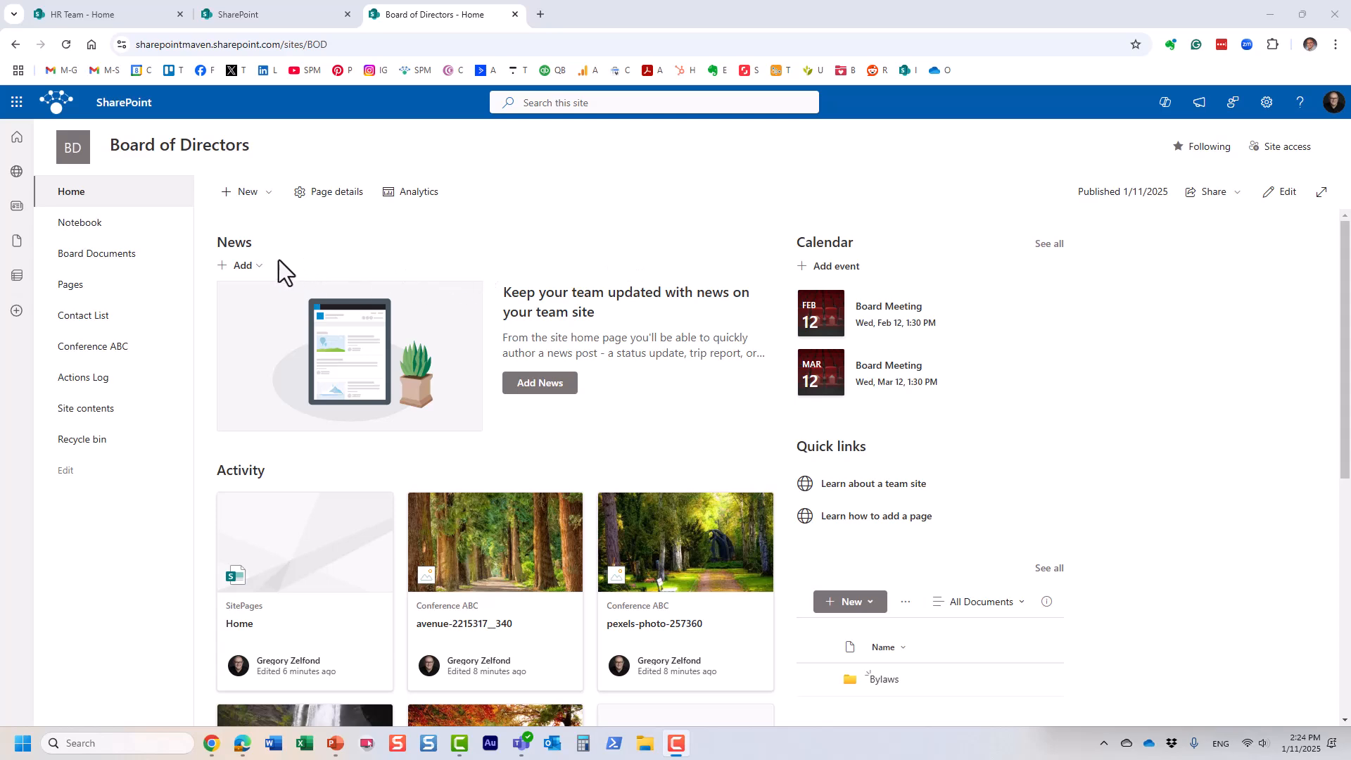
Step: Browse the web part picker in edit mode, then republish the home page unchanged
click(1279, 197)
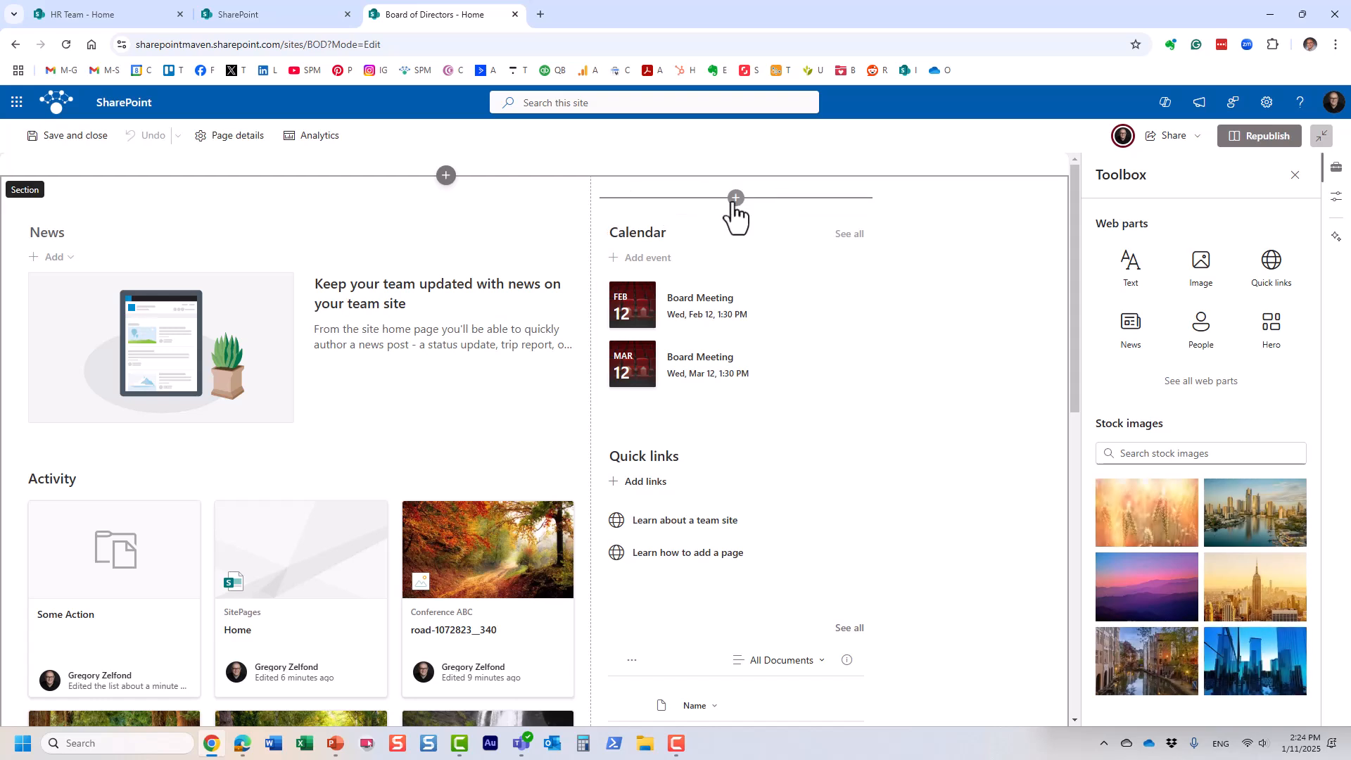
click(735, 199)
scroll(730, 346, down, 1)
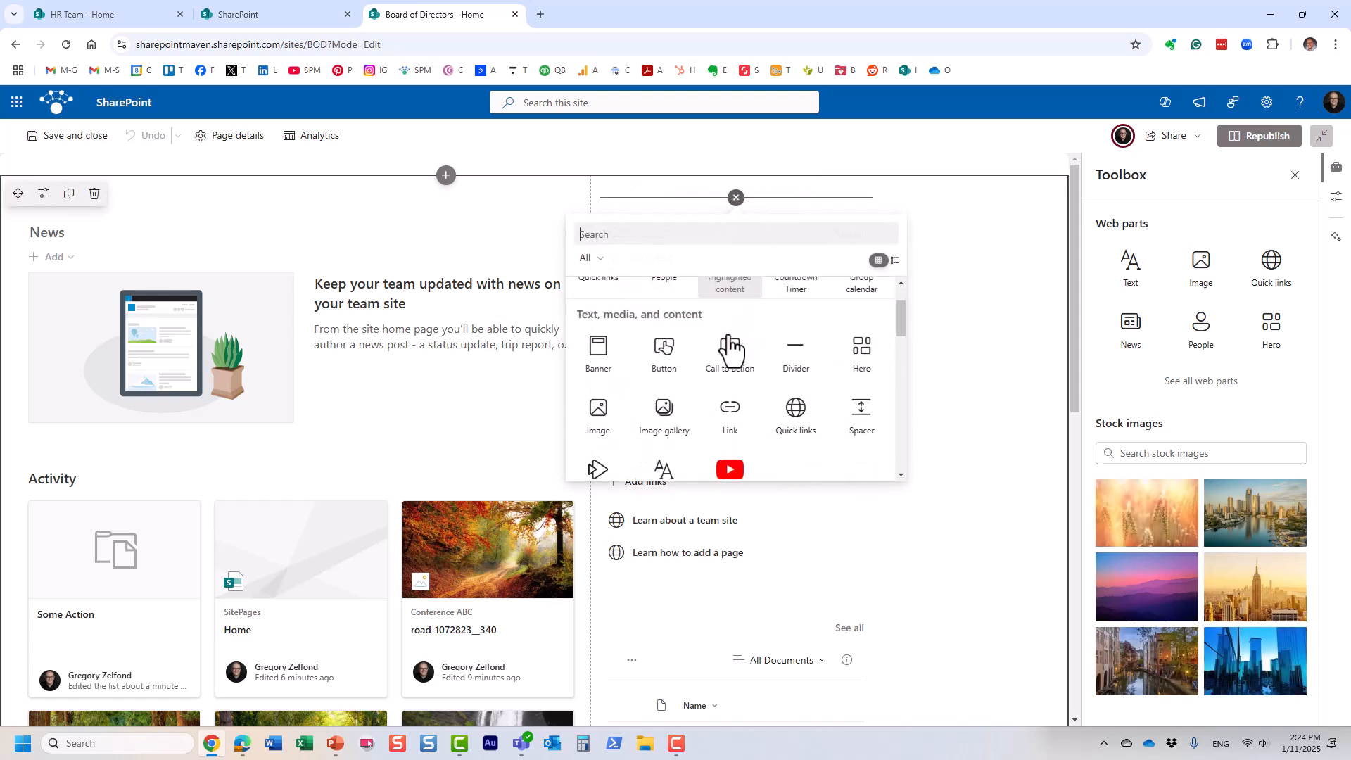
scroll(730, 350, down, 6)
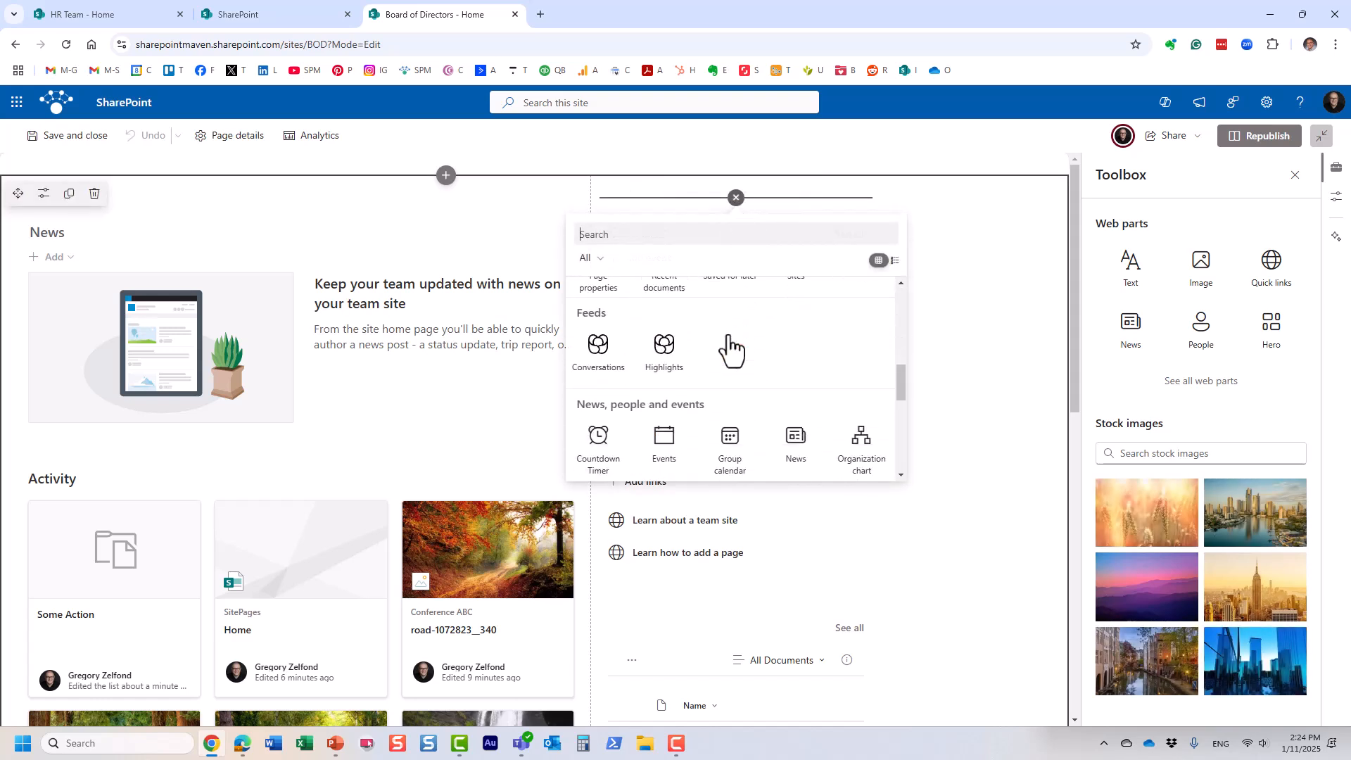
scroll(731, 350, down, 2)
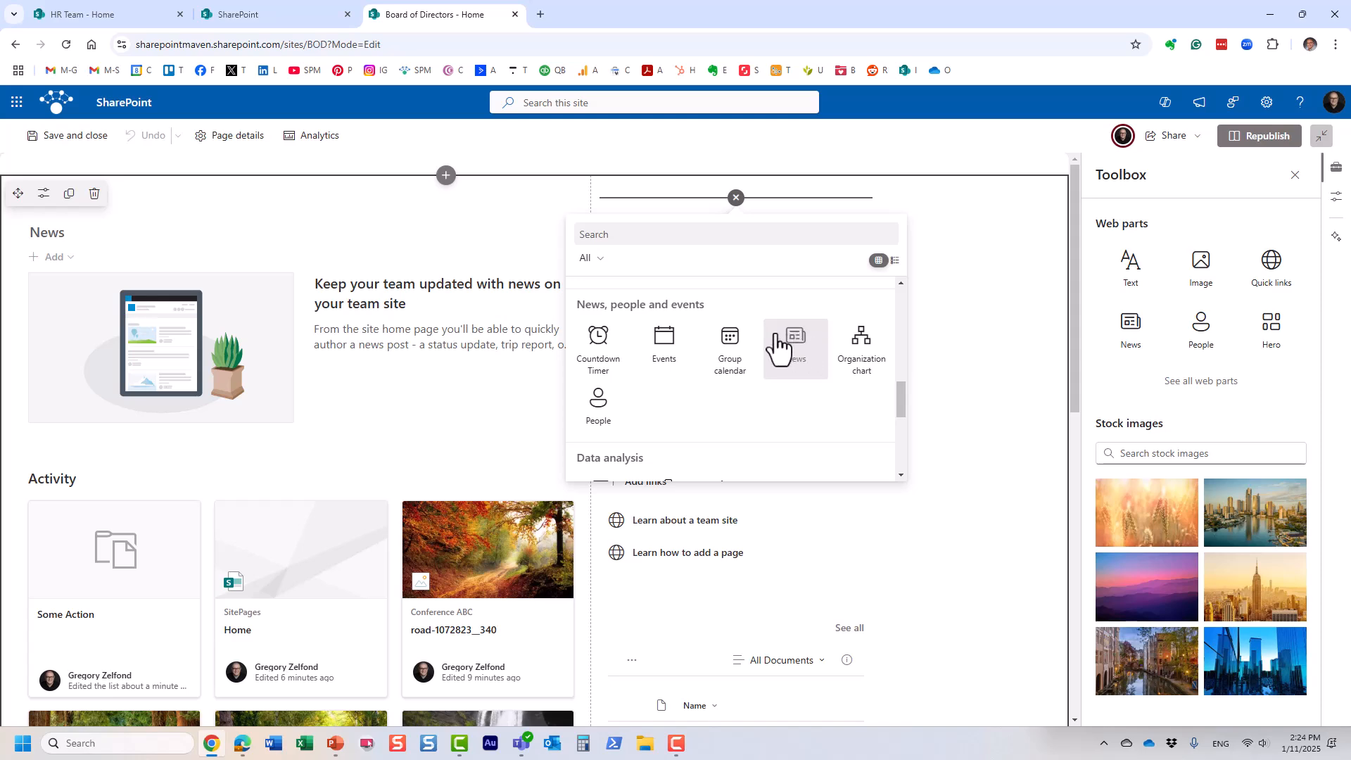
click(1252, 140)
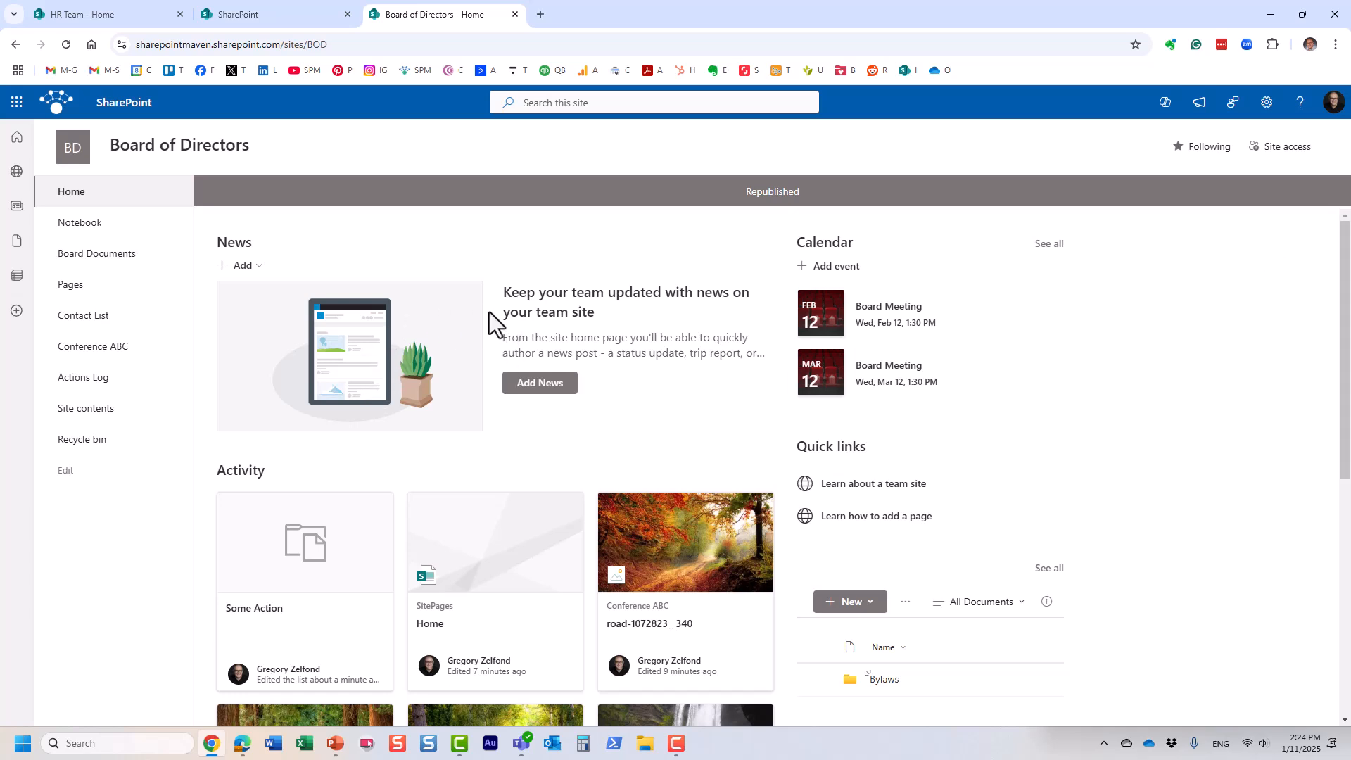
Step: Start adding a News link in the home page's News section
click(256, 271)
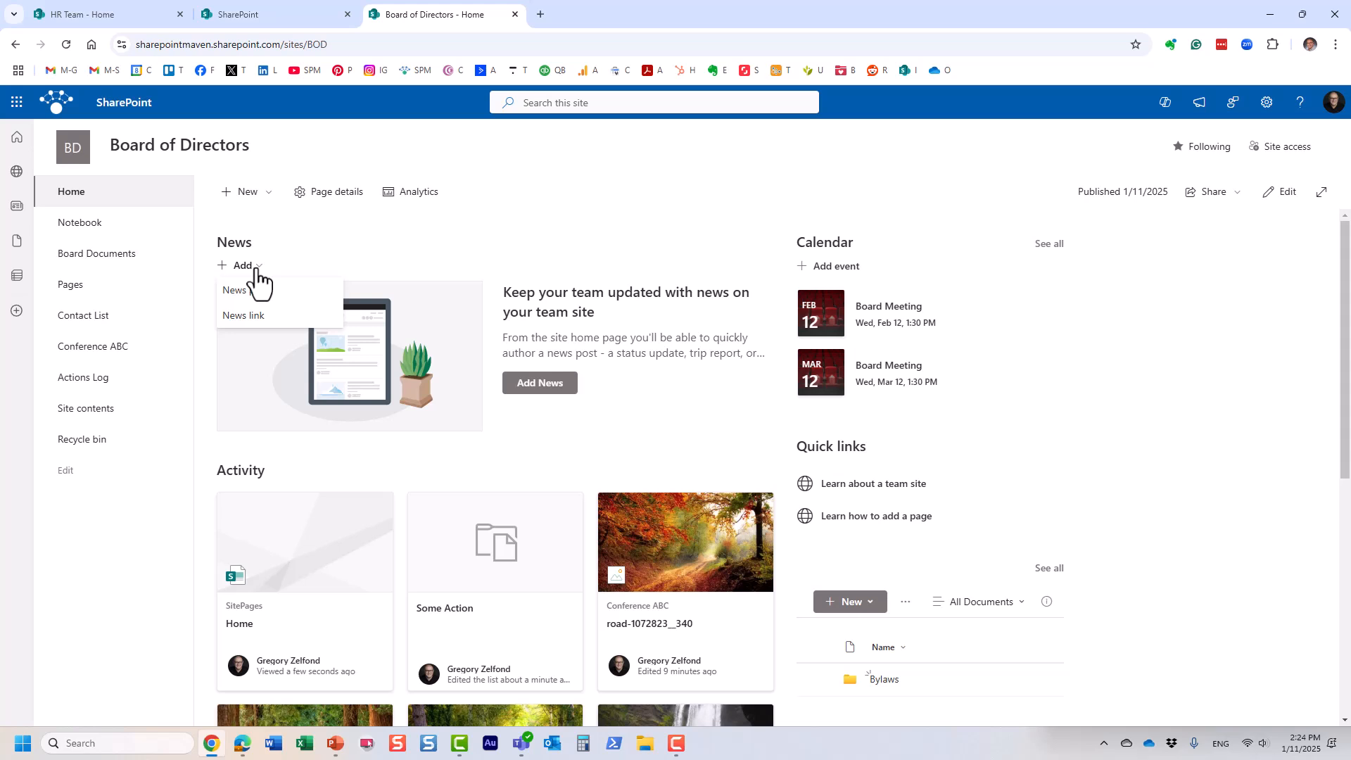
click(276, 325)
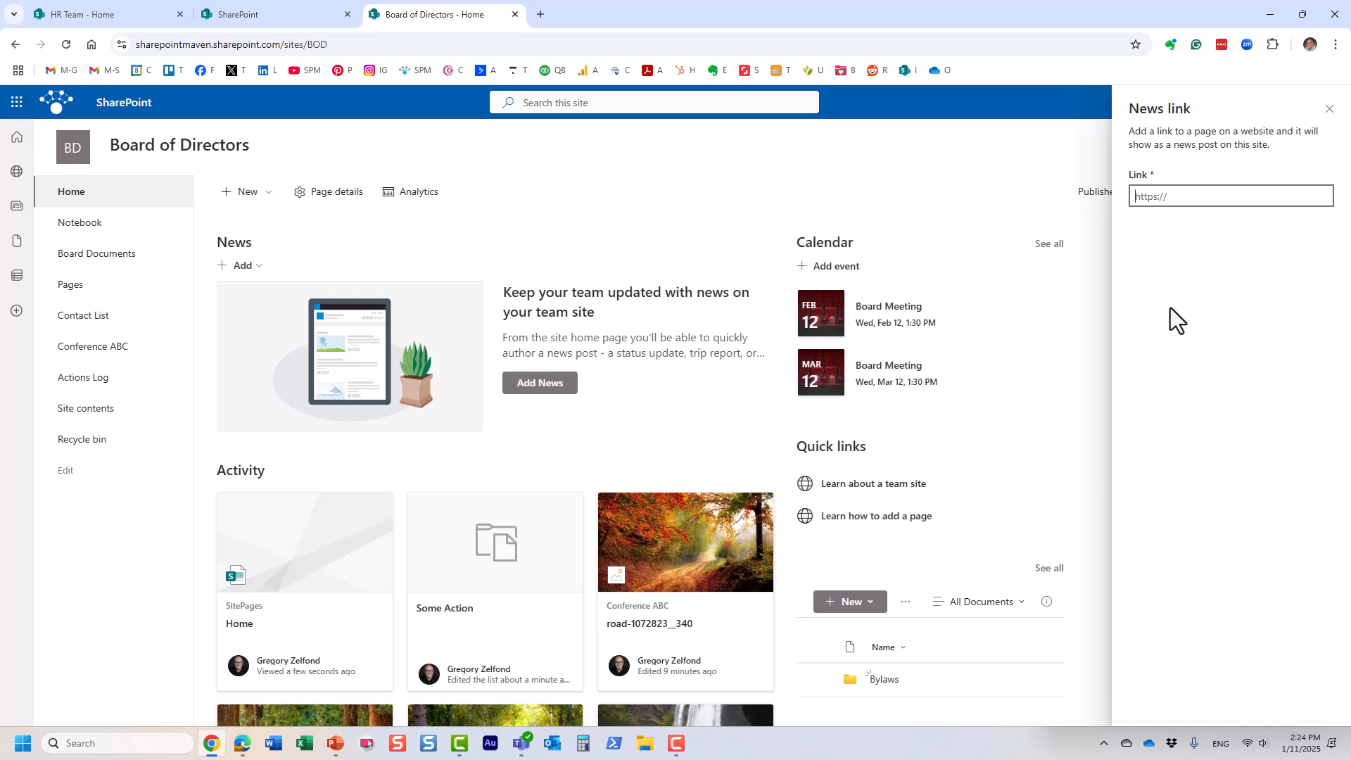
Step: In a new tab, open SharePoint Maven's Choice vs. Managed Metadata blog post and copy its URL
click(540, 14)
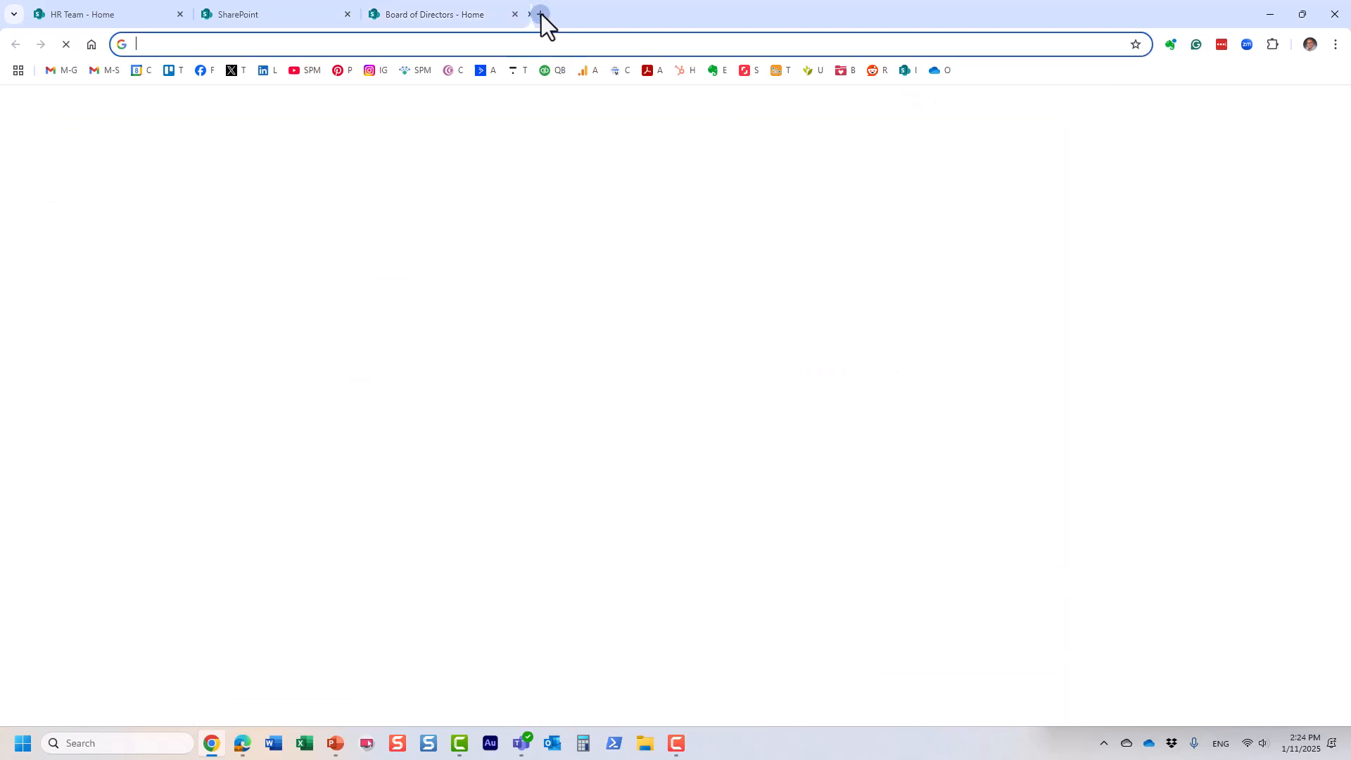
click(422, 73)
mouse_move(913, 124)
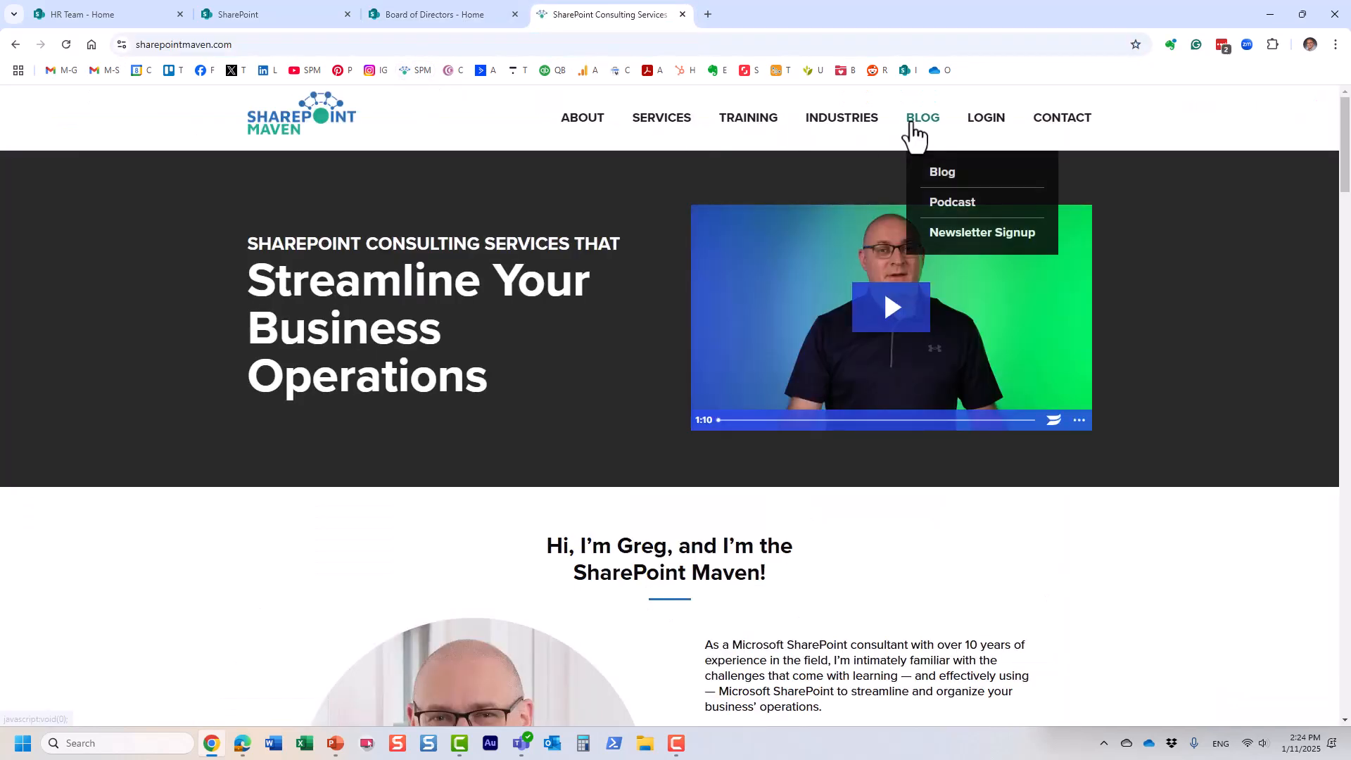
click(941, 176)
scroll(939, 225, down, 4)
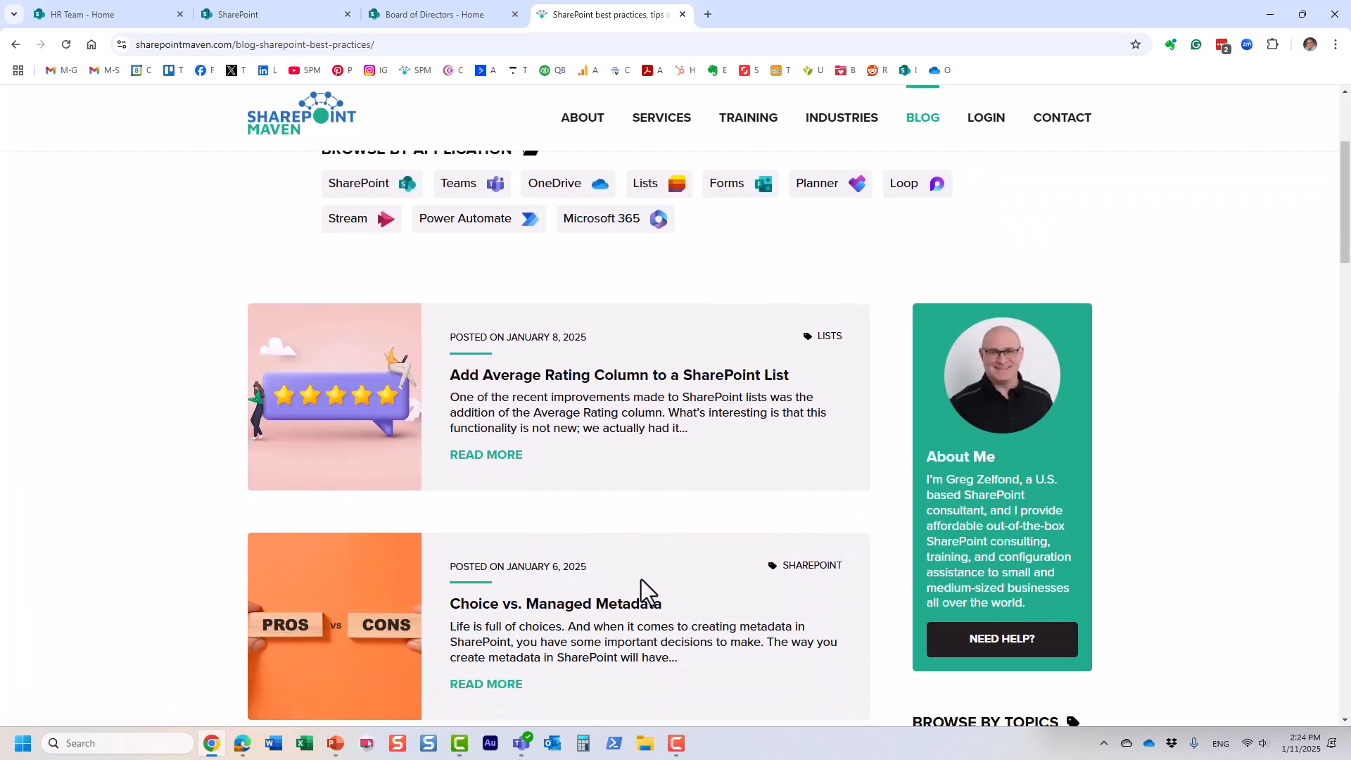
click(643, 618)
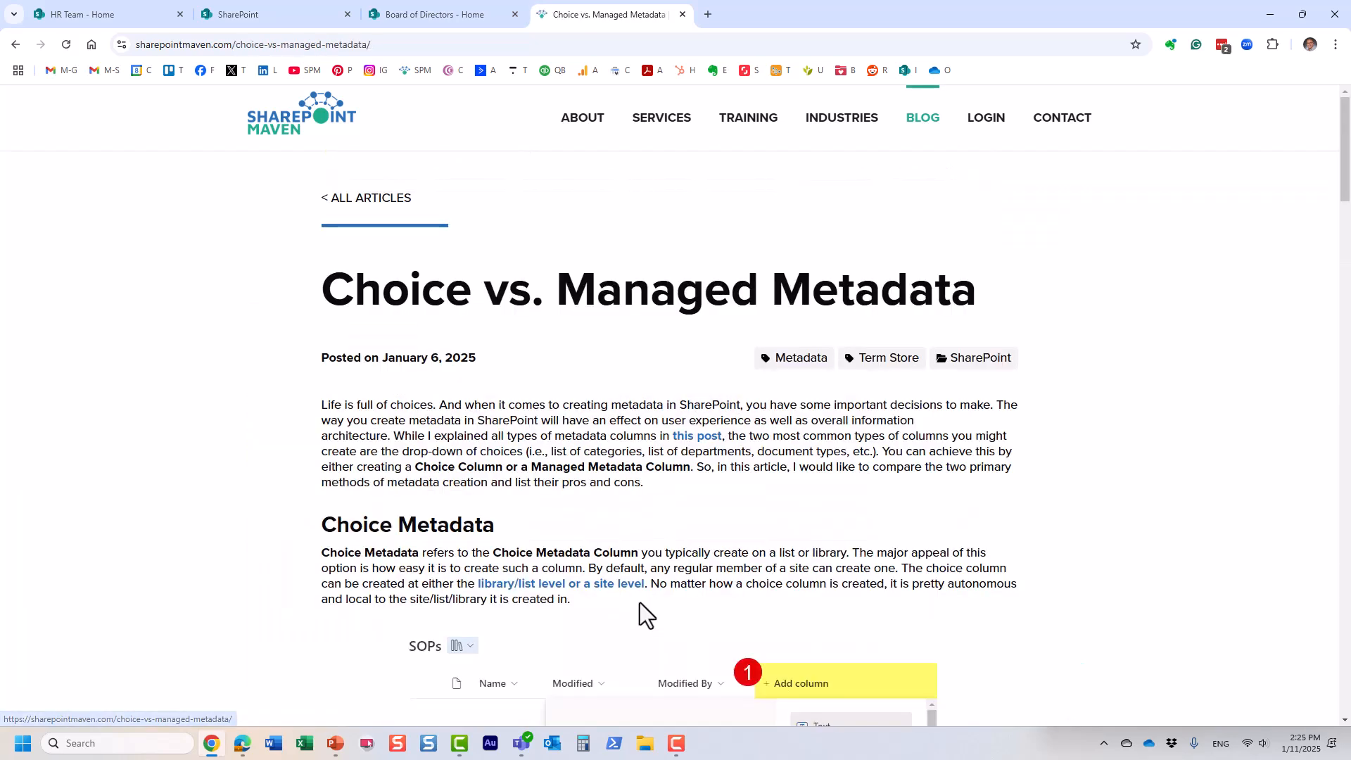
click(753, 48)
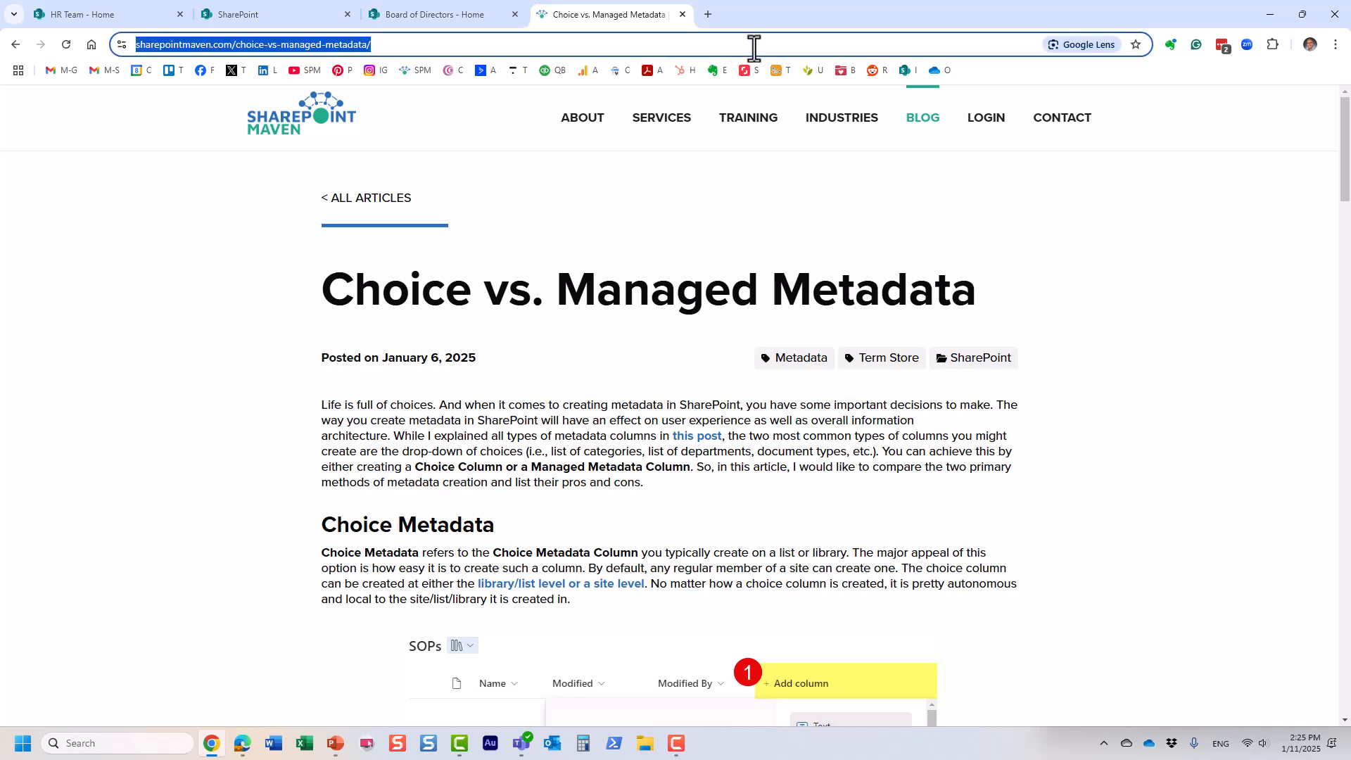
click(451, 14)
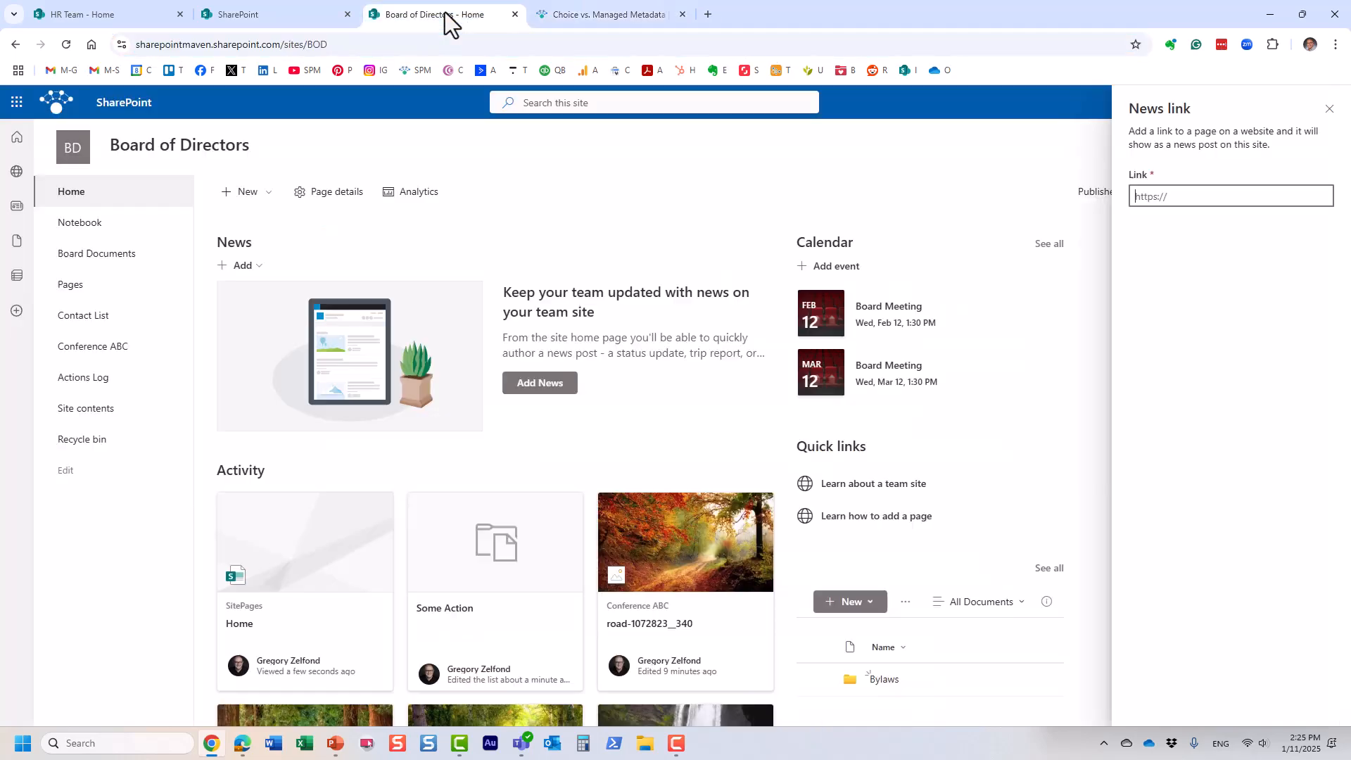
Step: Paste the article URL into the News link field and post it
click(1146, 196)
key(ctrl+v)
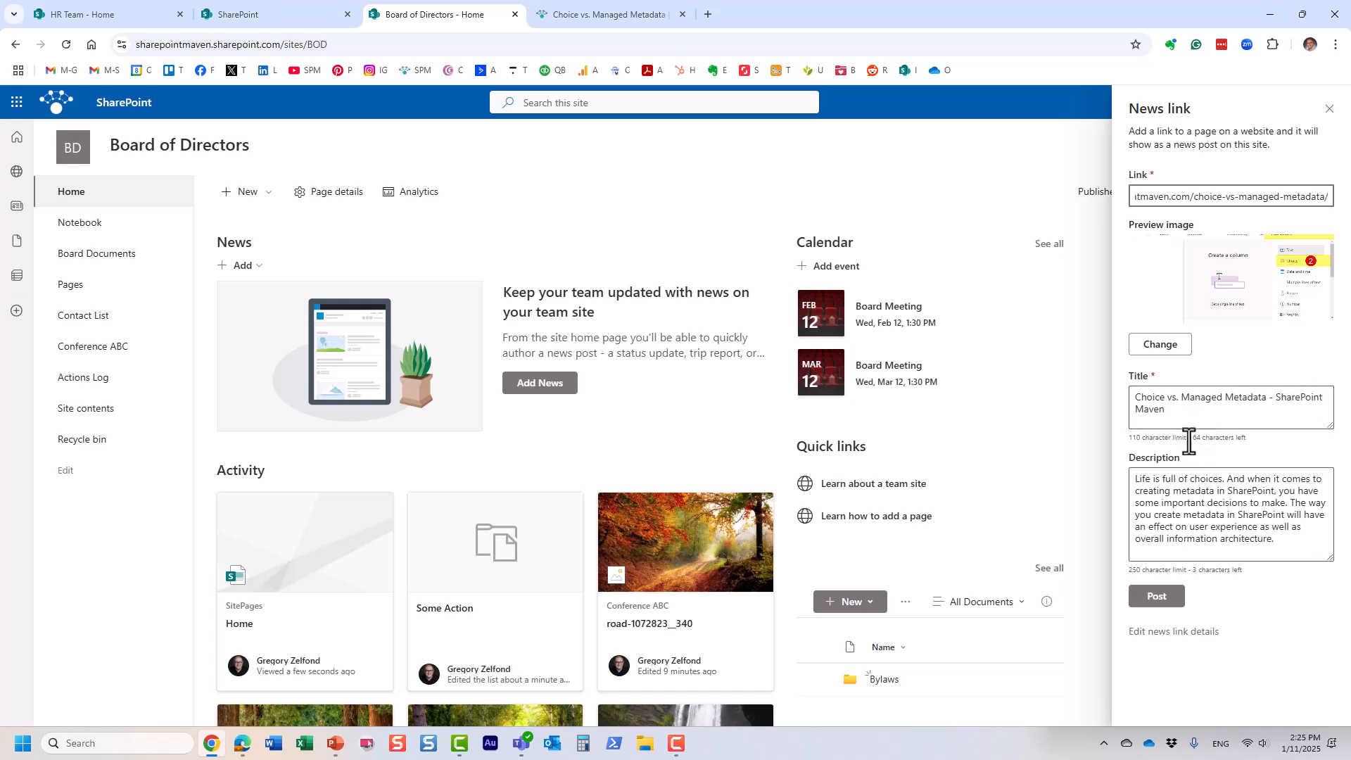
click(1158, 599)
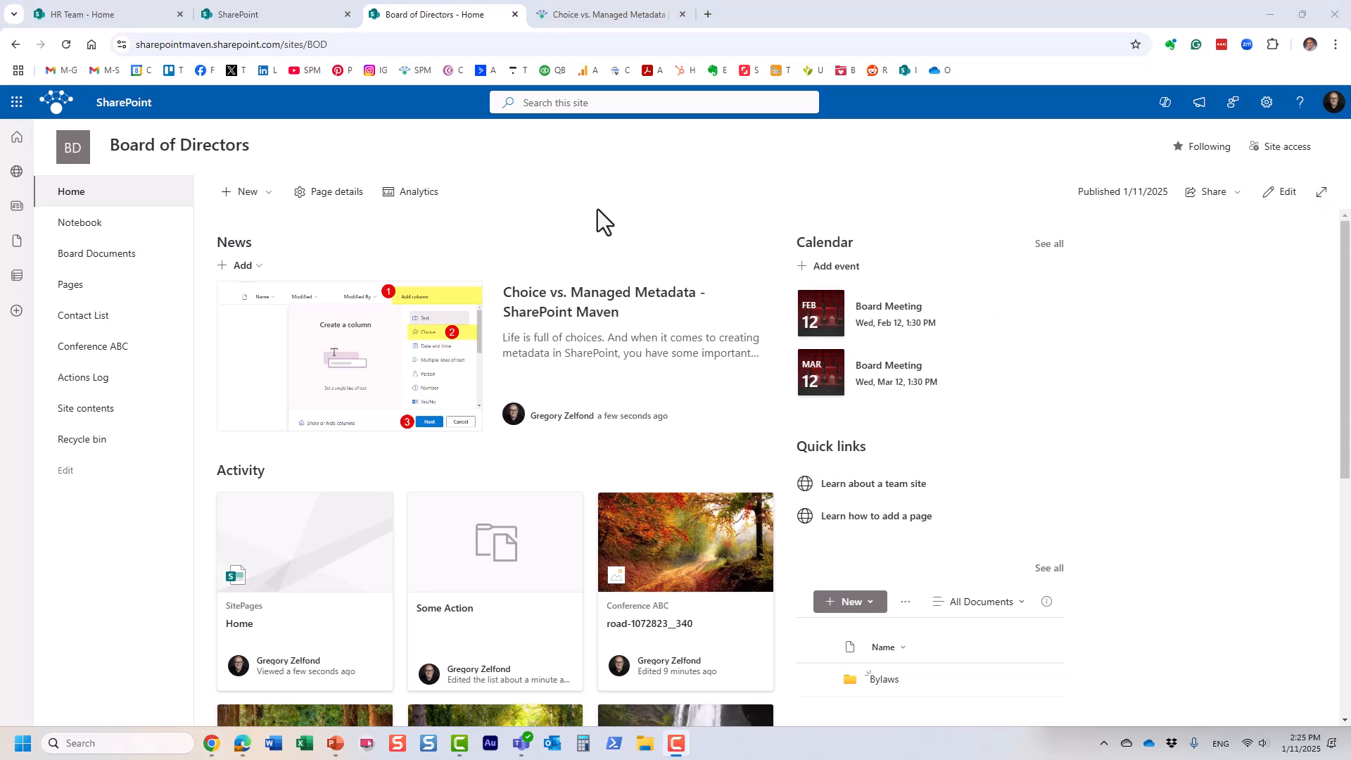
click(246, 269)
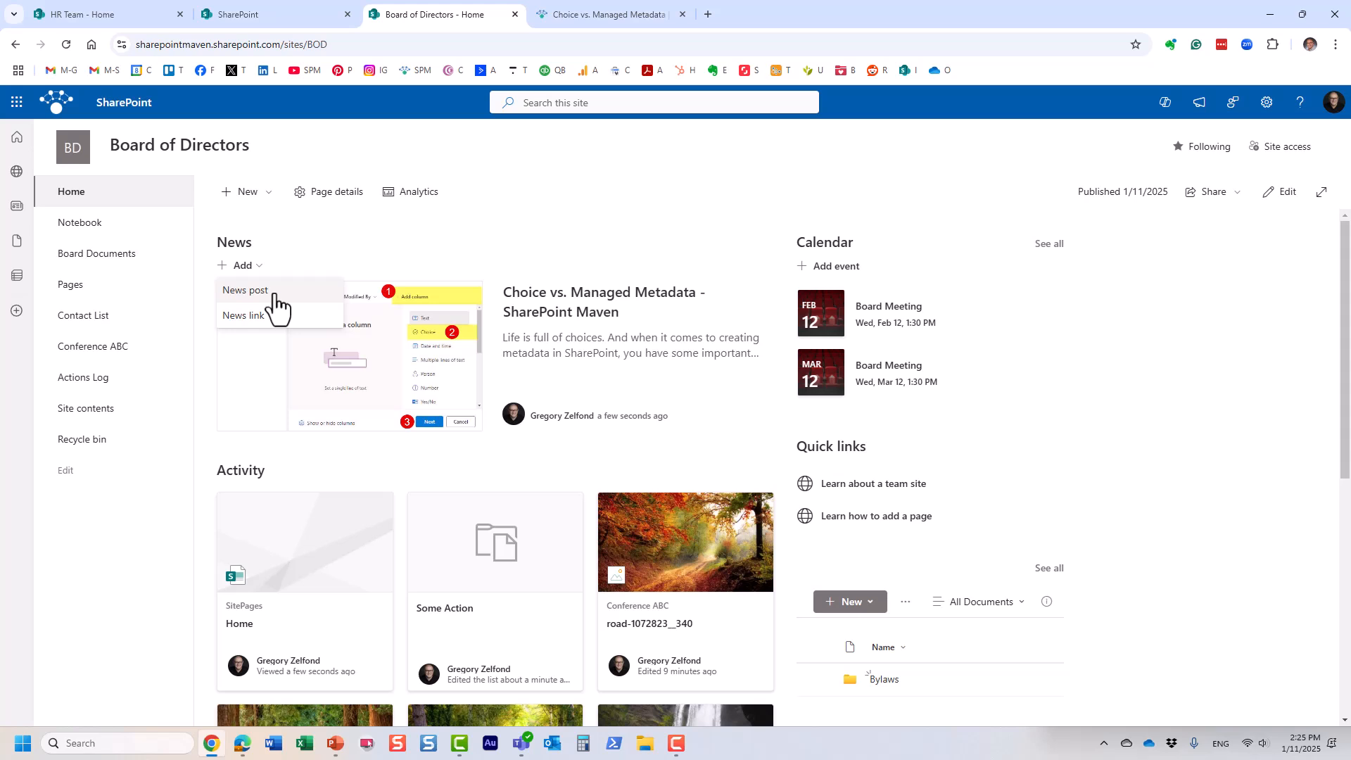
Step: Preview the Message and Basic text templates, then create the news post from Blank
click(274, 301)
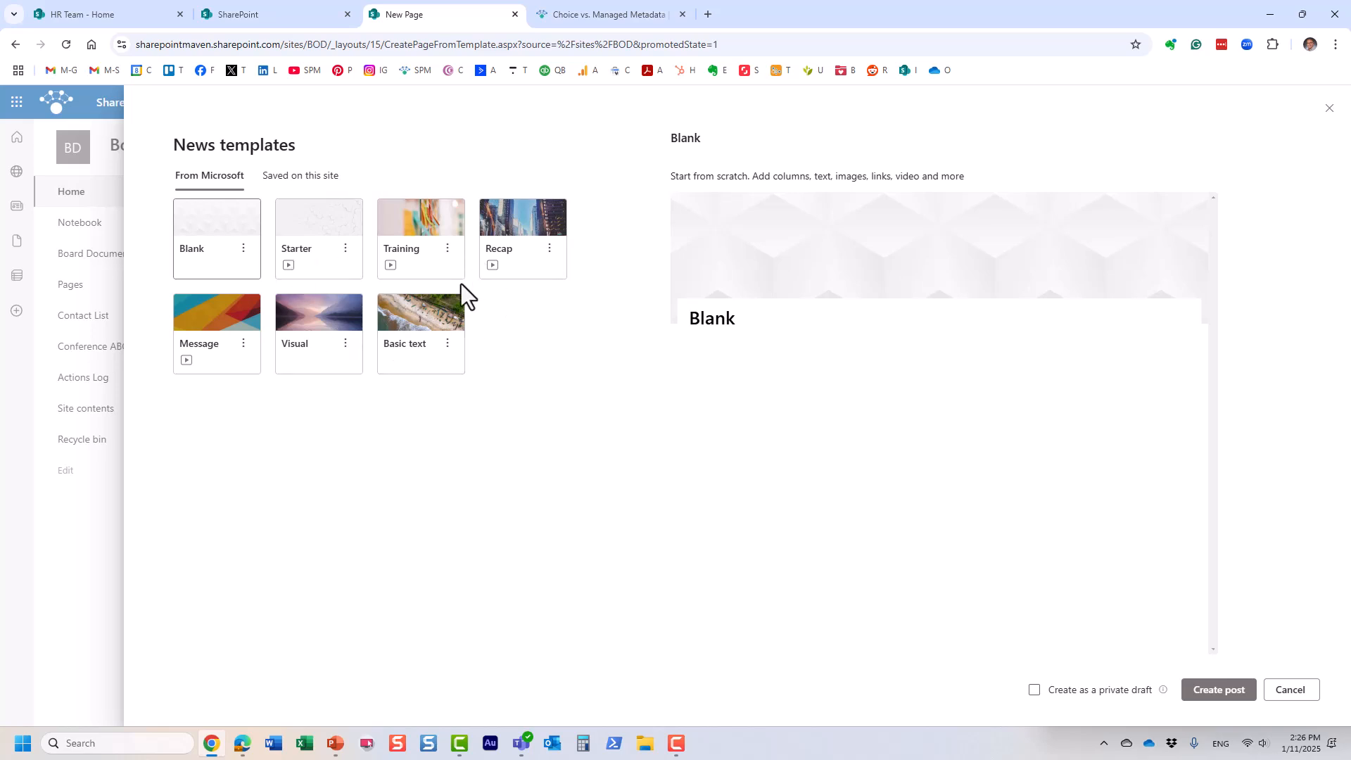
click(227, 322)
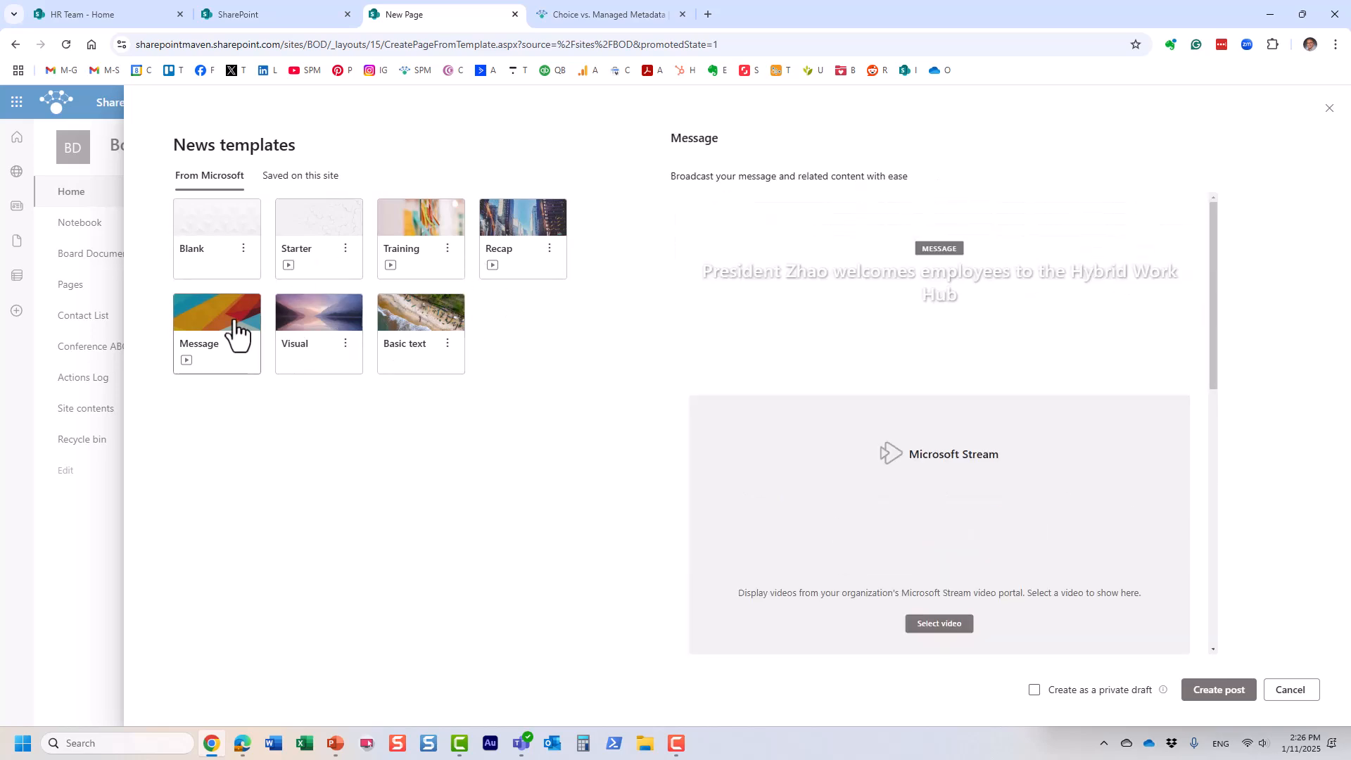
click(419, 339)
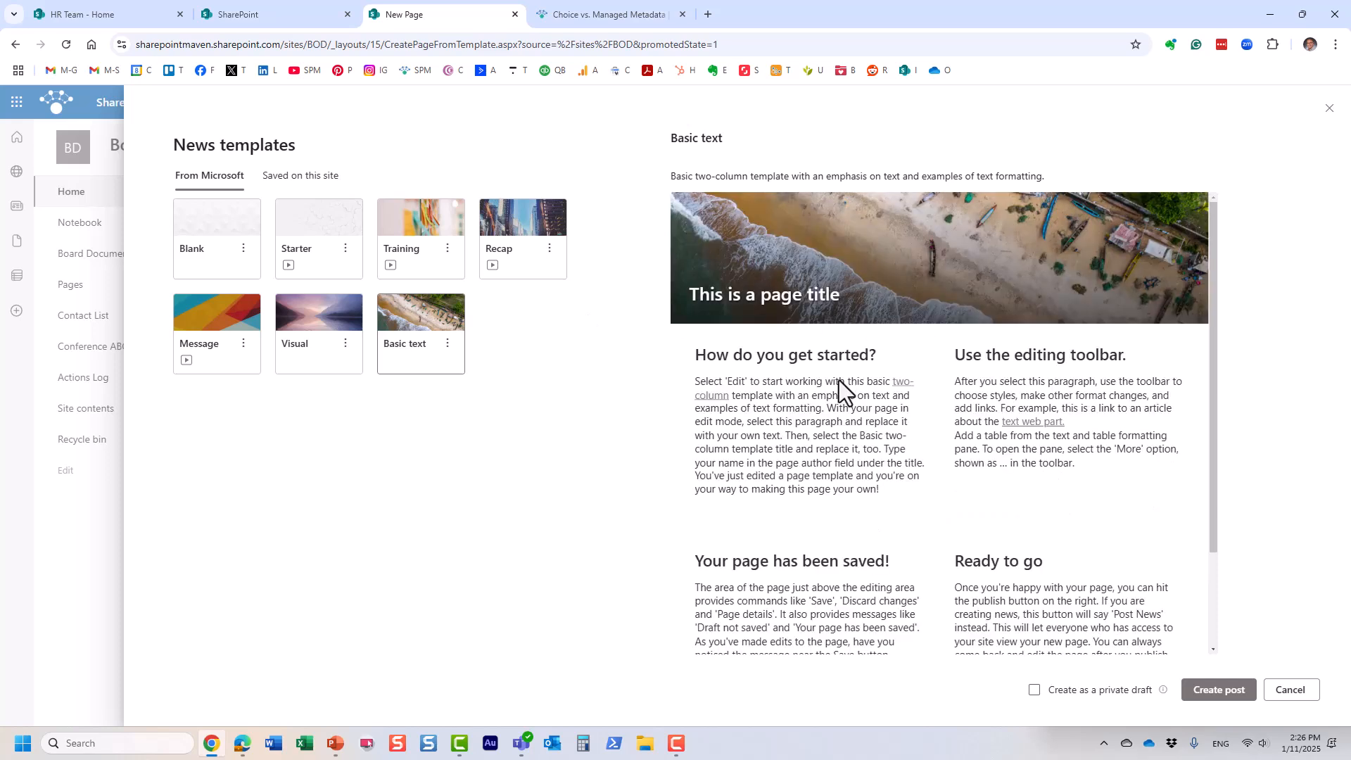
click(220, 226)
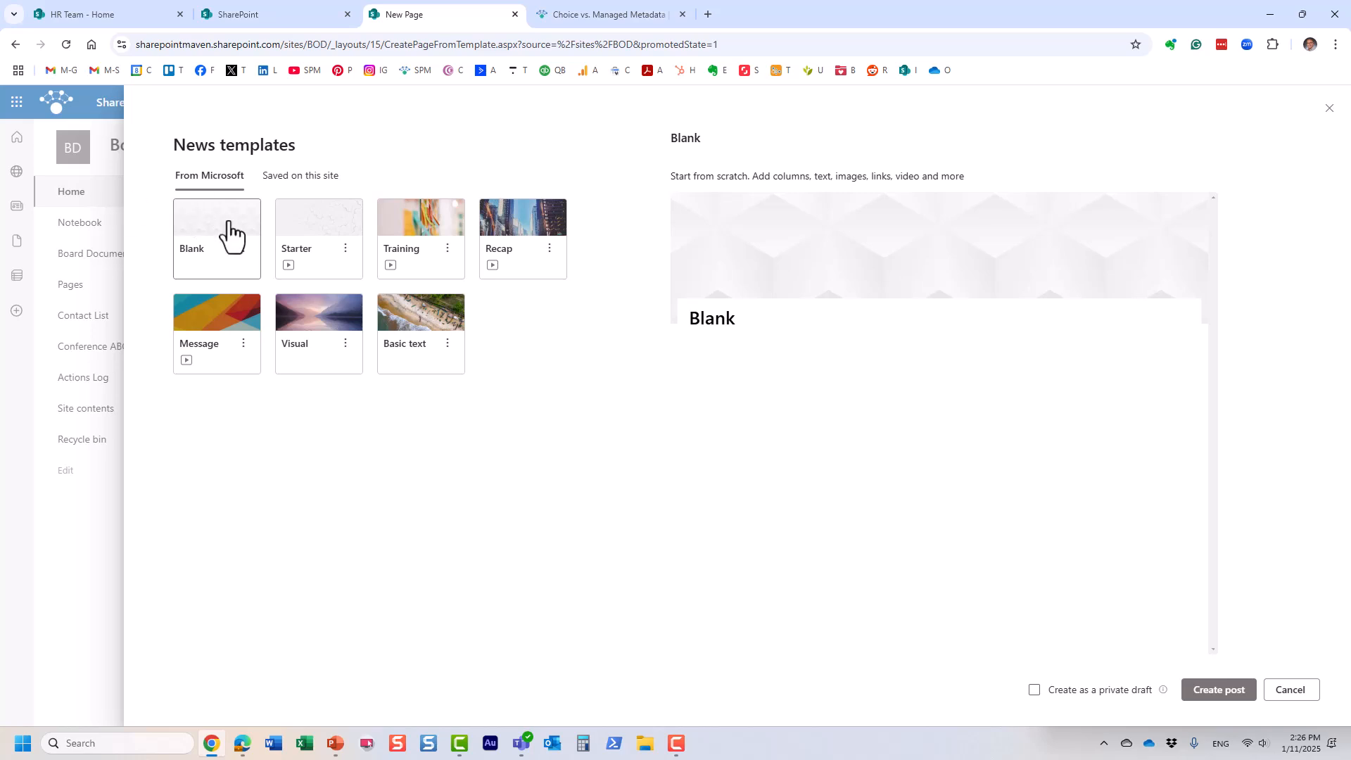
click(1206, 692)
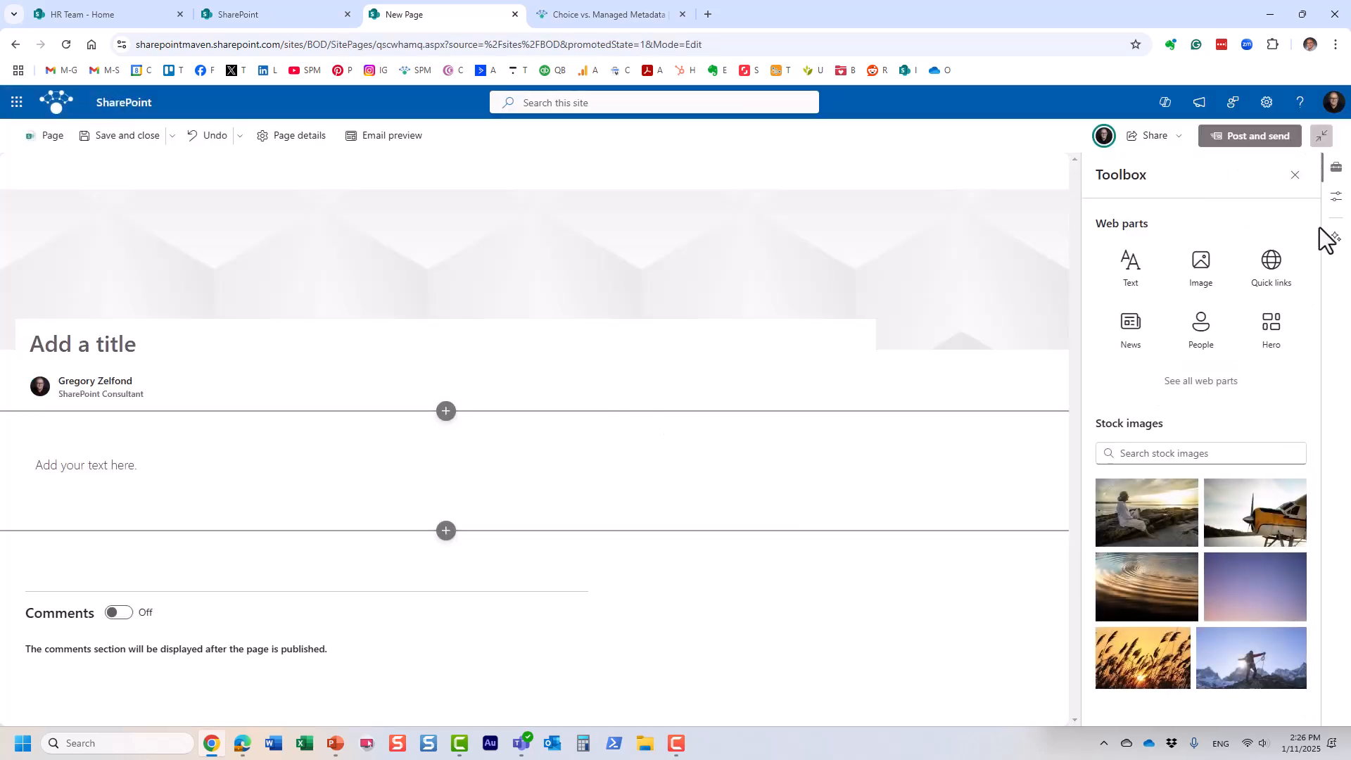
Step: Title the post 'Welcome <new member's first name> - New BOD Member', fixing a typo
click(1295, 175)
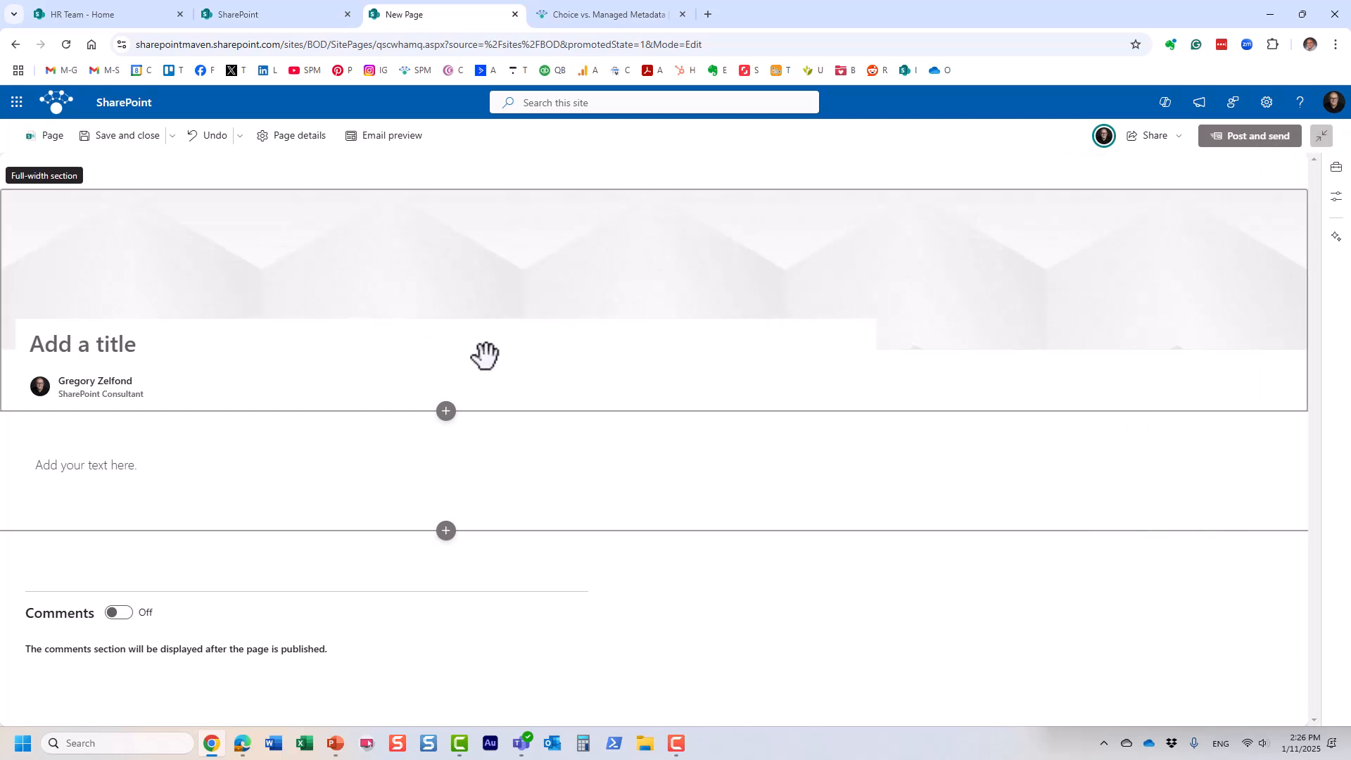
click(76, 345)
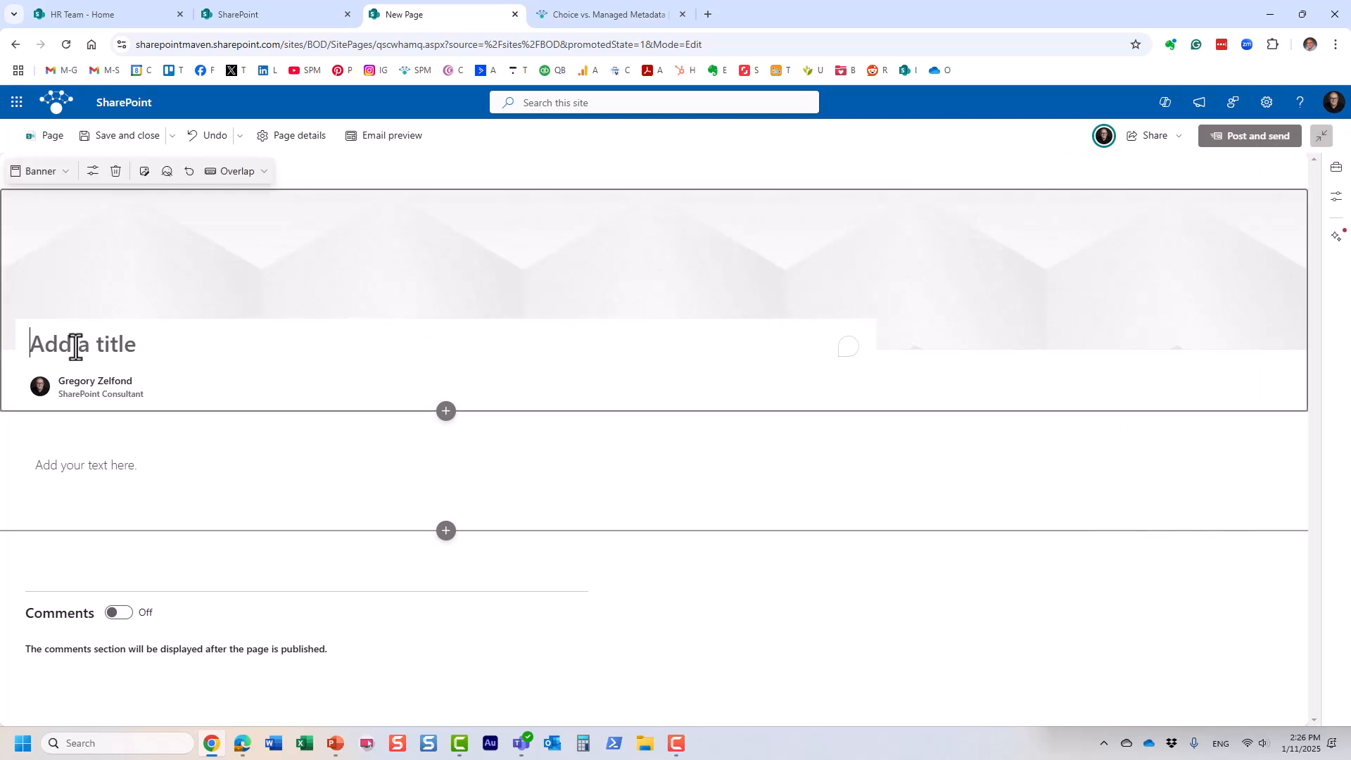
text(Welc)
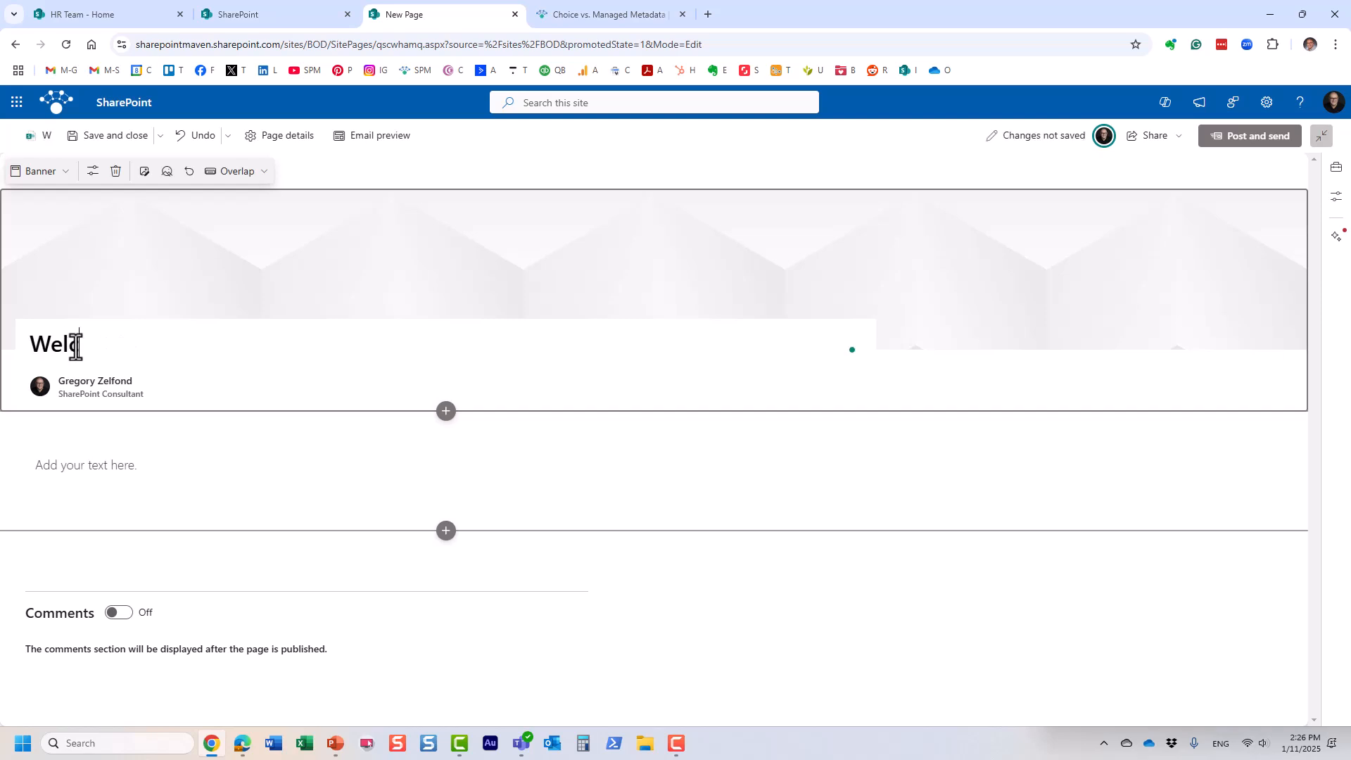
text(ome John)
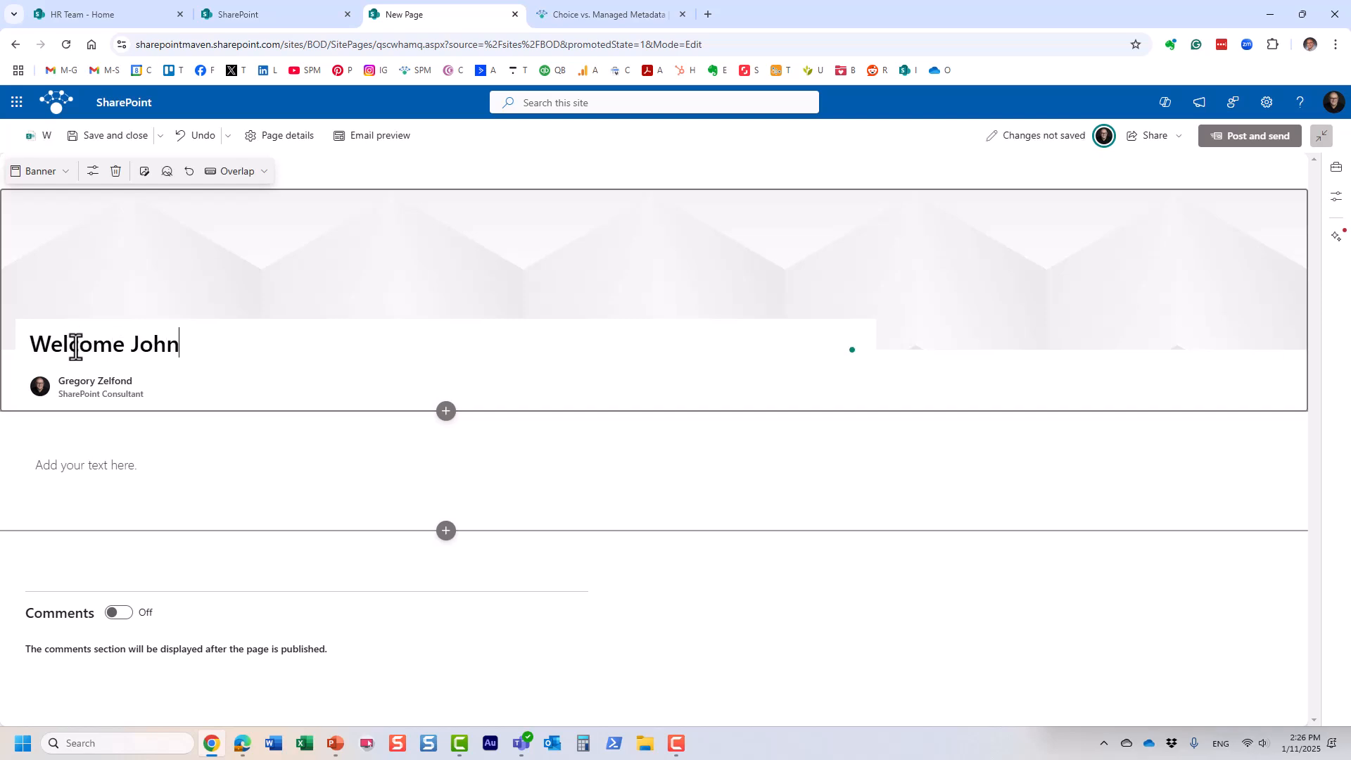
text( - New BOA)
key(BackSpace)
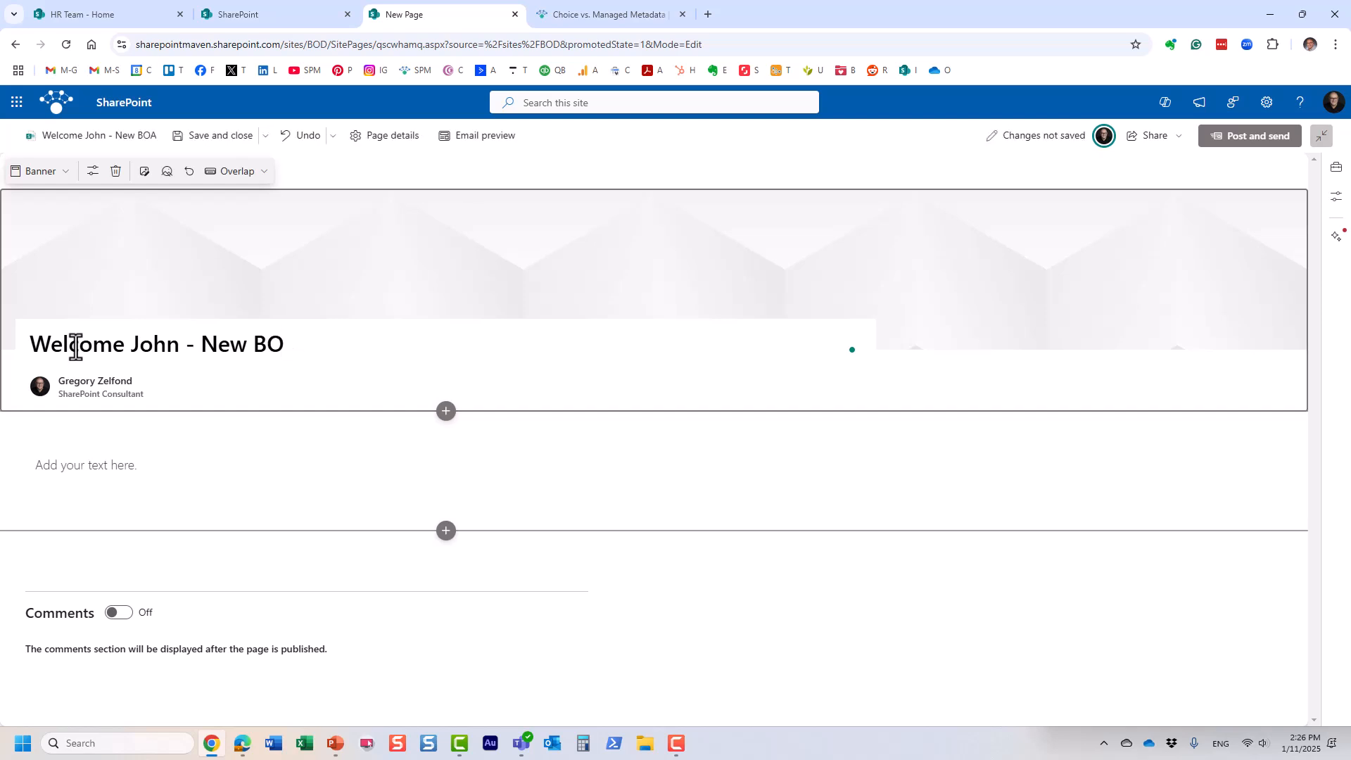
text(D Member)
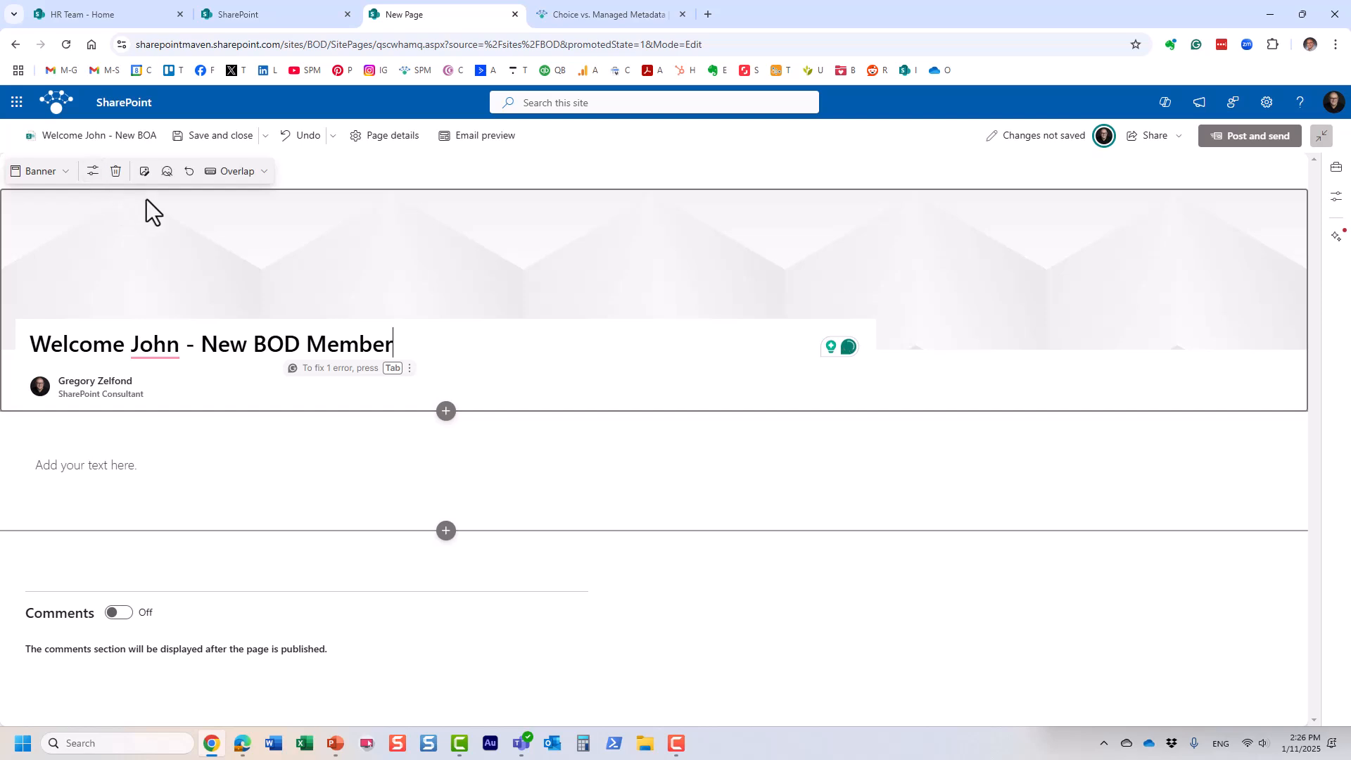
Step: Pick a photo from Stock images for the post's banner
click(144, 171)
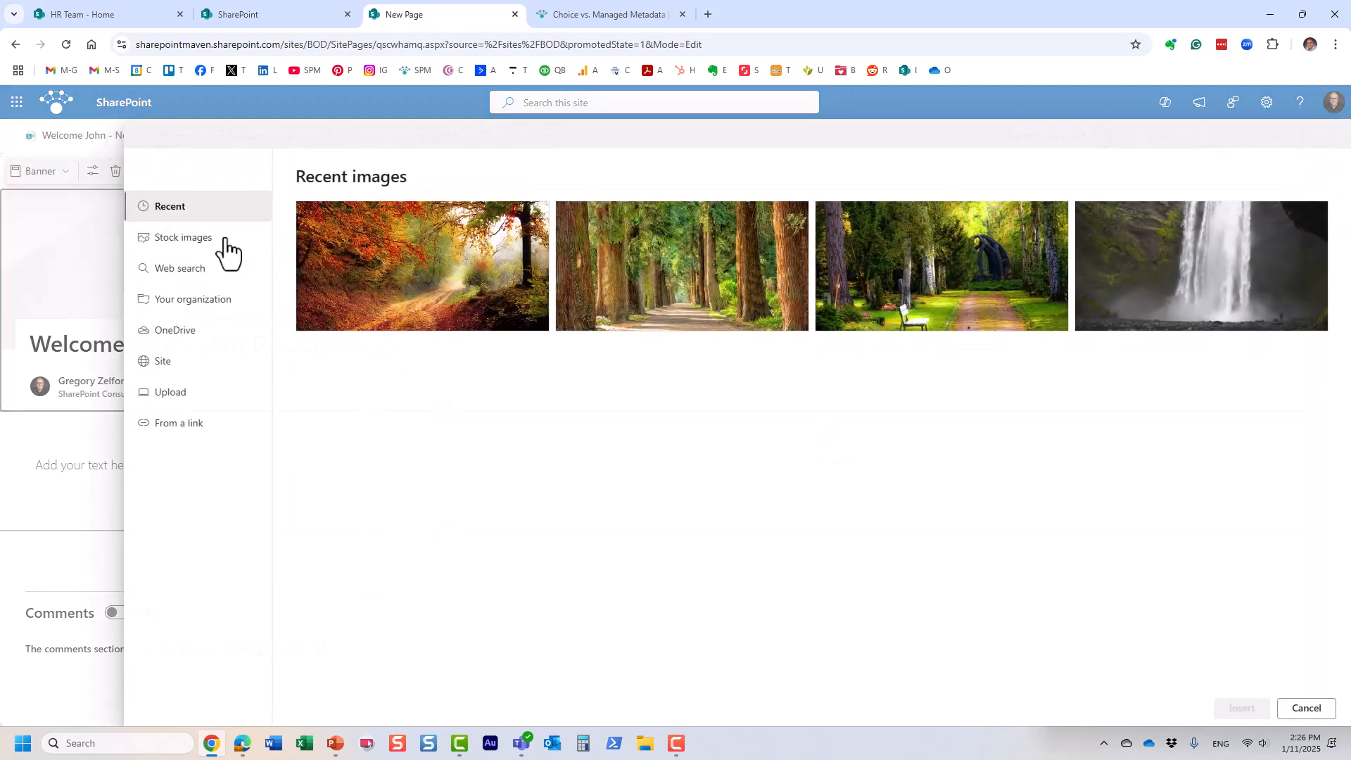
click(183, 239)
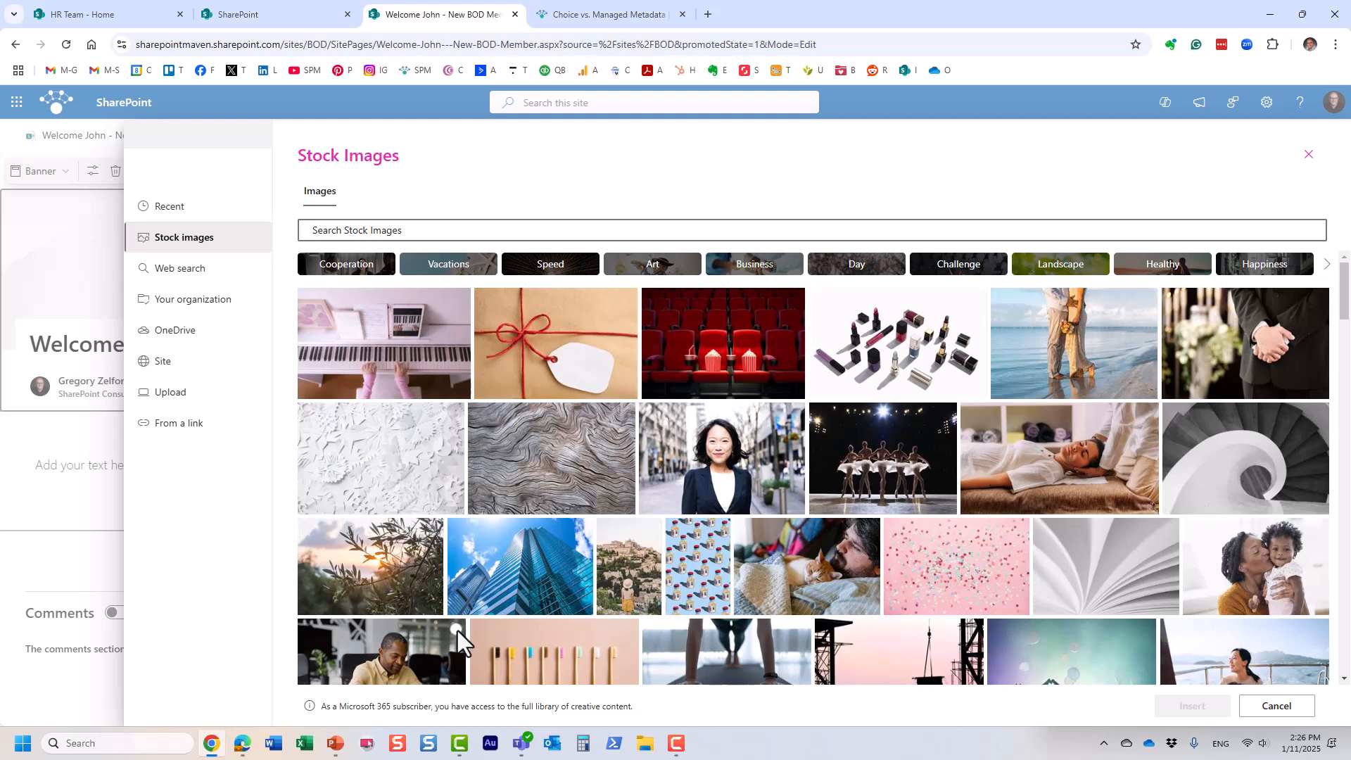
click(658, 667)
Step: Insert the chosen stock photo into the banner and type Welcome in the body
click(1201, 712)
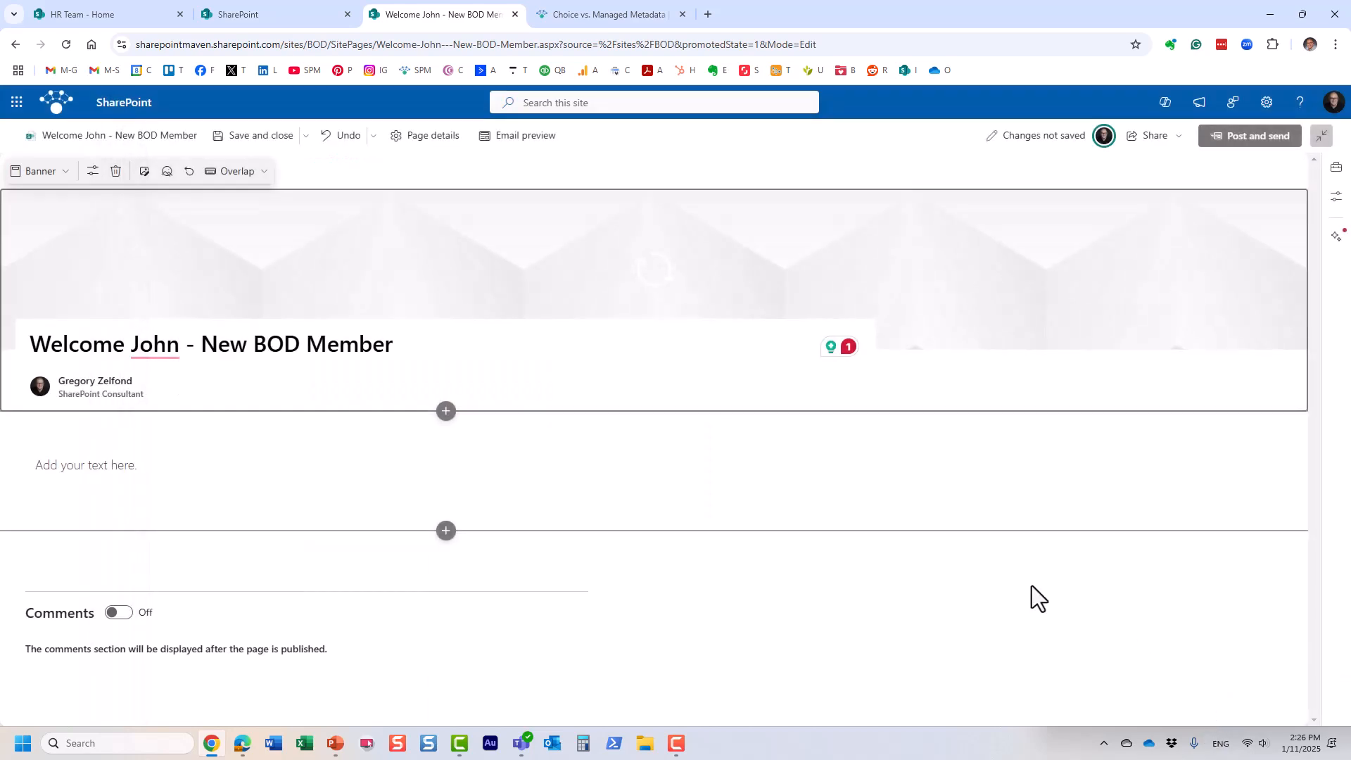
click(167, 466)
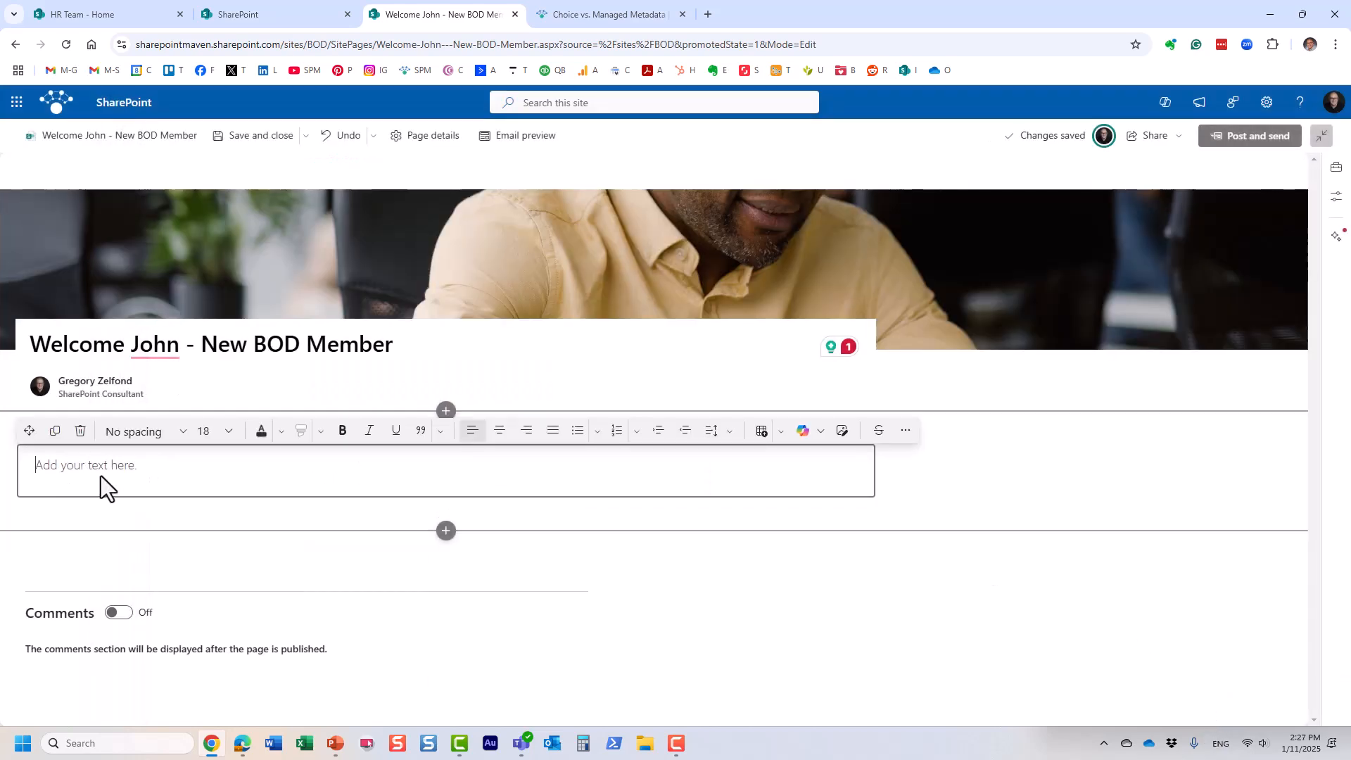
text(Welcome)
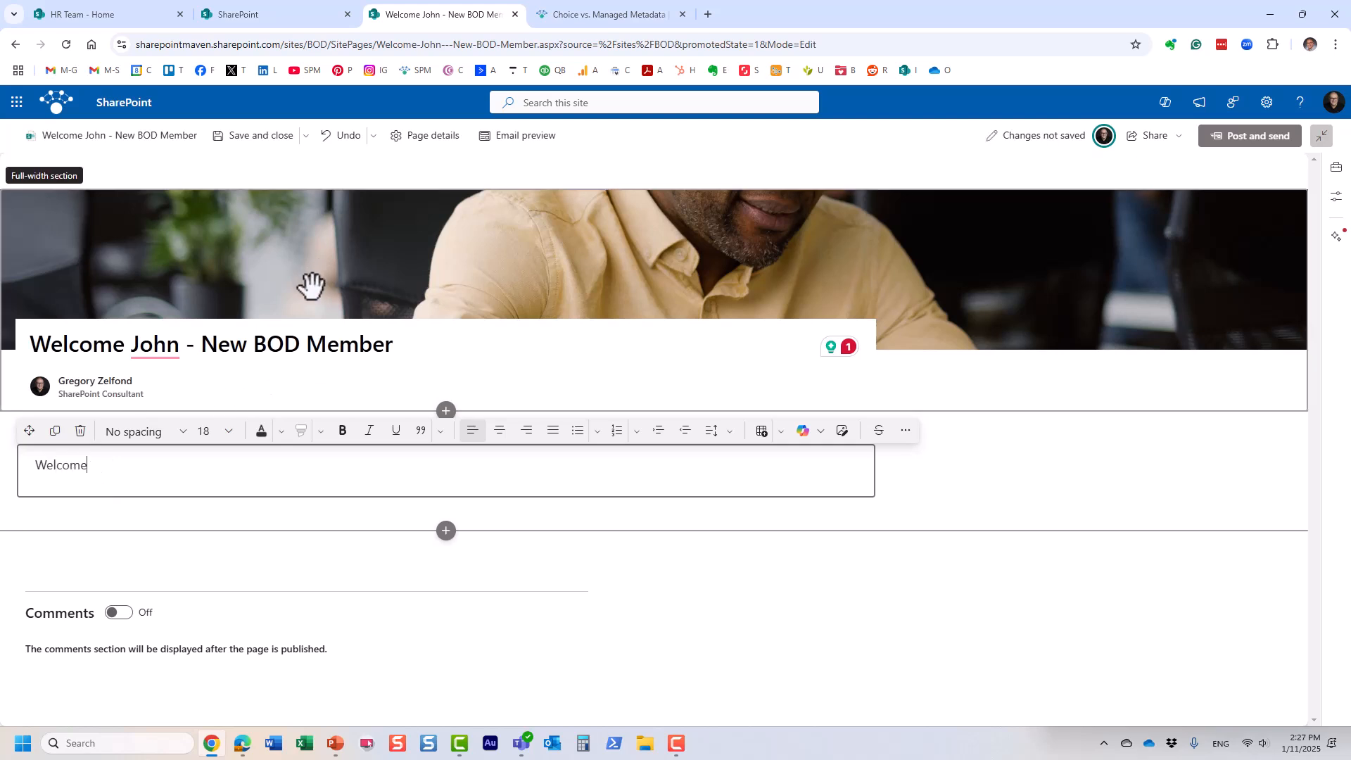
Step: Move the banner photo's focal point onto the man's head and save it
click(492, 270)
click(167, 172)
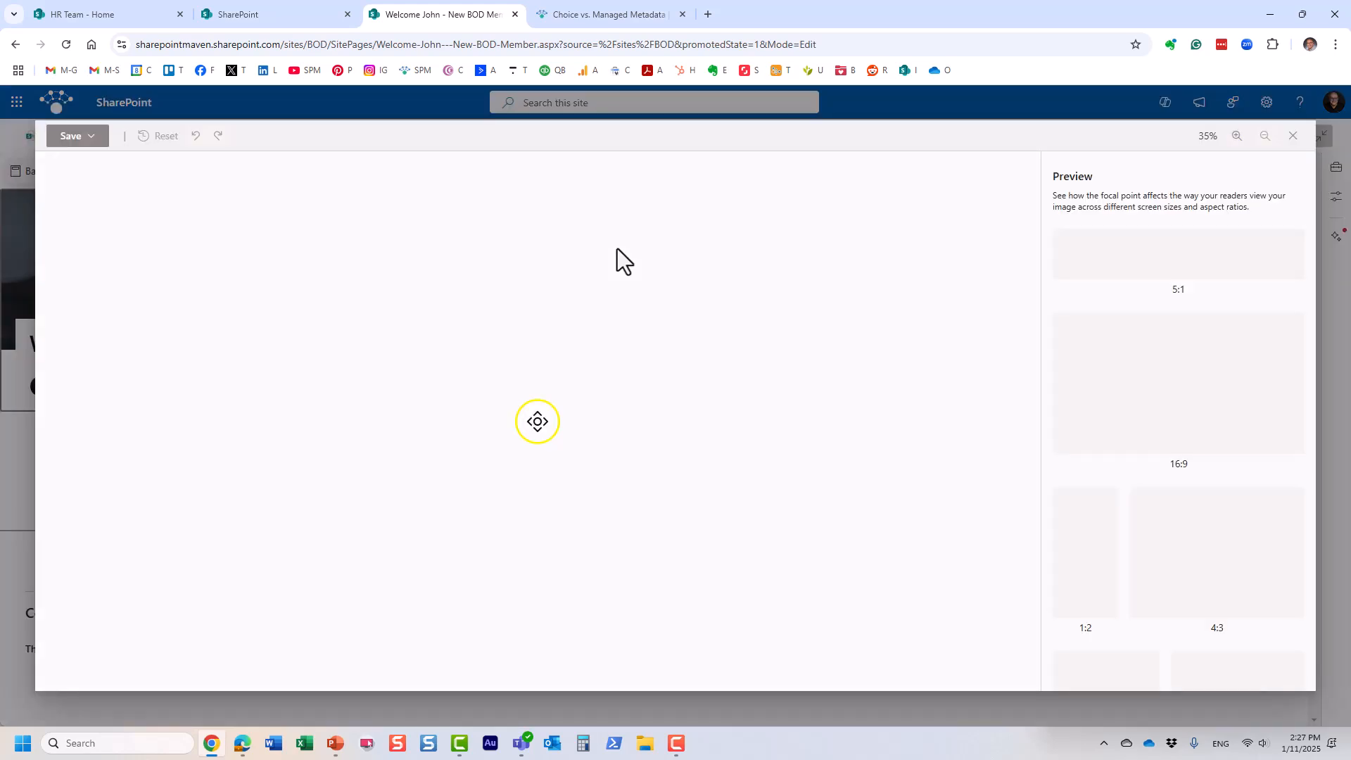
drag(537, 421, 536, 308)
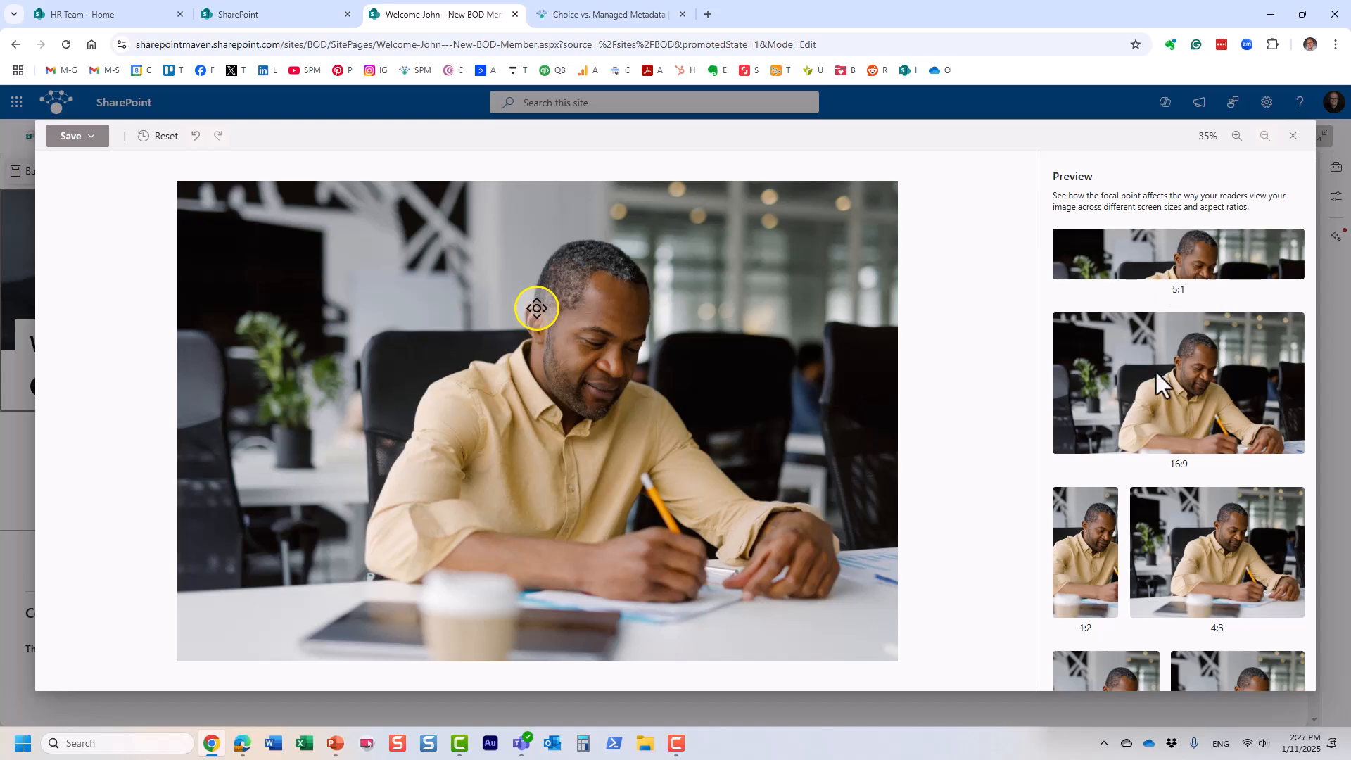
scroll(1155, 373, down, 2)
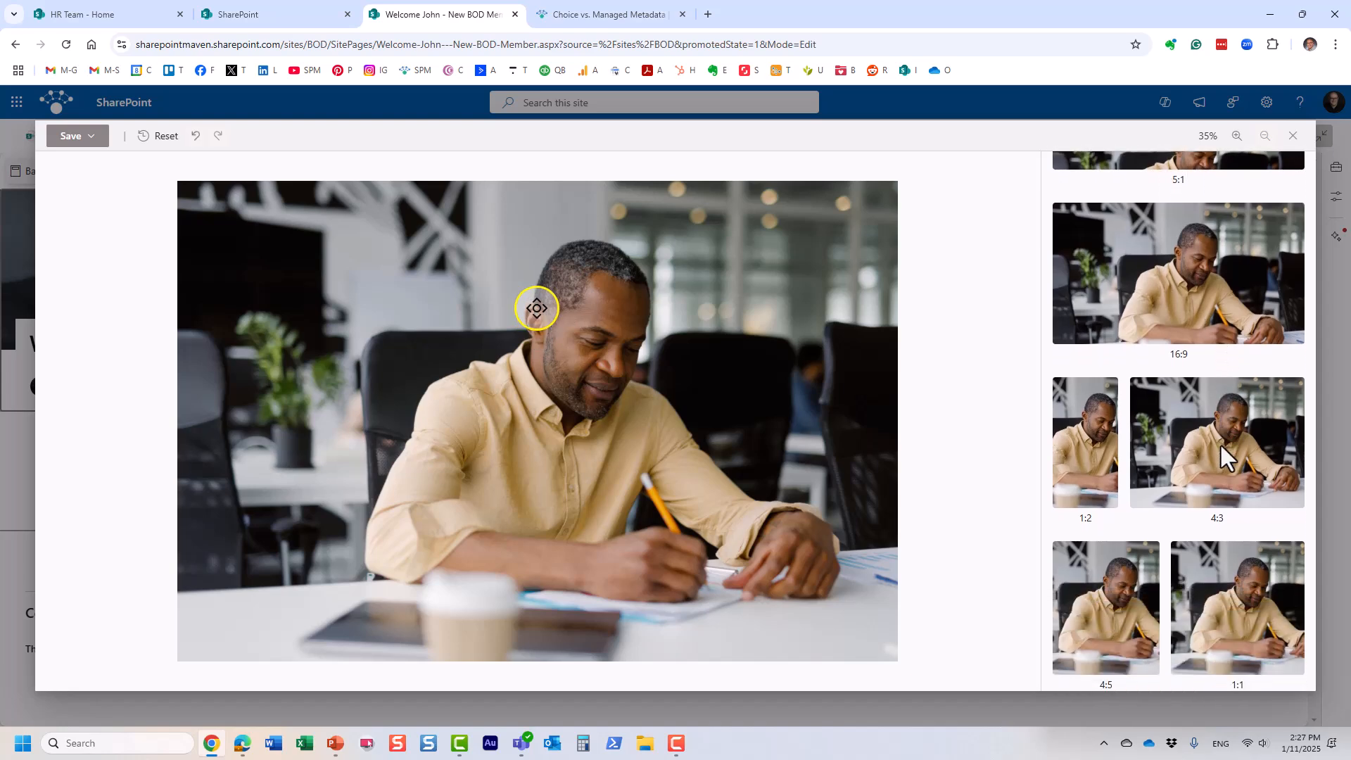
click(74, 139)
click(77, 166)
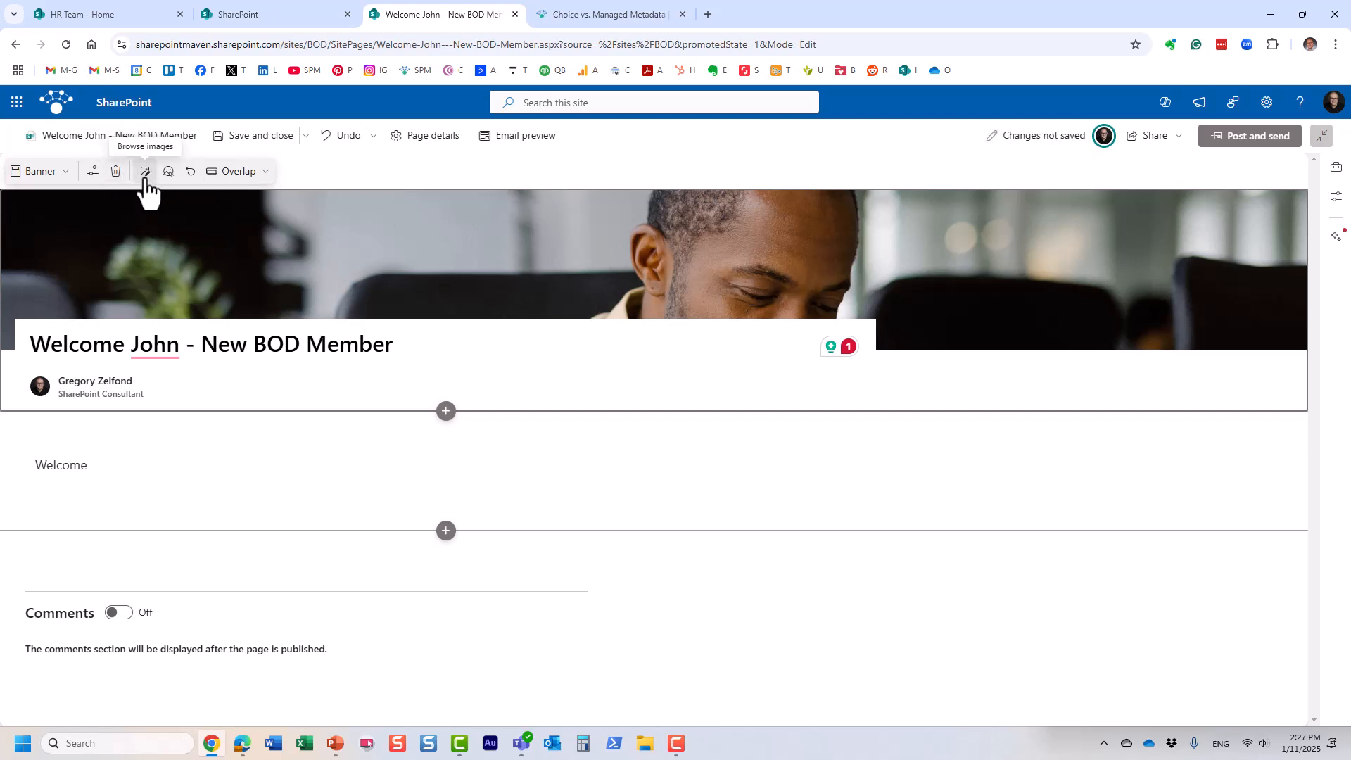
Step: Switch the banner to the Color block layout
click(237, 173)
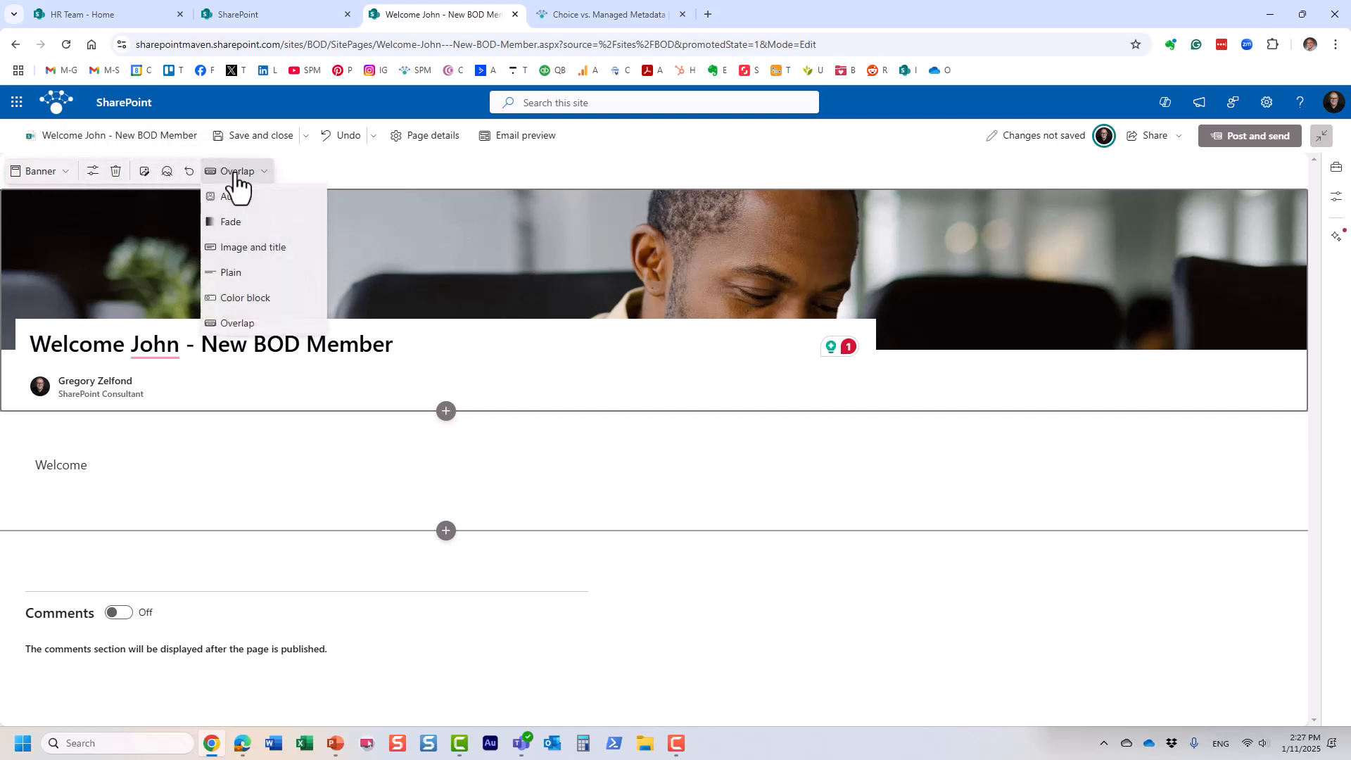
click(264, 298)
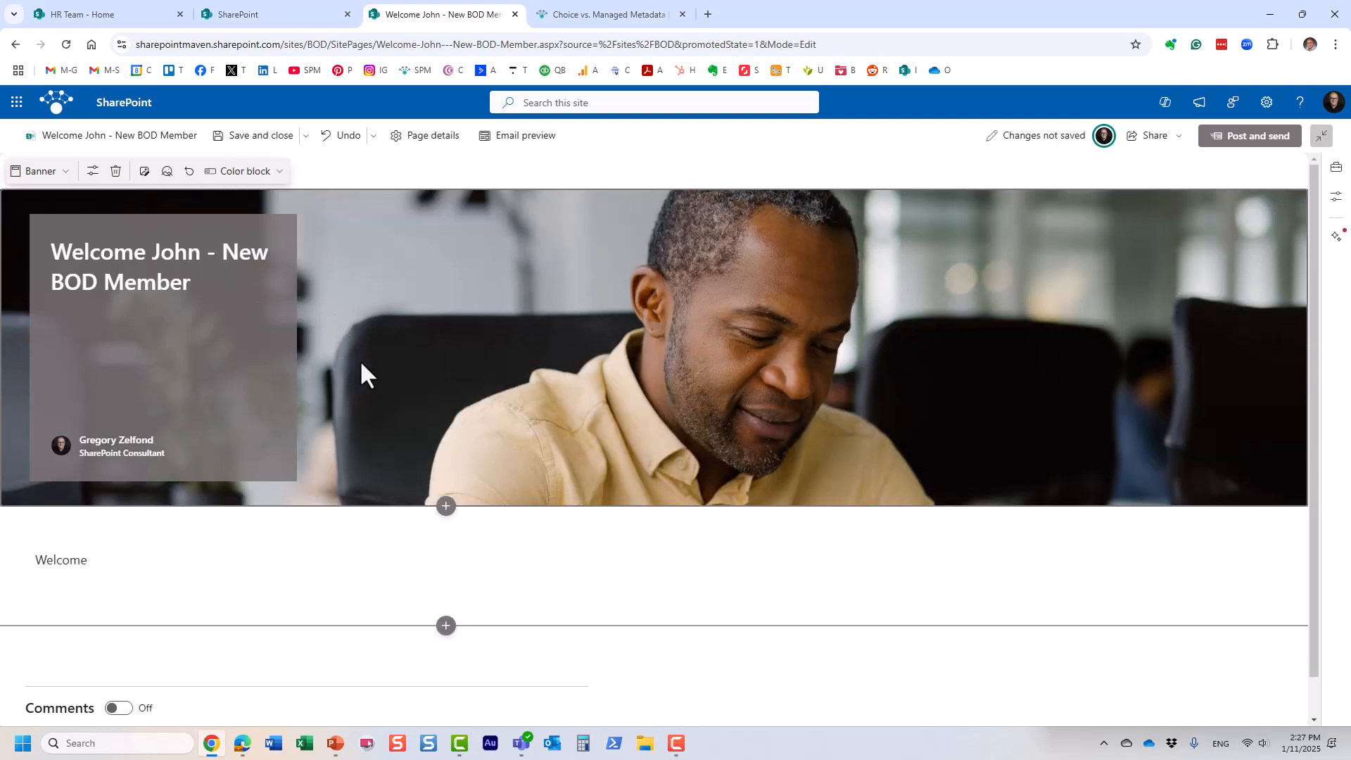
click(266, 174)
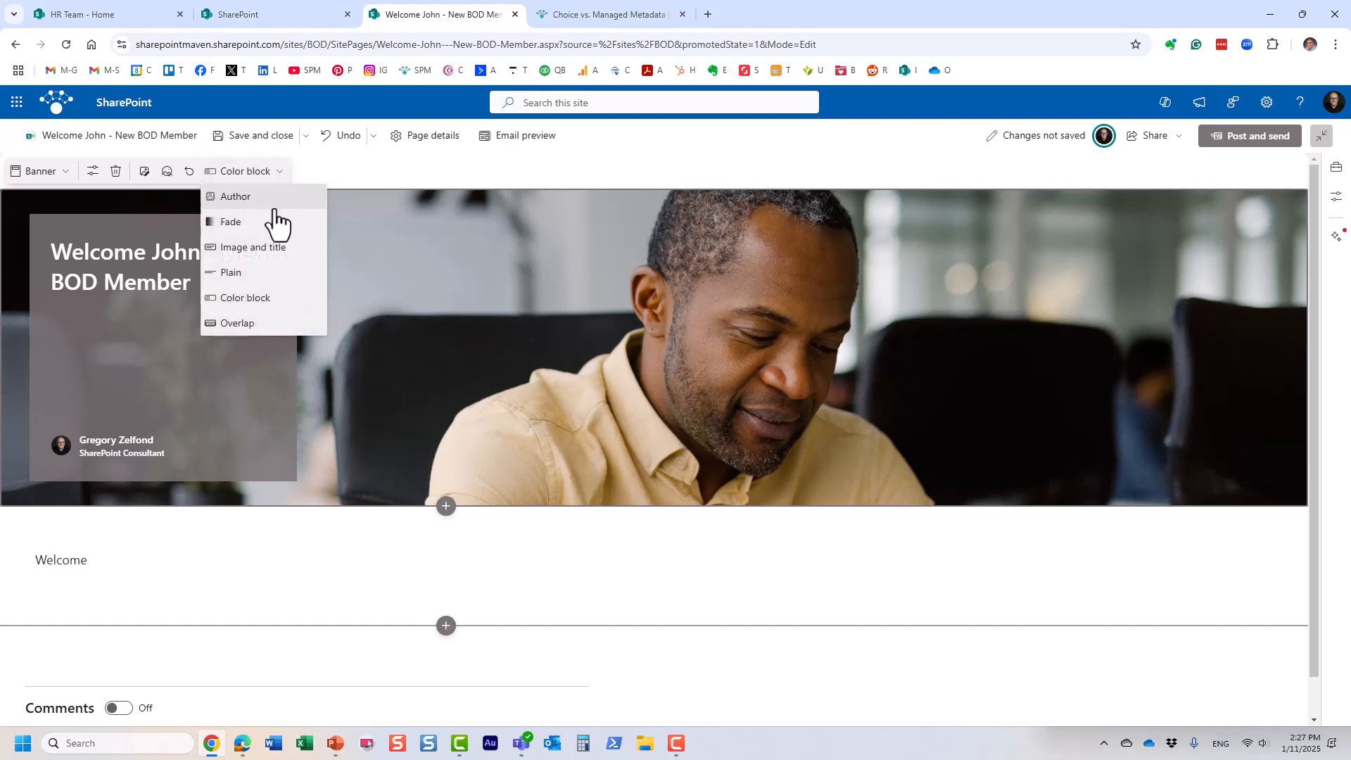
click(424, 166)
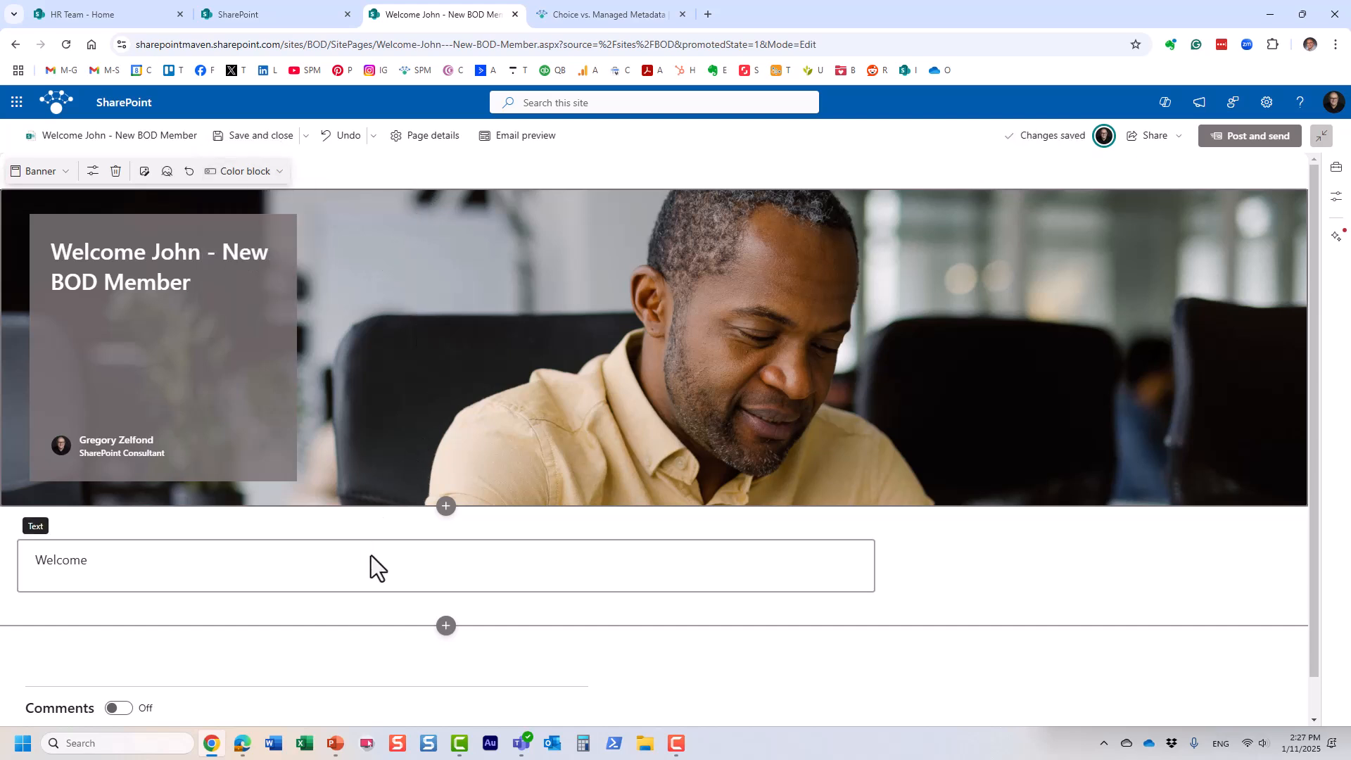
Step: Post the news item, skip the email sharing dialog, and return to the site's Home page
click(1252, 141)
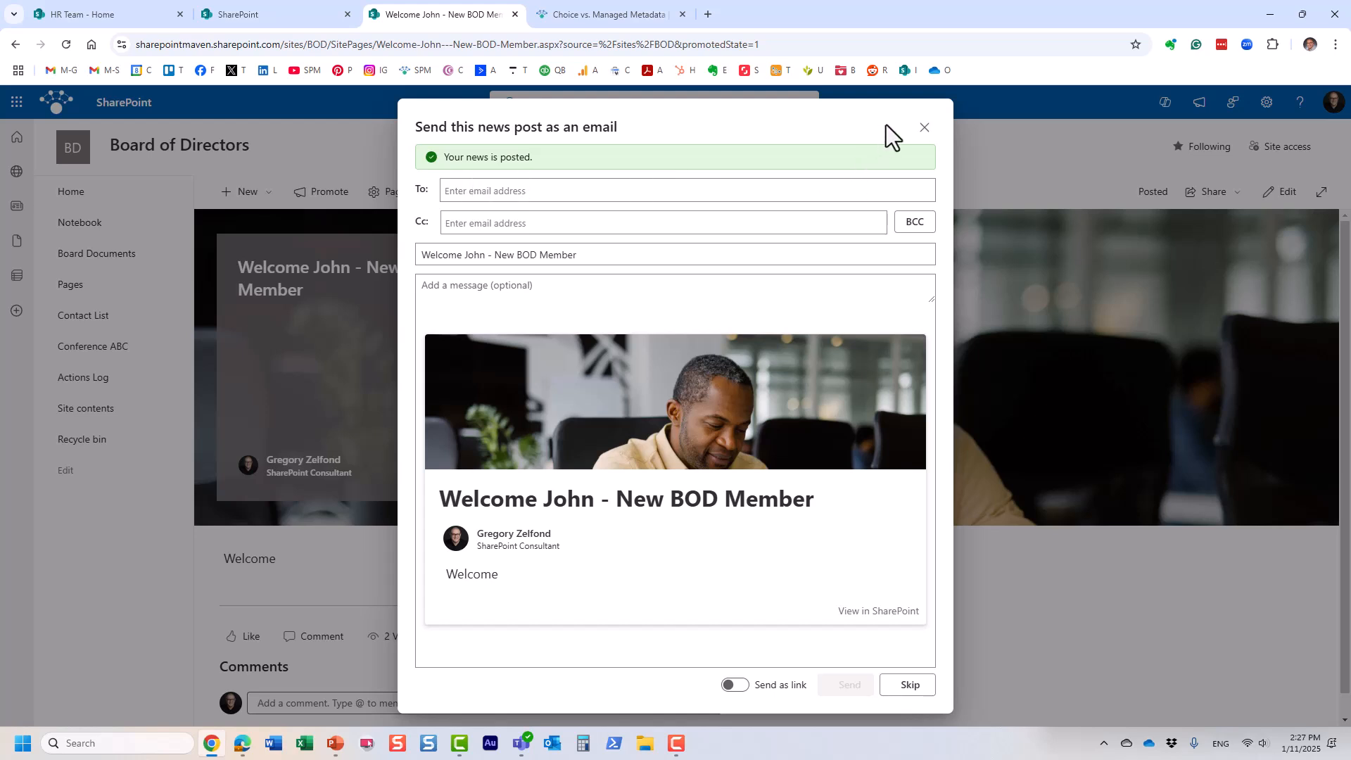
click(925, 127)
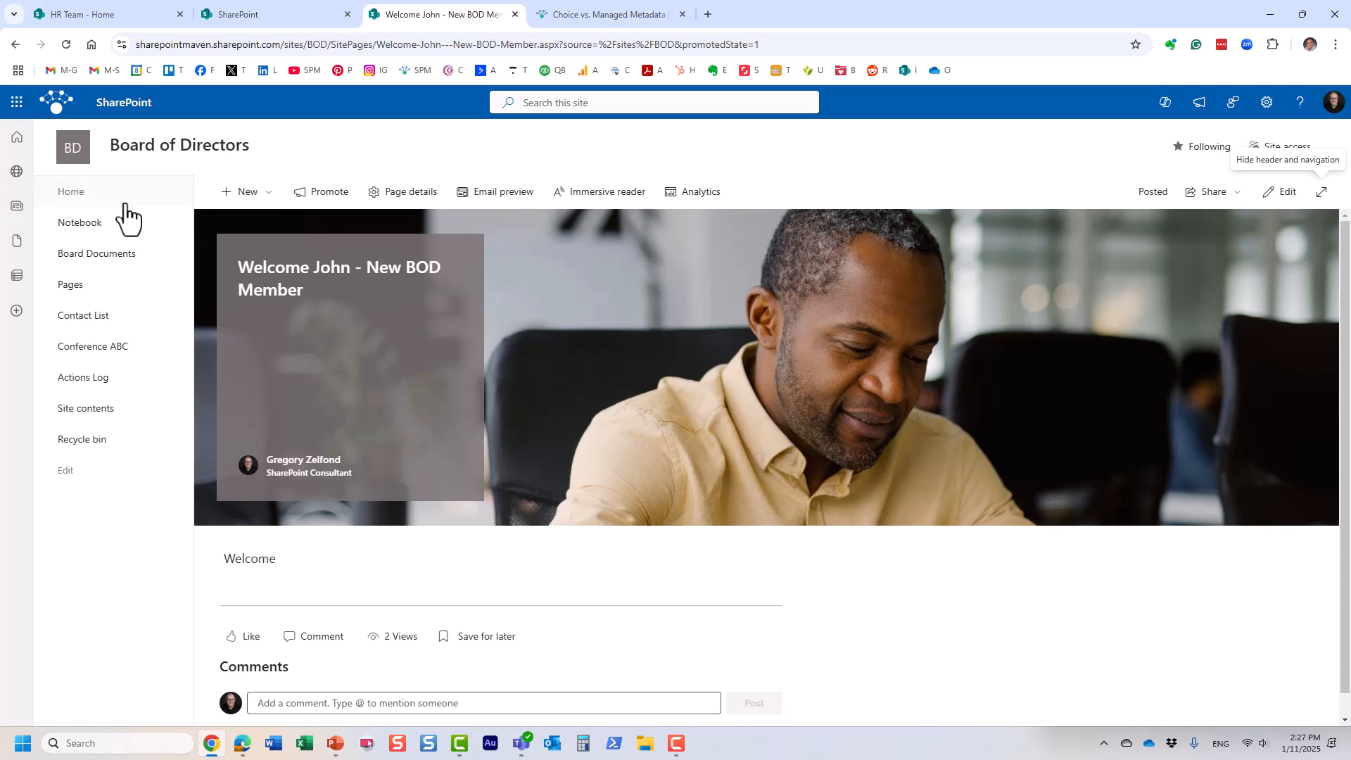
click(72, 194)
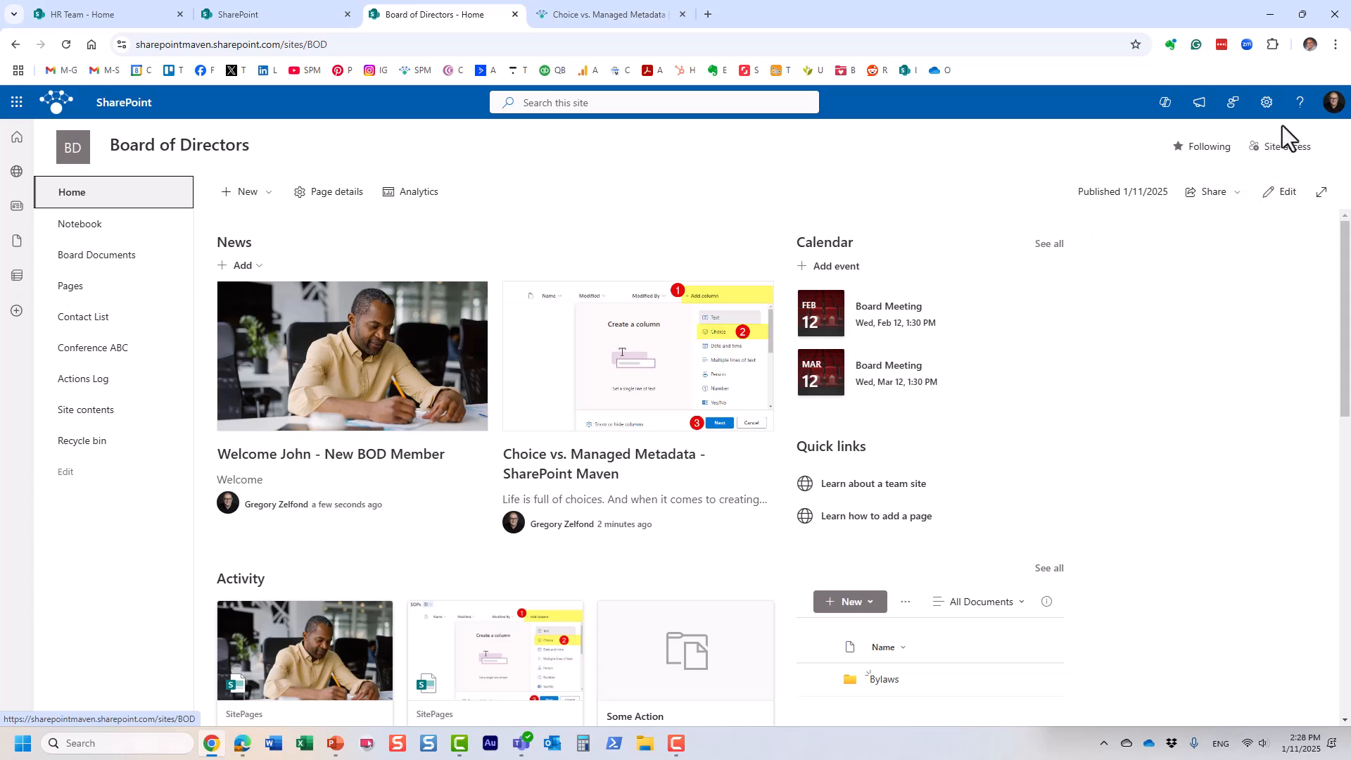
Step: Go through the gear menu's Site contents to the Site Pages library
click(1271, 105)
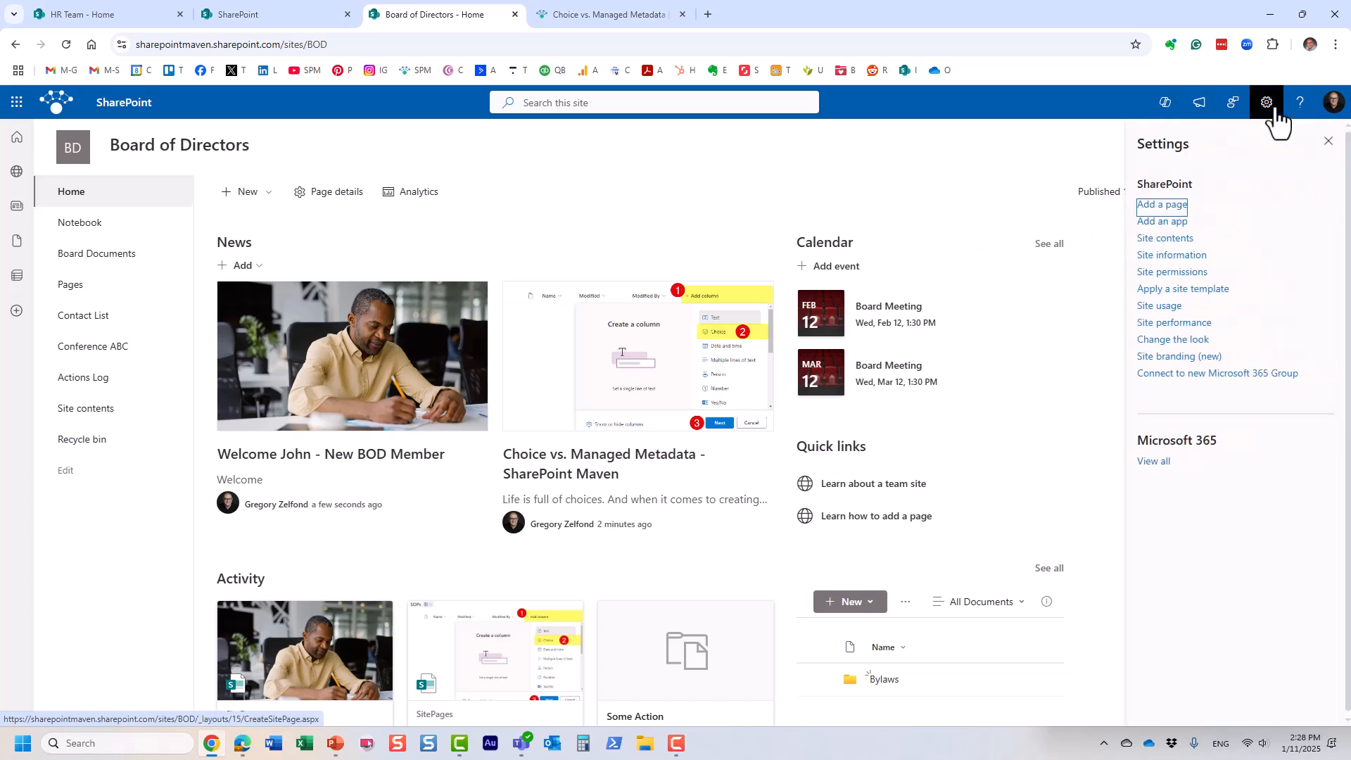
click(1174, 242)
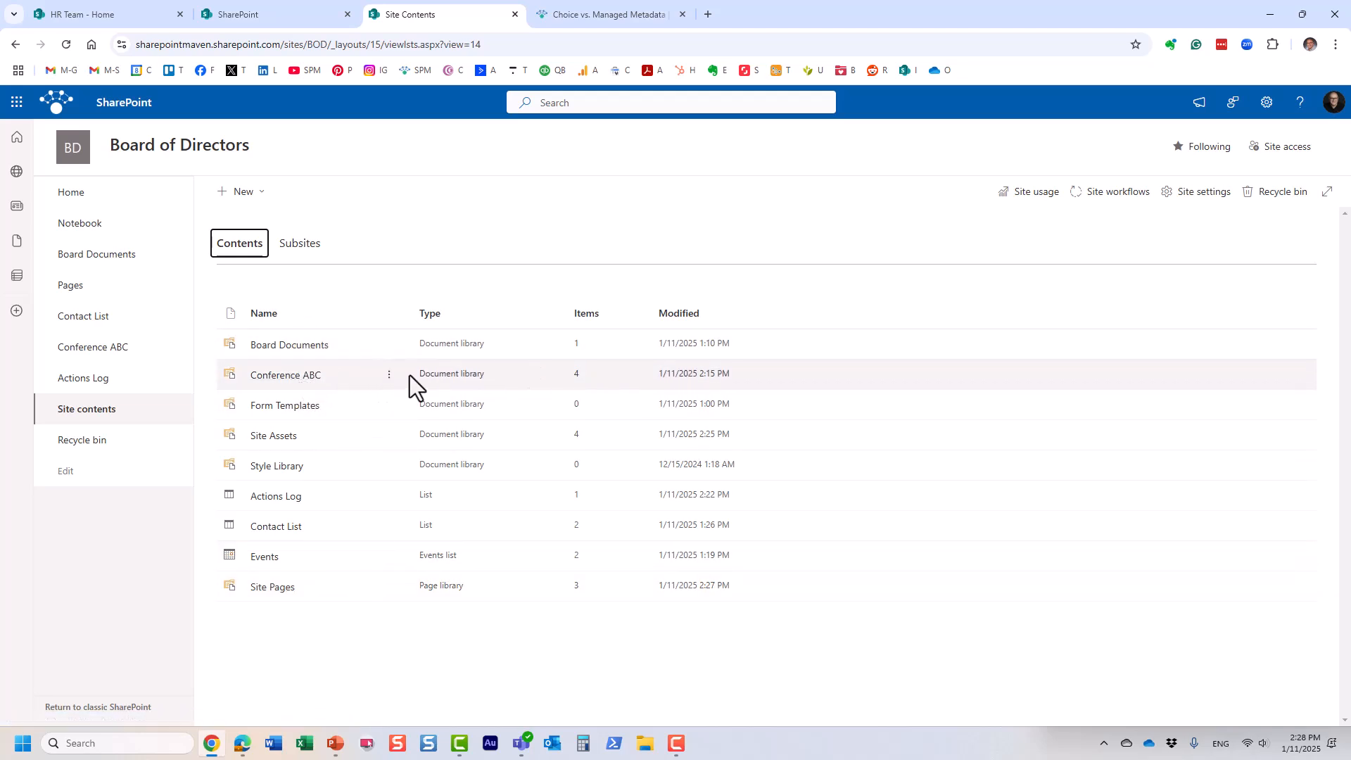
click(292, 595)
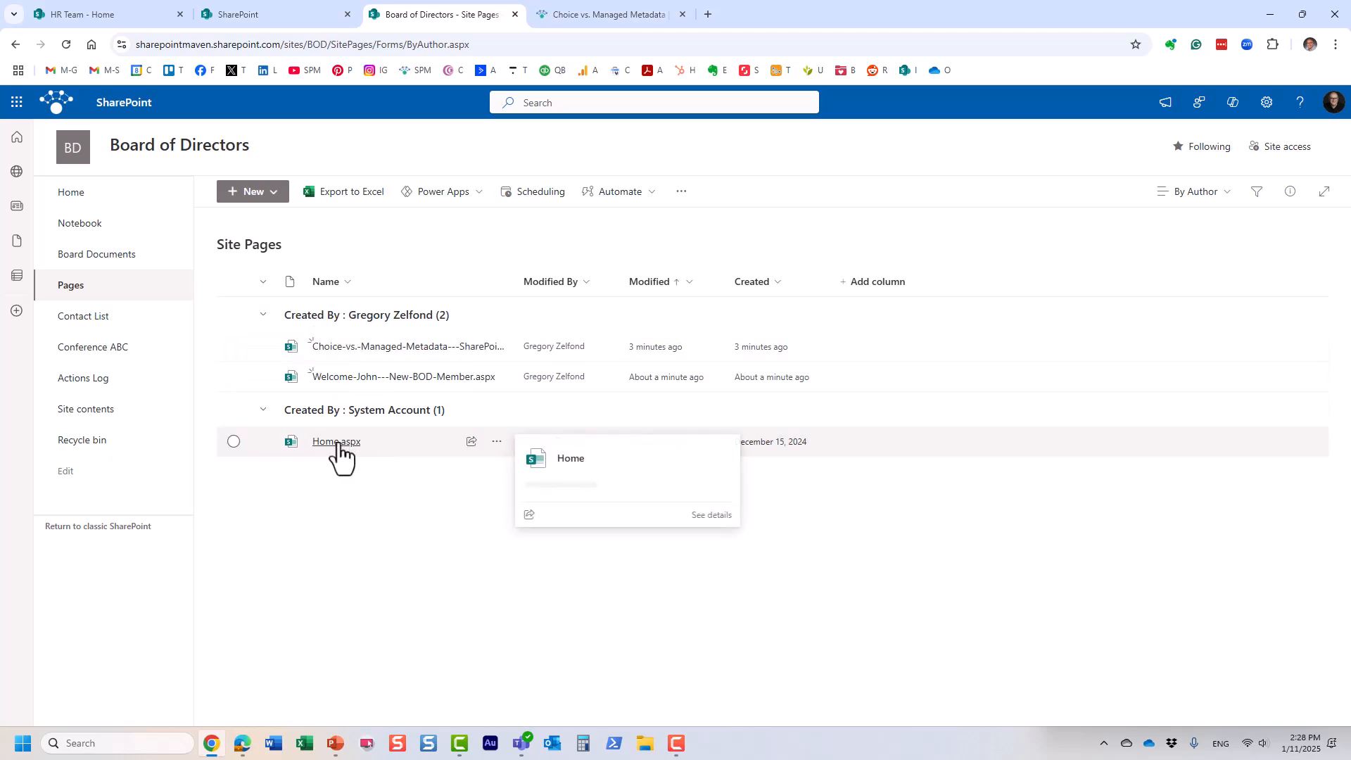
Step: Revisit Site Pages, select and deselect page rows, then go back to the Board of Directors home page
click(65, 193)
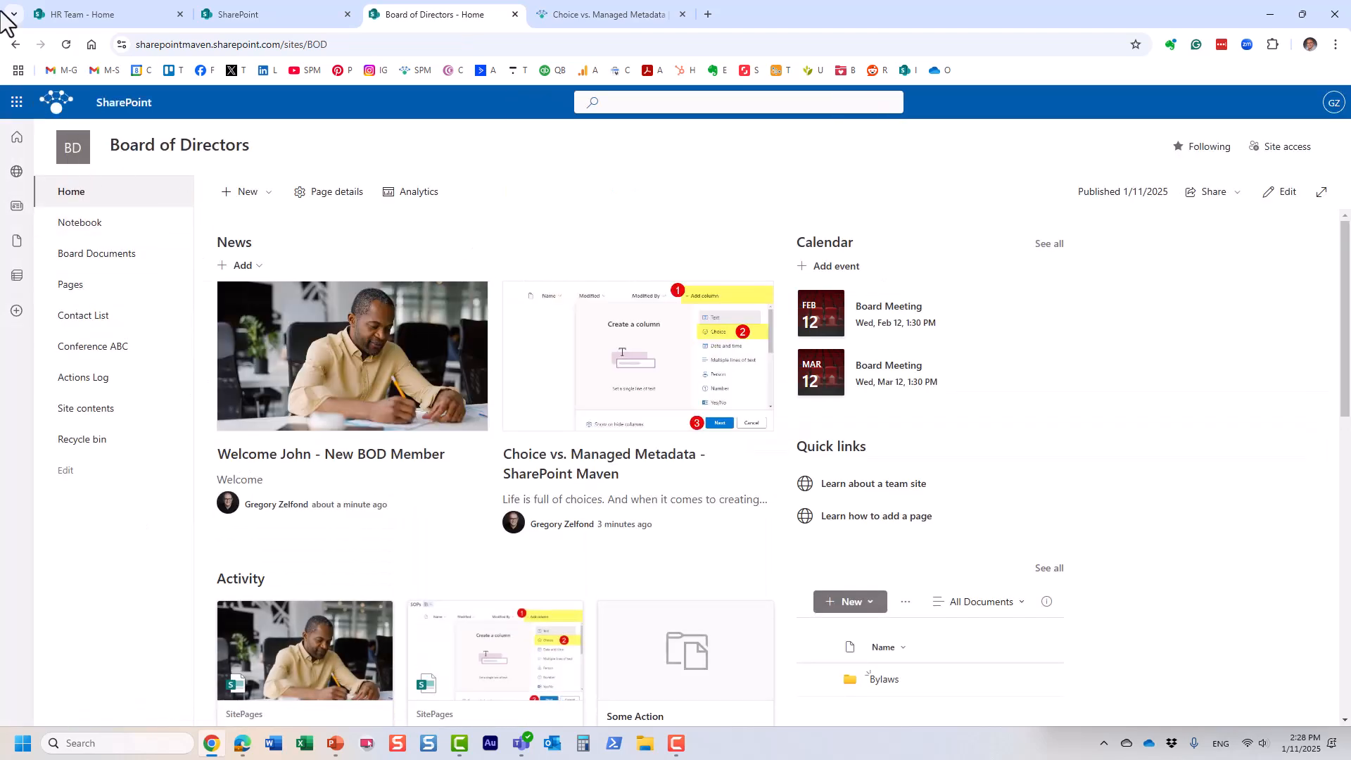
click(14, 47)
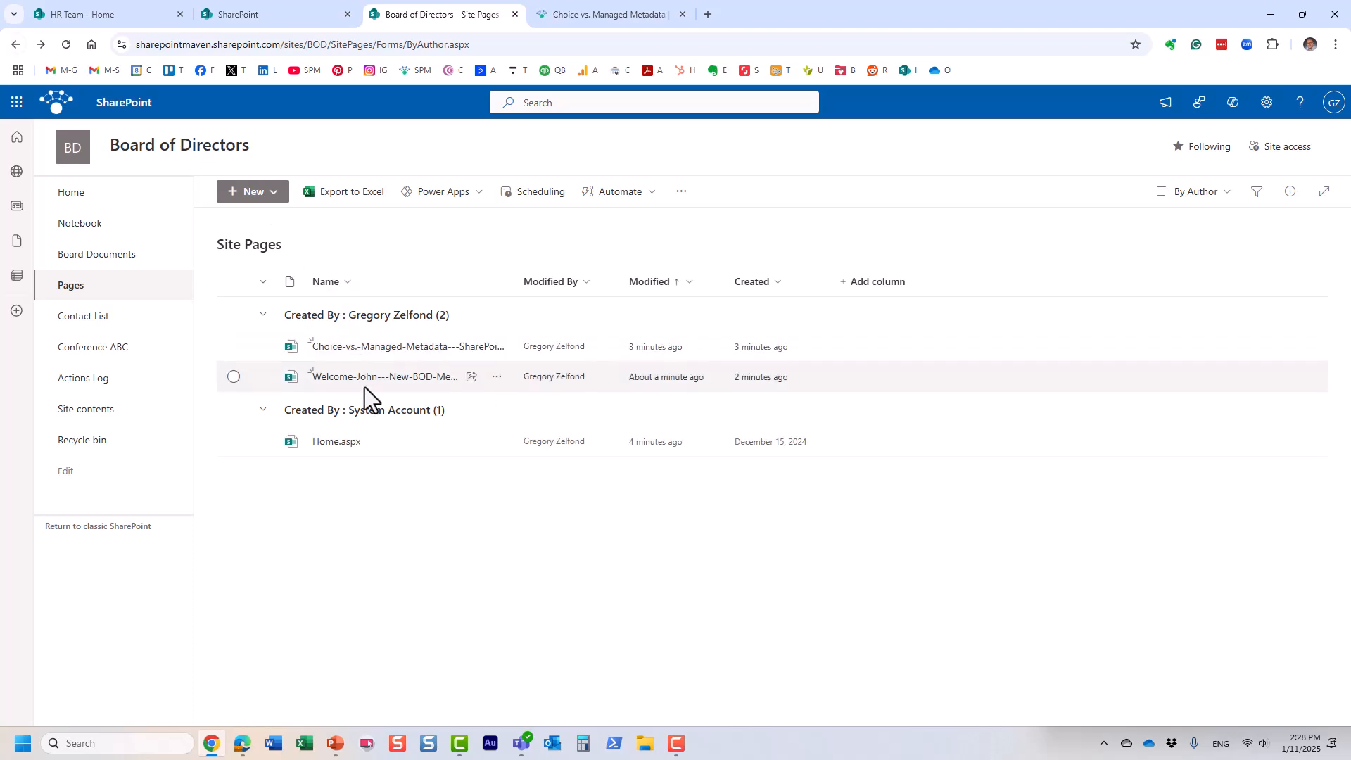
click(235, 345)
click(234, 376)
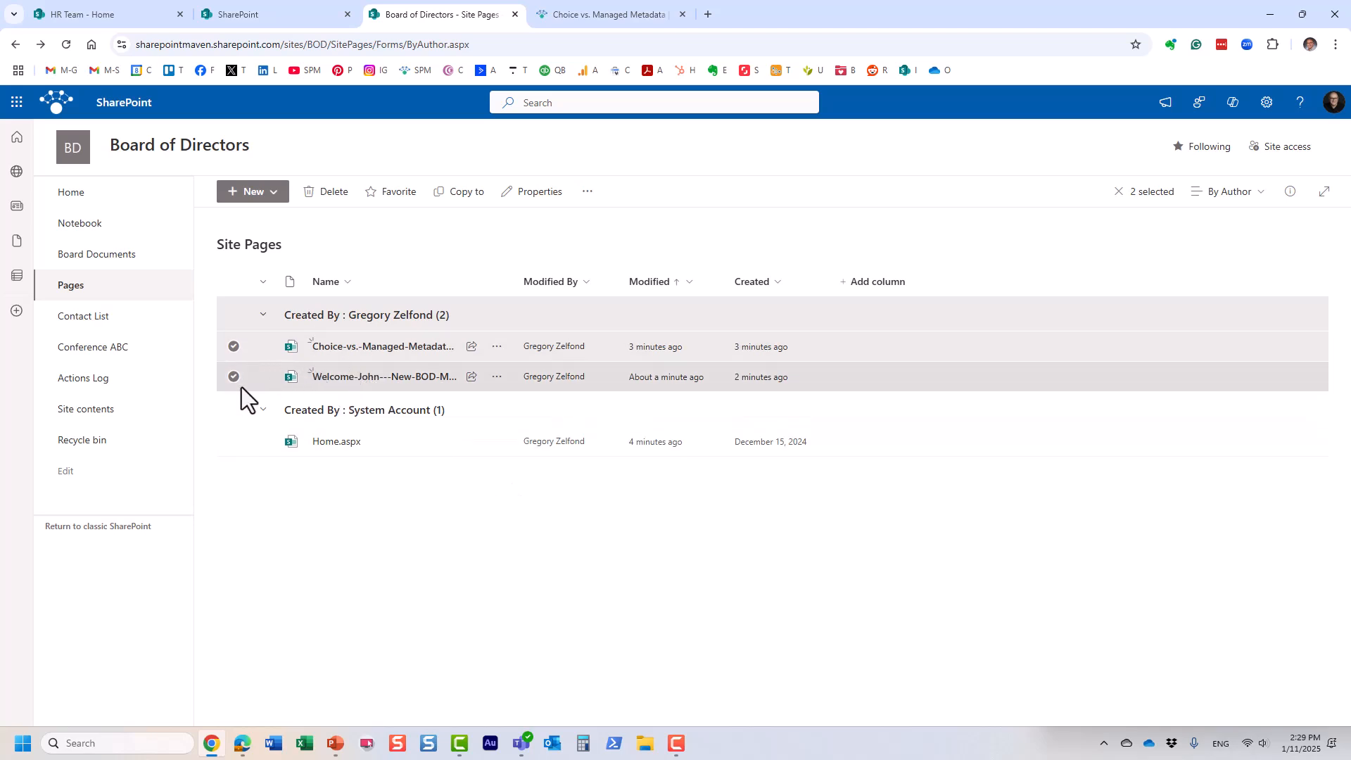
click(234, 346)
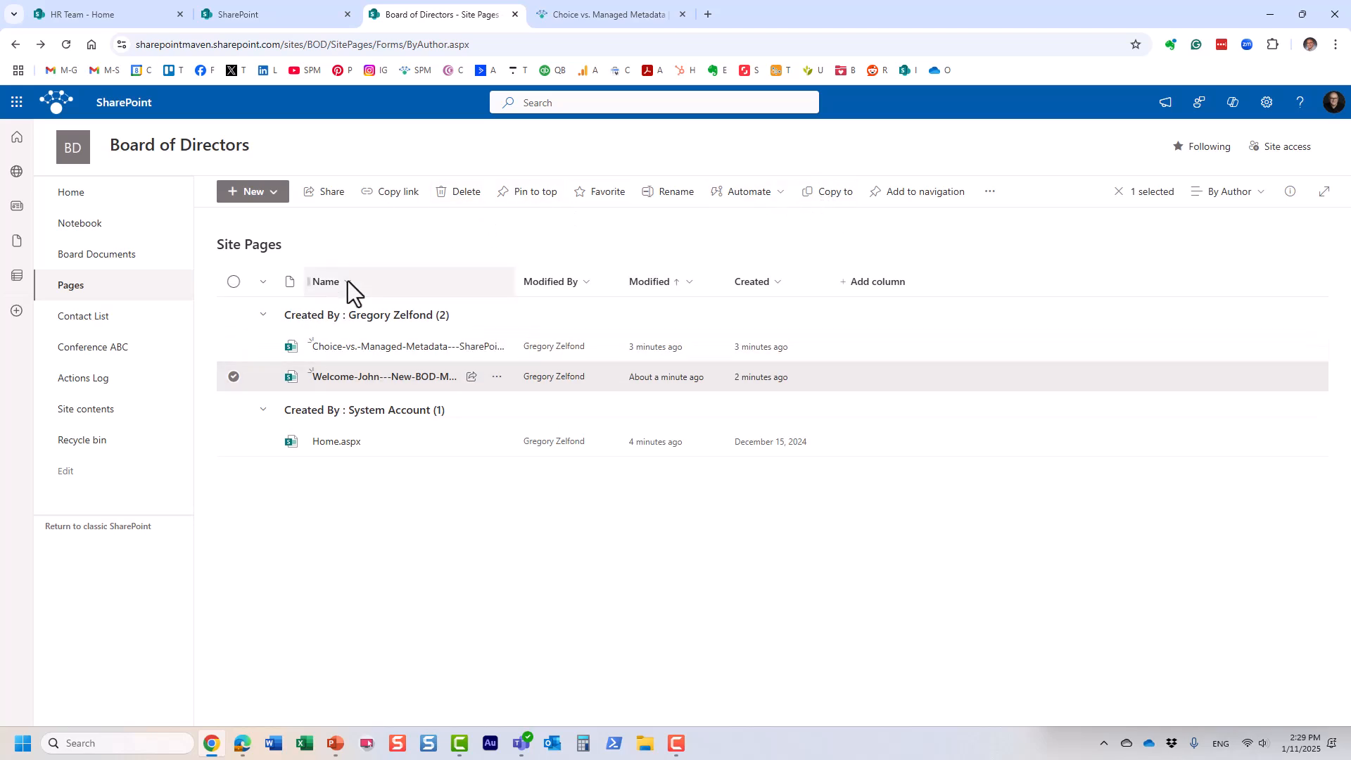
click(74, 194)
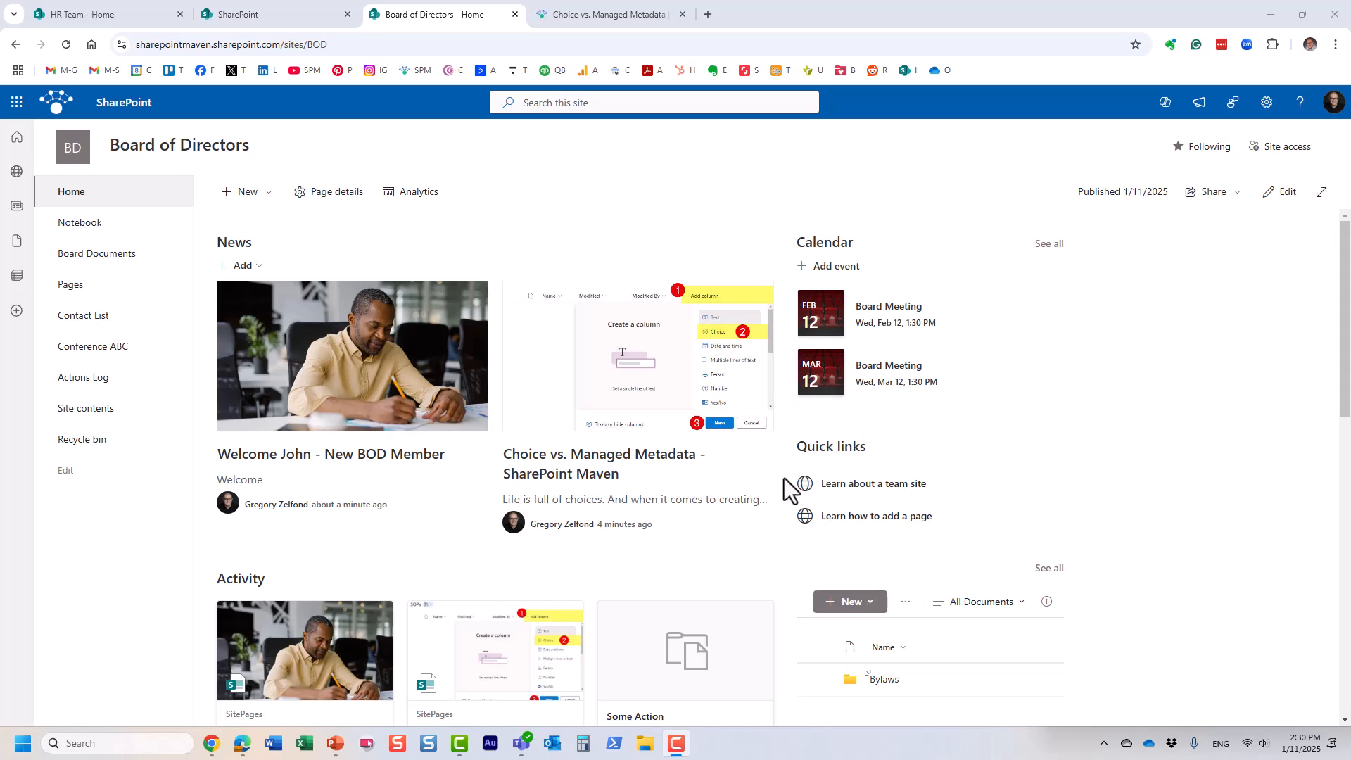
Step: Edit the home page and add a Quick links web part titled BOD Links in column two
click(1282, 193)
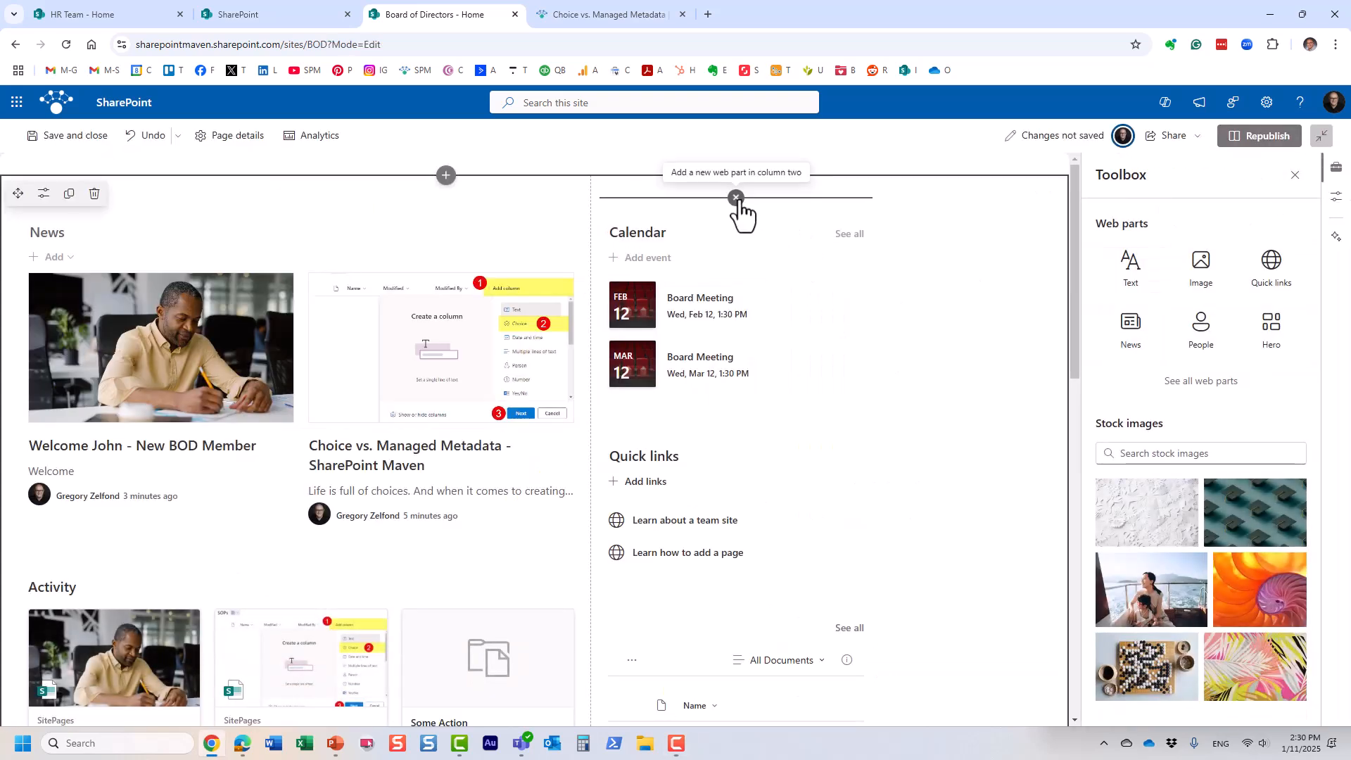
click(737, 200)
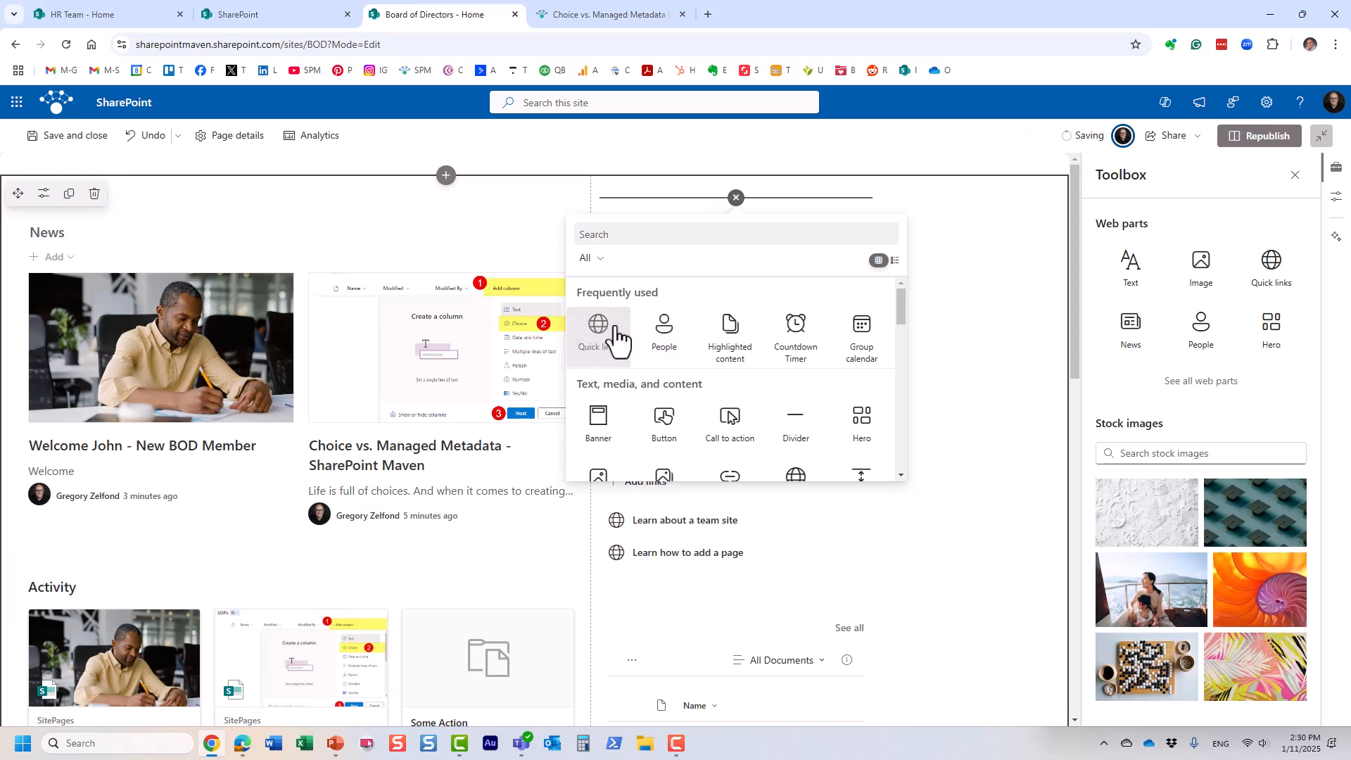
scroll(703, 402, down, 1)
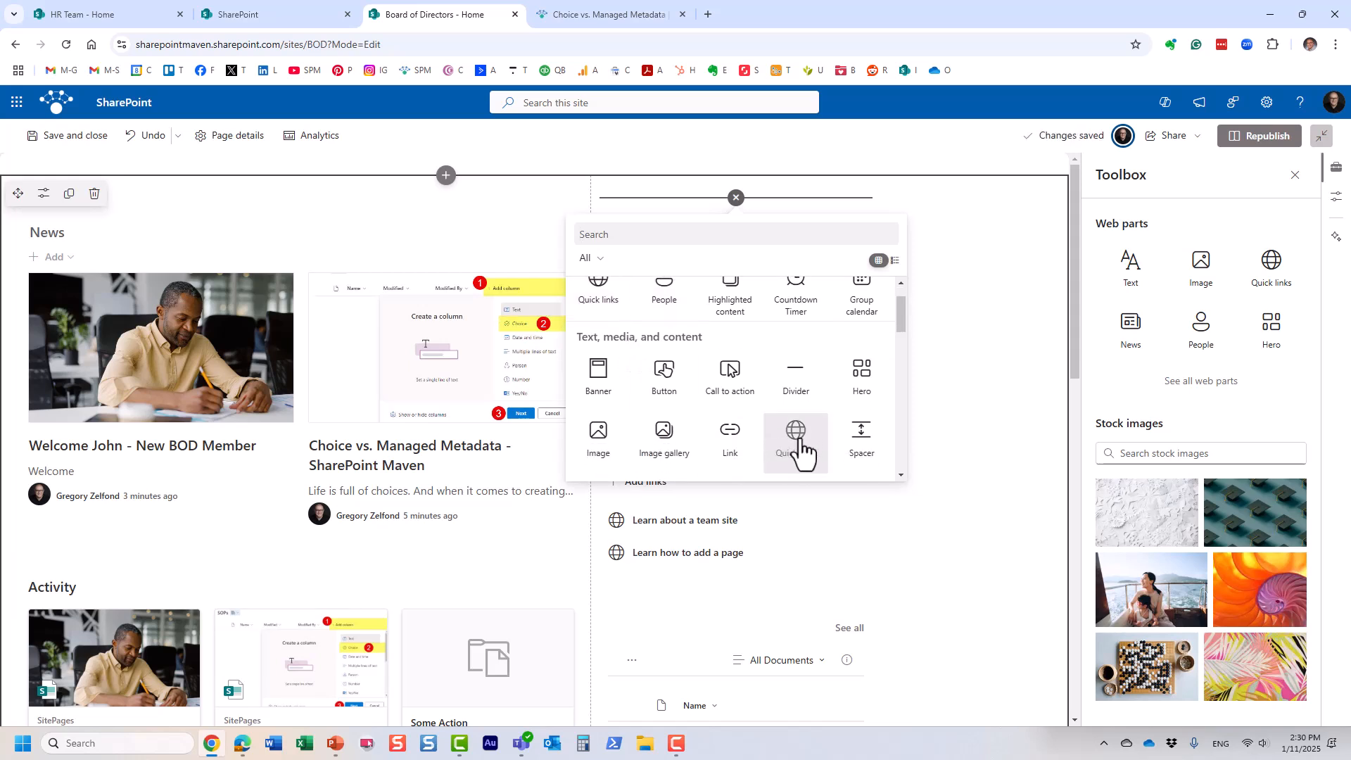
scroll(748, 411, up, 1)
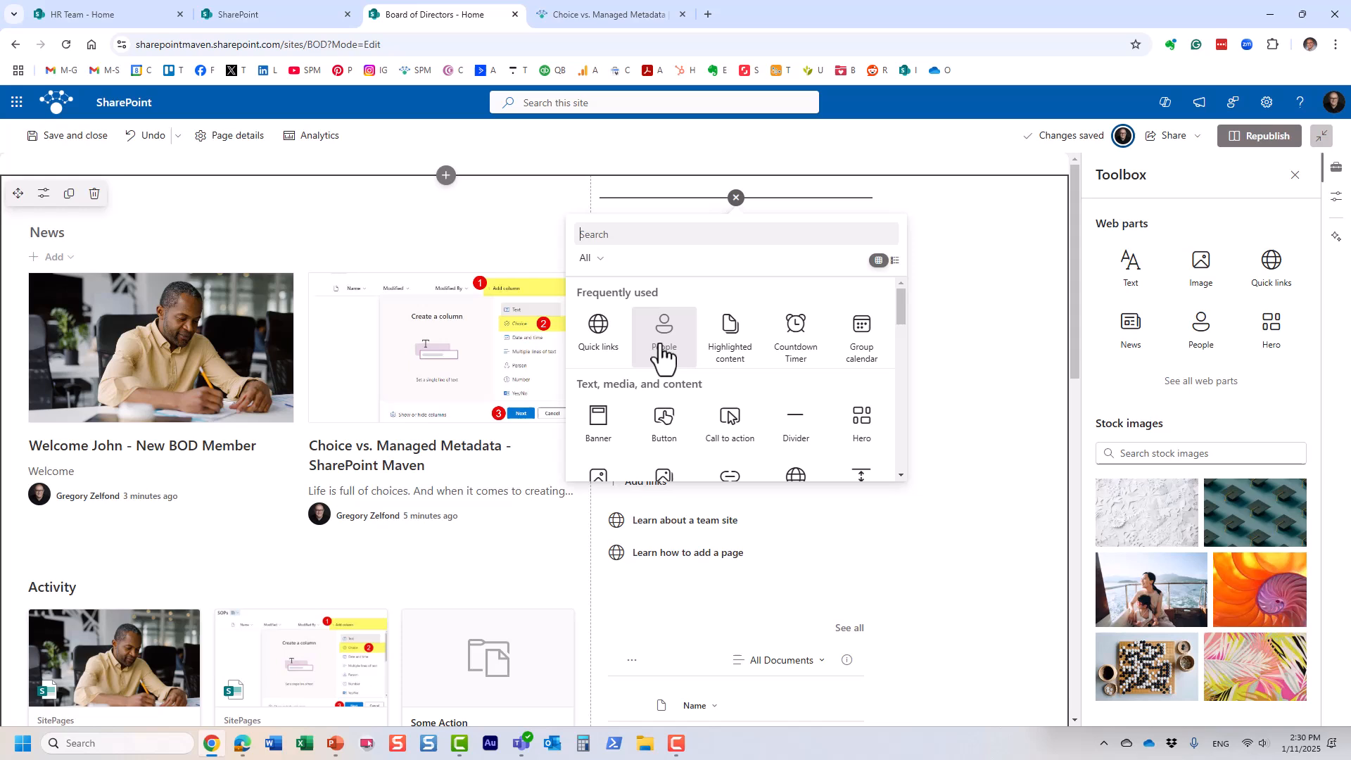
click(602, 335)
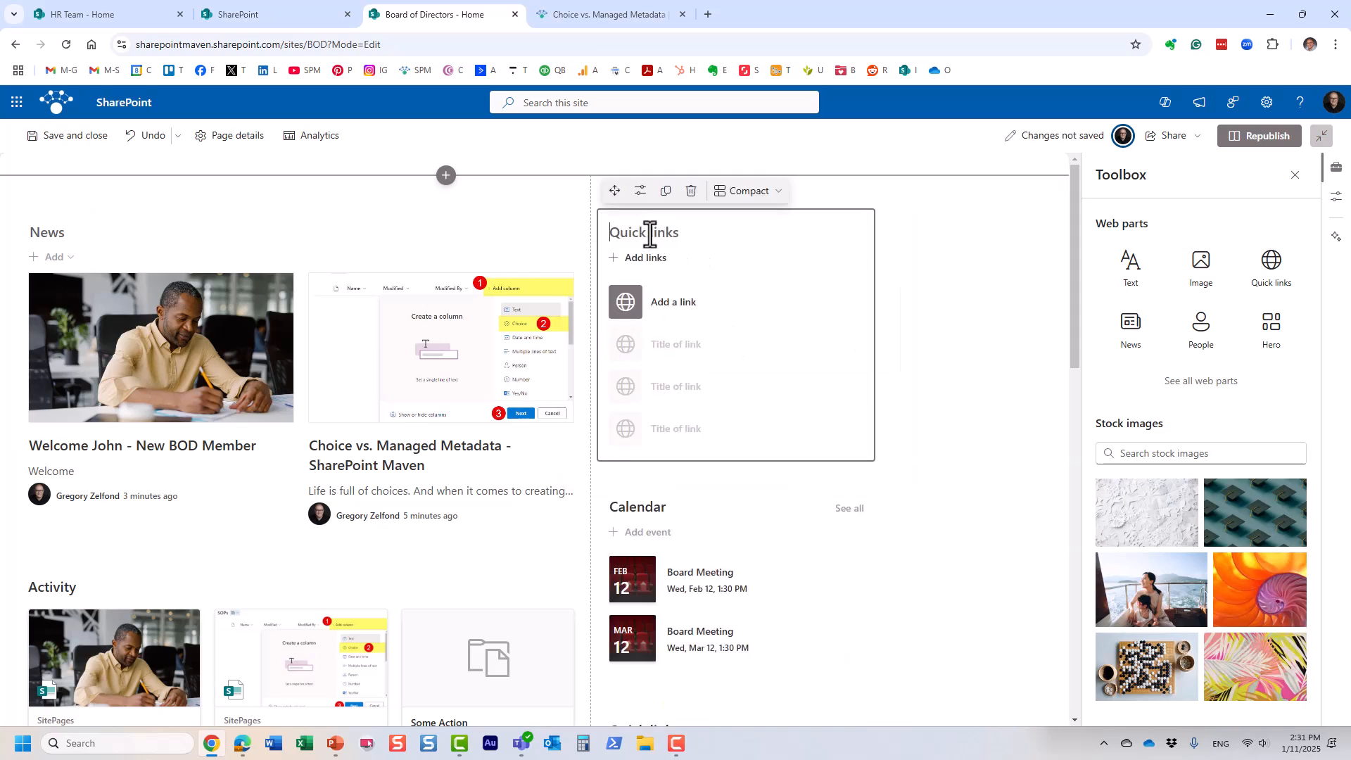
text(BOD Links)
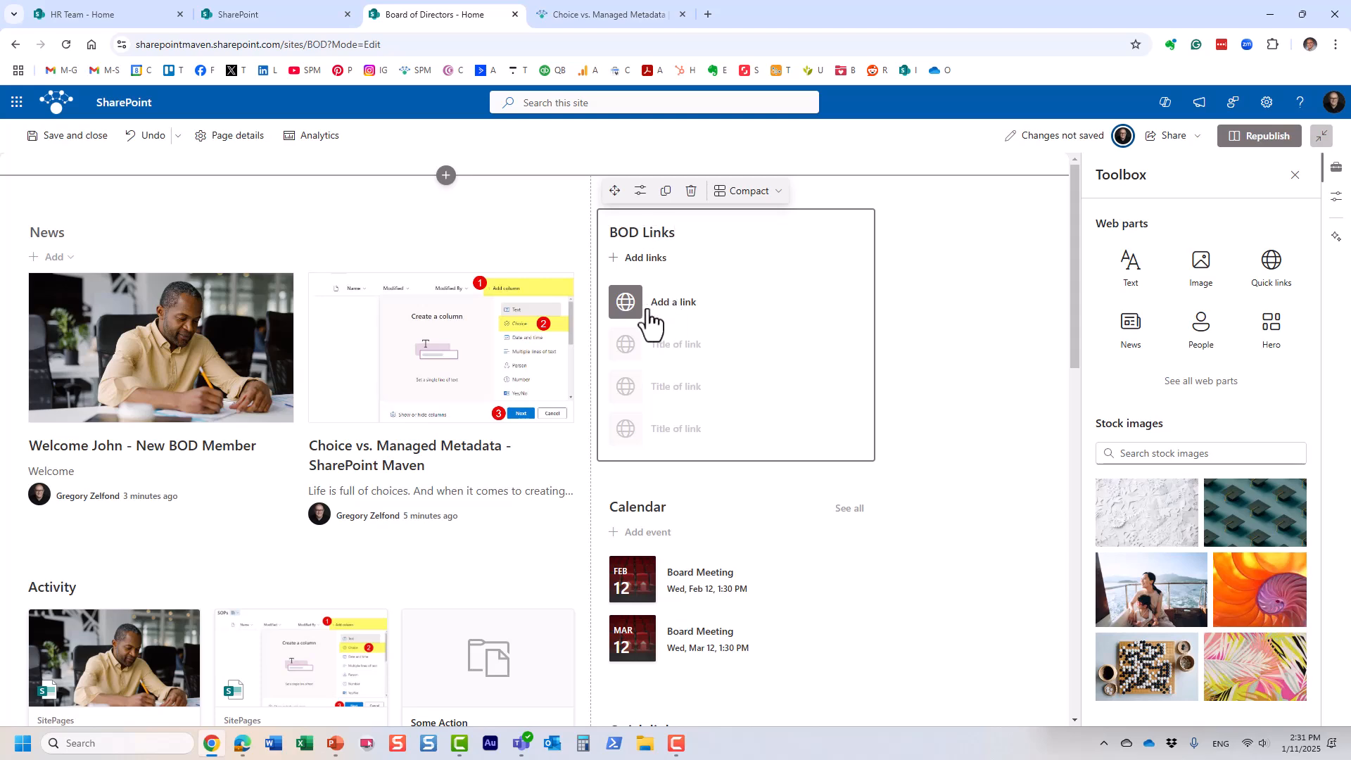
click(625, 312)
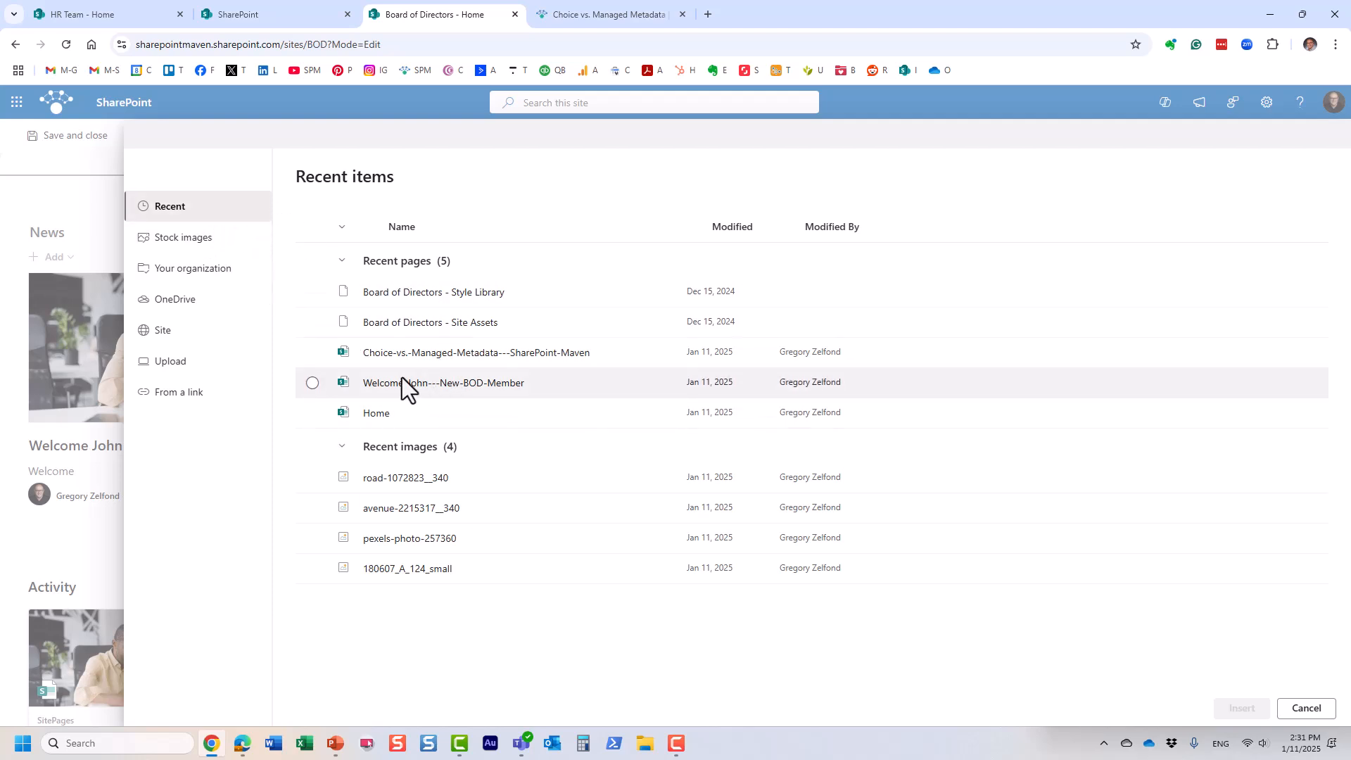
Step: Add the Choice vs. Managed Metadata blog article's URL as the first BOD Links link
click(195, 398)
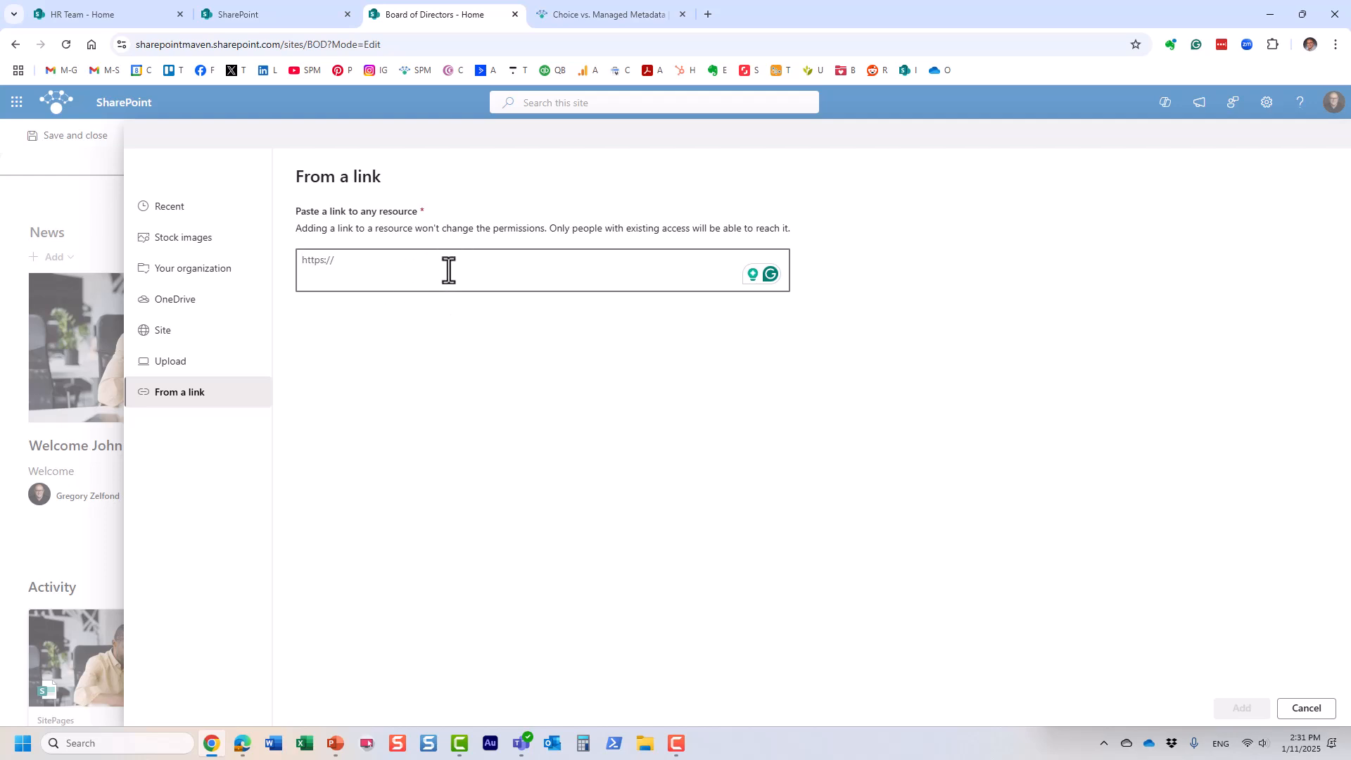
click(662, 17)
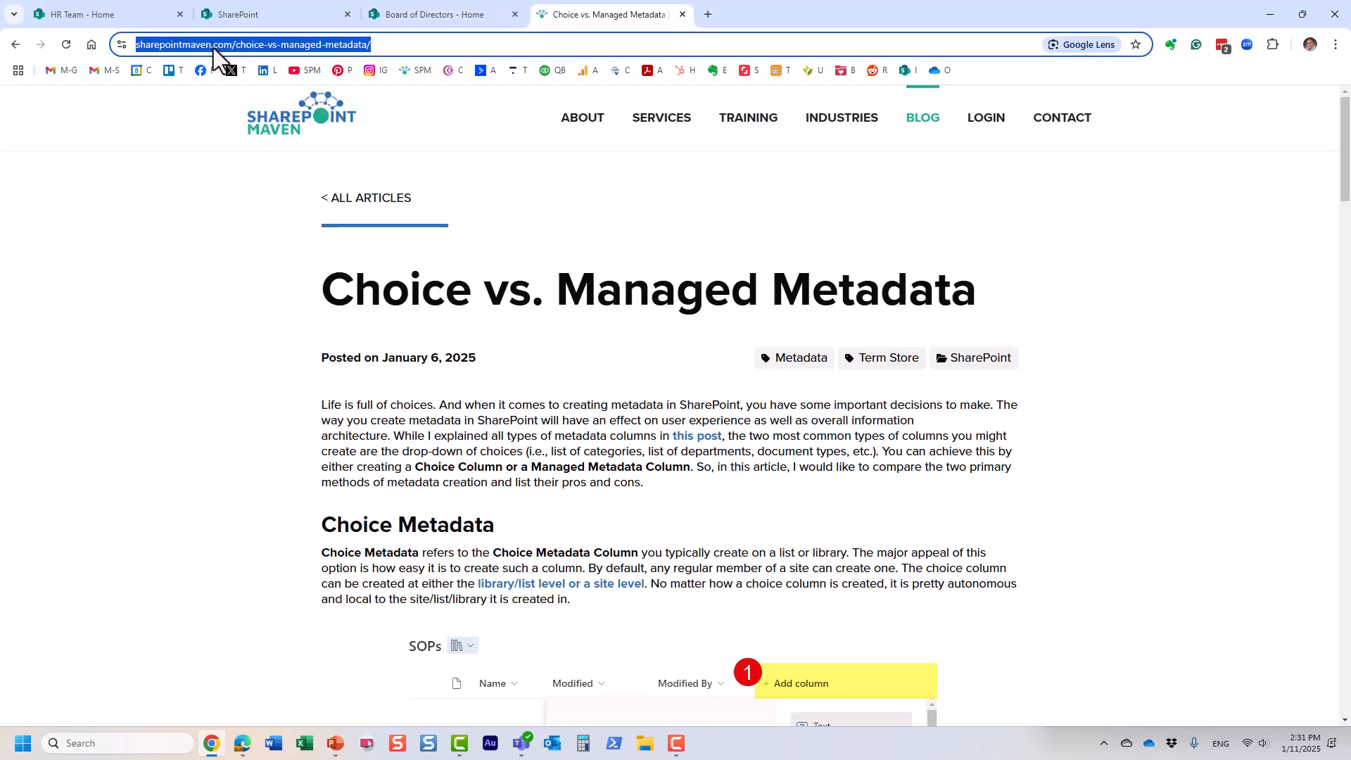
click(432, 11)
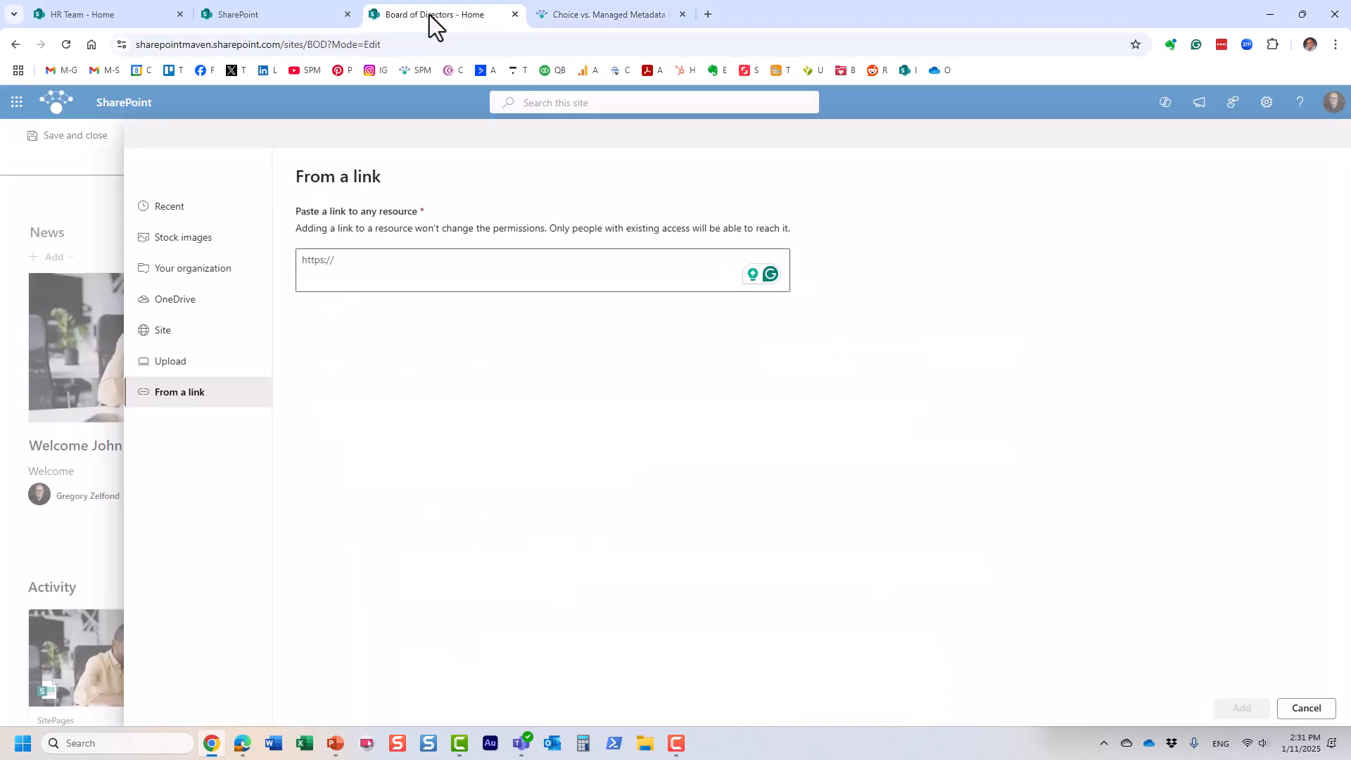
click(345, 277)
key(ctrl+v)
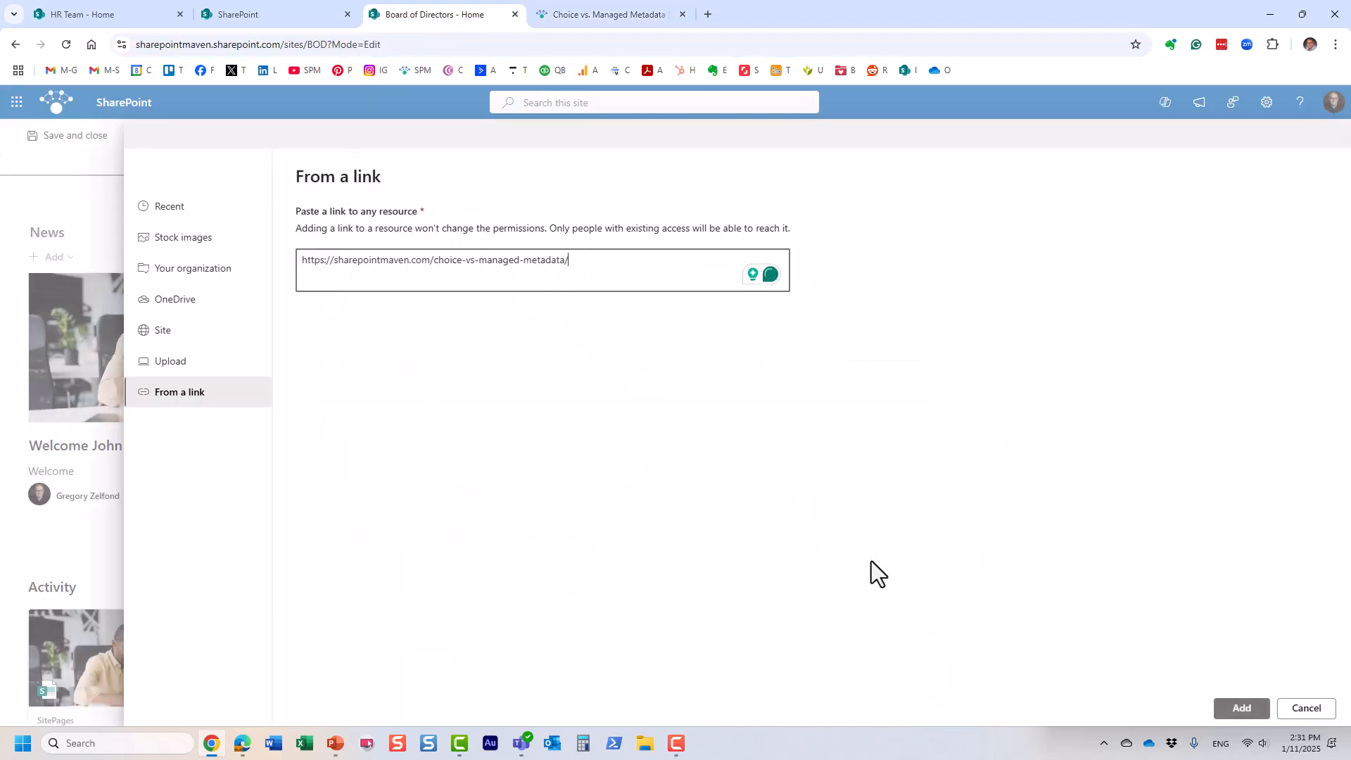
click(1237, 704)
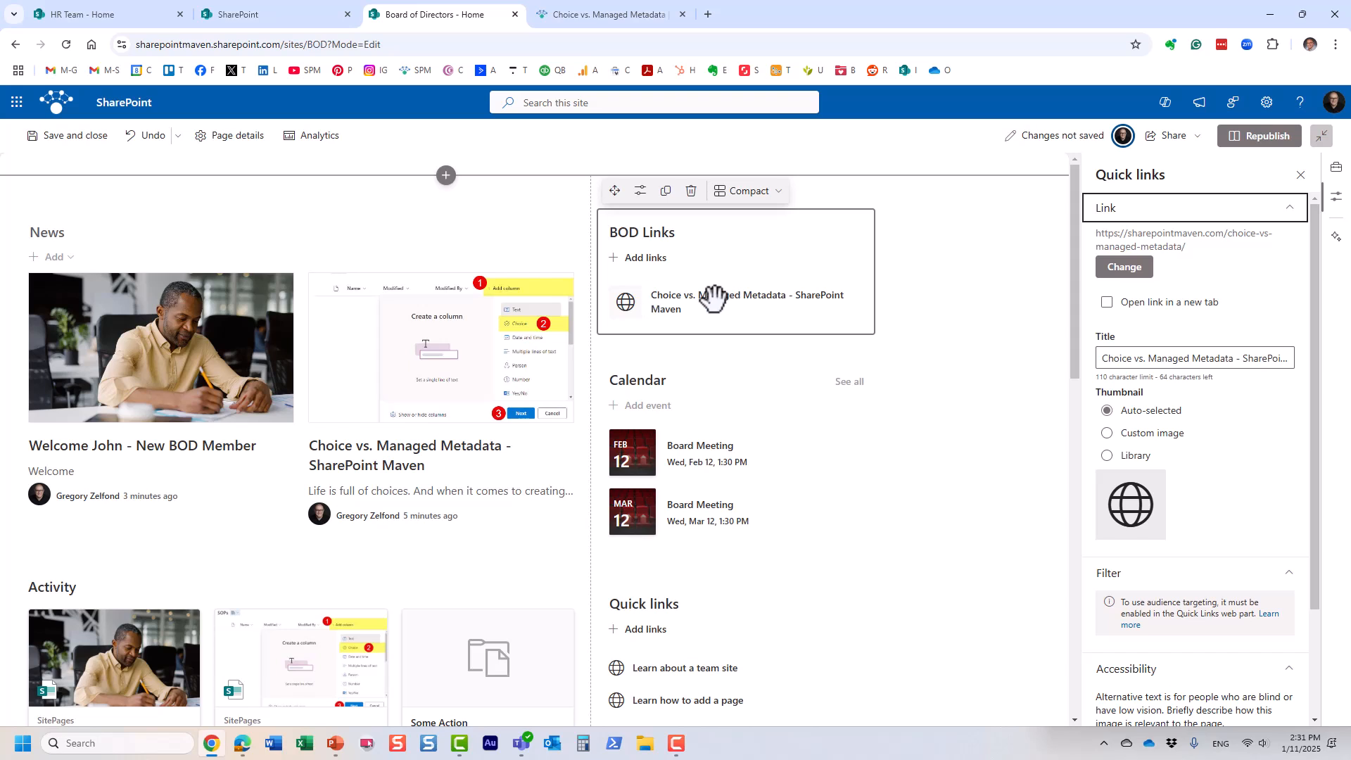
Step: Set the link's thumbnail to the redeye12 eye icon from the icon library
mouse_move(724, 292)
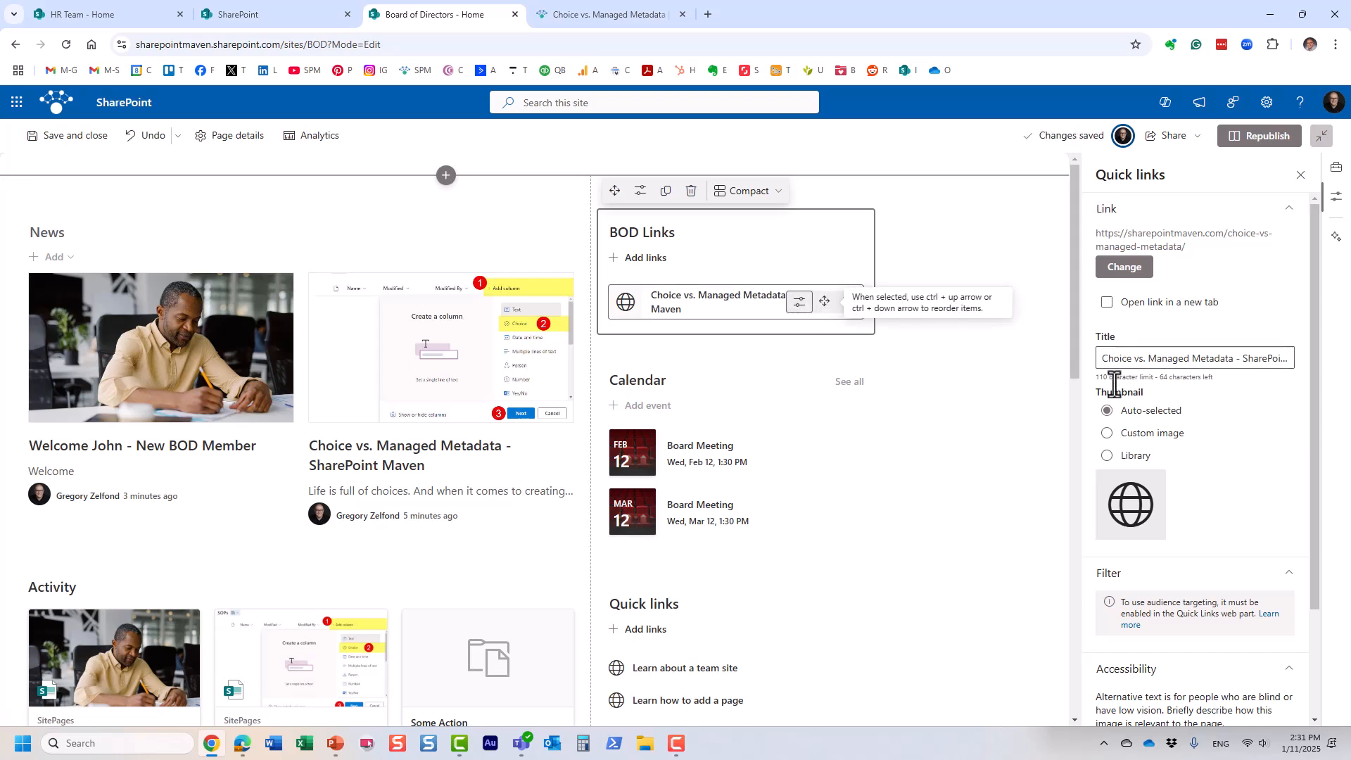
click(1107, 434)
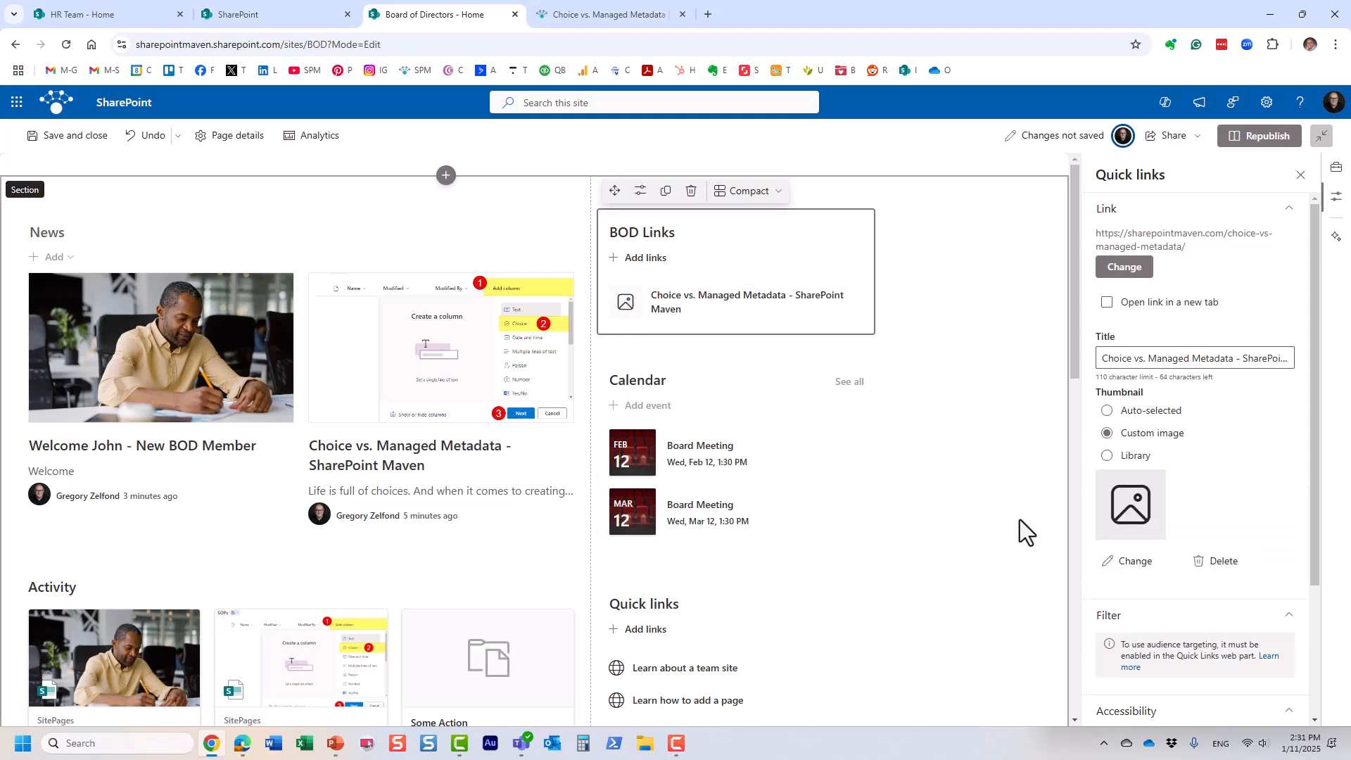
click(1111, 456)
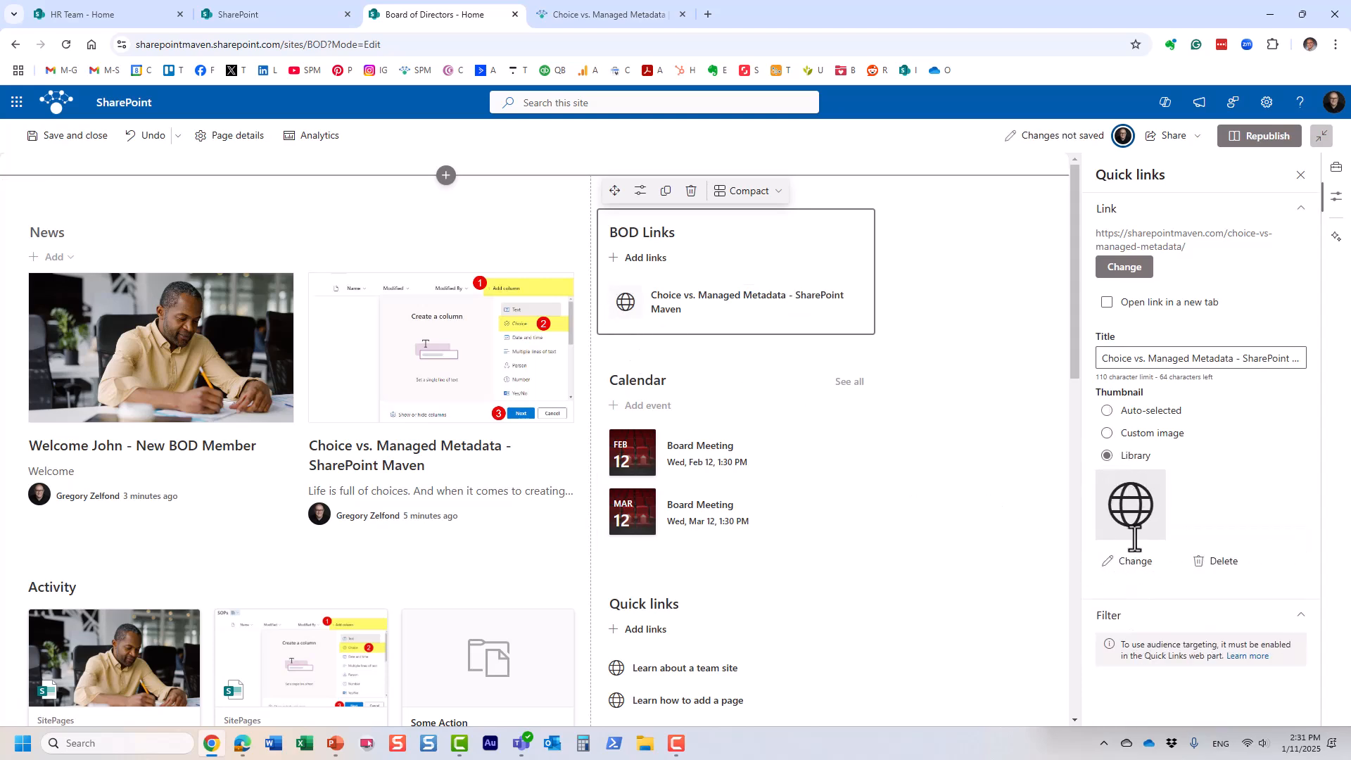
click(1134, 561)
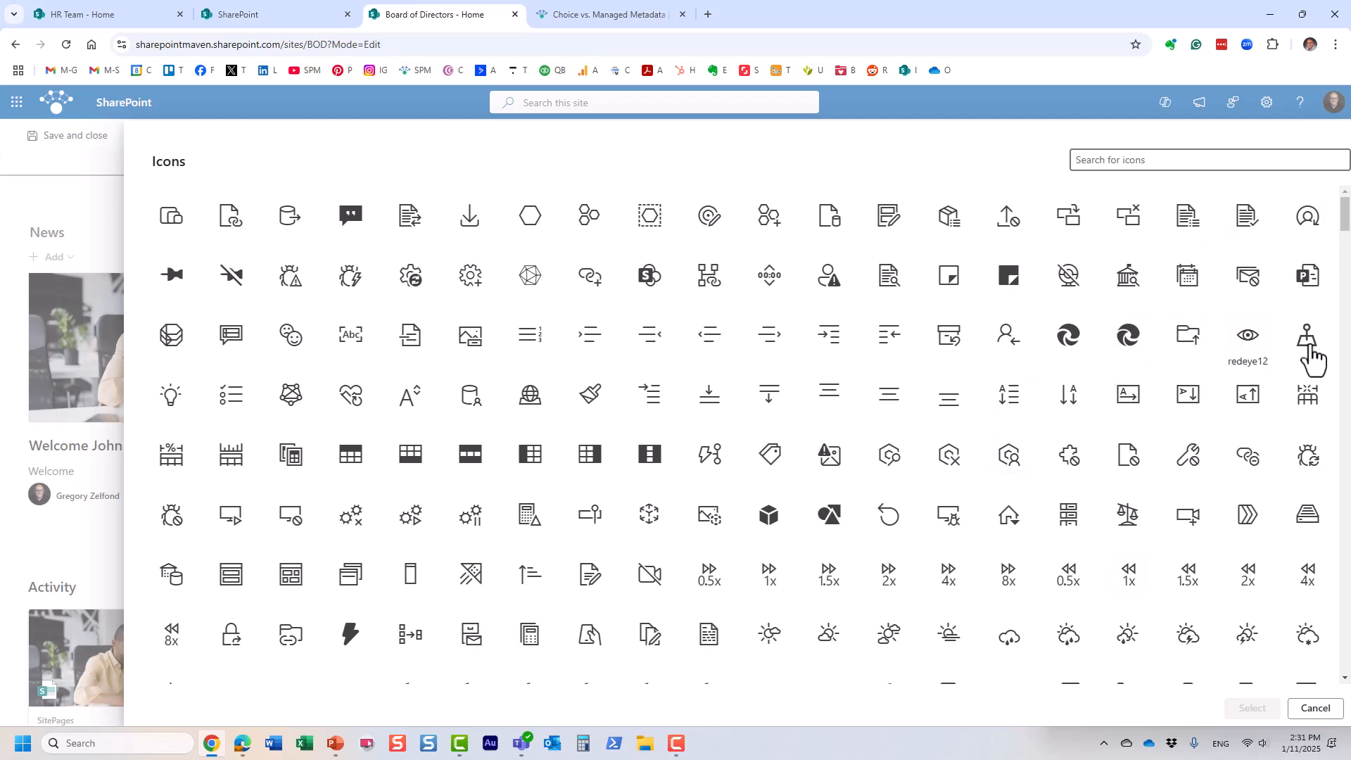
click(1250, 343)
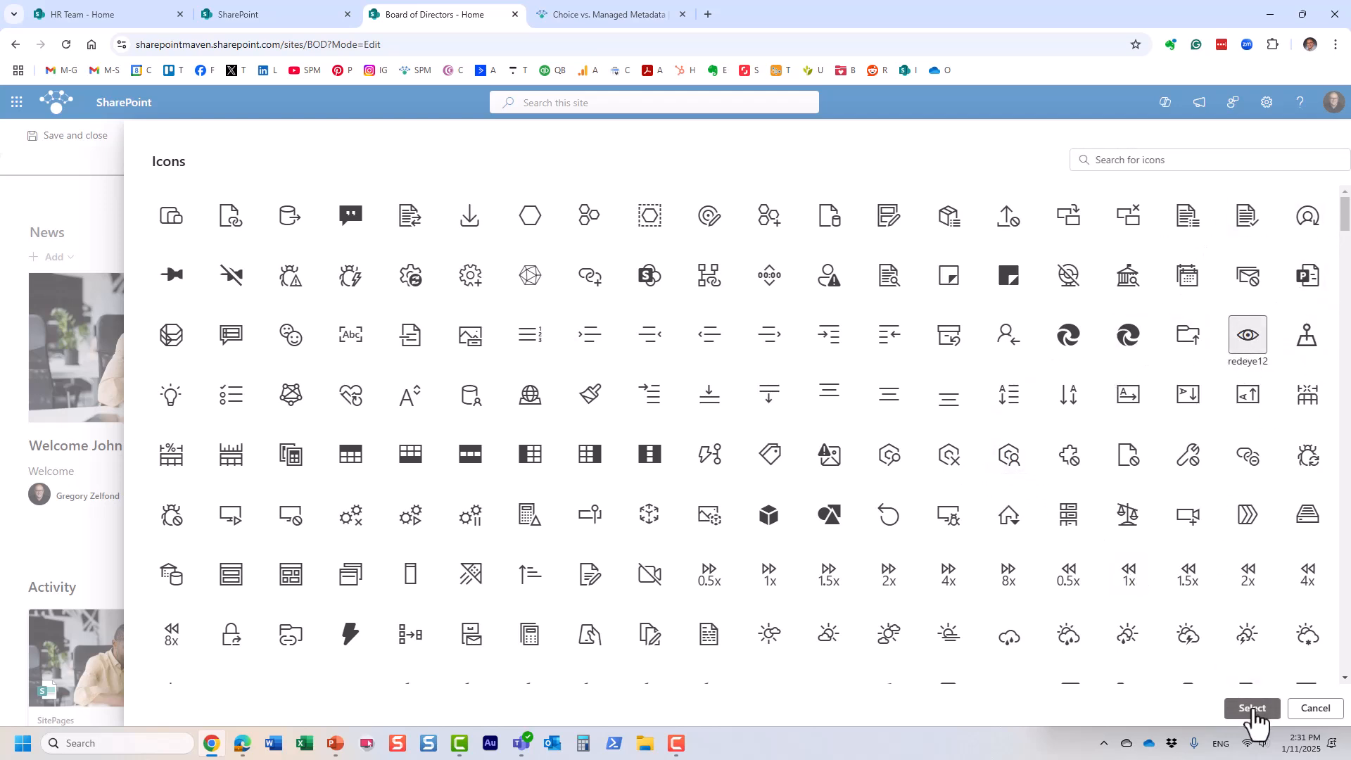
click(1252, 708)
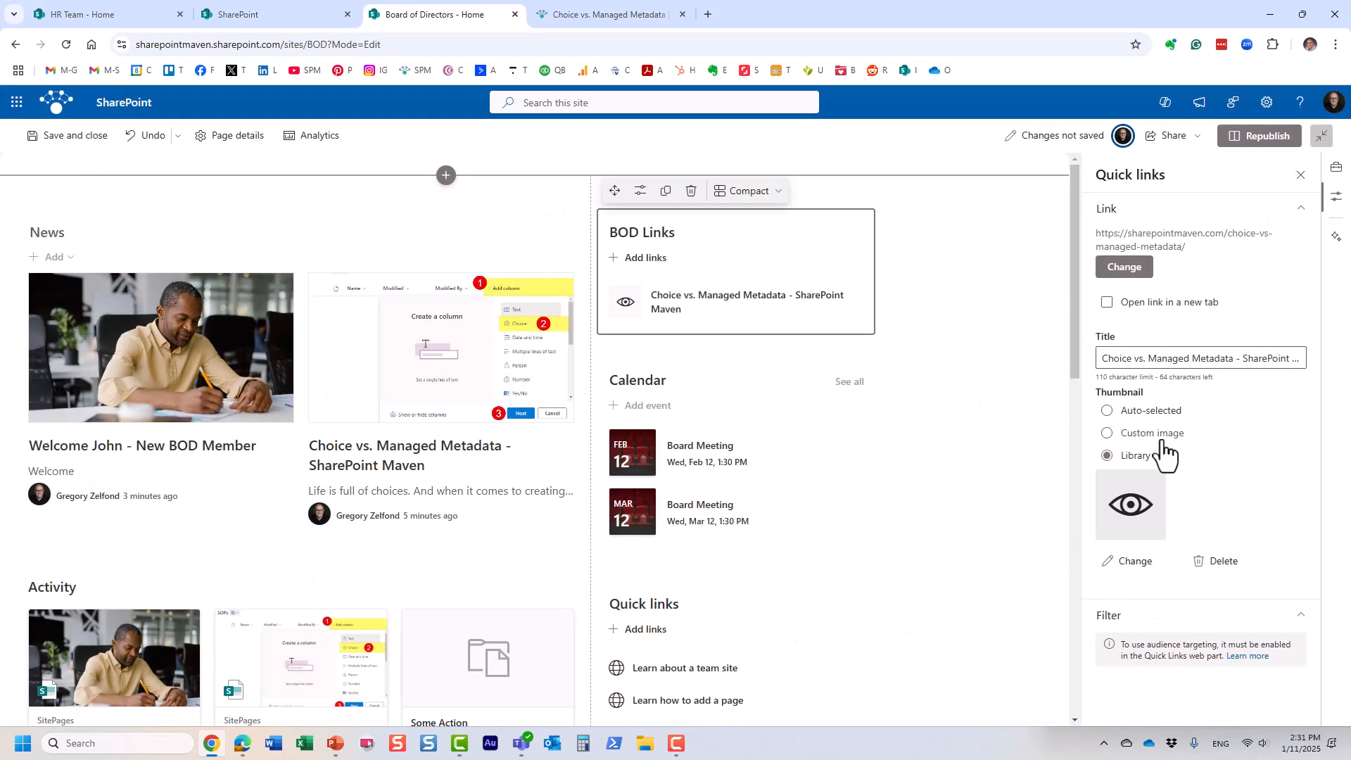
Step: Give BOD Links the Button layout with one-line titles and fill colour, then republish the page
click(641, 191)
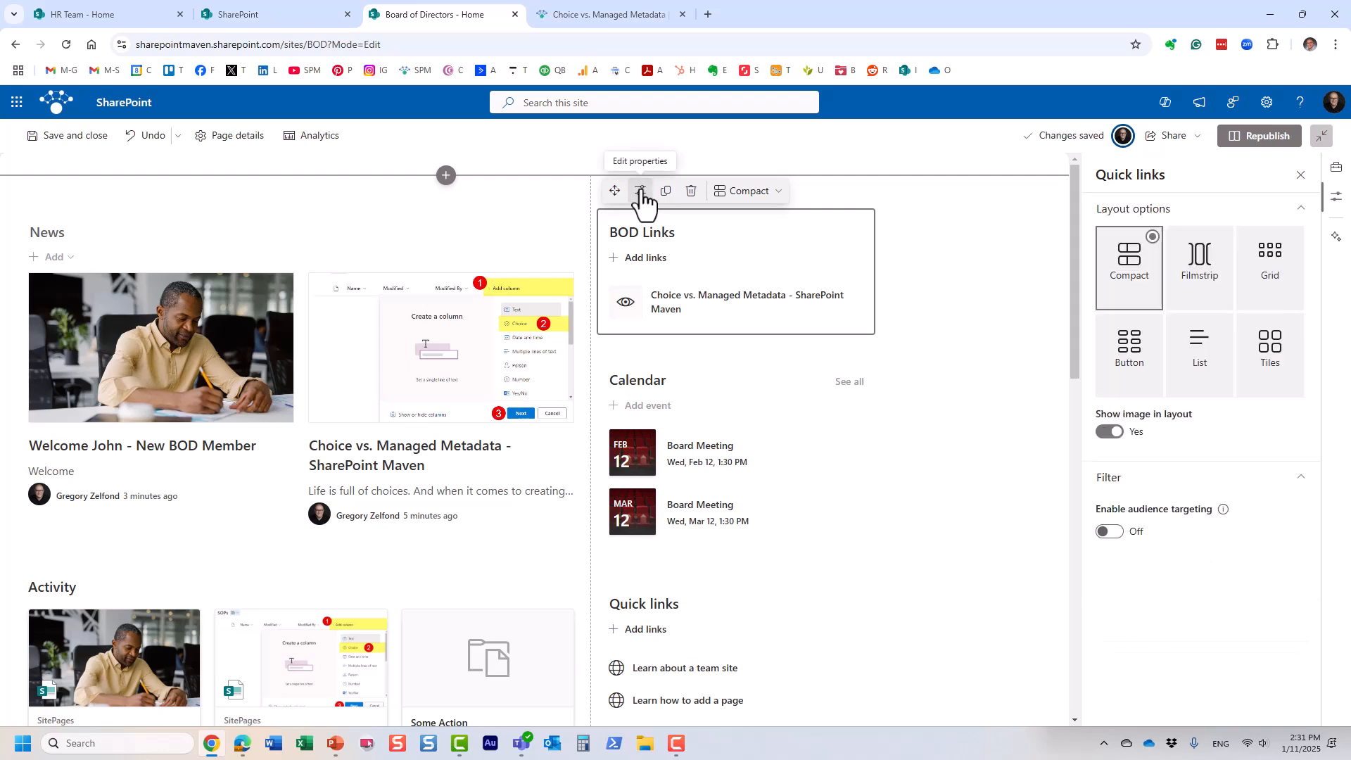
click(1154, 384)
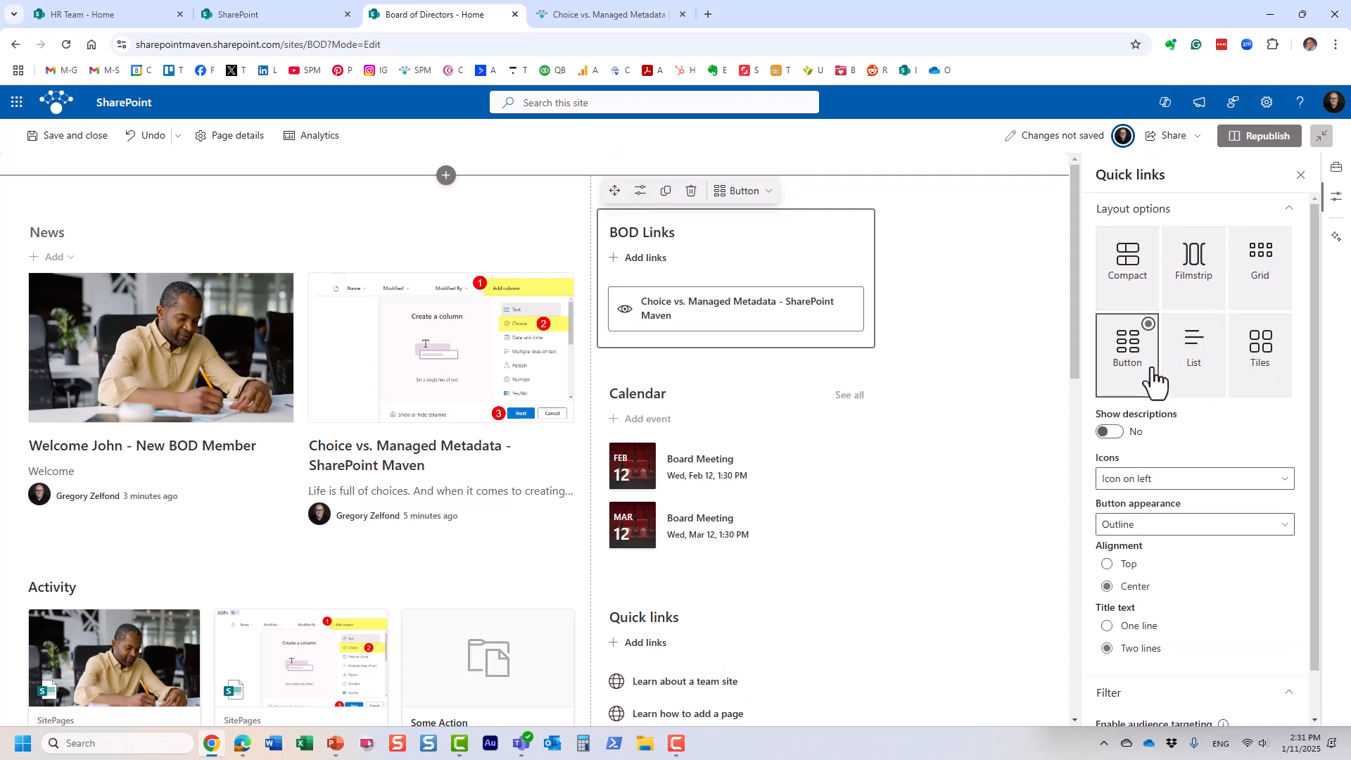
click(1265, 367)
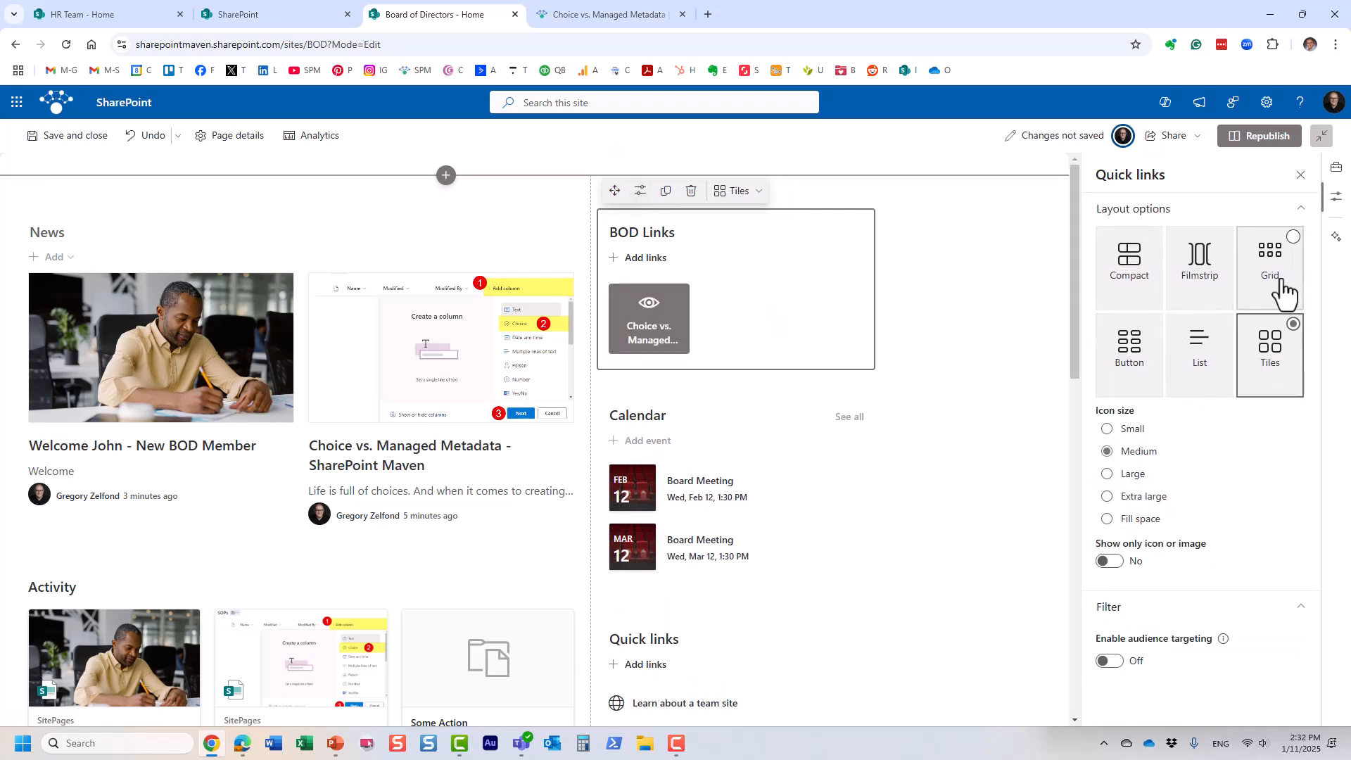
click(1140, 351)
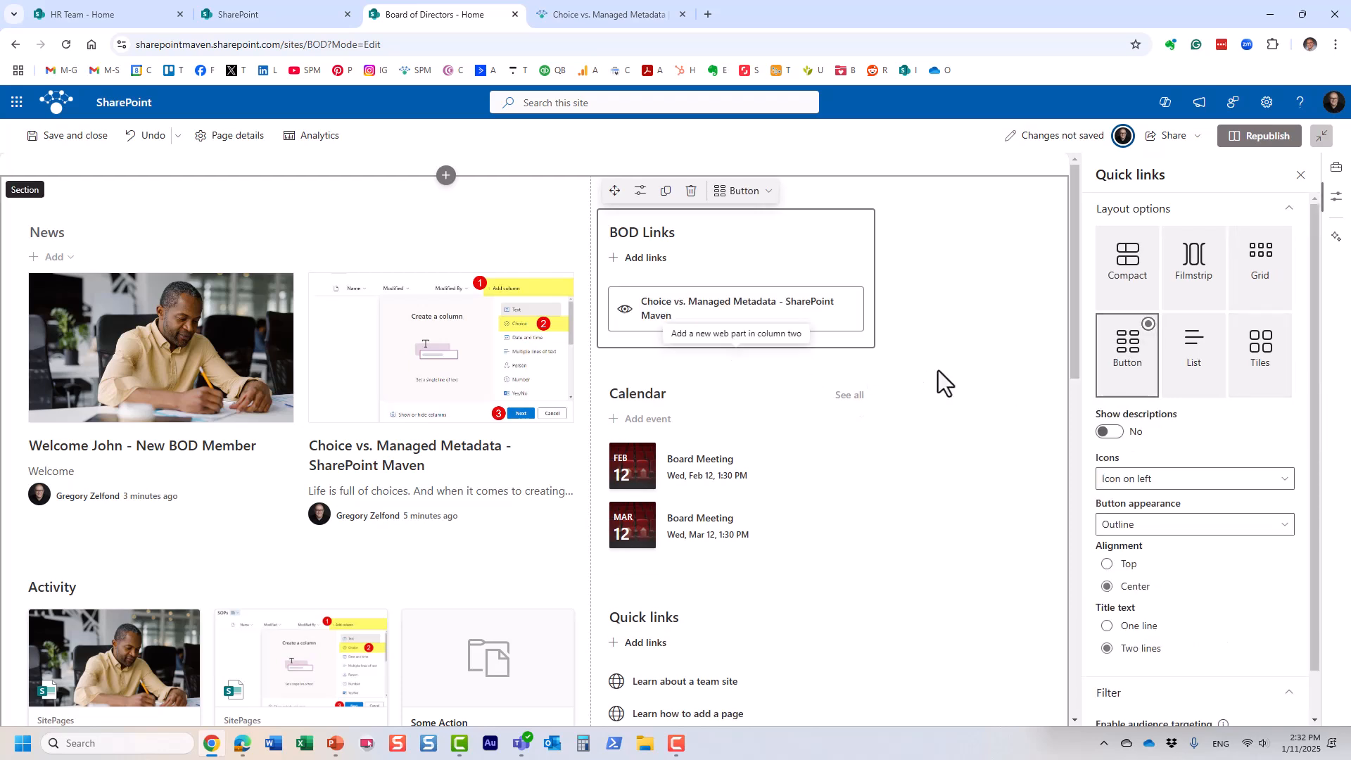
click(1138, 626)
click(1140, 526)
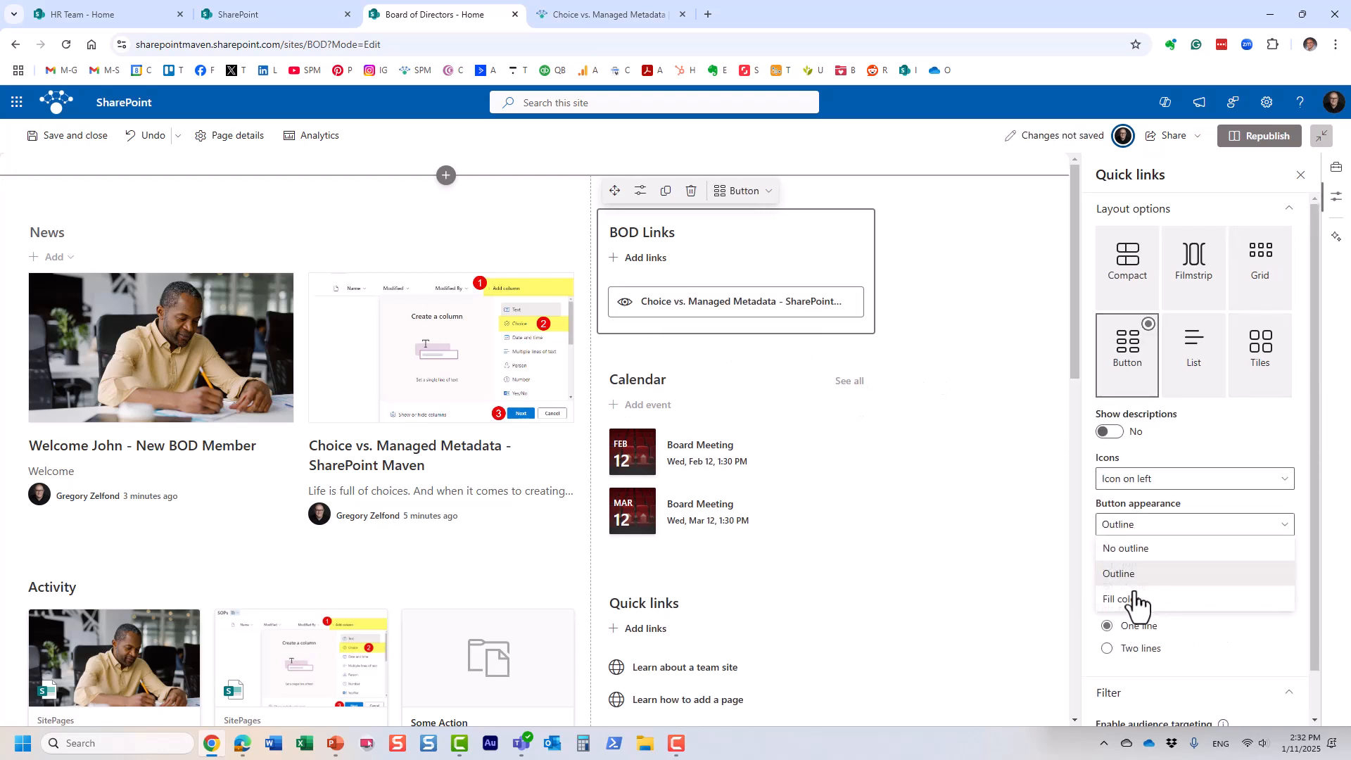
click(1126, 601)
click(1106, 587)
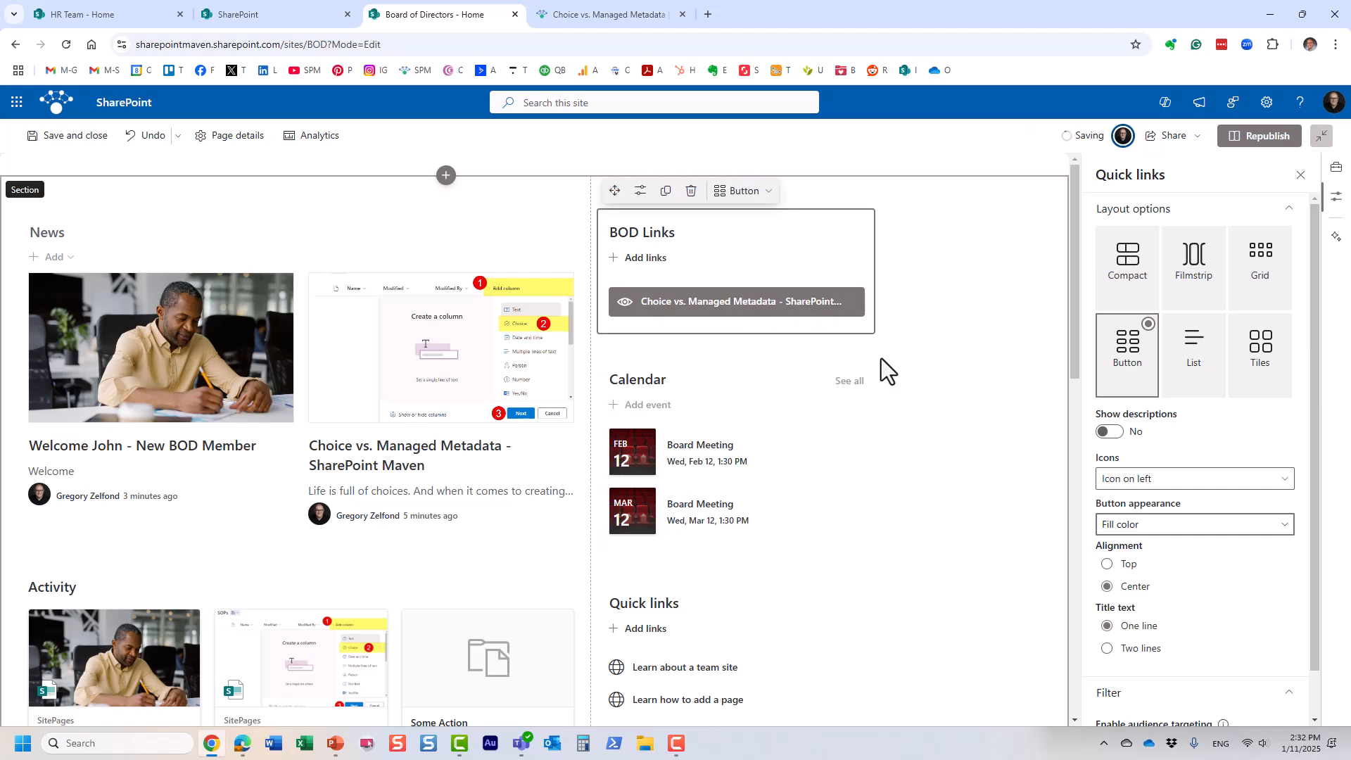
click(1257, 138)
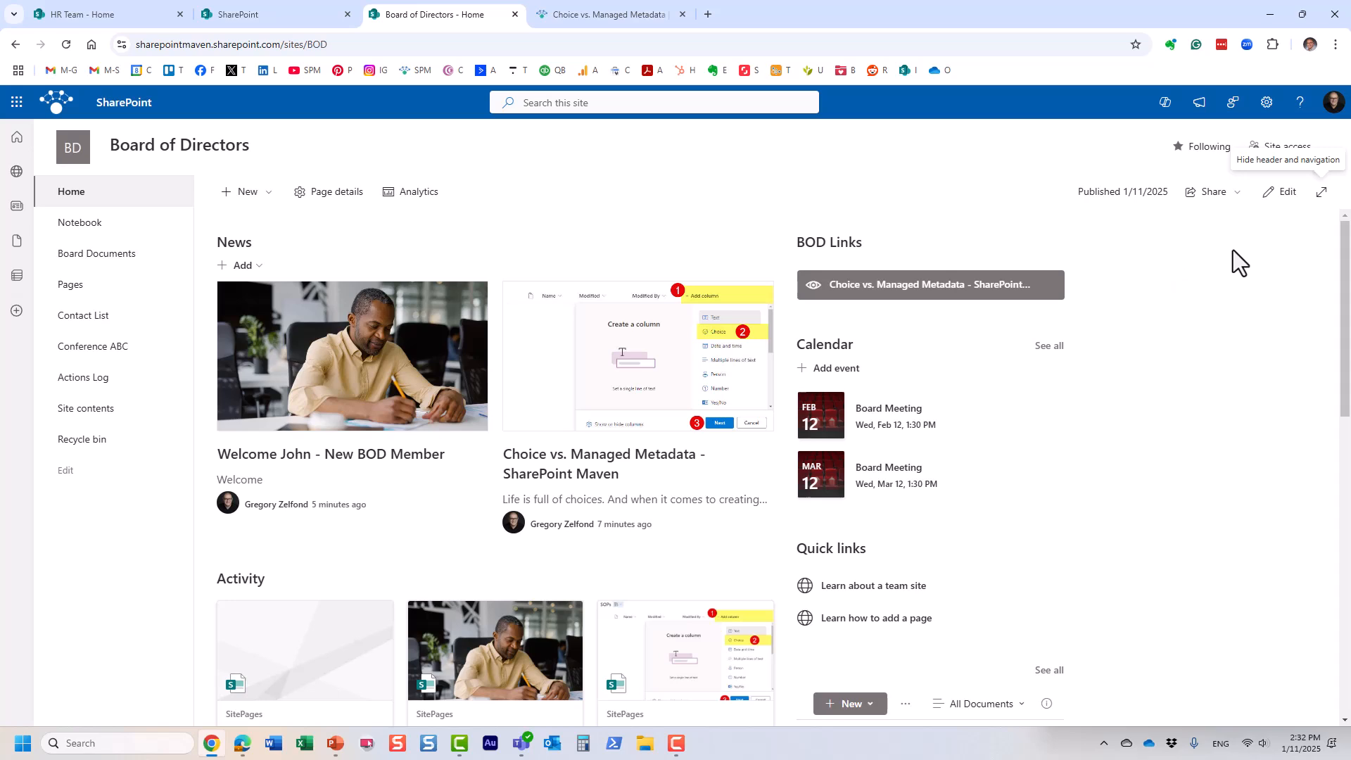
Step: Insert a second, empty Quick links web part in column two above BOD Links, then republish the home page
click(1287, 197)
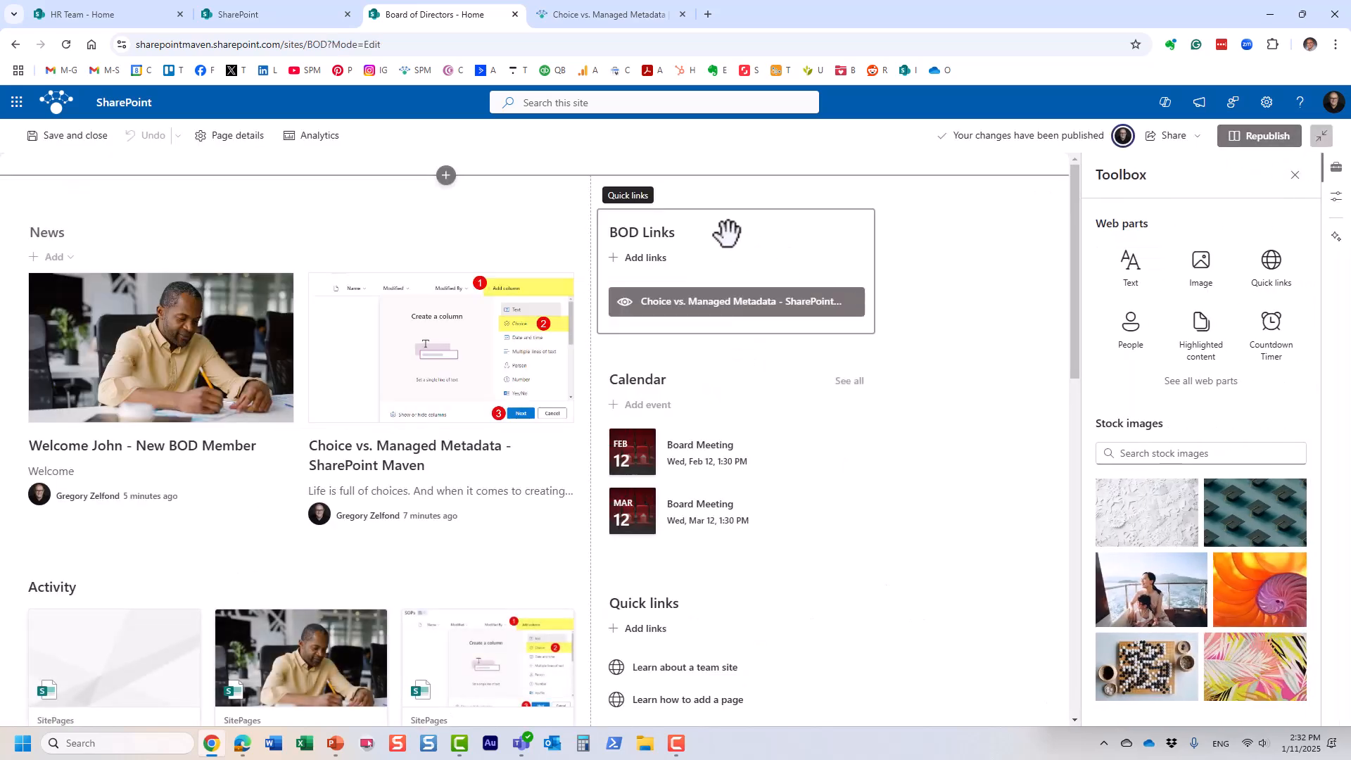
click(736, 198)
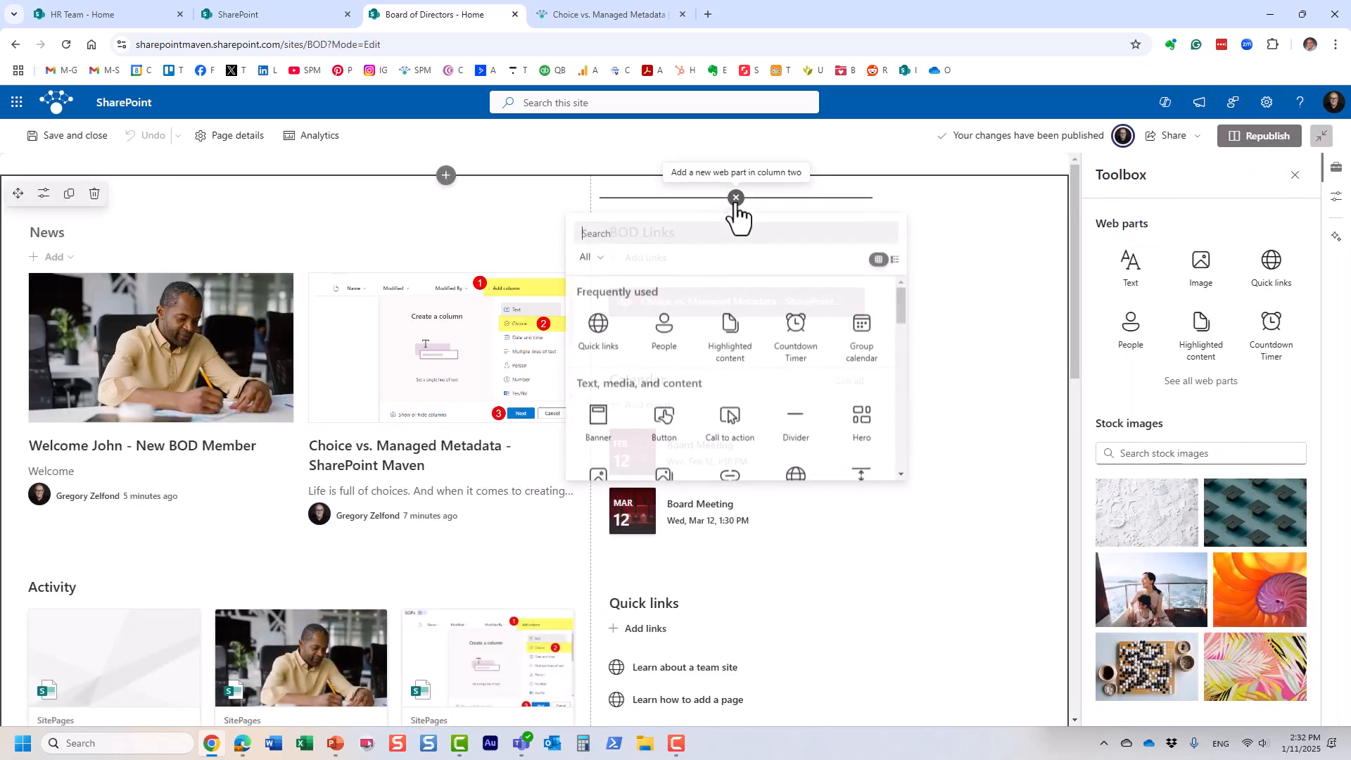
click(598, 327)
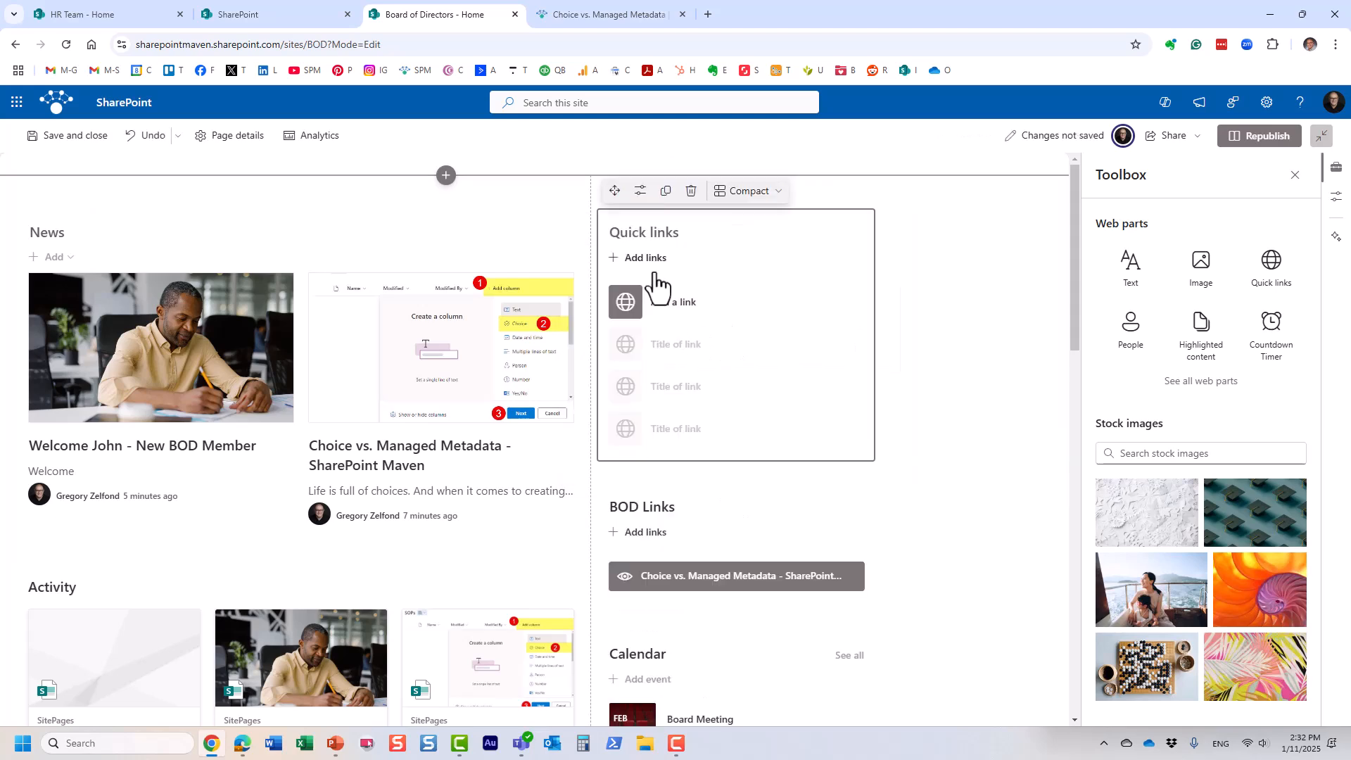
click(1249, 146)
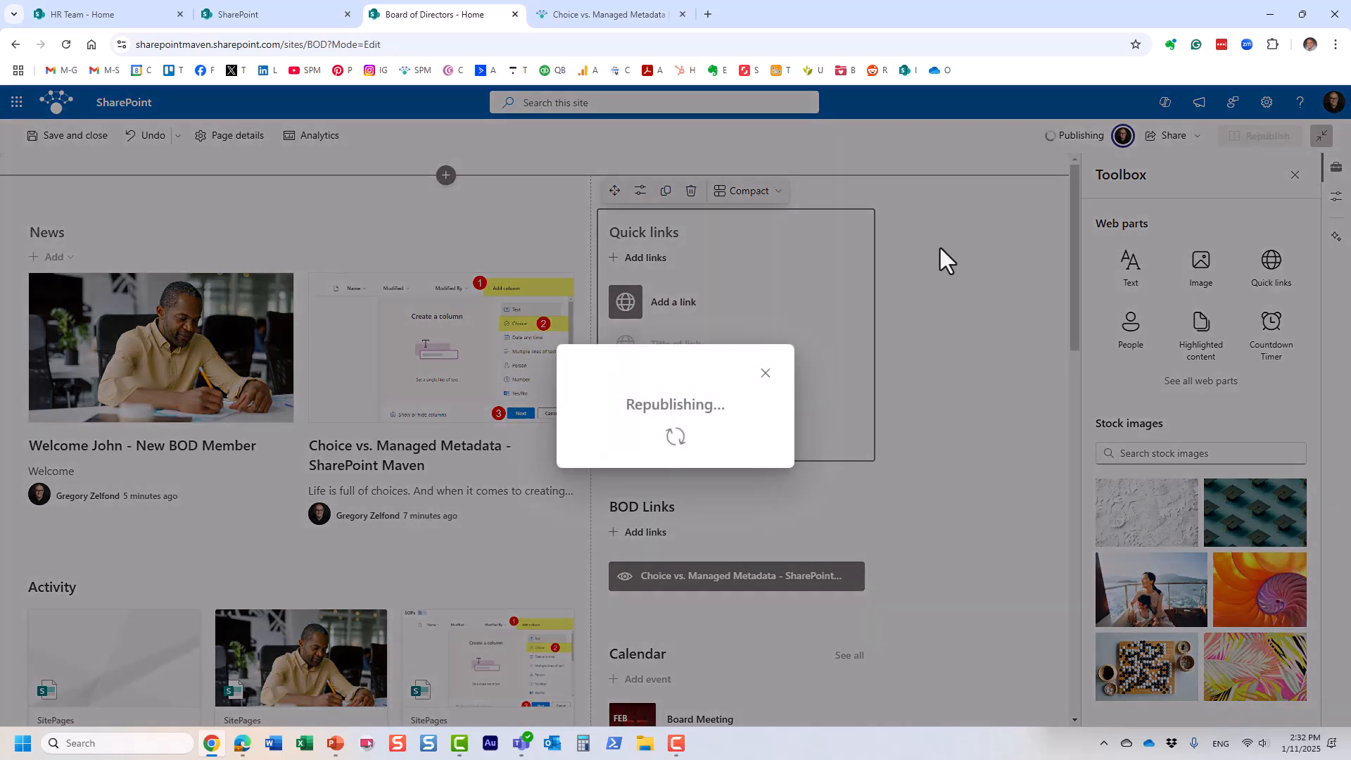
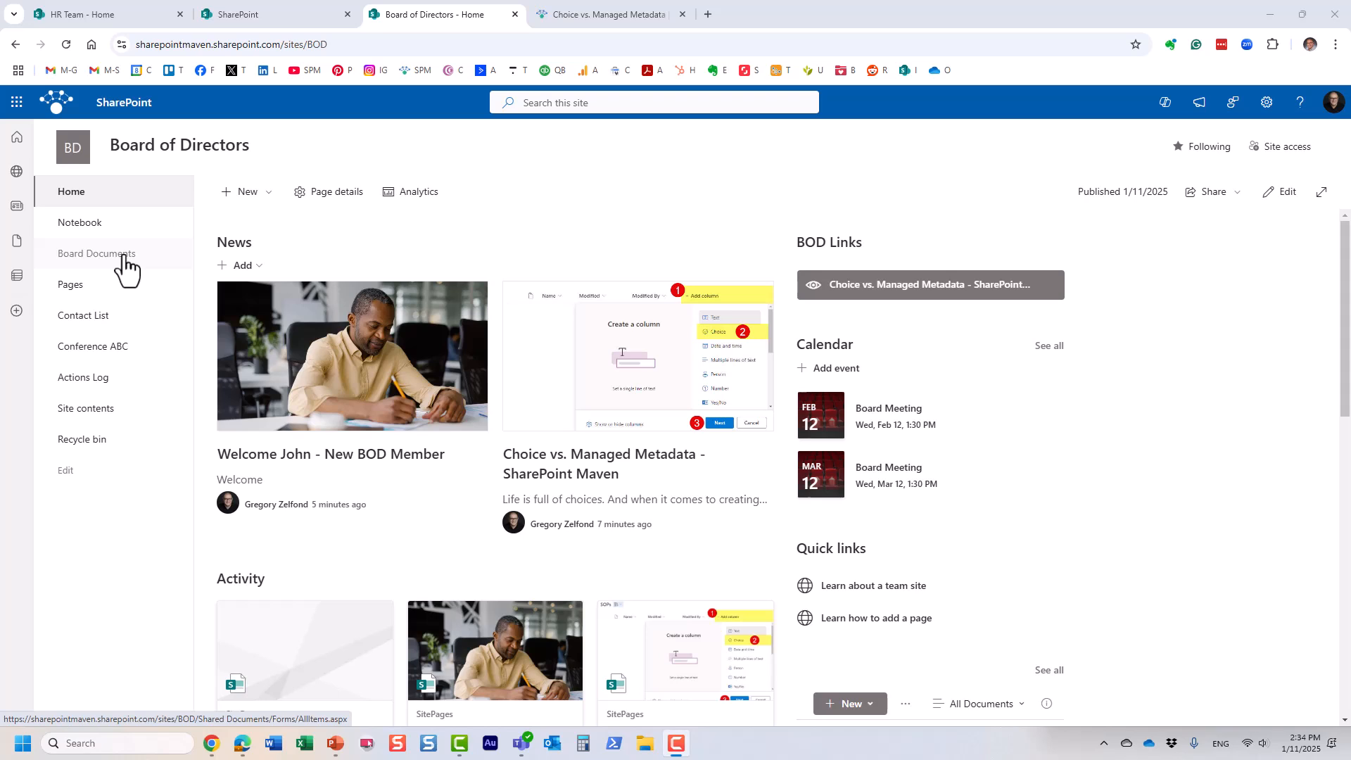
click(1267, 102)
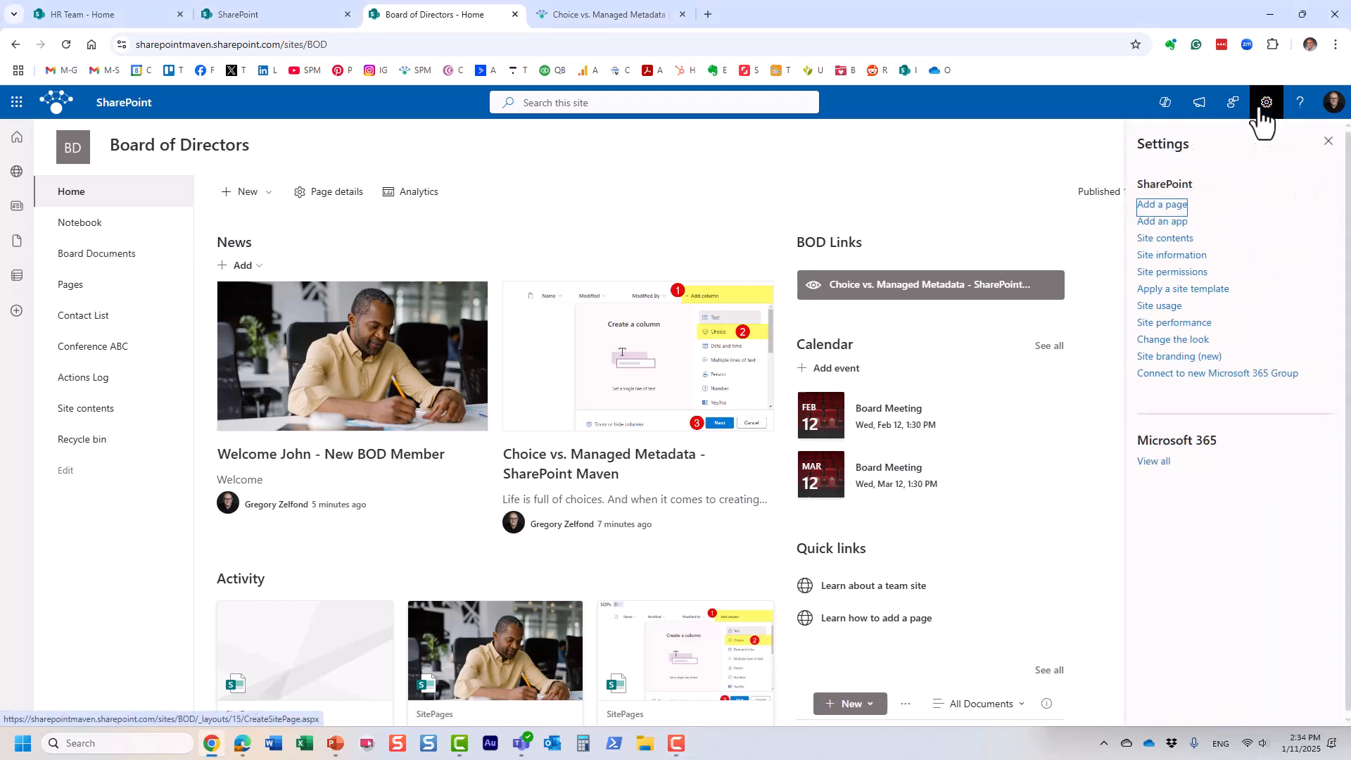
click(1168, 239)
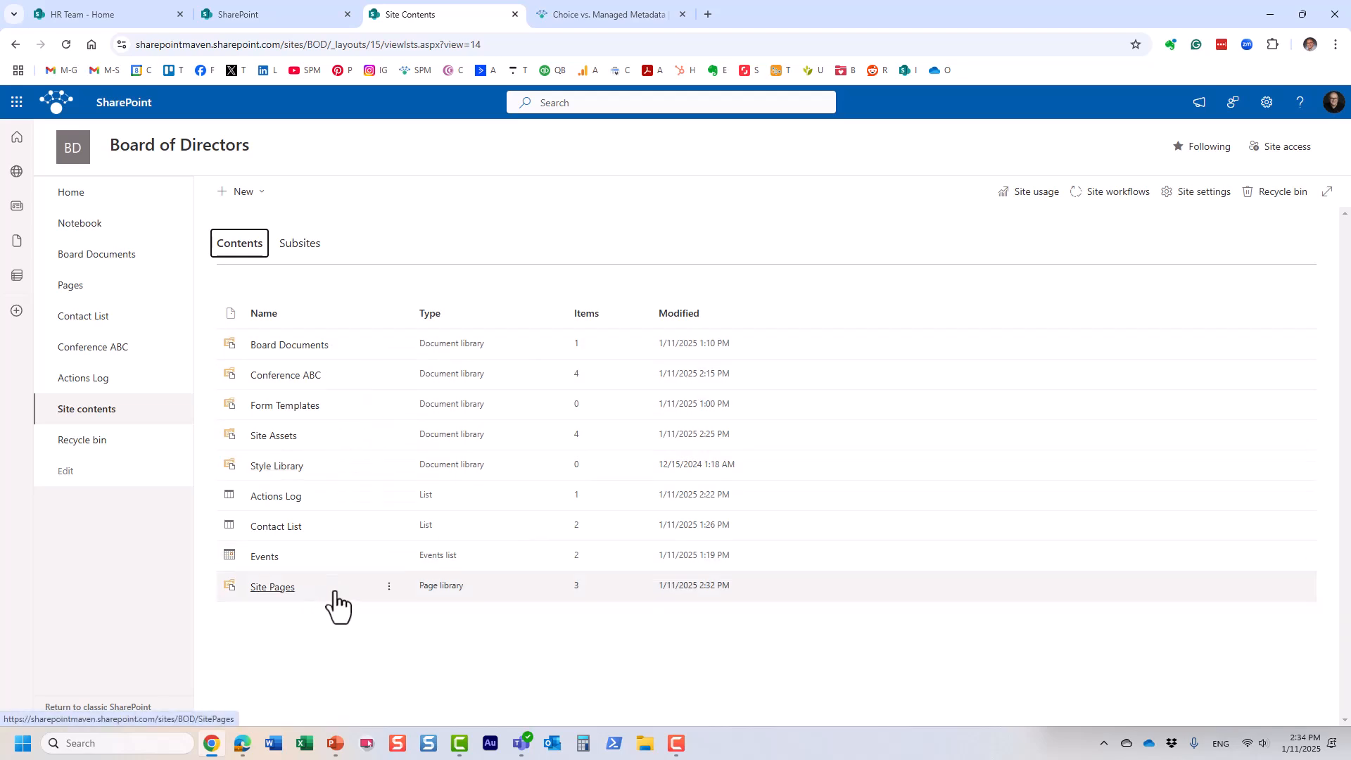
click(284, 439)
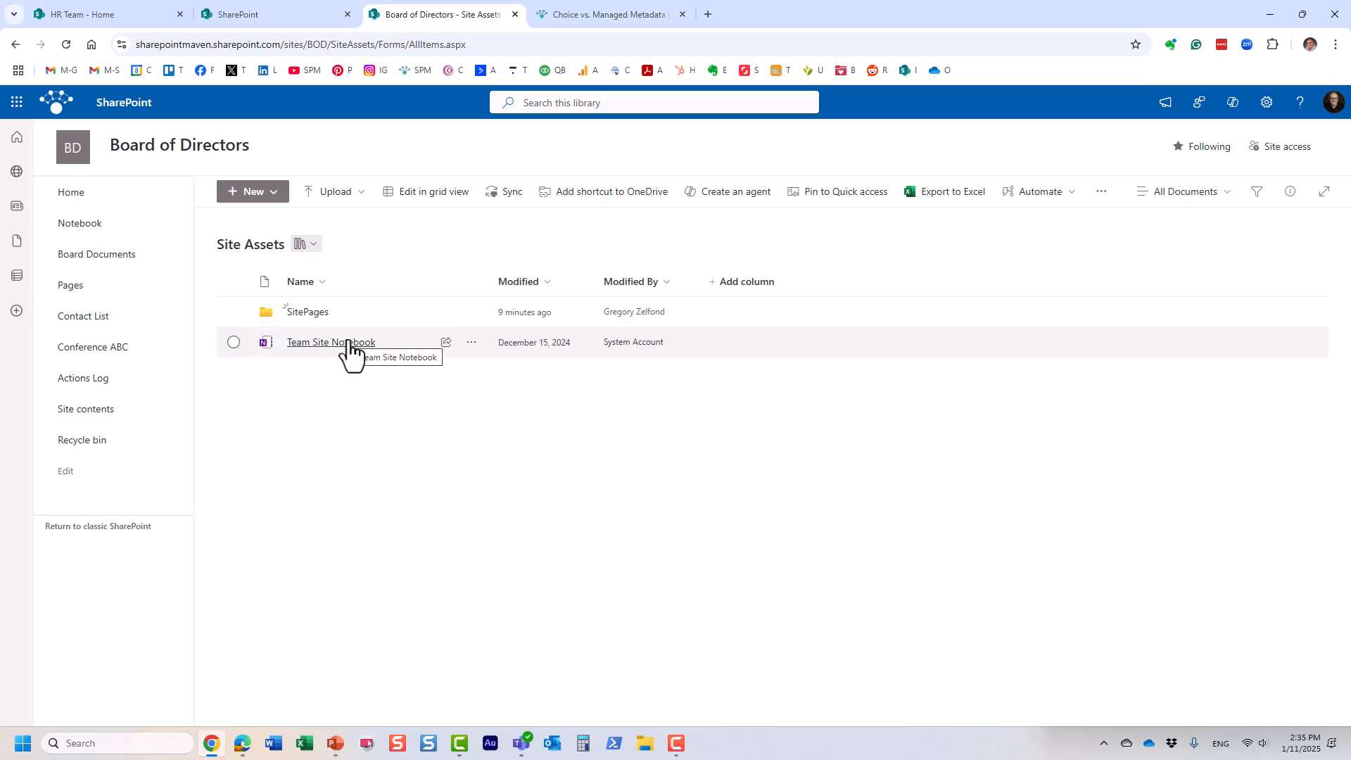
click(235, 343)
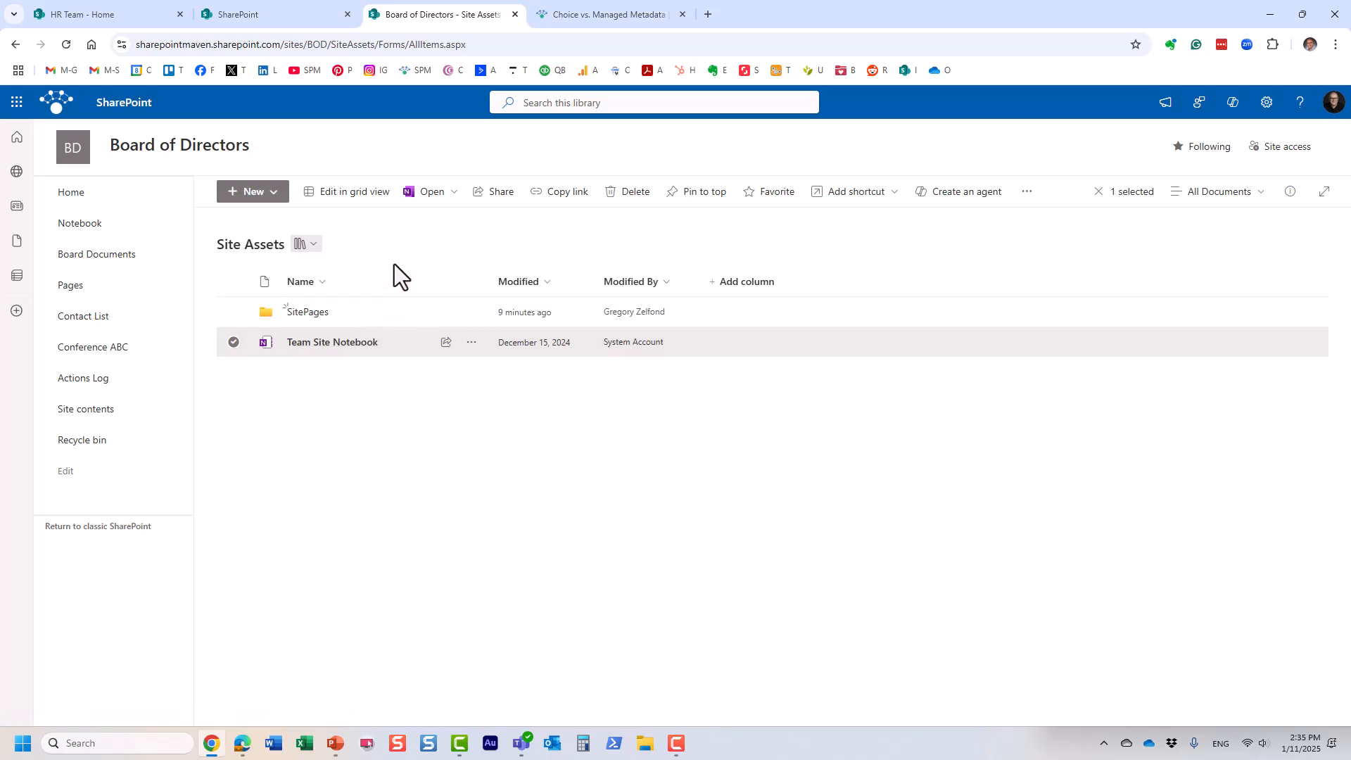
click(79, 194)
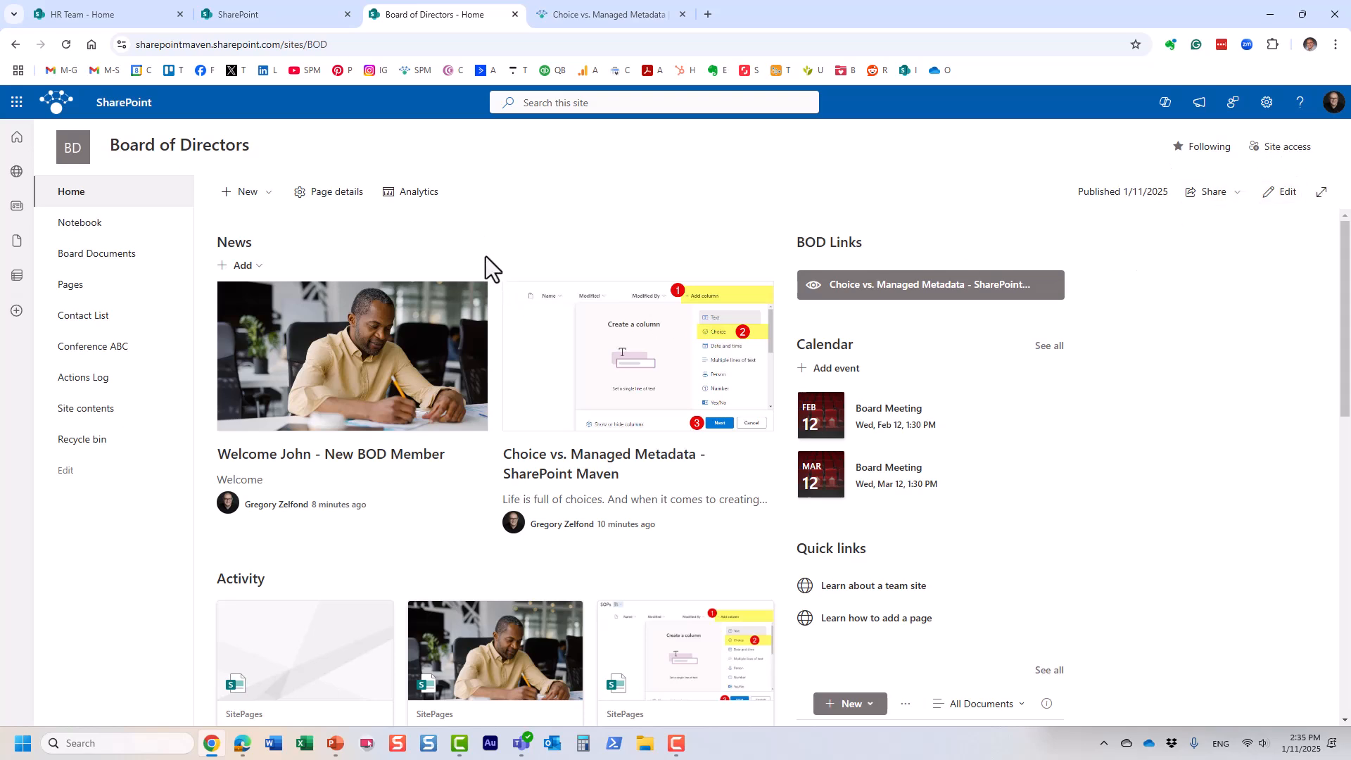
Step: Open the Team Site Notebook and add a section named Meeting Minutes
click(84, 231)
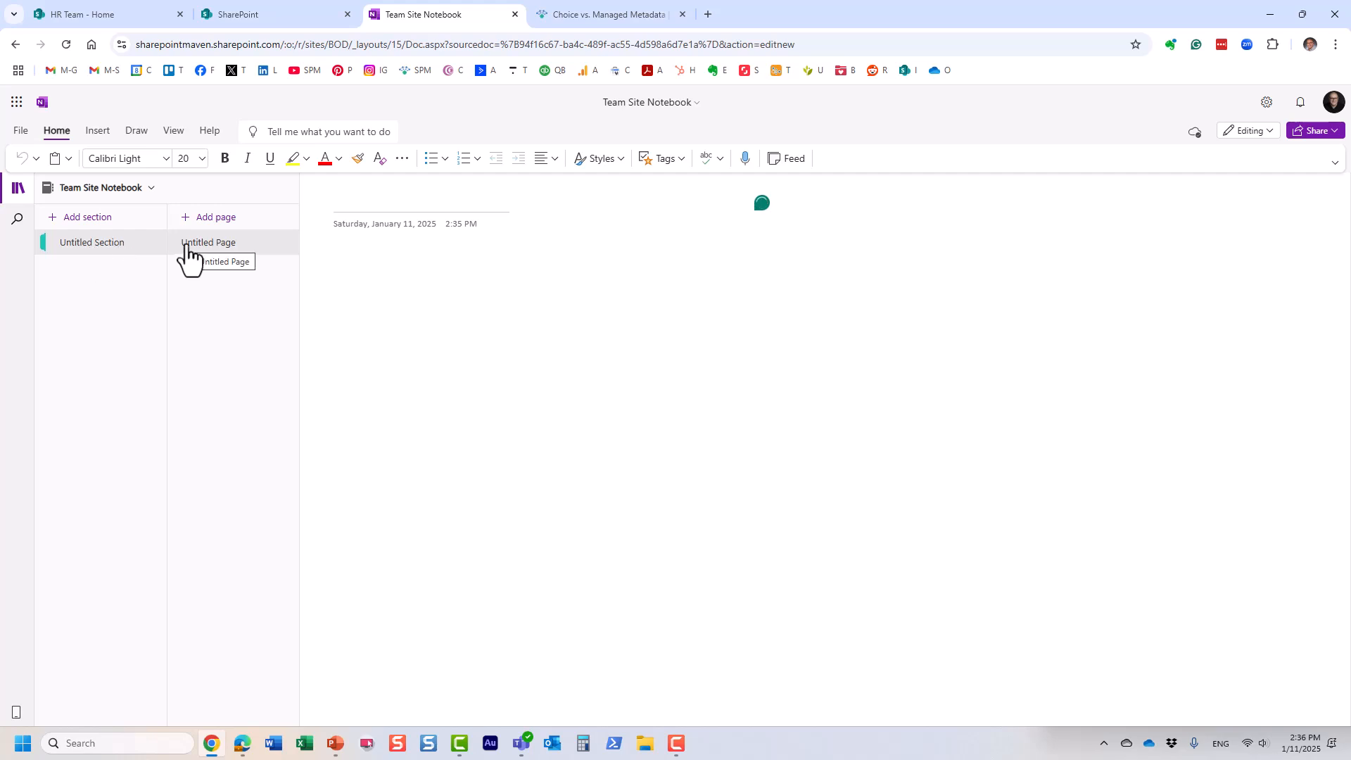
click(91, 222)
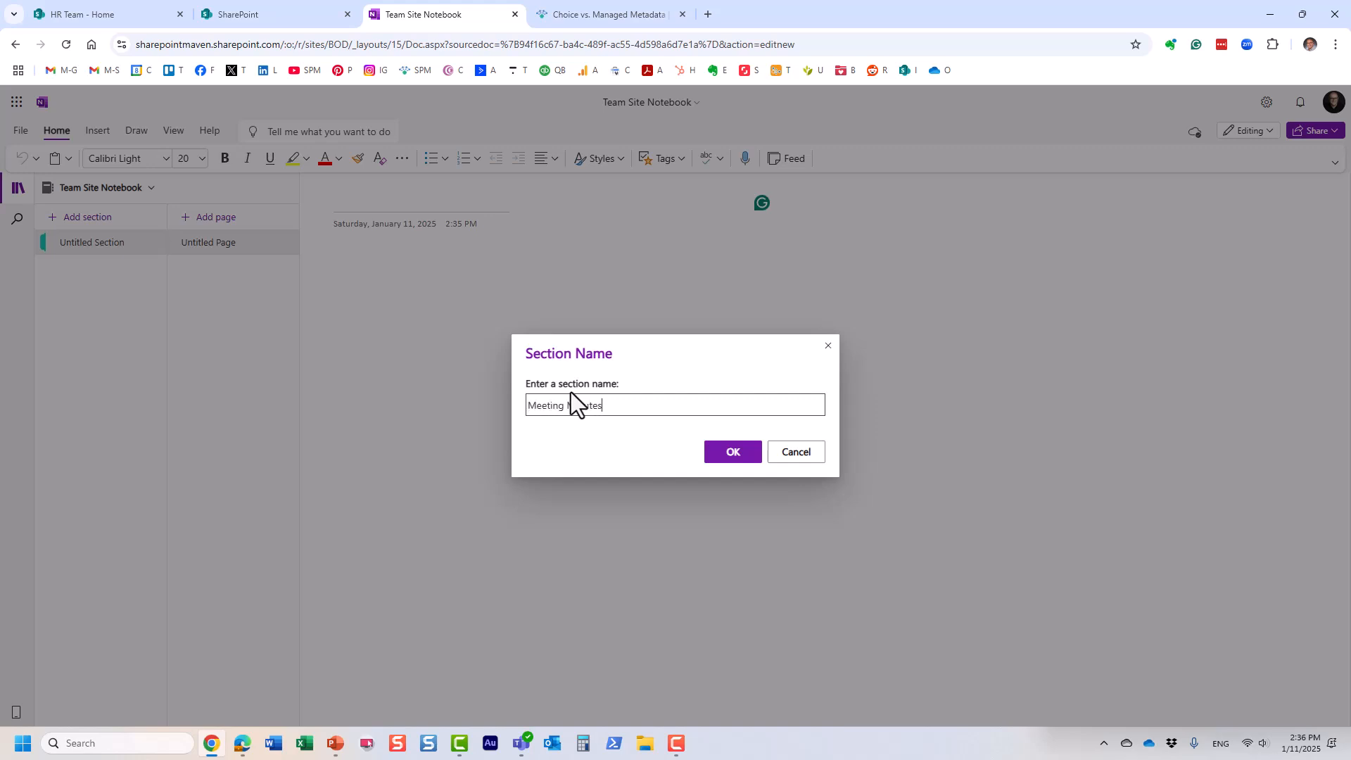
text(Meeting Minutes)
click(733, 452)
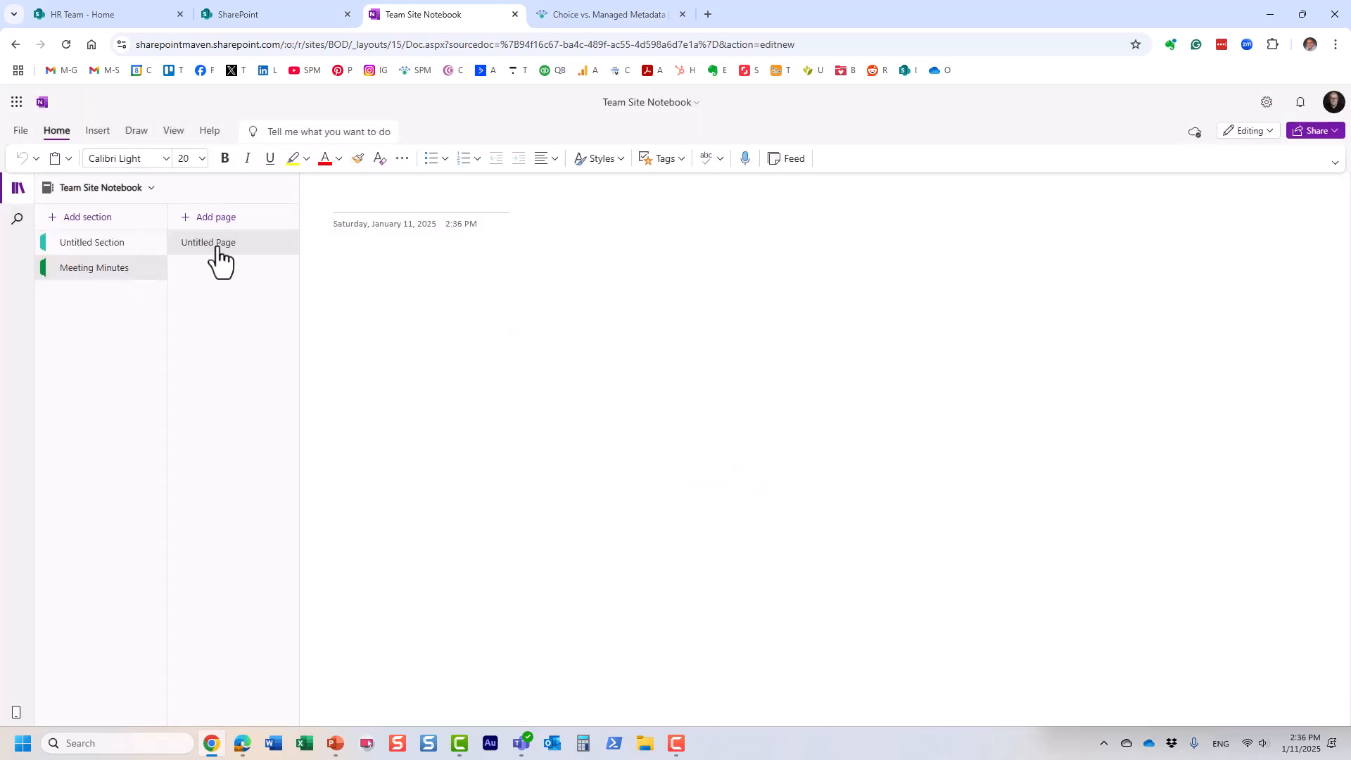
Step: Create the pages 'January 11 Meeting' and 'March 5 Meeting' in Meeting Minutes
click(358, 207)
text(January 11 Meeting)
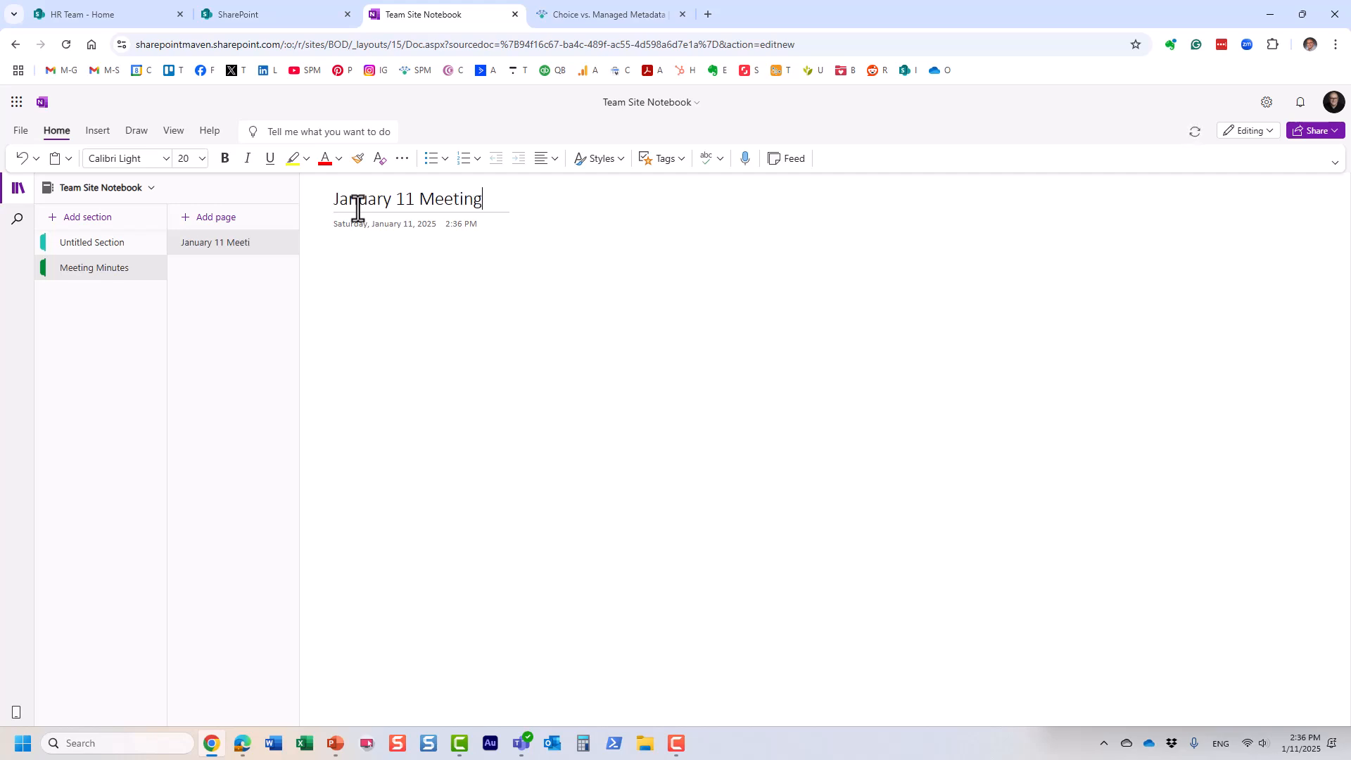
click(221, 218)
click(211, 271)
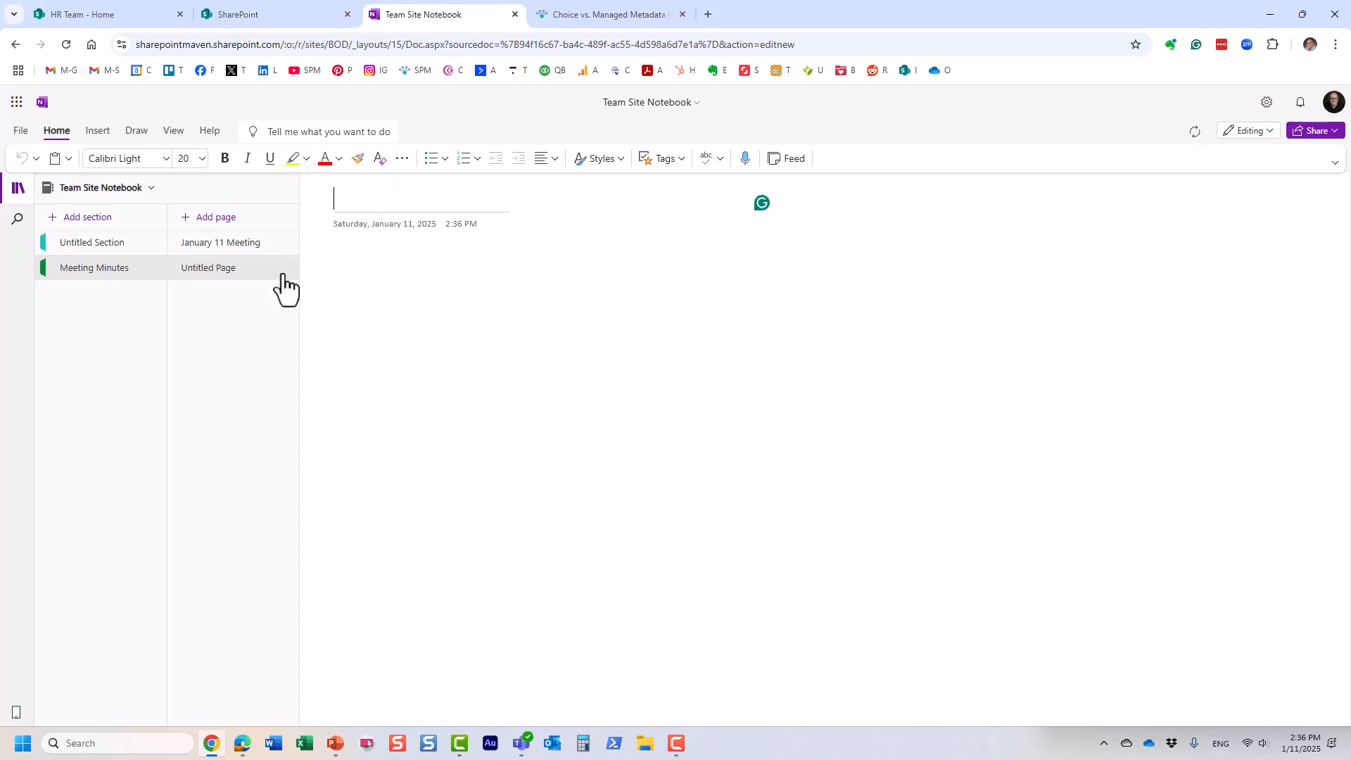
text(March 5 Me)
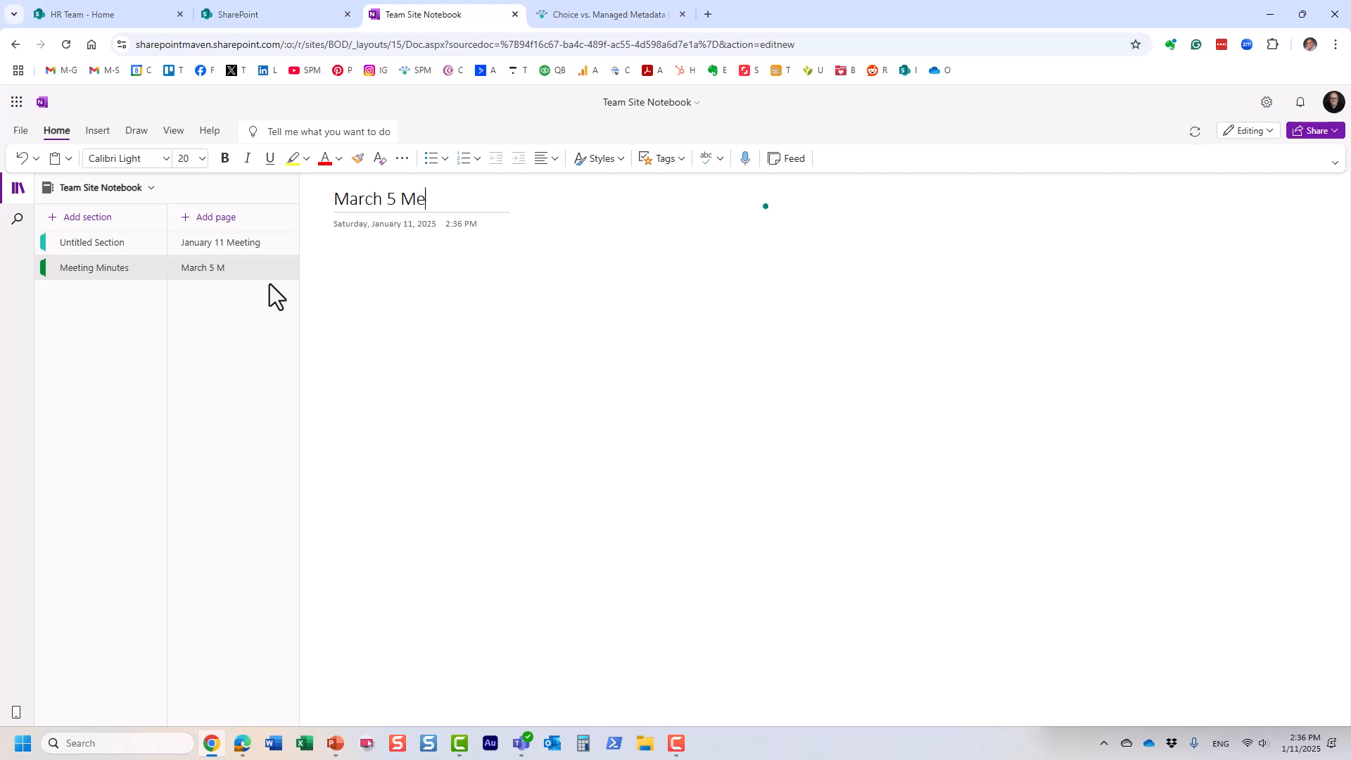
text(eting)
key(Return)
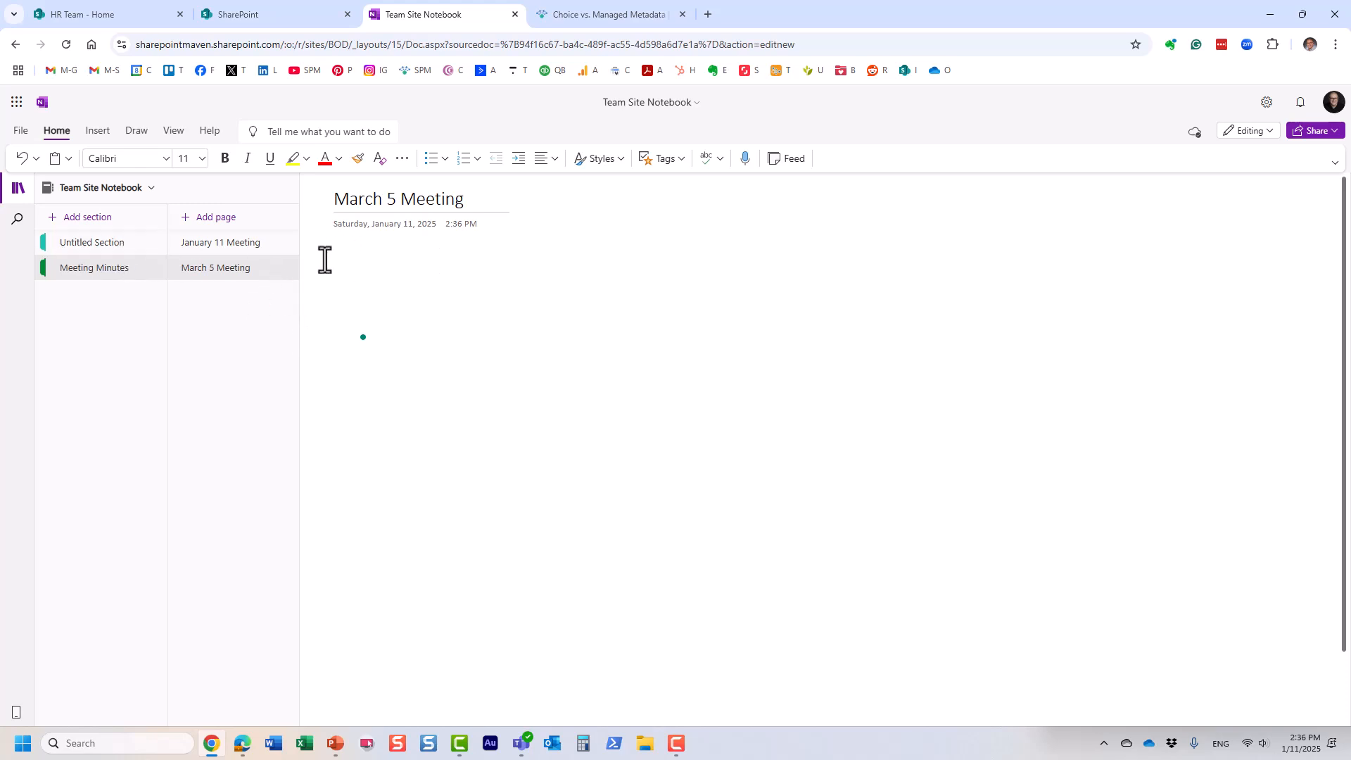
click(116, 252)
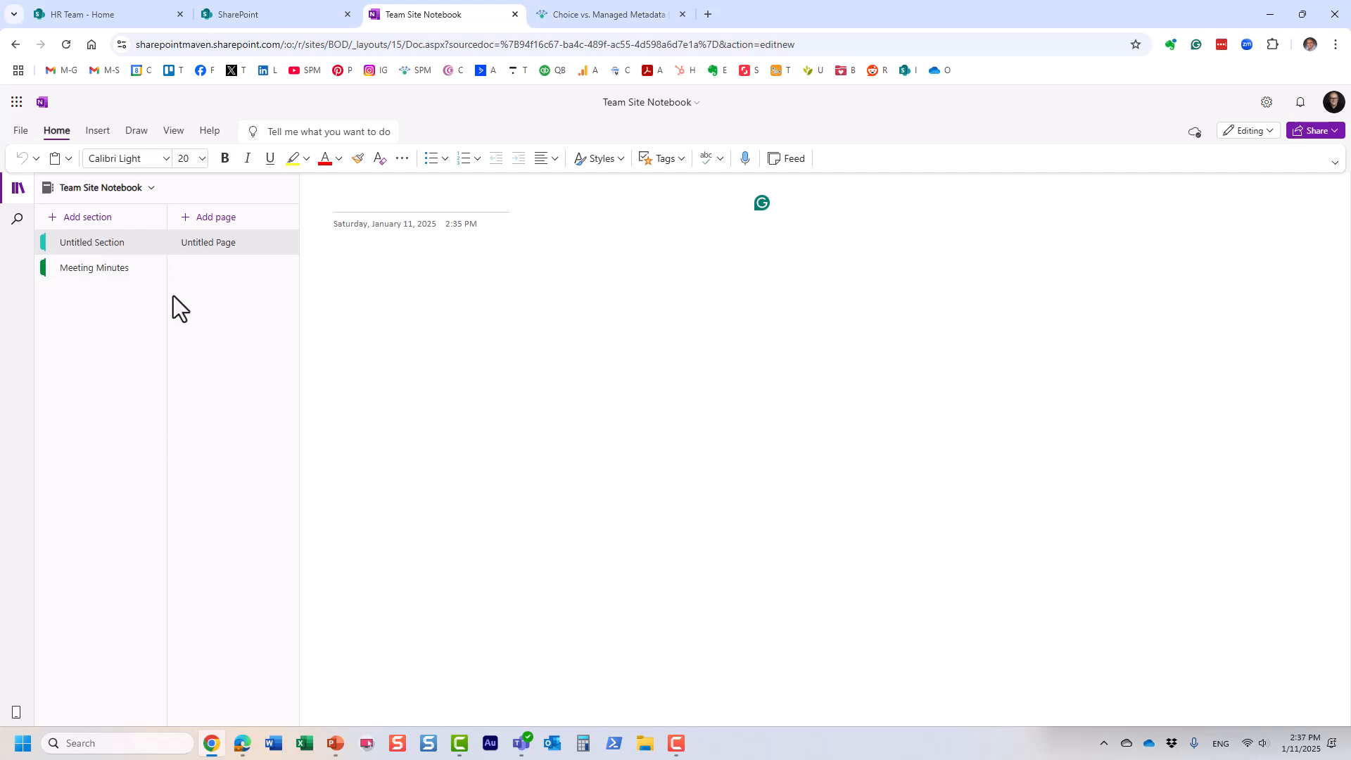
click(113, 271)
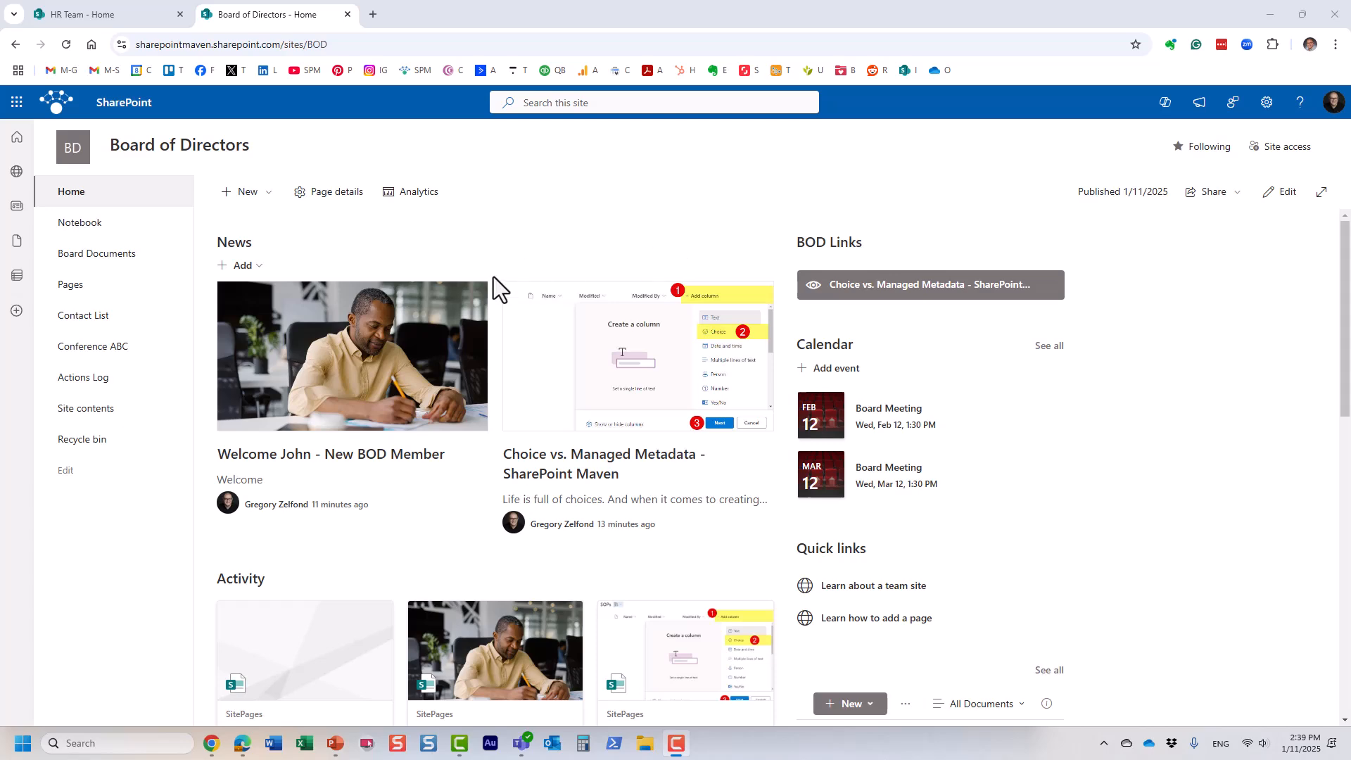
Step: Remove Pages, Conference ABC and Site contents from the site navigation, keeping Contact List top-level
click(67, 470)
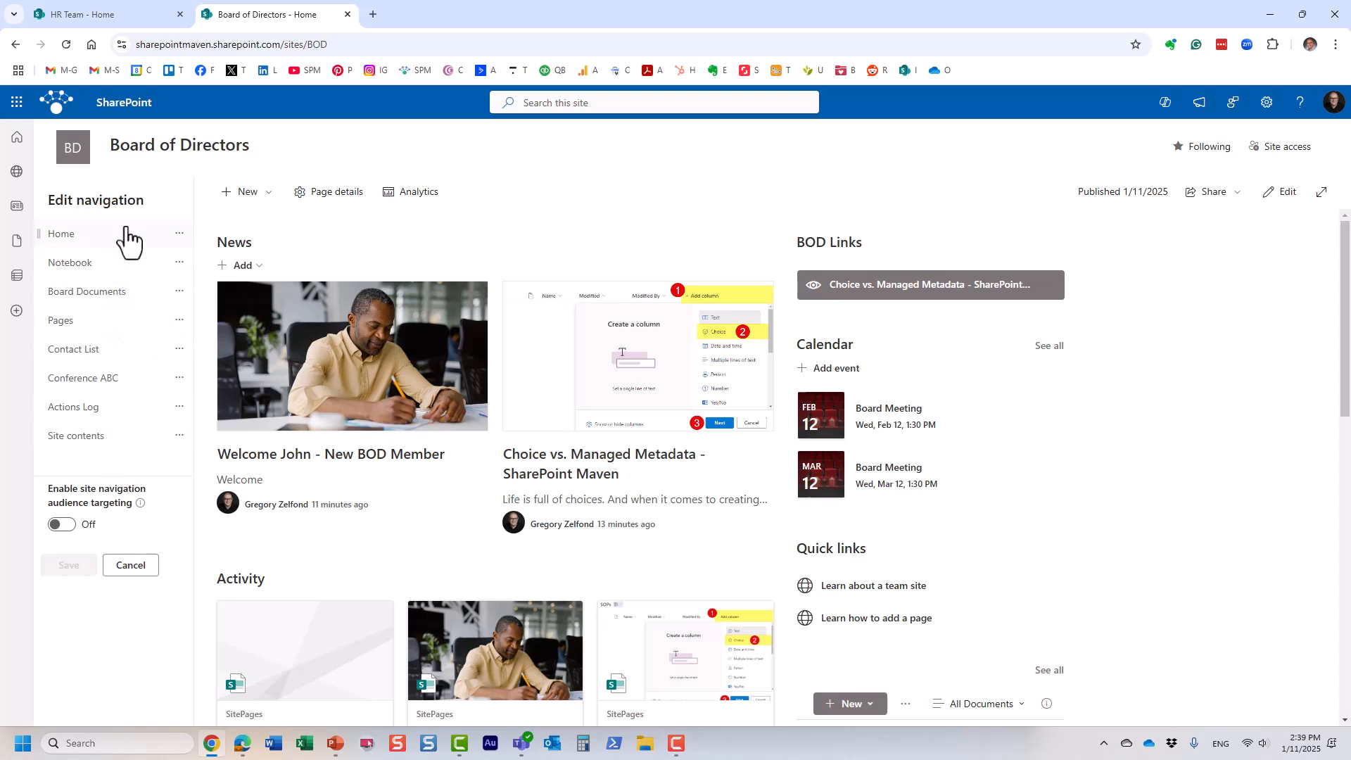
click(180, 325)
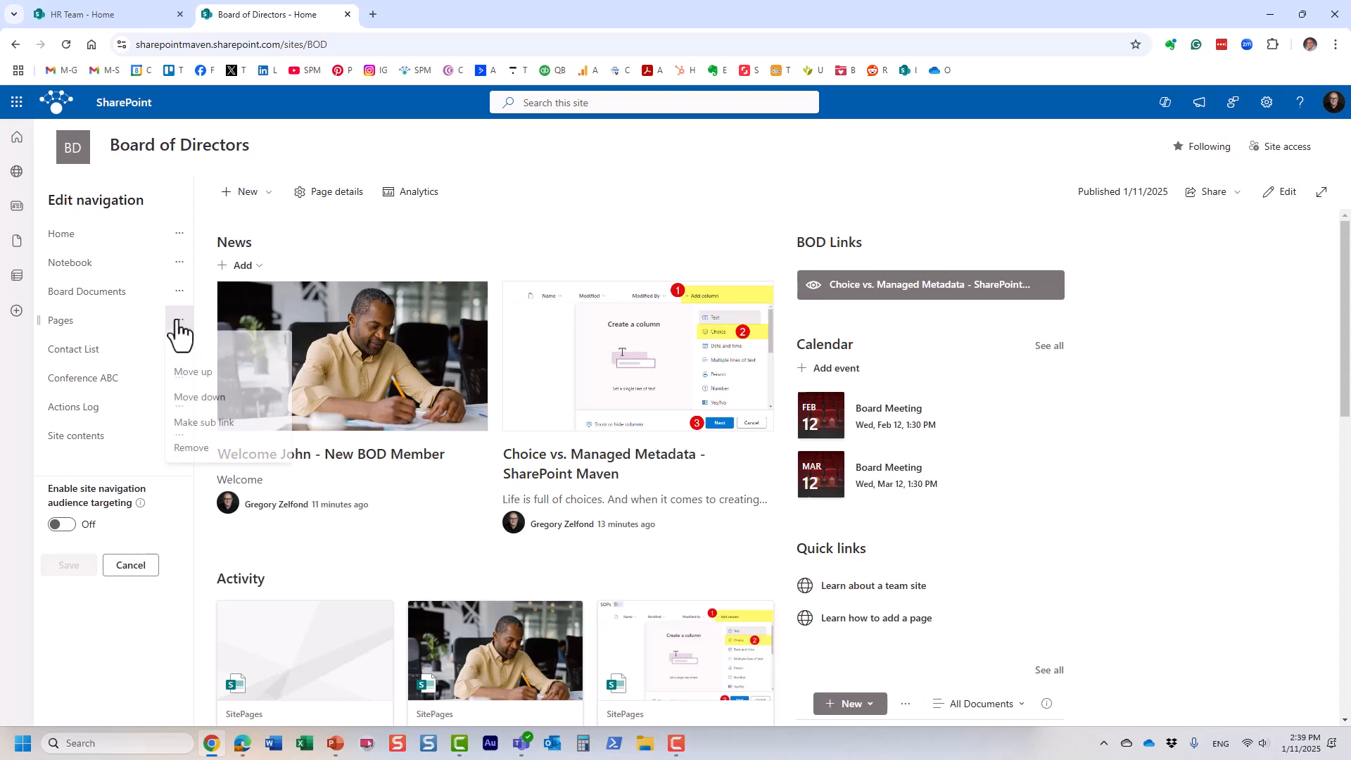
click(219, 468)
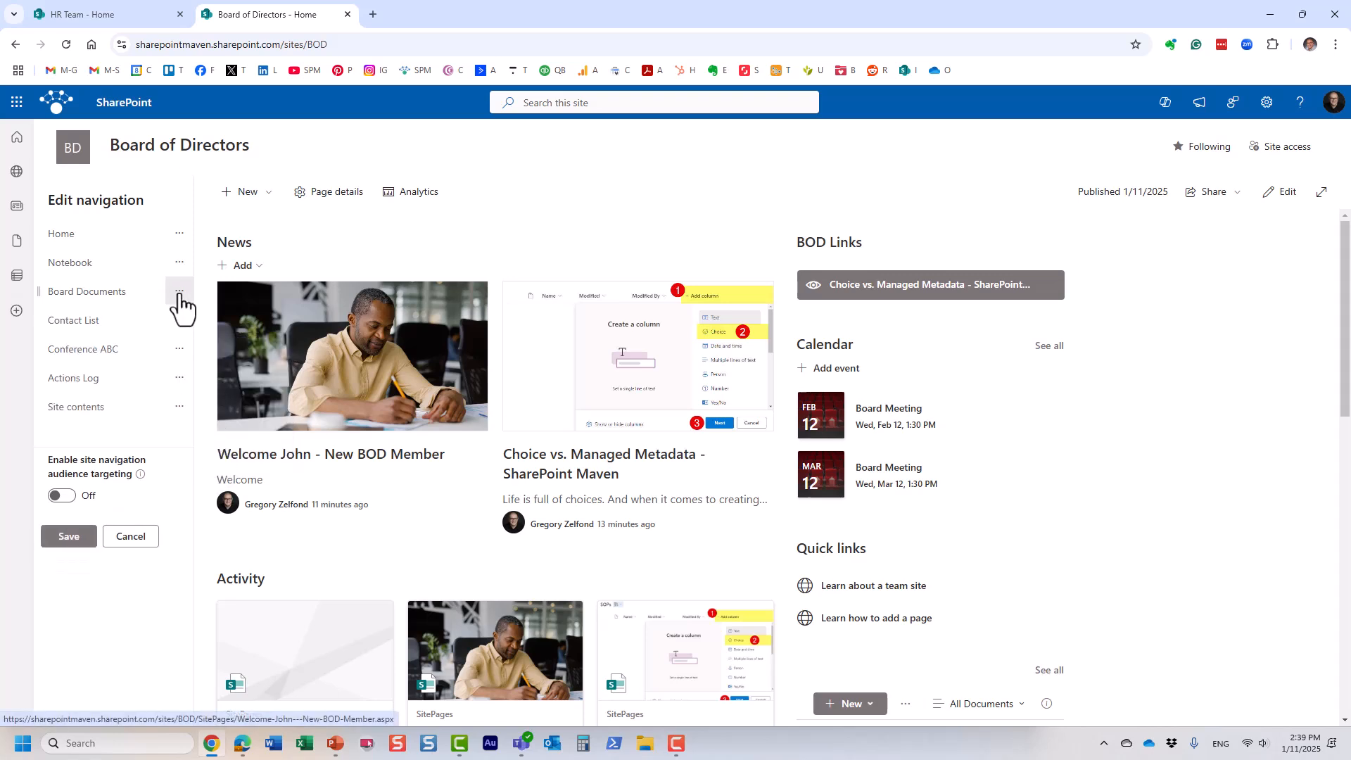
click(180, 349)
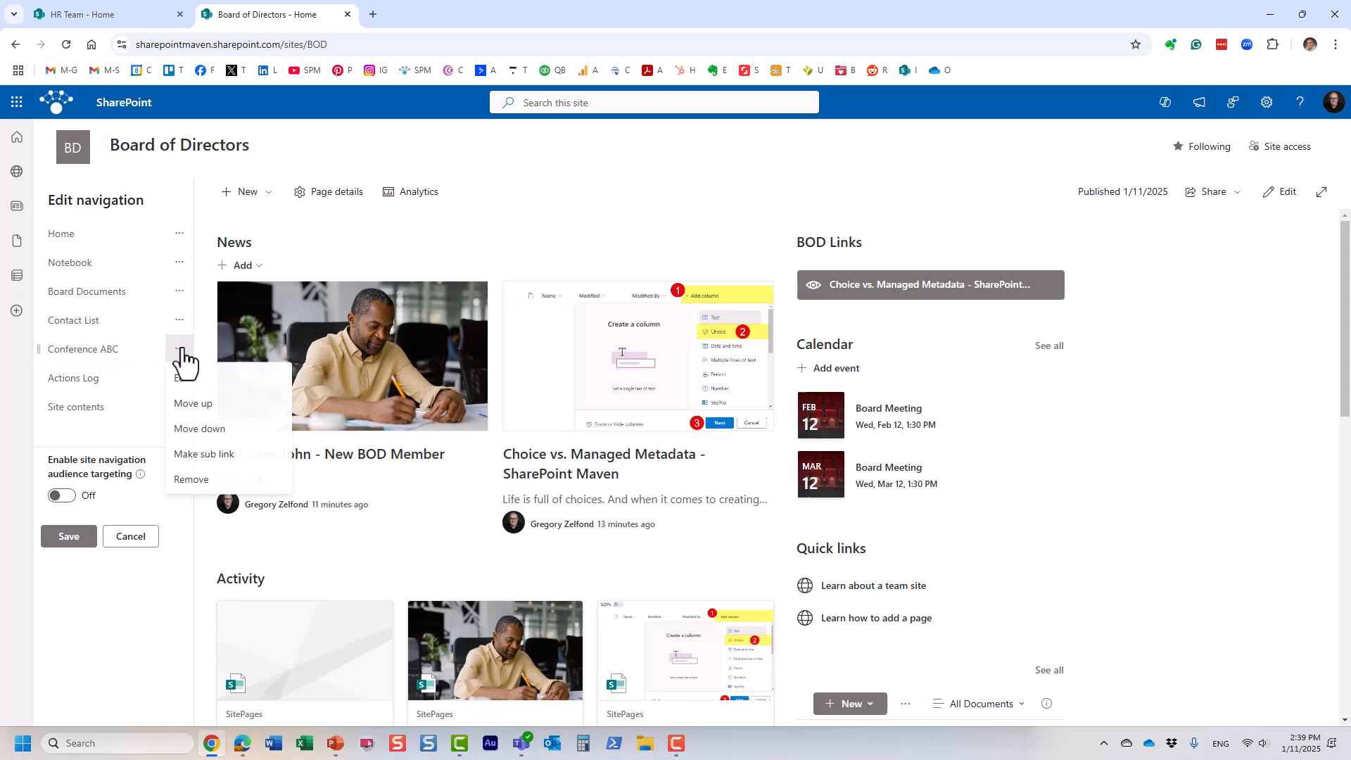
click(210, 484)
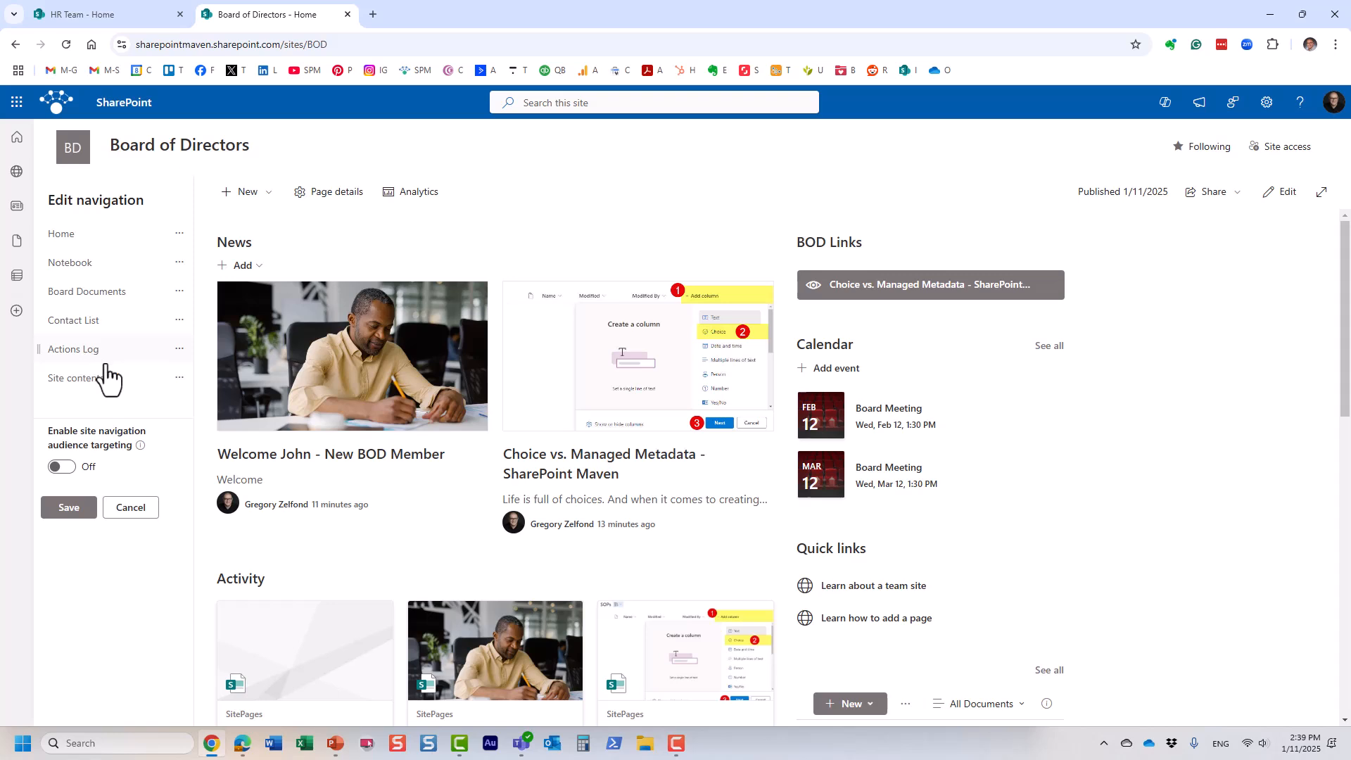
click(184, 380)
click(204, 479)
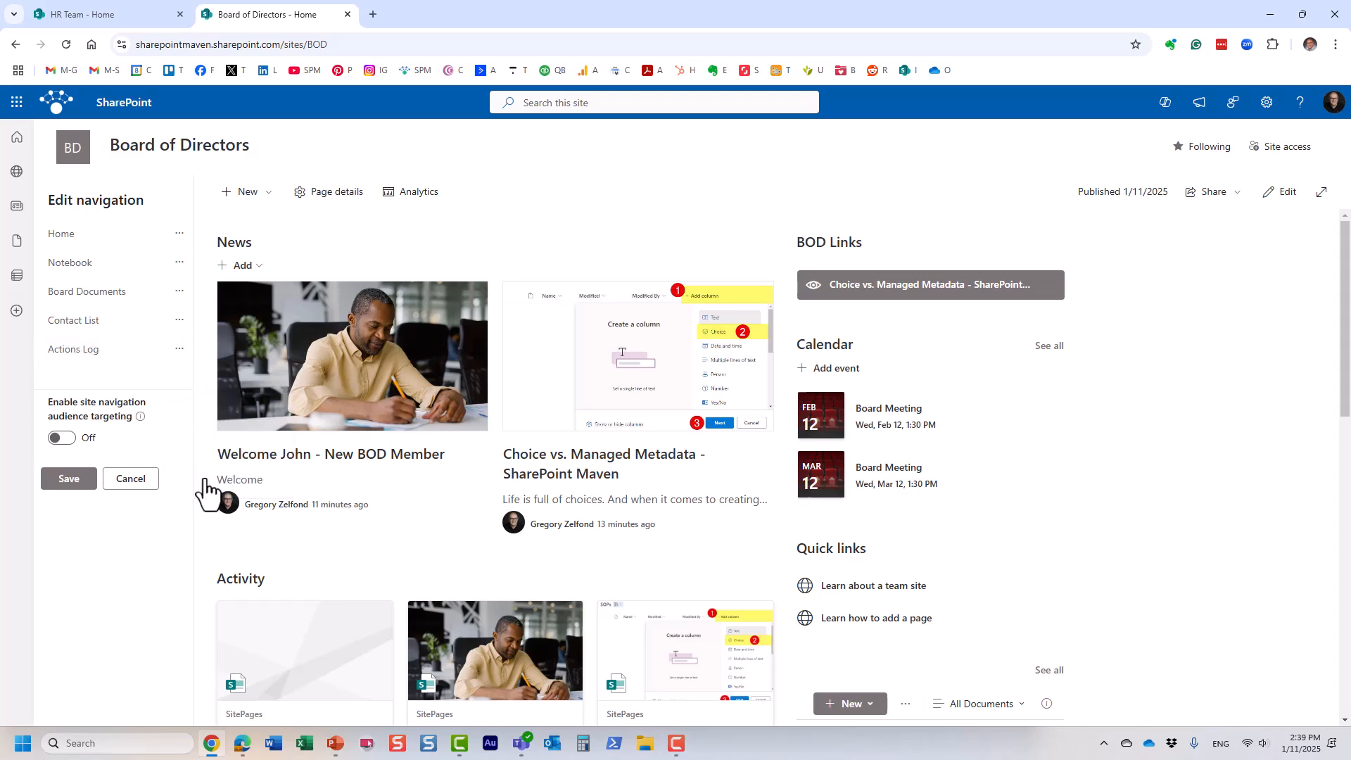
click(179, 322)
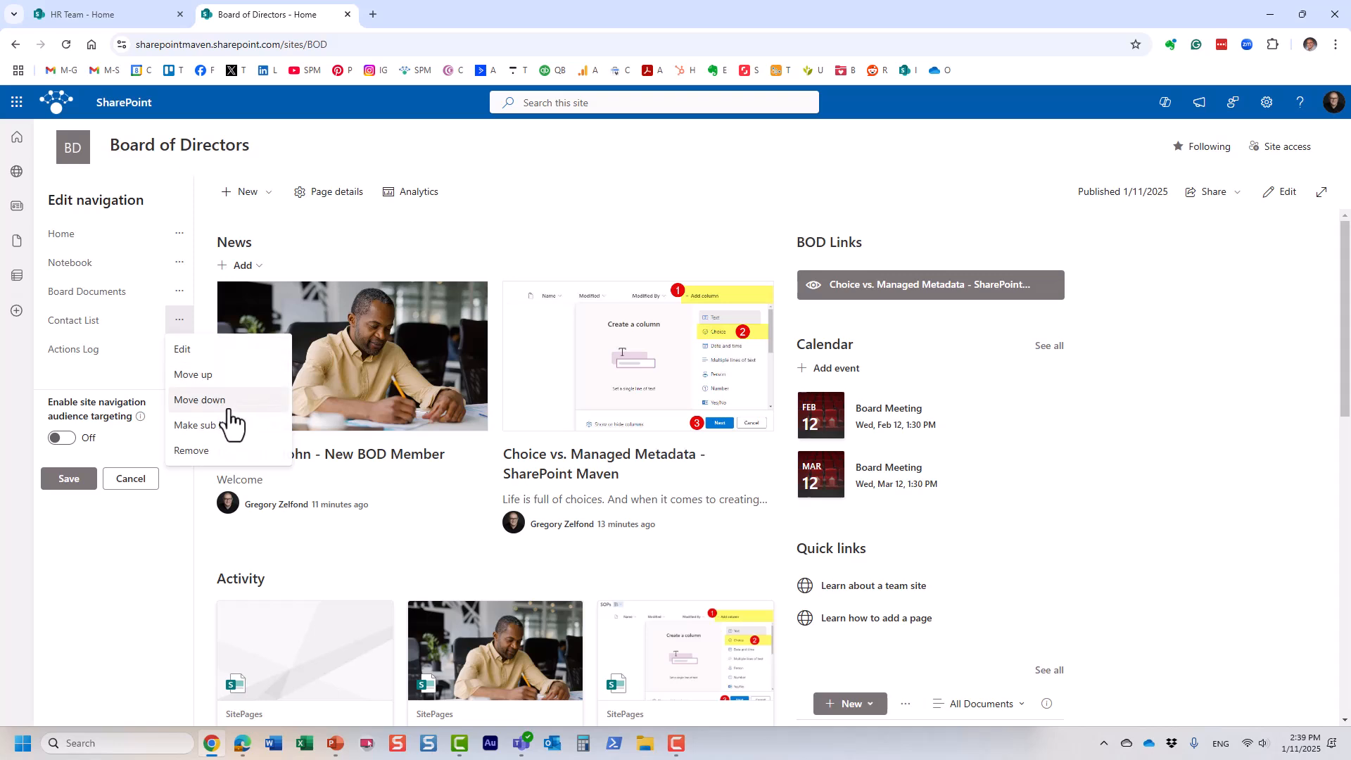
click(271, 426)
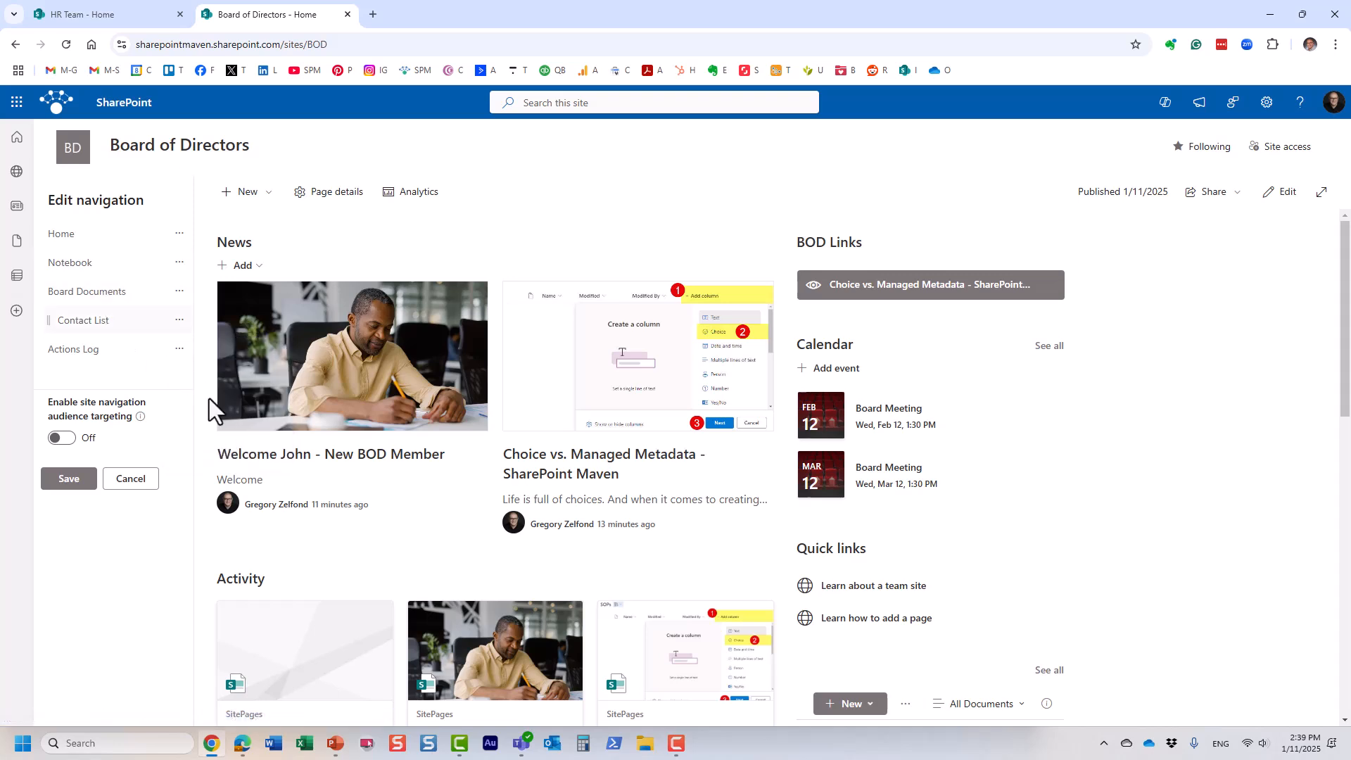
click(179, 321)
click(204, 374)
Step: Rename the Home navigation link to BOD Home and save the navigation
click(79, 238)
click(225, 263)
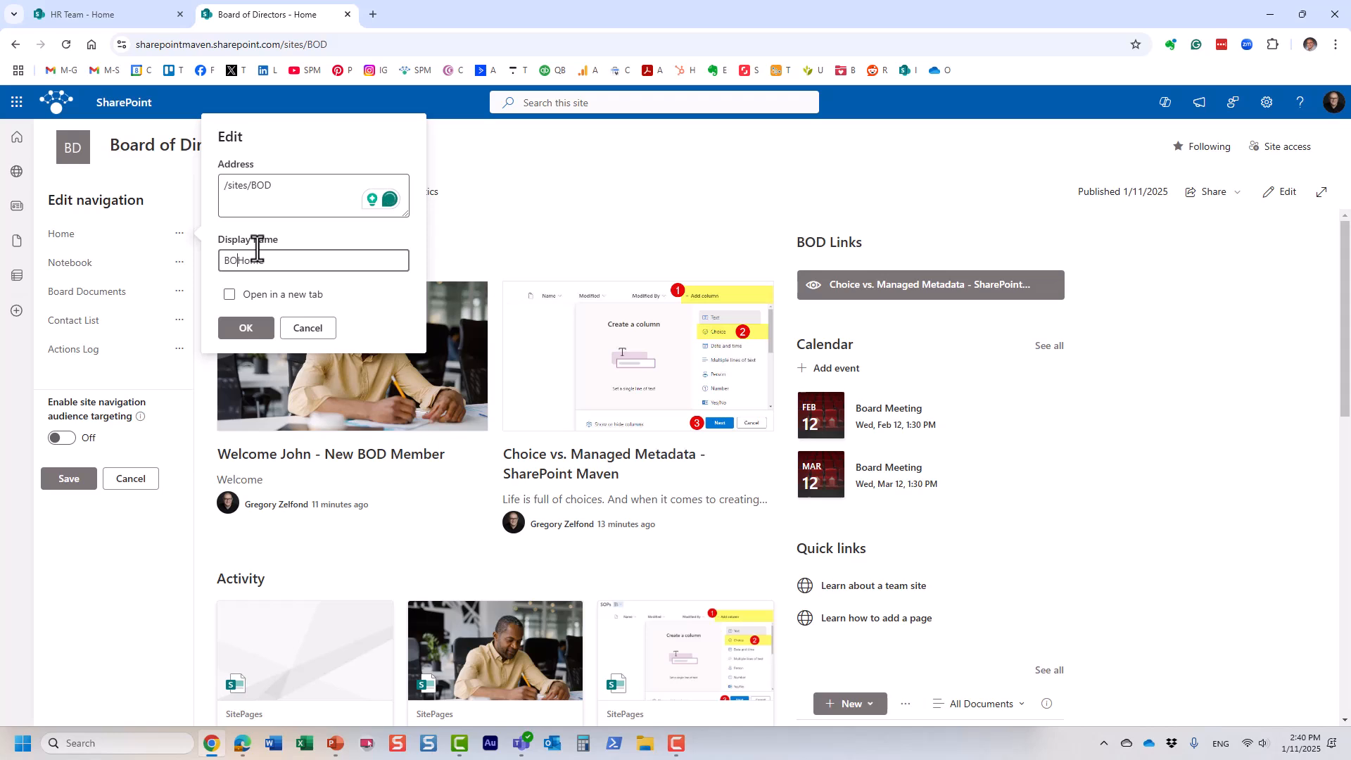
click(243, 331)
click(69, 479)
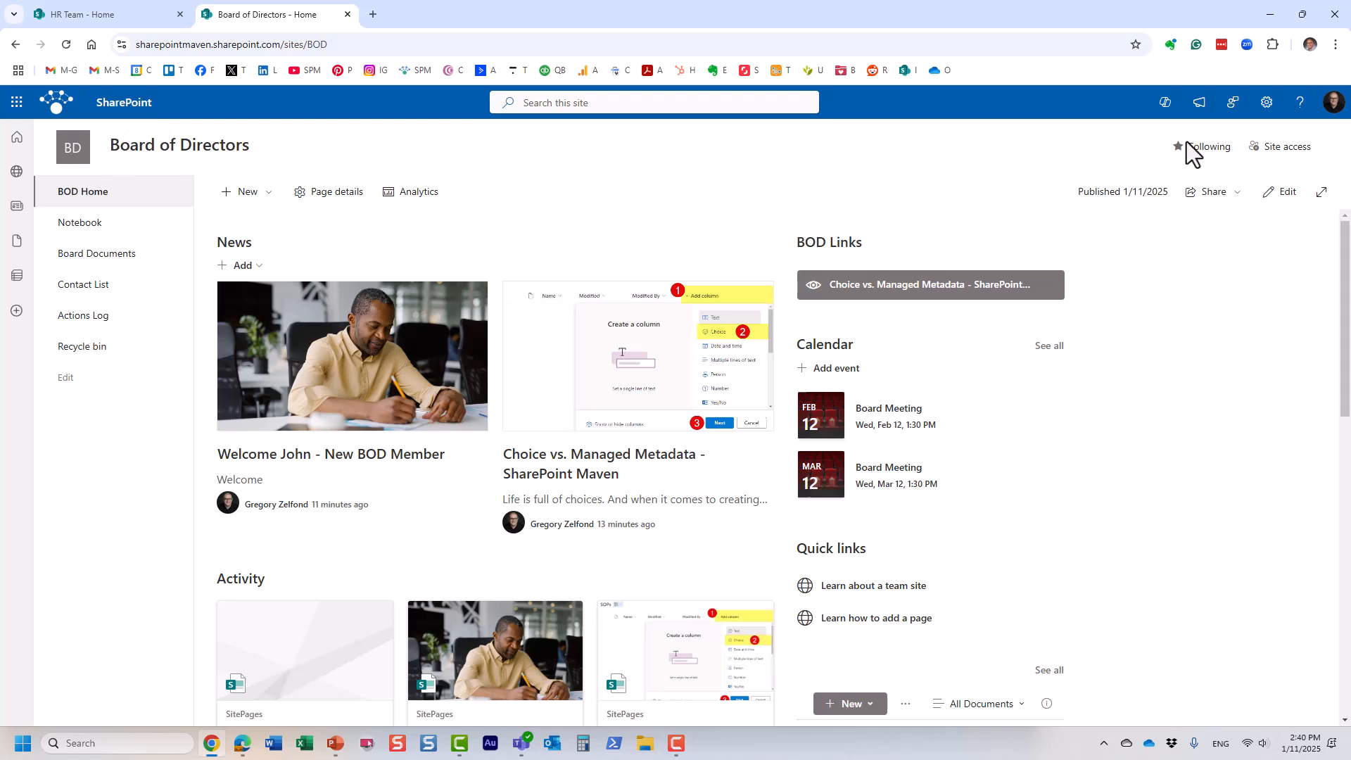
Step: Review the site header appearance settings, discarding any changes, and check the home page
click(1267, 104)
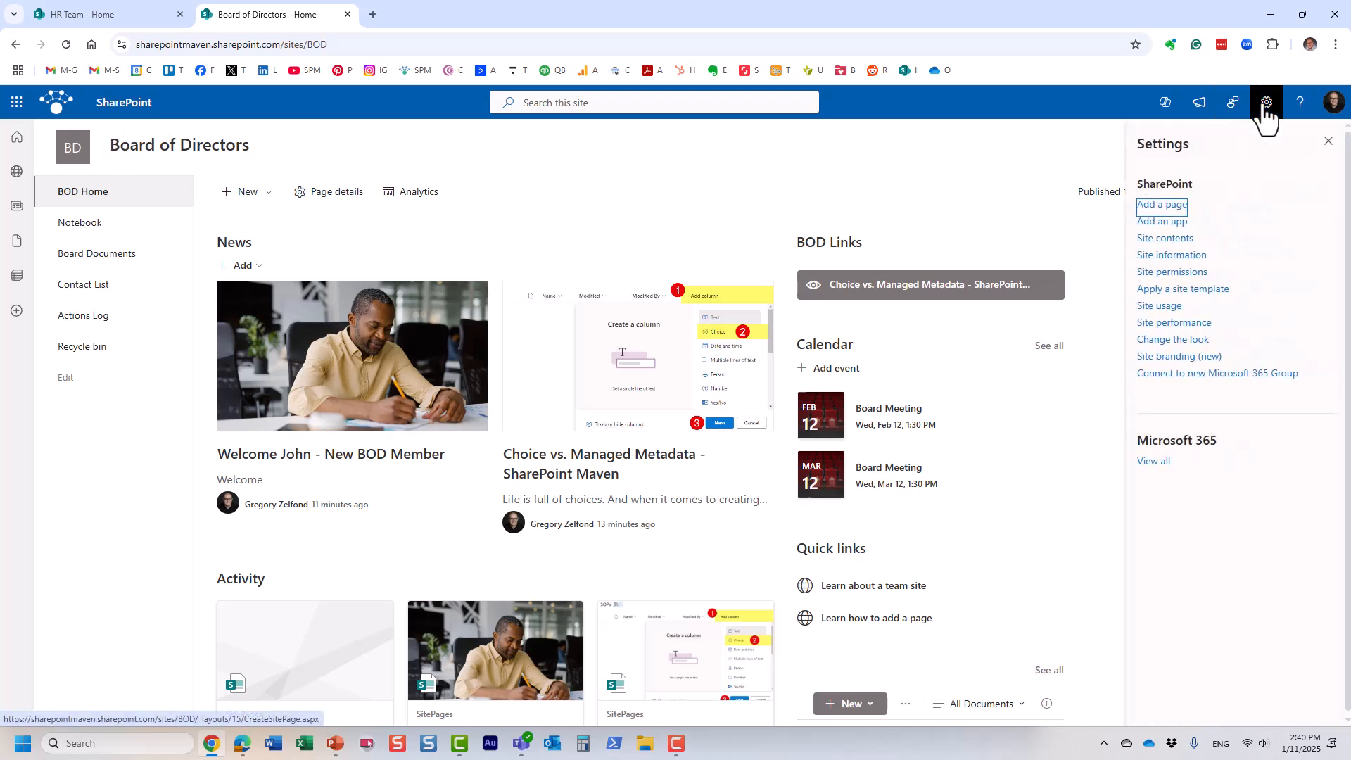
click(1205, 341)
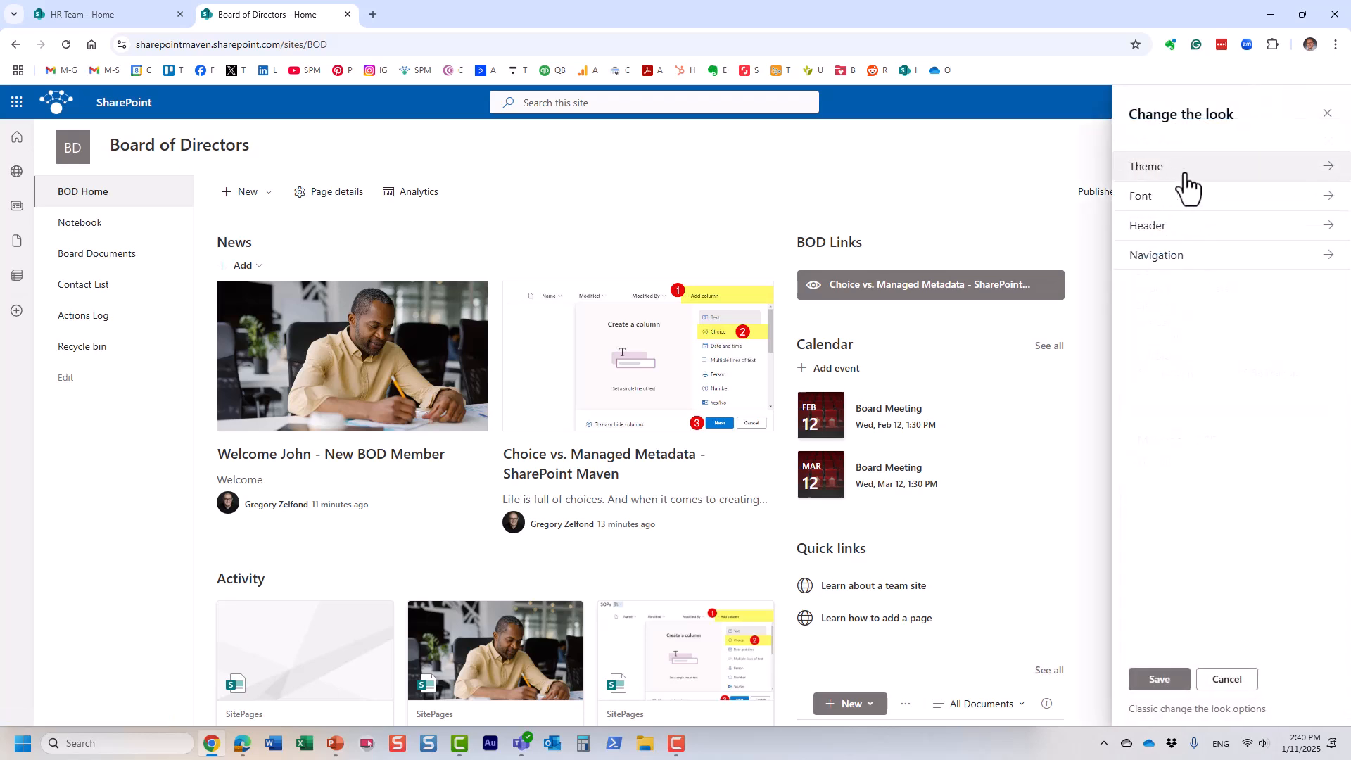
click(1188, 232)
scroll(1209, 591, down, 3)
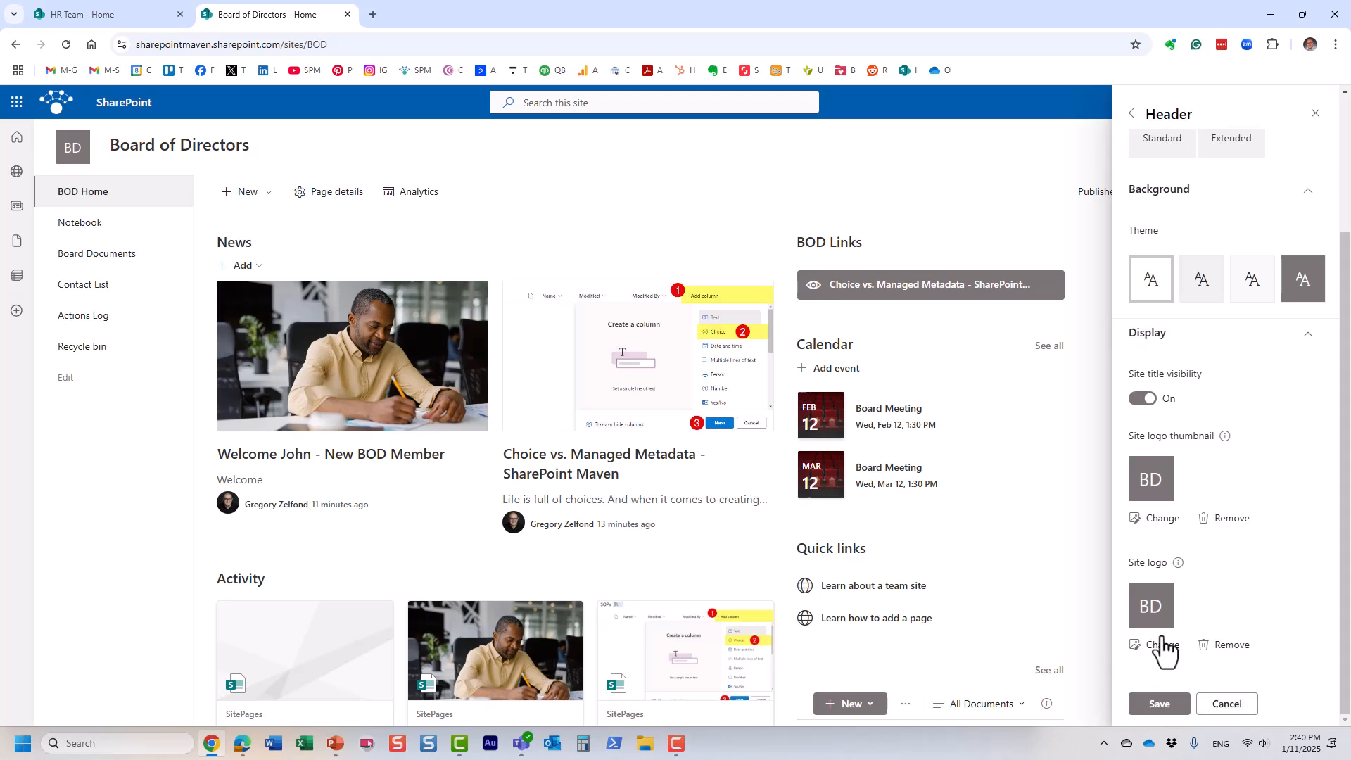
click(1227, 705)
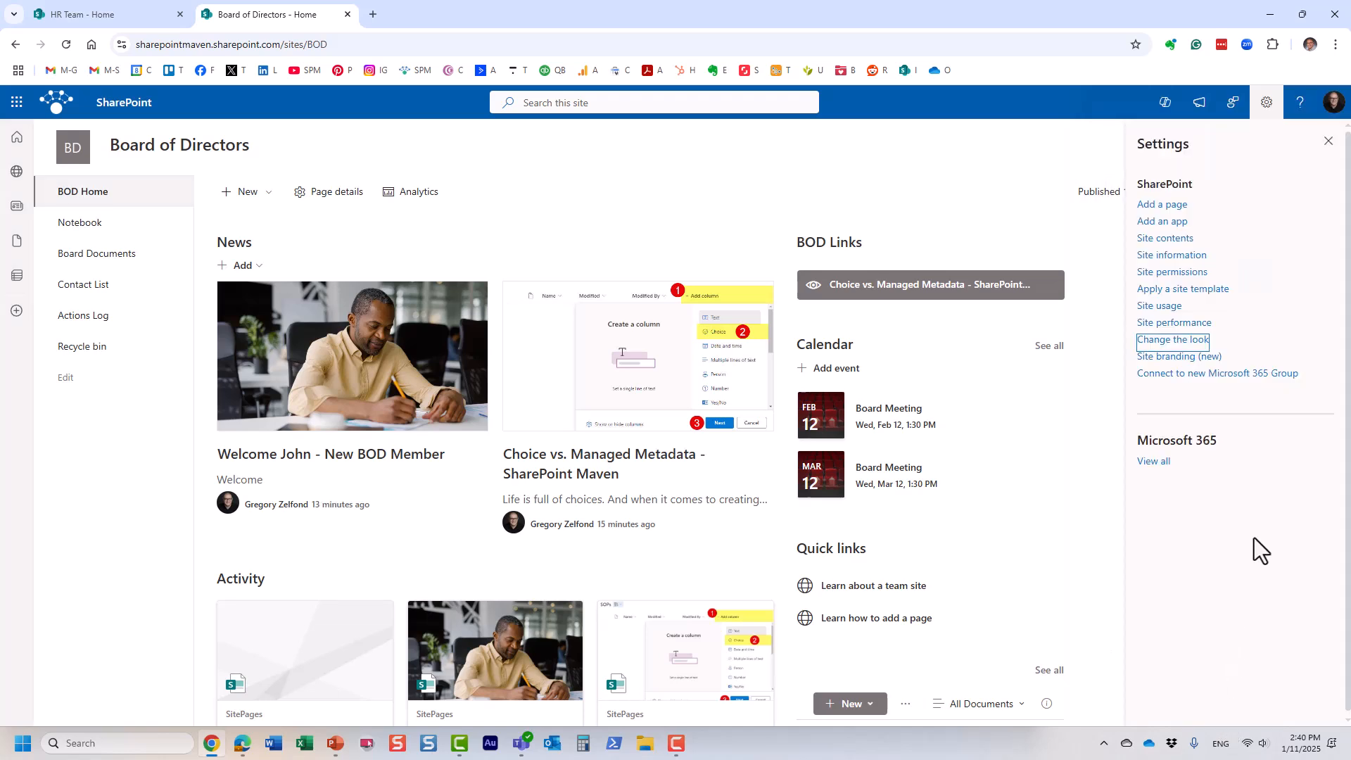
click(1320, 147)
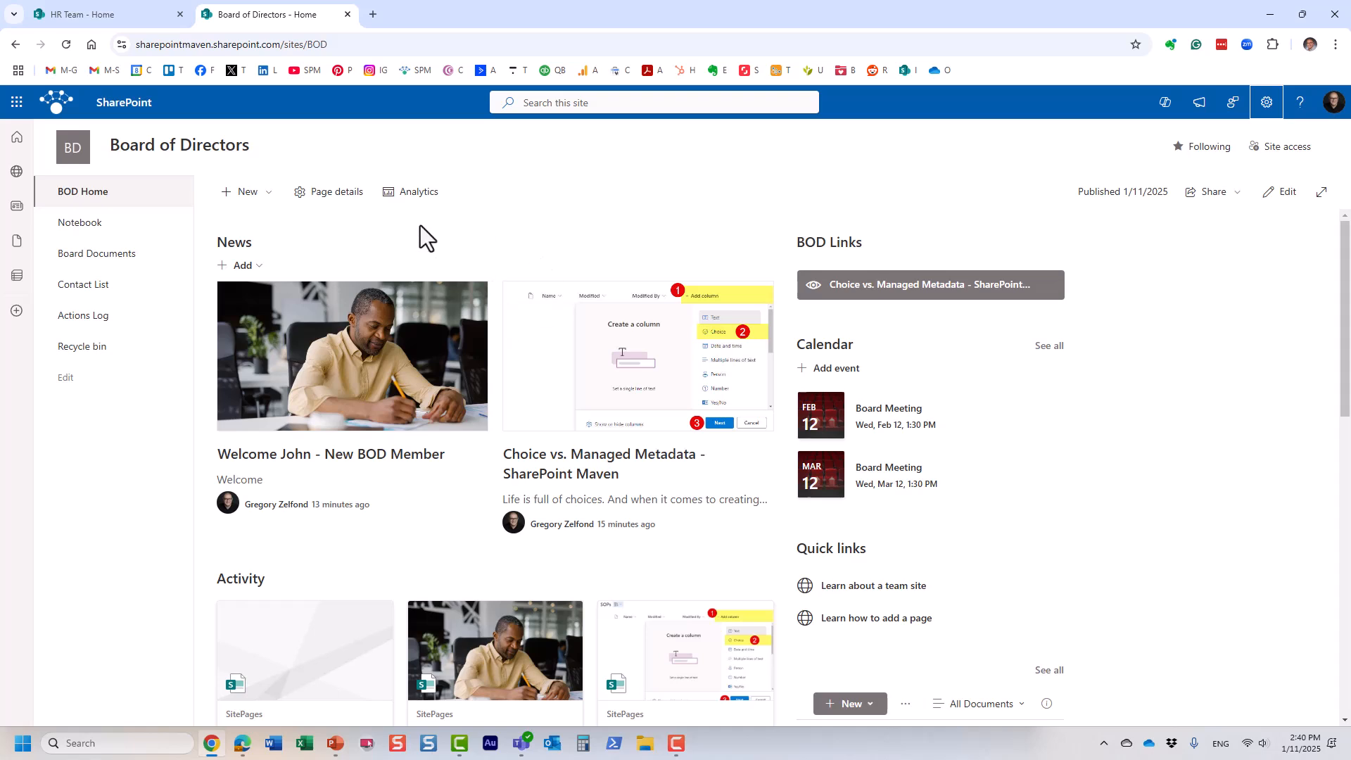
scroll(672, 436, down, 3)
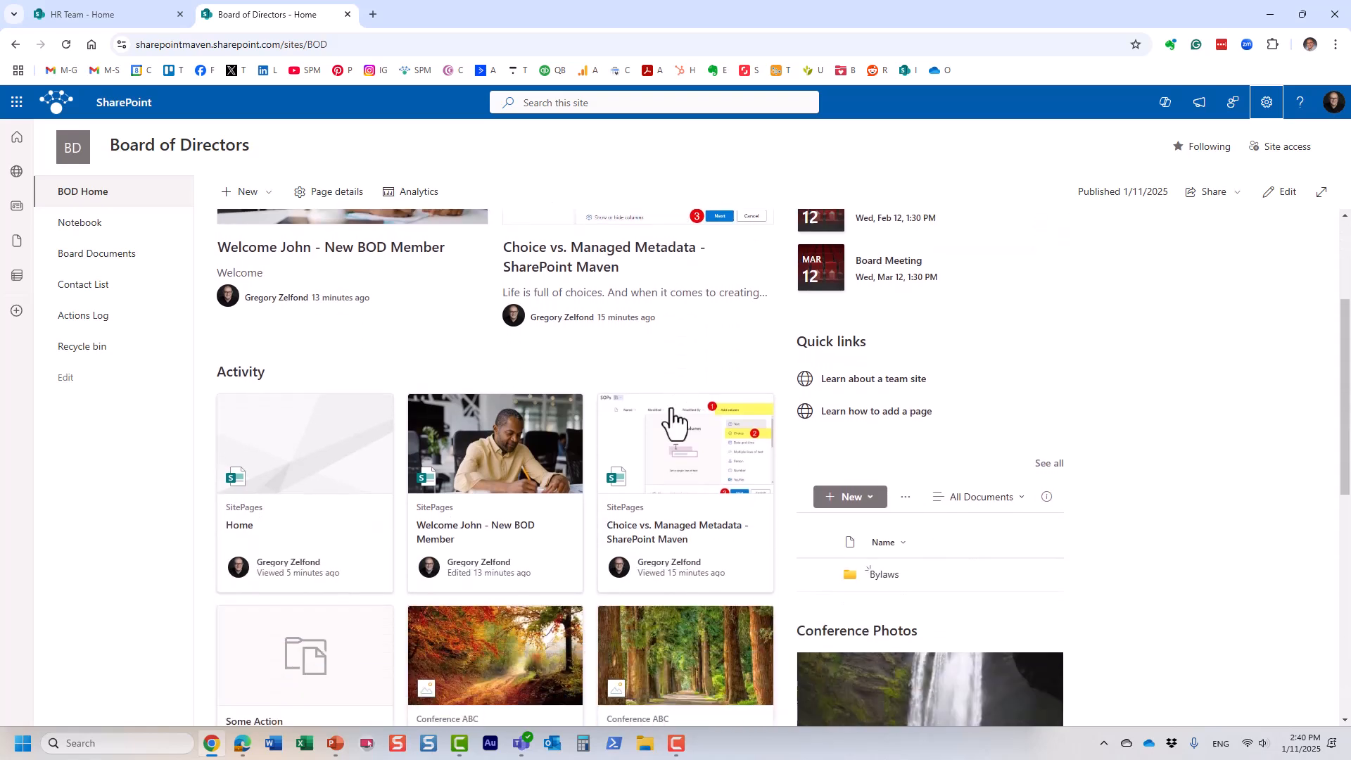
scroll(663, 432, up, 3)
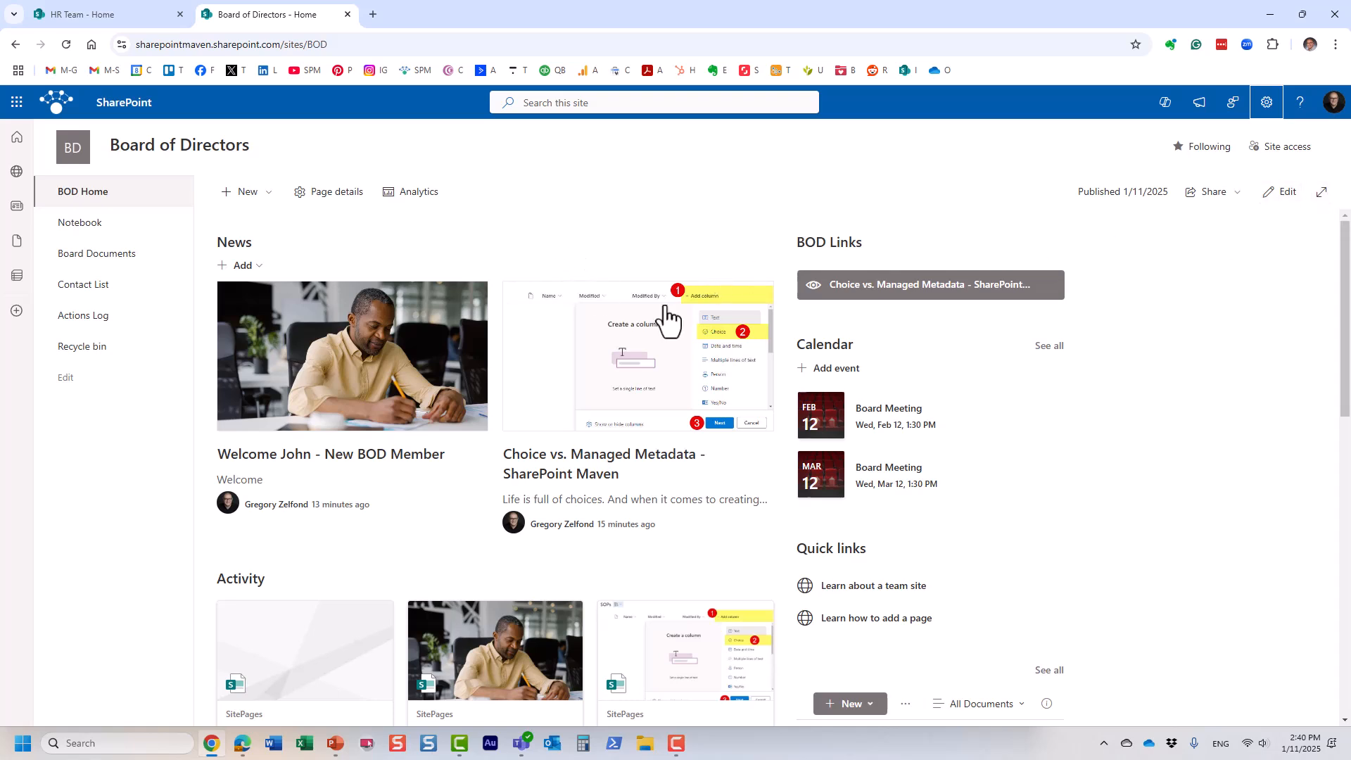
Step: Switch the top section to three columns and move BOD Links to the right column
click(1285, 194)
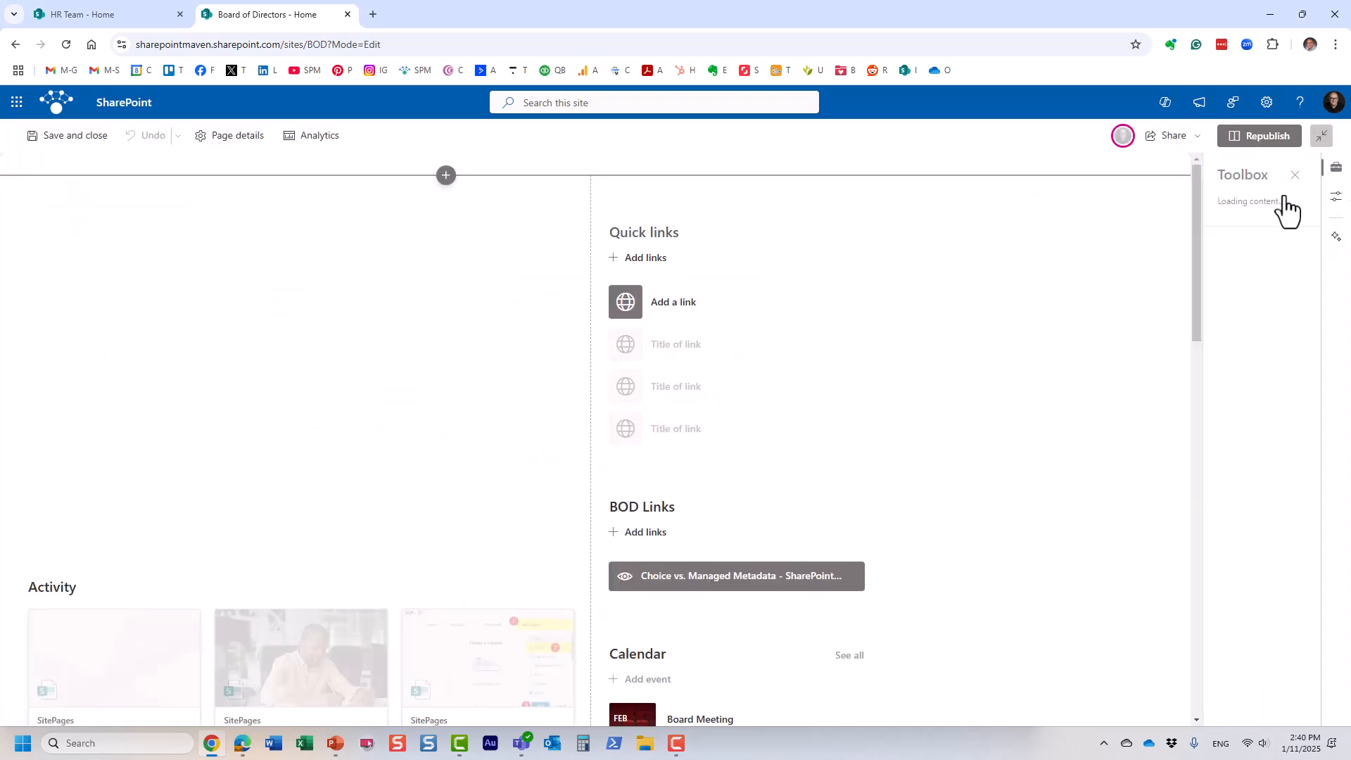
click(1295, 176)
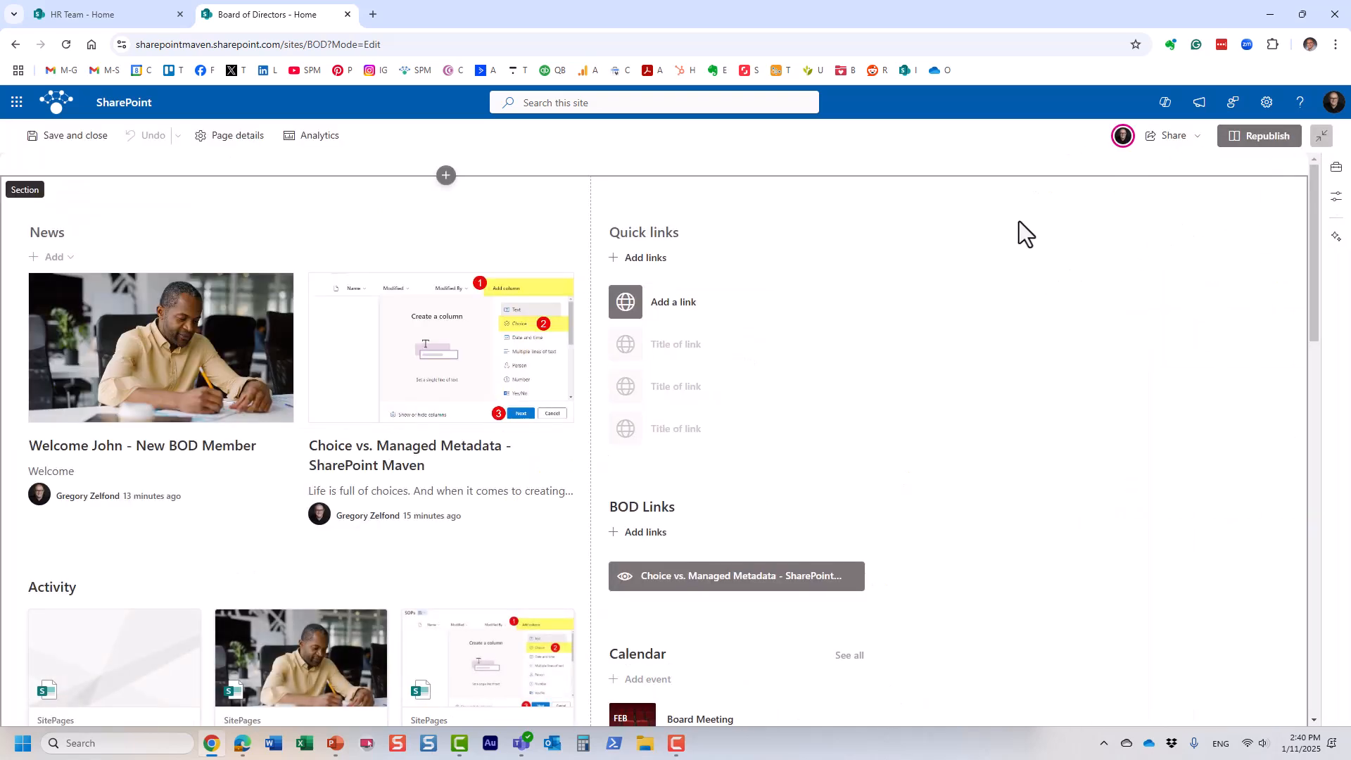
click(809, 228)
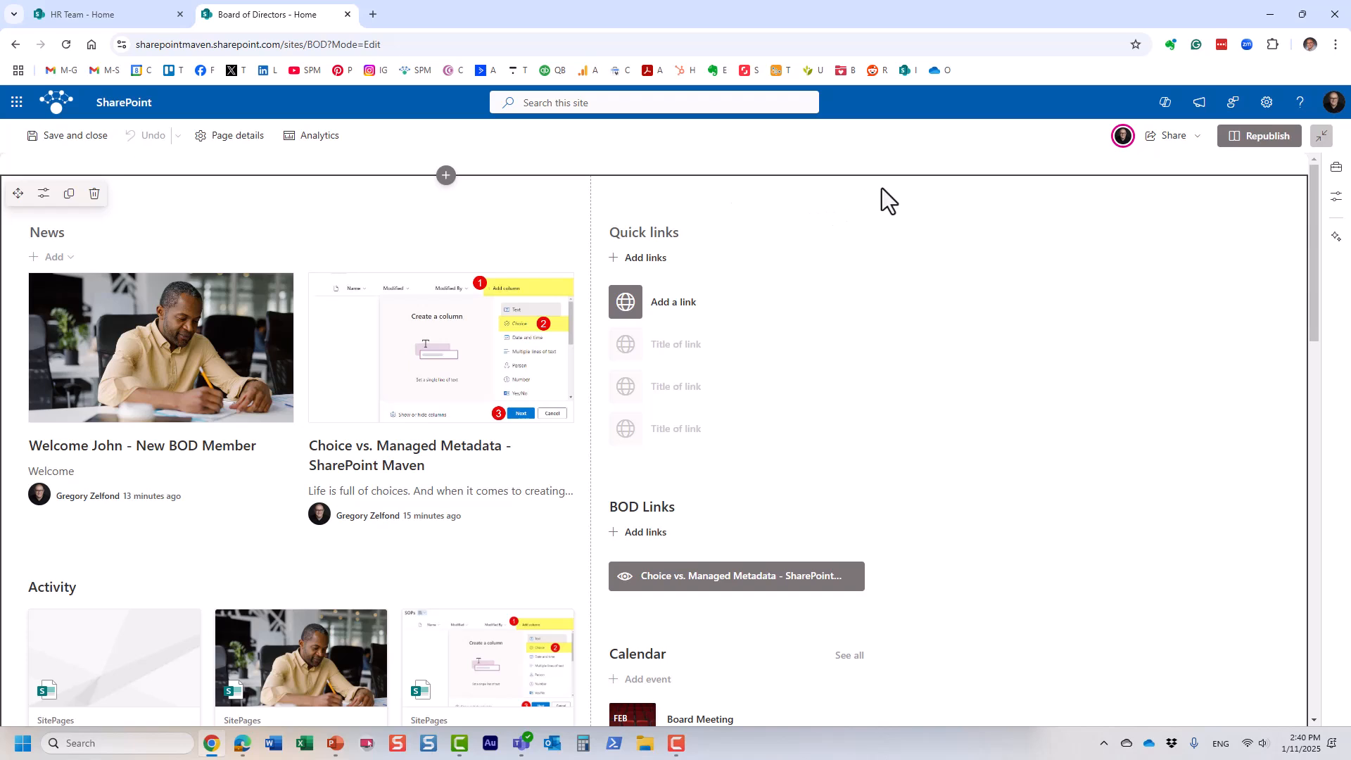
click(44, 194)
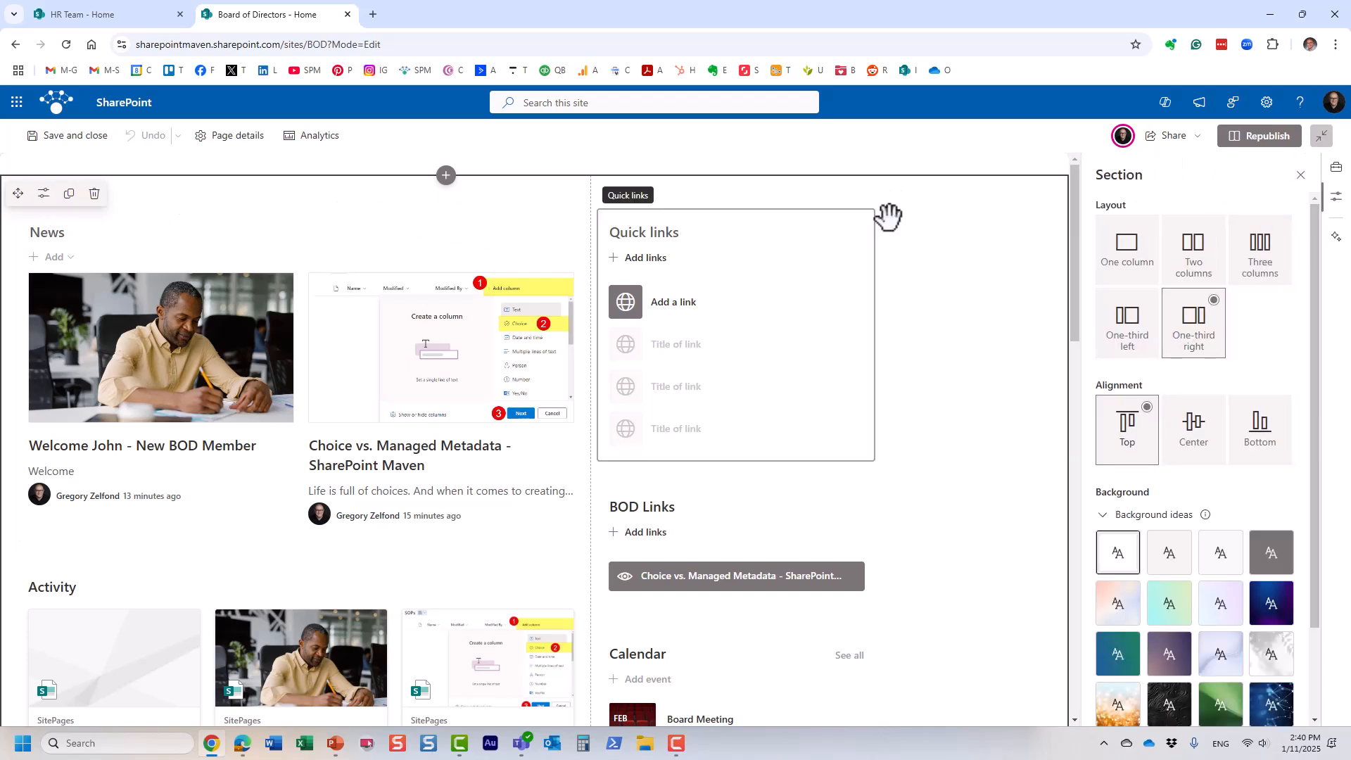
click(1256, 268)
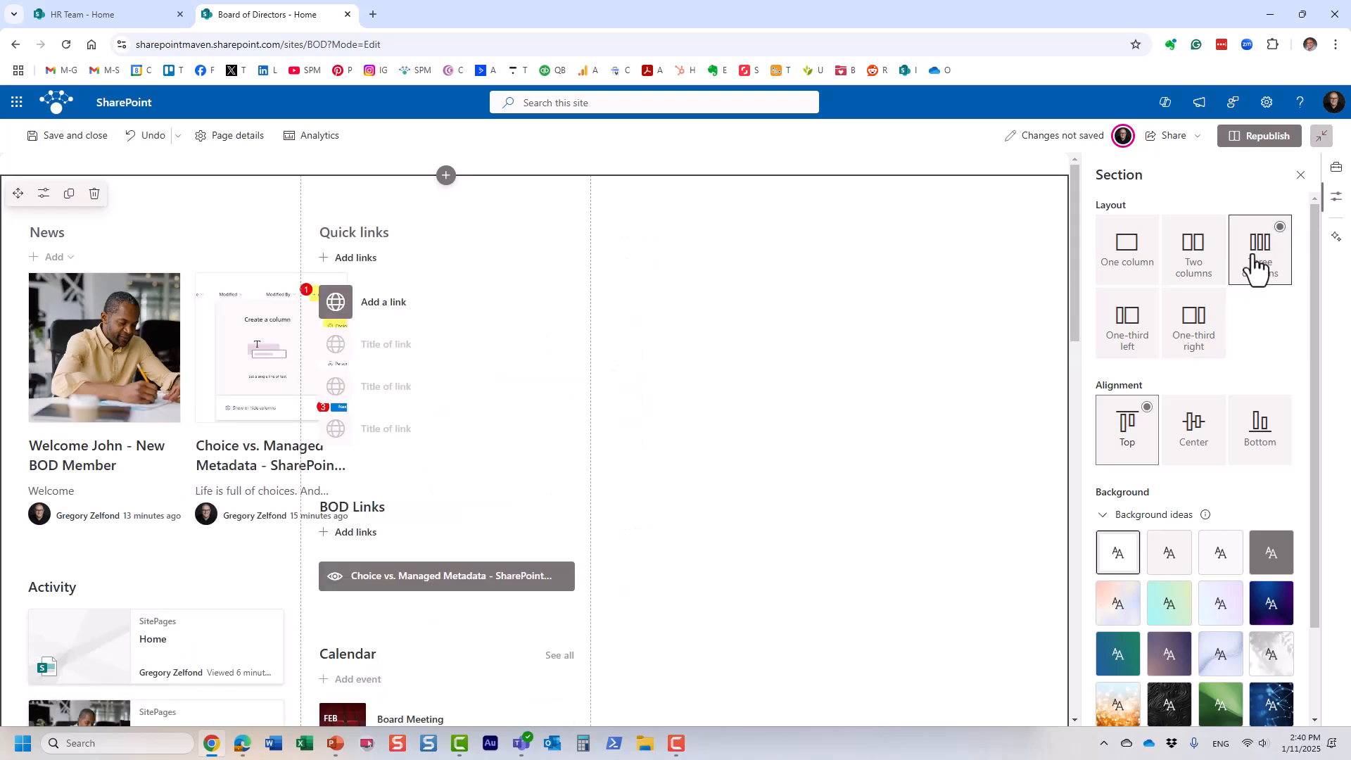
click(1301, 176)
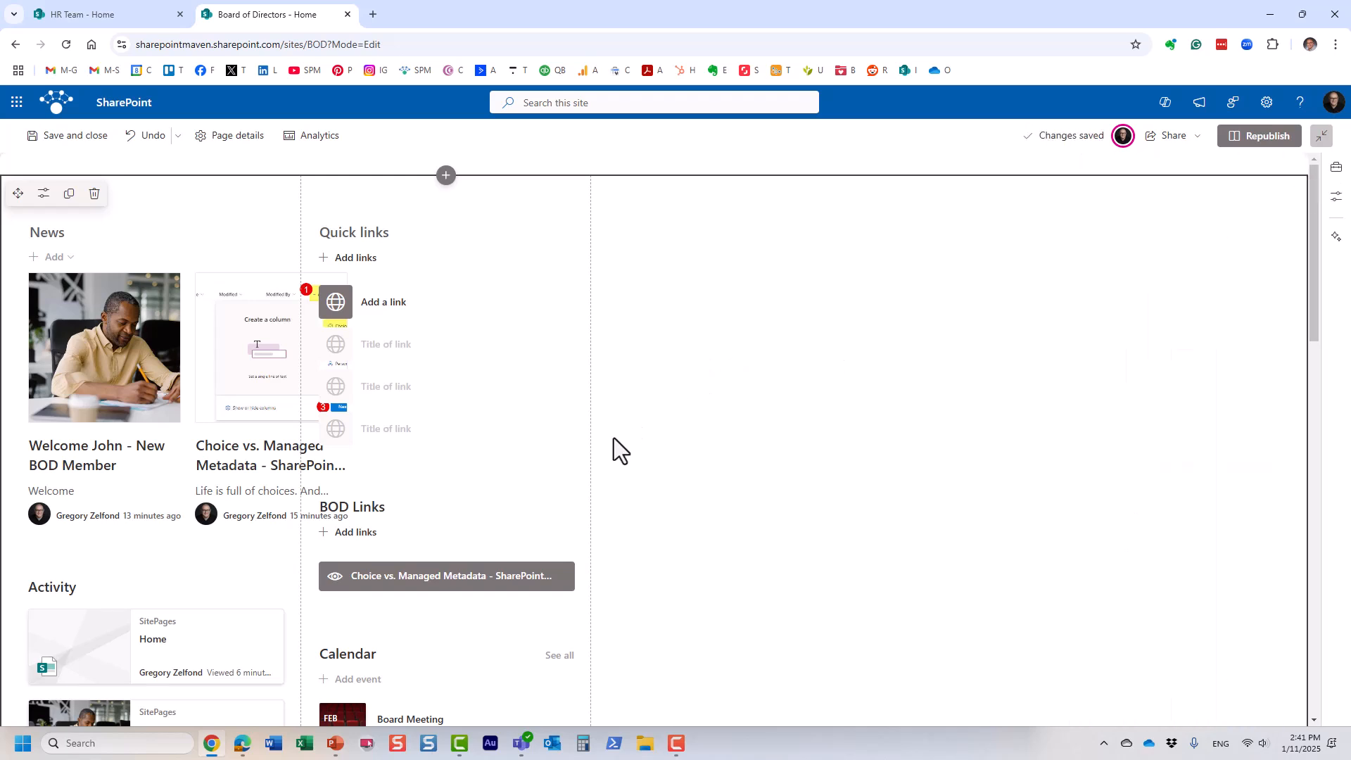
click(63, 238)
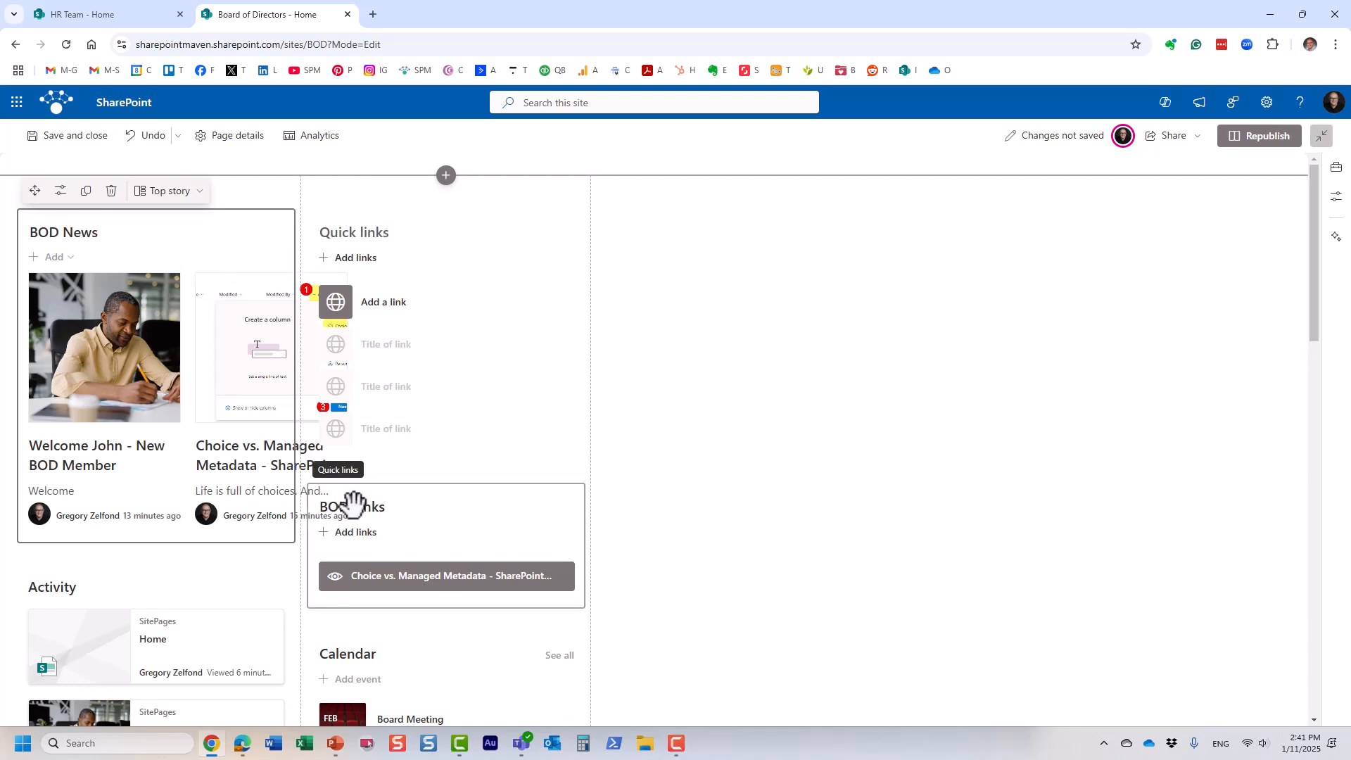
drag(353, 502, 665, 210)
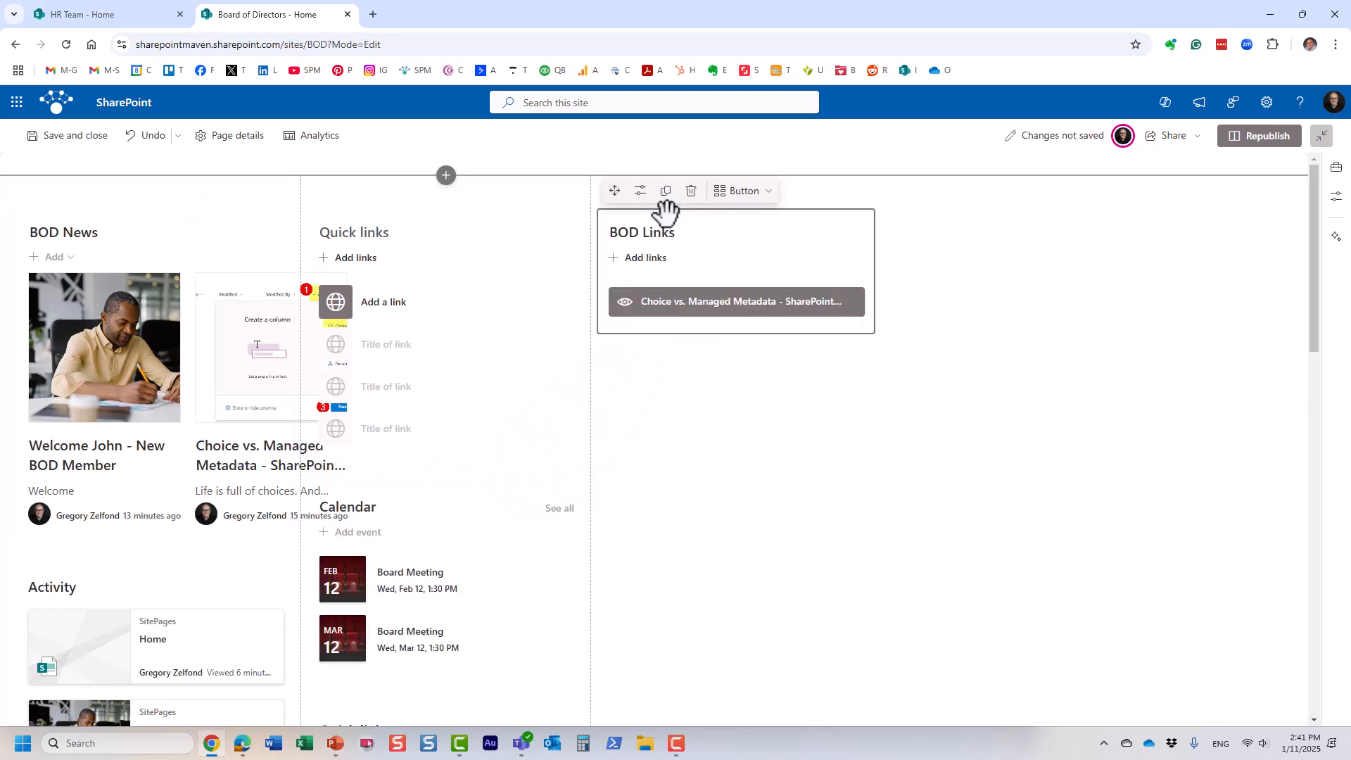
Step: Delete both Quick links web parts, the document library and the Activity web part
click(360, 218)
click(399, 191)
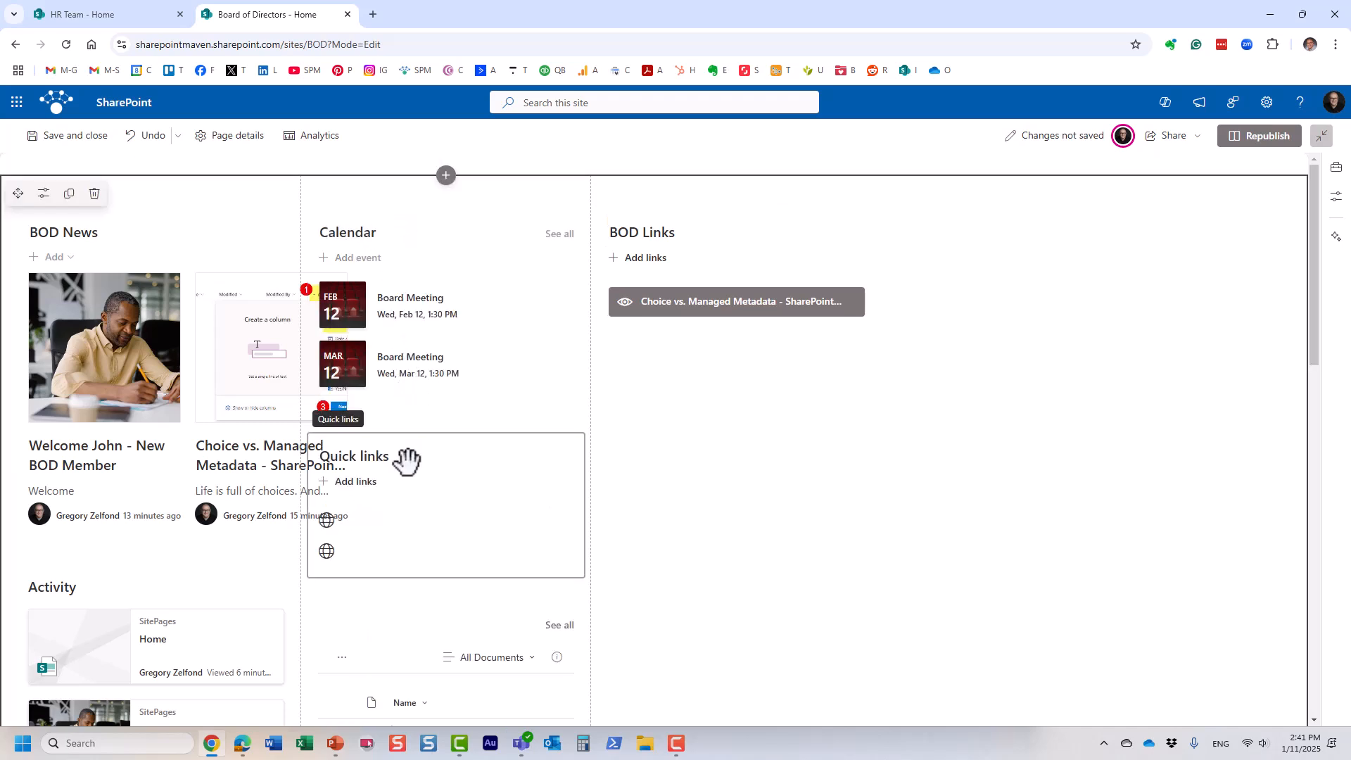
scroll(397, 451, down, 1)
click(366, 356)
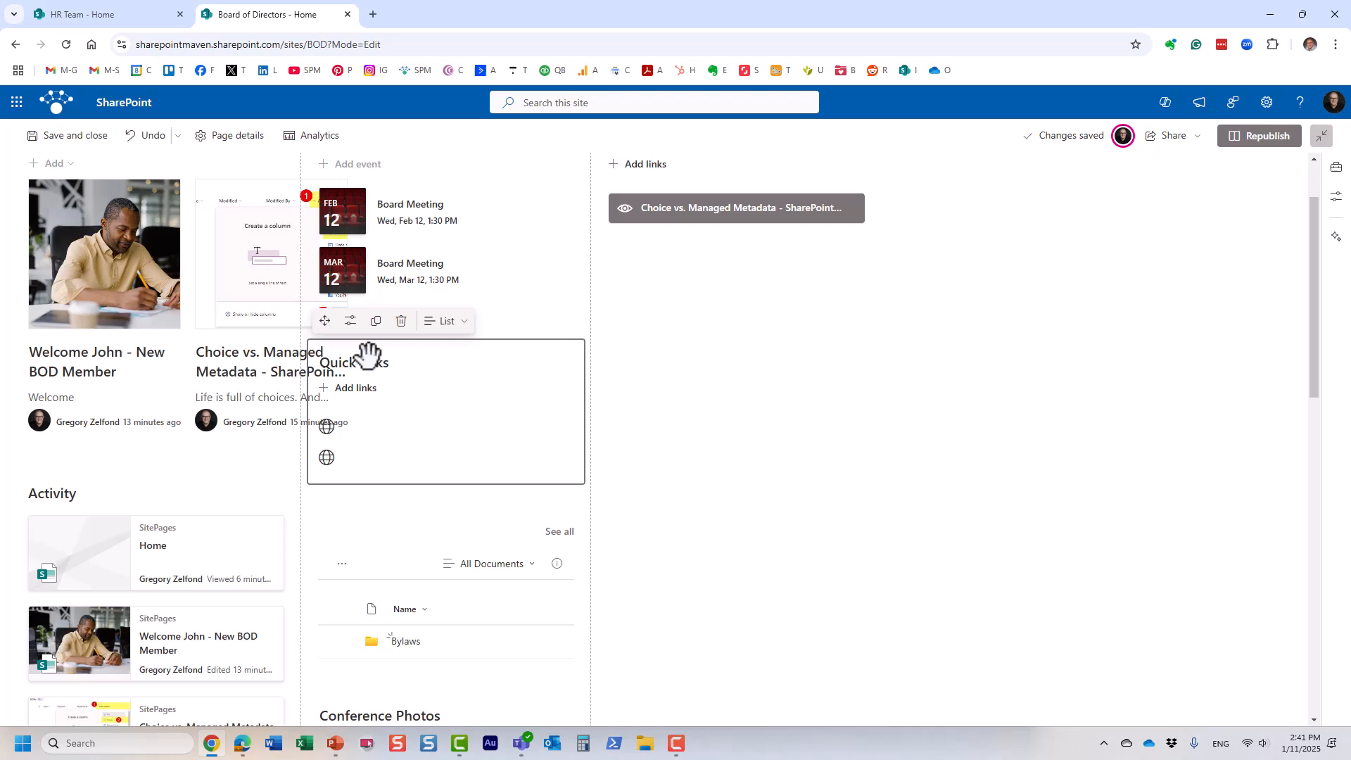
click(401, 321)
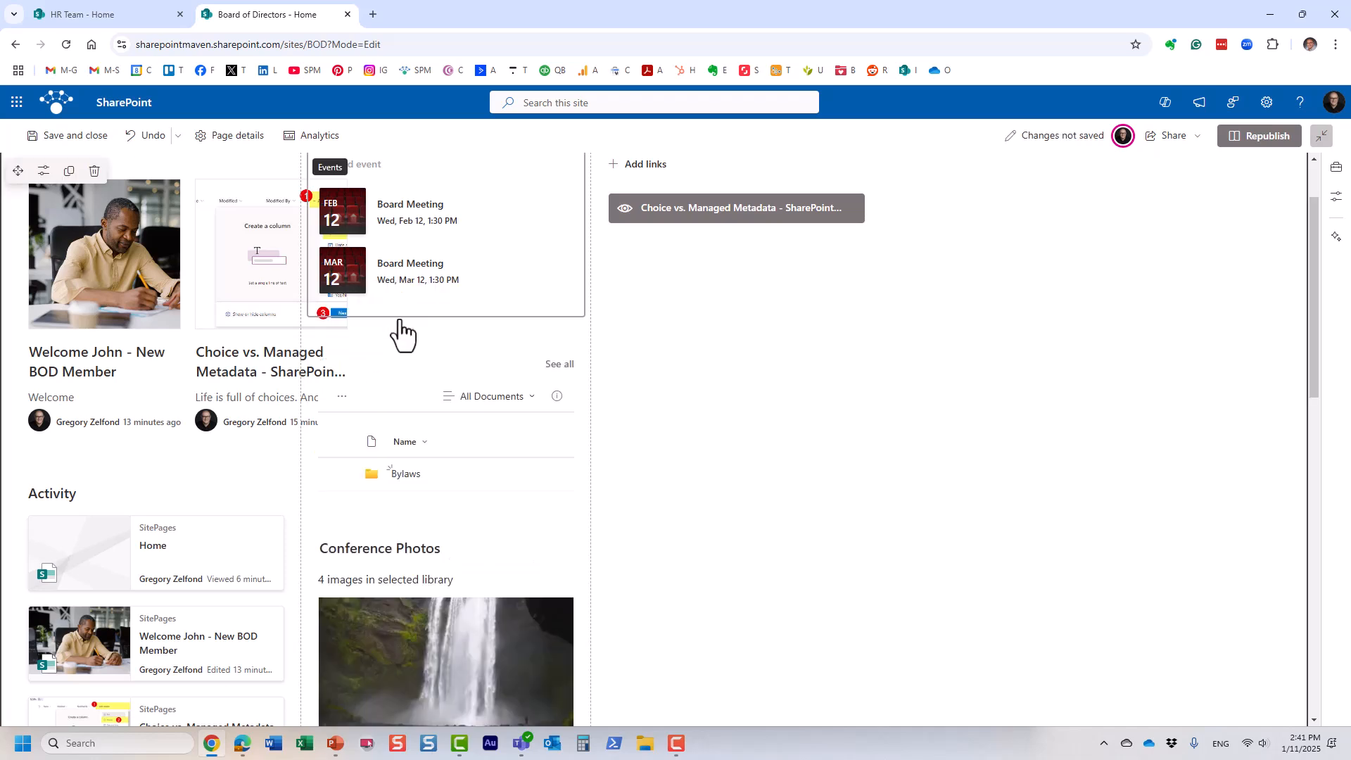
click(365, 355)
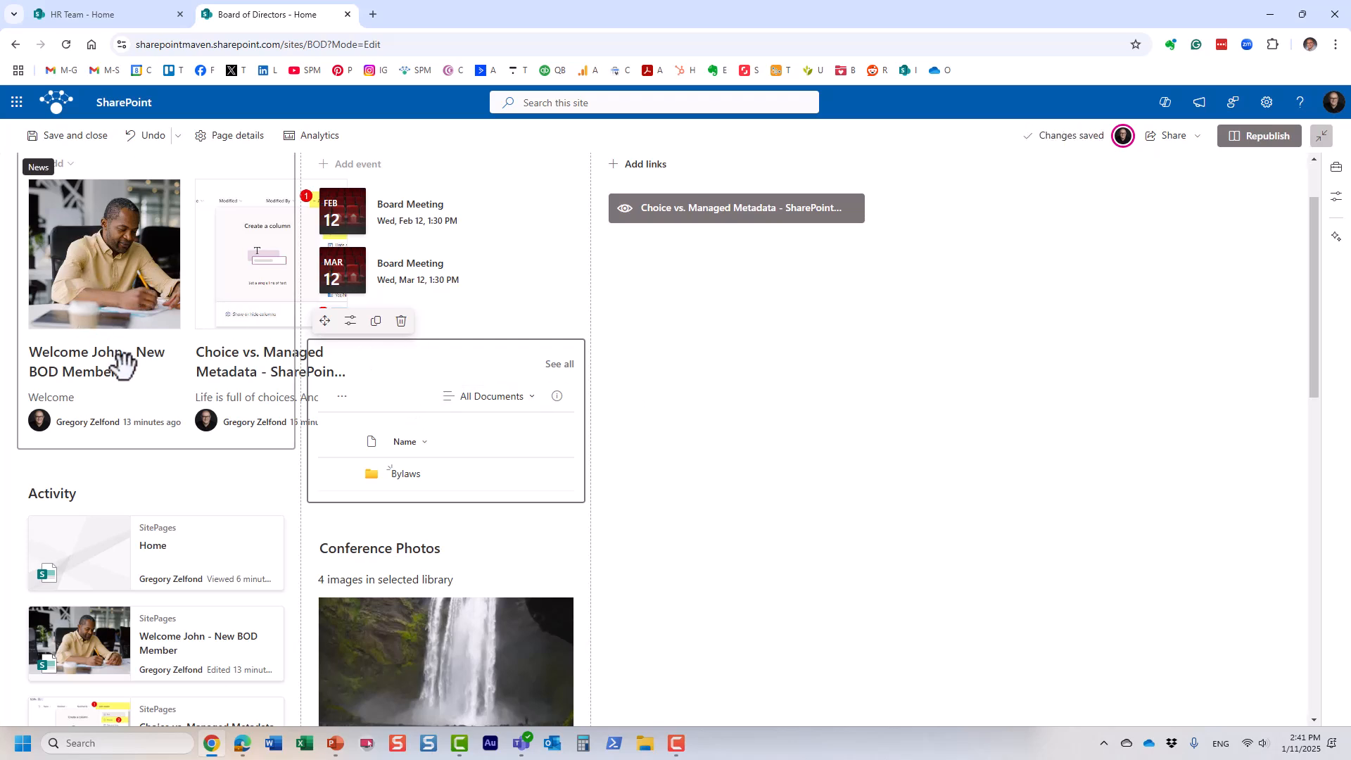
click(402, 321)
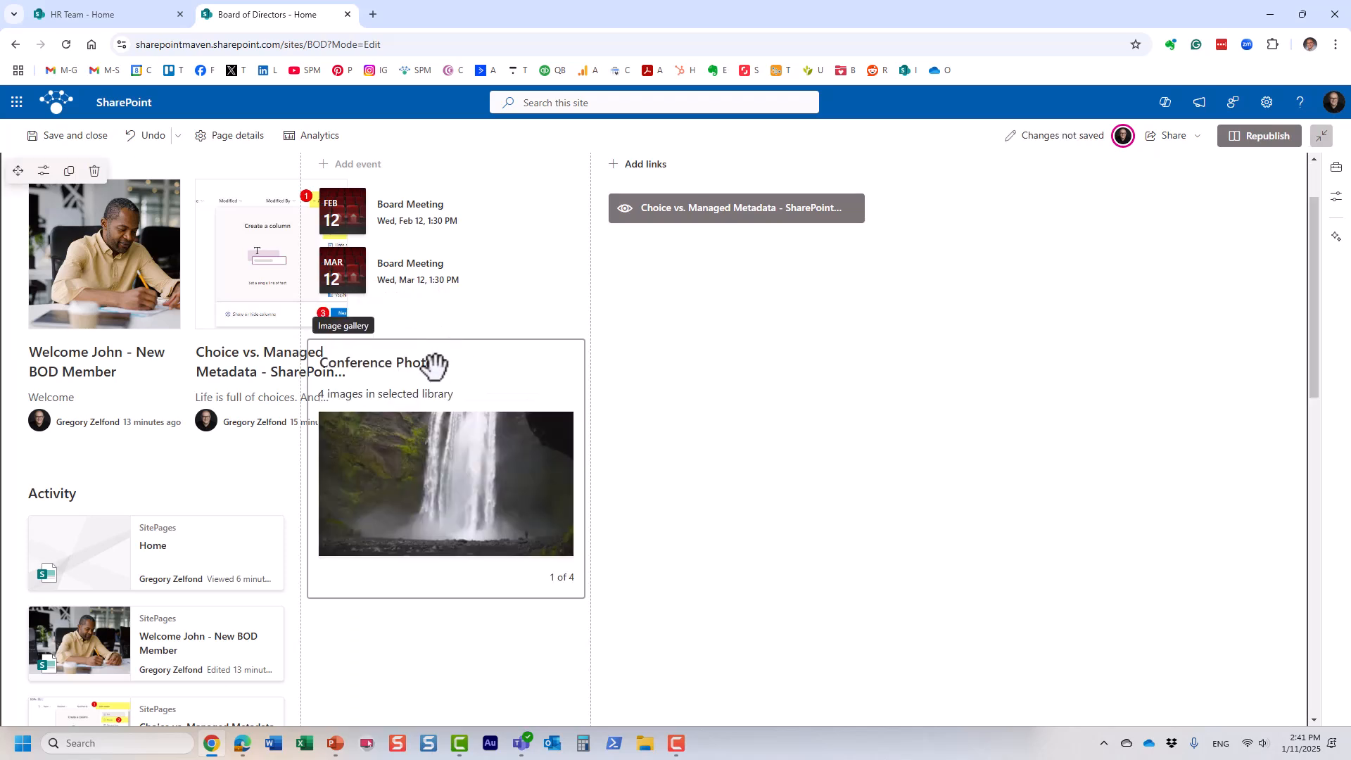
click(103, 492)
scroll(103, 506, down, 5)
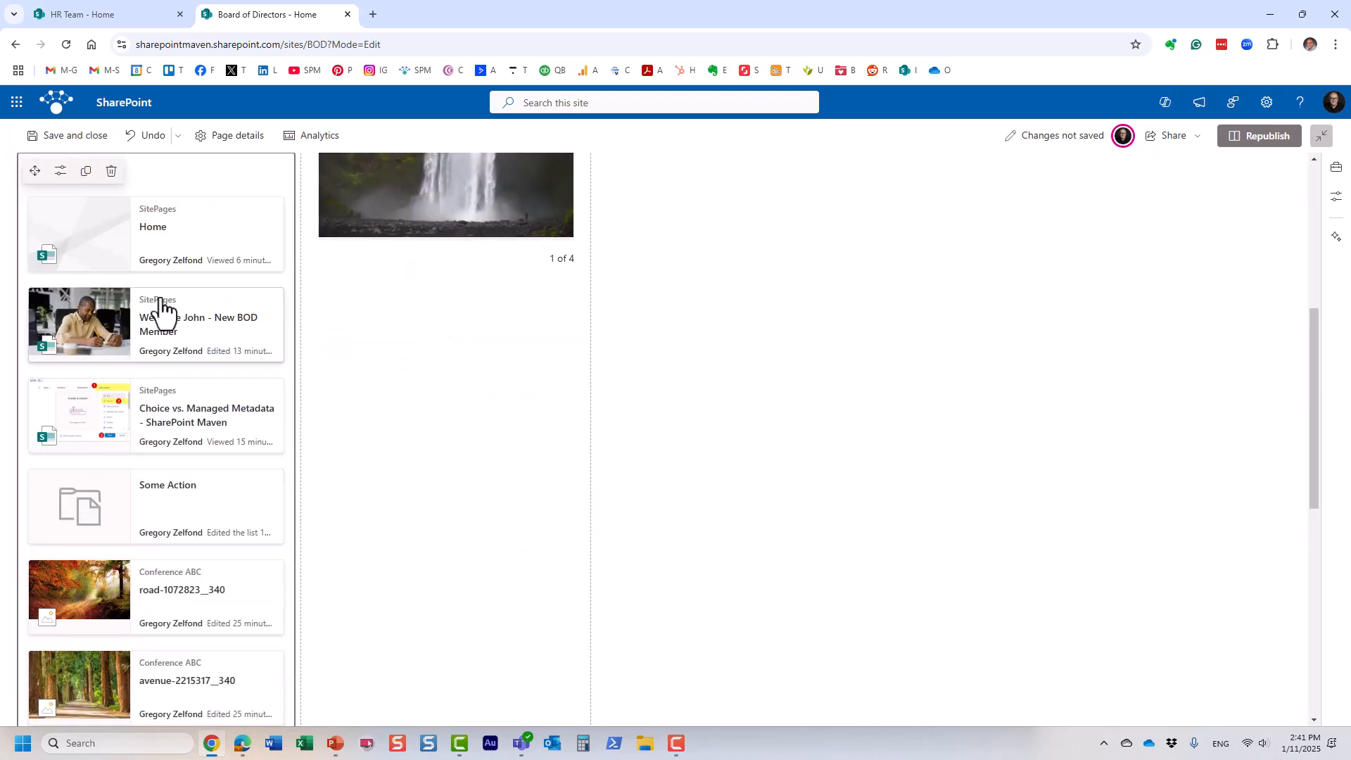
click(111, 171)
scroll(332, 361, up, 4)
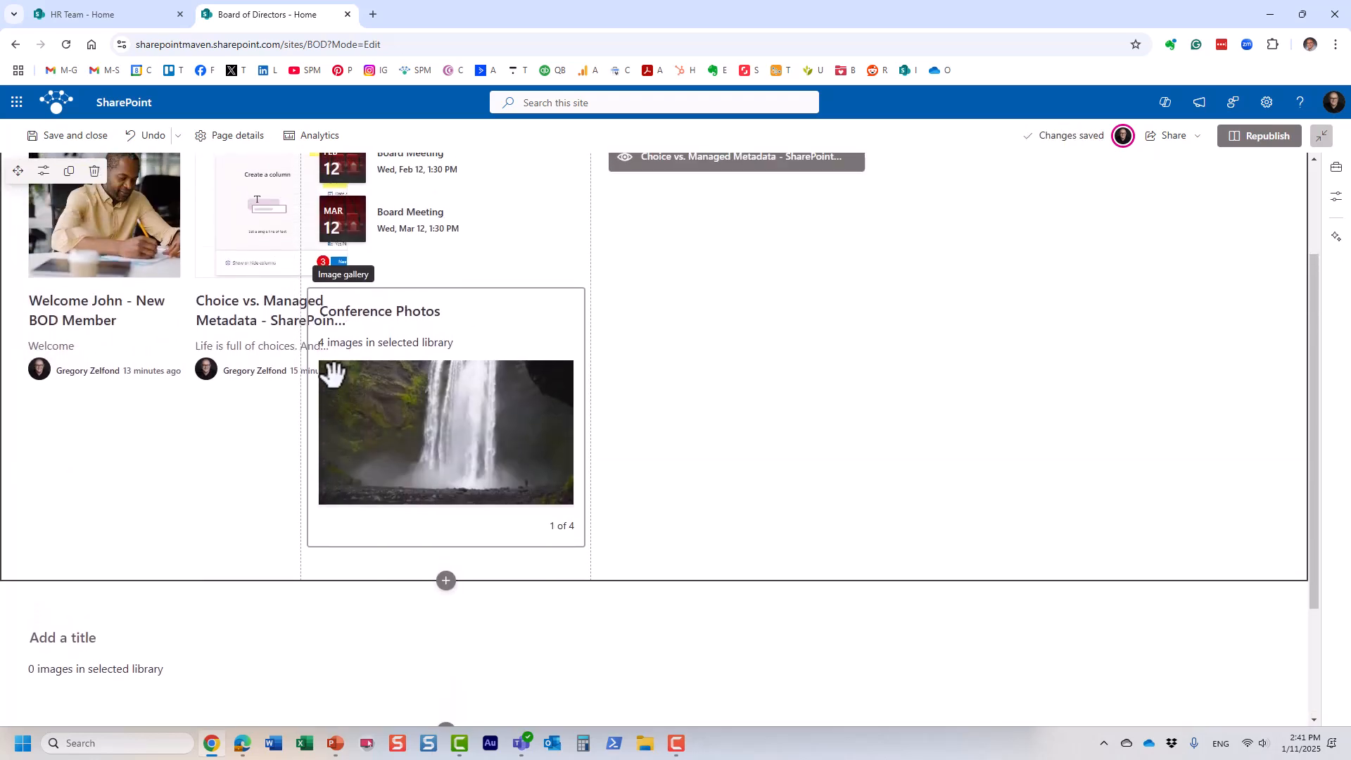
Step: Move Conference Photos under BOD Links and delete the empty gallery and its section
drag(380, 452, 716, 369)
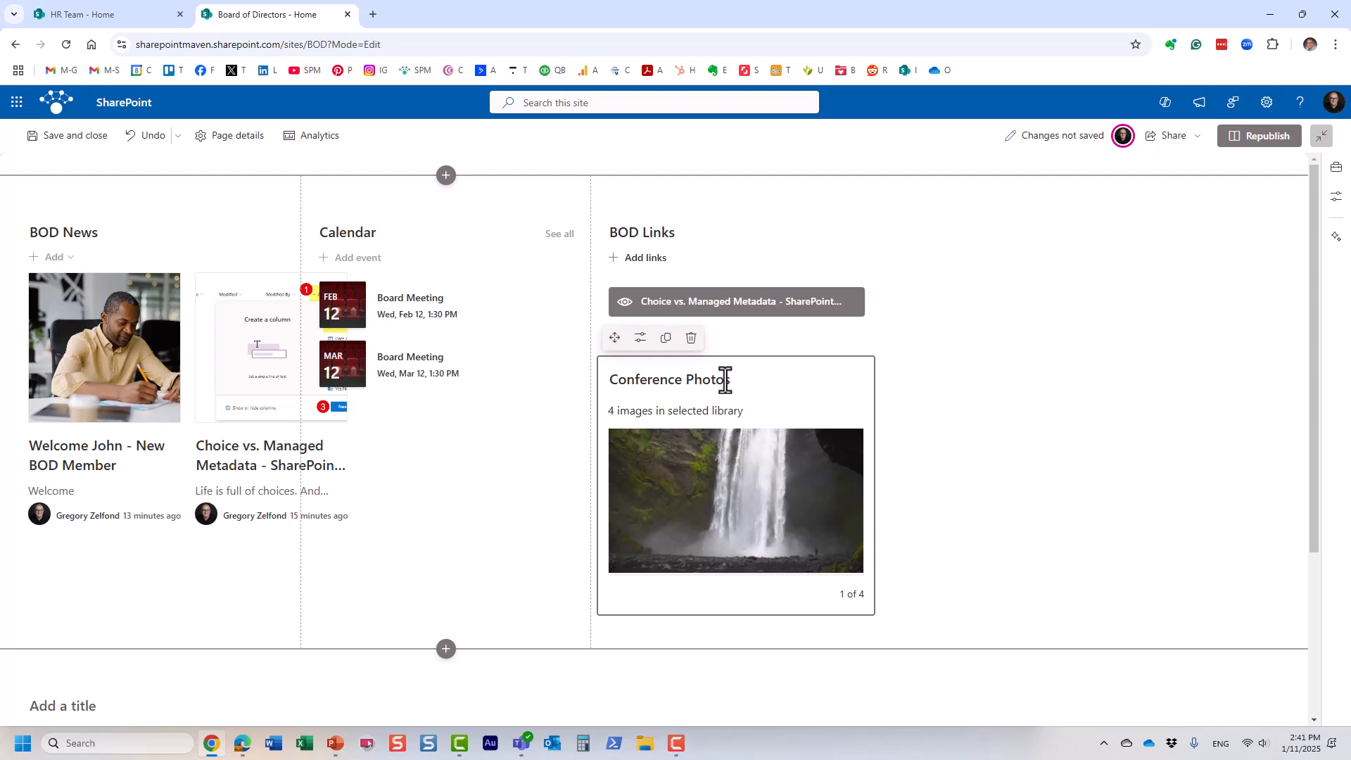
scroll(914, 453, down, 3)
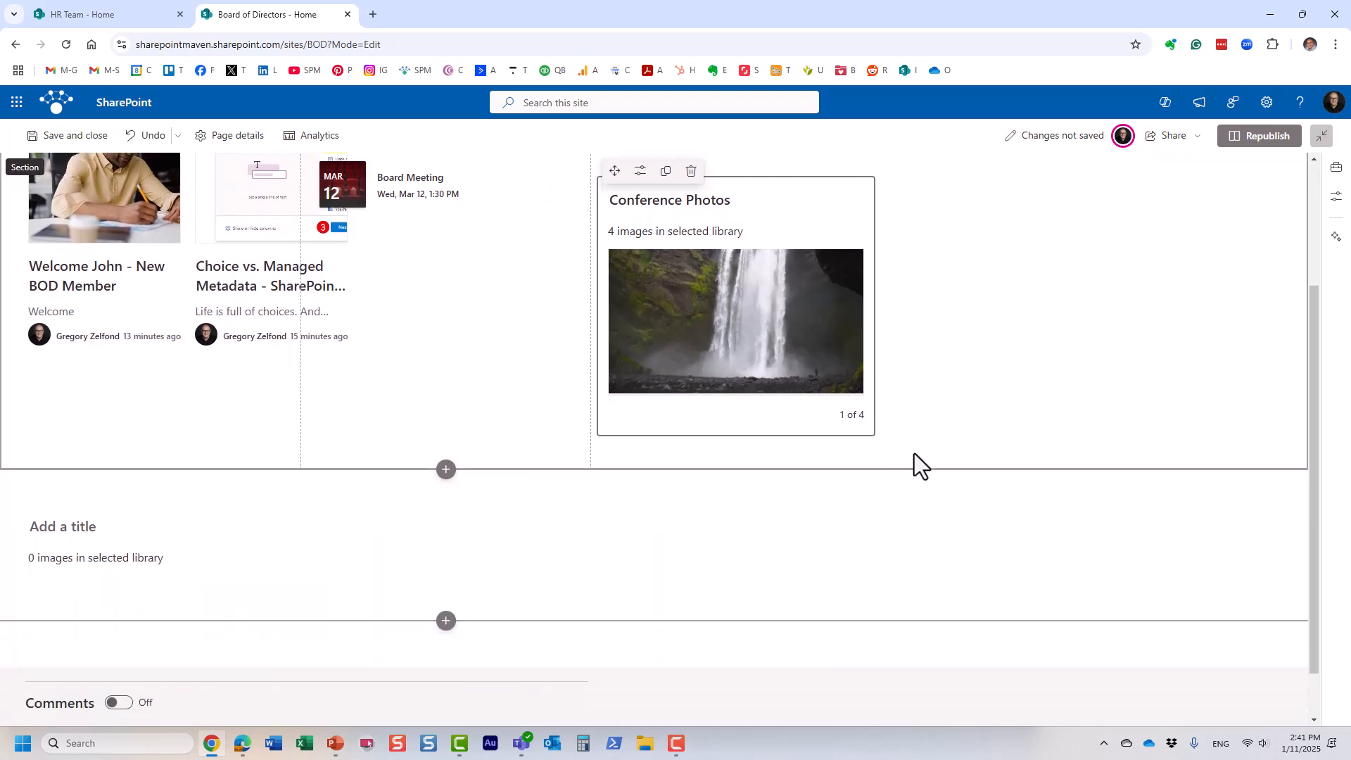
click(193, 475)
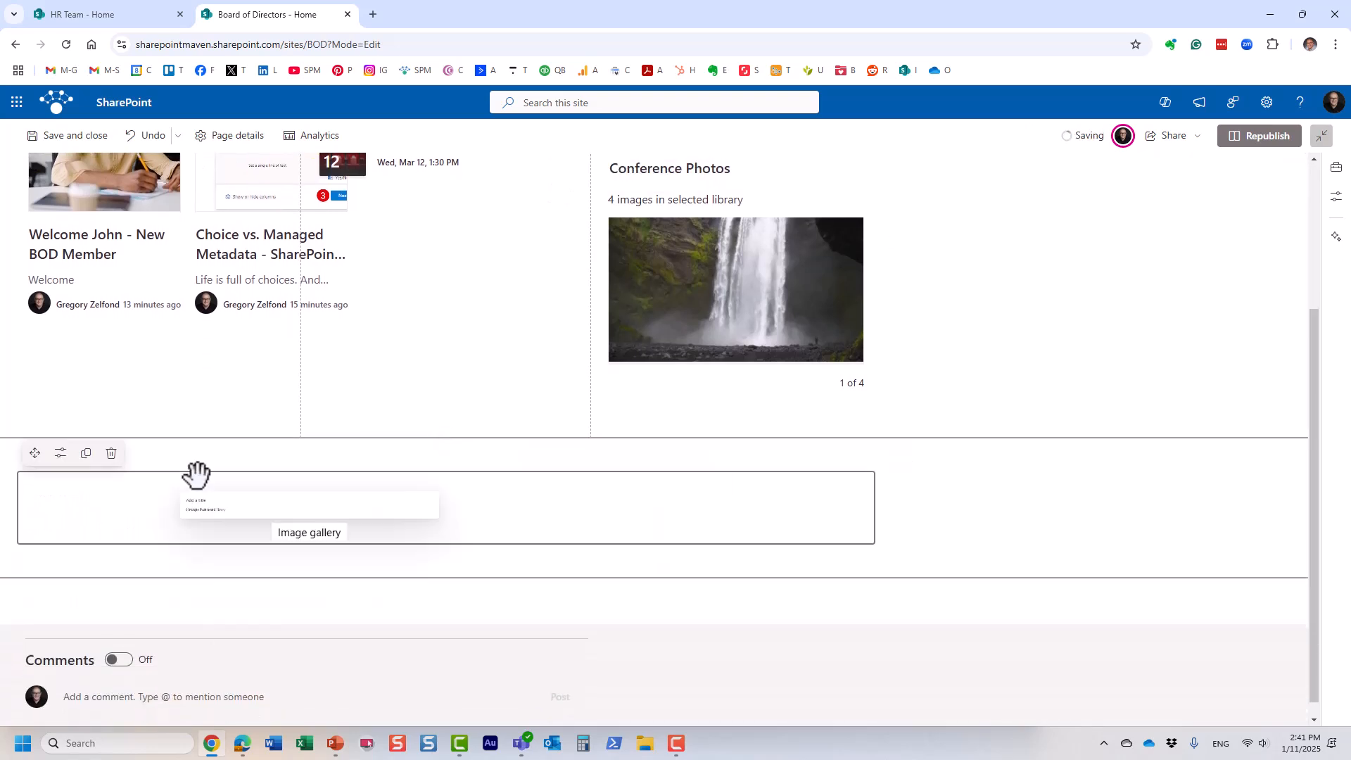
click(110, 453)
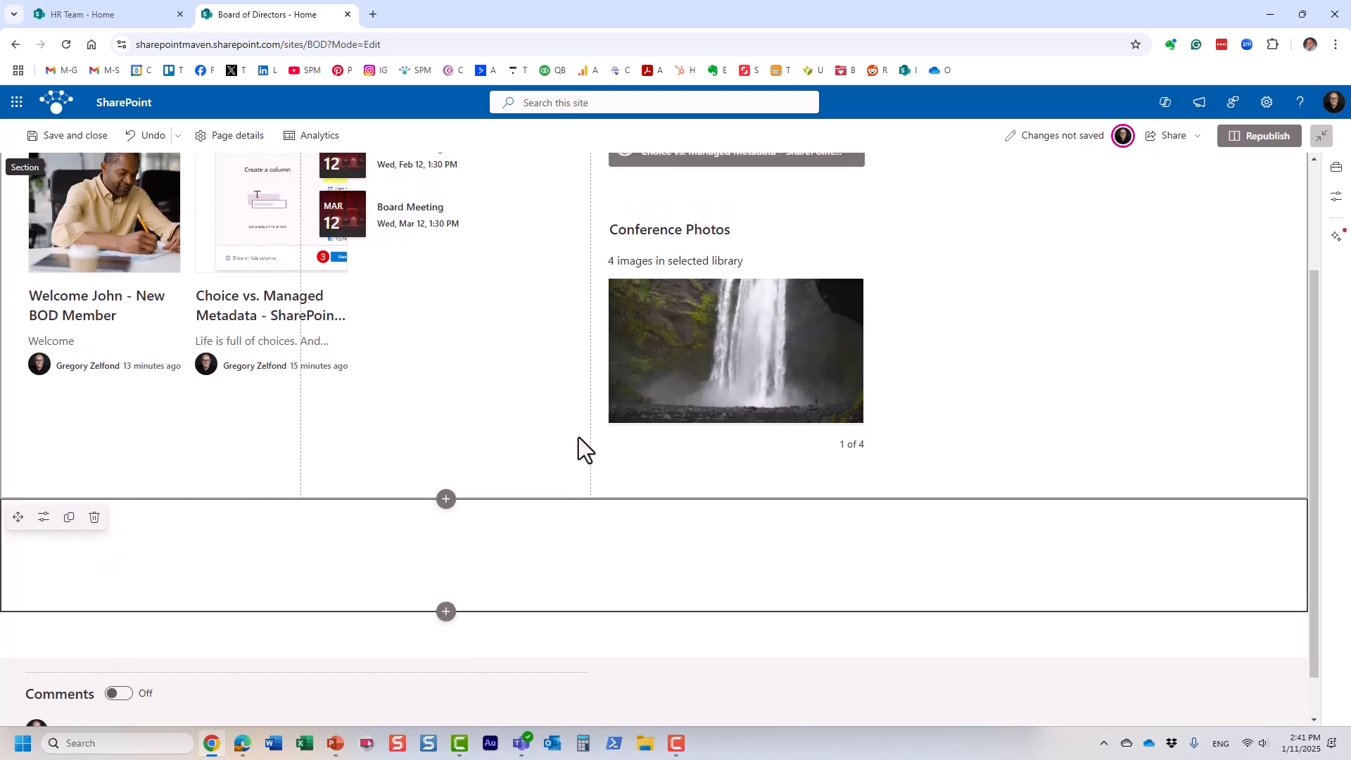
click(94, 560)
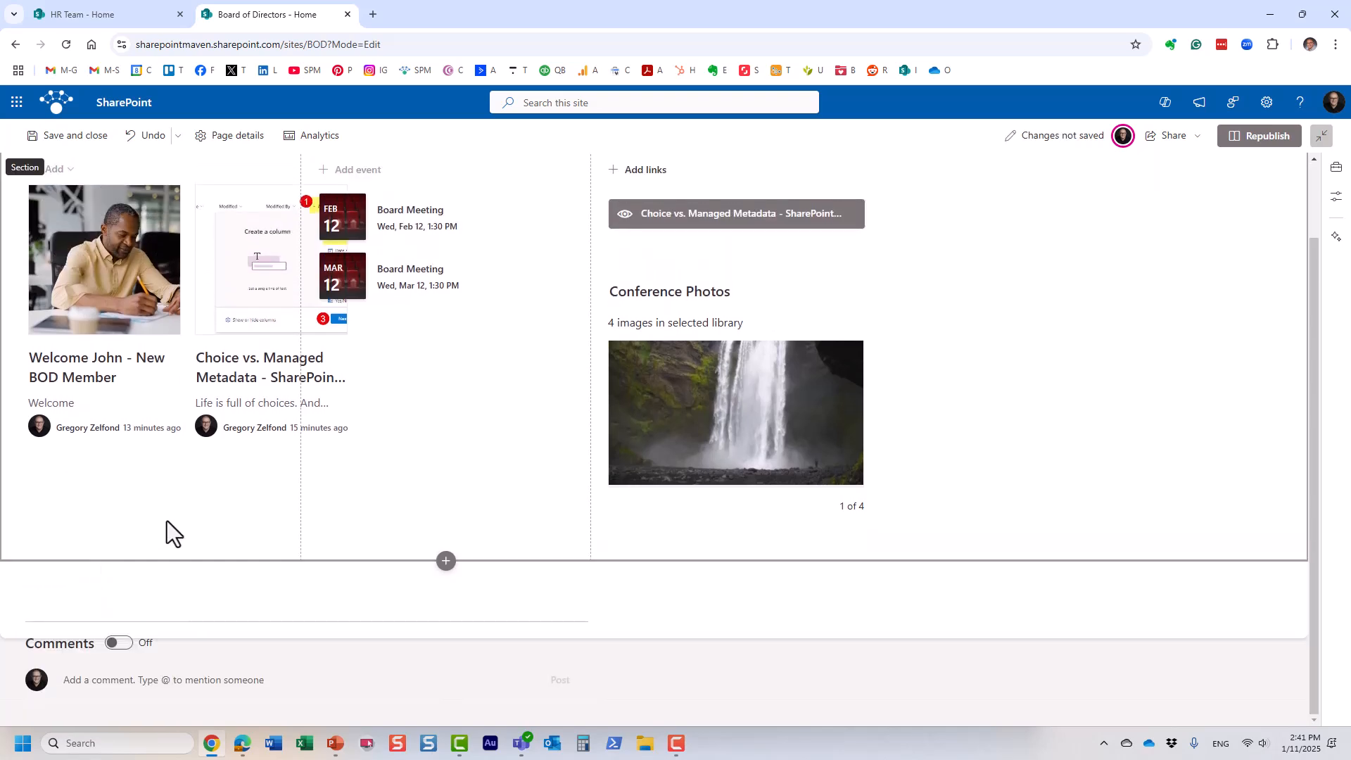
scroll(251, 484, up, 1)
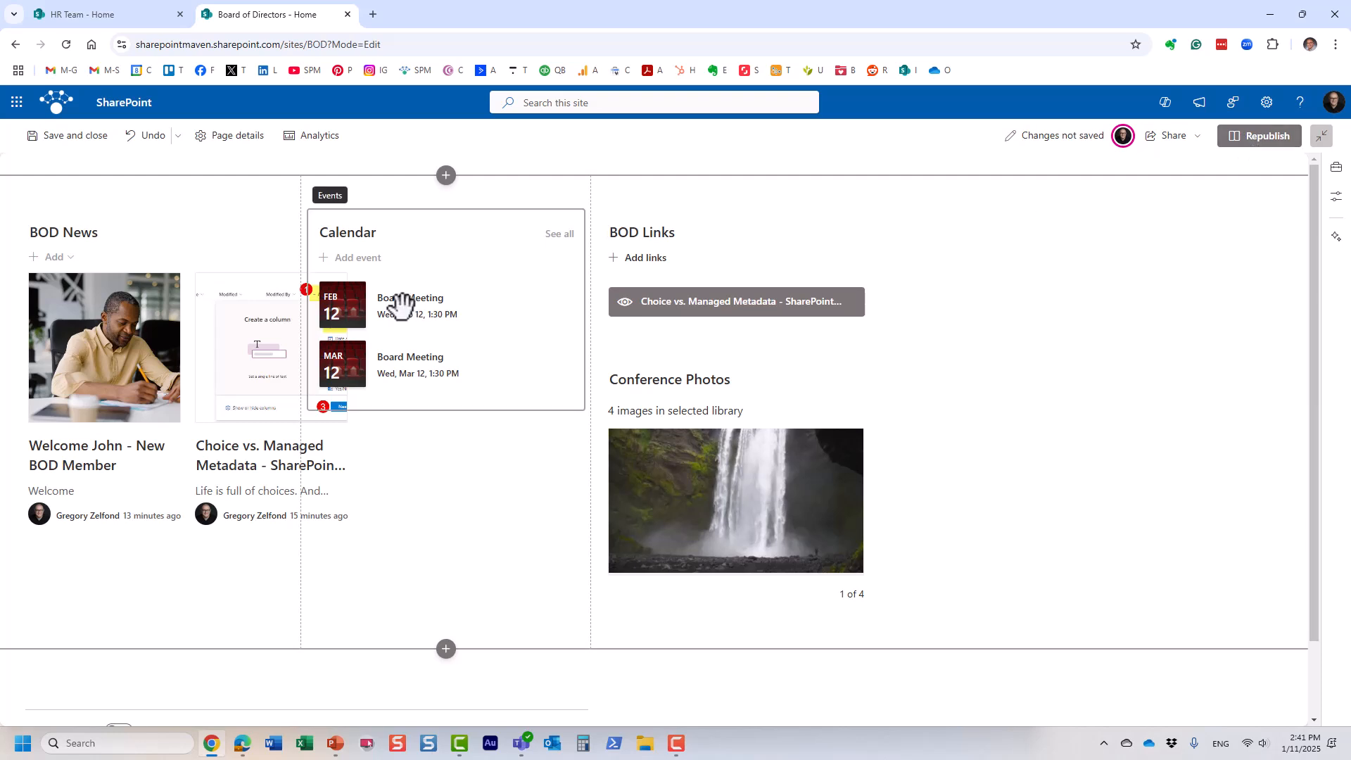
click(64, 237)
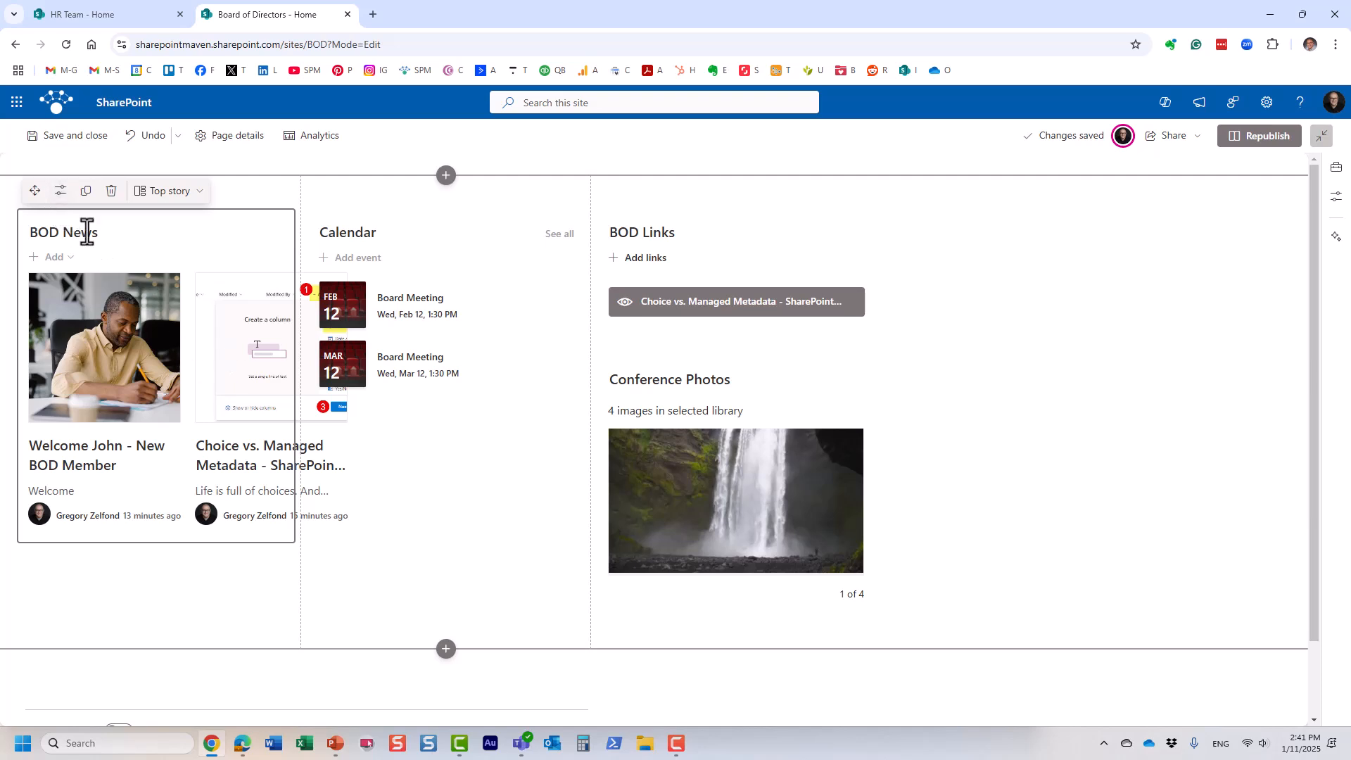
Step: Switch BOD News to the Side-by-side layout and republish the home page
click(61, 191)
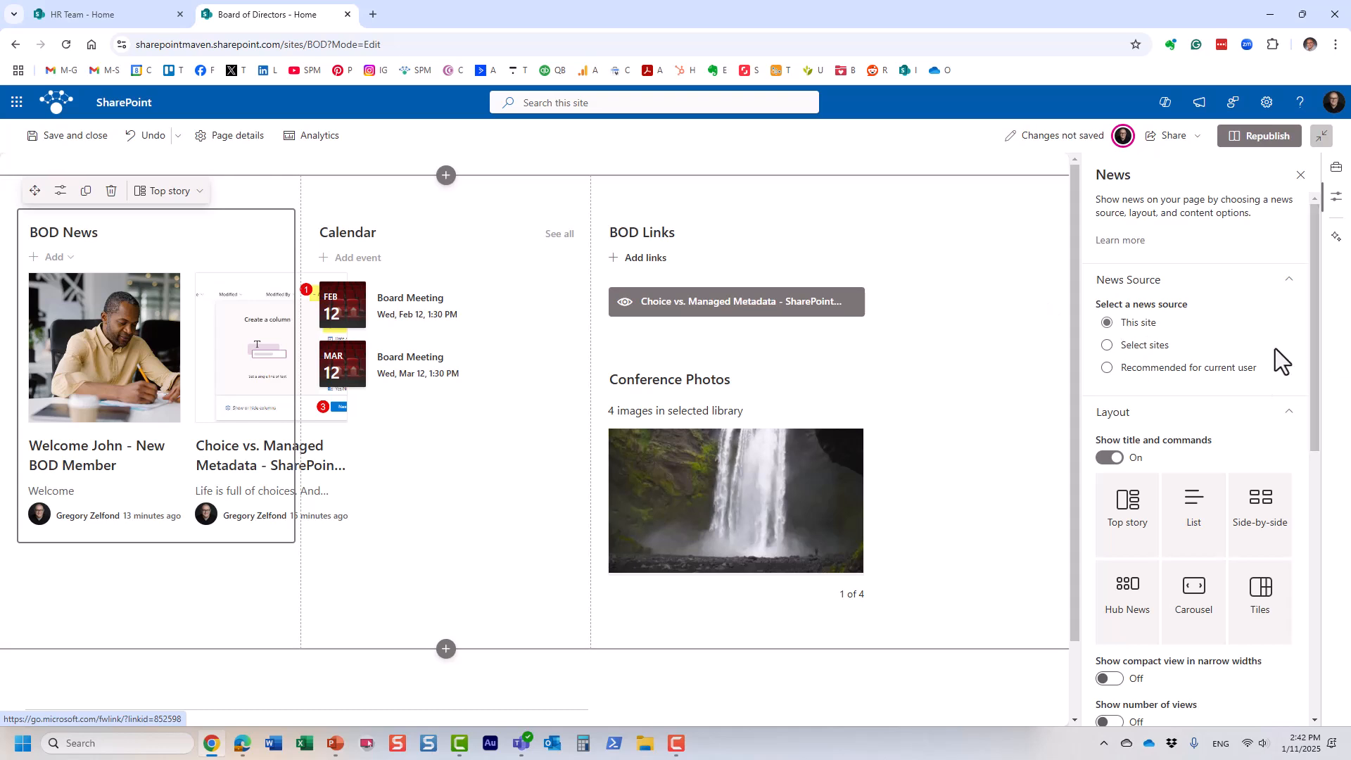
scroll(1223, 429, down, 1)
scroll(1223, 430, down, 1)
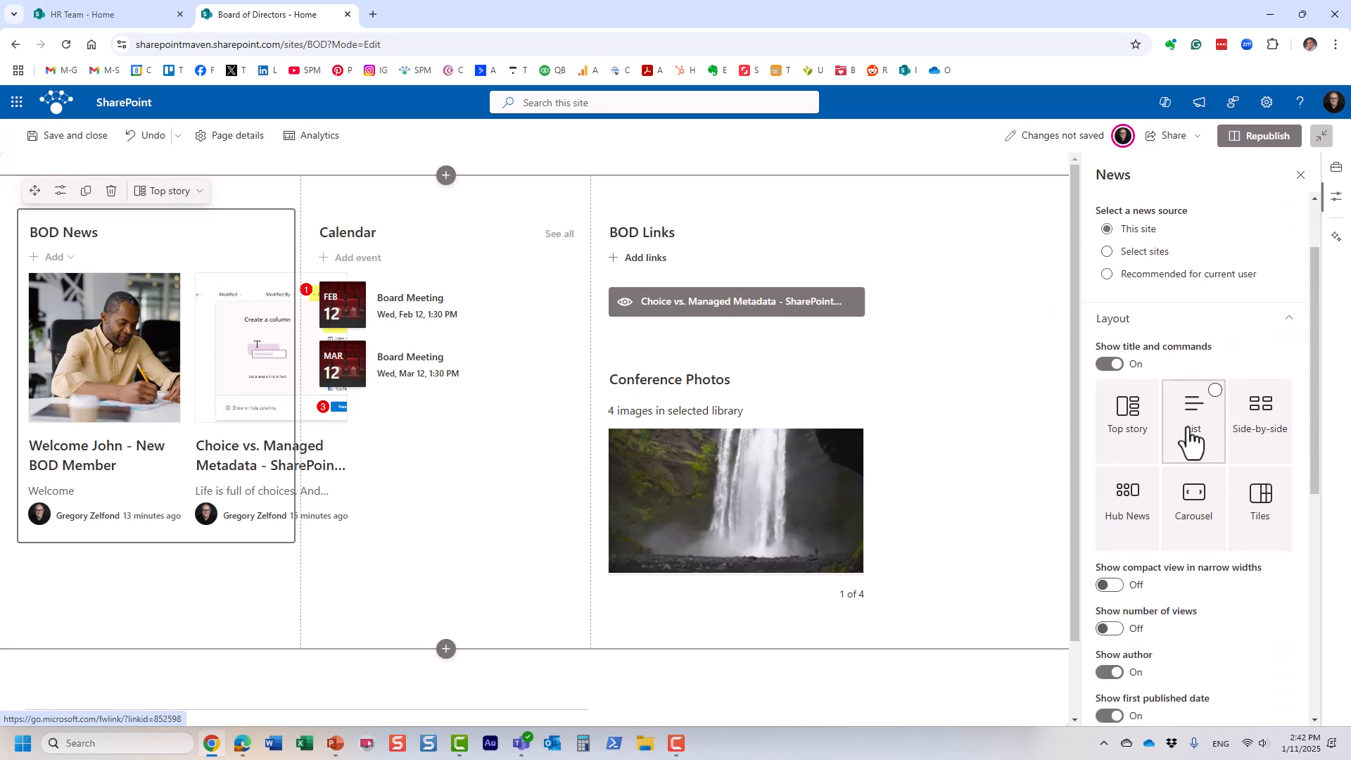
click(1253, 433)
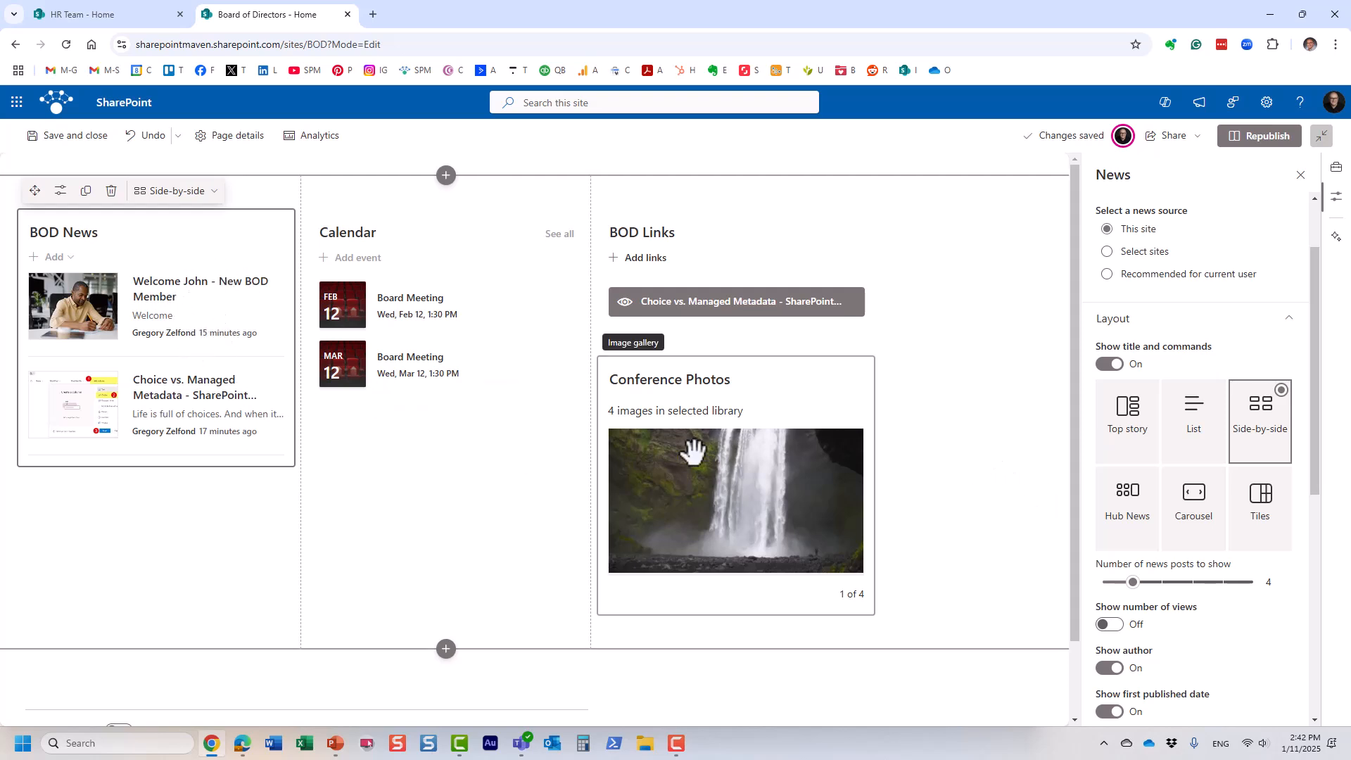
scroll(1151, 577, down, 1)
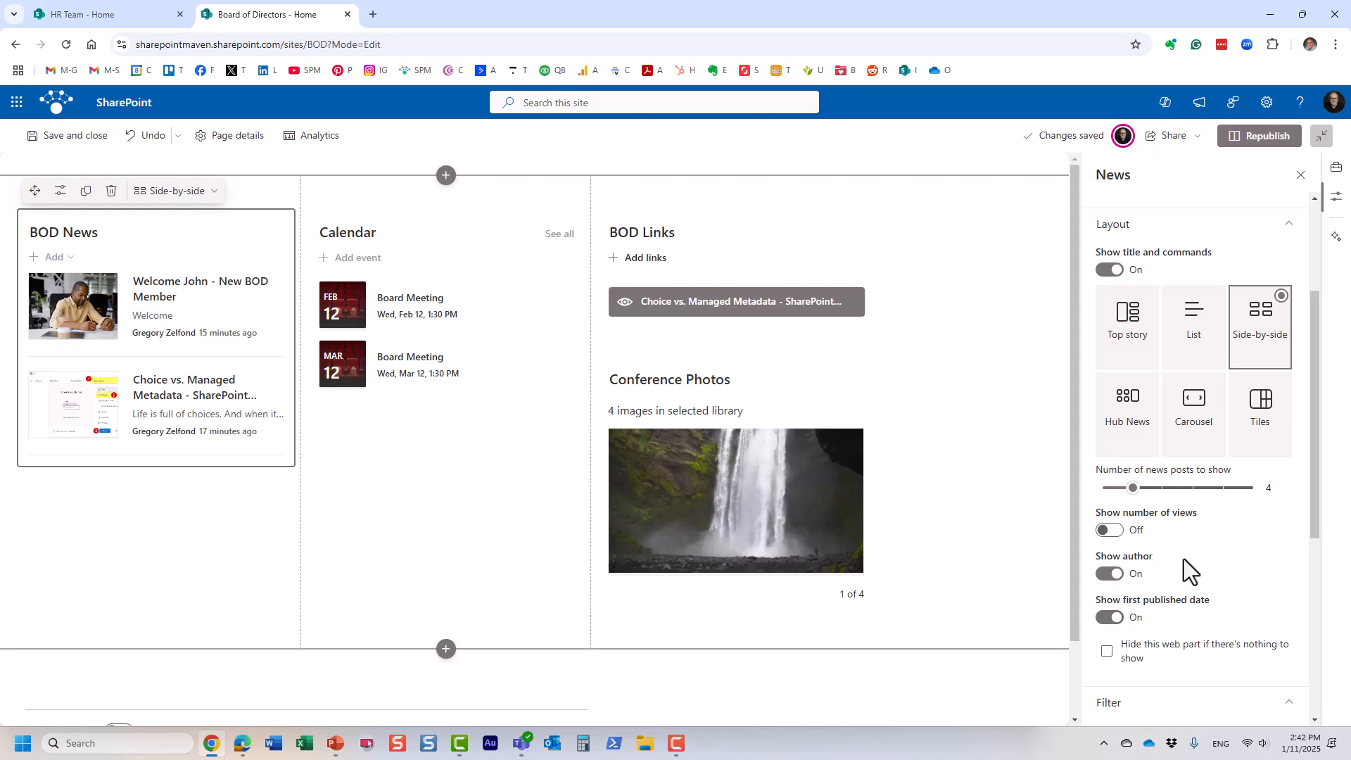
click(1259, 141)
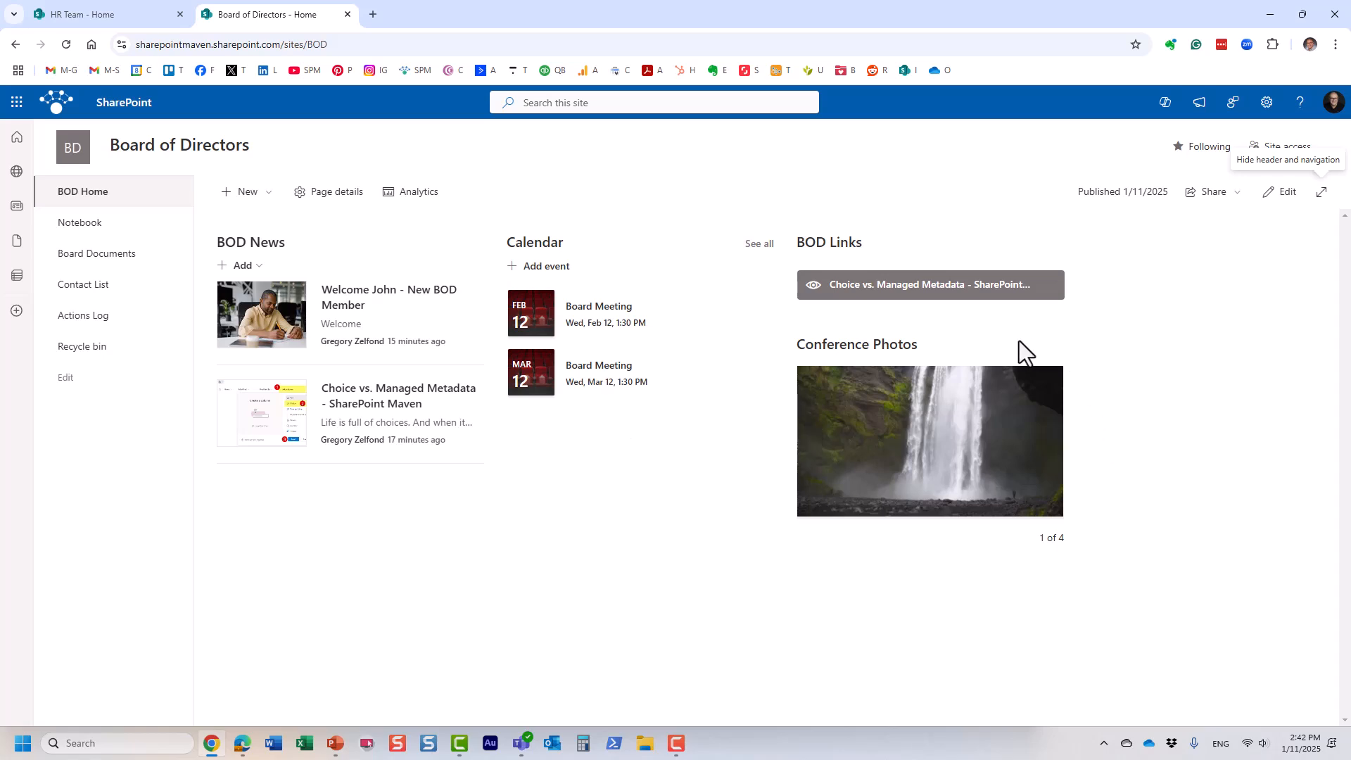
Step: Give the three-column section the 'Curved line on white' background and republish the page
click(1282, 191)
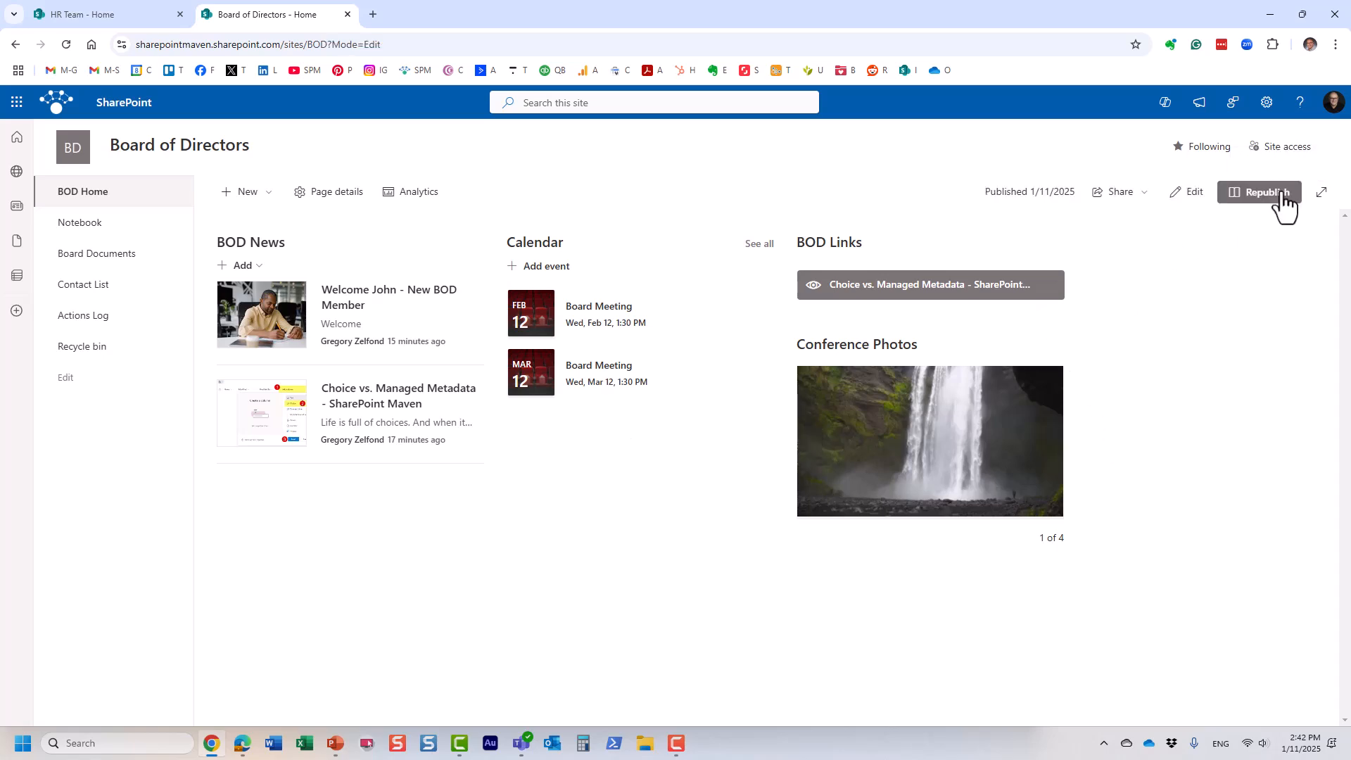
click(145, 594)
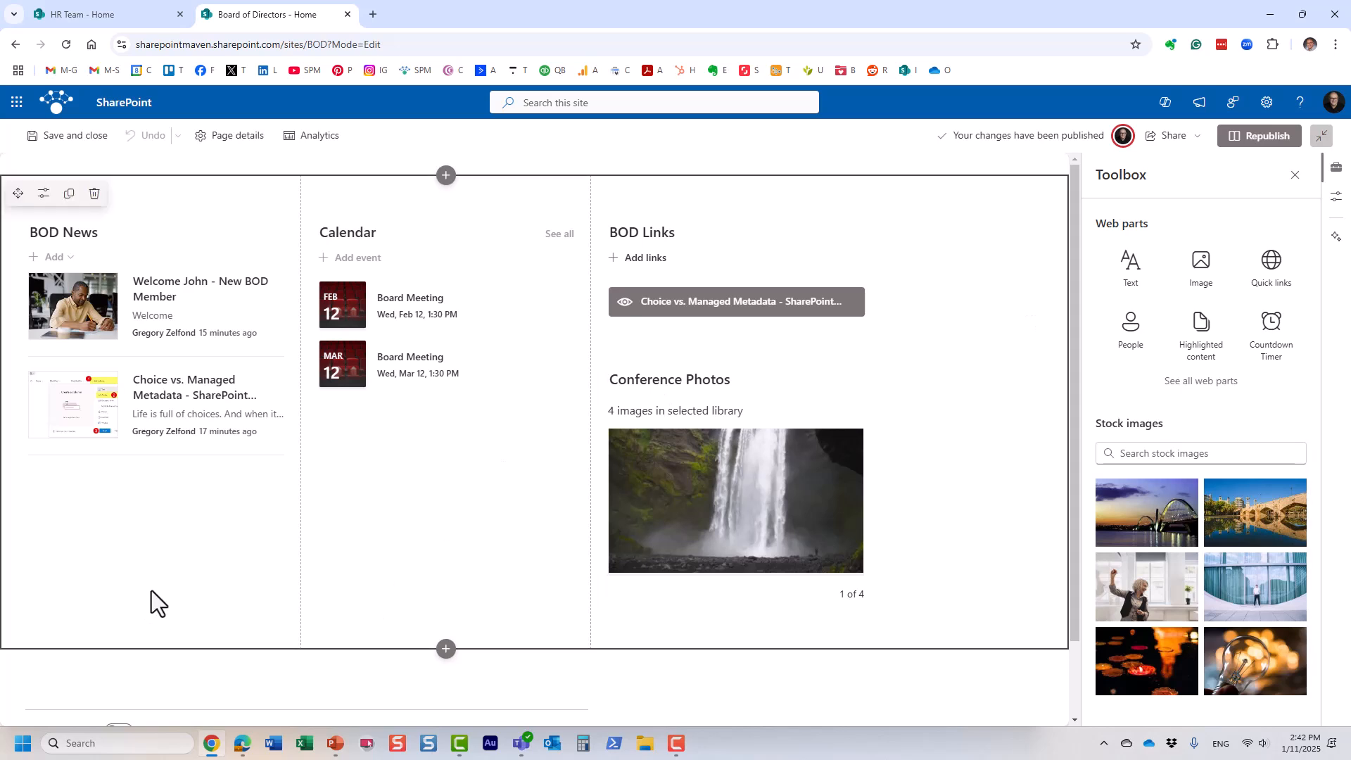
click(44, 196)
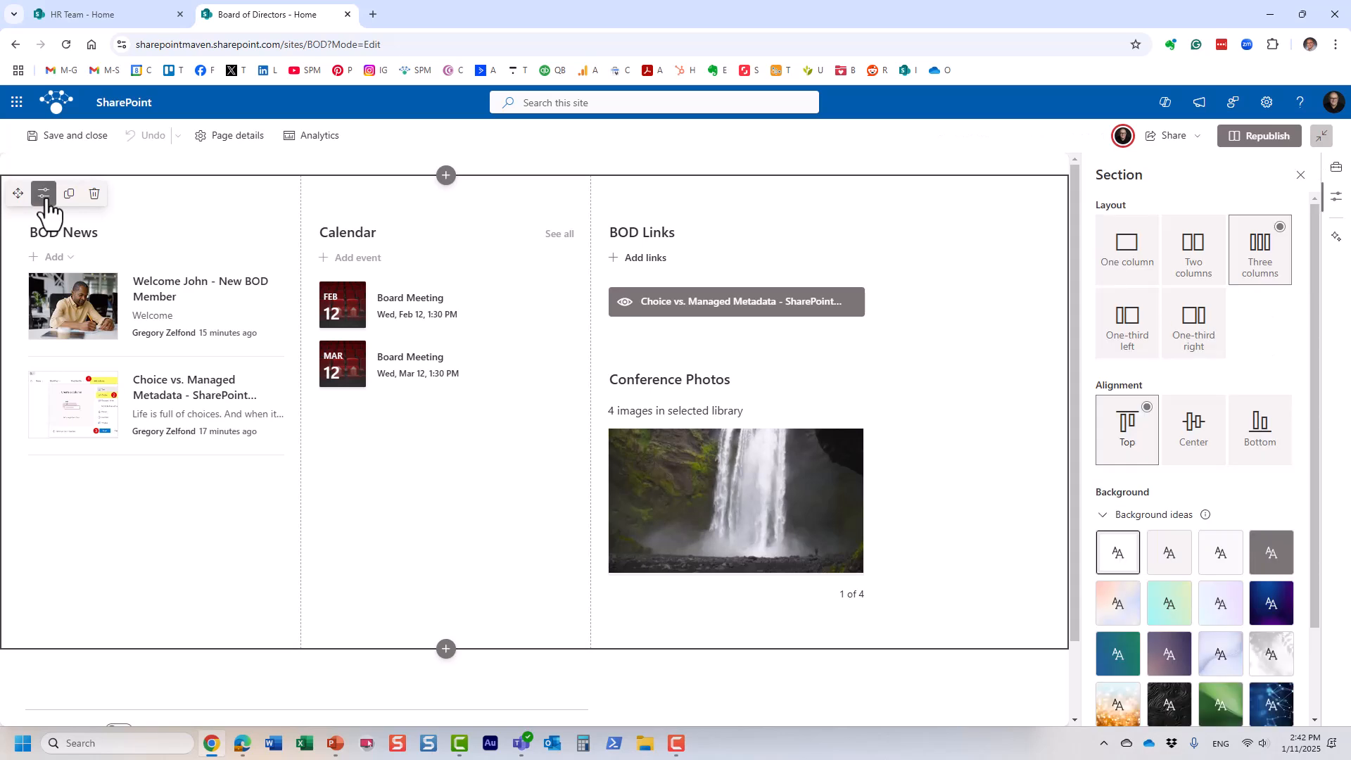
scroll(1176, 592, down, 2)
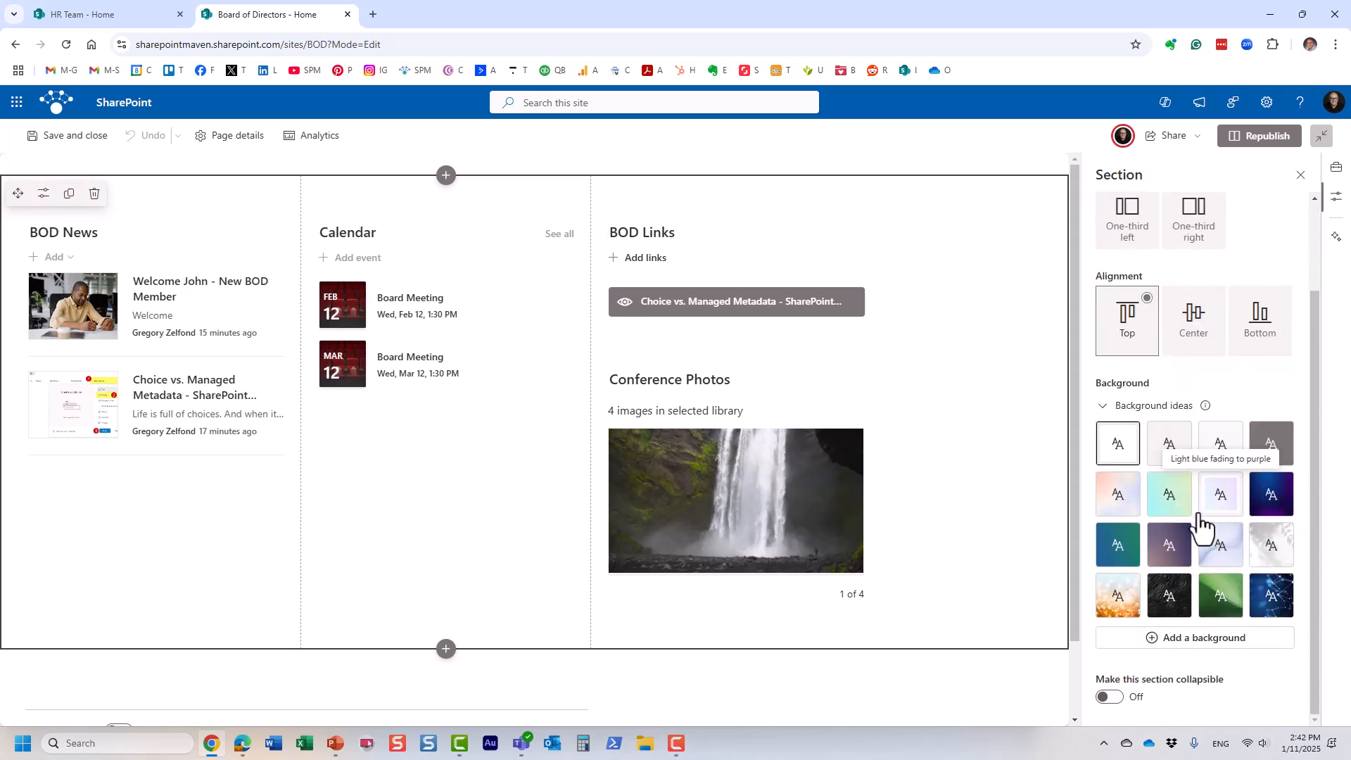
click(1236, 501)
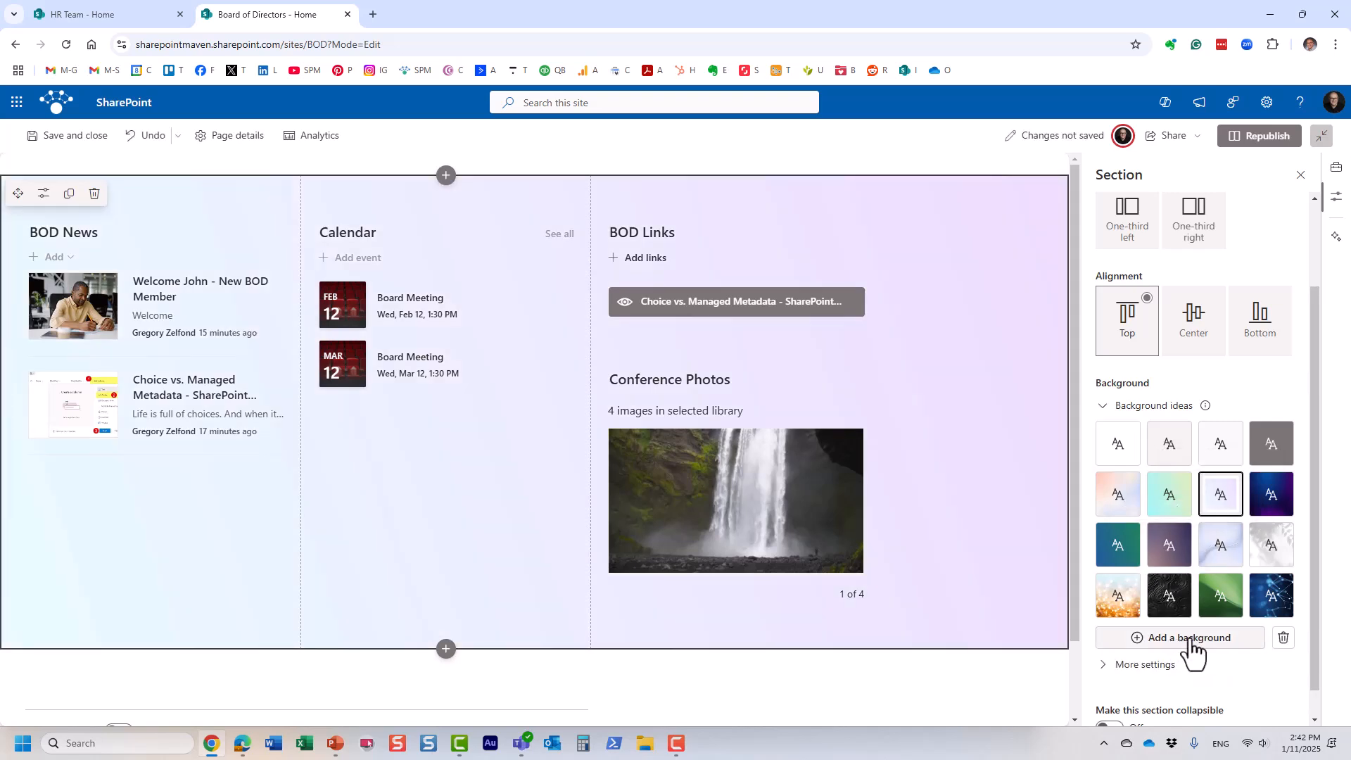
click(1216, 551)
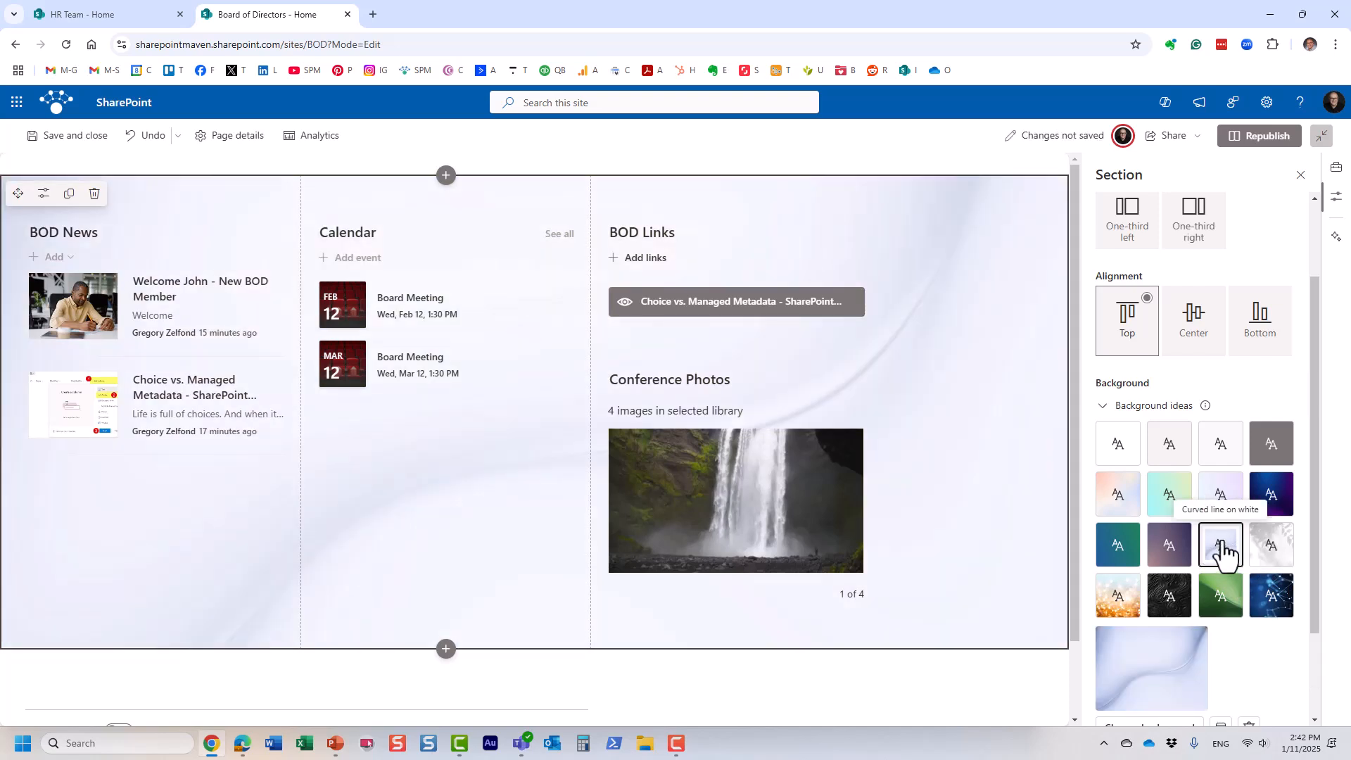
click(1269, 144)
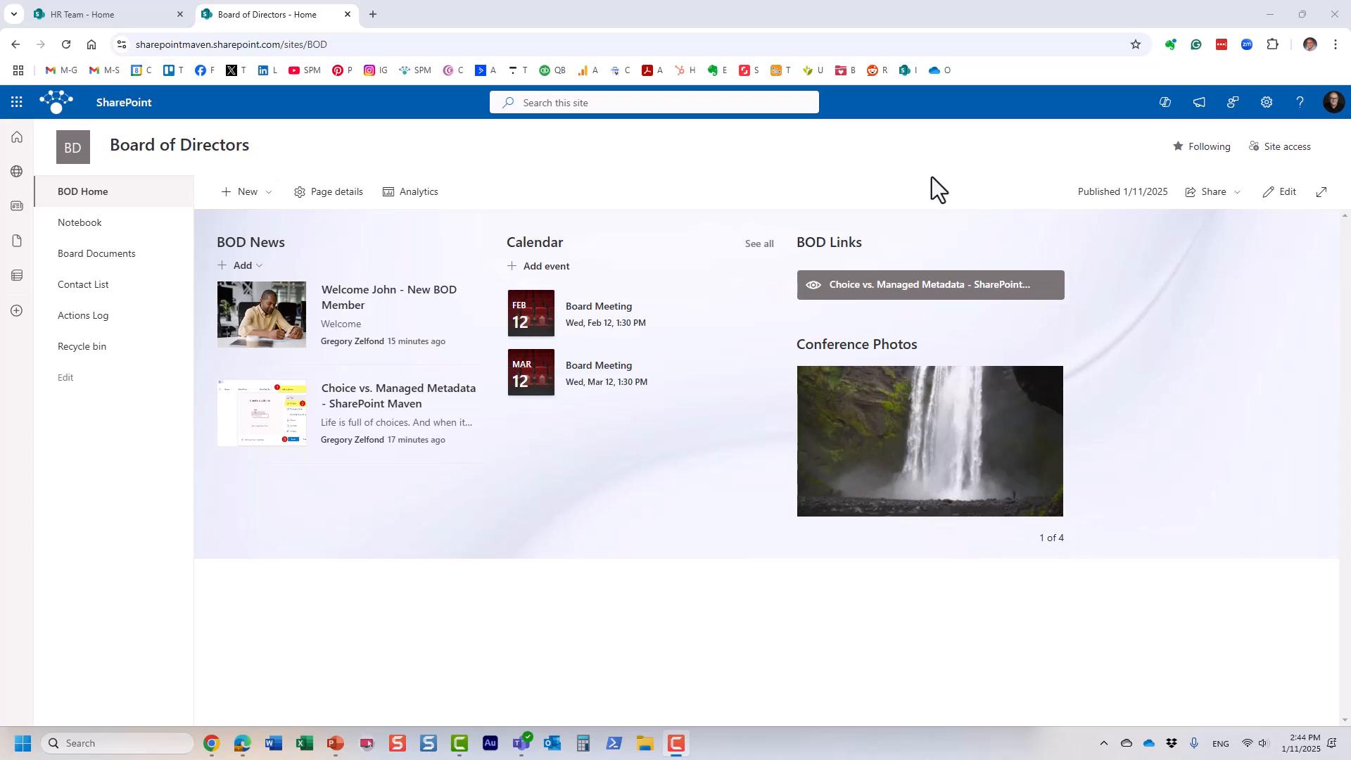
click(1267, 103)
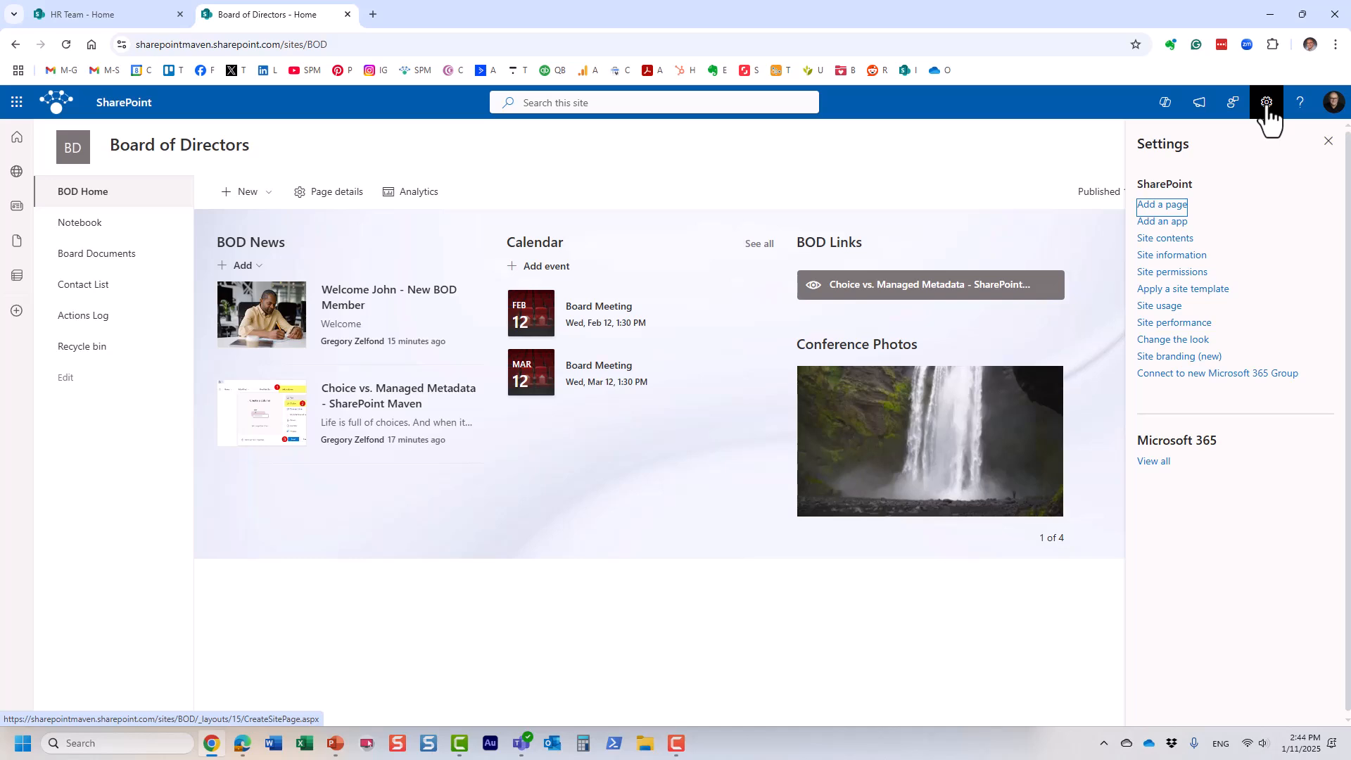
click(1191, 273)
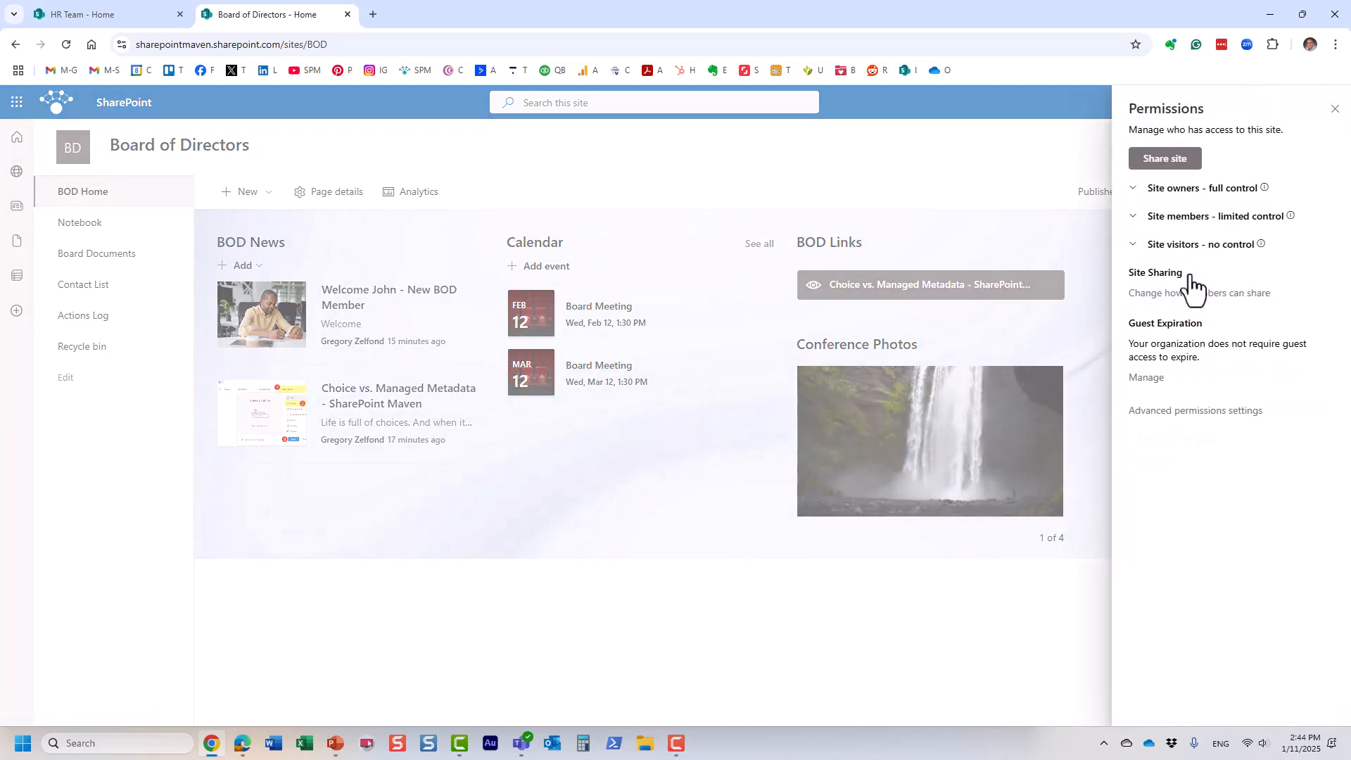
click(1194, 224)
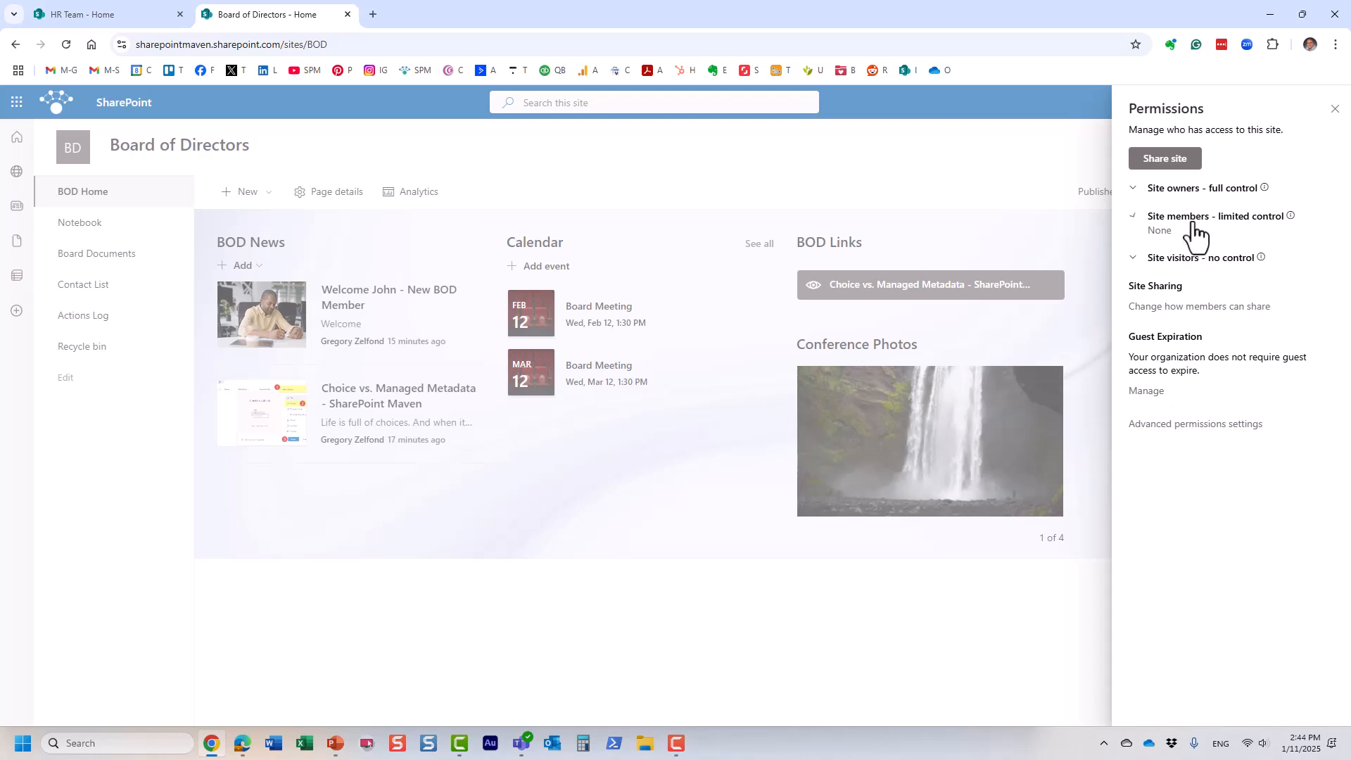
click(1182, 162)
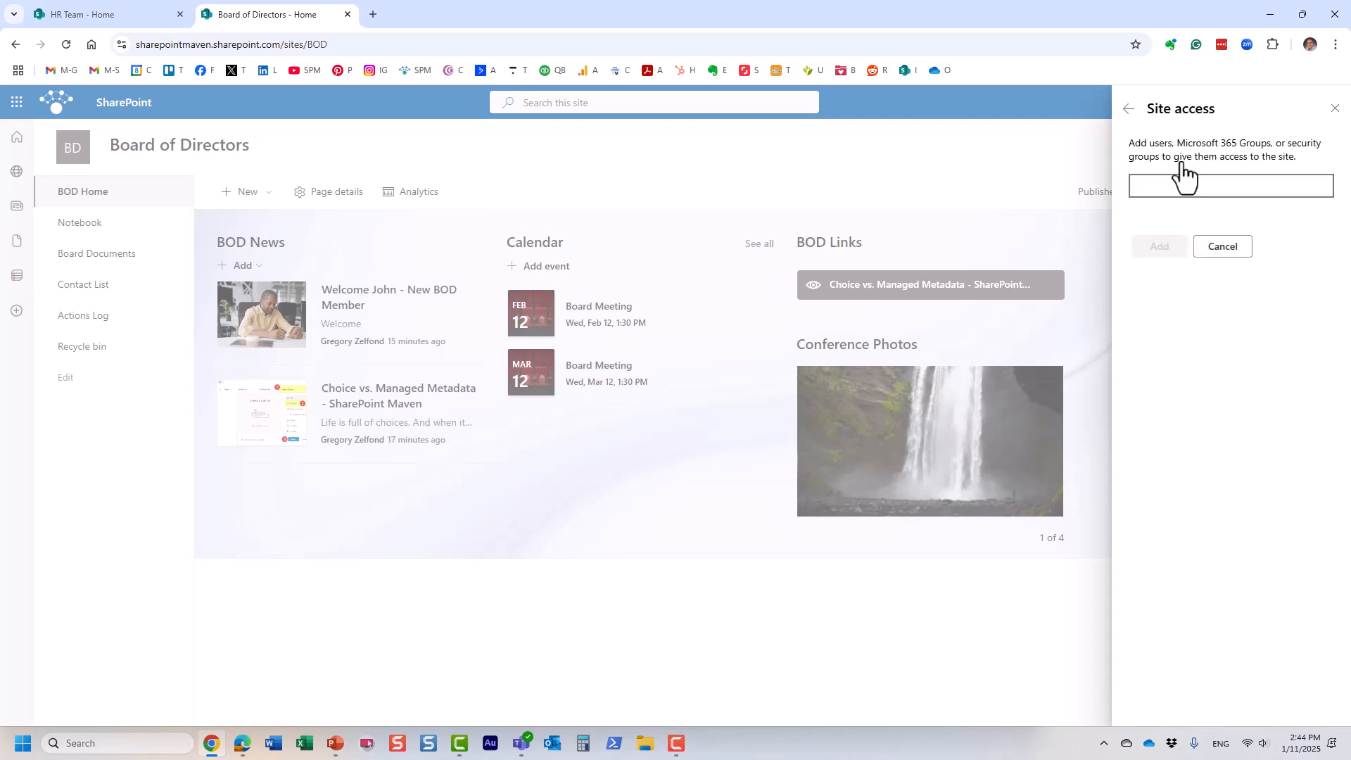
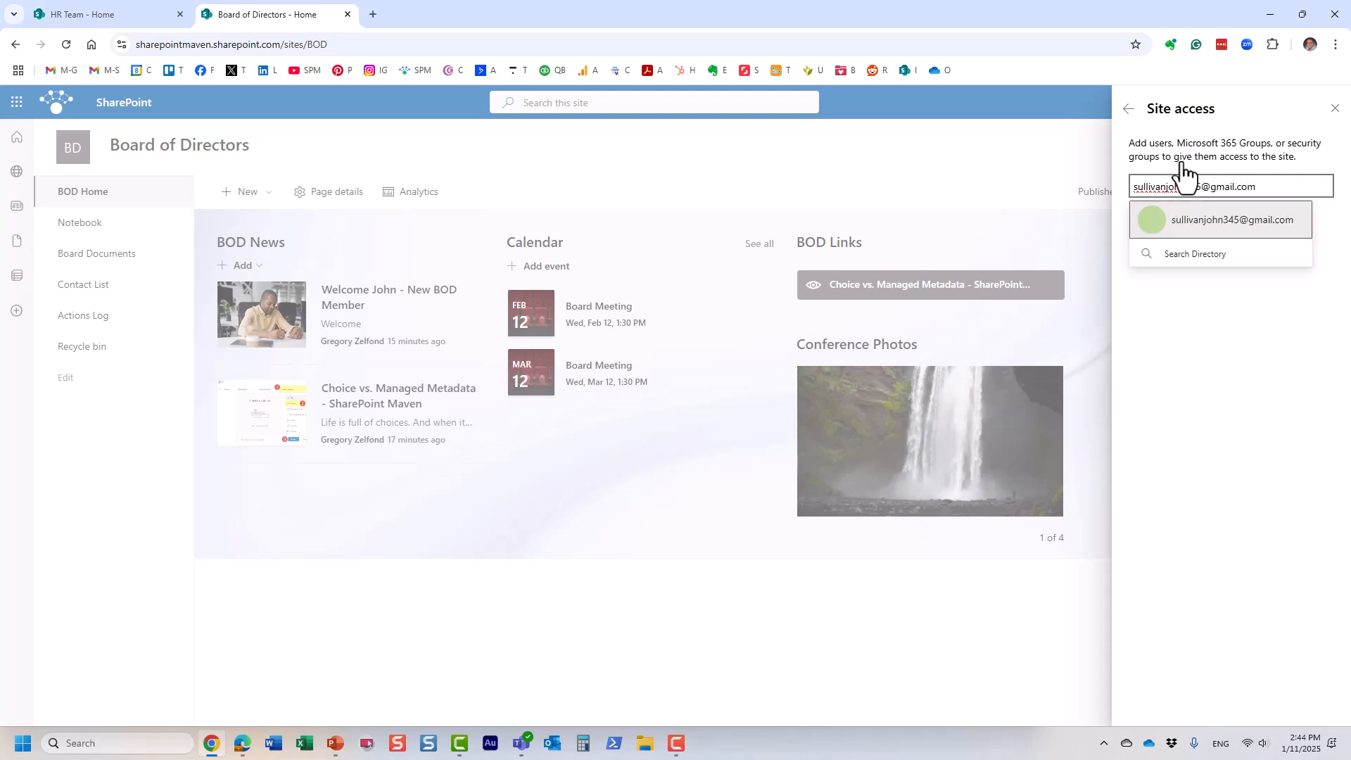
click(1276, 217)
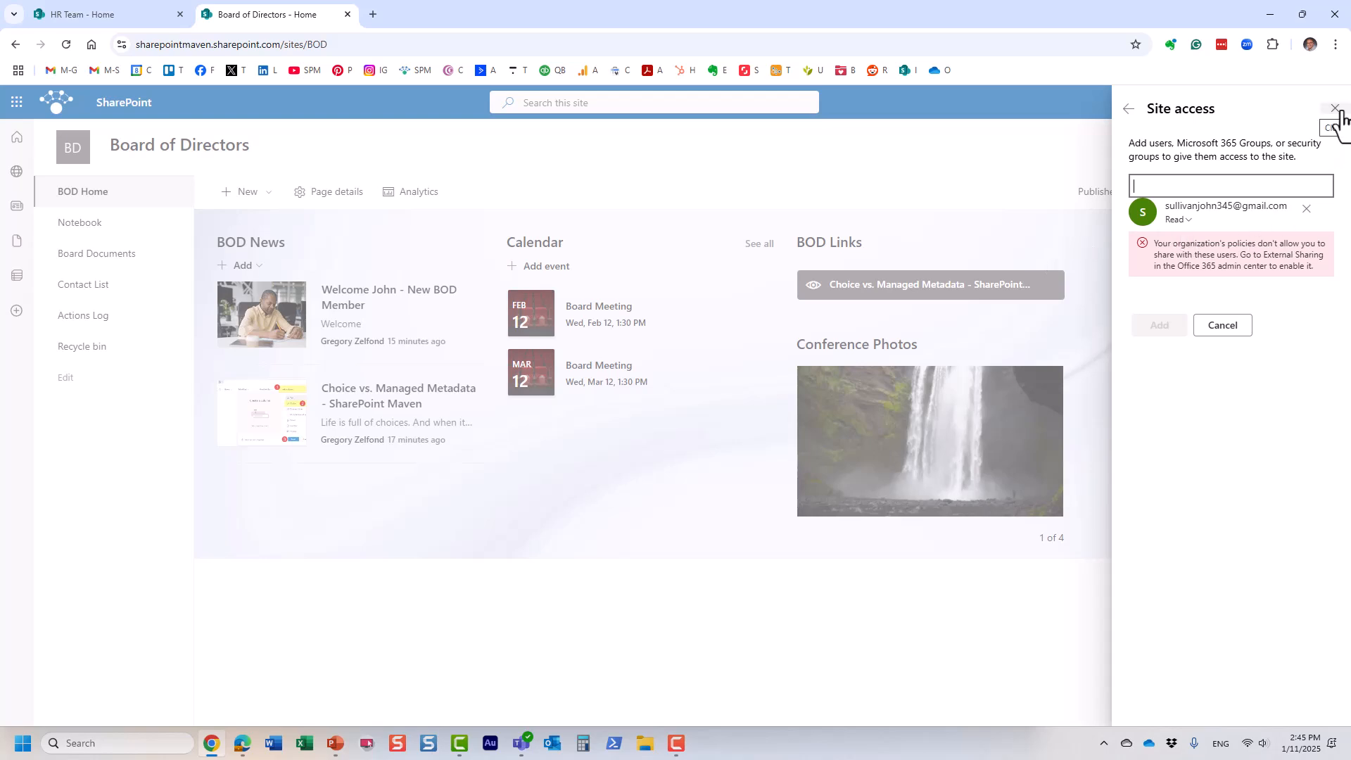
click(1336, 110)
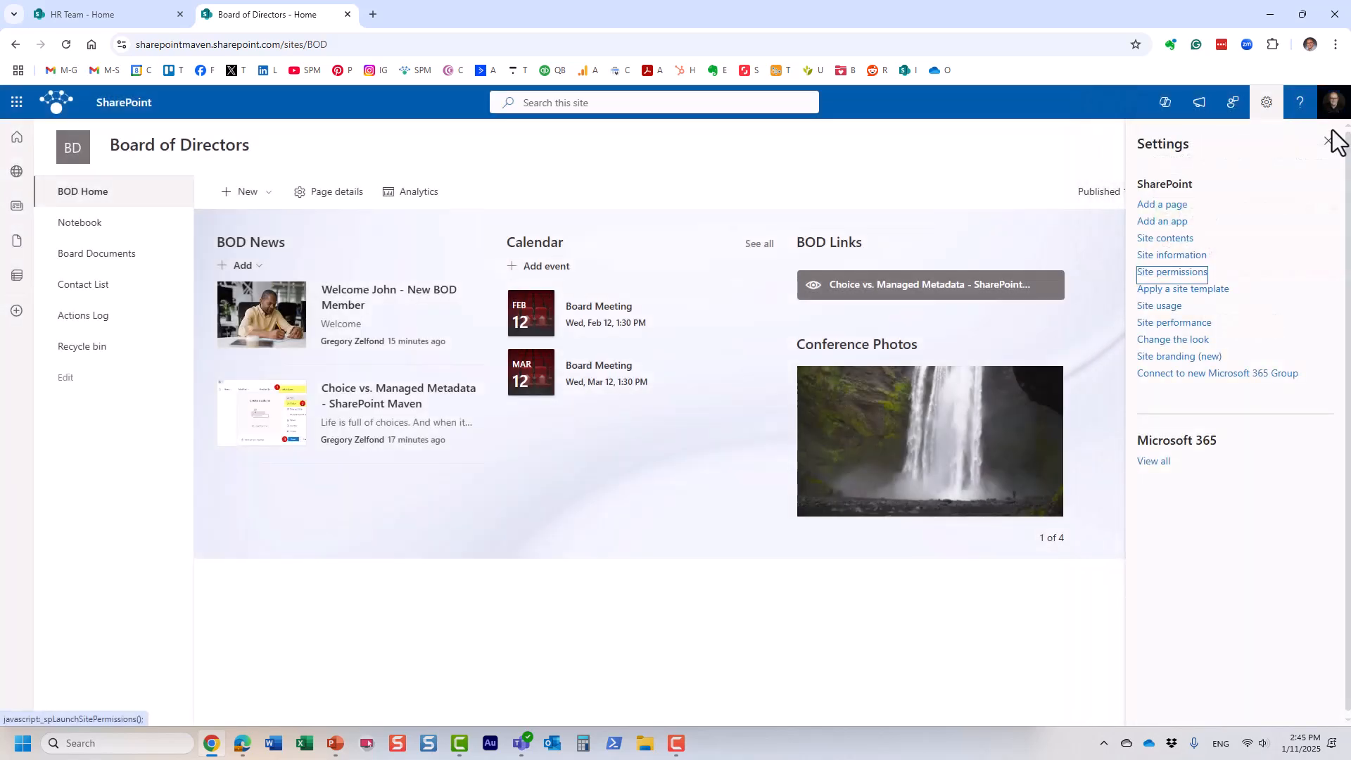
click(1329, 143)
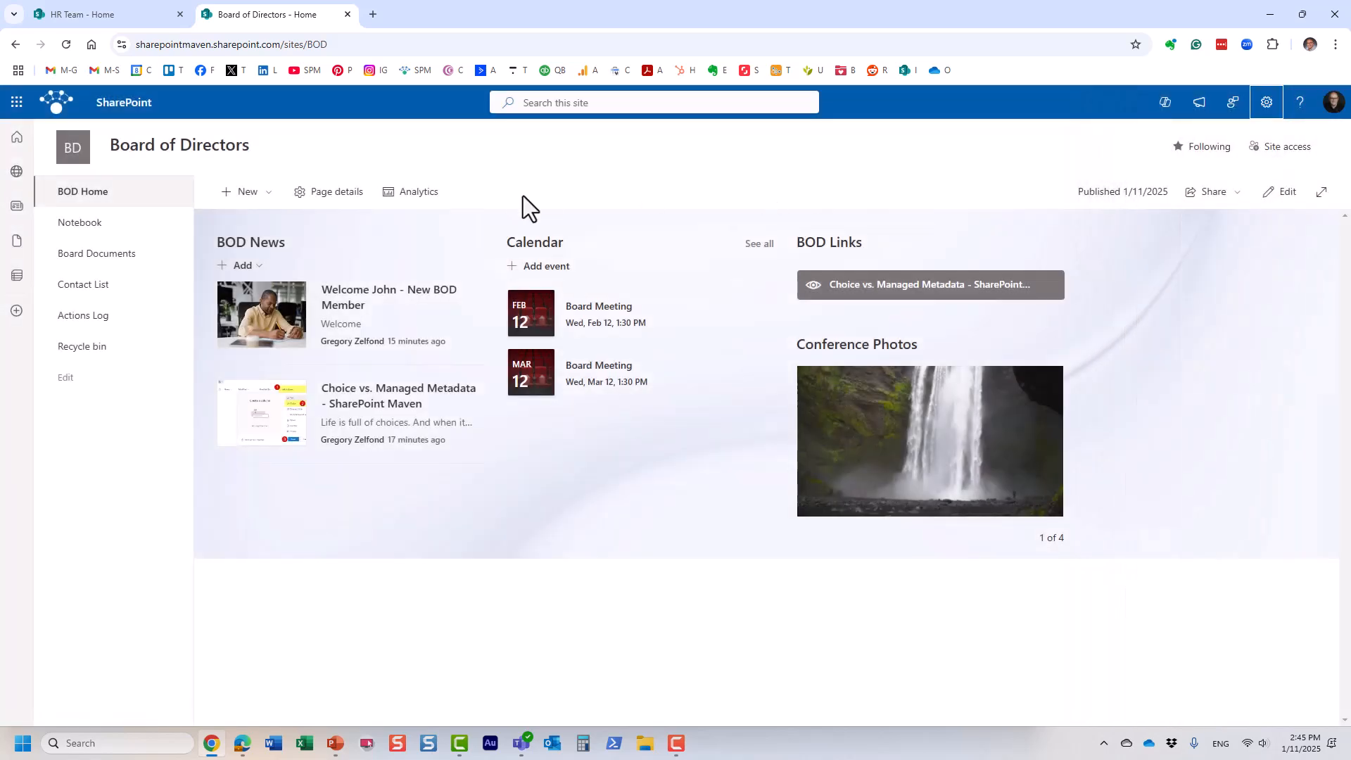
Step: Go to the SharePoint admin center's Active sites and select the Board of Directors site
click(17, 104)
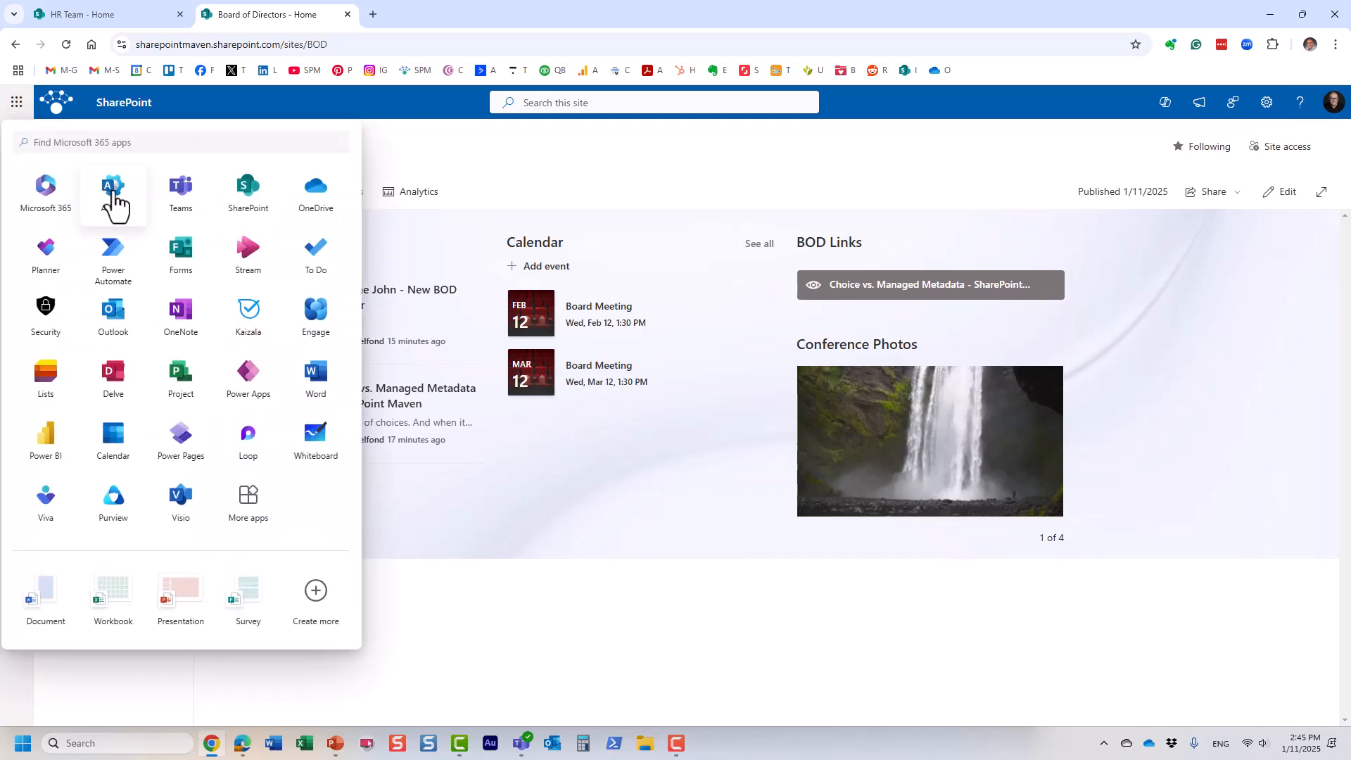
click(113, 190)
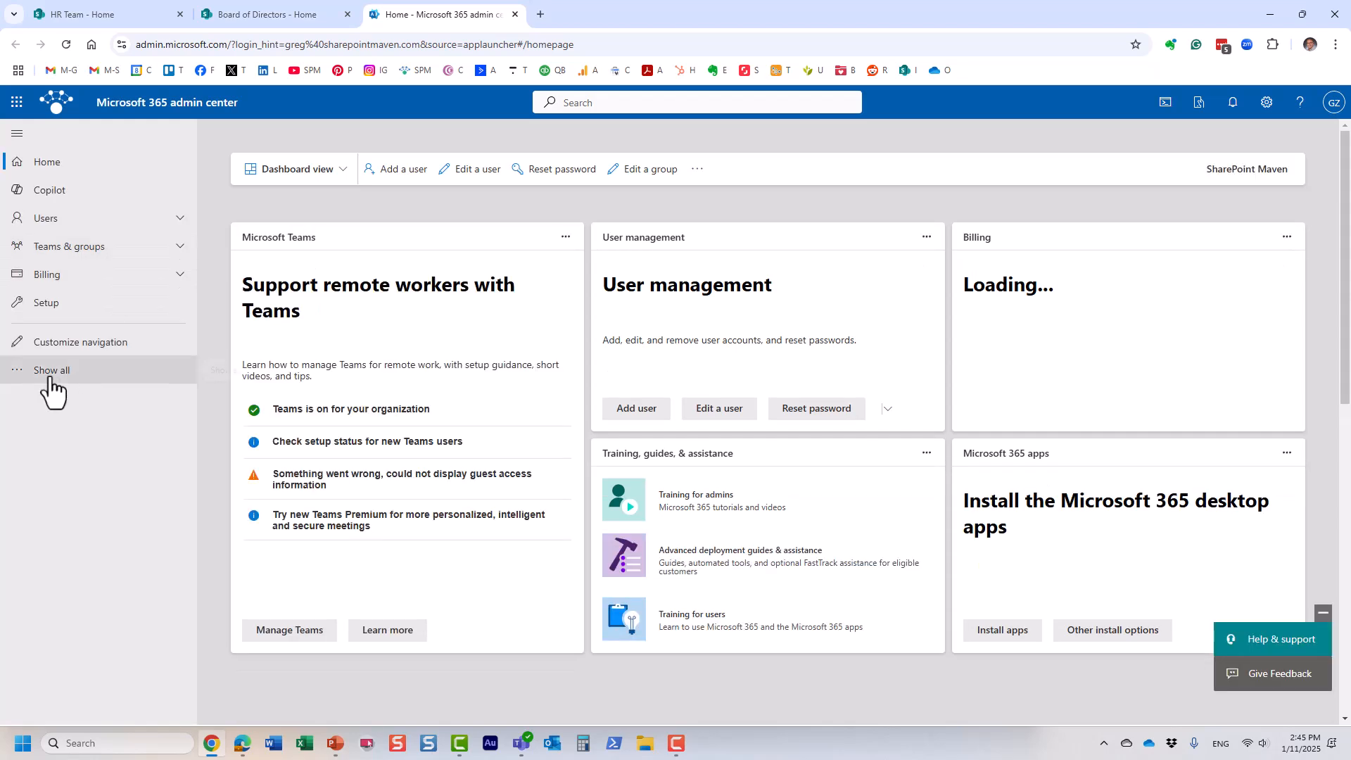
click(50, 371)
click(89, 679)
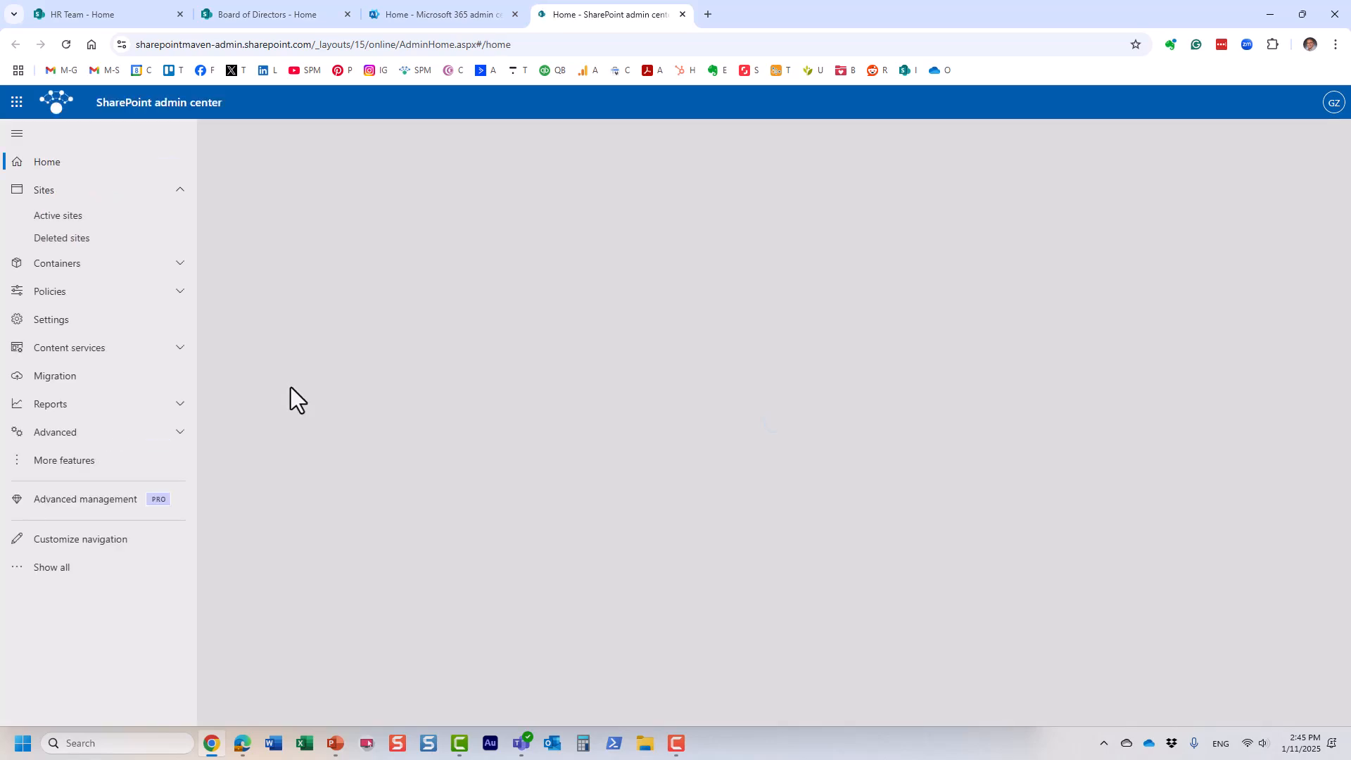
click(65, 218)
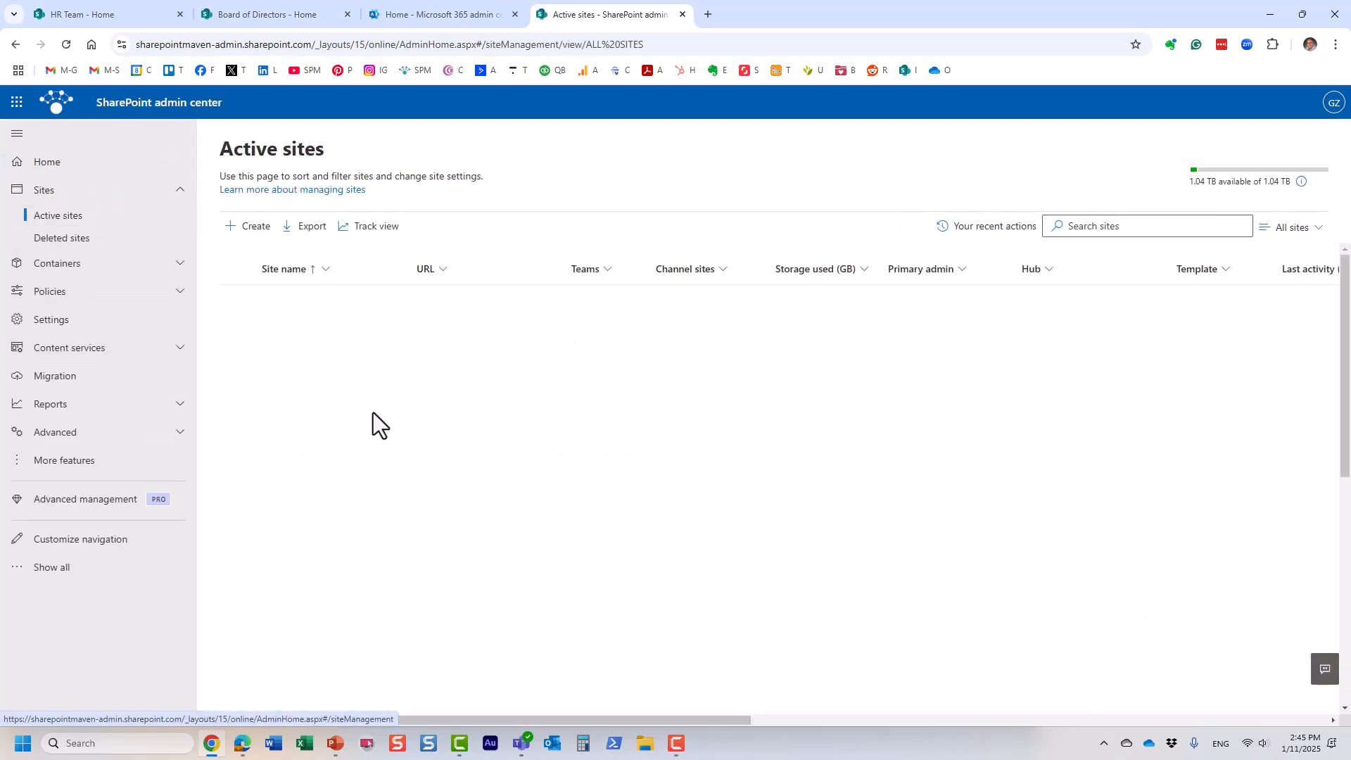
scroll(467, 483, down, 2)
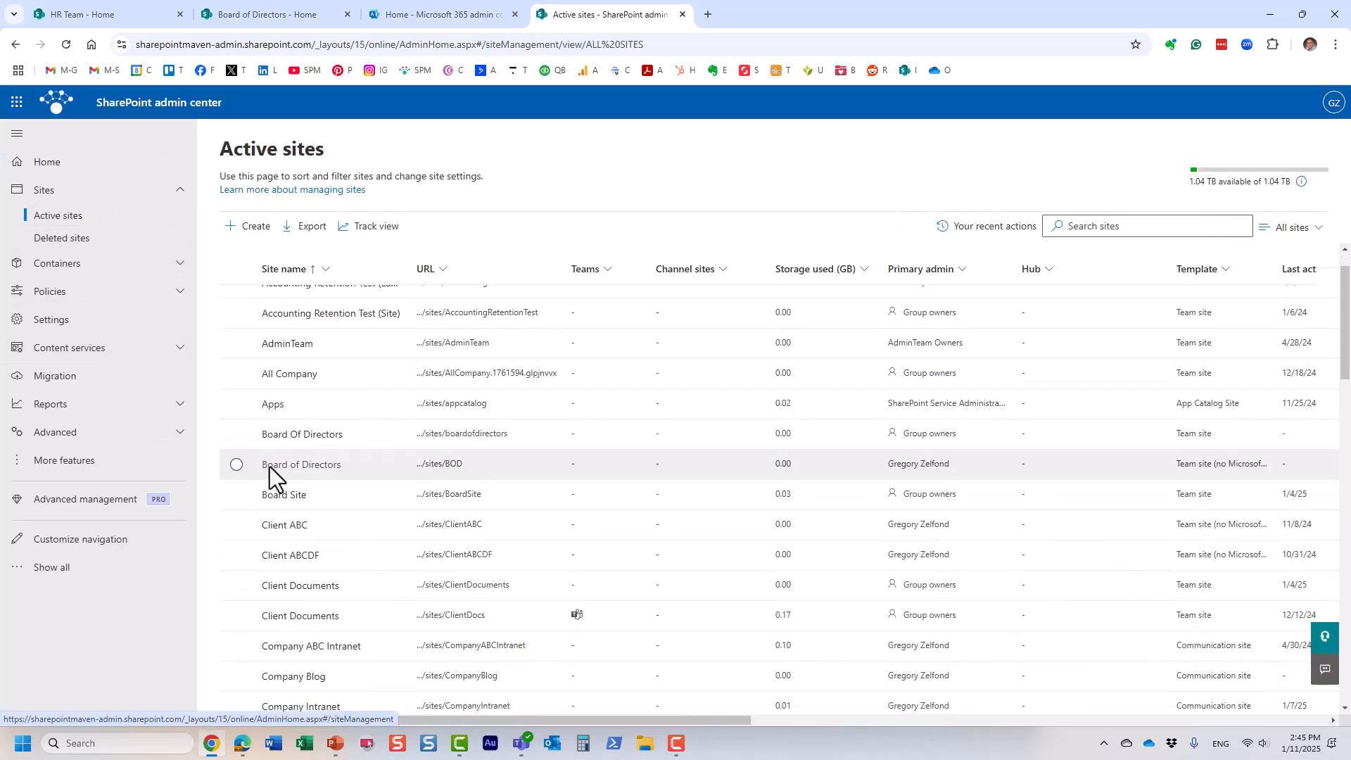
click(233, 465)
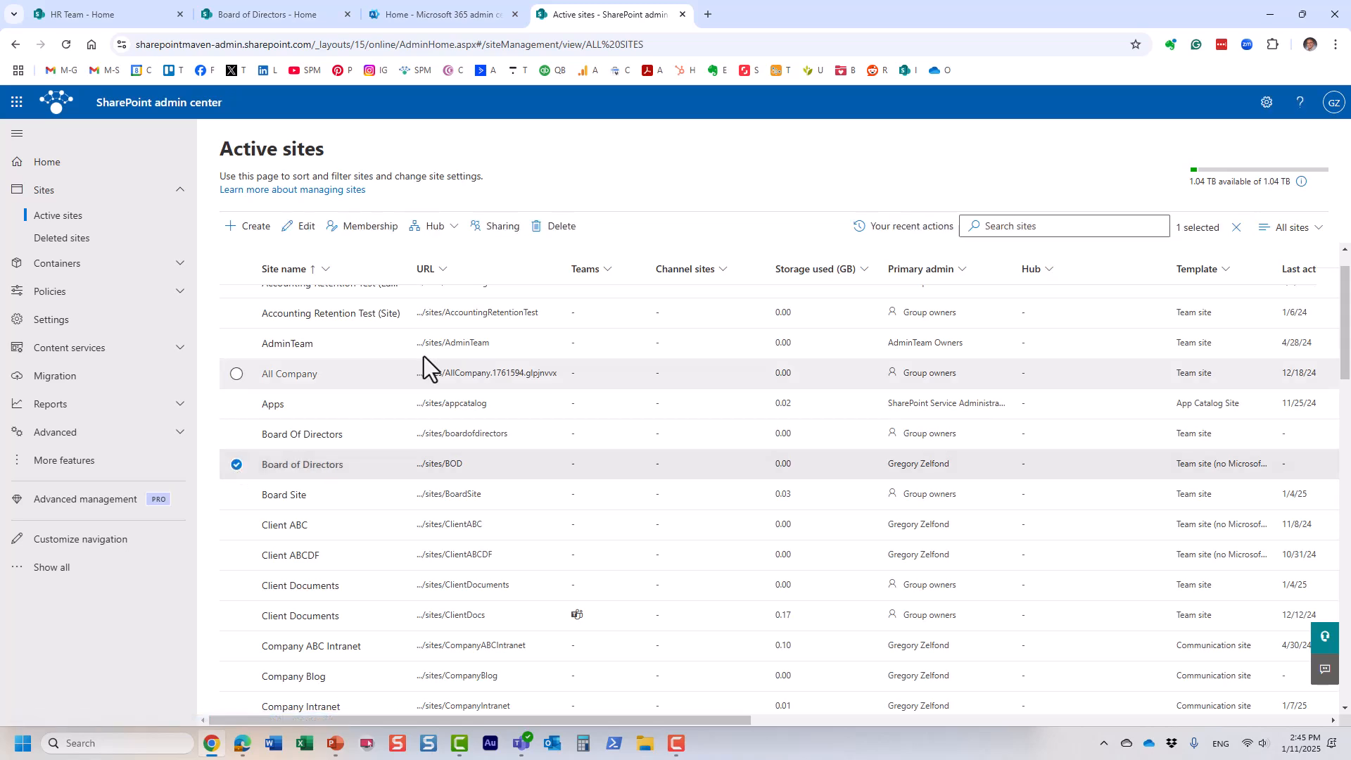
Step: Set the Board of Directors site's sharing to 'New and existing guests' and save
click(502, 233)
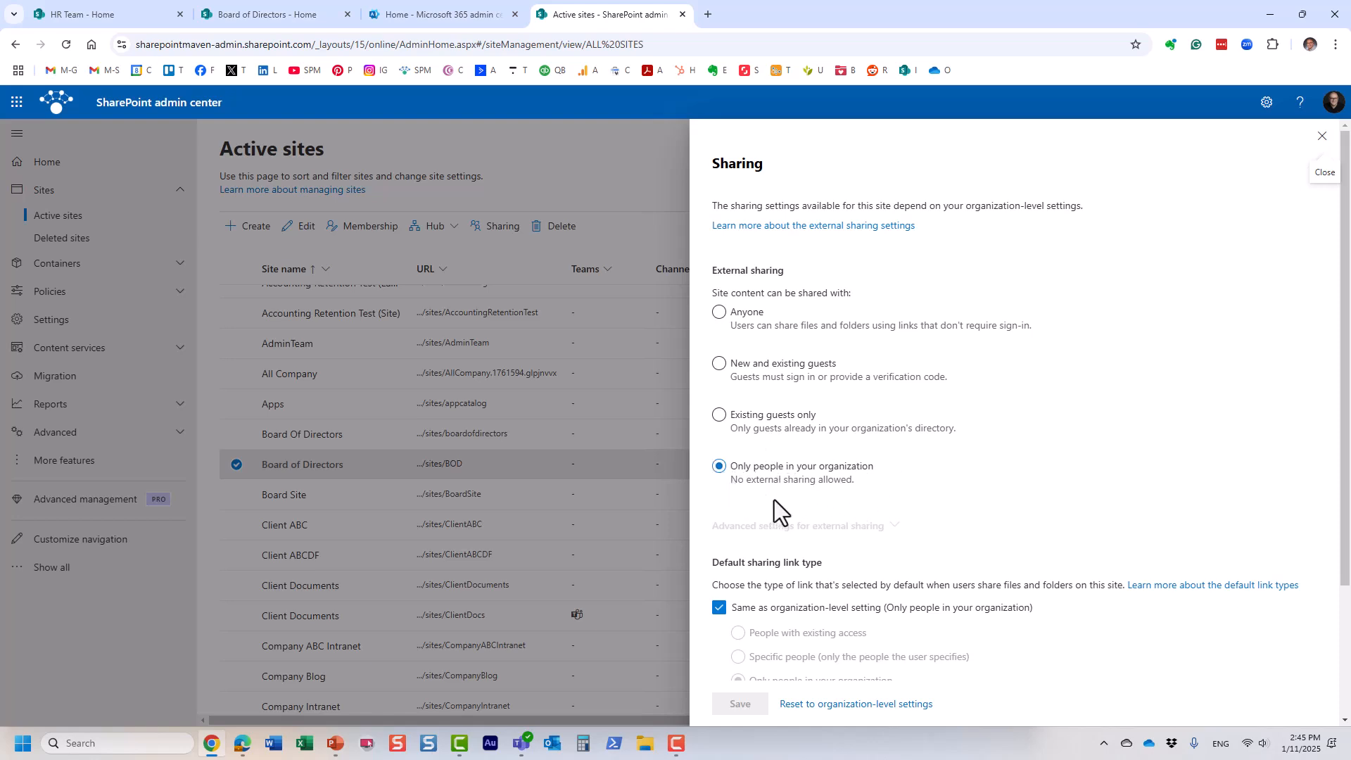
click(719, 364)
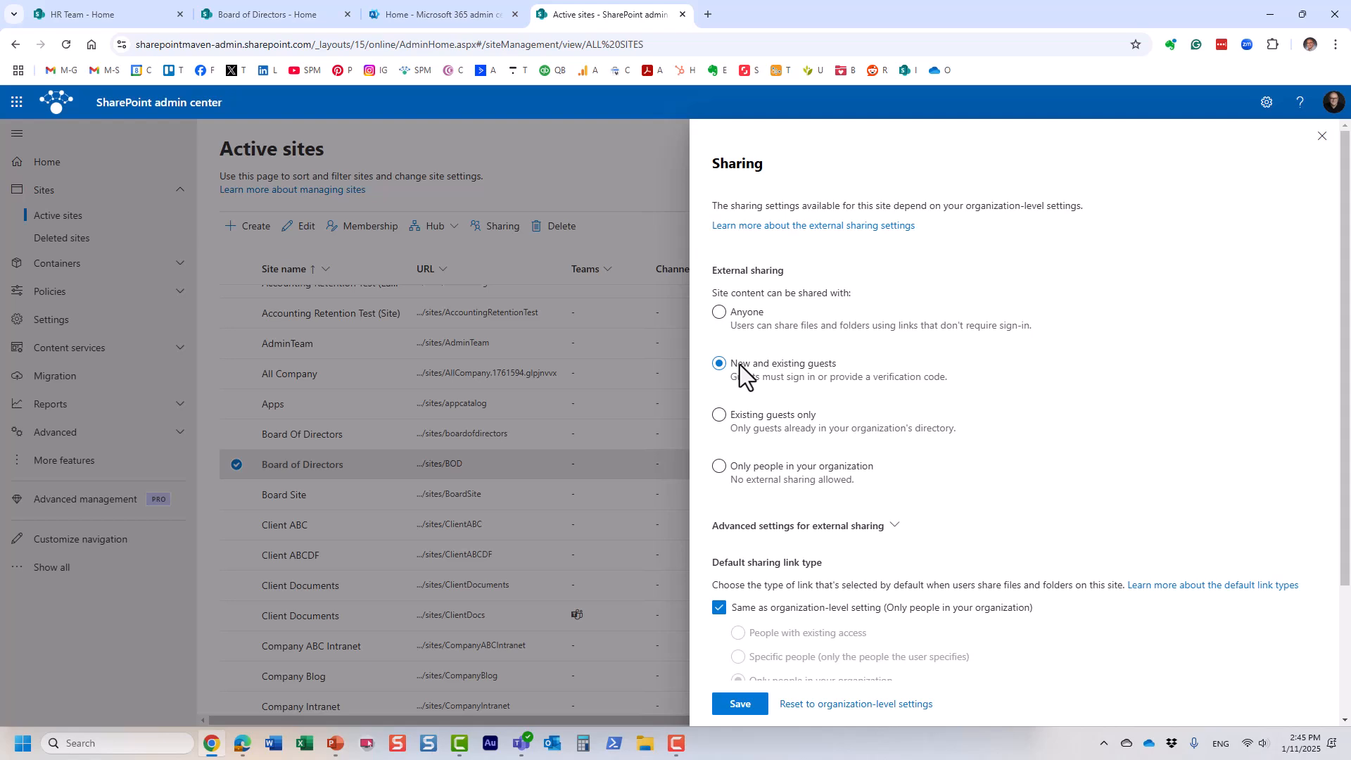
click(733, 707)
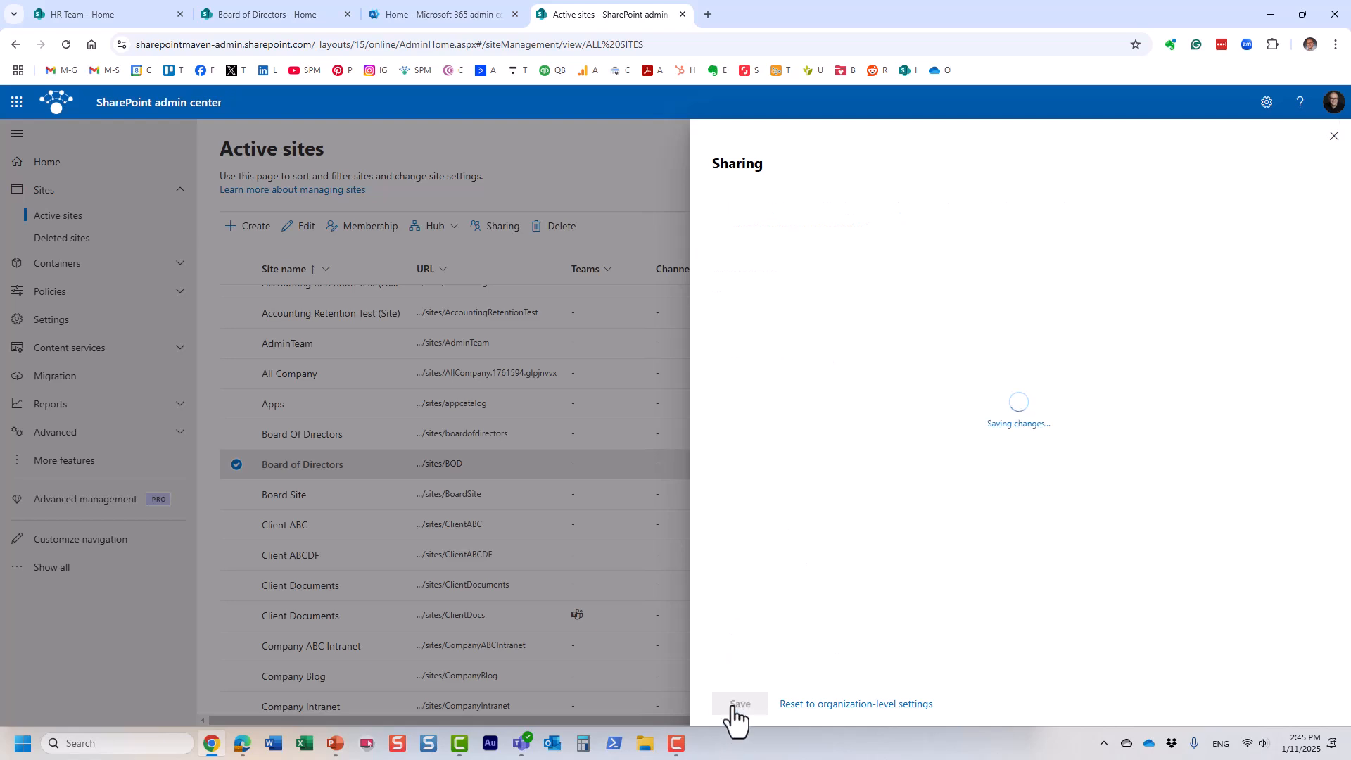
click(1322, 136)
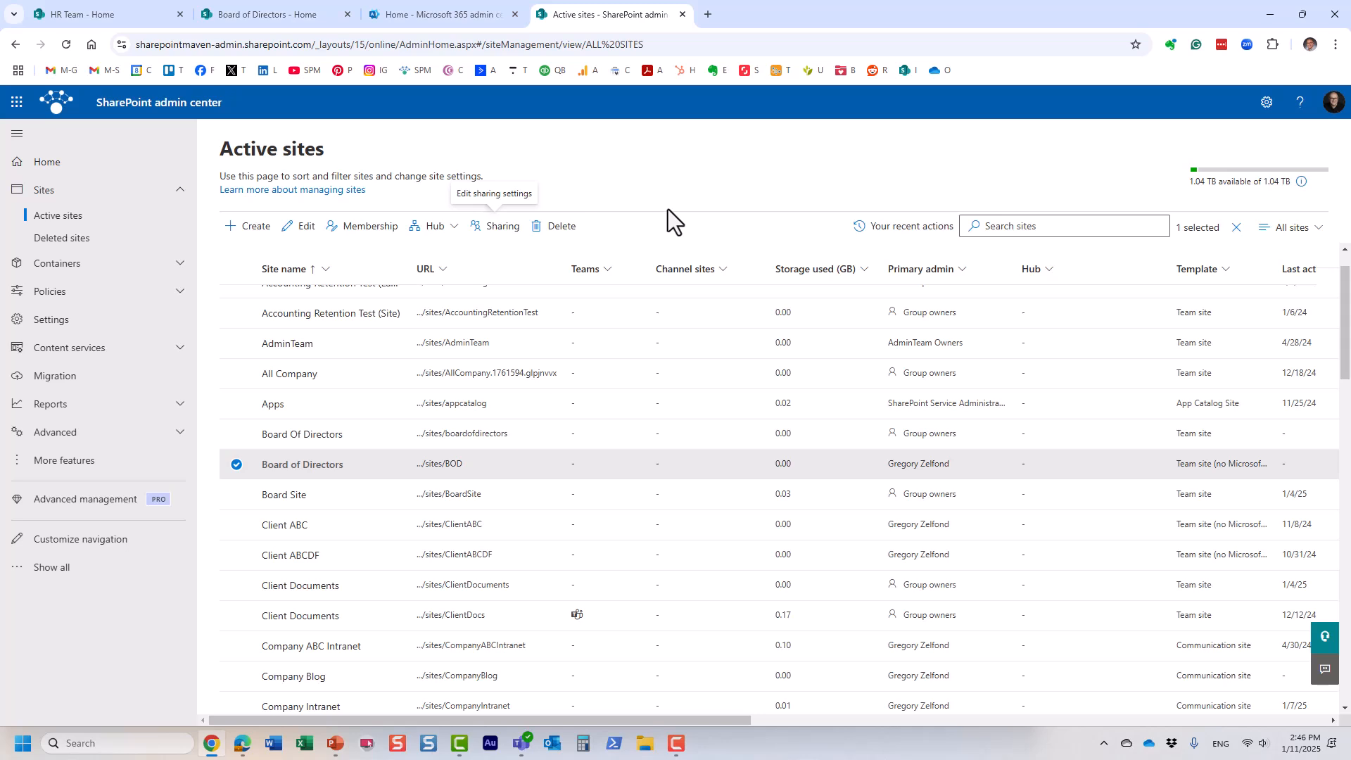
Step: On the Board of Directors site, open Site permissions and expand owners, members and visitors
key(ctrl+2)
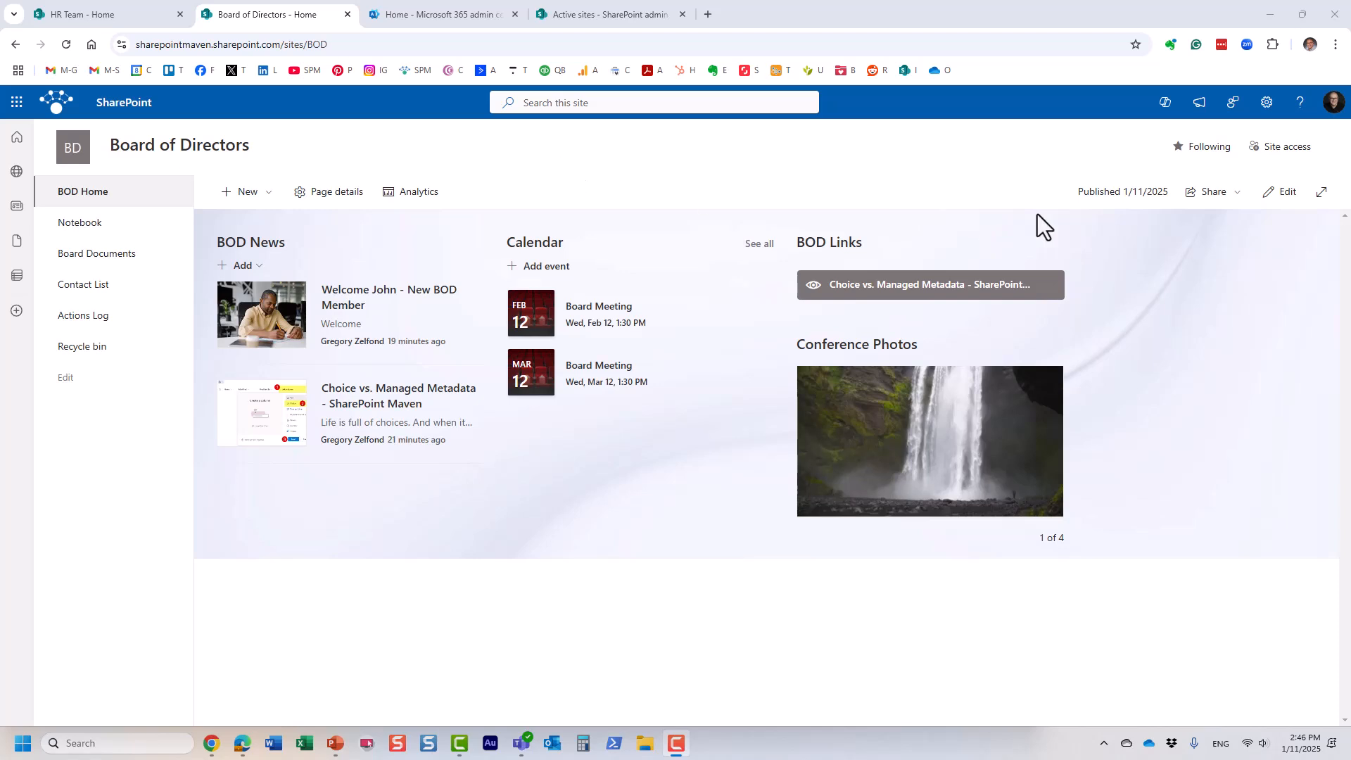
click(1266, 105)
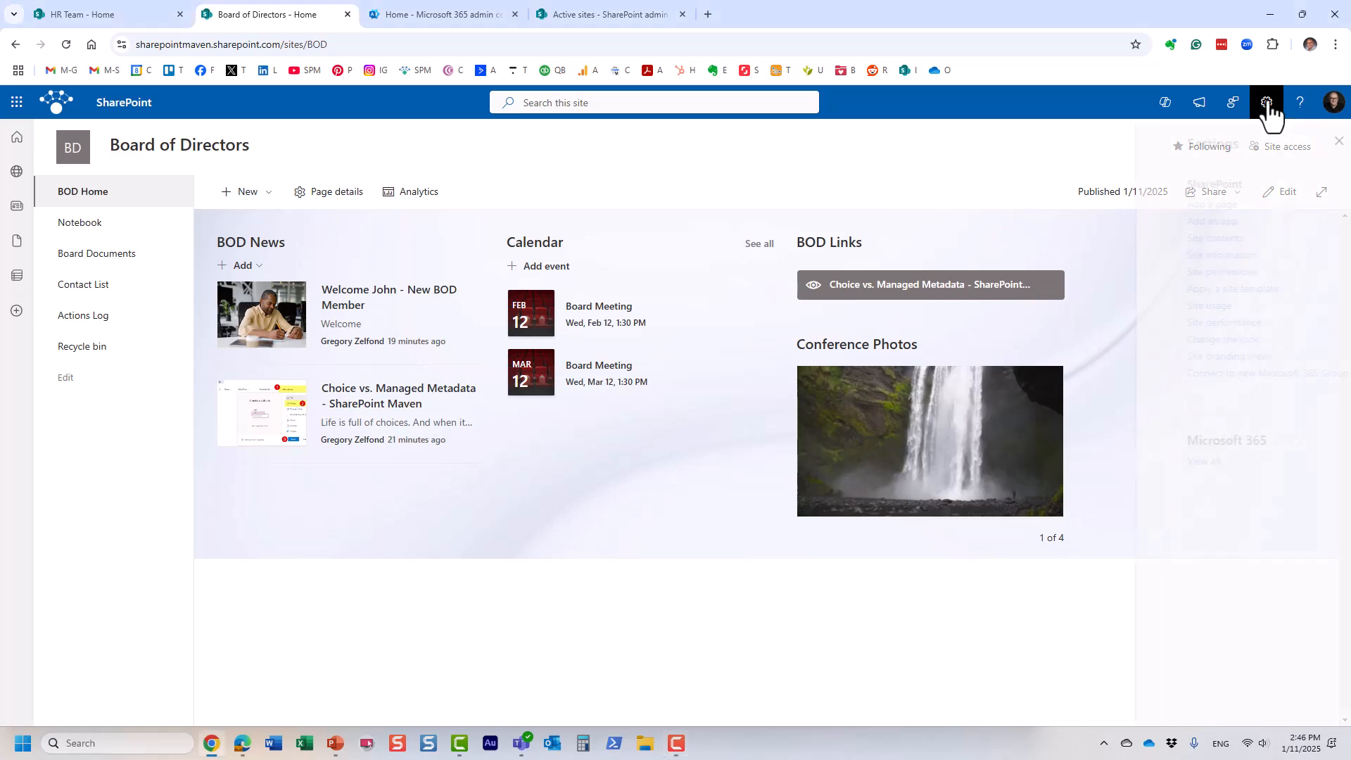
click(1192, 276)
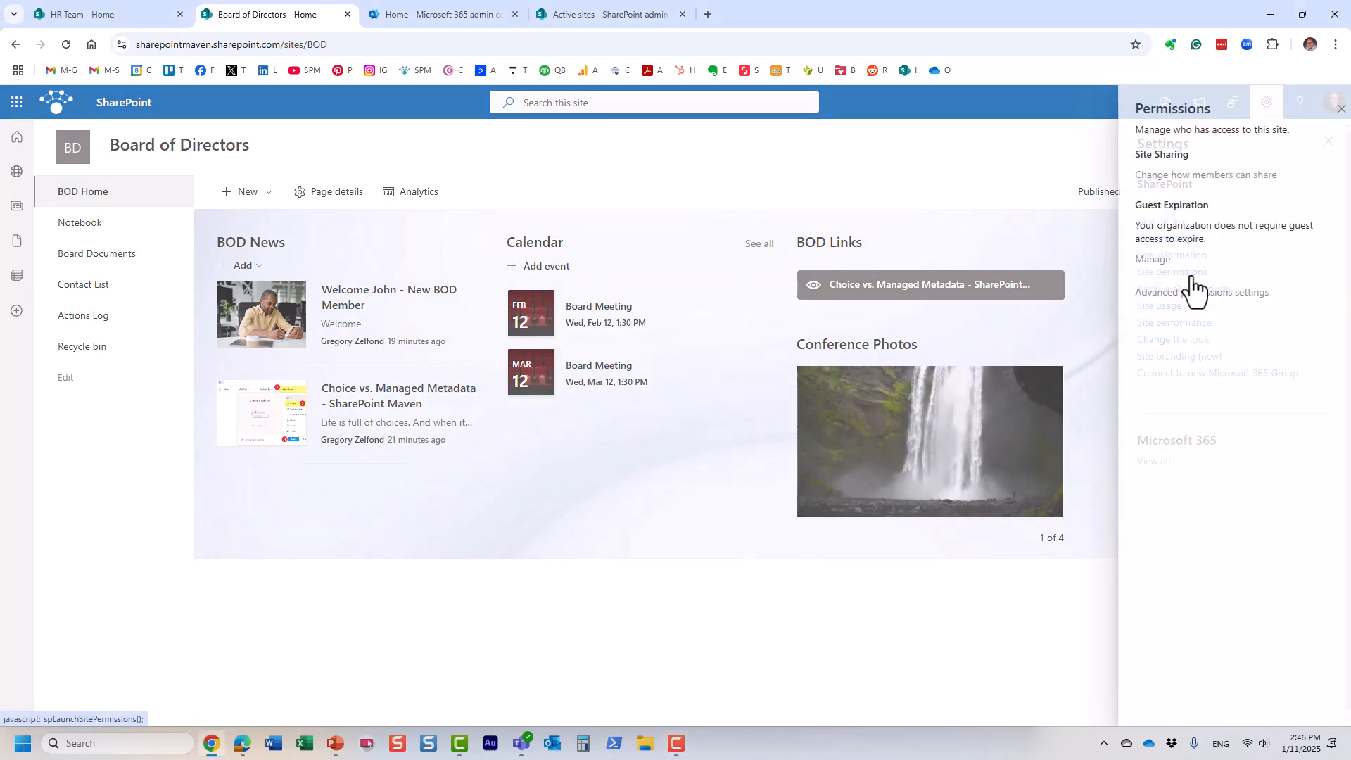
click(1197, 189)
click(1204, 253)
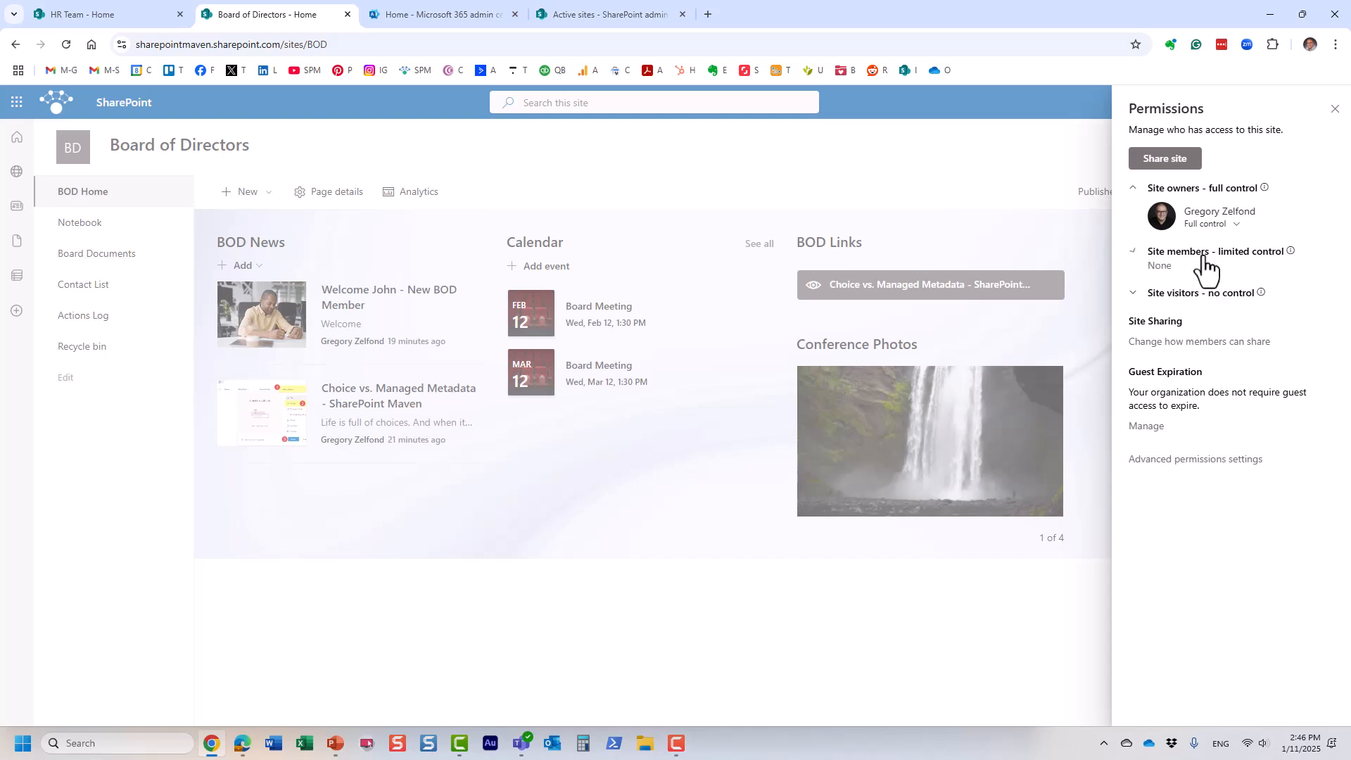
click(1210, 296)
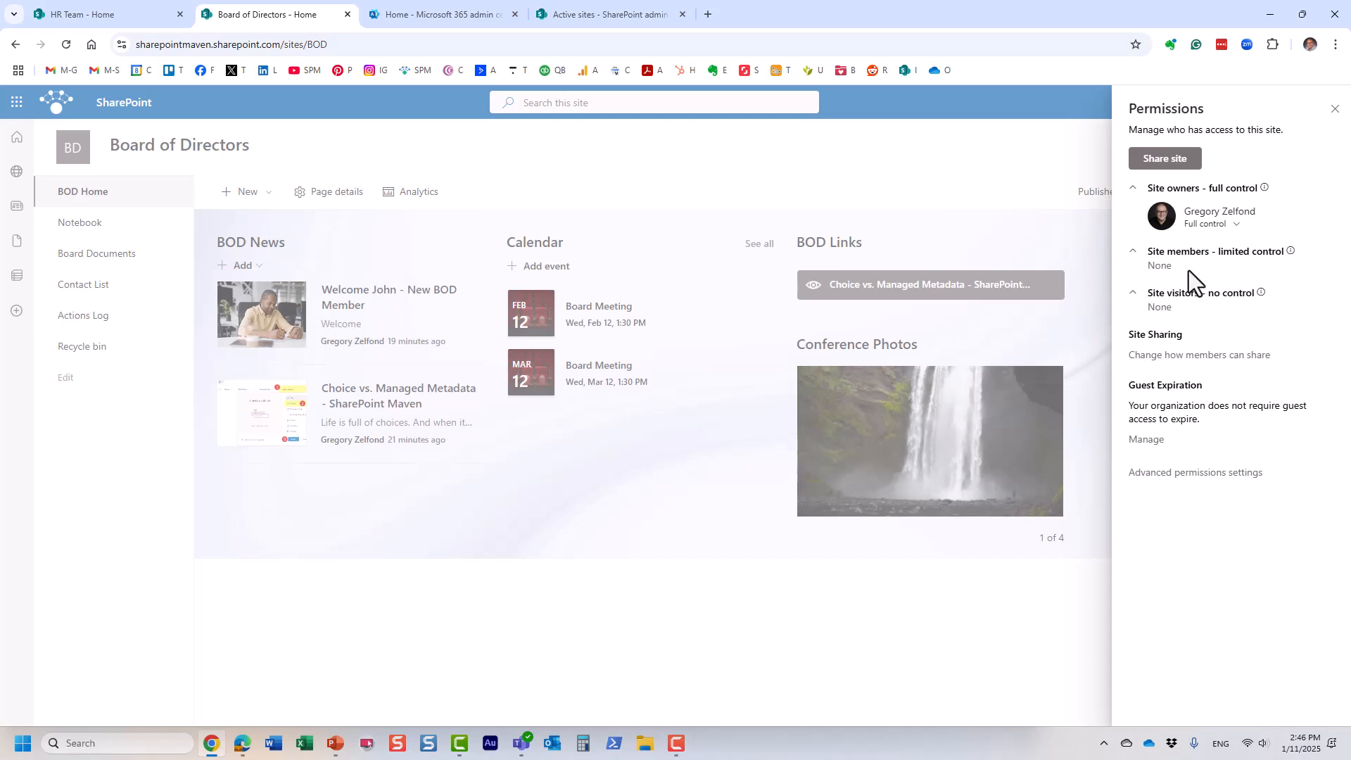
mouse_move(1202, 211)
Step: Add the colleague with Edit access and no invitation email, then review the permission groups
click(1192, 166)
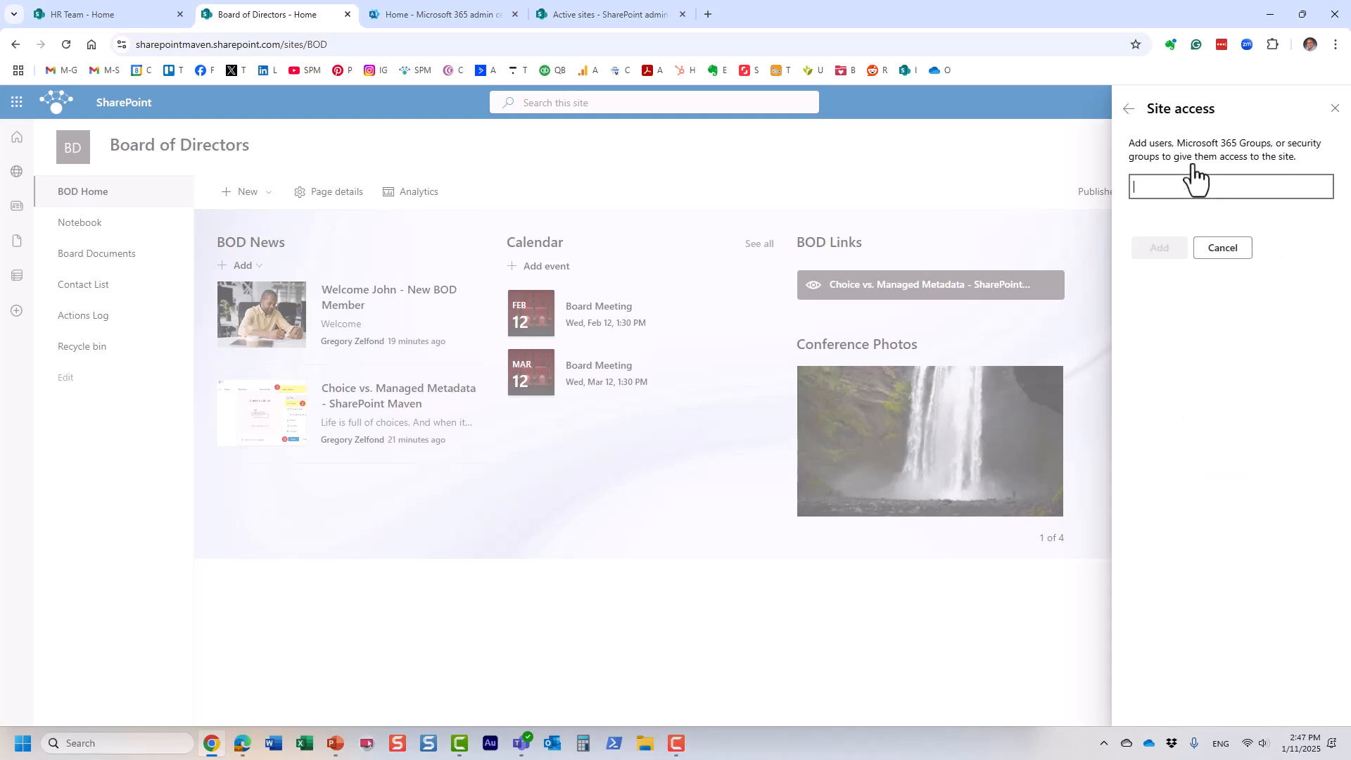
text(mary)
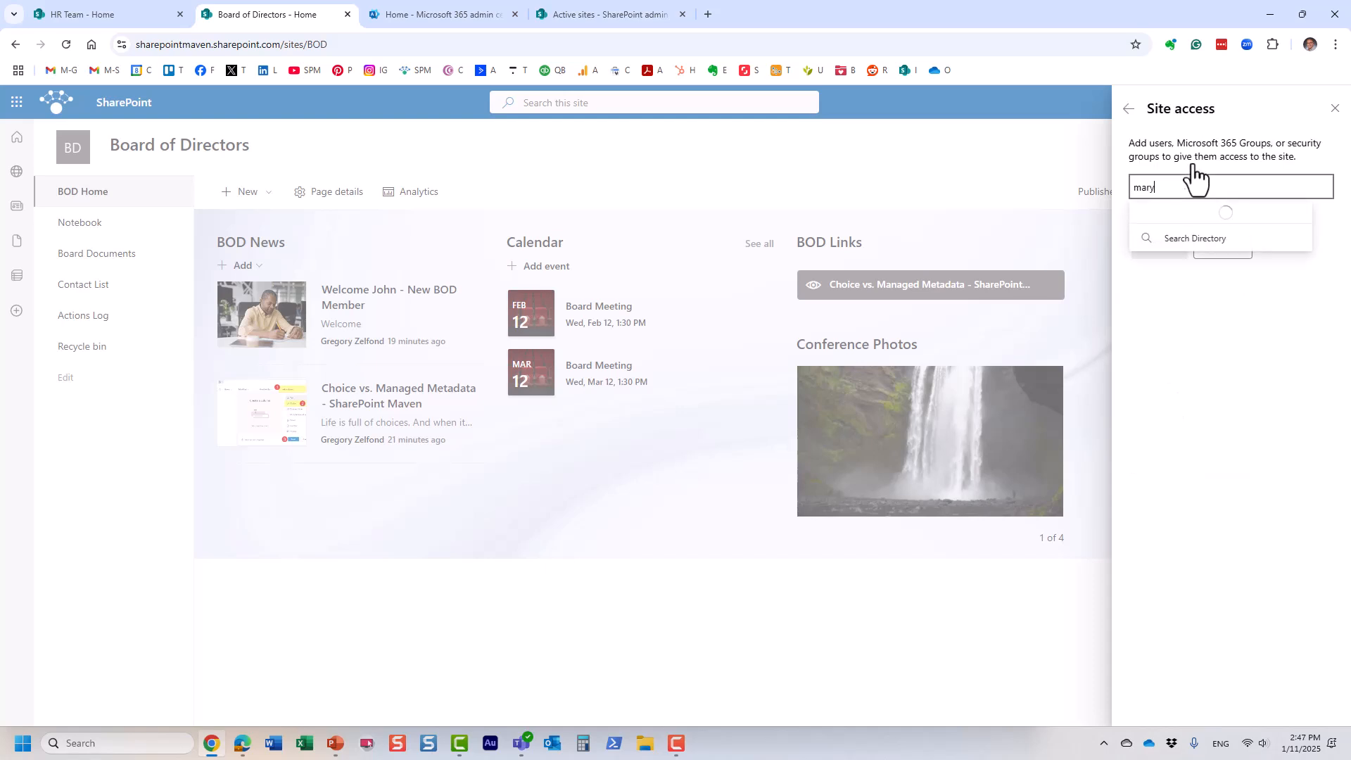
click(1200, 222)
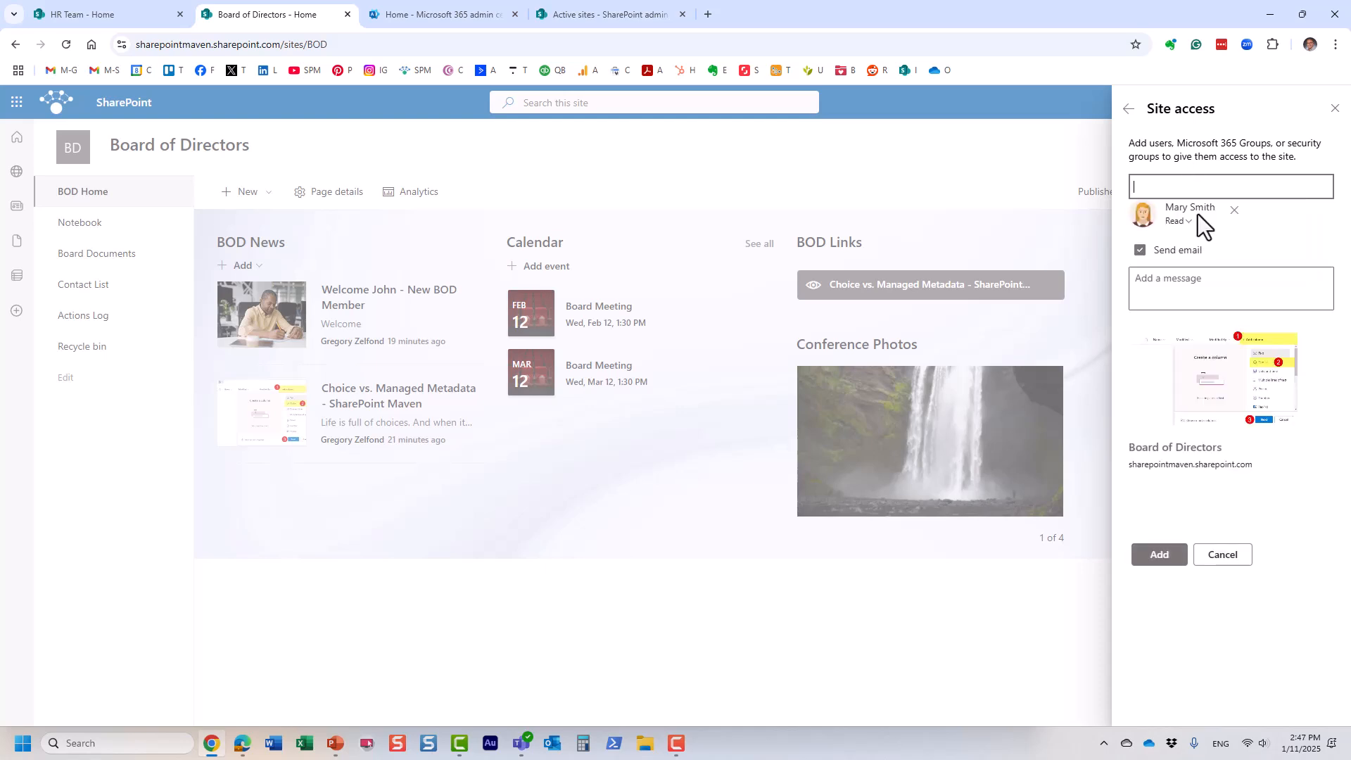
click(1185, 224)
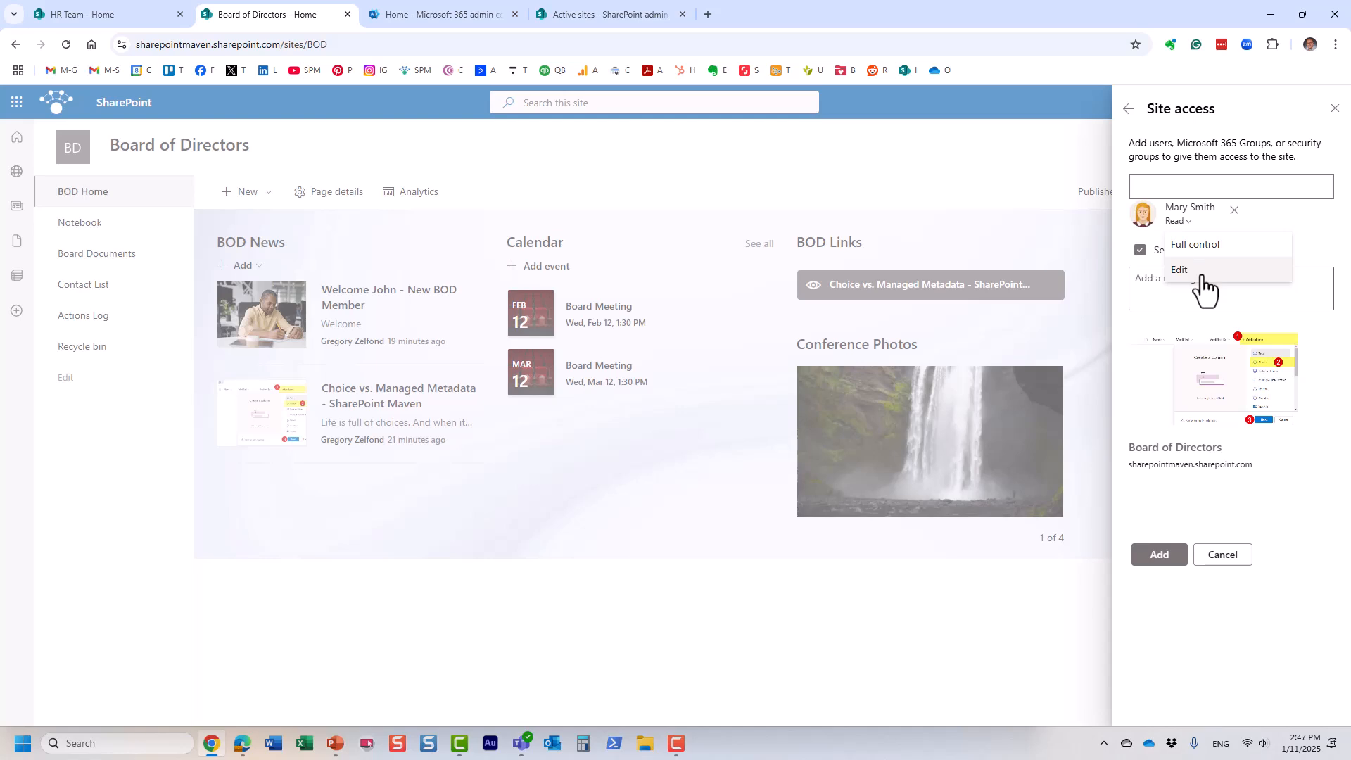
click(1179, 269)
click(1157, 251)
click(1156, 332)
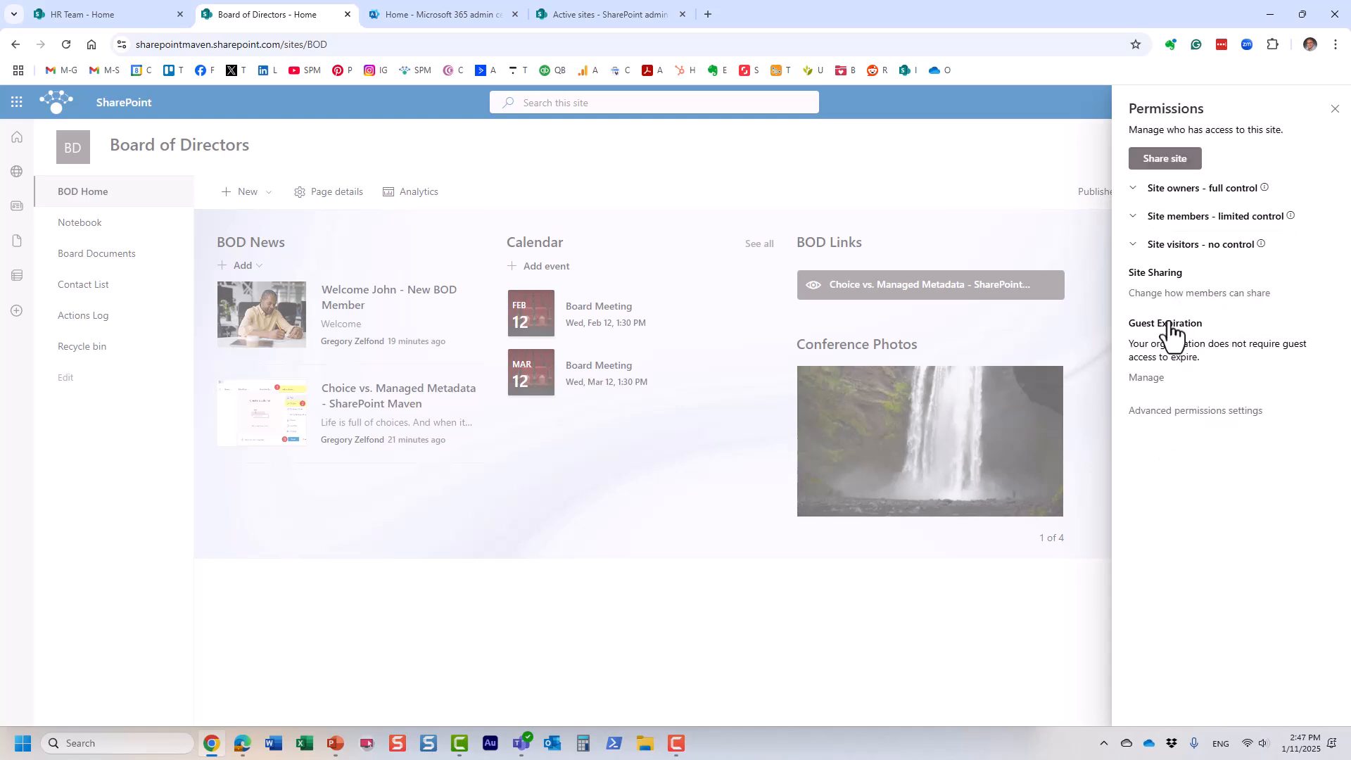
click(1180, 218)
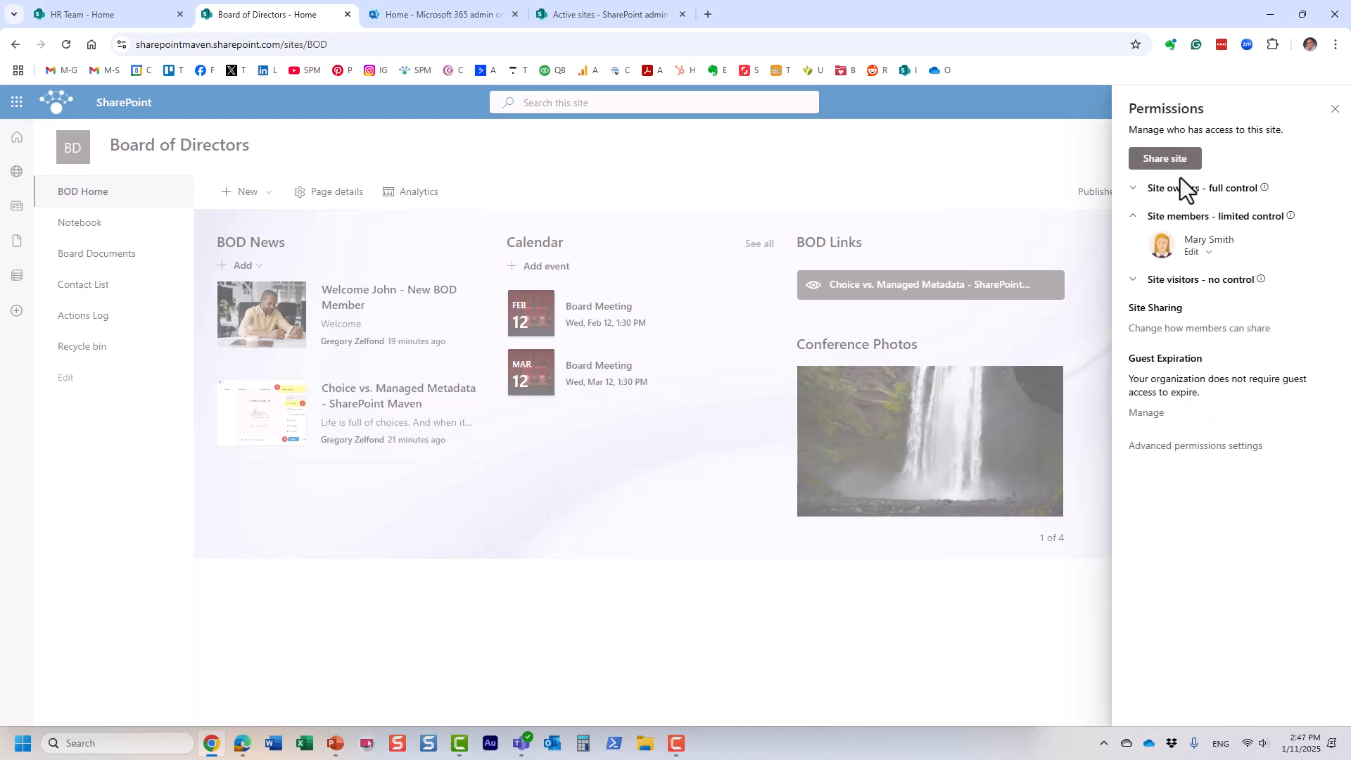
click(1184, 192)
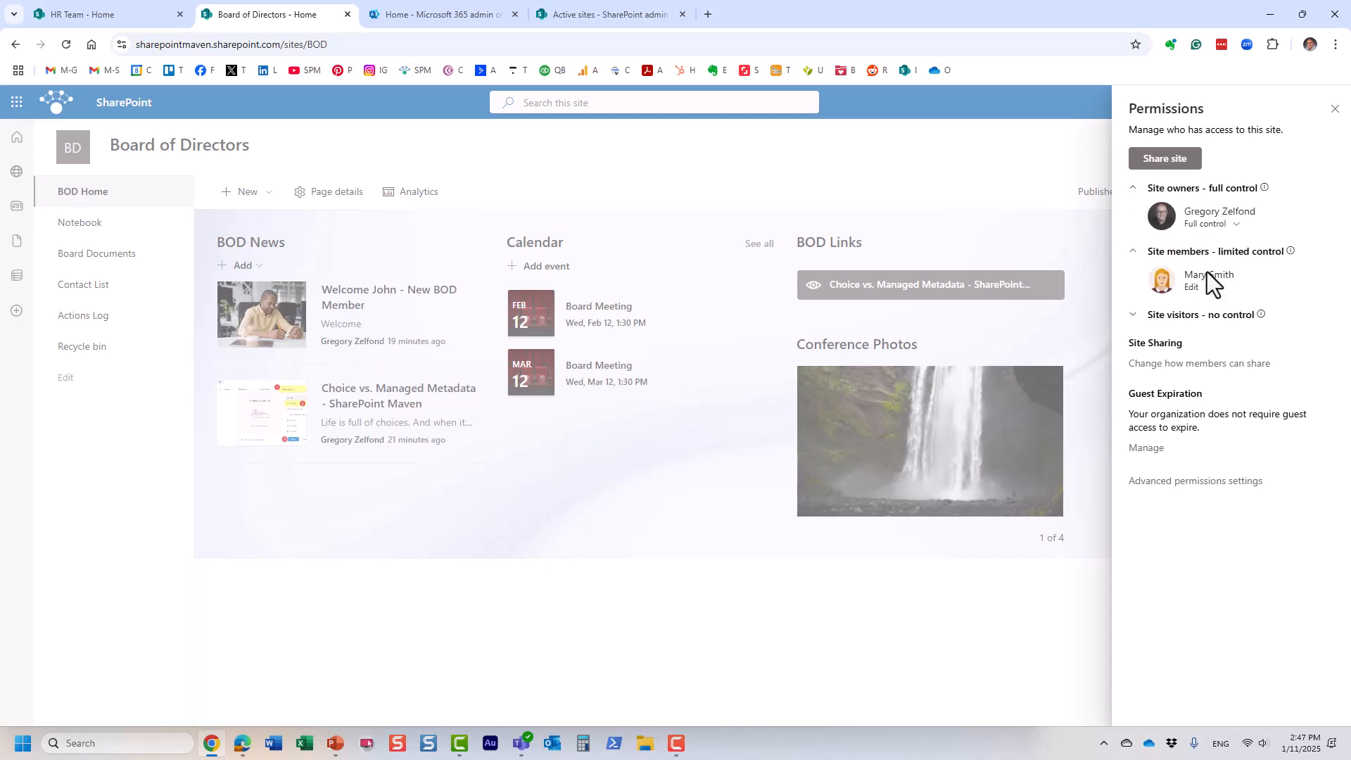
click(1198, 314)
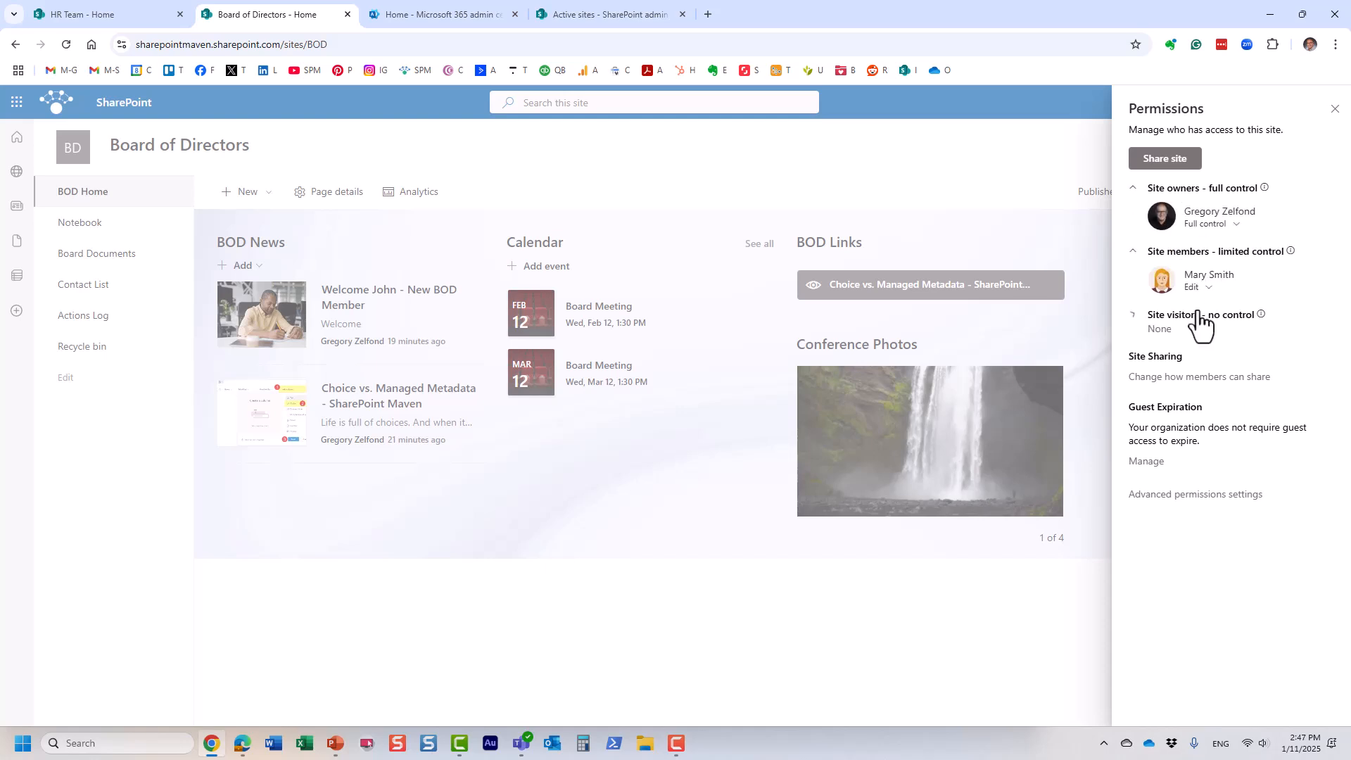
Step: Enter the external guest's email address in Share site and set their permission to Edit
click(1173, 163)
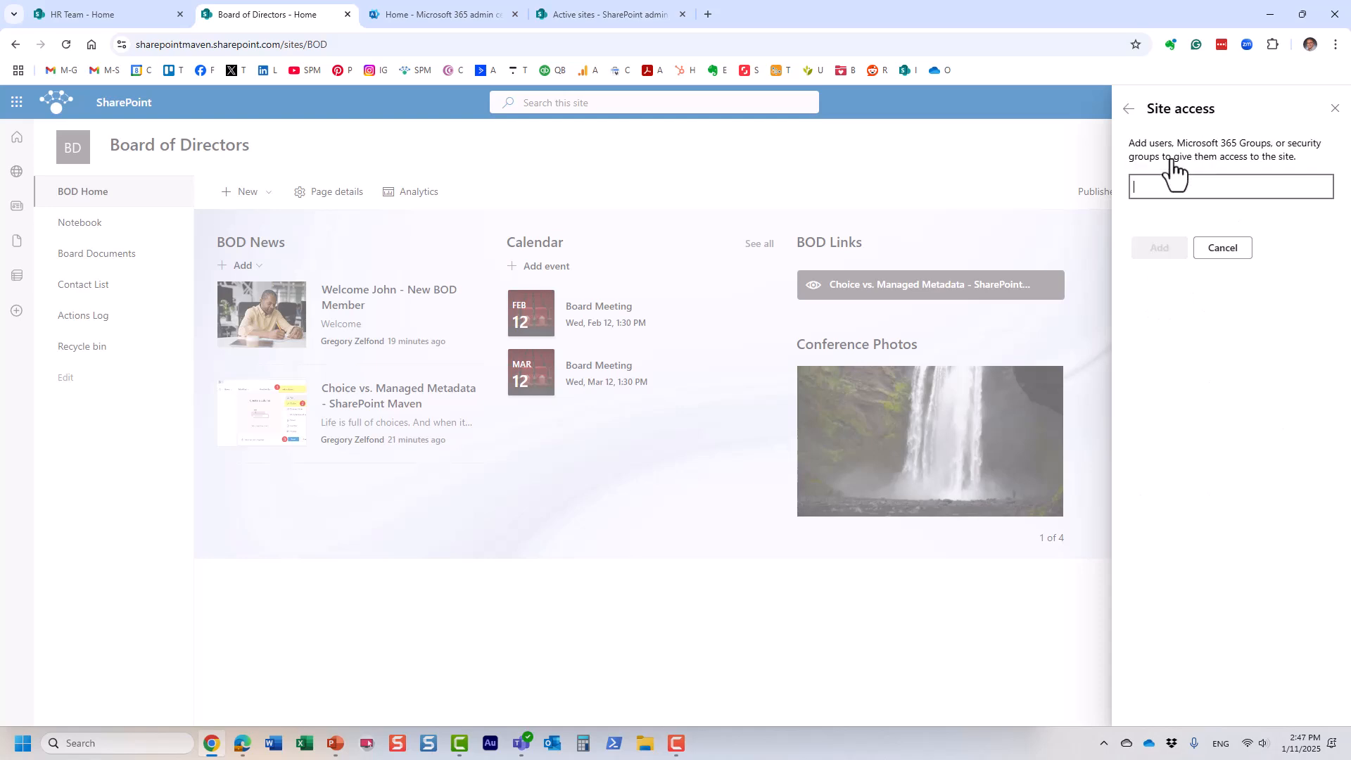
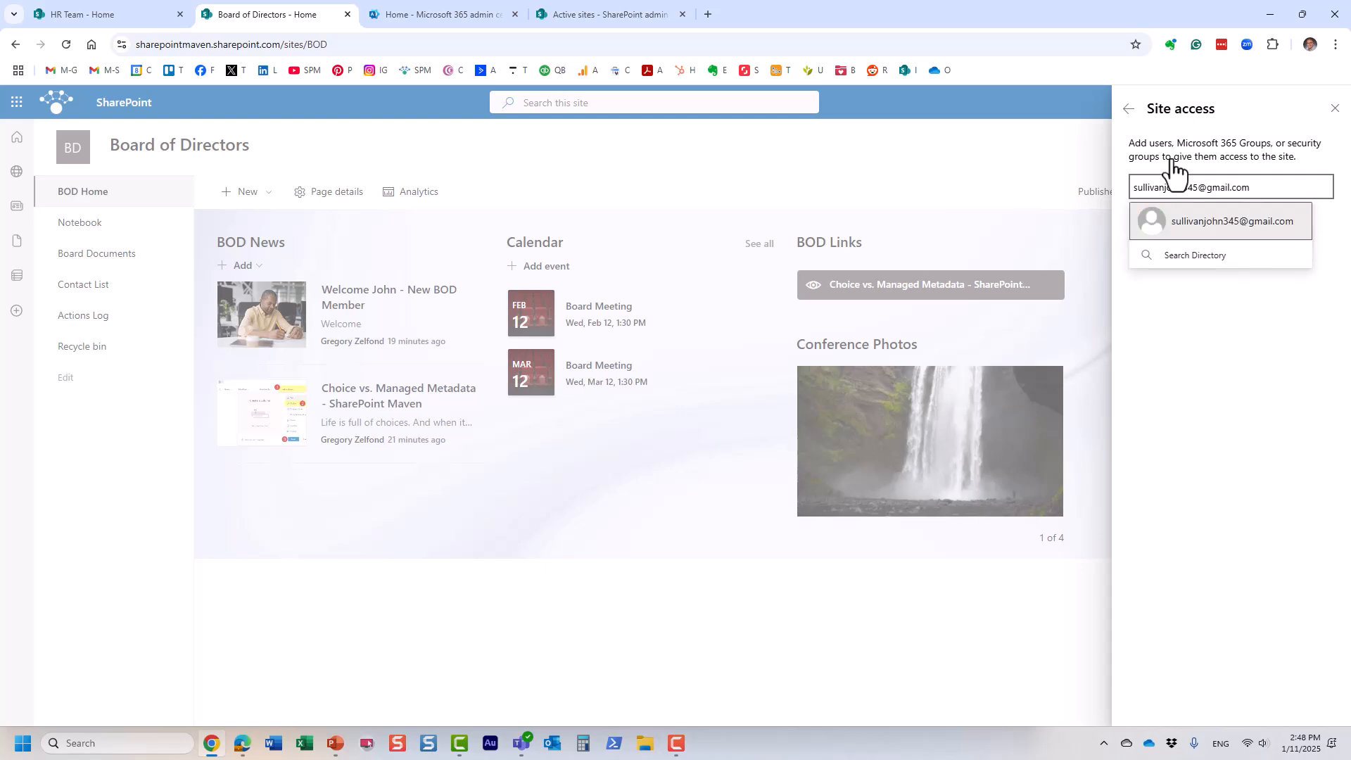
click(1260, 224)
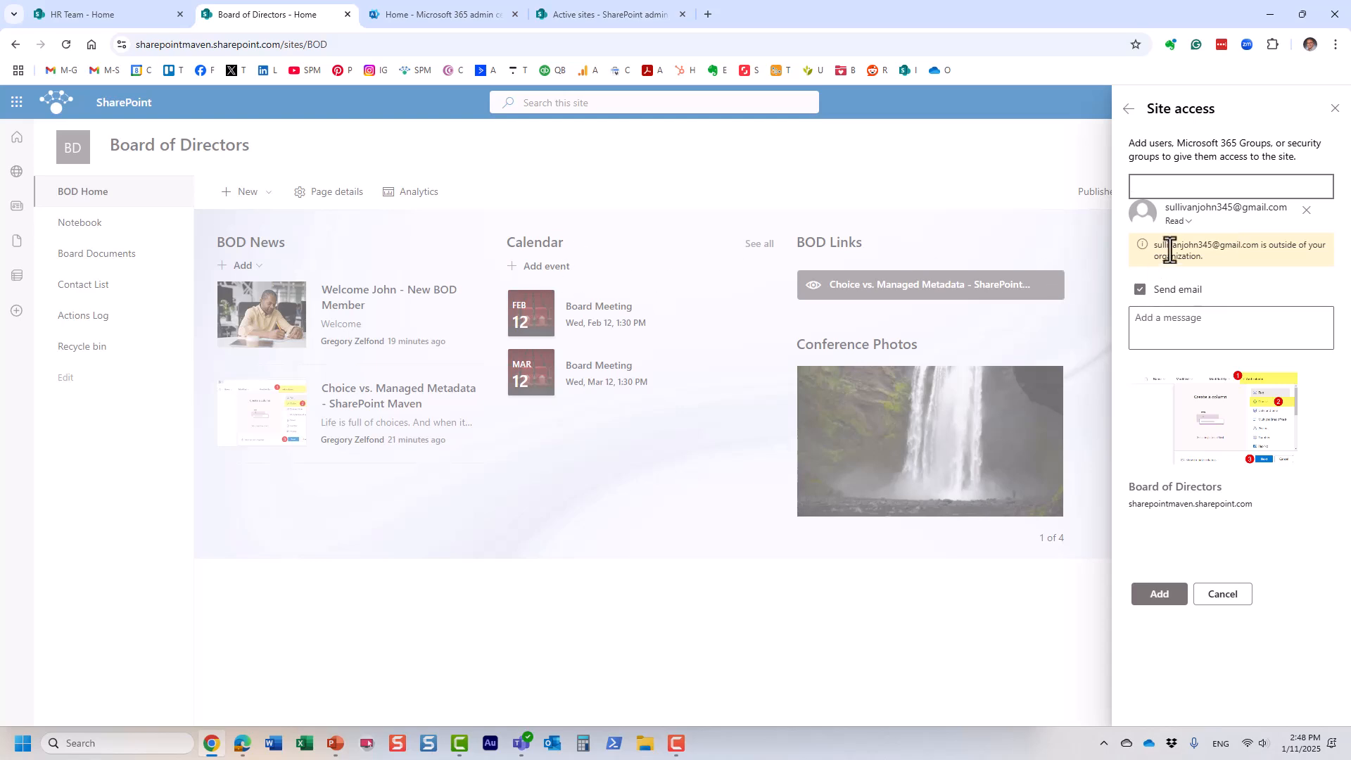
click(1184, 223)
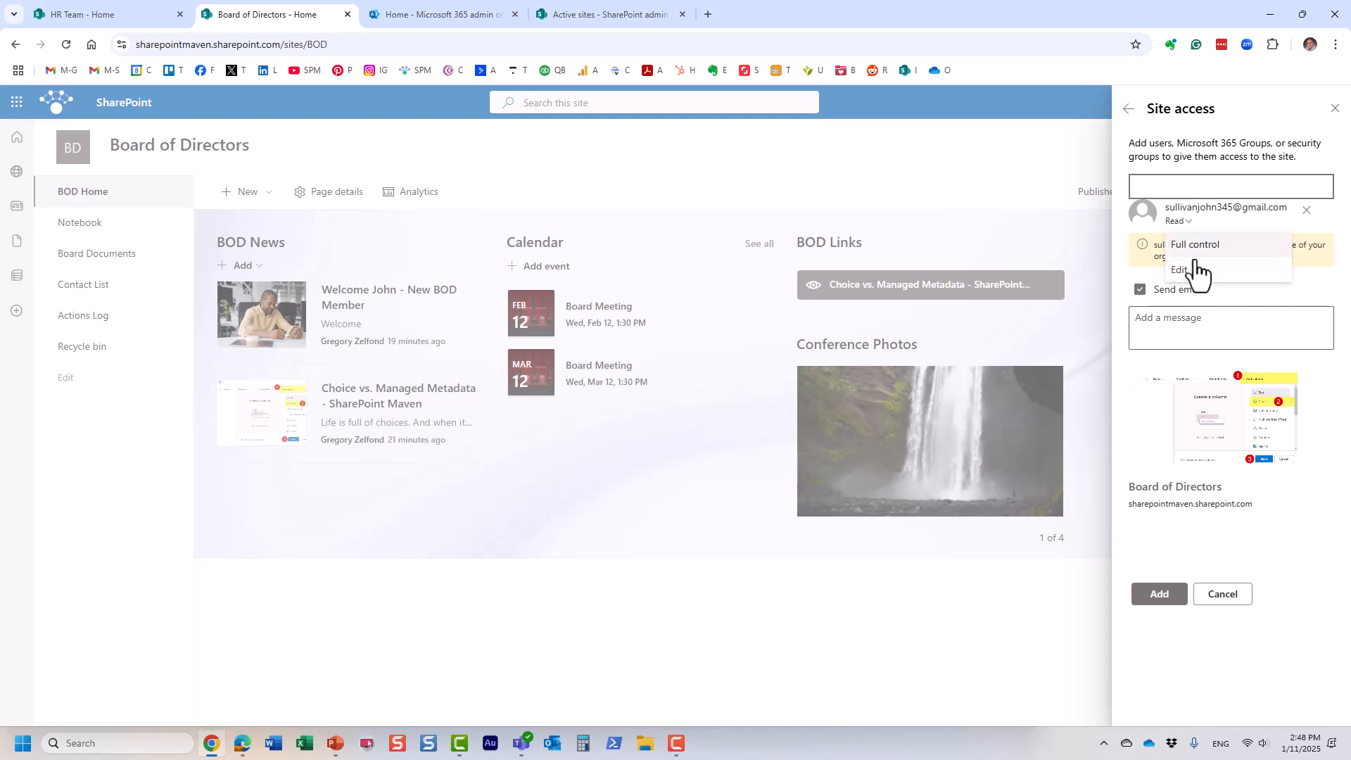
click(1196, 268)
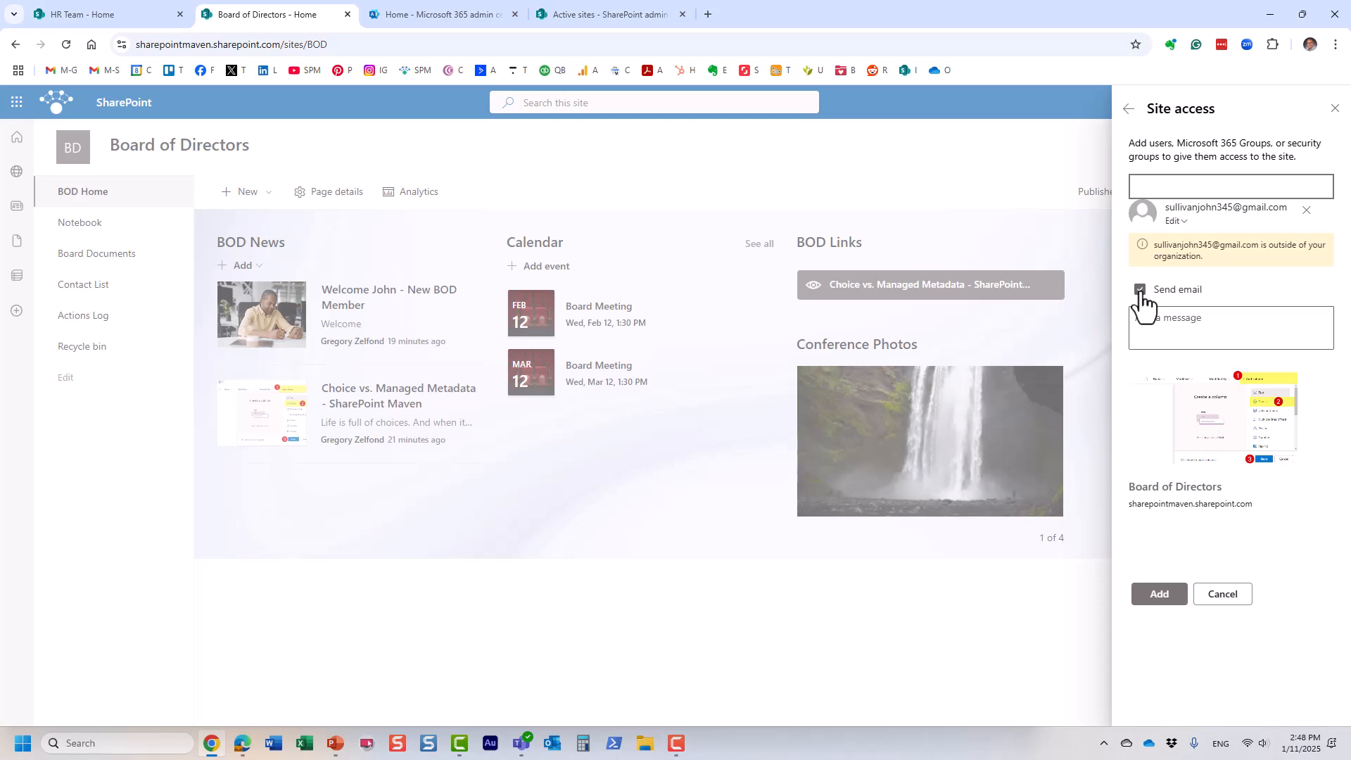
Step: Add the guest as an Edit member, then close the site permissions panel
click(1152, 595)
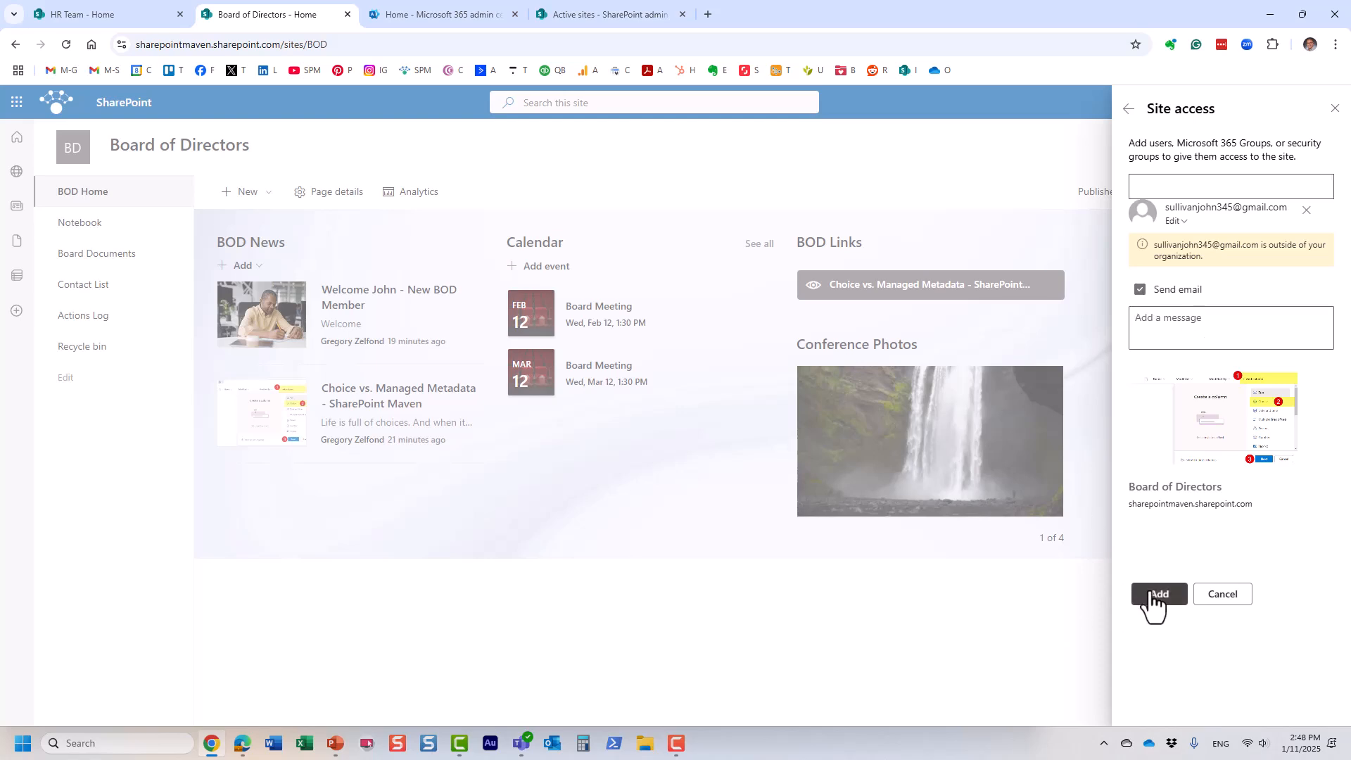
click(1151, 324)
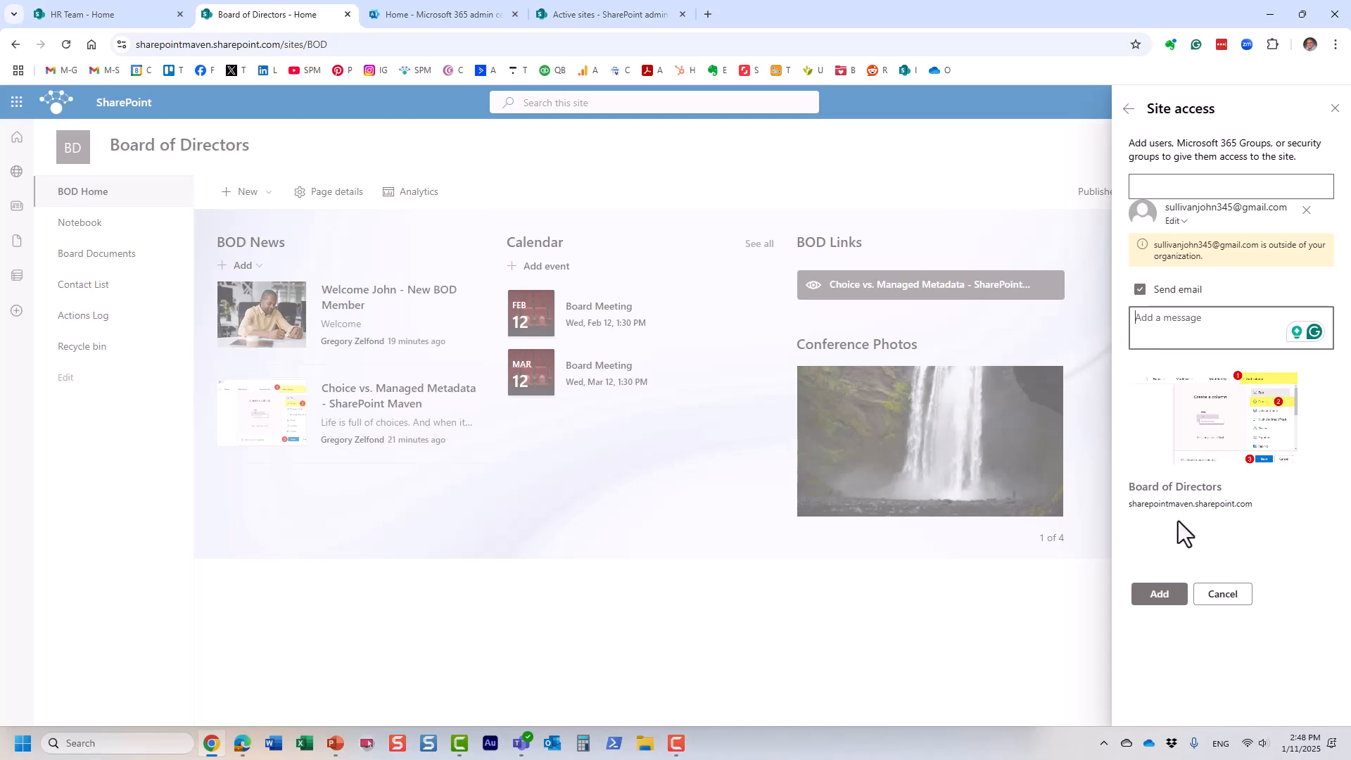
click(1168, 597)
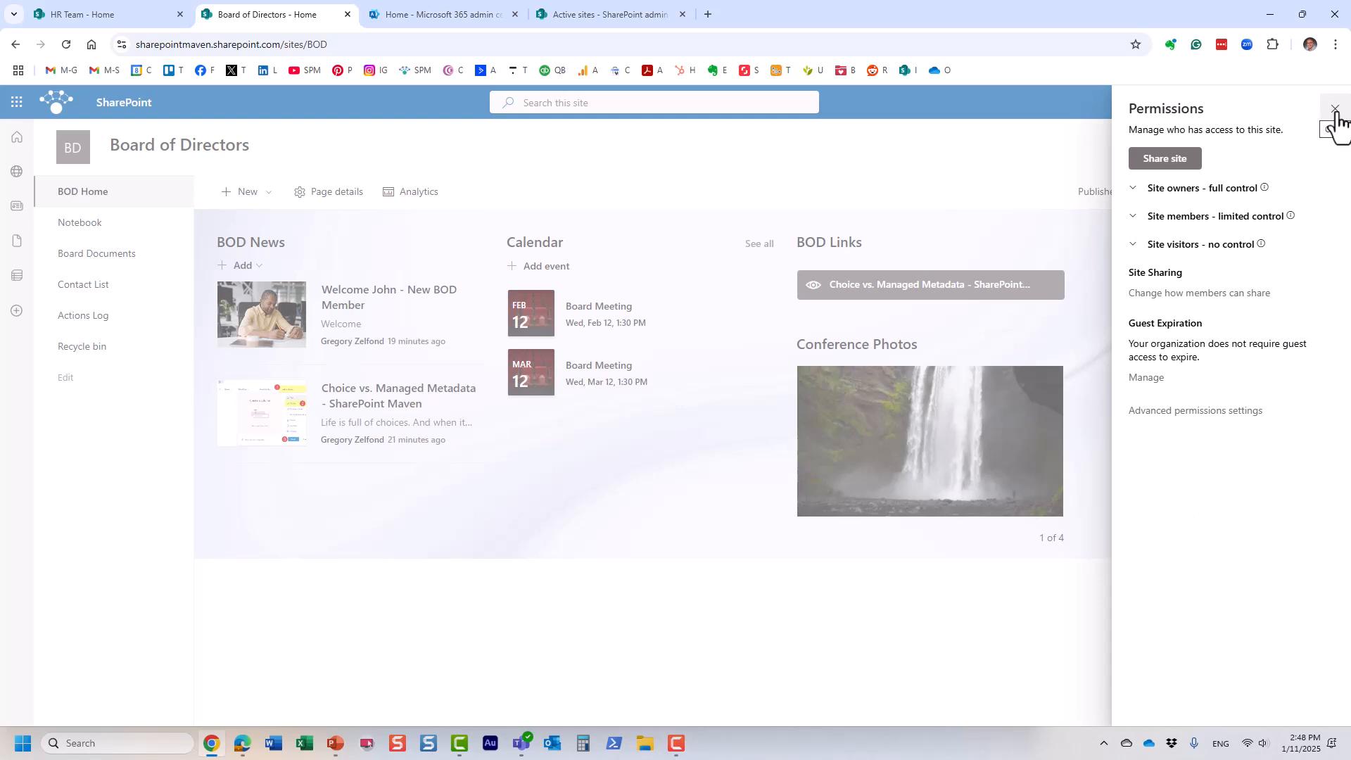
click(1335, 111)
Step: Close the settings pane and expand the Site owners, Site members and Site visitors lists in Site access
click(1330, 141)
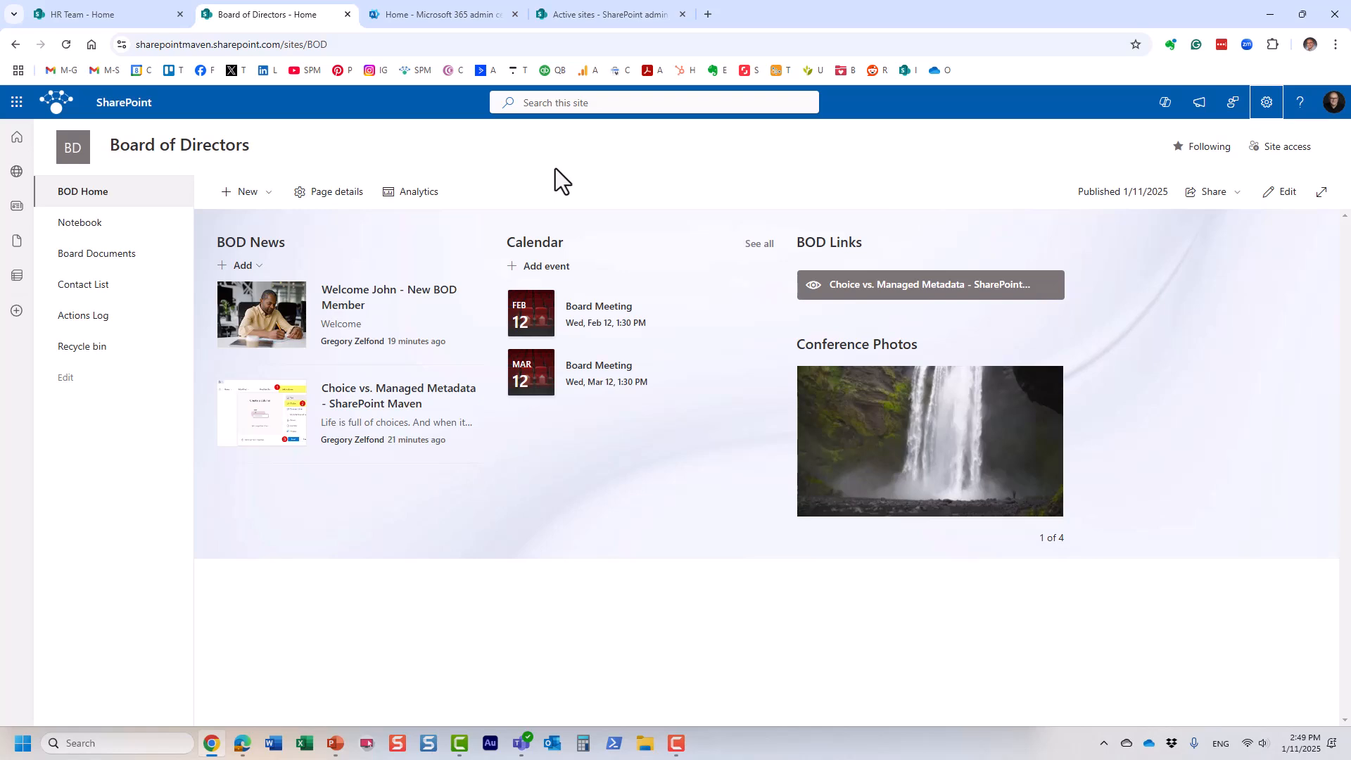
click(1282, 149)
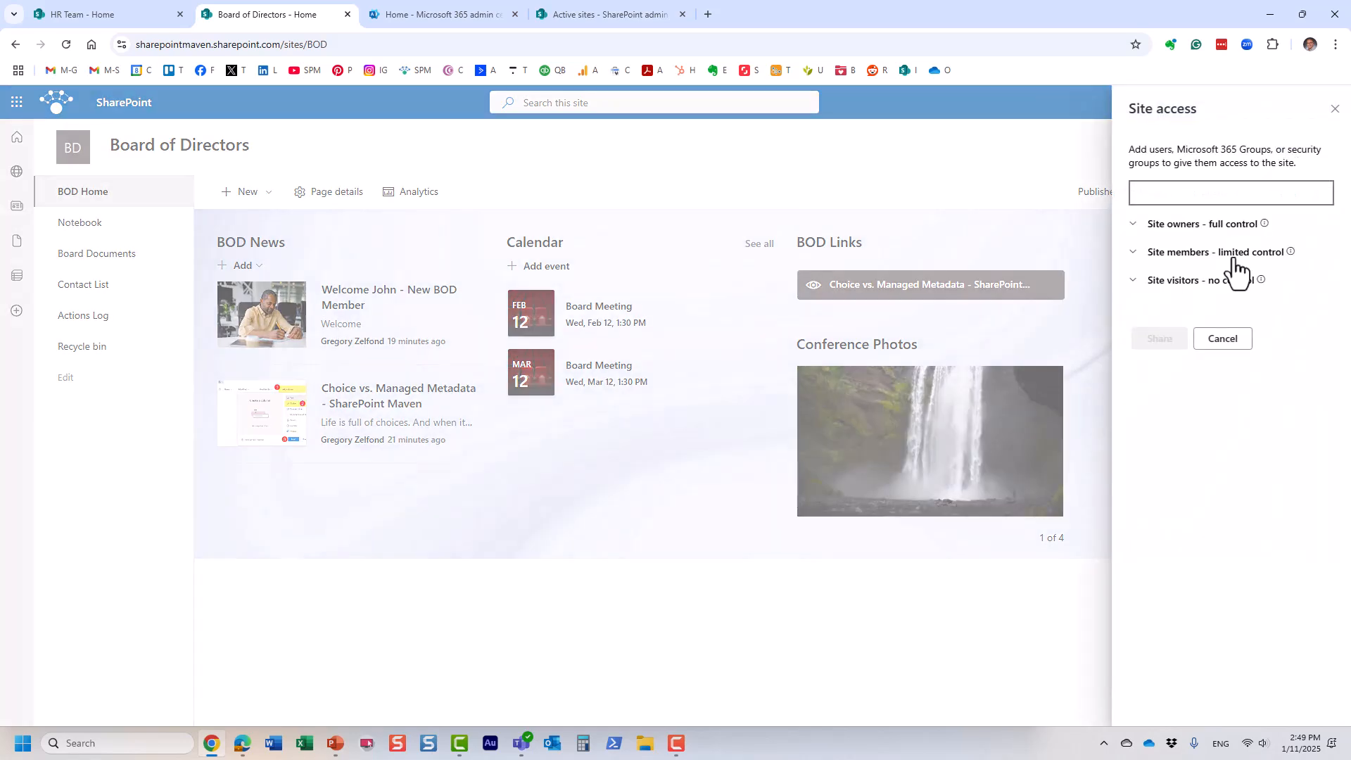
click(1231, 253)
click(1230, 225)
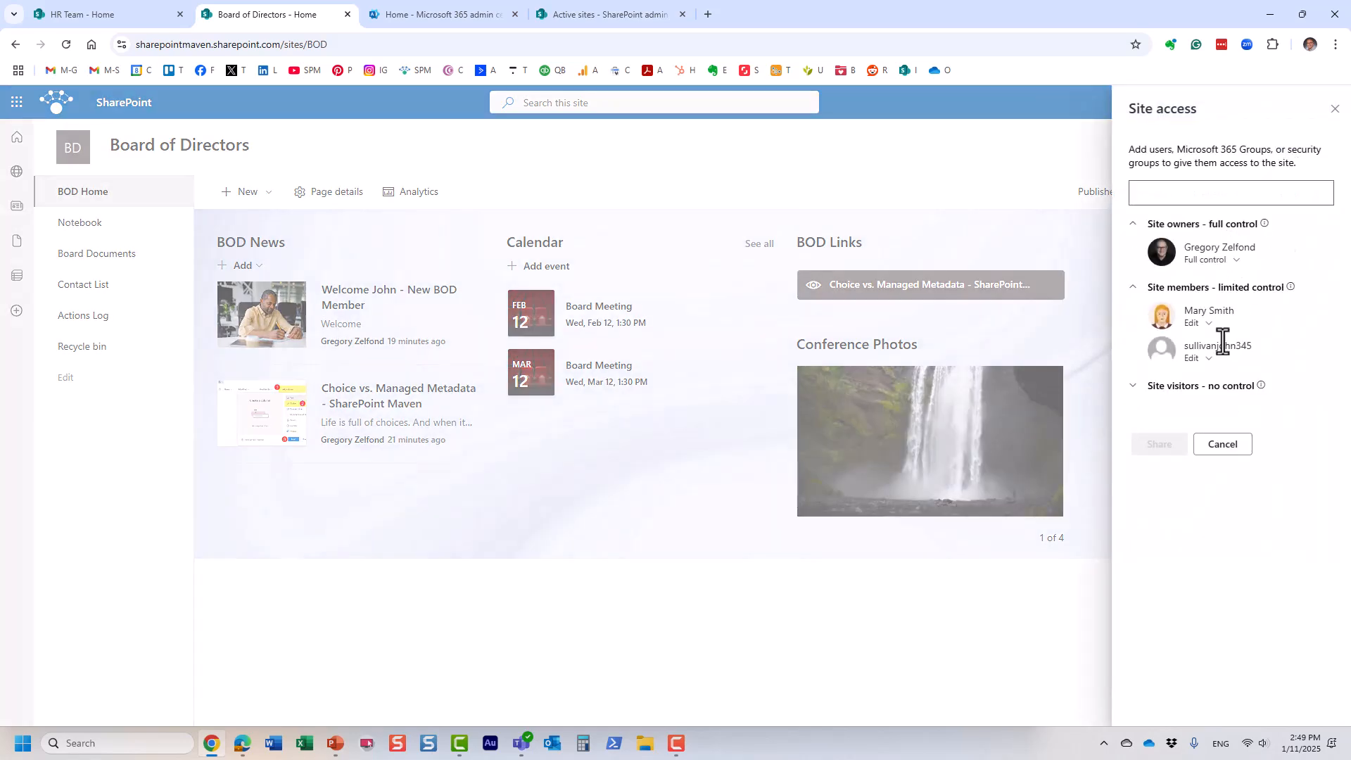
click(1218, 386)
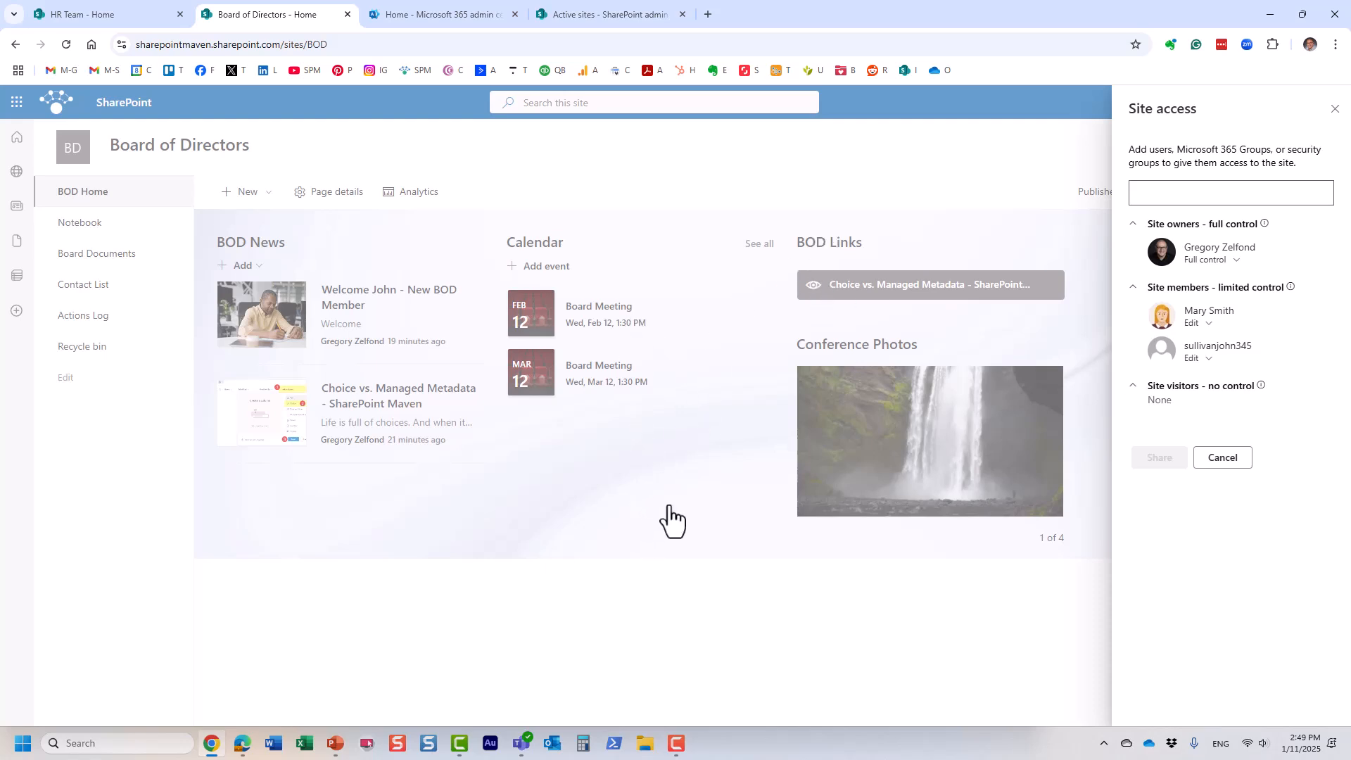
Step: Share the site with the colleague at Read access without an invitation email, then dismiss the reopened form
click(1167, 192)
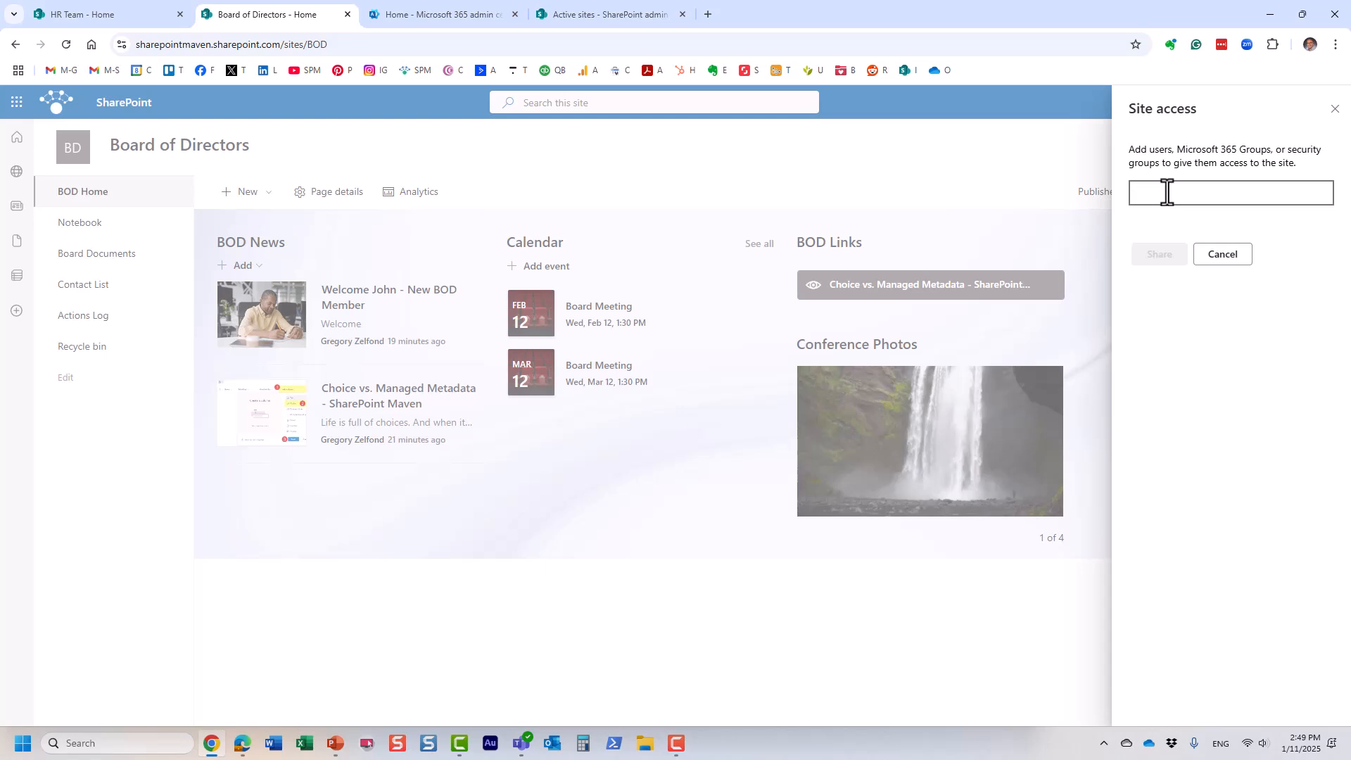
text(john)
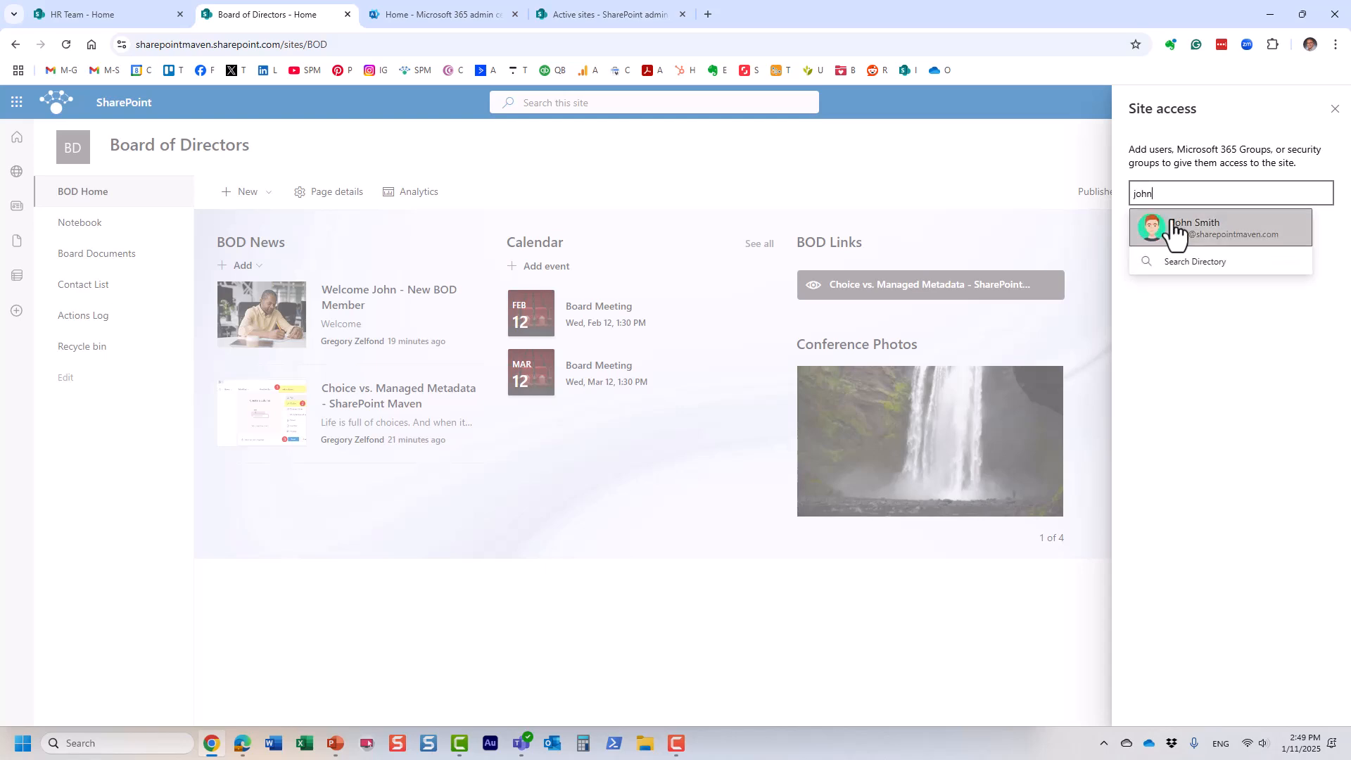
click(1173, 225)
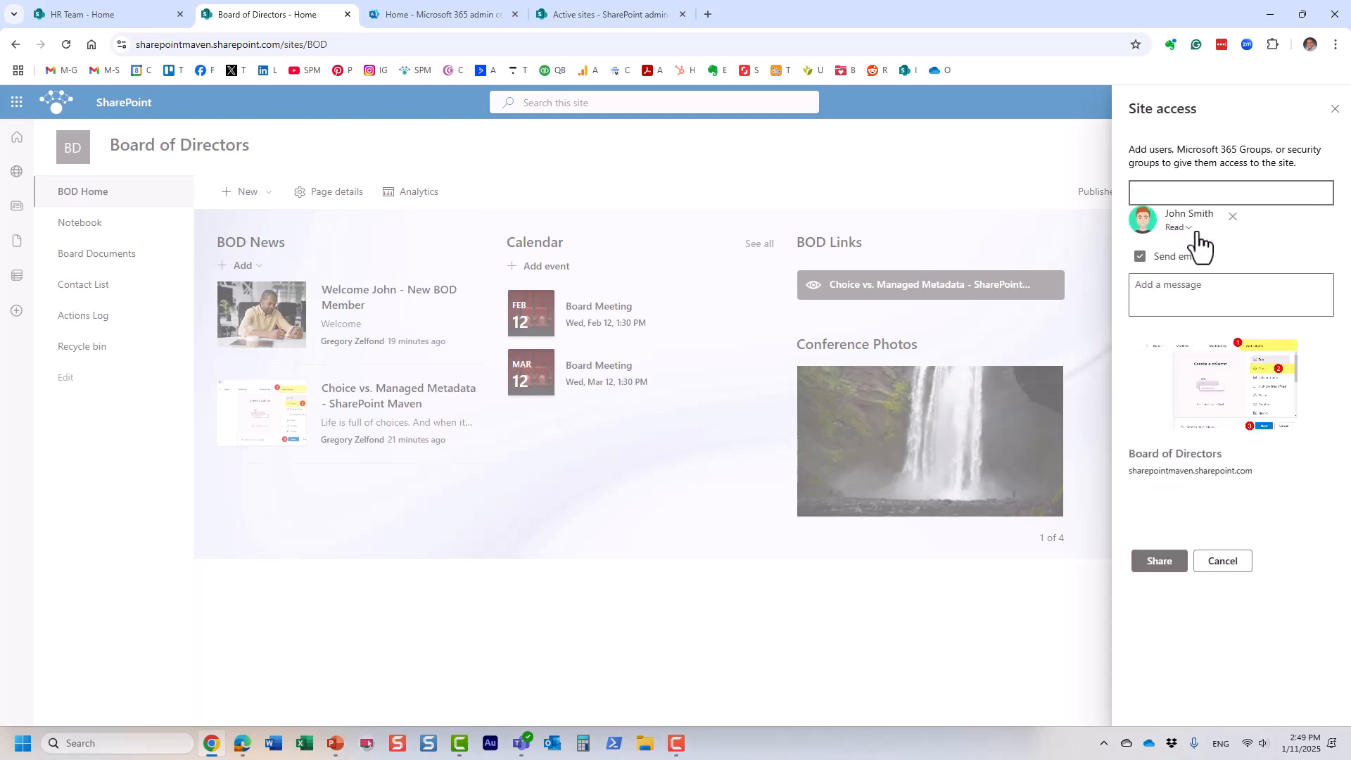
click(1194, 229)
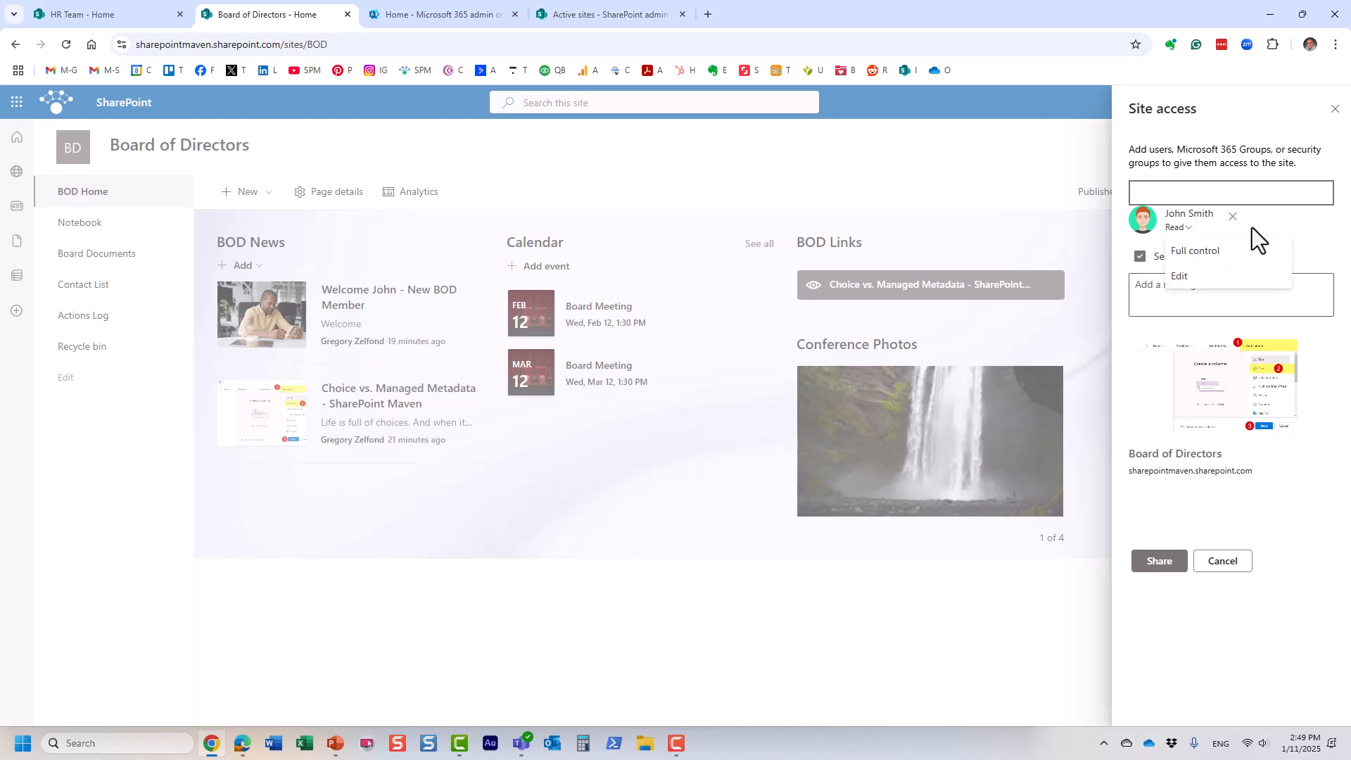
click(1294, 228)
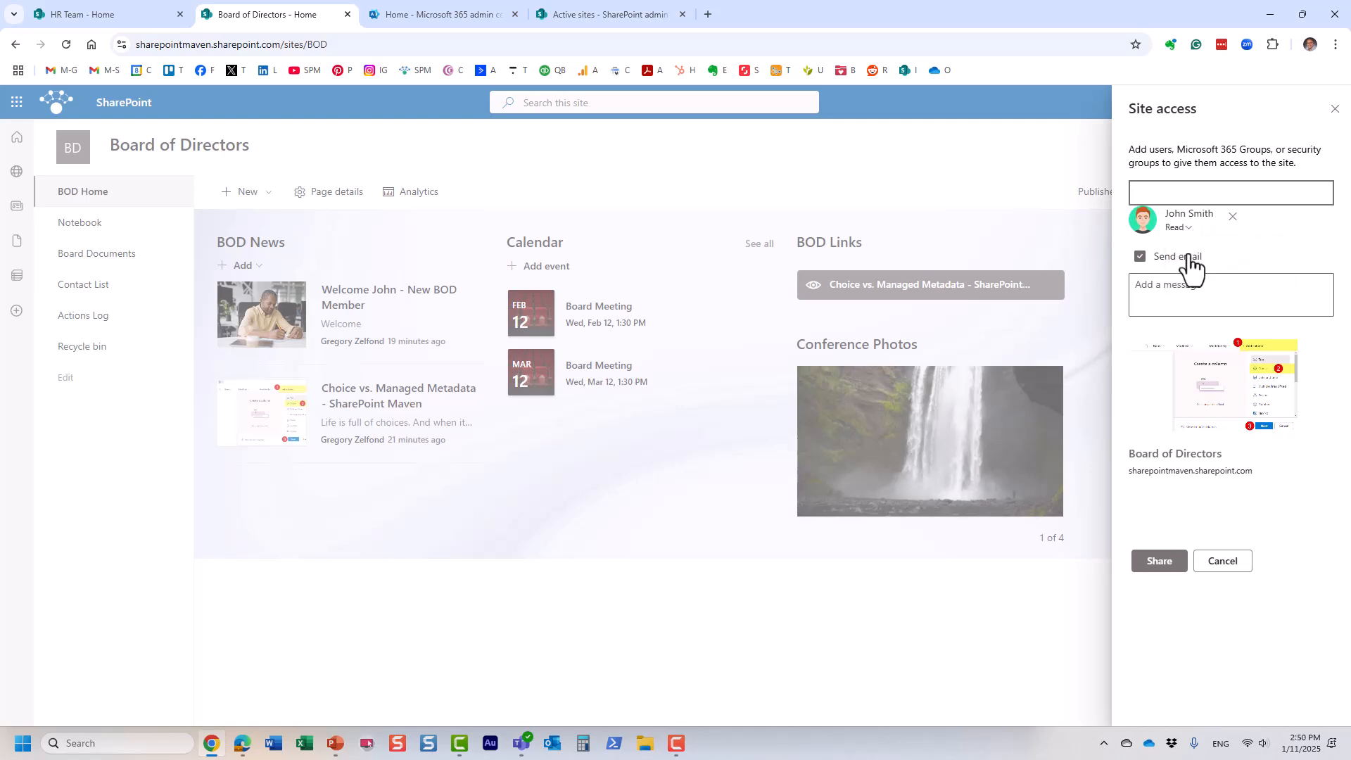
click(1140, 256)
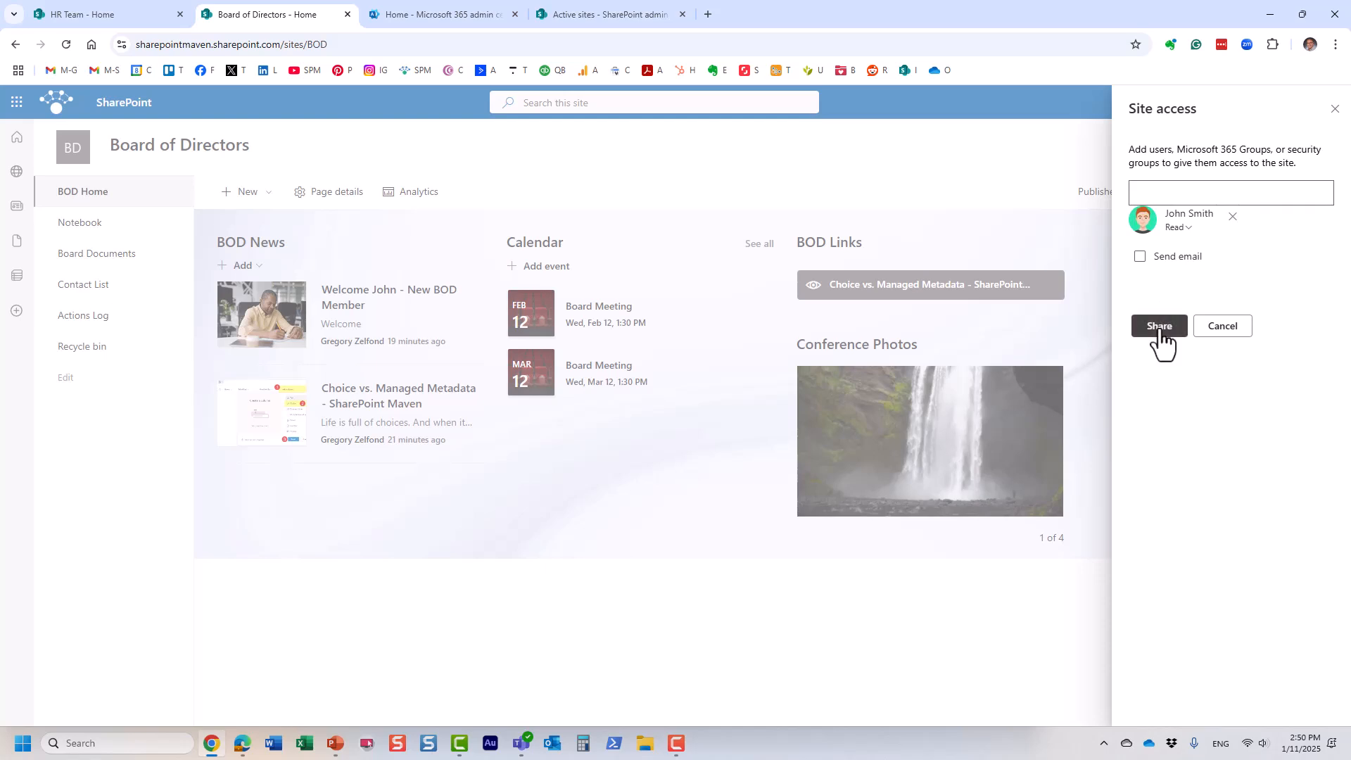
click(1160, 325)
click(1285, 148)
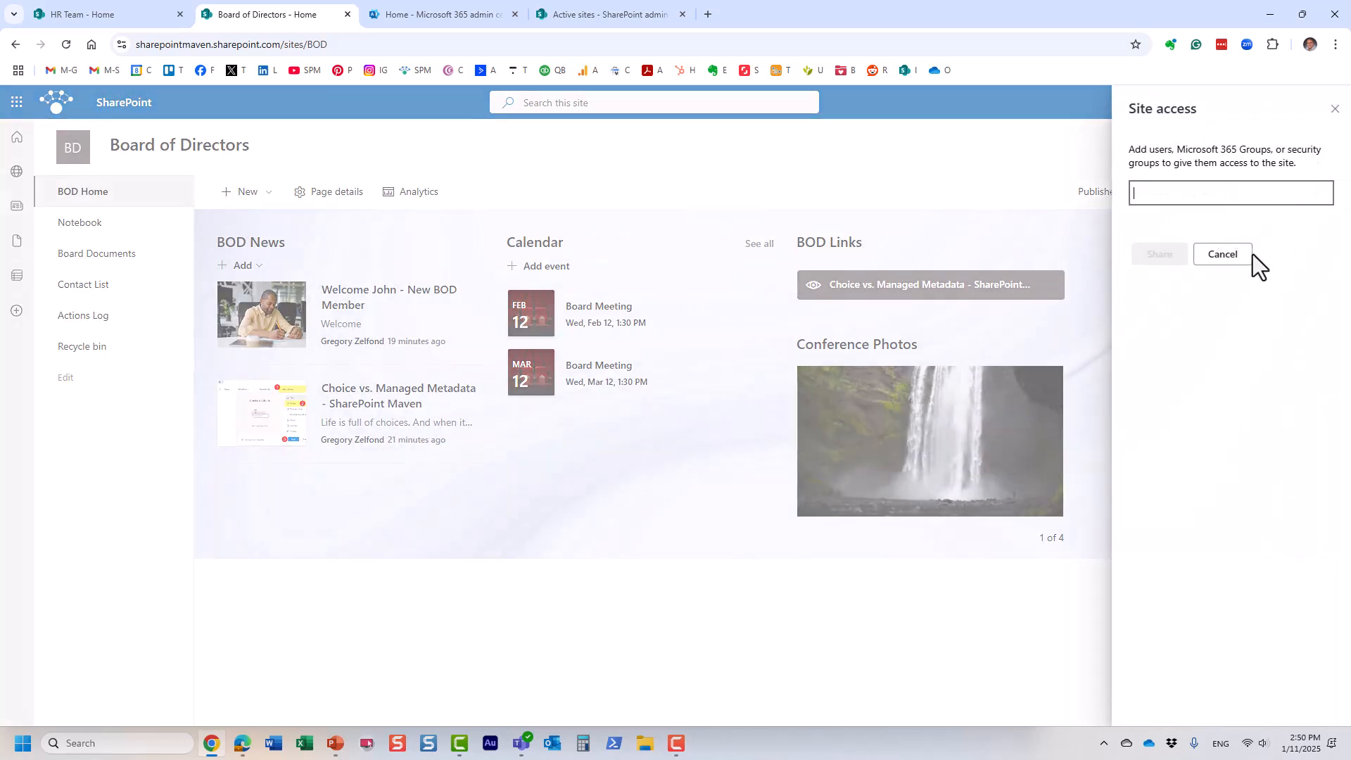
click(1233, 256)
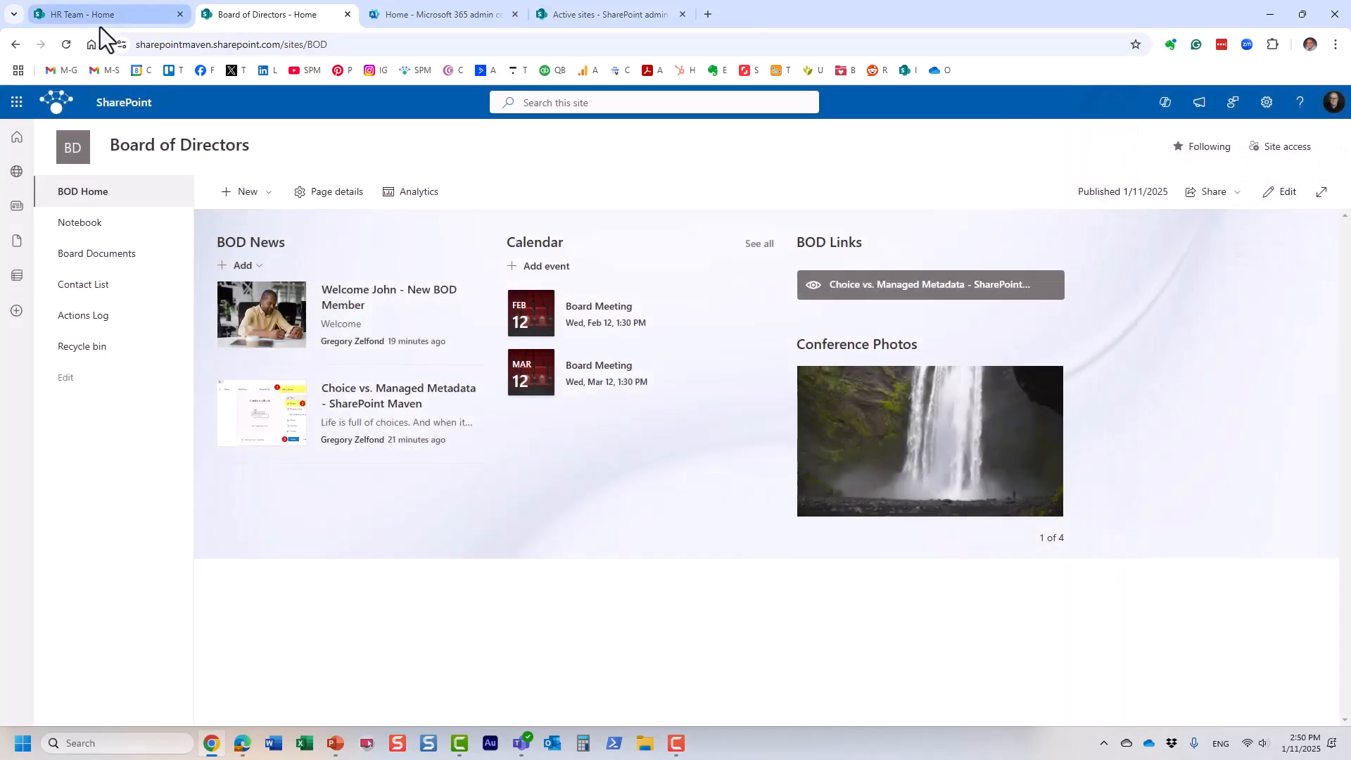
click(66, 44)
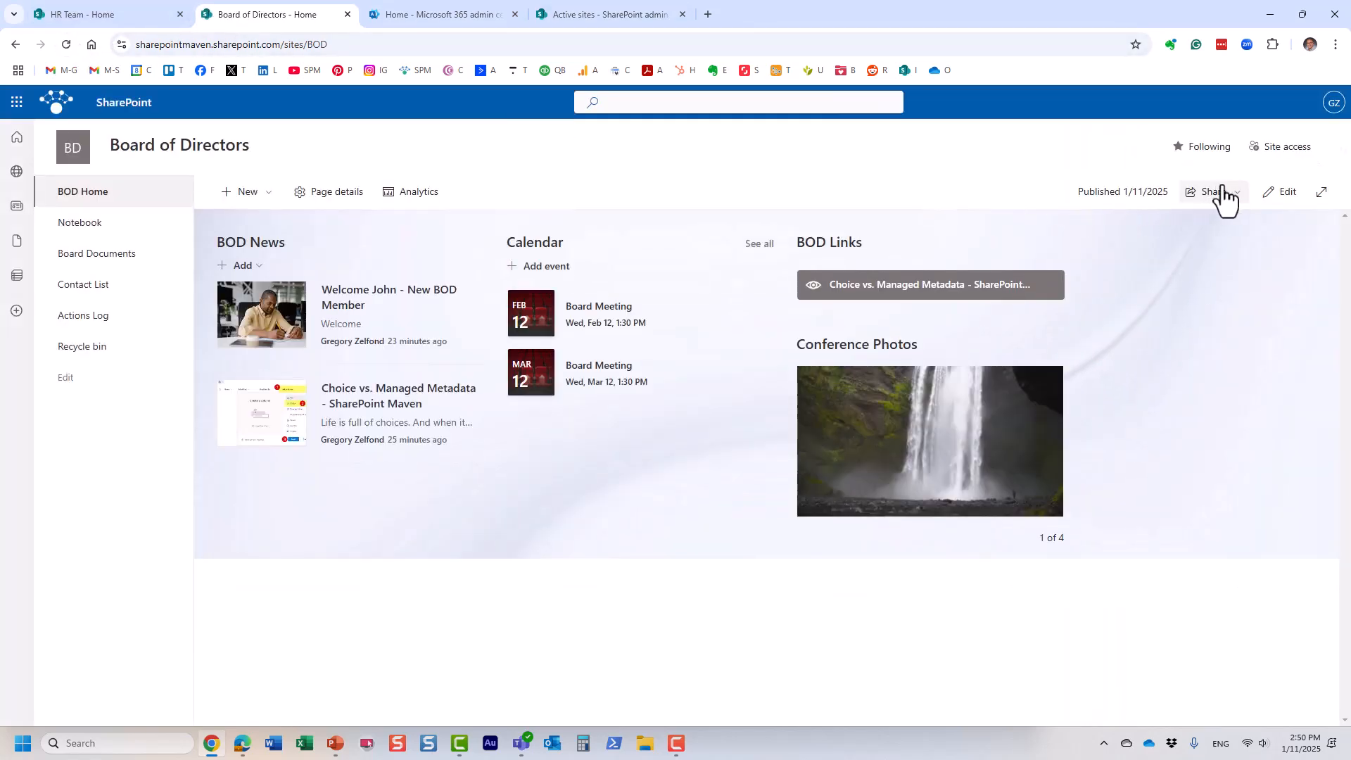
click(1283, 148)
click(1232, 224)
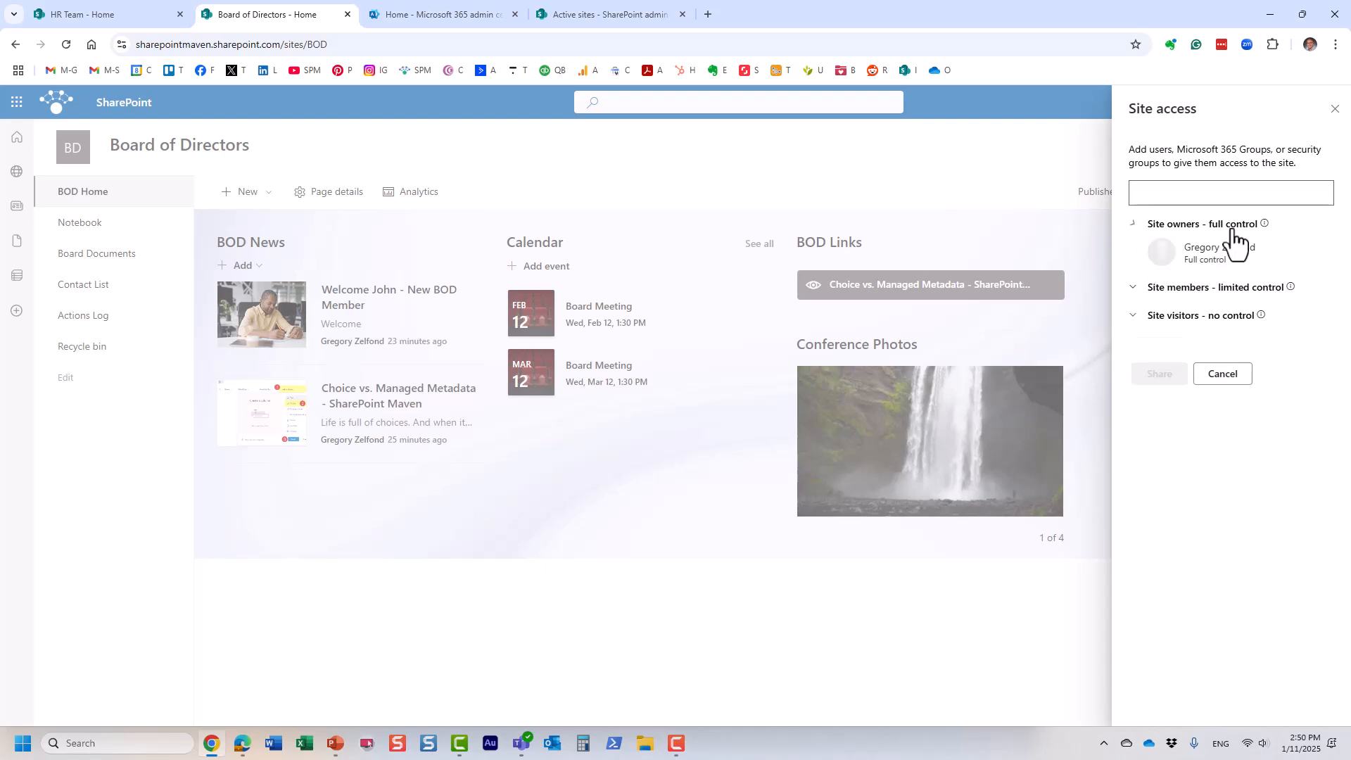
click(1234, 288)
click(1224, 389)
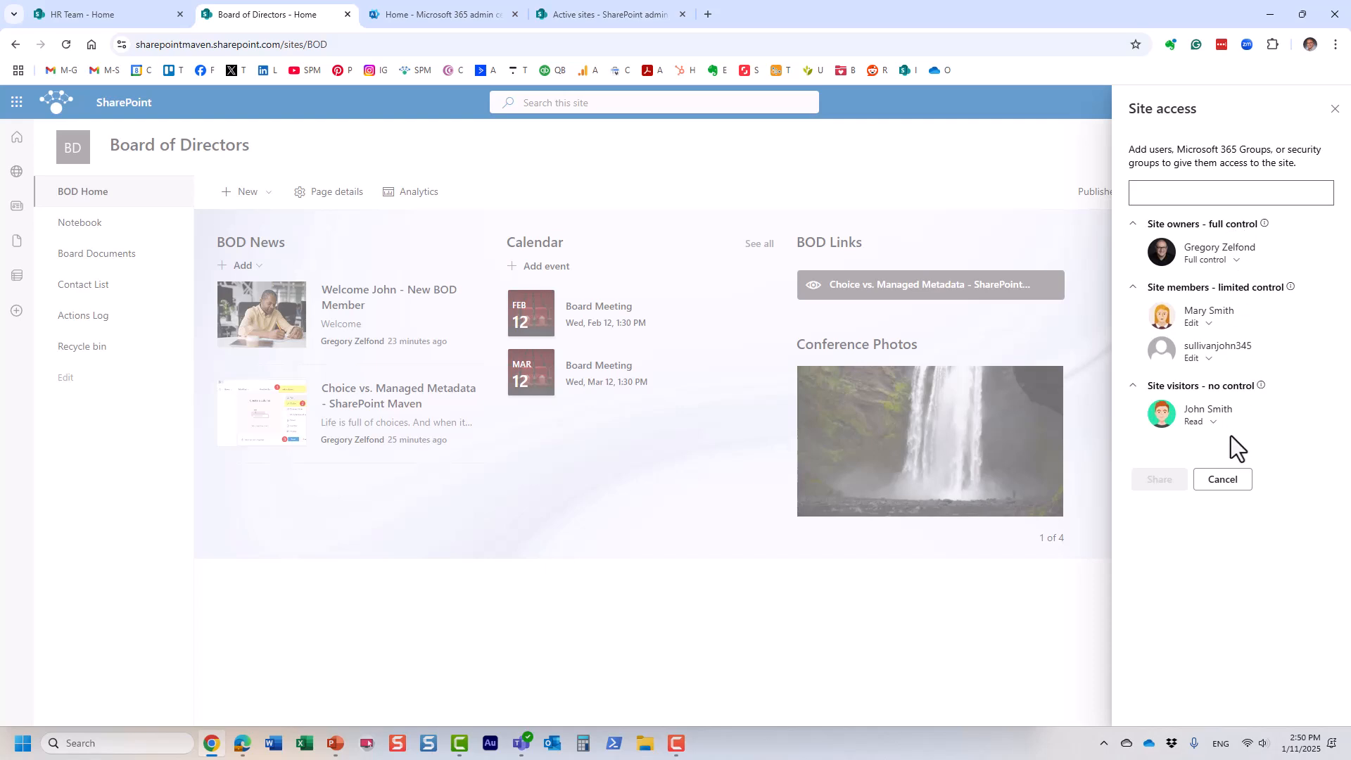
click(605, 150)
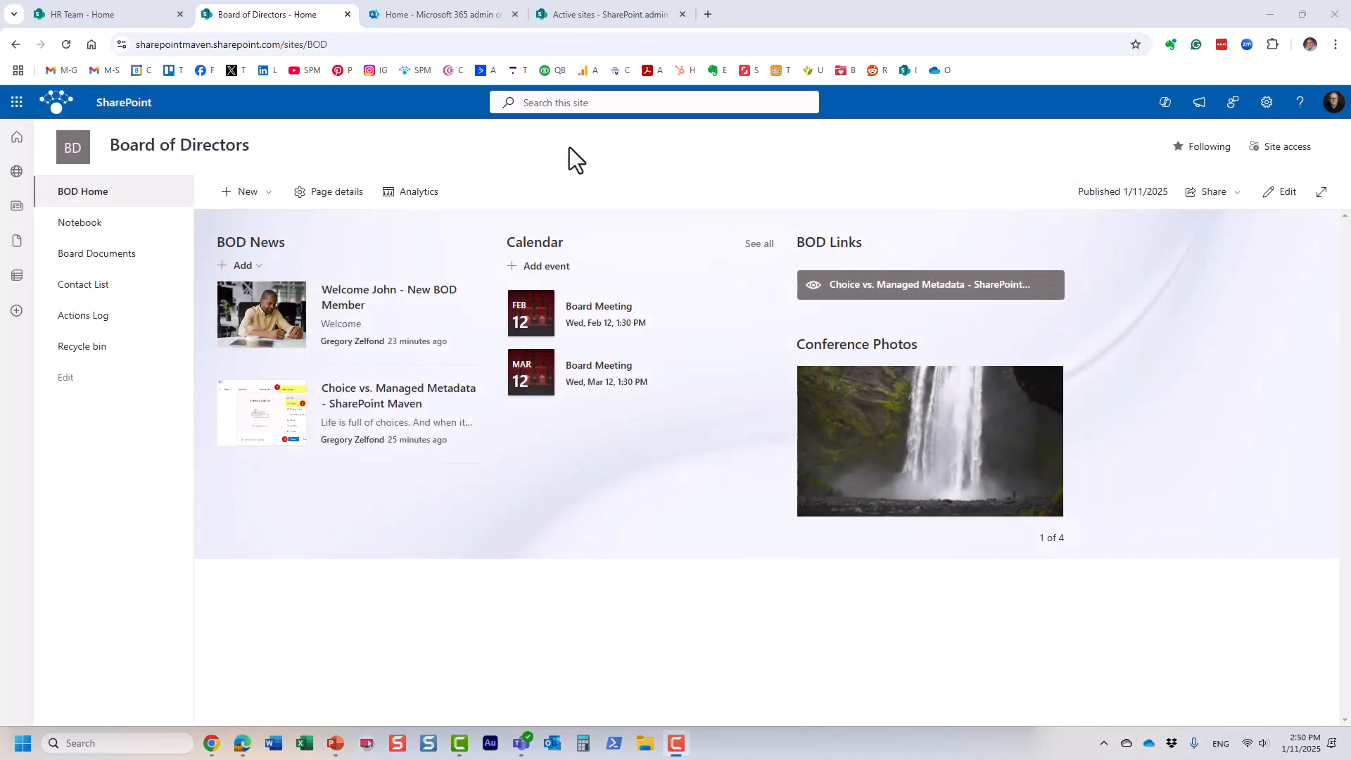